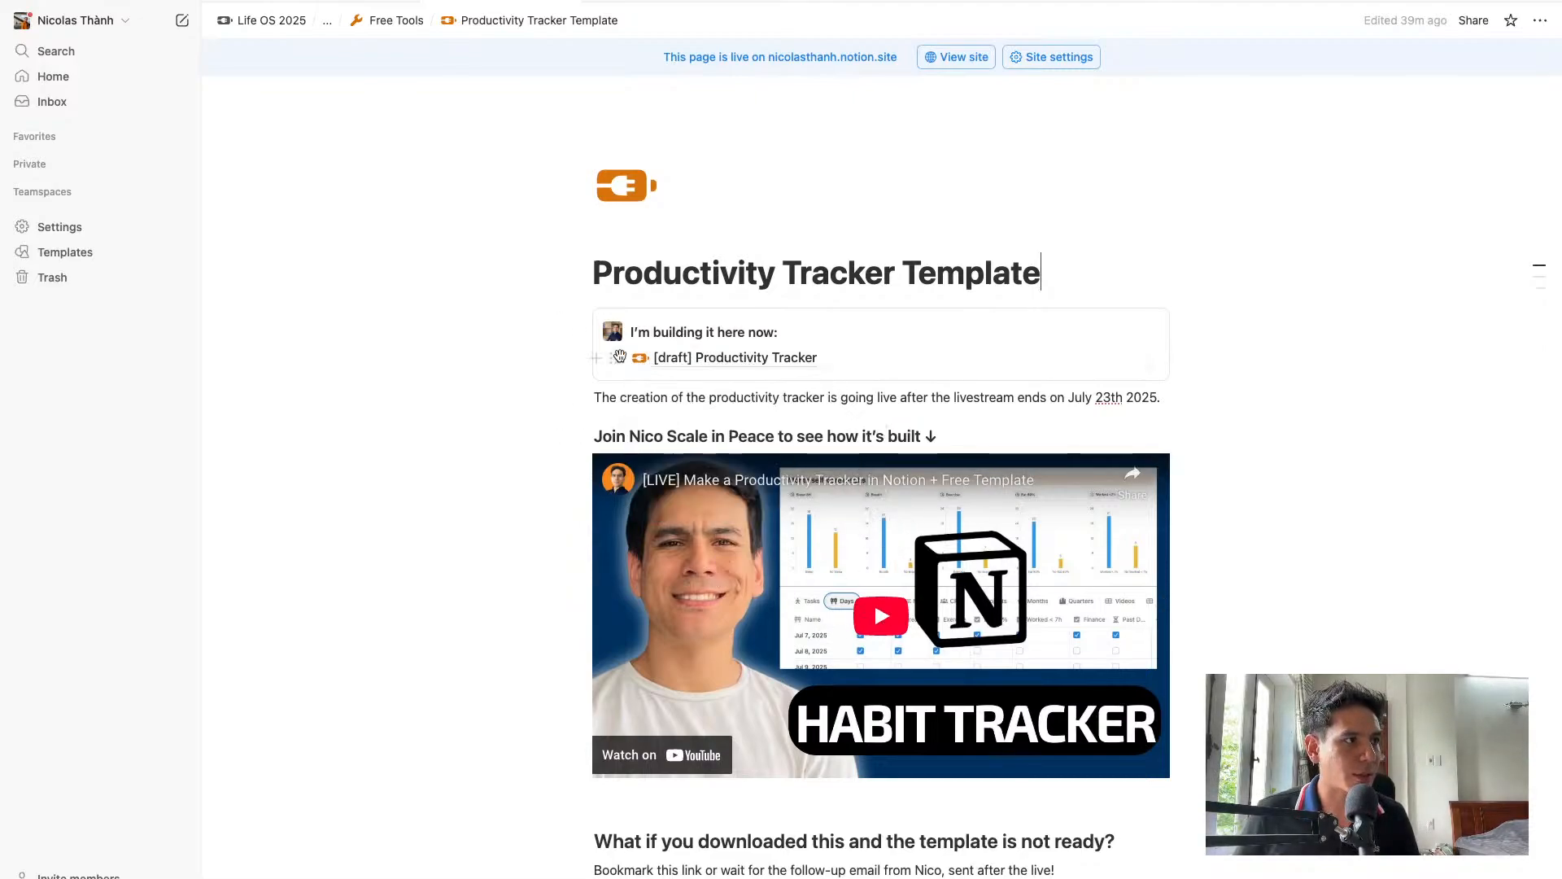
Open the Tasks database in the draft Productivity Tracker and inspect the Done filter of its Board view
click(752, 361)
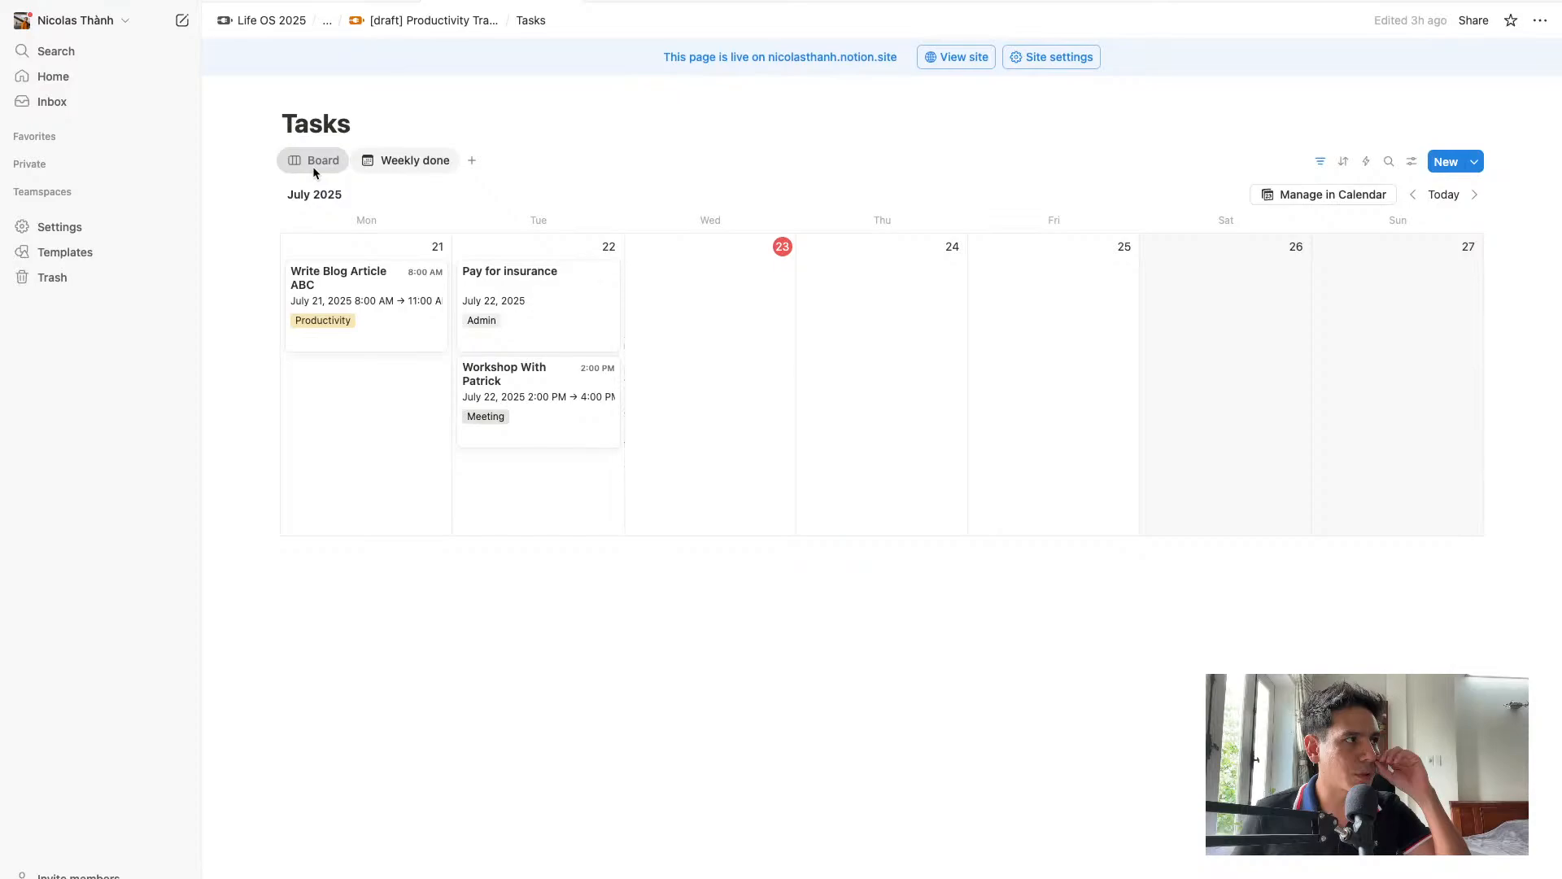
click(312, 160)
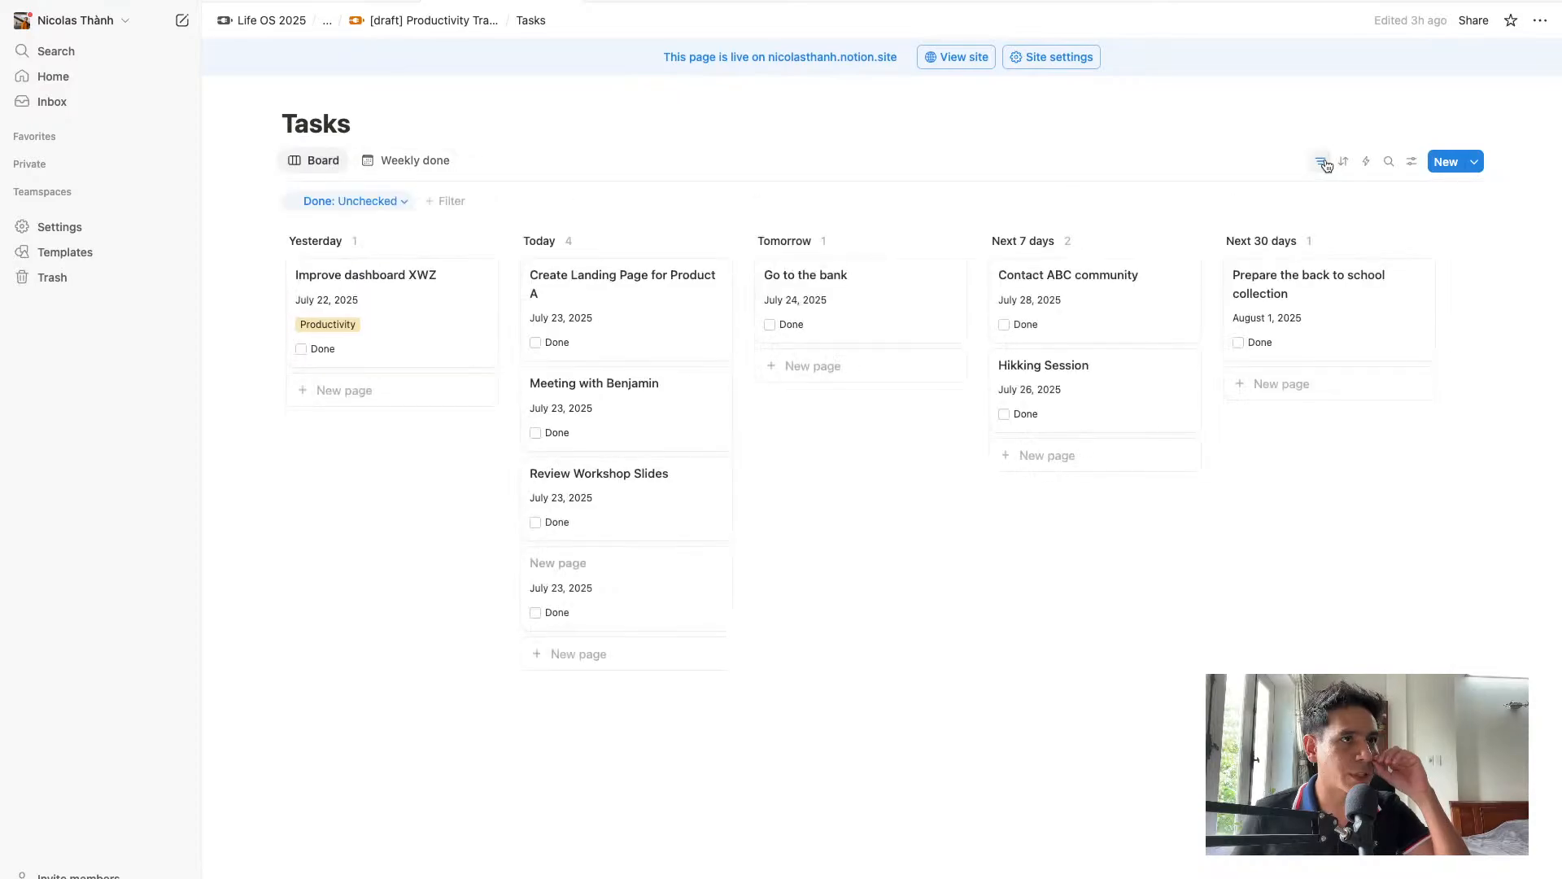
click(350, 201)
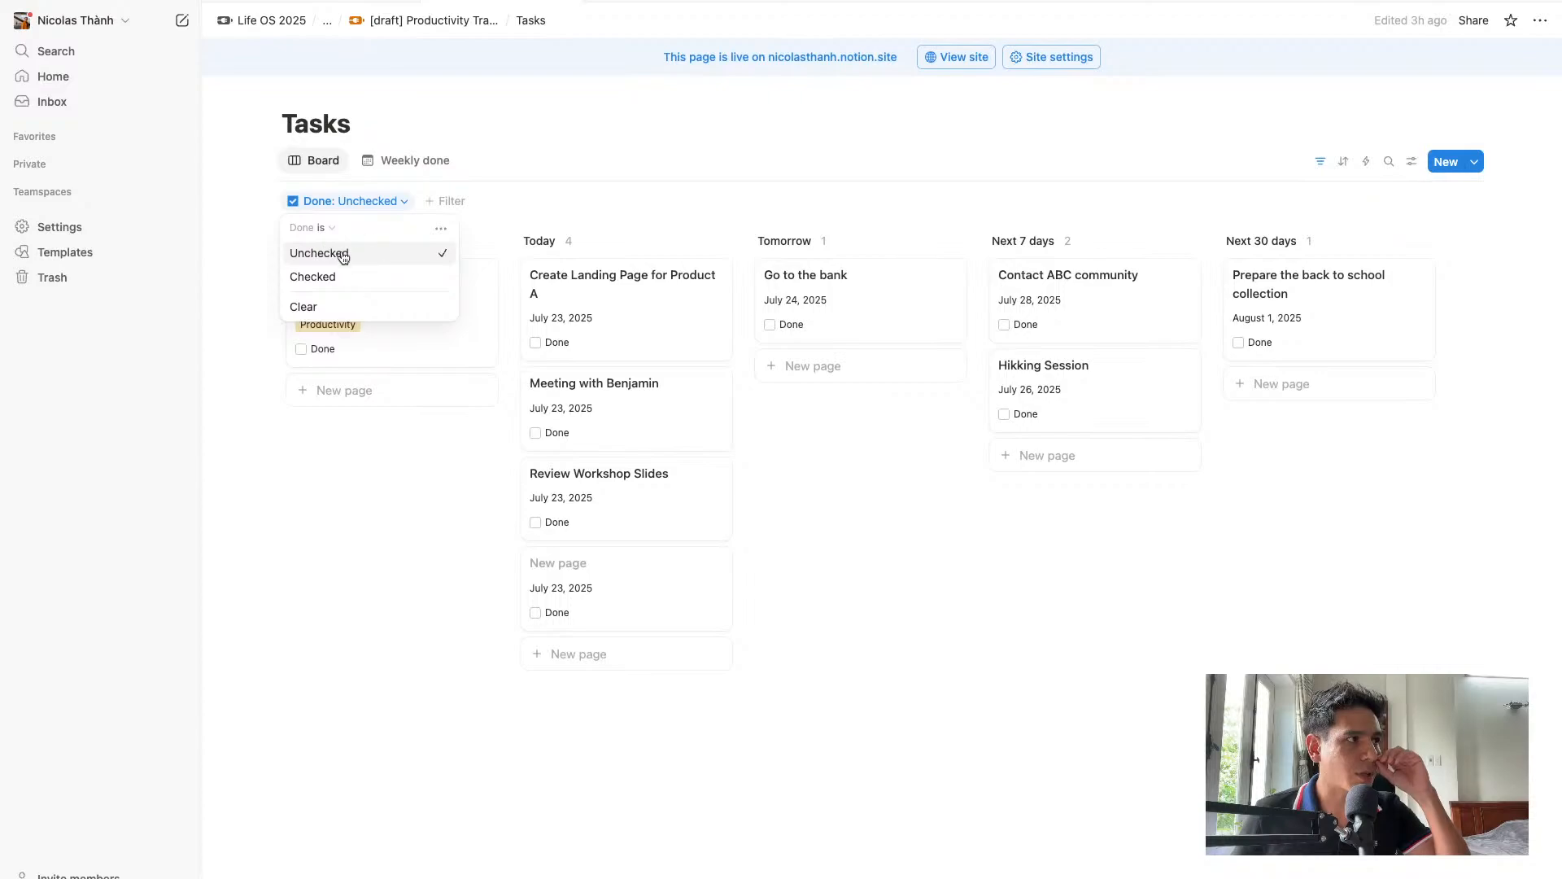
click(567, 212)
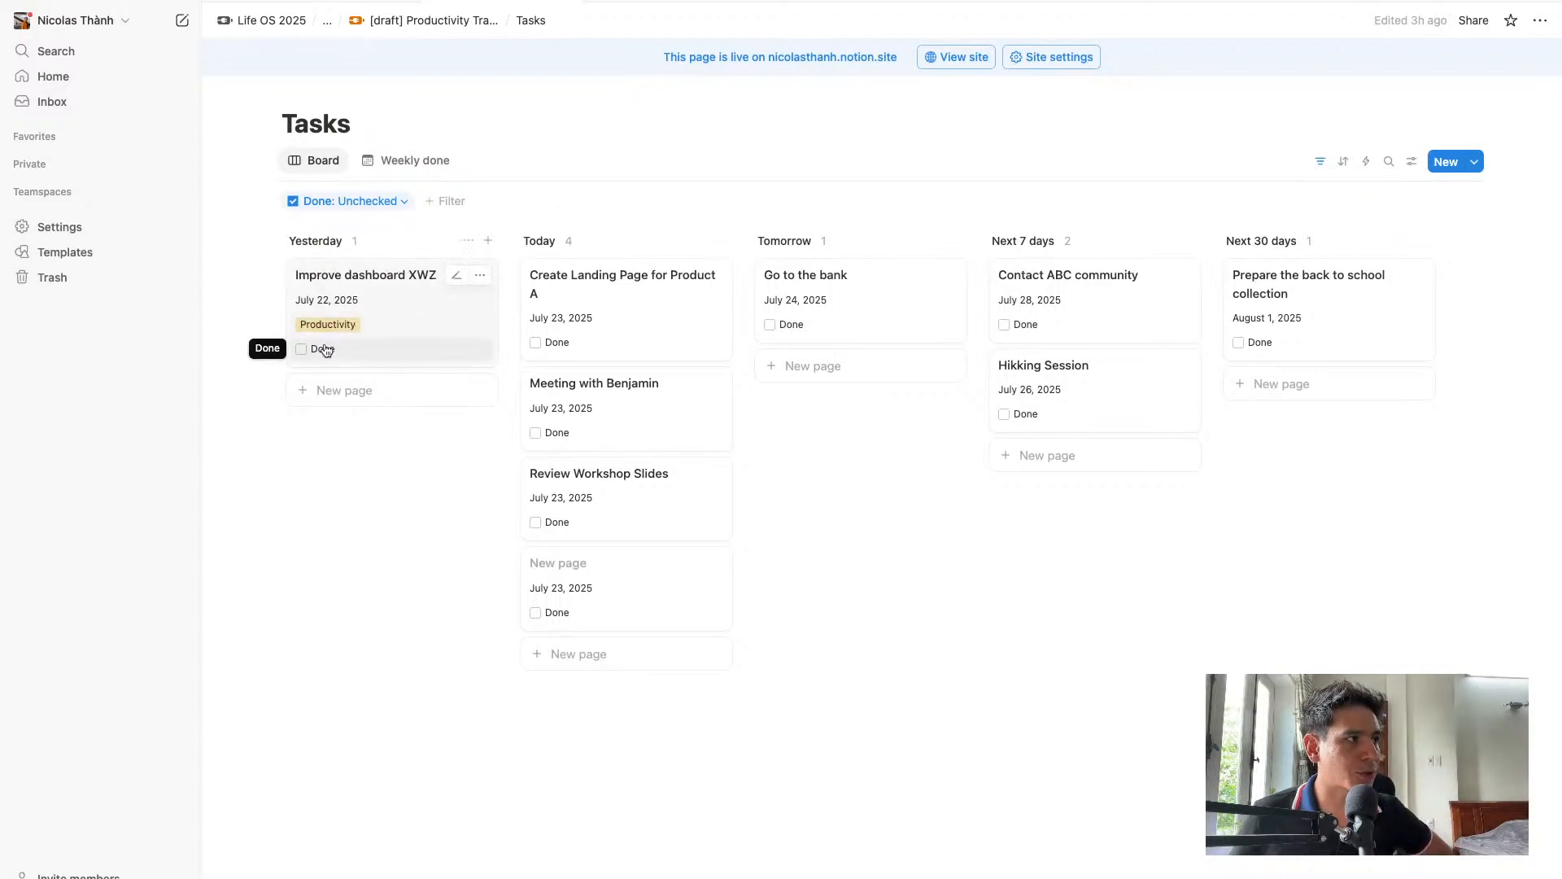
Mark the Improve dashboard XWZ task as done and show the Weekly done view
click(301, 348)
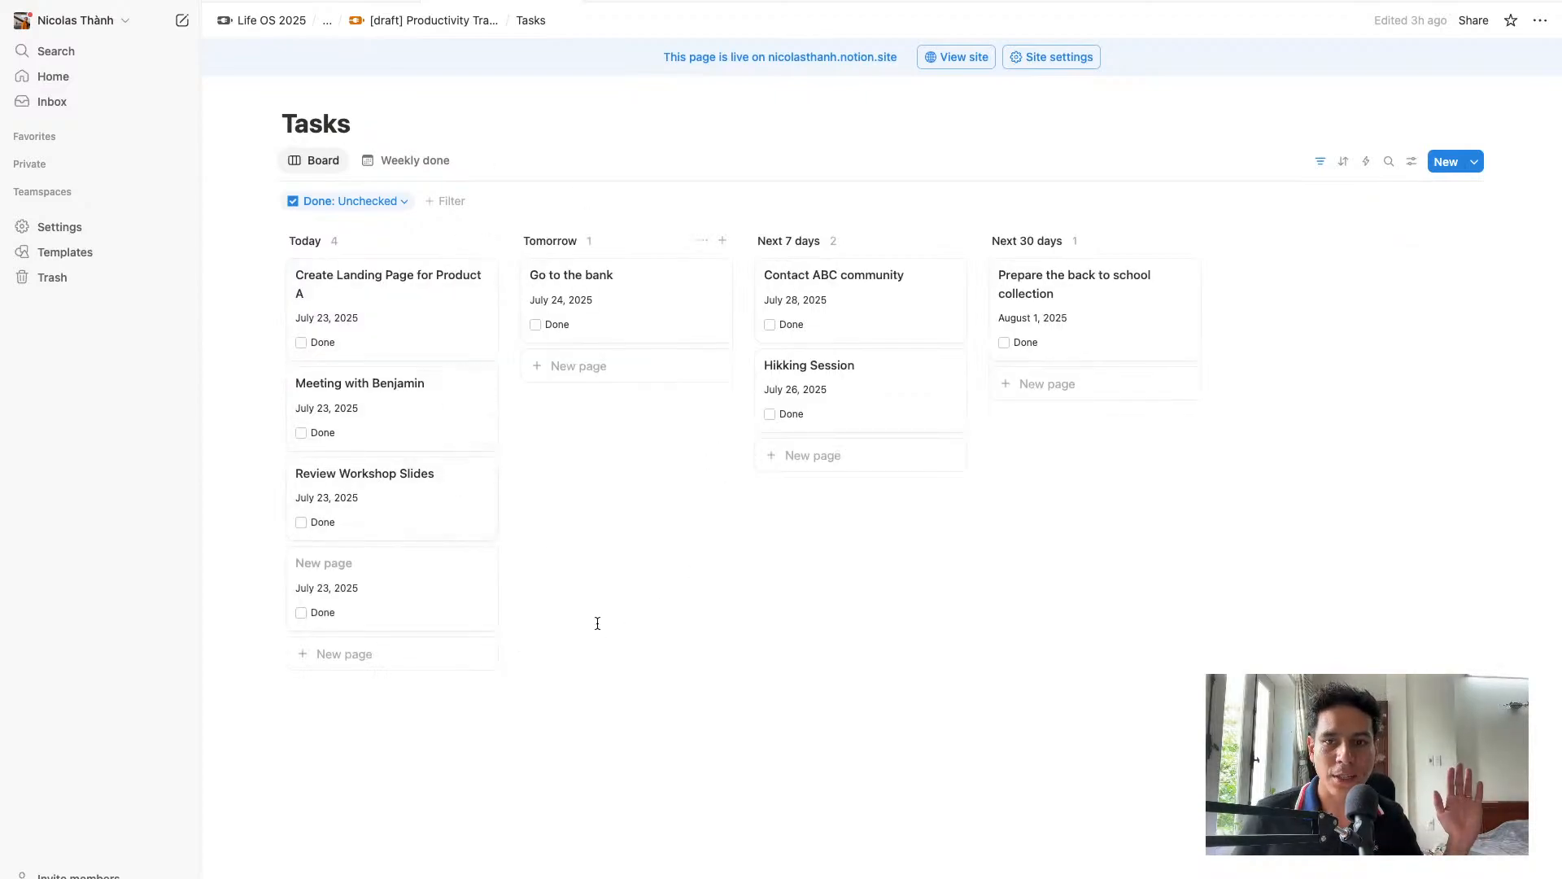
click(442, 166)
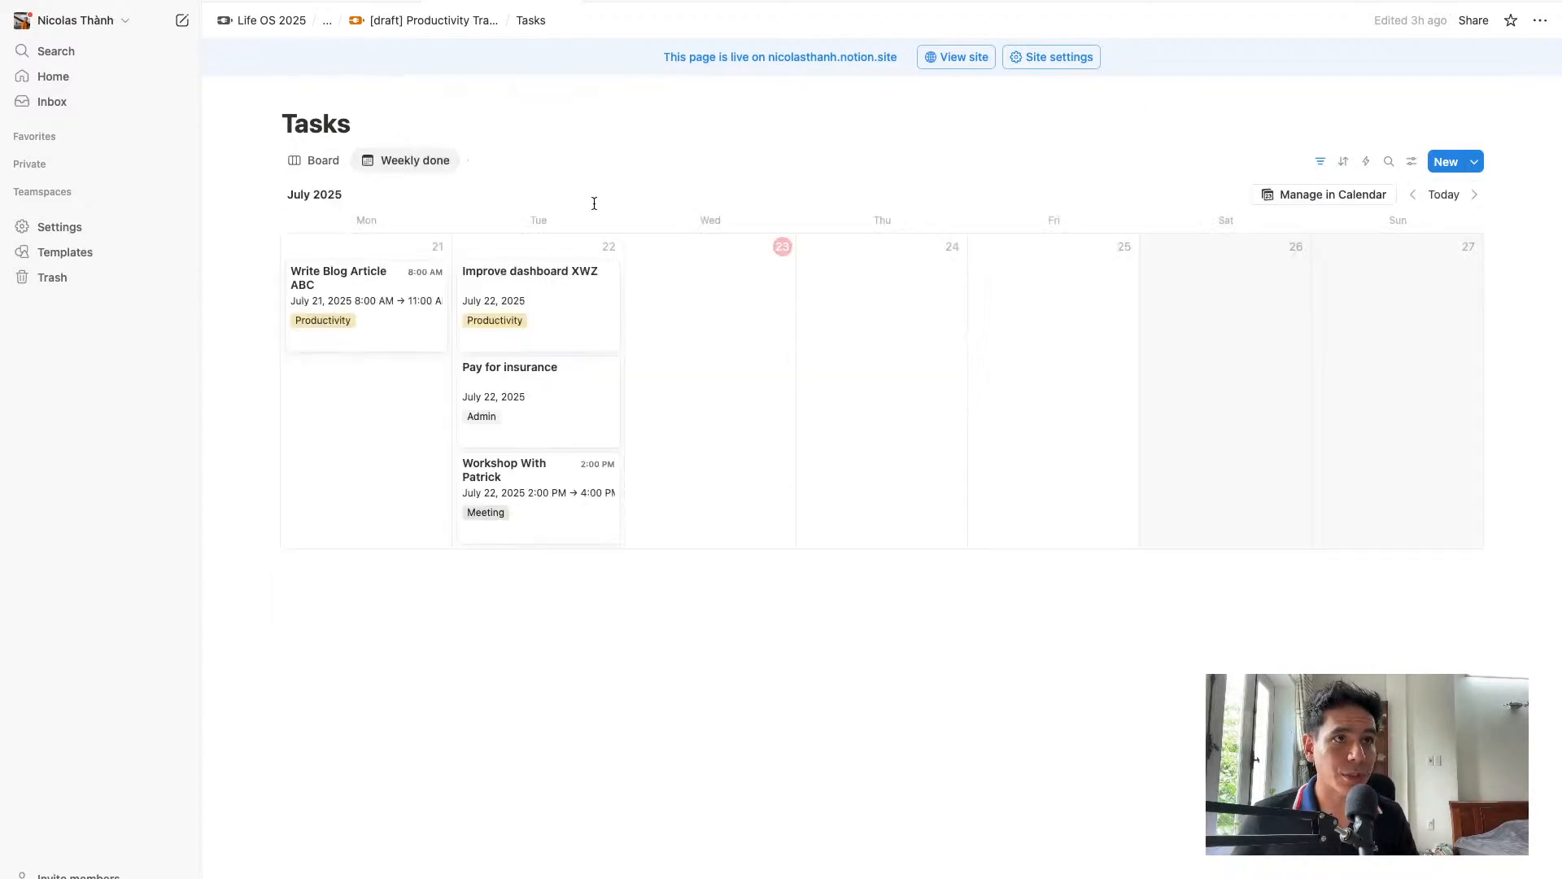
View the Weekly done tasks in Notion Calendar and return to the Tasks database in Notion
click(1339, 195)
click(480, 647)
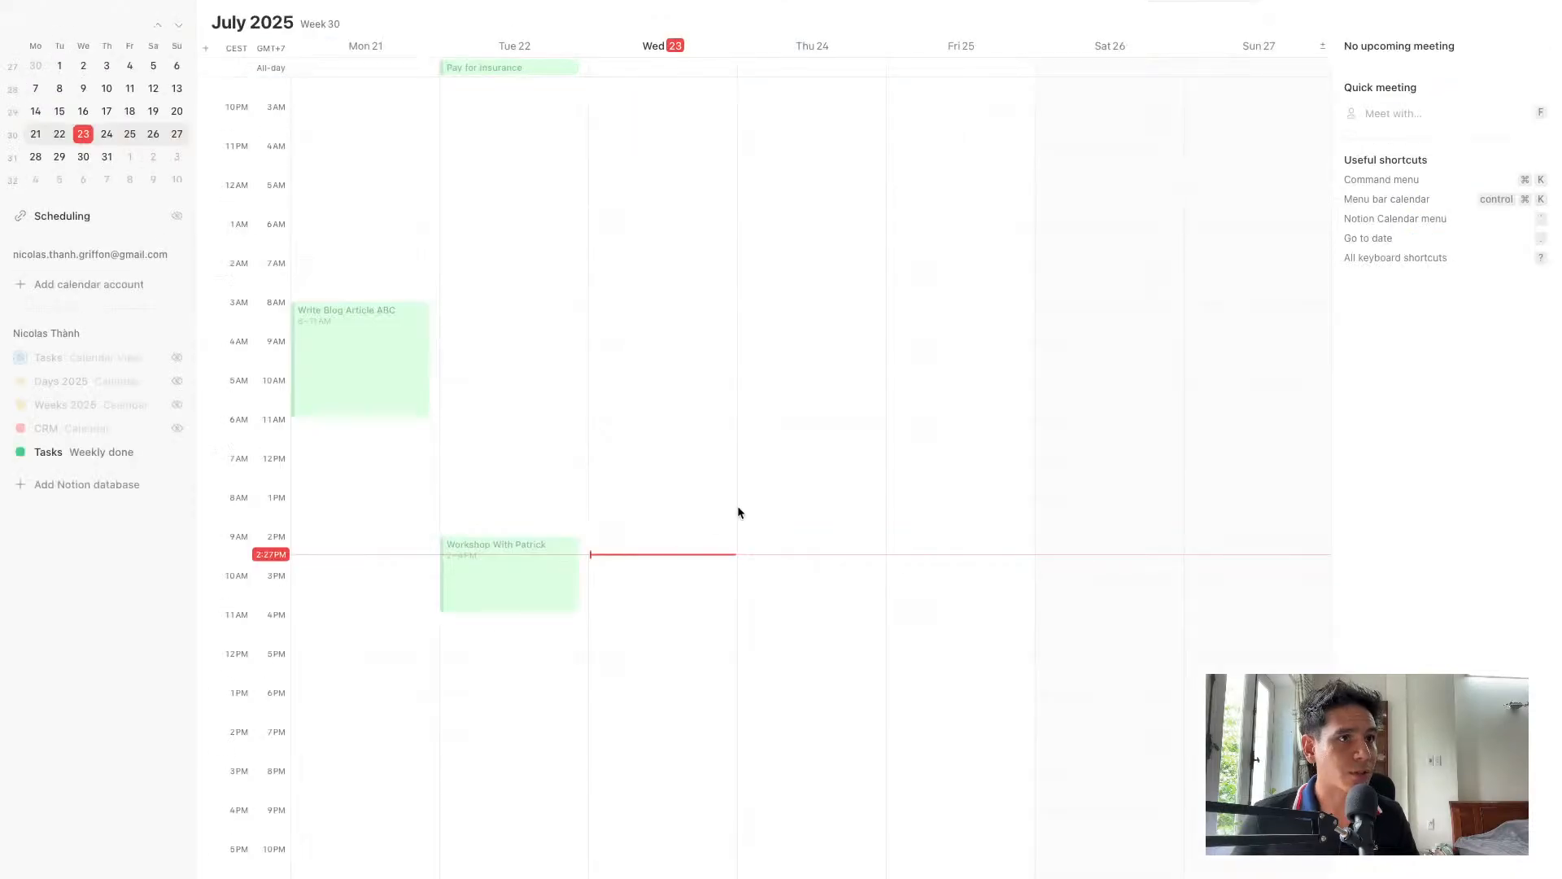
key(ctrl+Up)
click(1107, 345)
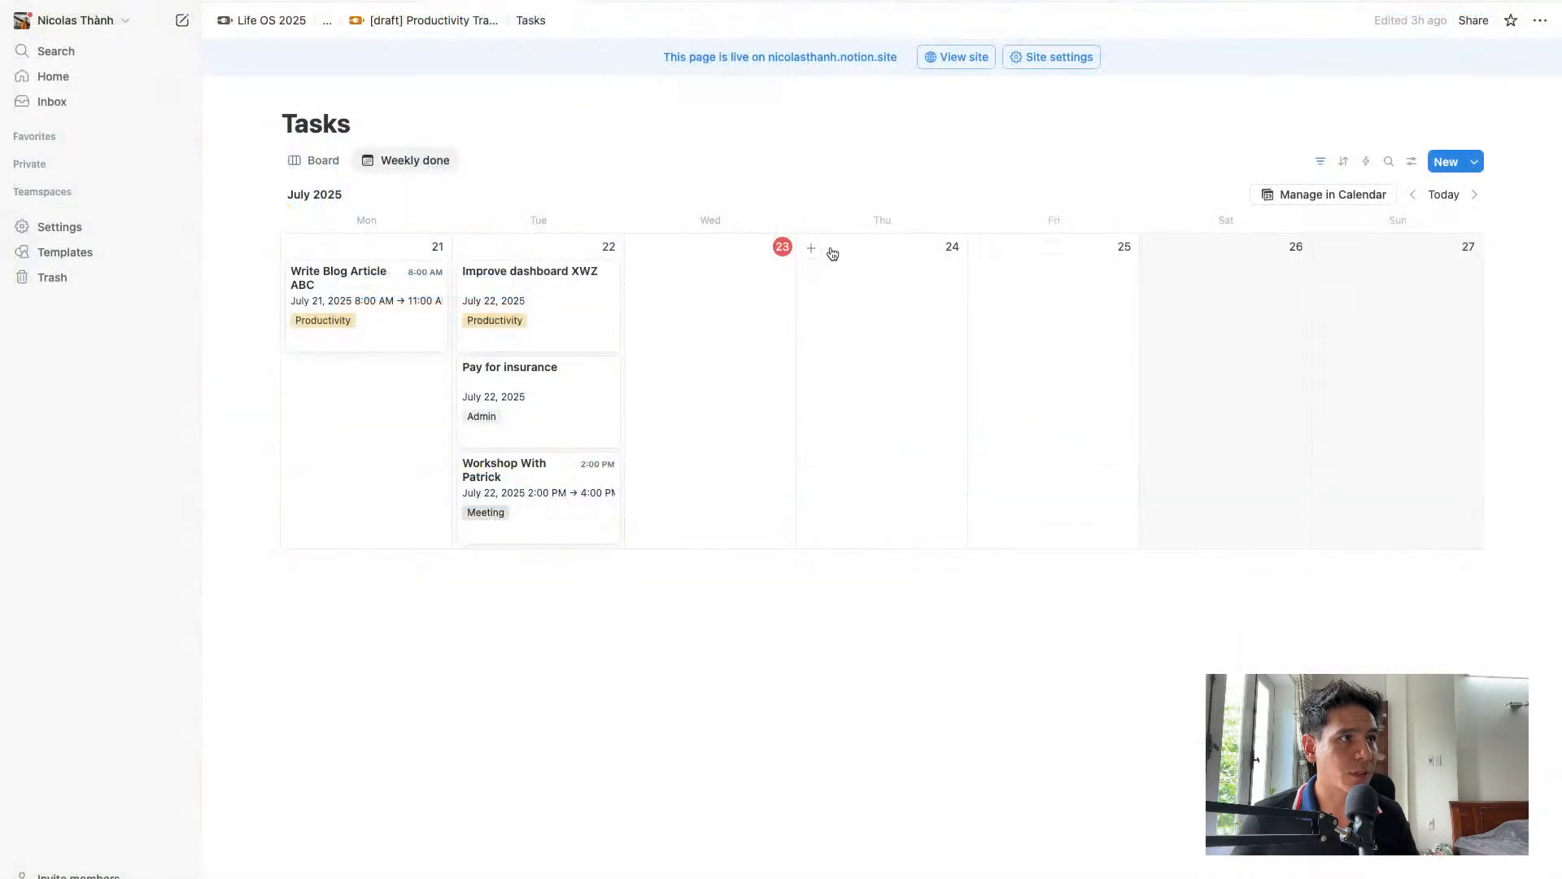
click(1328, 195)
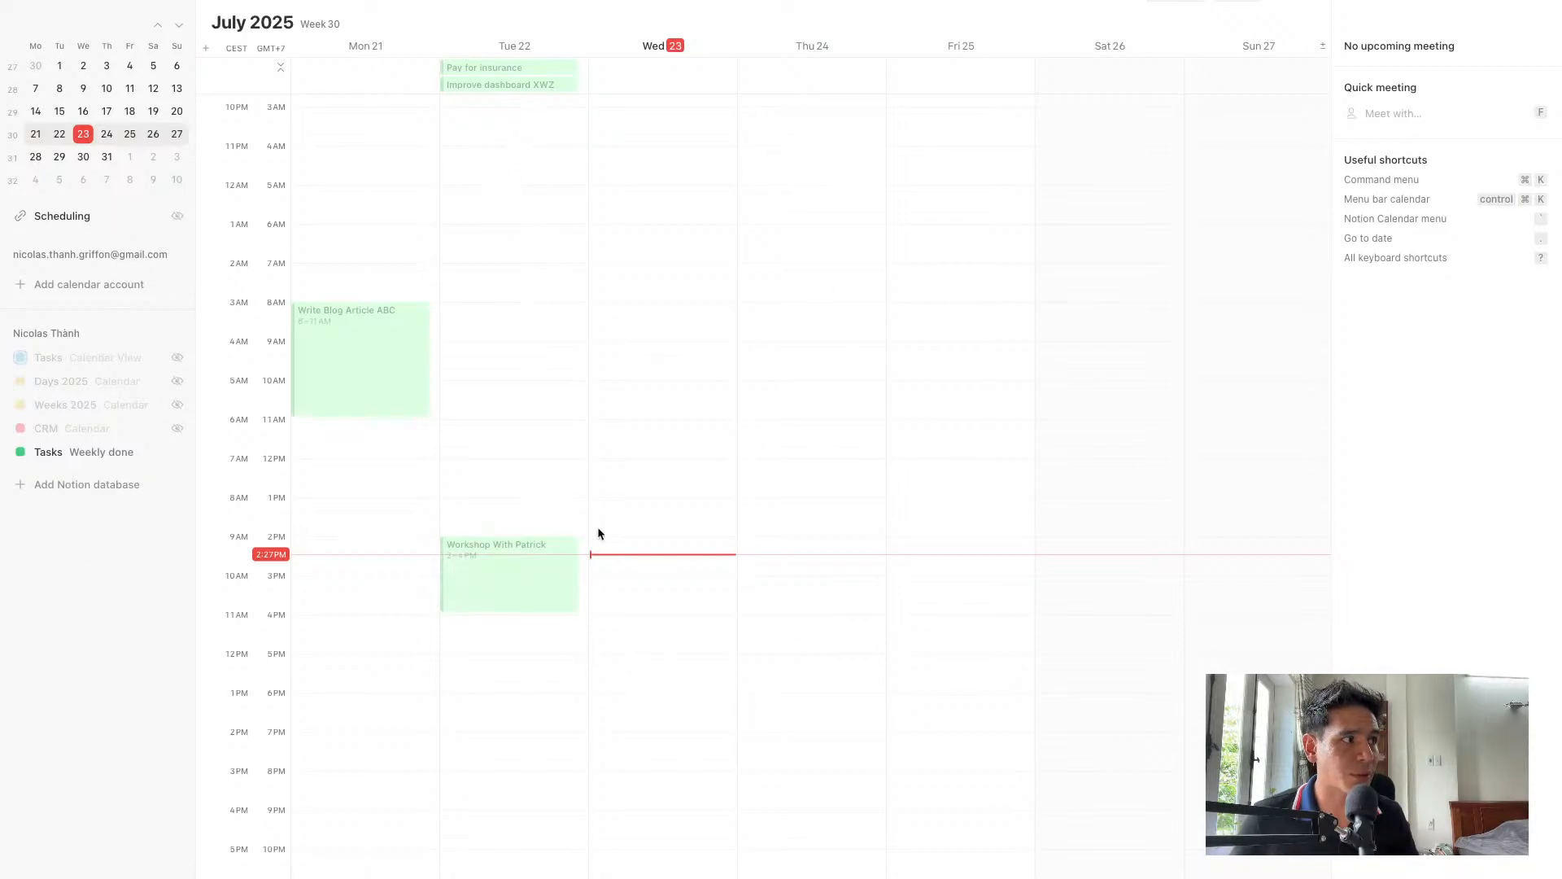
key(ctrl+Up)
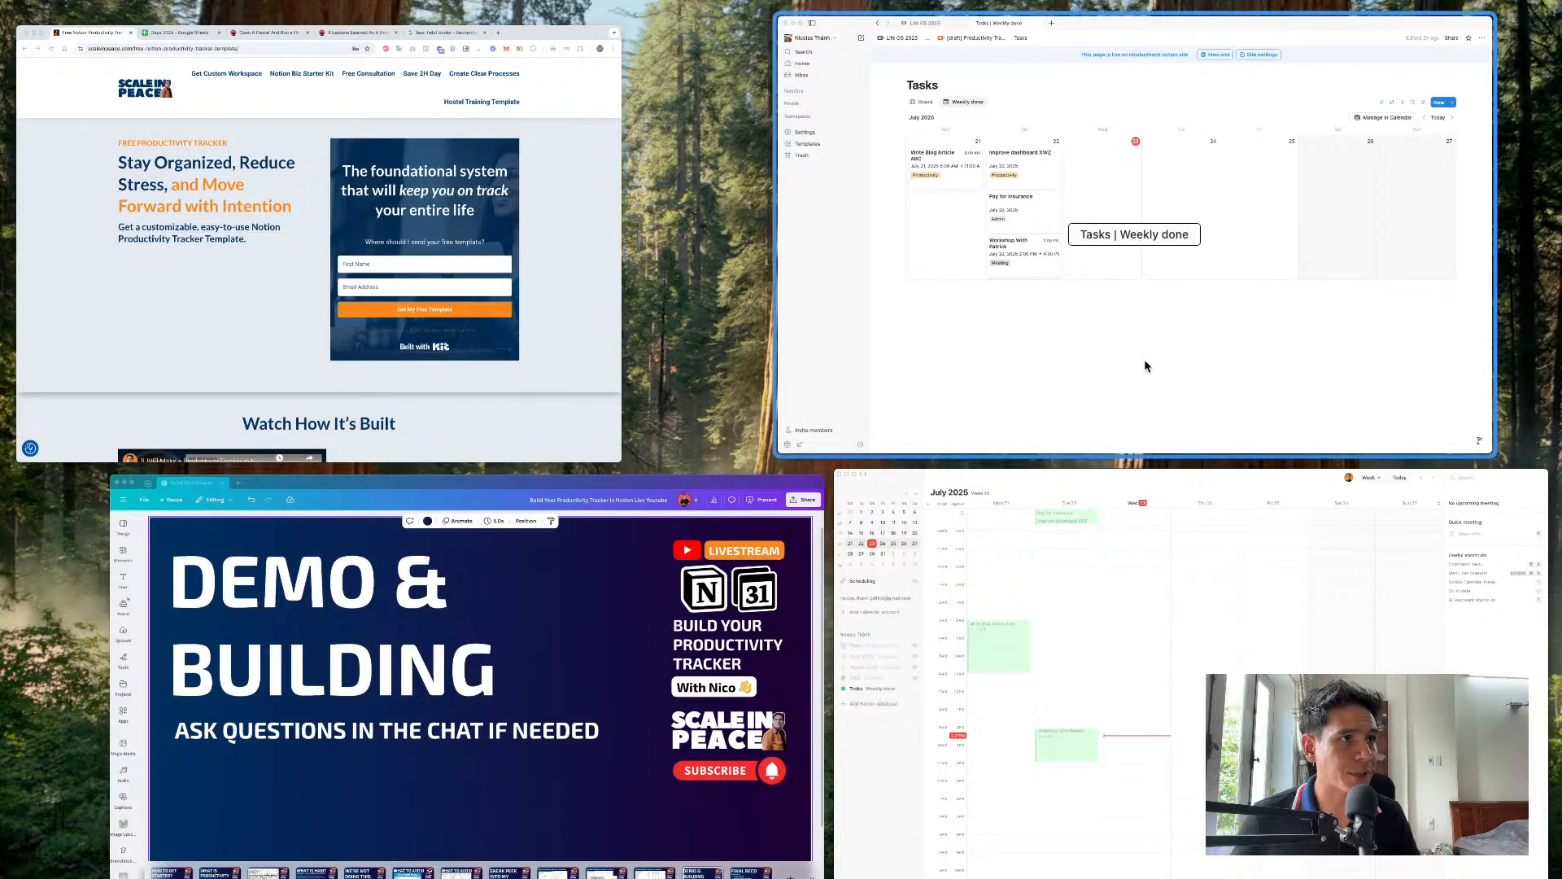
click(1137, 409)
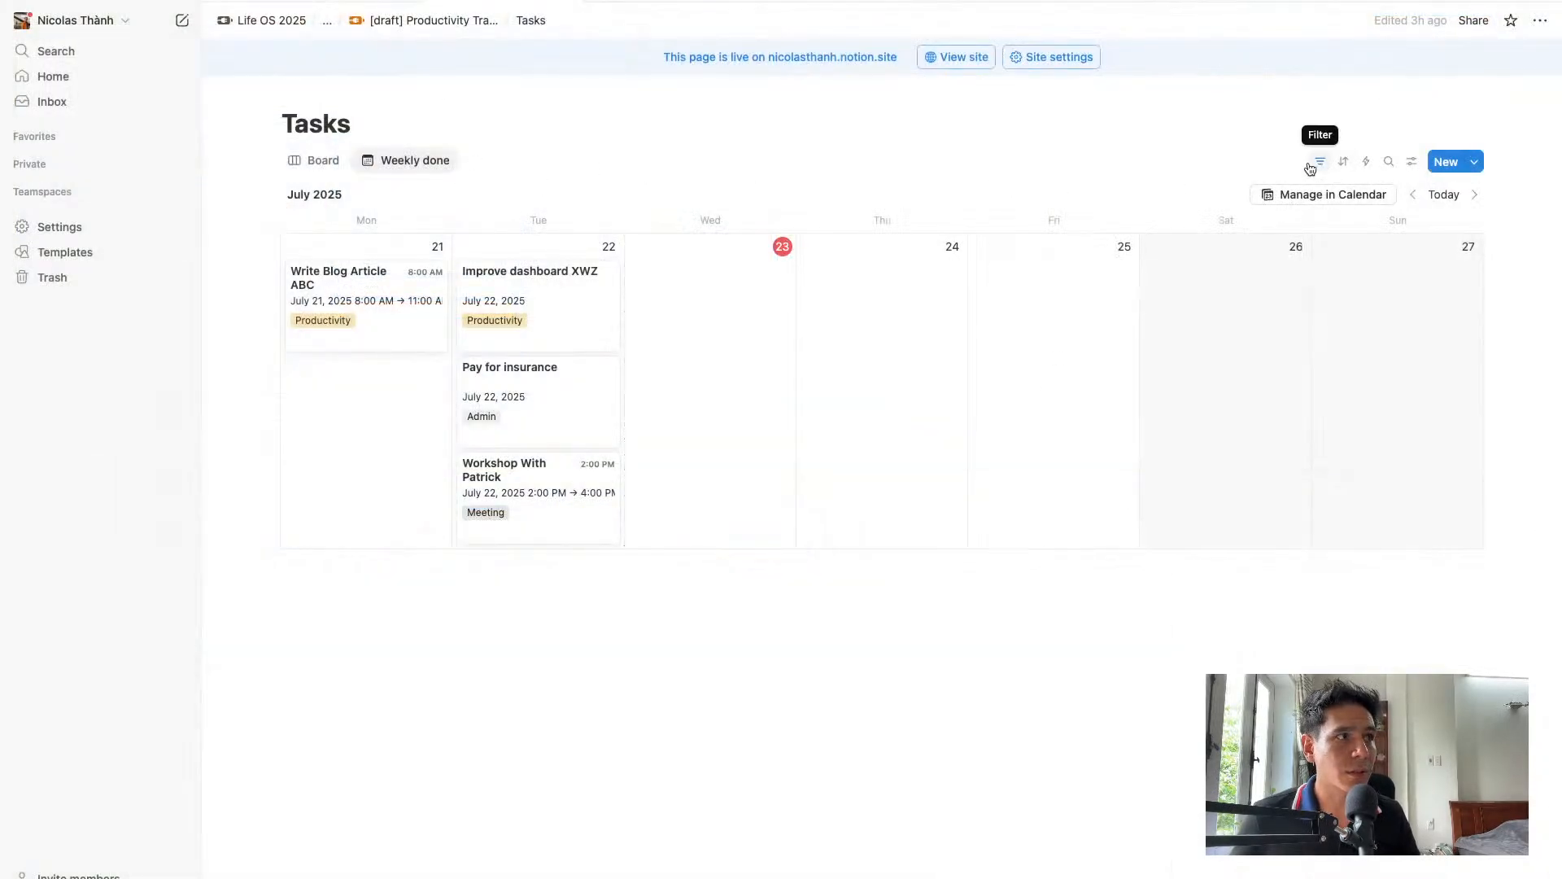
Duplicate the Weekly done view and delete the copy's Done filter, saving the change for everyone
click(438, 161)
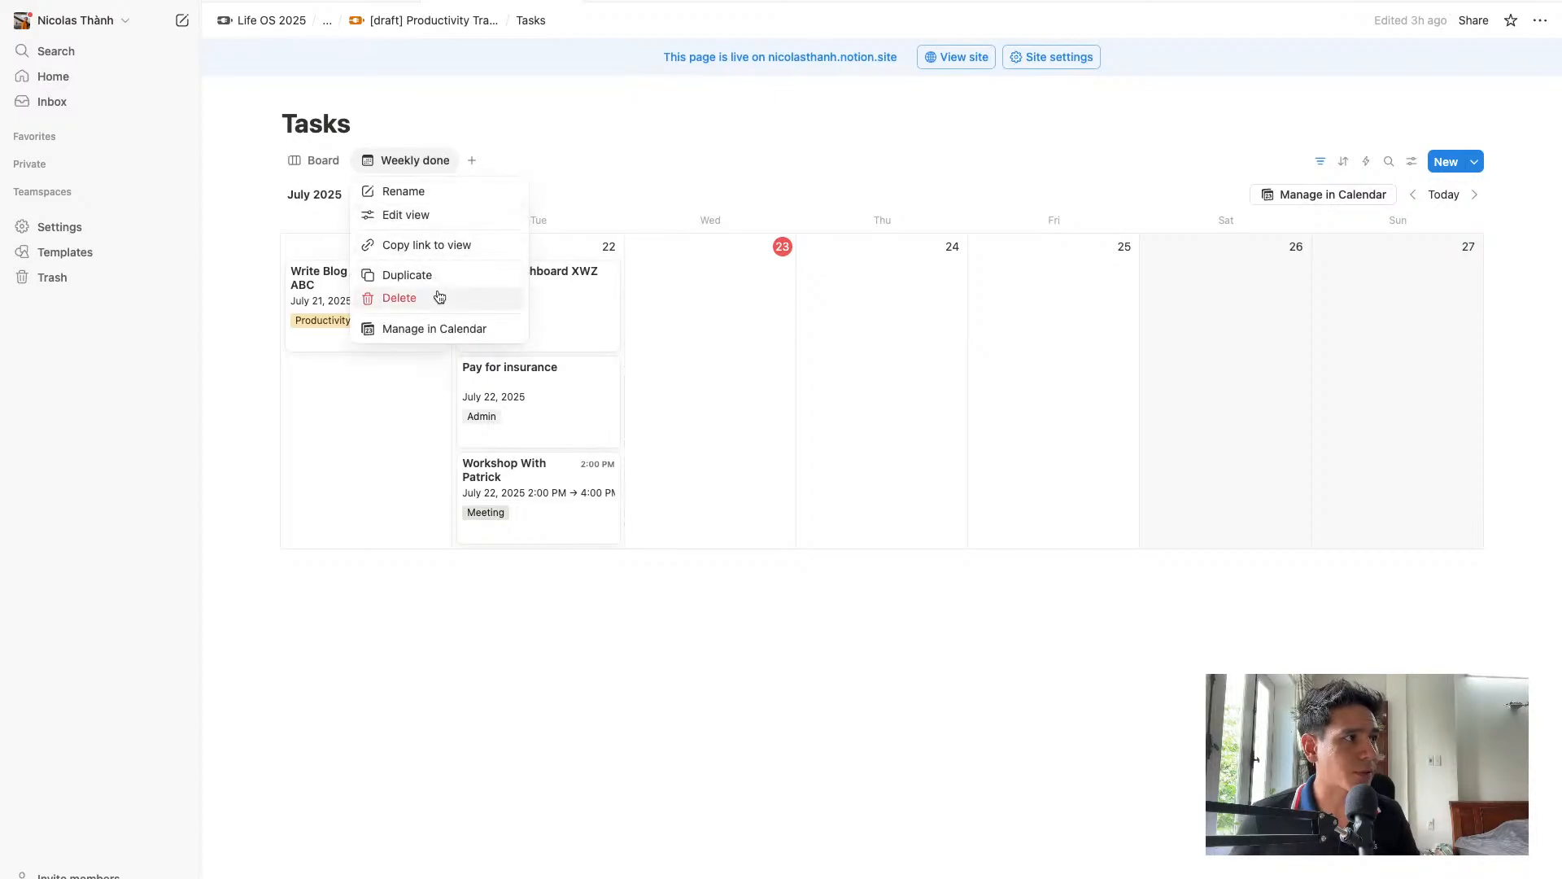
key(Return)
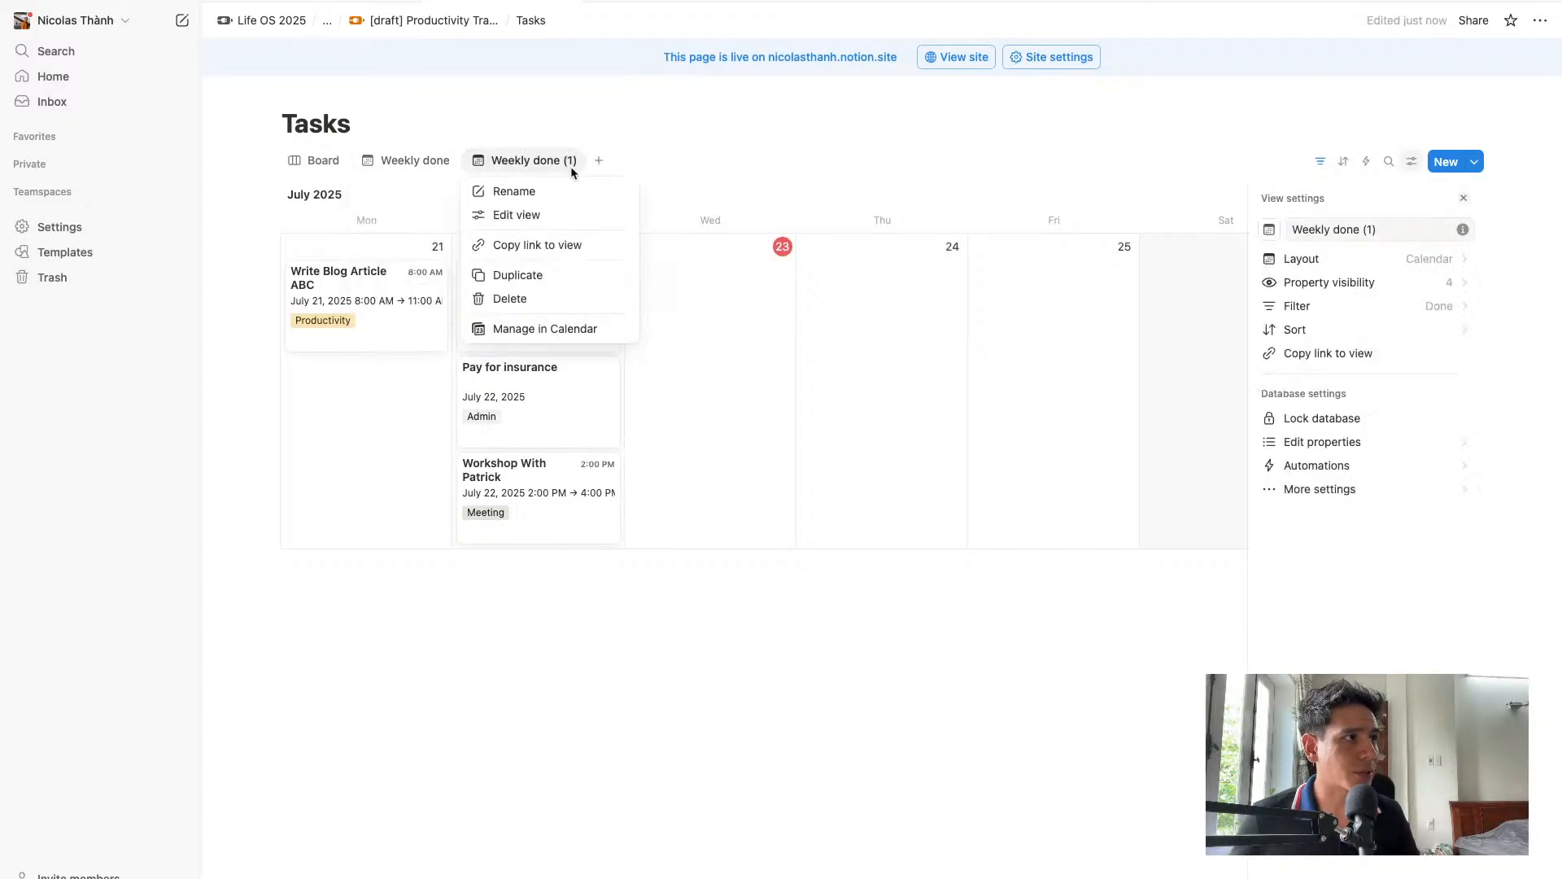
click(1375, 307)
click(1375, 306)
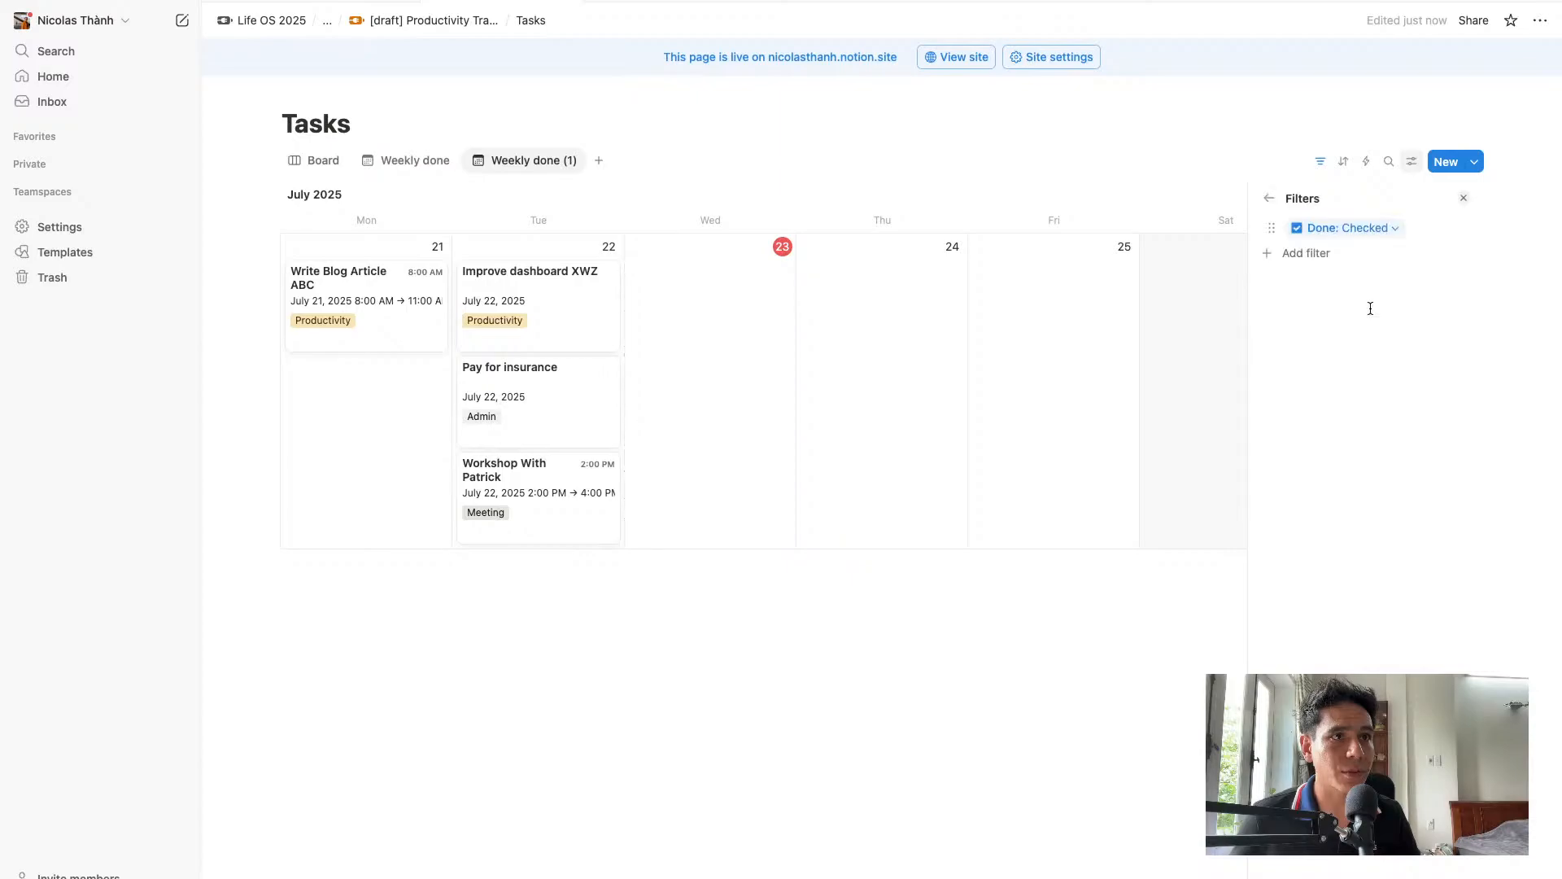
click(1348, 230)
click(1441, 255)
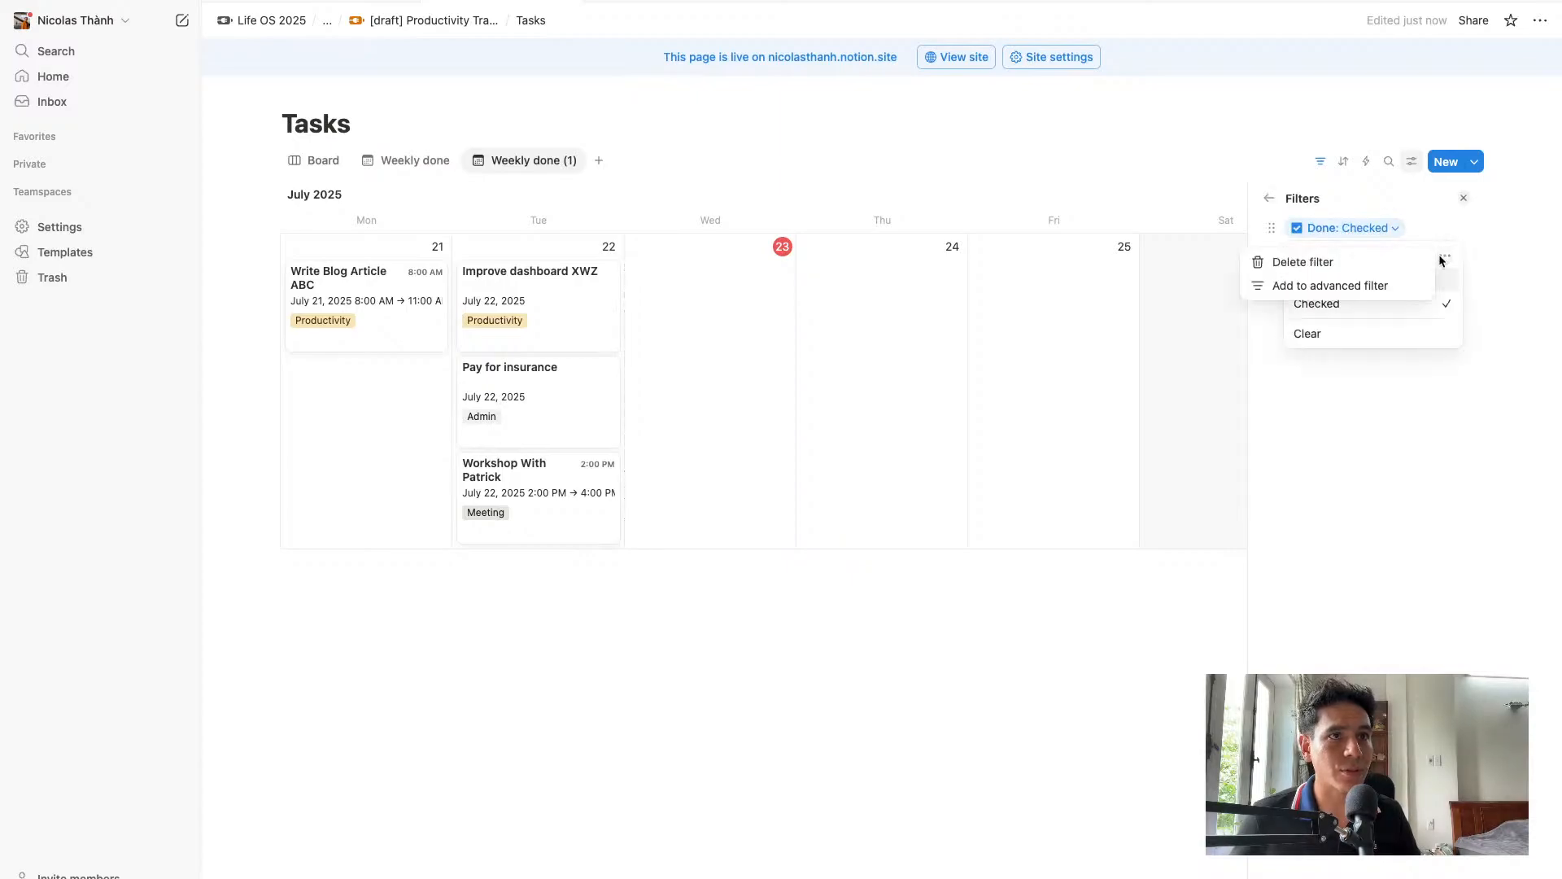
click(1333, 261)
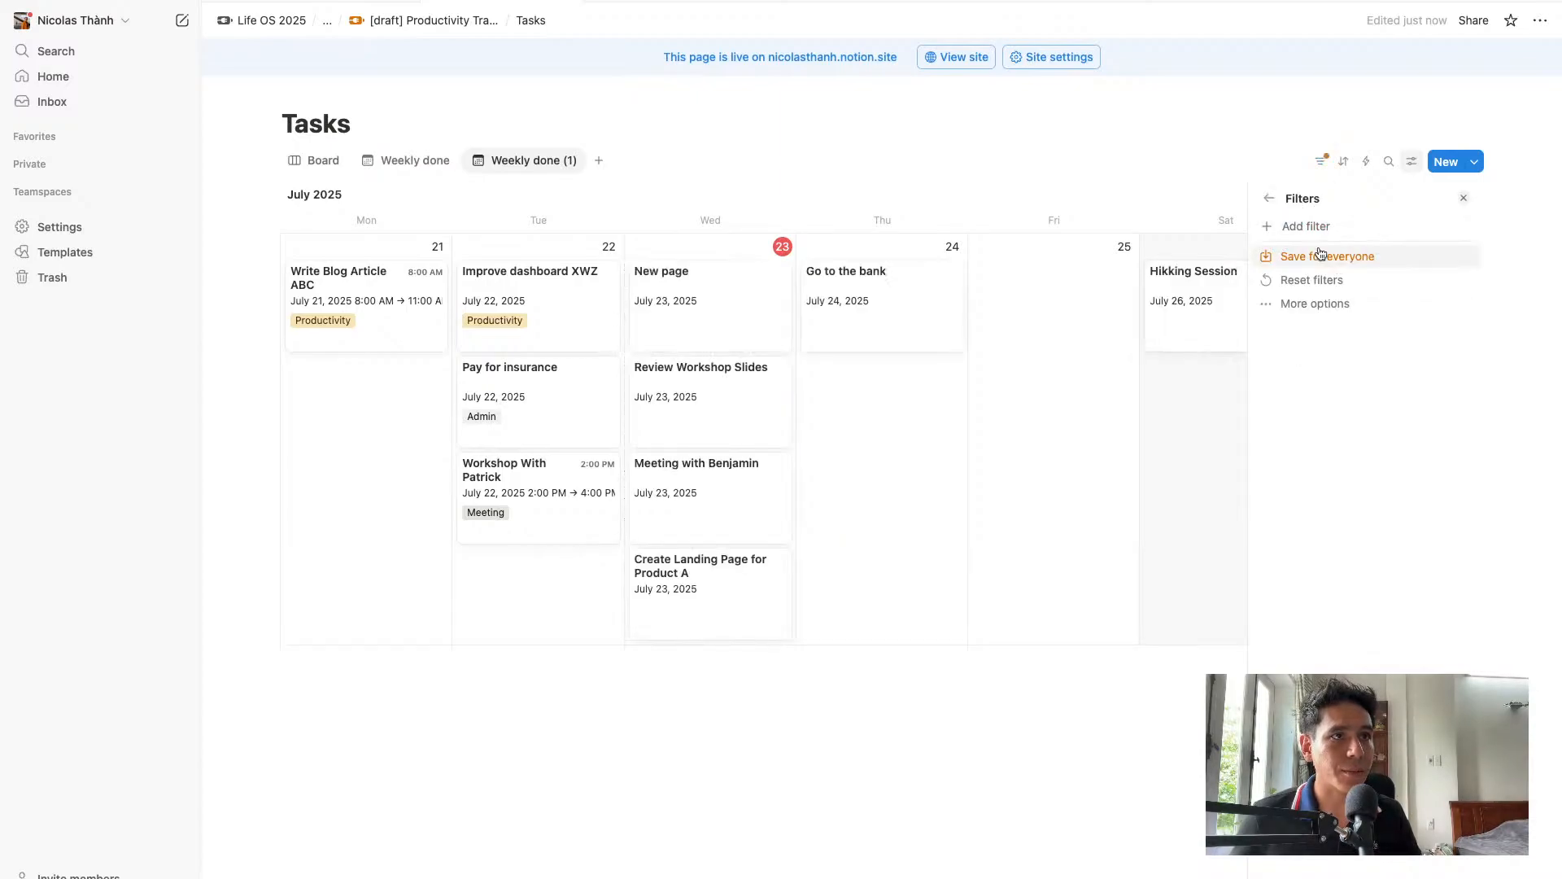
click(1326, 255)
Rename the duplicated calendar view as Weeks and close its view settings
click(565, 160)
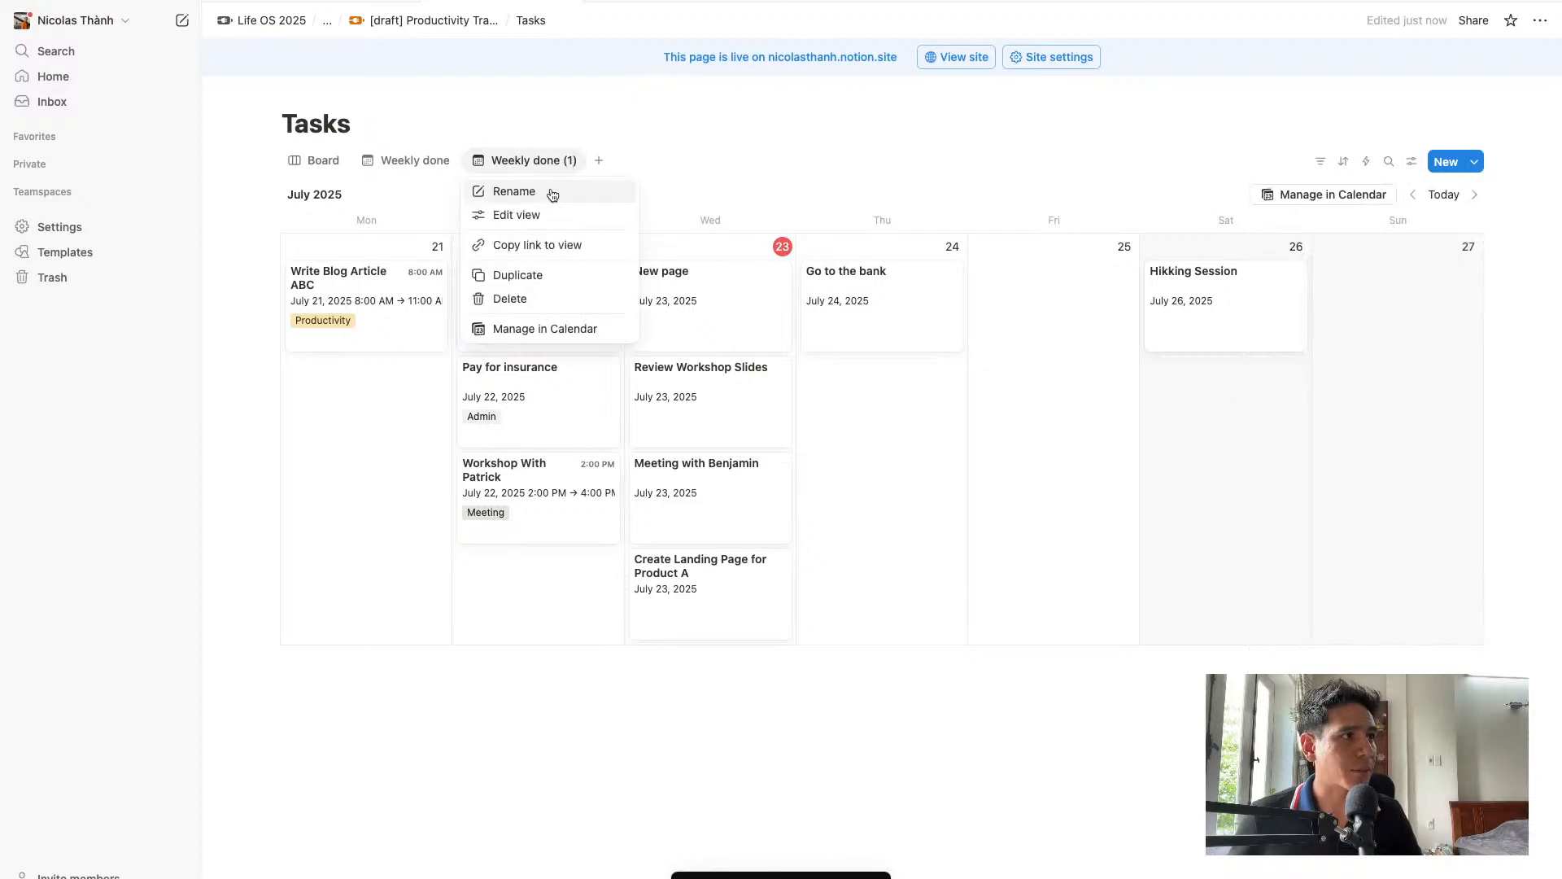
click(551, 189)
drag(1317, 231, 1440, 234)
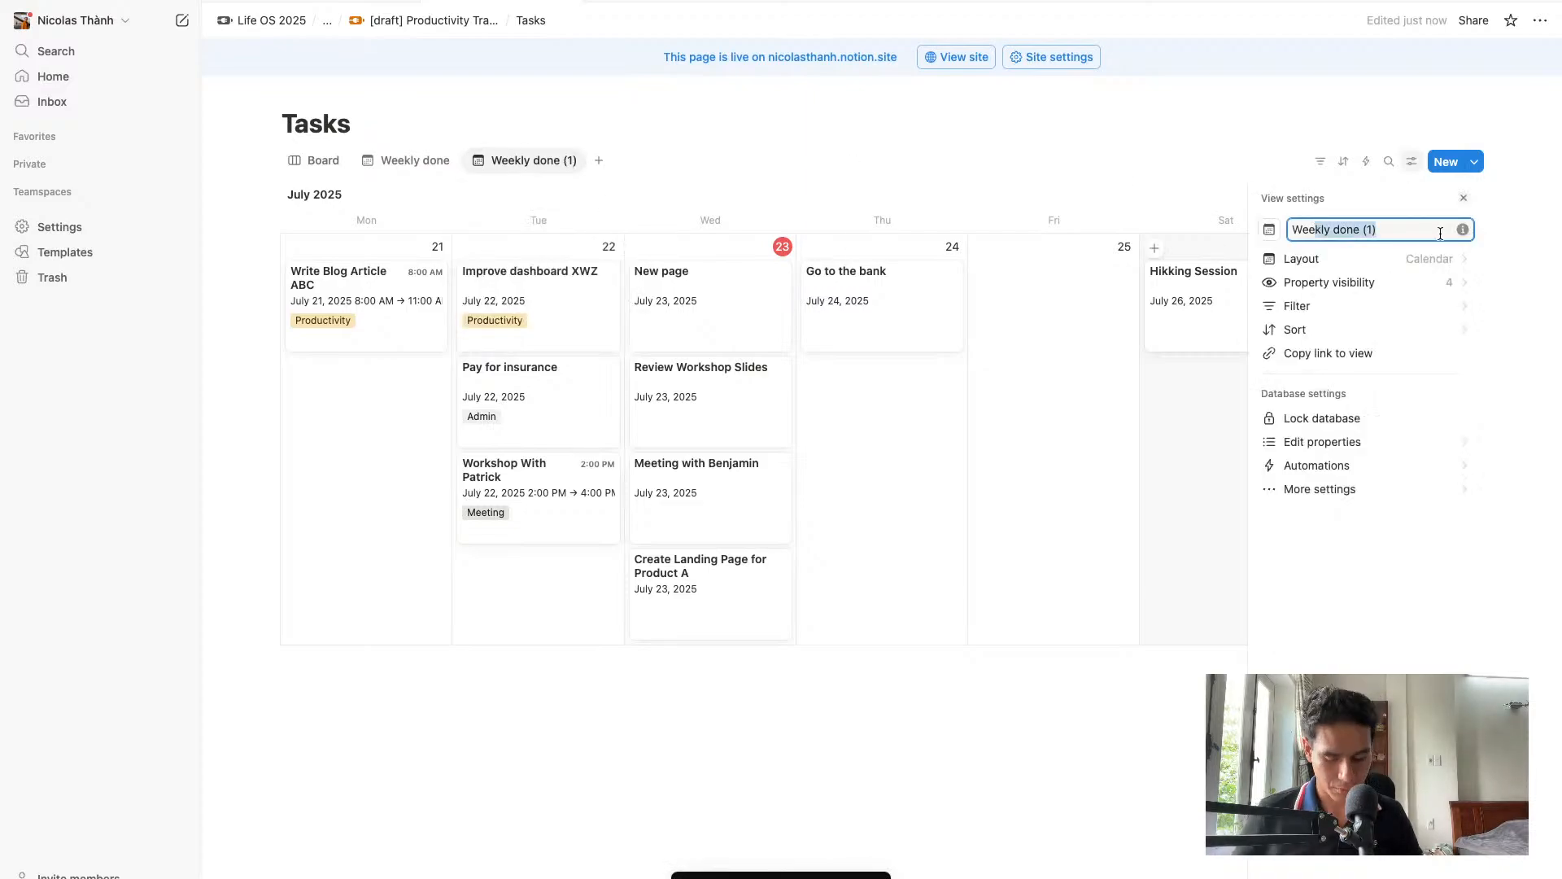
text(ks)
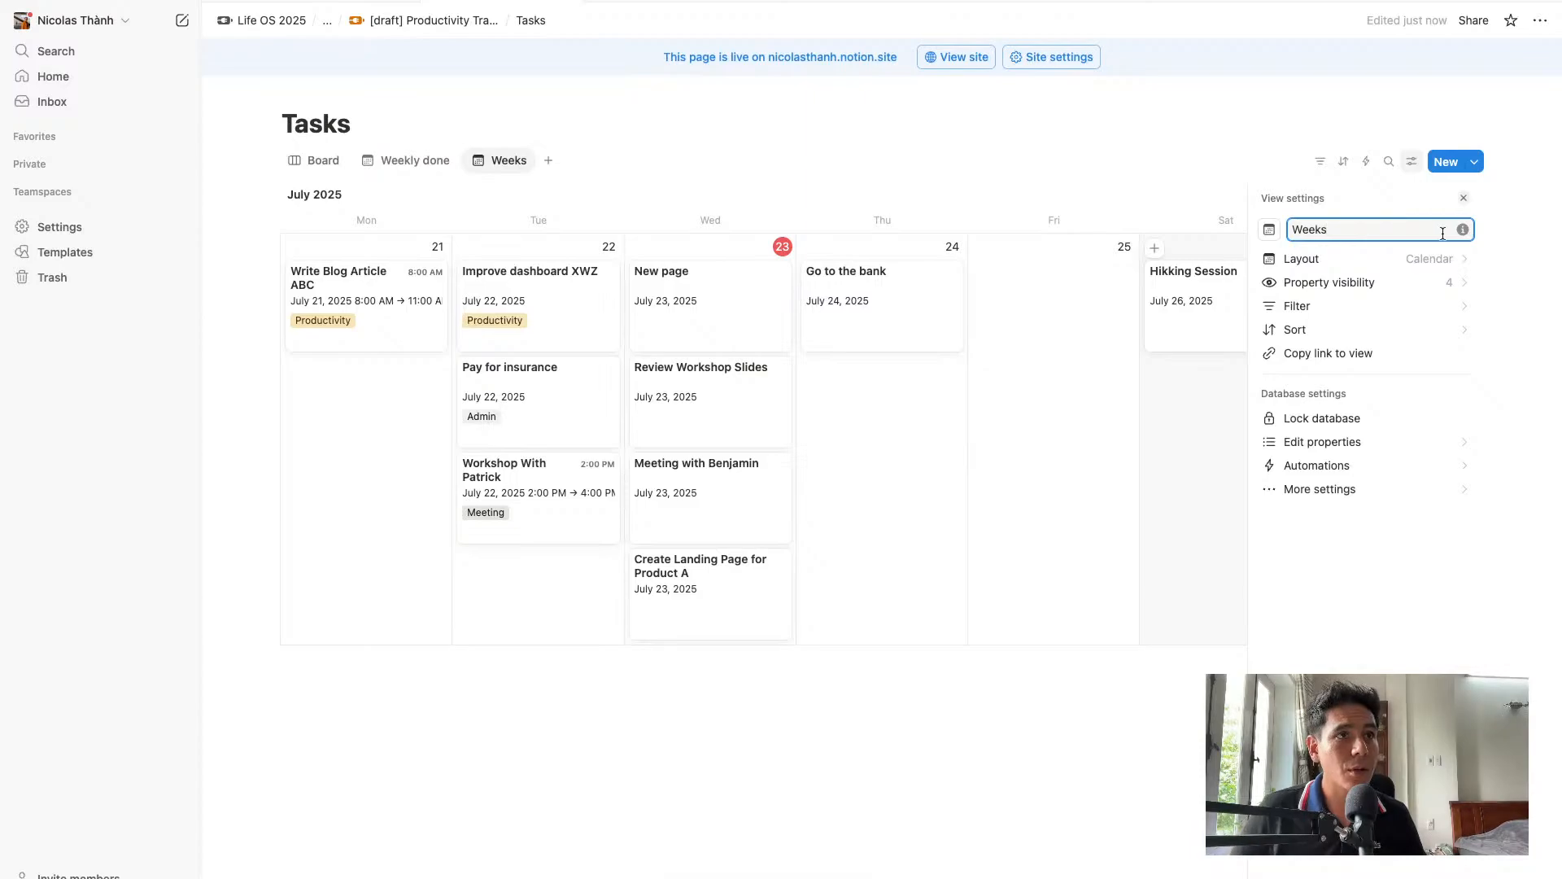
click(734, 159)
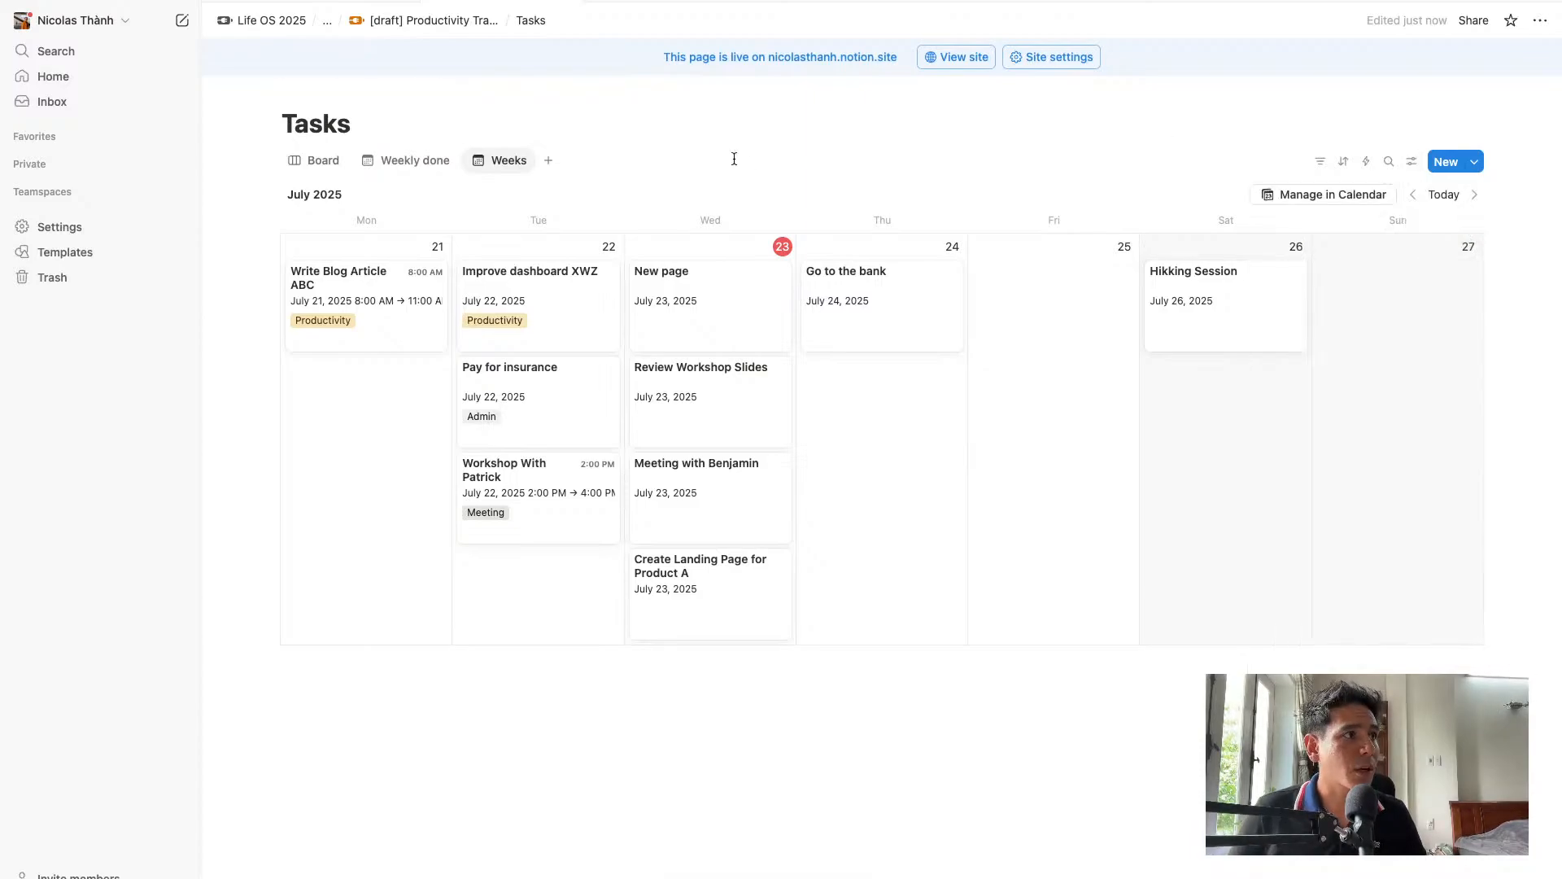
Open the Weeks view in Notion Calendar, collapse the workspace's calendar list and inspect two of Wednesday's all-day tasks
click(1326, 194)
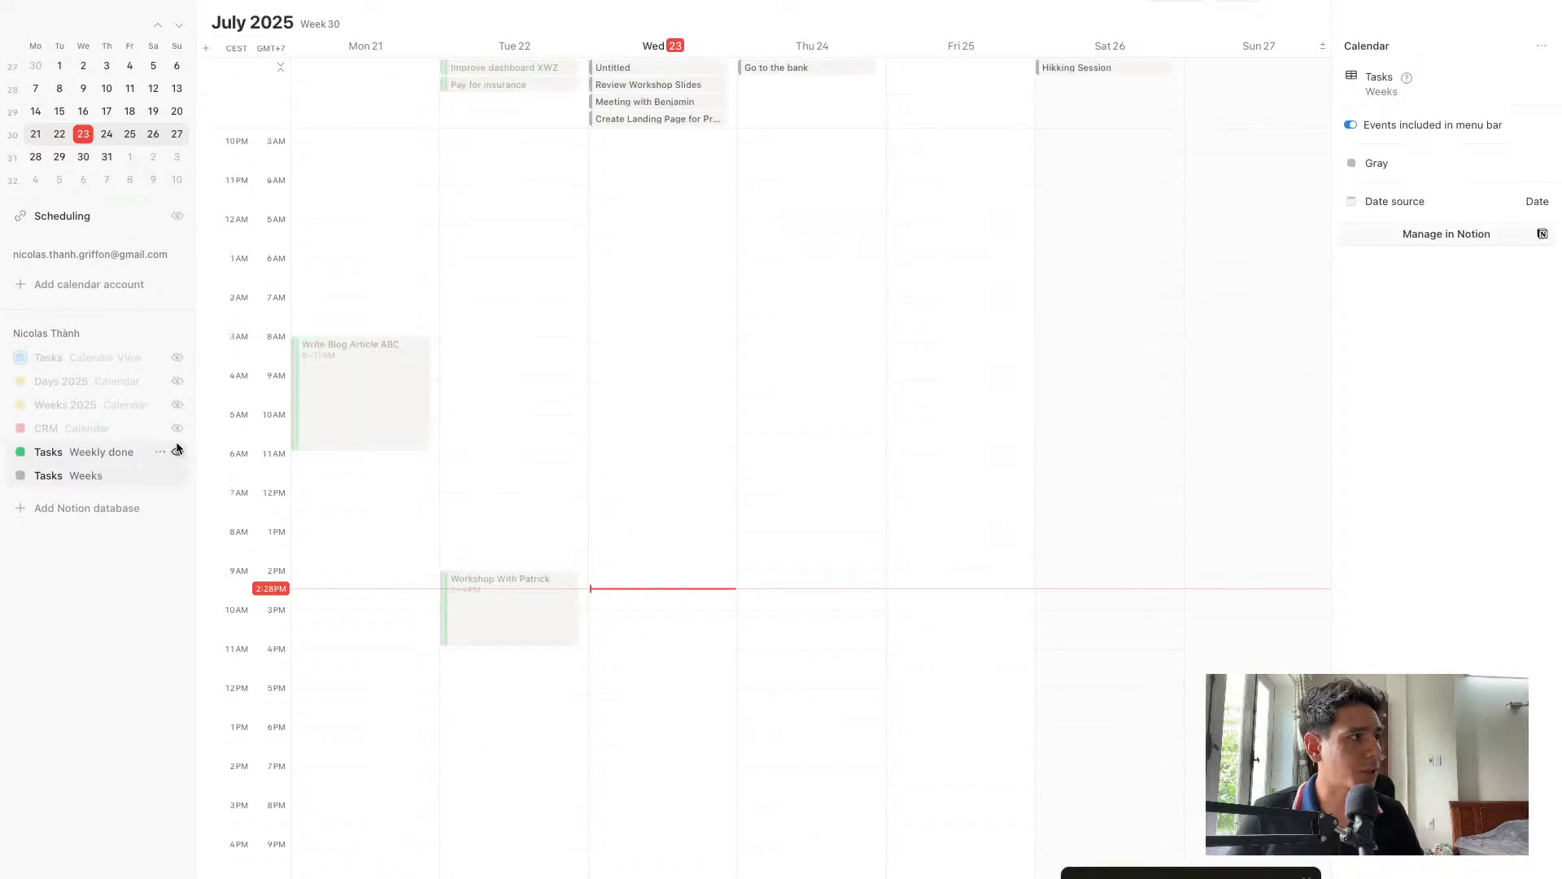
click(49, 331)
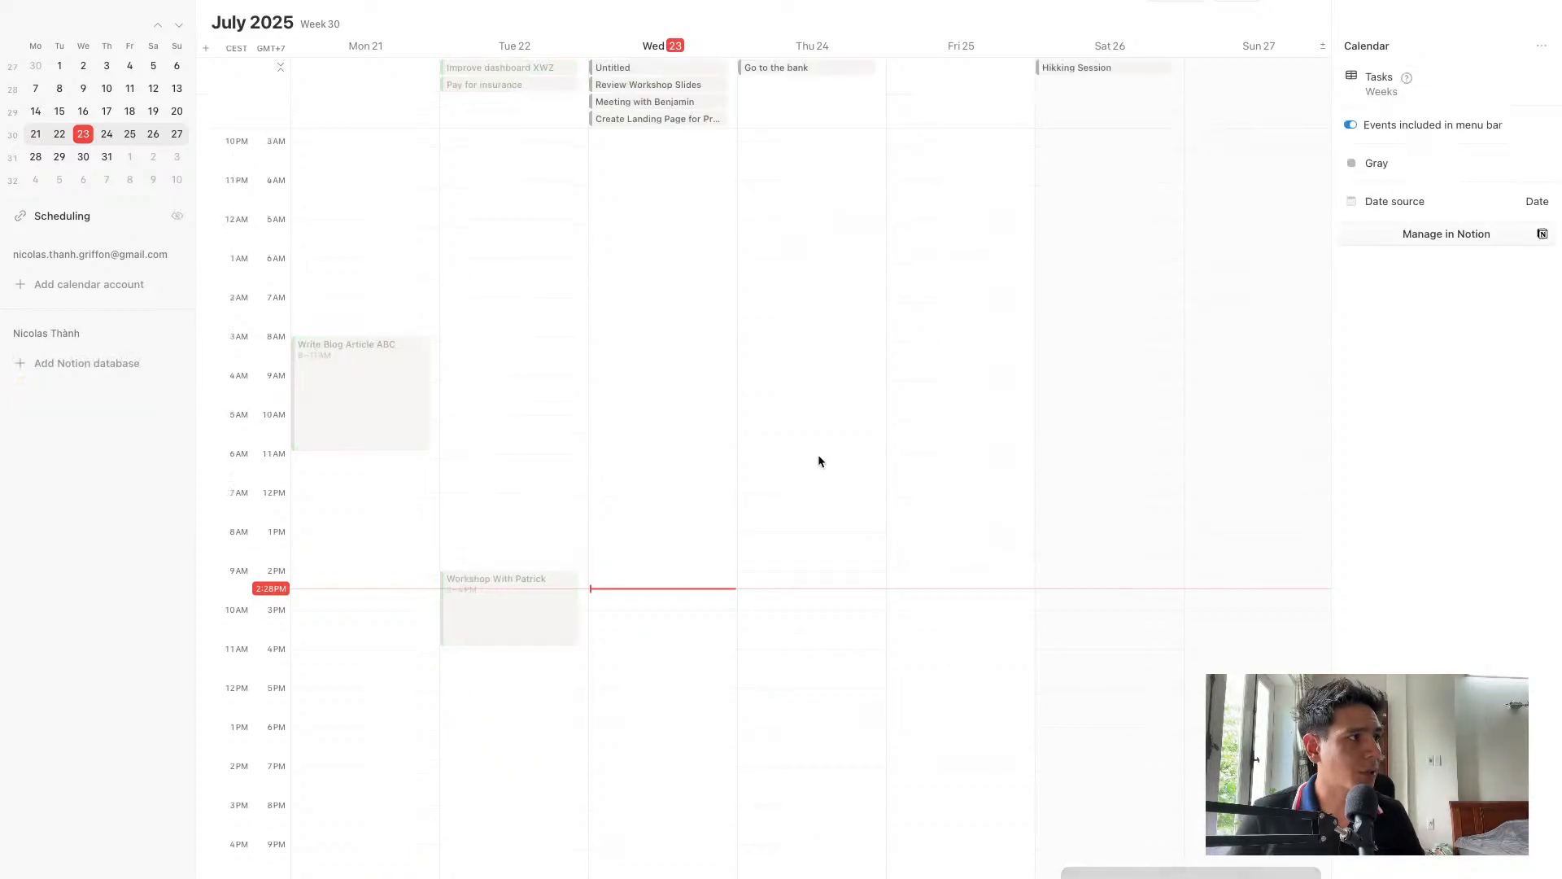
click(665, 85)
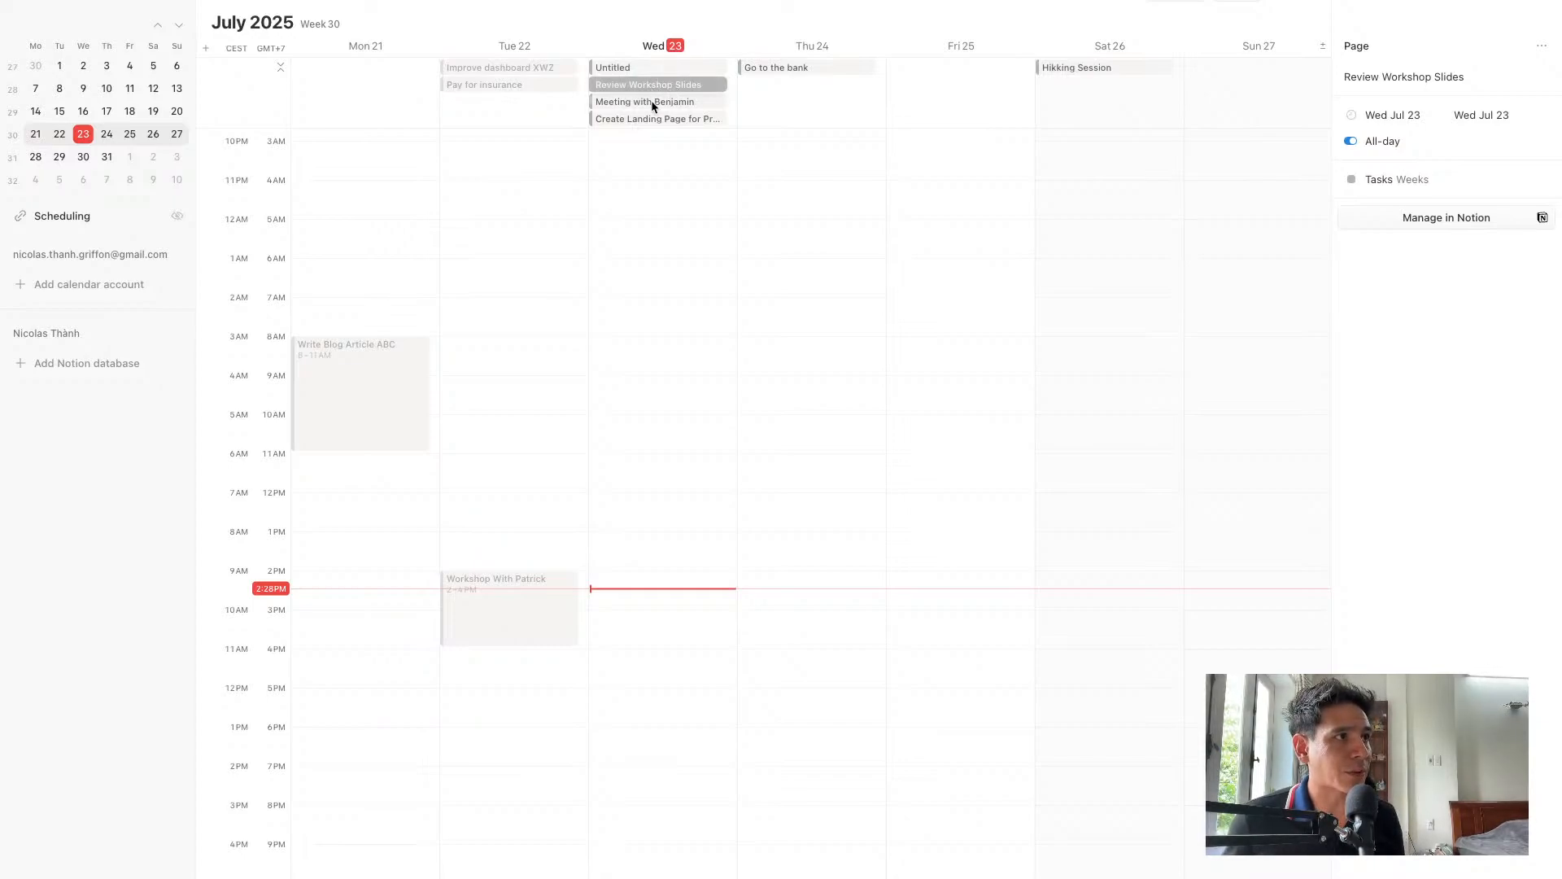
click(652, 104)
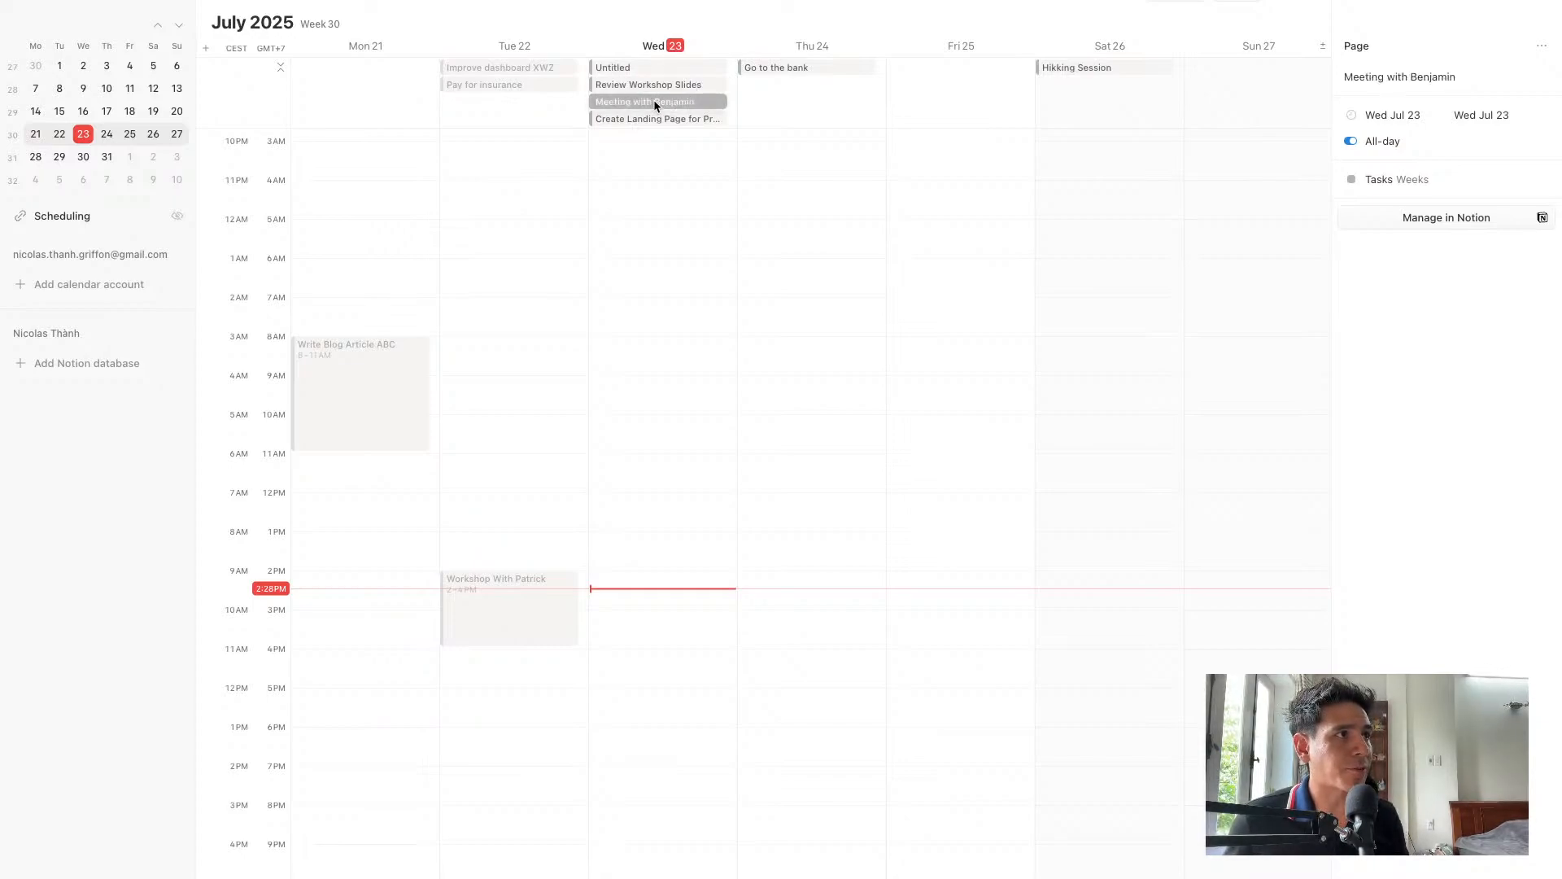
Switch to the Tasks board in Notion, move the three named Today tasks to Tomorrow and delete the untitled task
click(1435, 222)
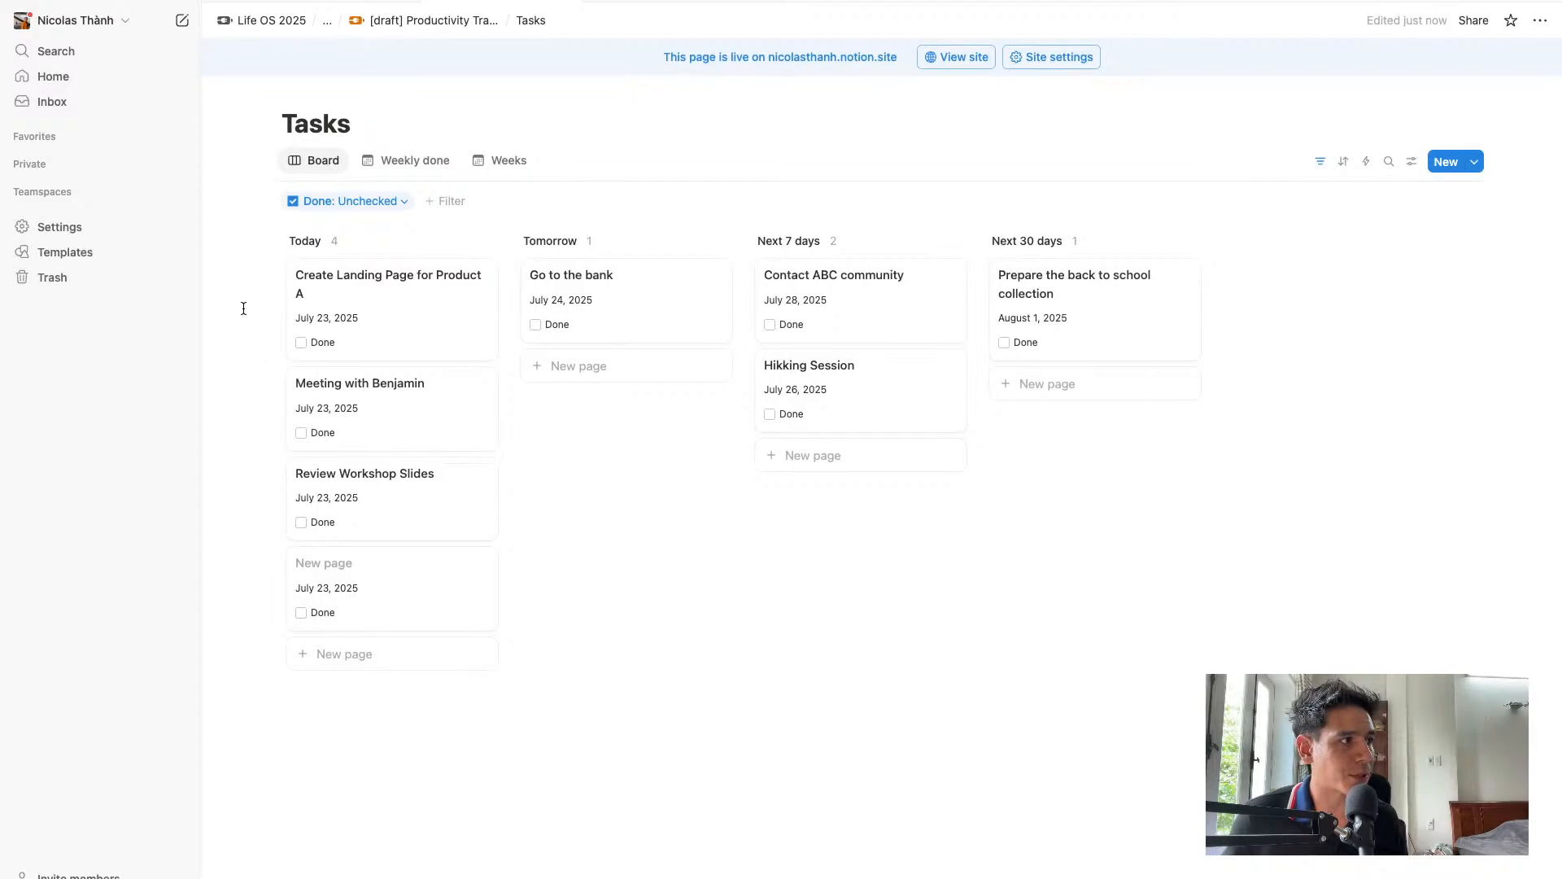
drag(242, 305, 435, 484)
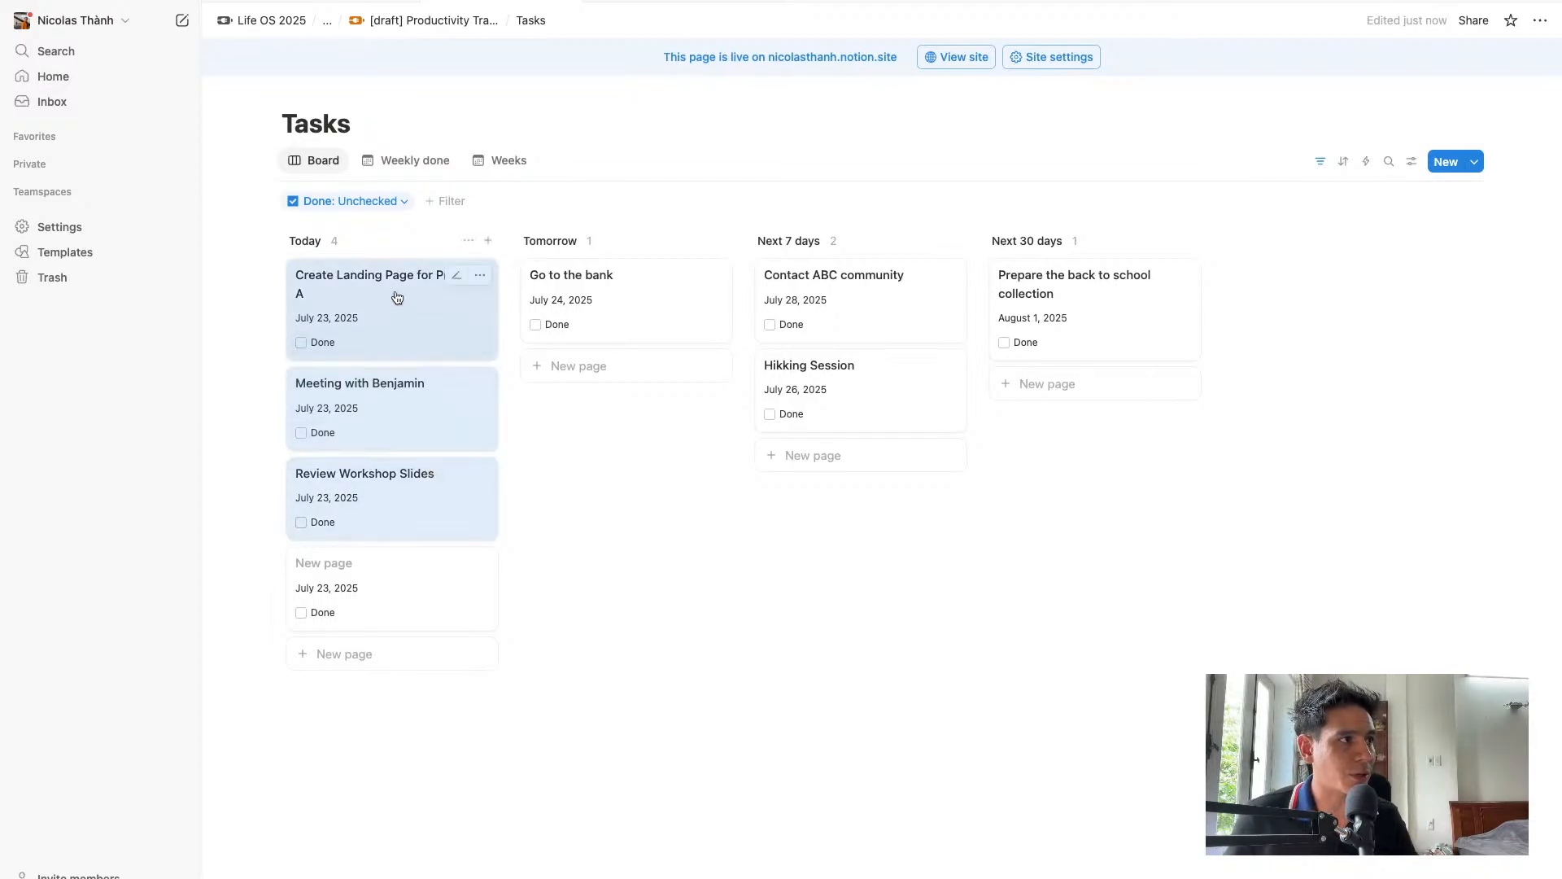
drag(398, 297, 577, 297)
click(858, 567)
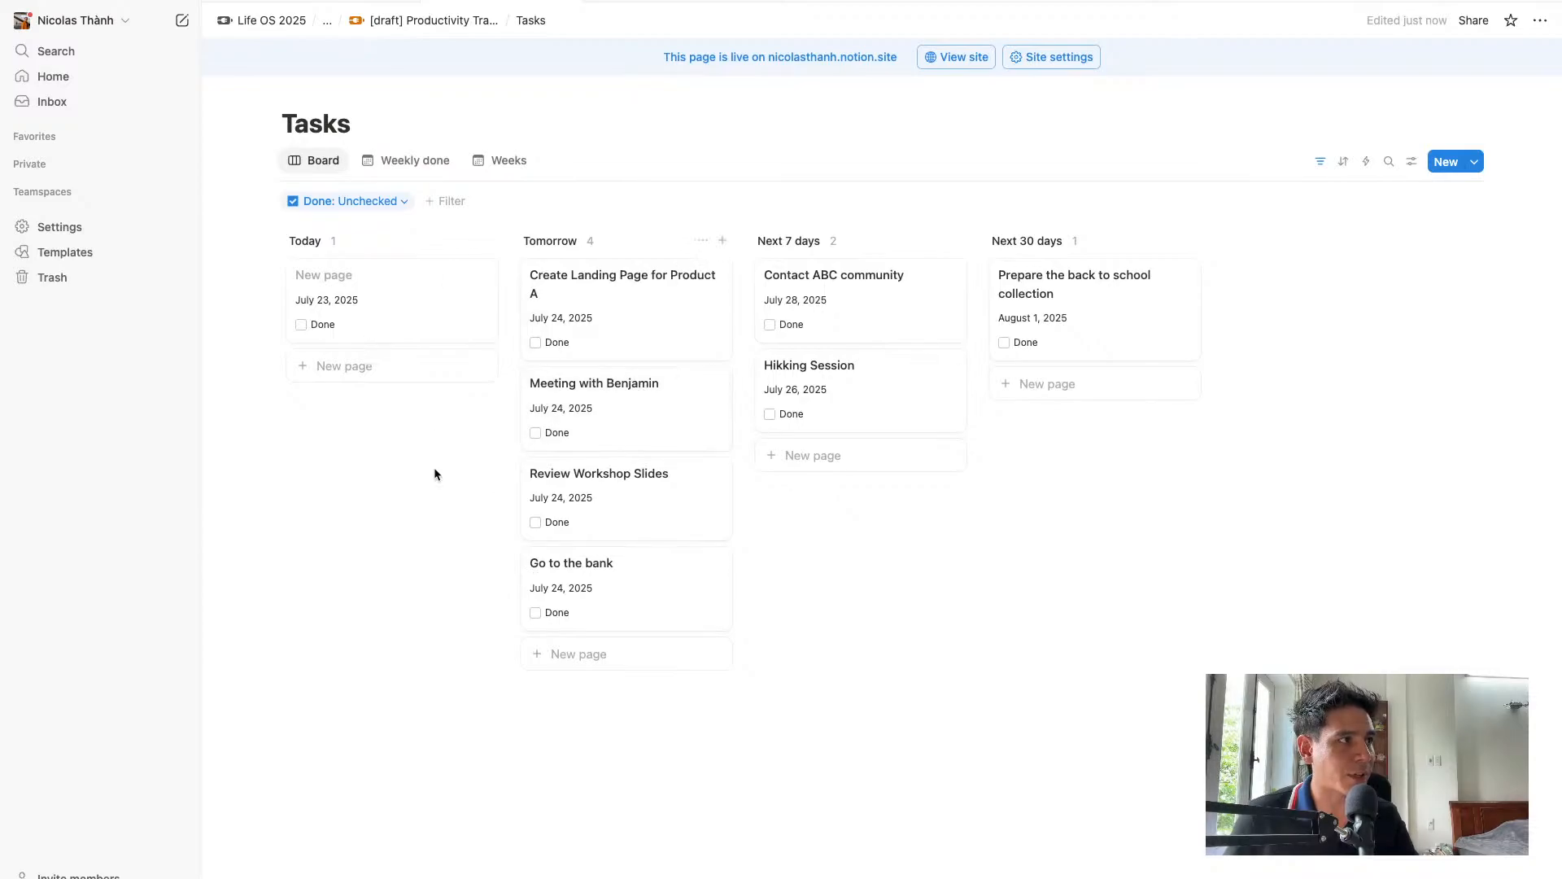
click(480, 276)
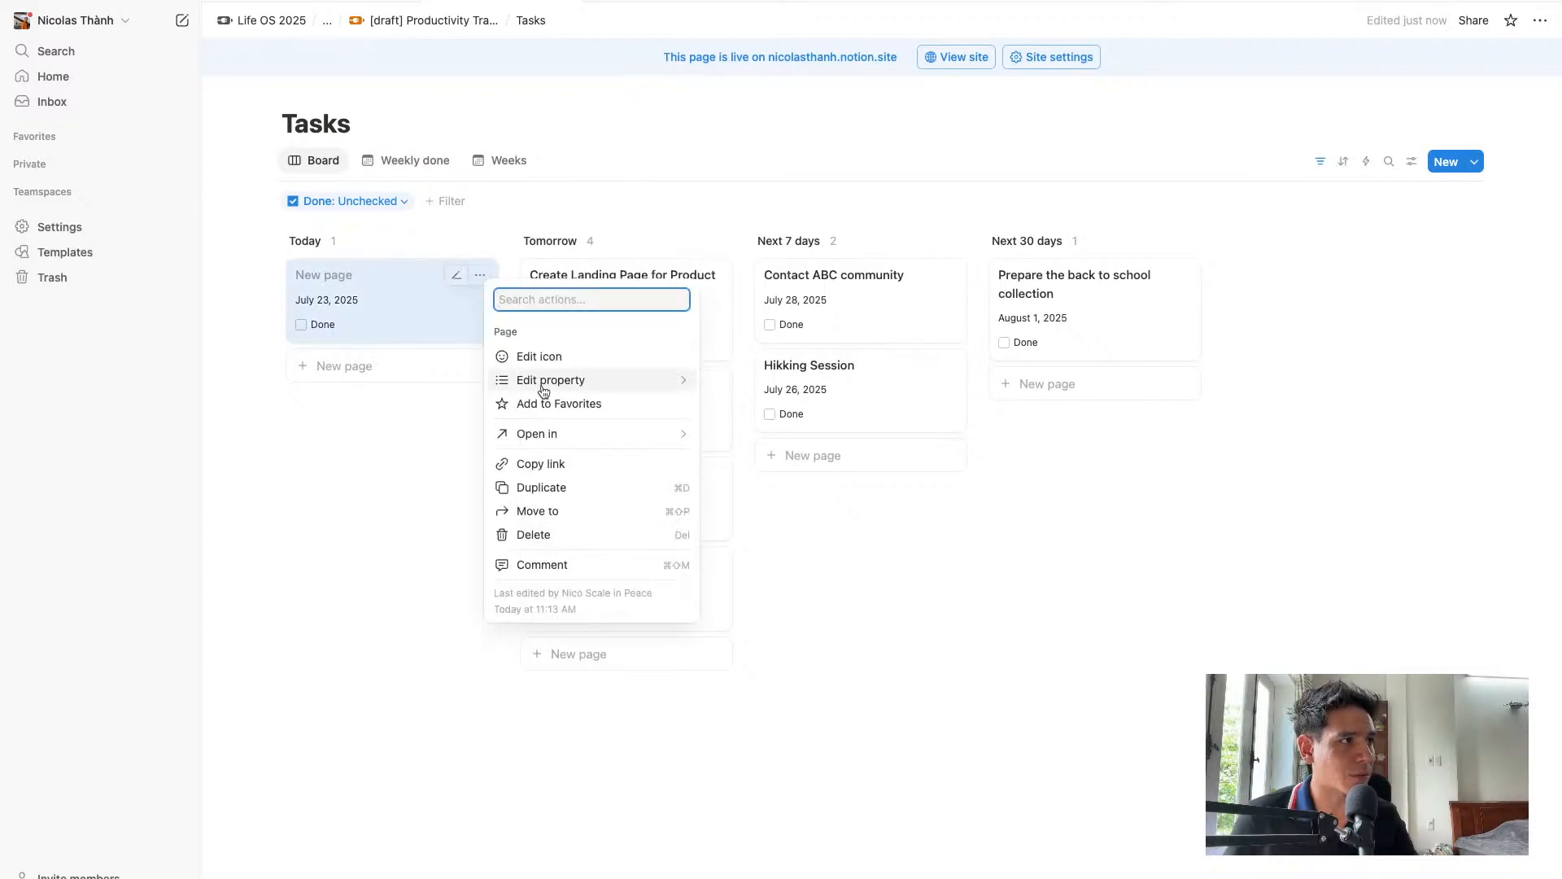
click(554, 541)
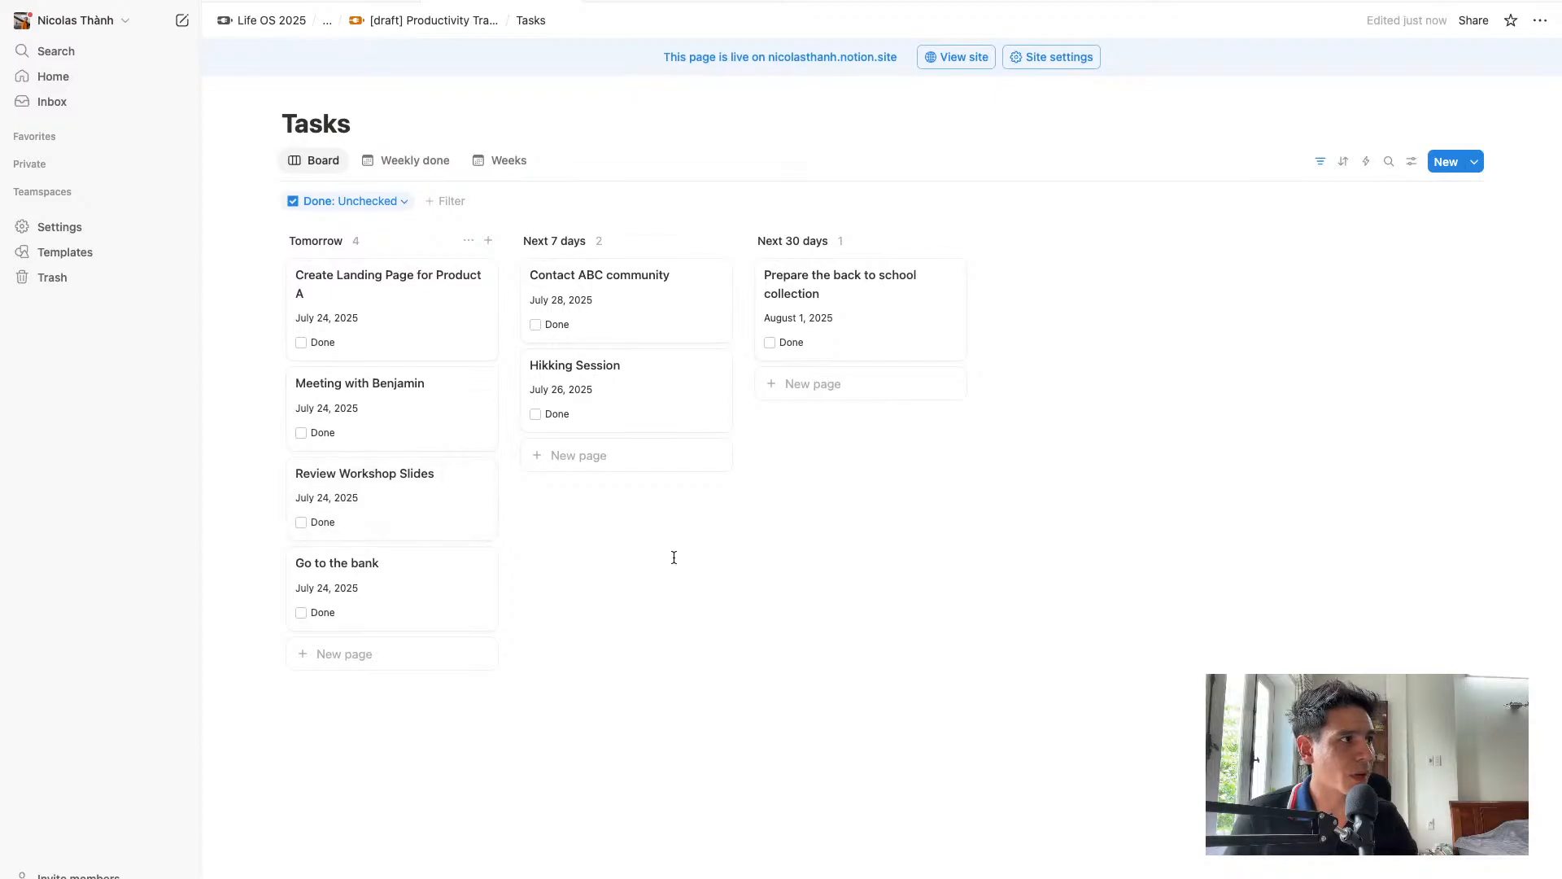
Switch to Notion Calendar and schedule Create Landing Page for Product A on Thursday, July 24 from 8 AM to 11:15 AM
key(ctrl+Up)
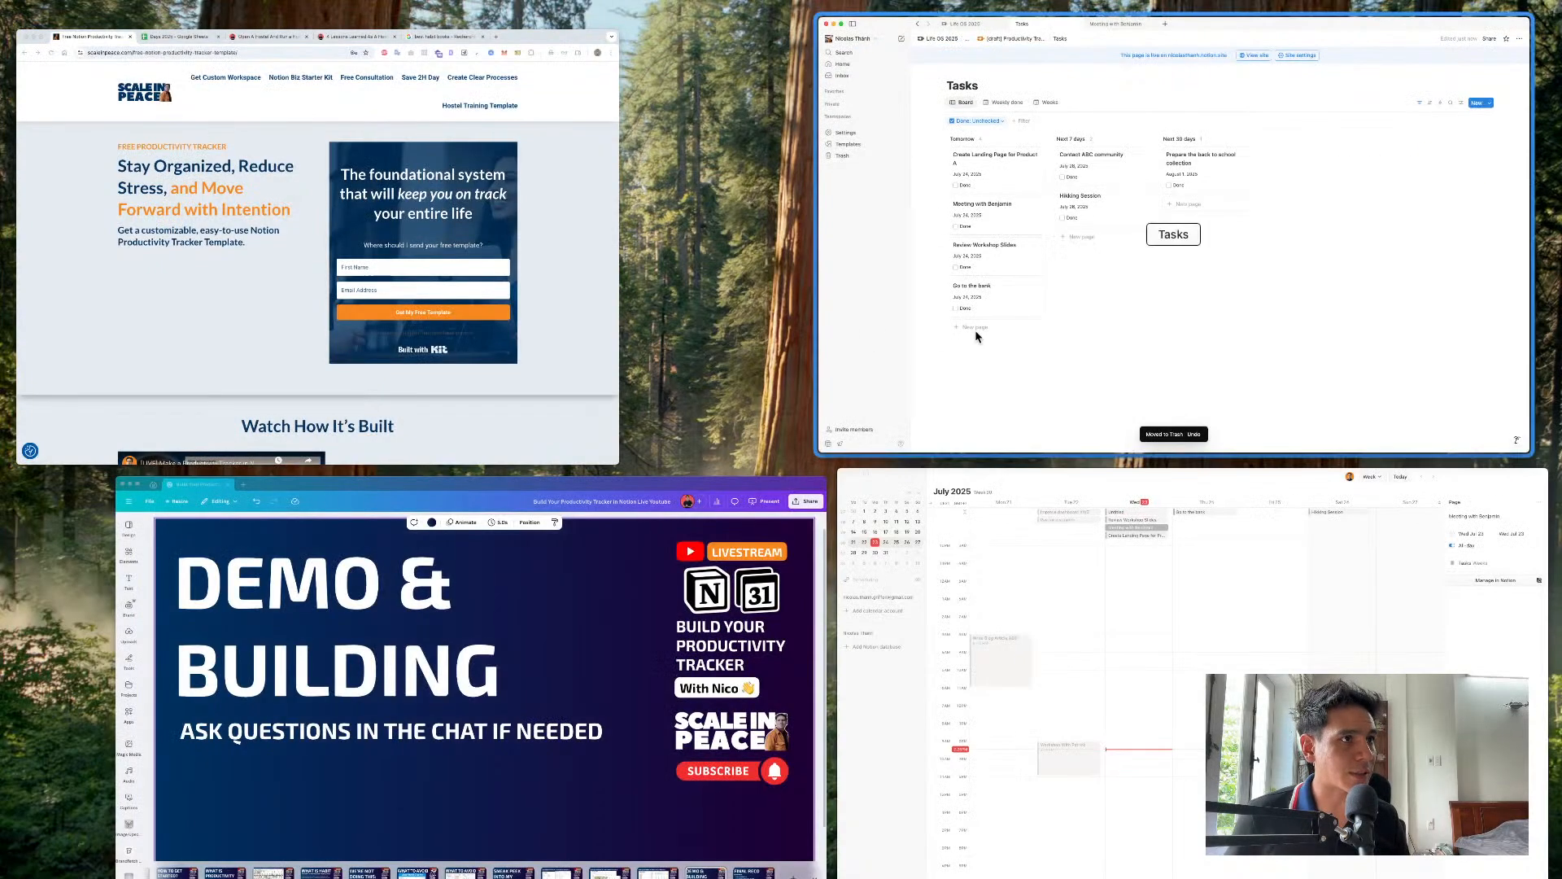
click(1023, 624)
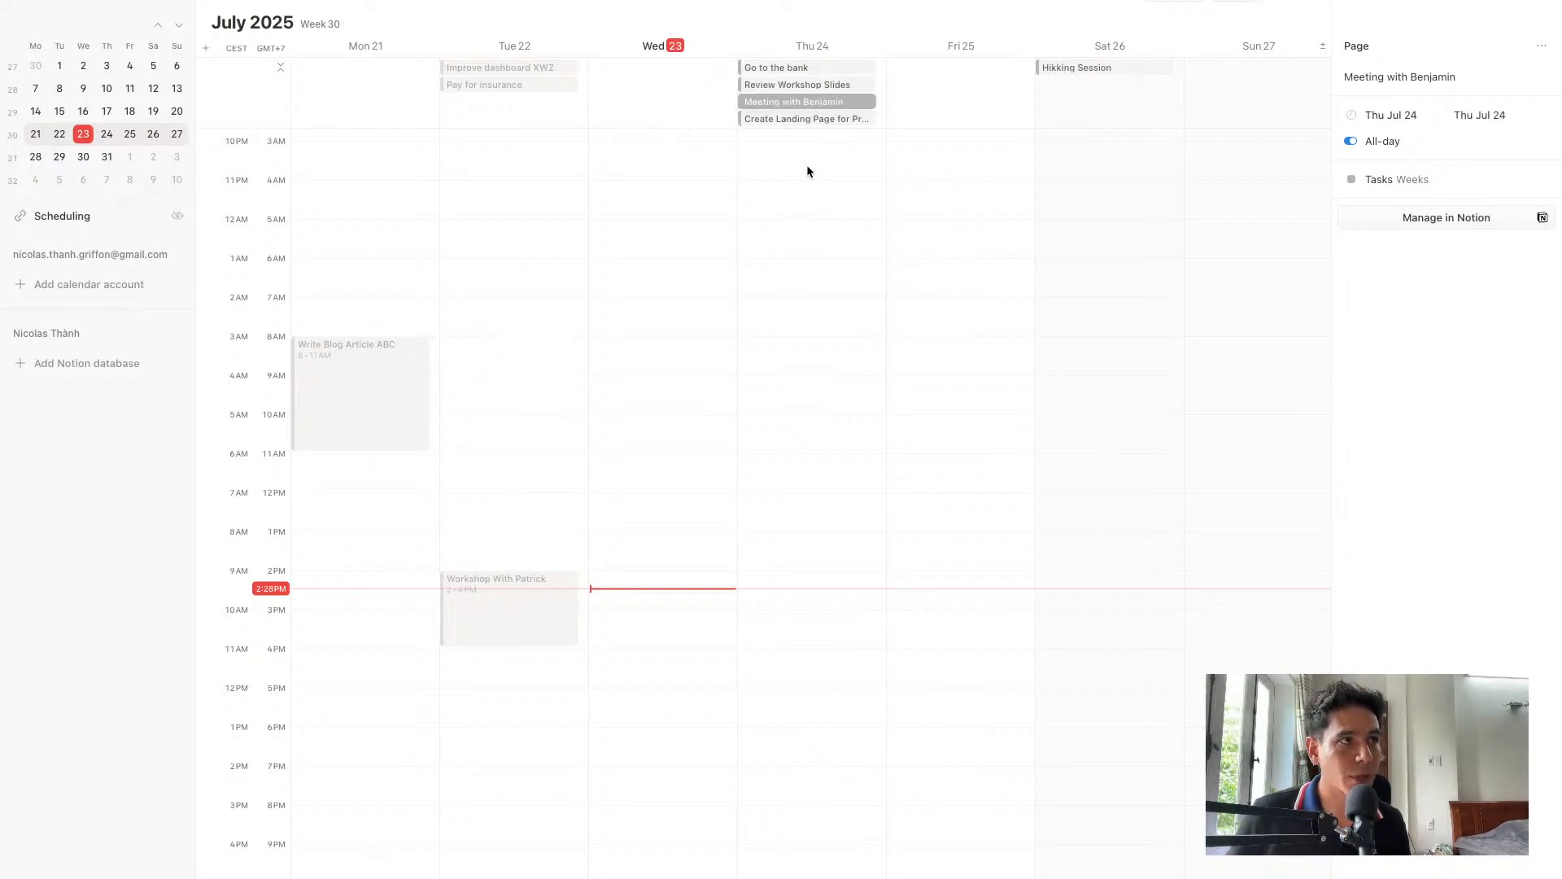
click(807, 118)
drag(807, 119, 805, 345)
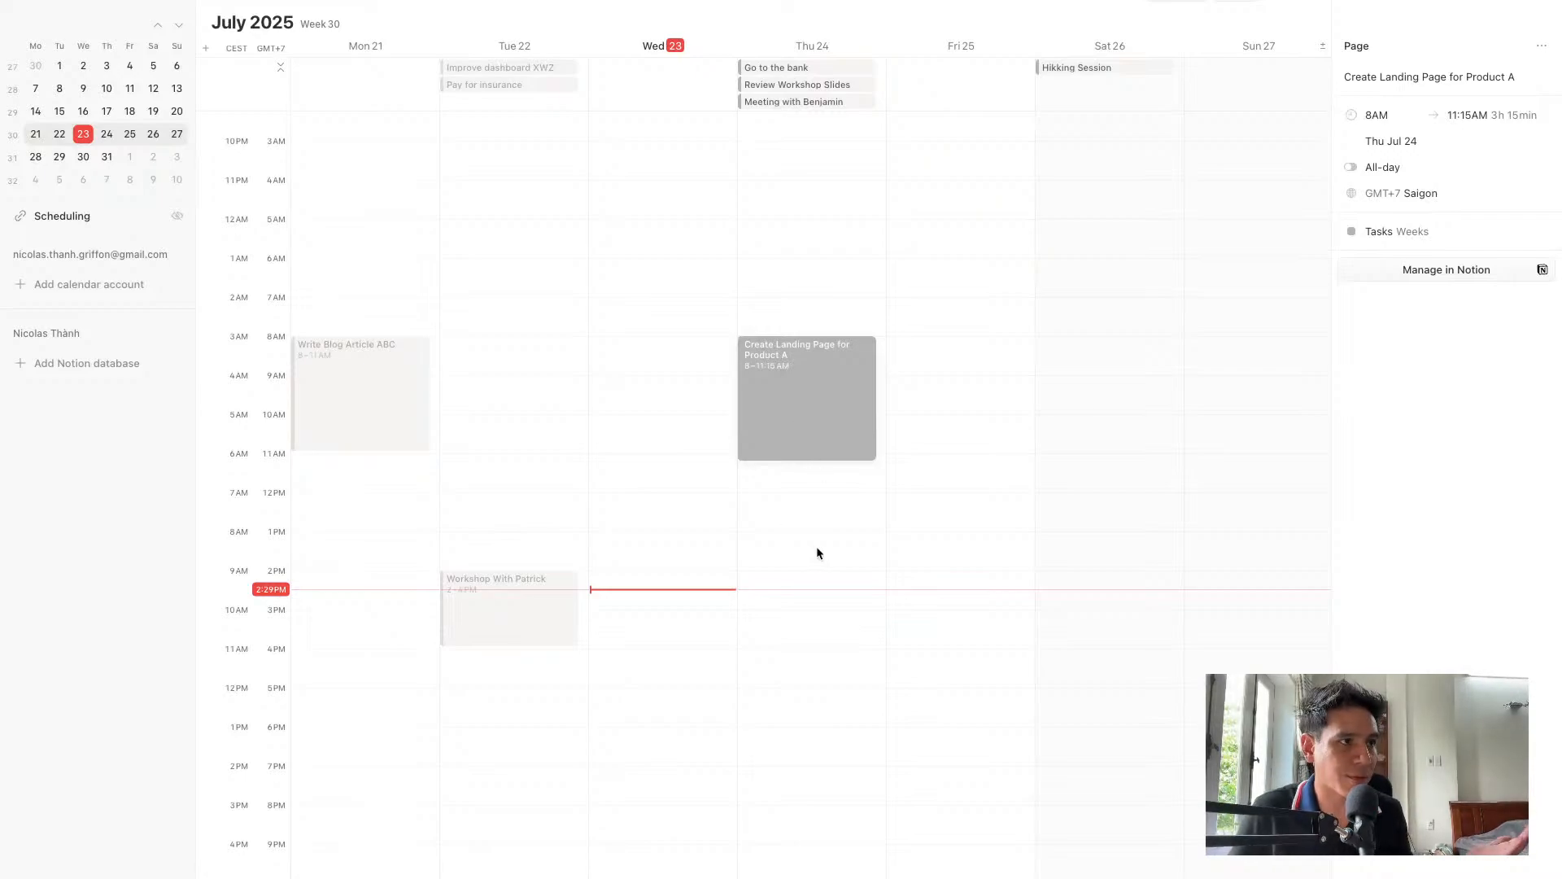
Open the Create Landing Page for Product A task in Notion from its calendar event and mark it as done
scroll(818, 529, down, 1)
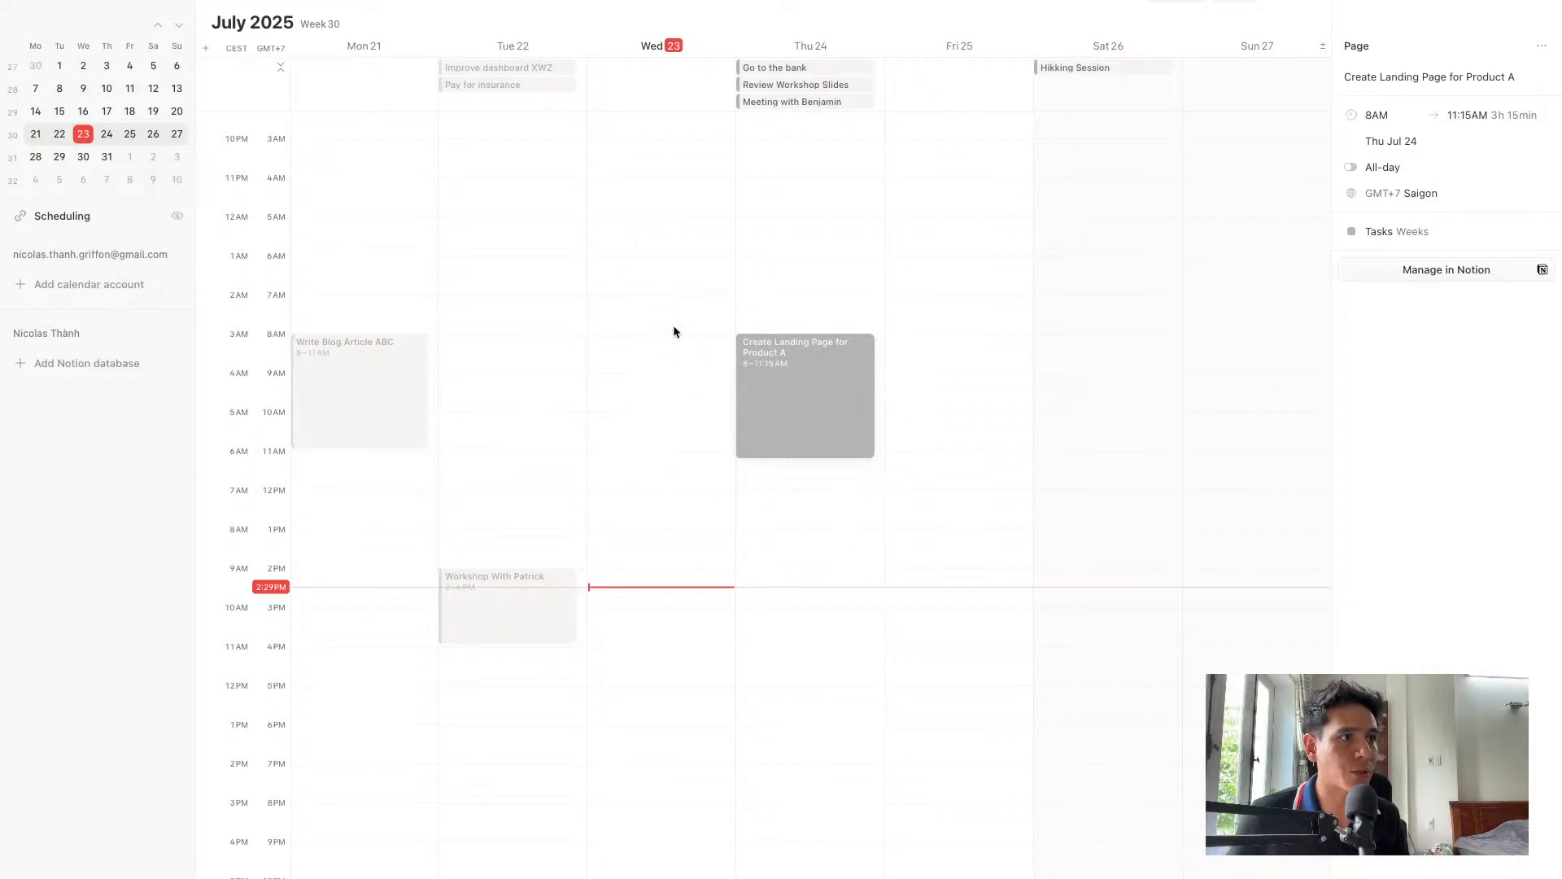
scroll(675, 327, right, 1)
scroll(683, 330, up, 1)
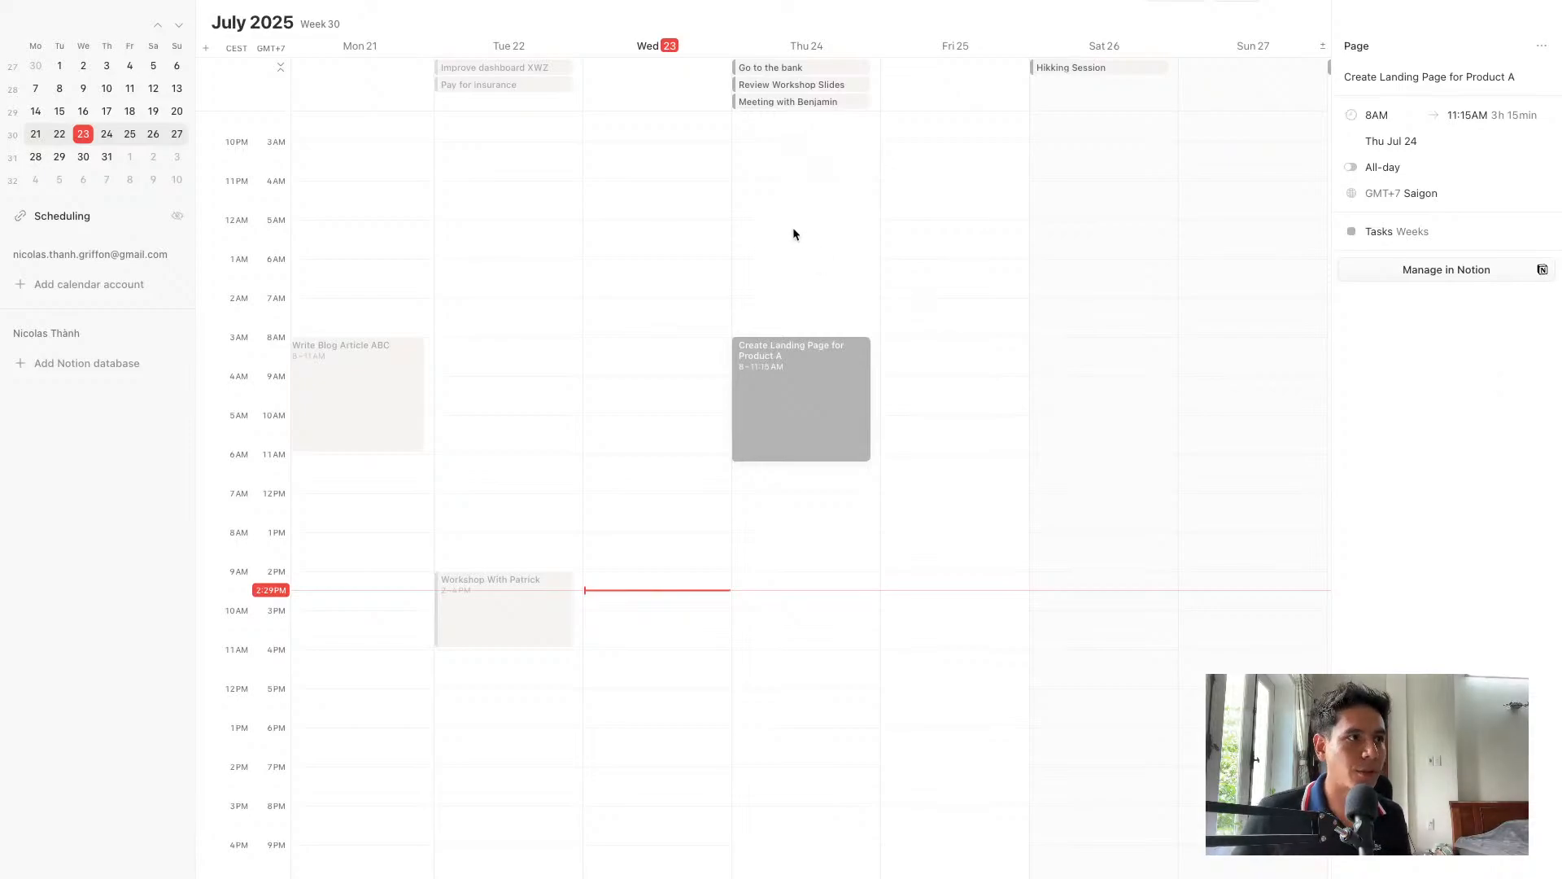
click(1439, 280)
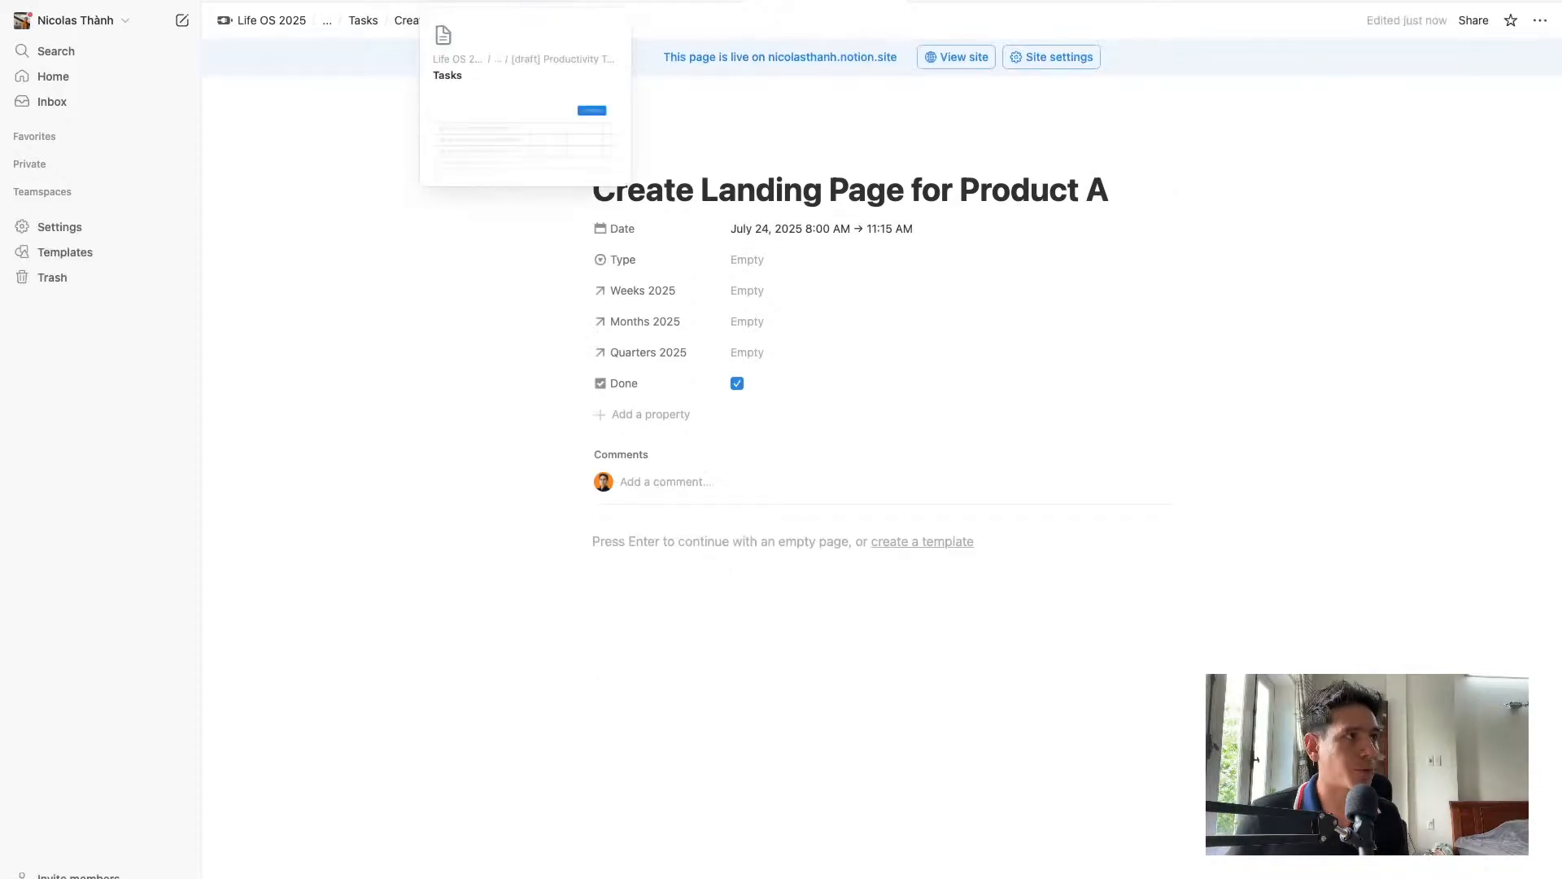
Leave the task for the [draft] Productivity Tracker page, look over its Days 2025 database and return to the tracker page
click(363, 19)
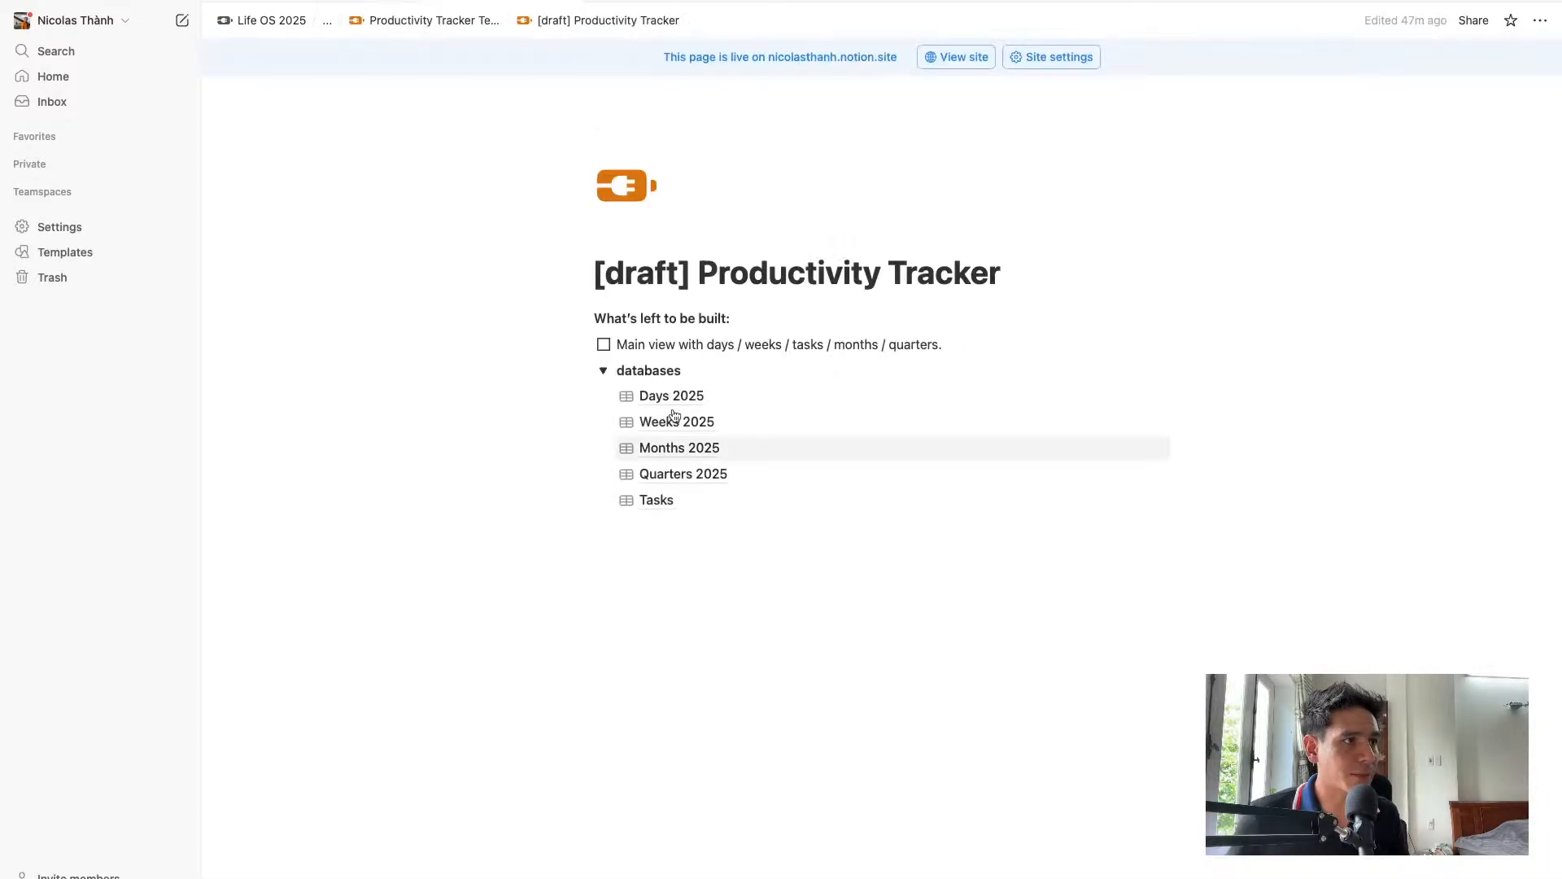
click(676, 401)
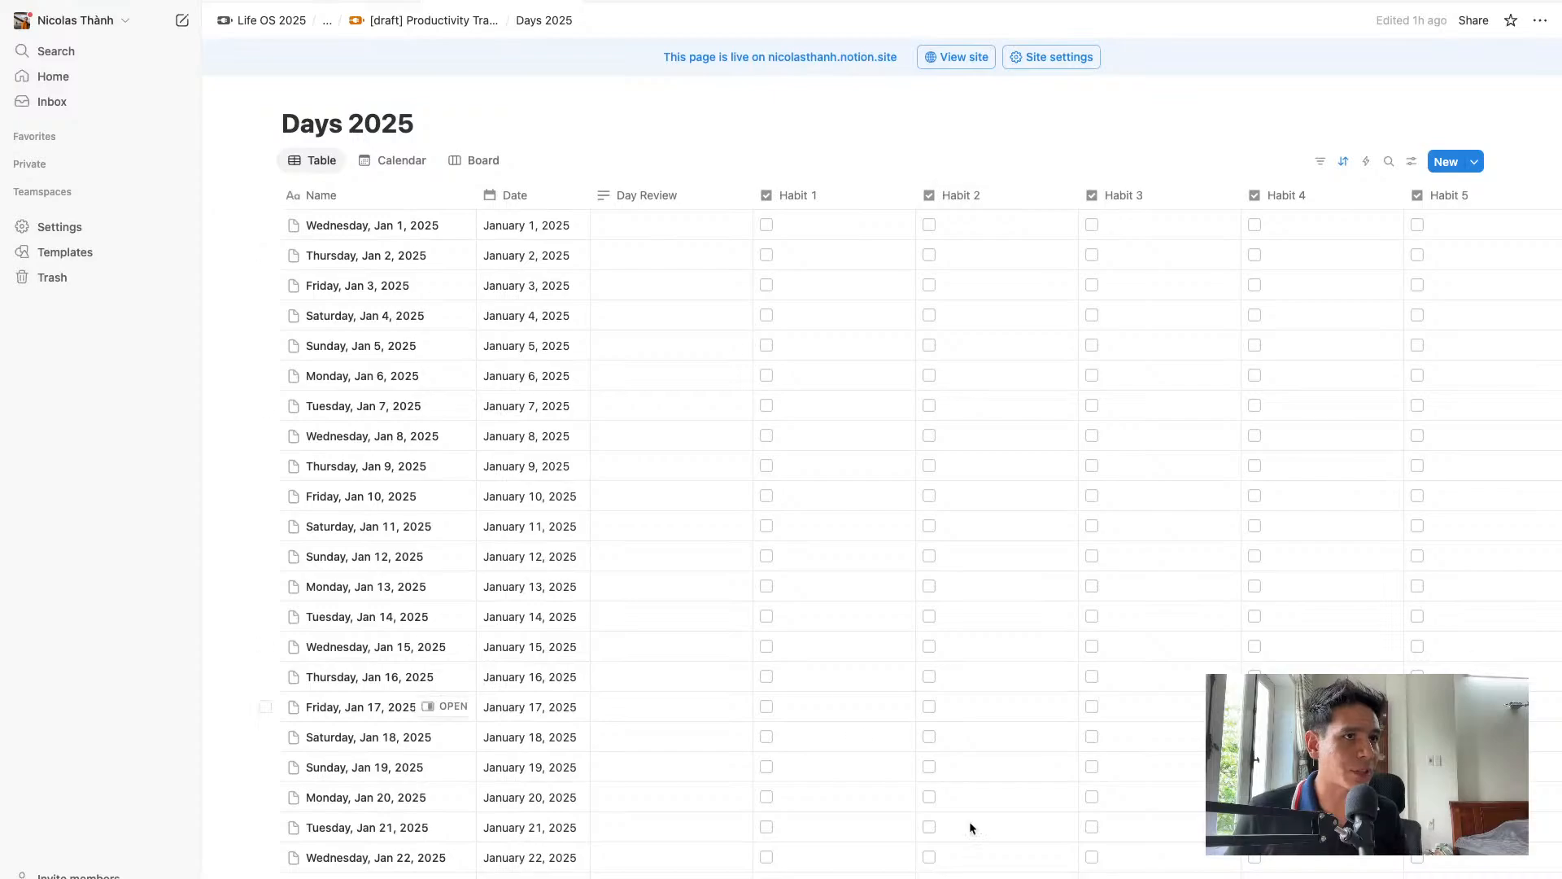
click(436, 21)
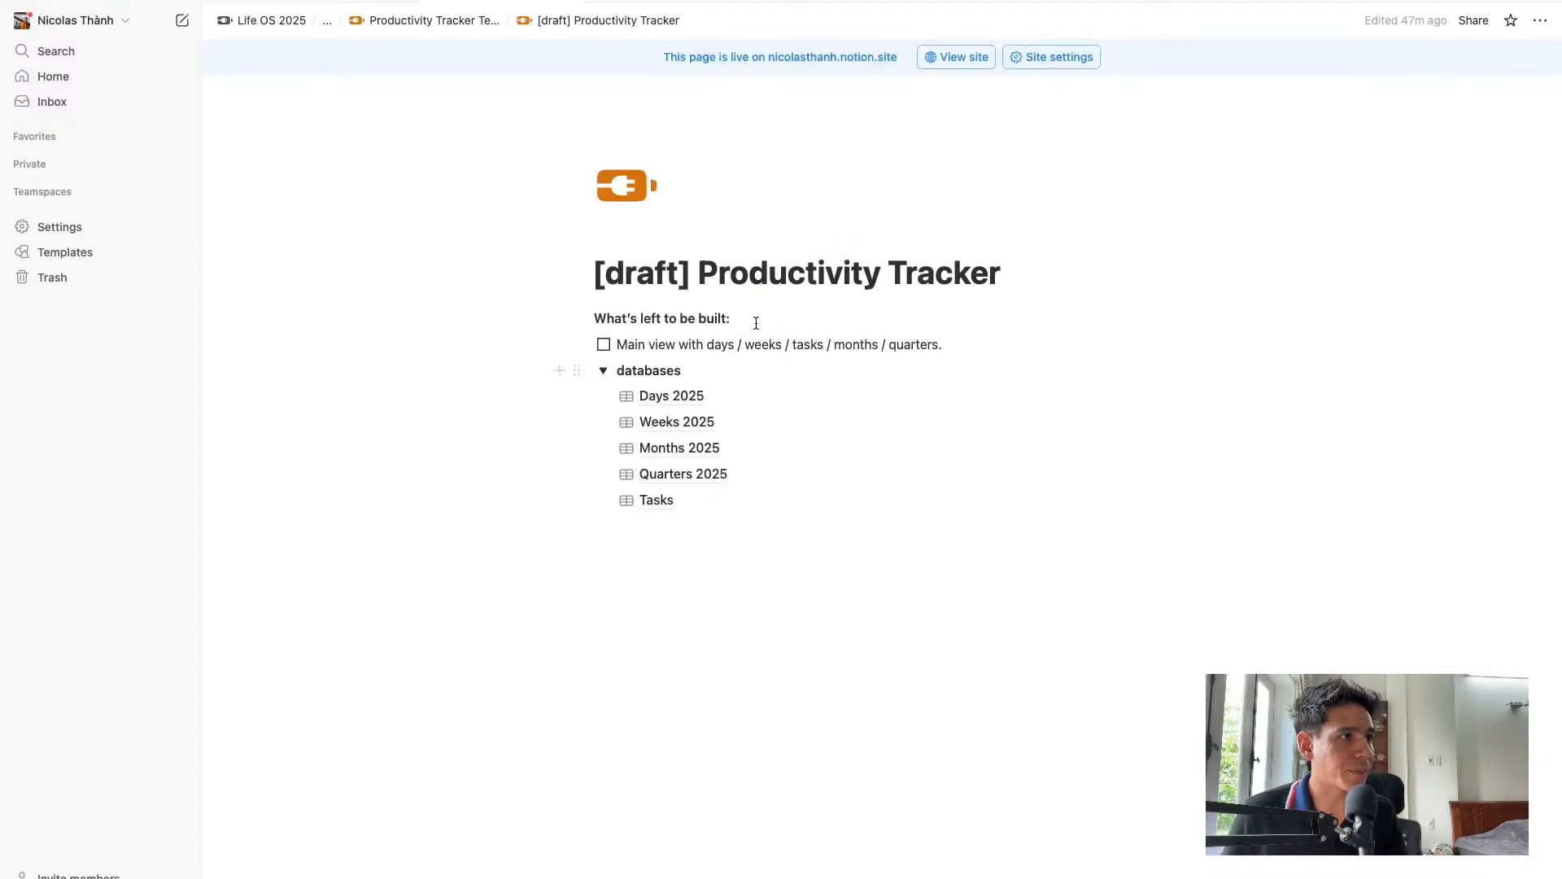
Insert a linked database view of the tracker's Days 2025 database directly beneath the page title
click(1012, 272)
key(Return)
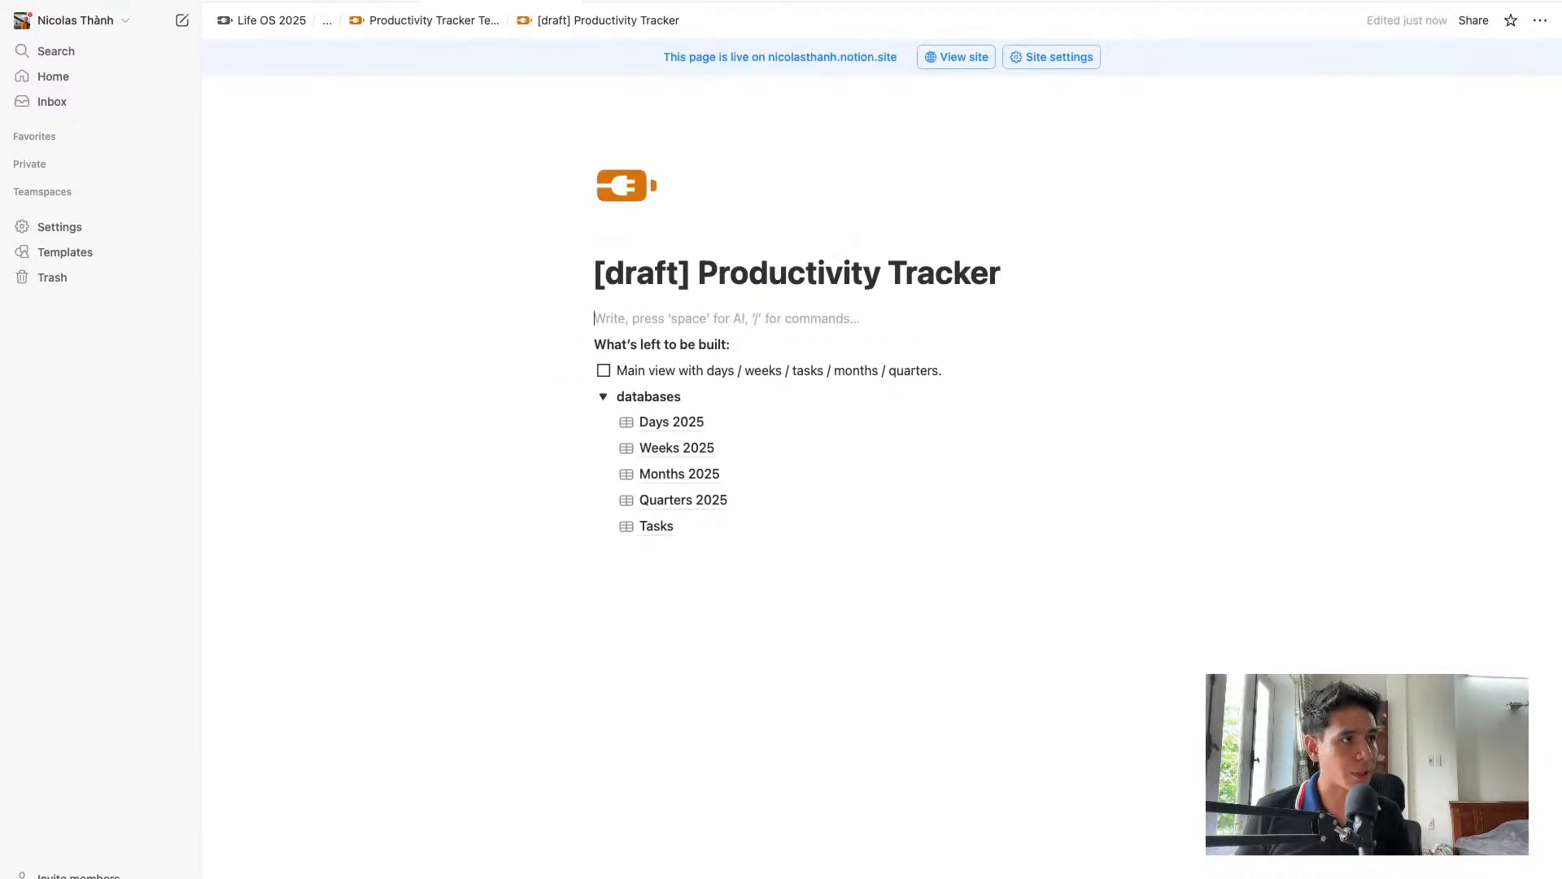
text(/lin)
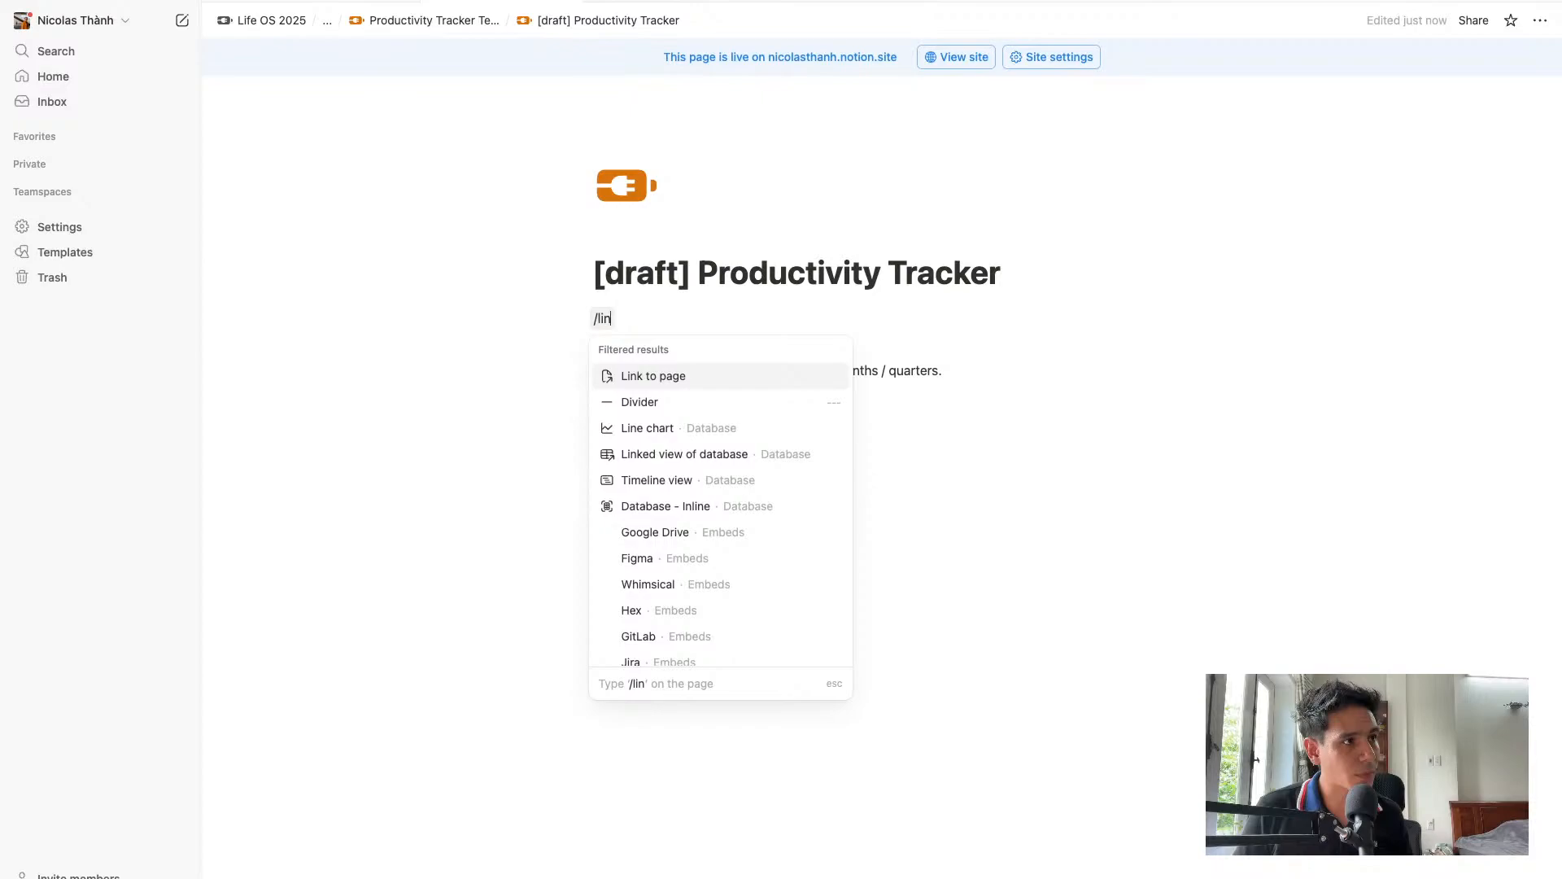
text(ked)
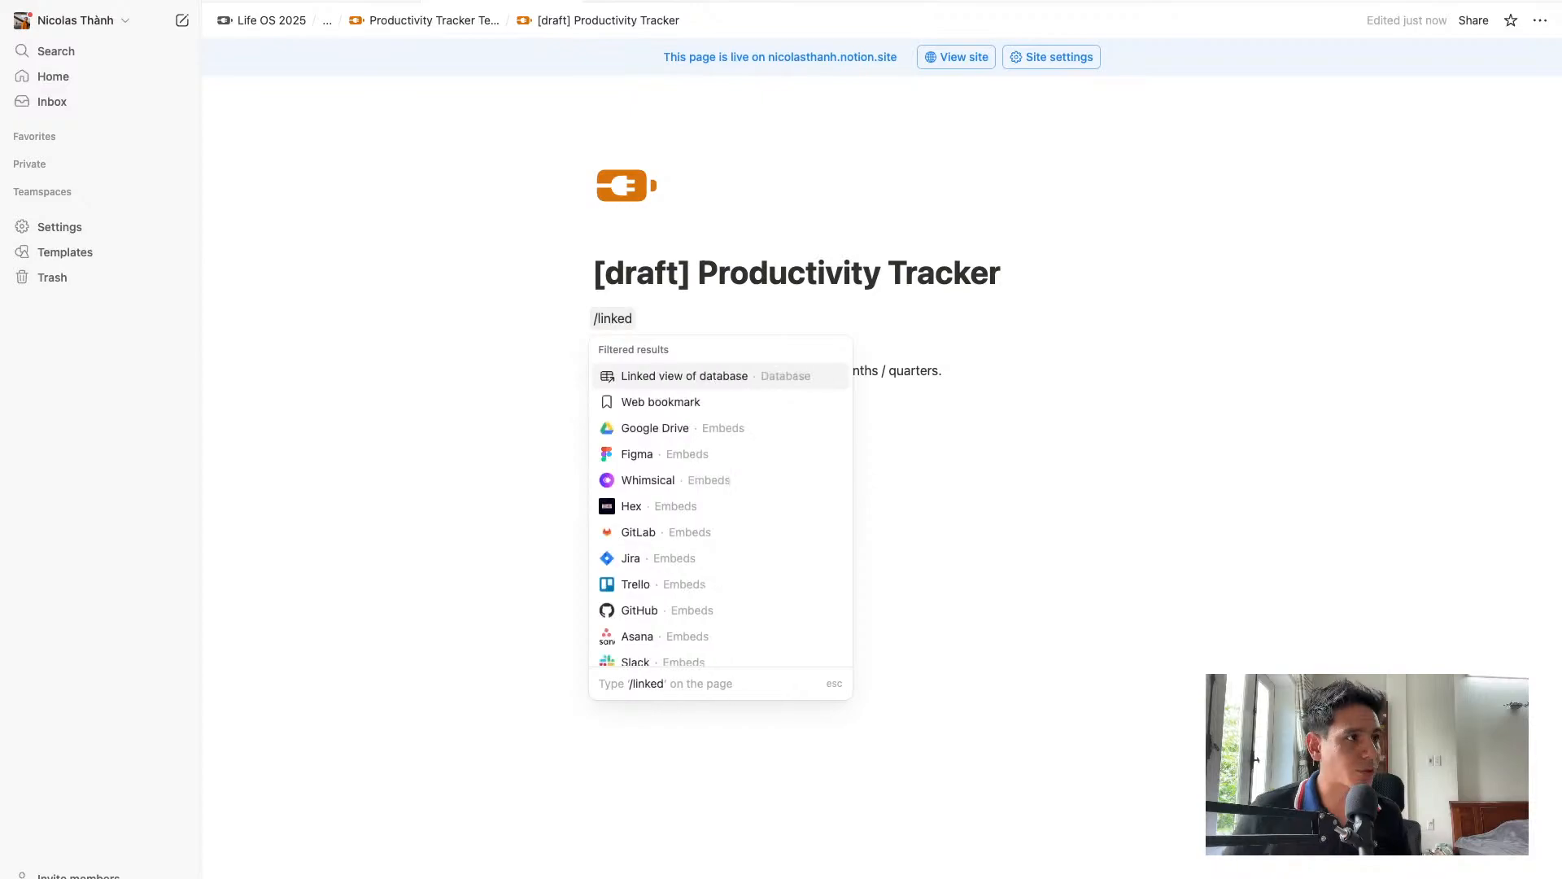
click(710, 378)
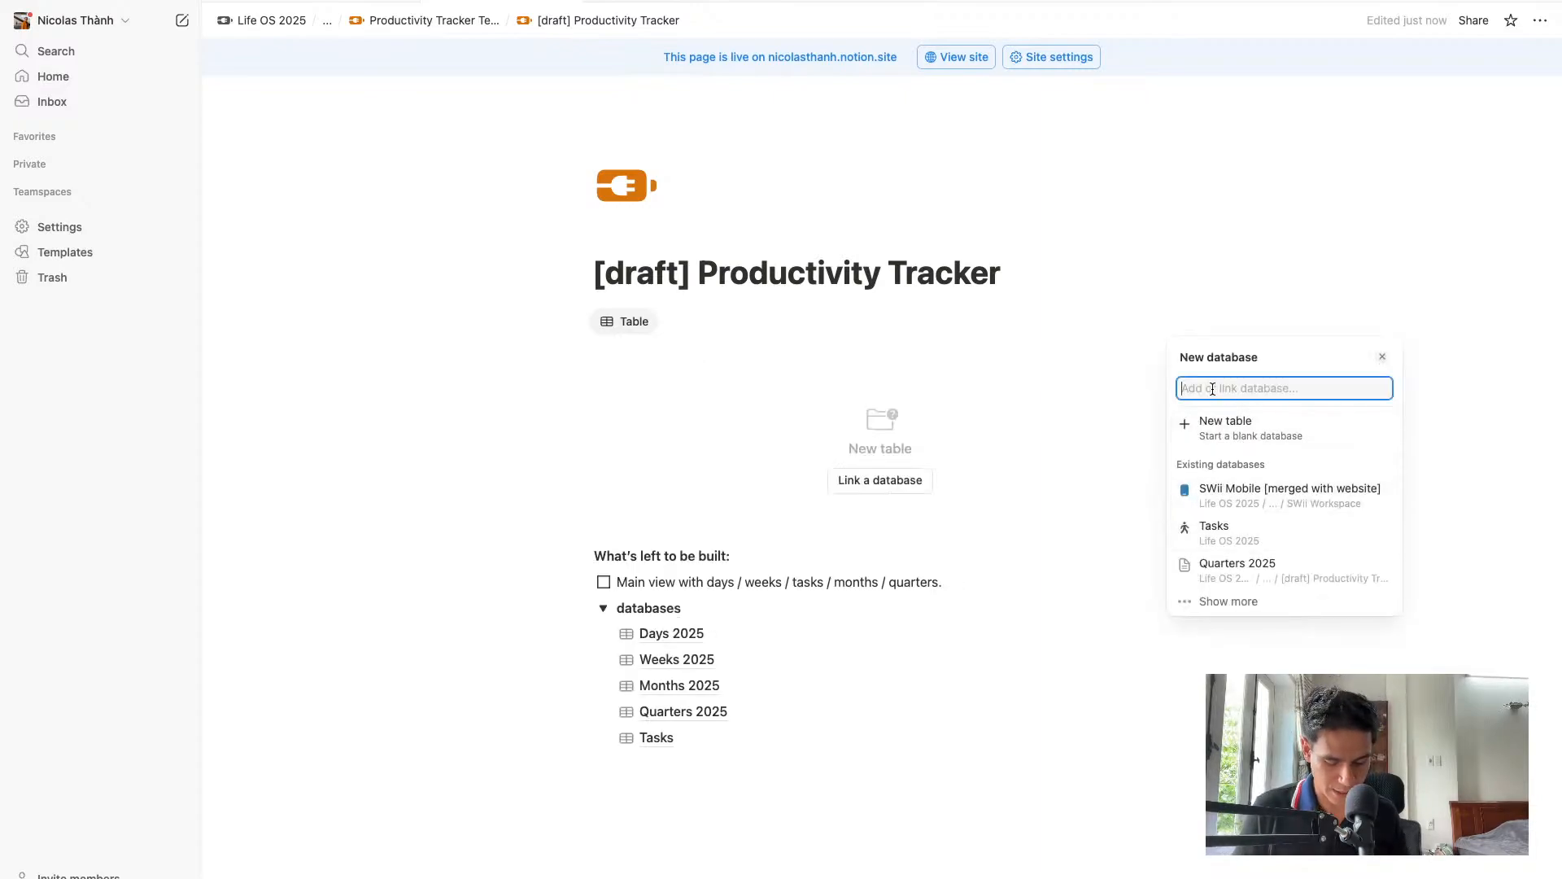
text(days)
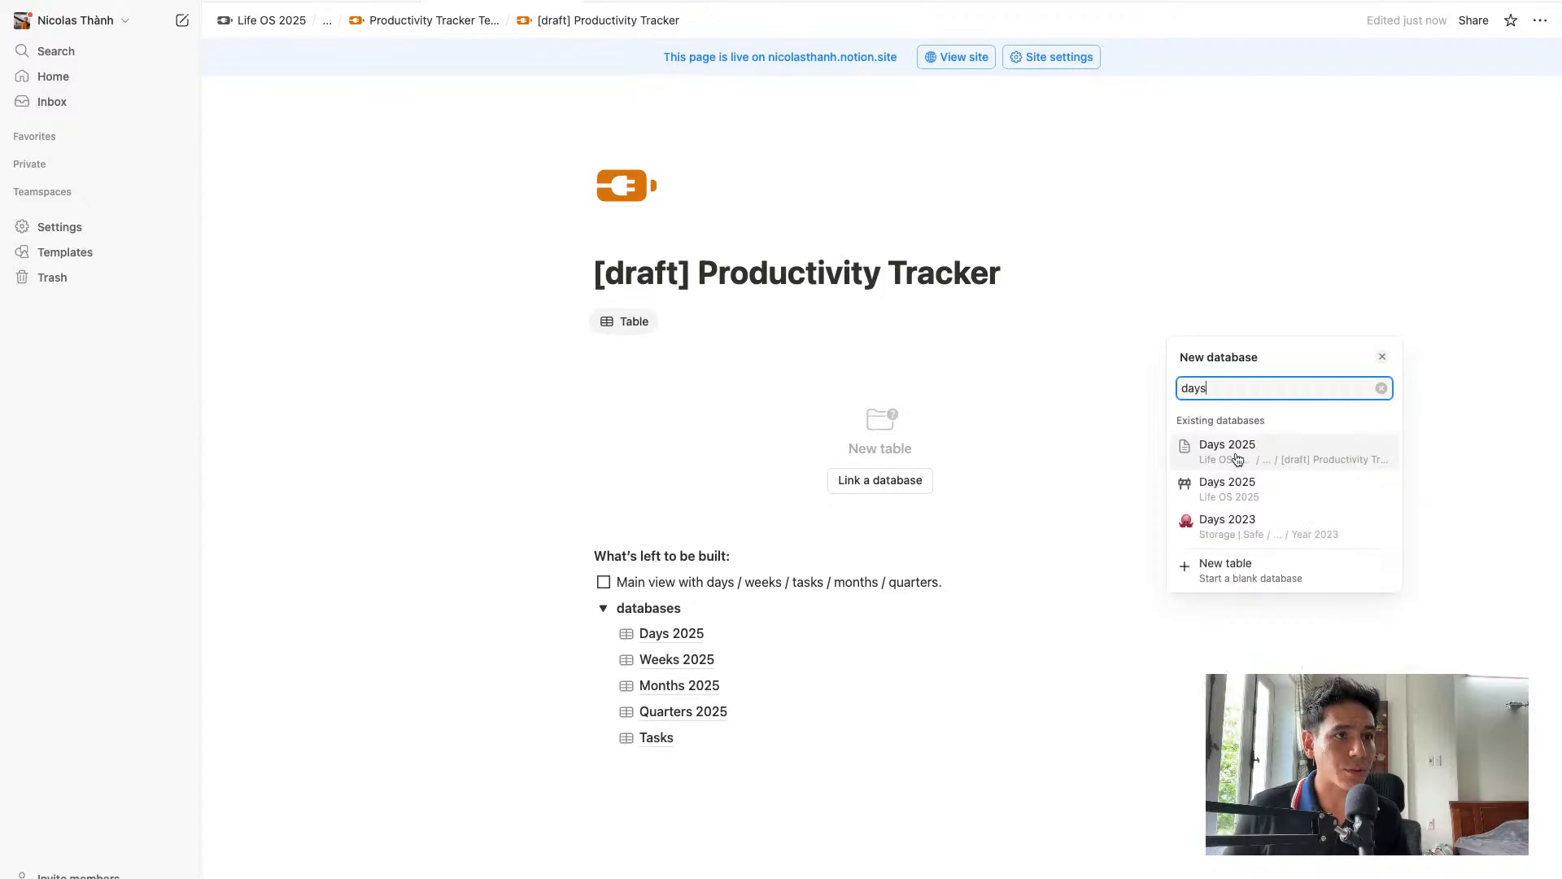
click(1236, 460)
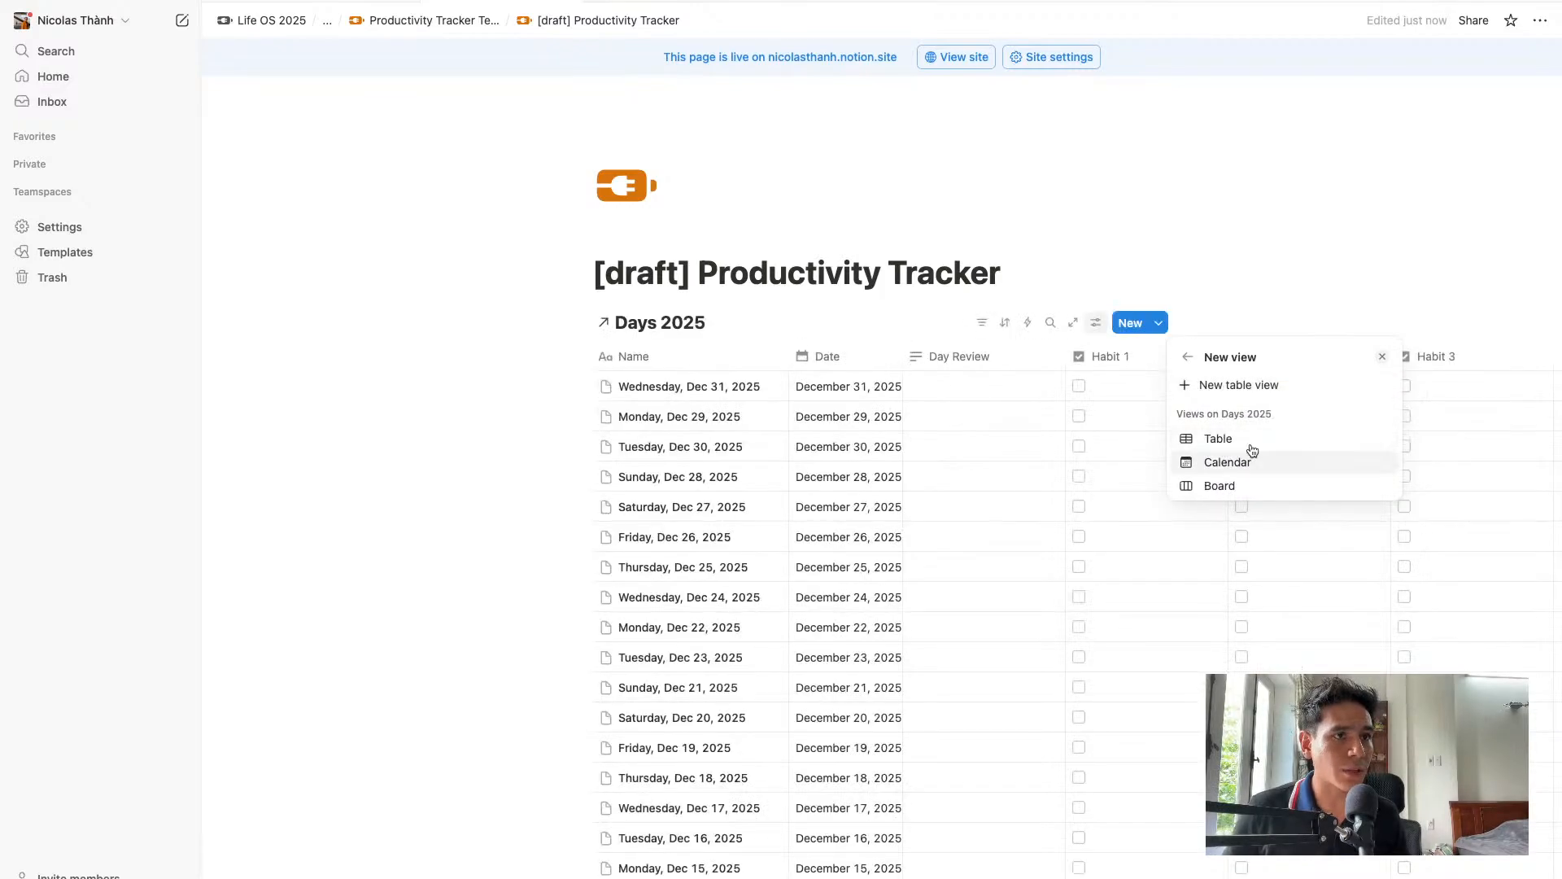
Create a new table view of Days 2025 without page icons, name it Days and give it the pin icon
click(1228, 385)
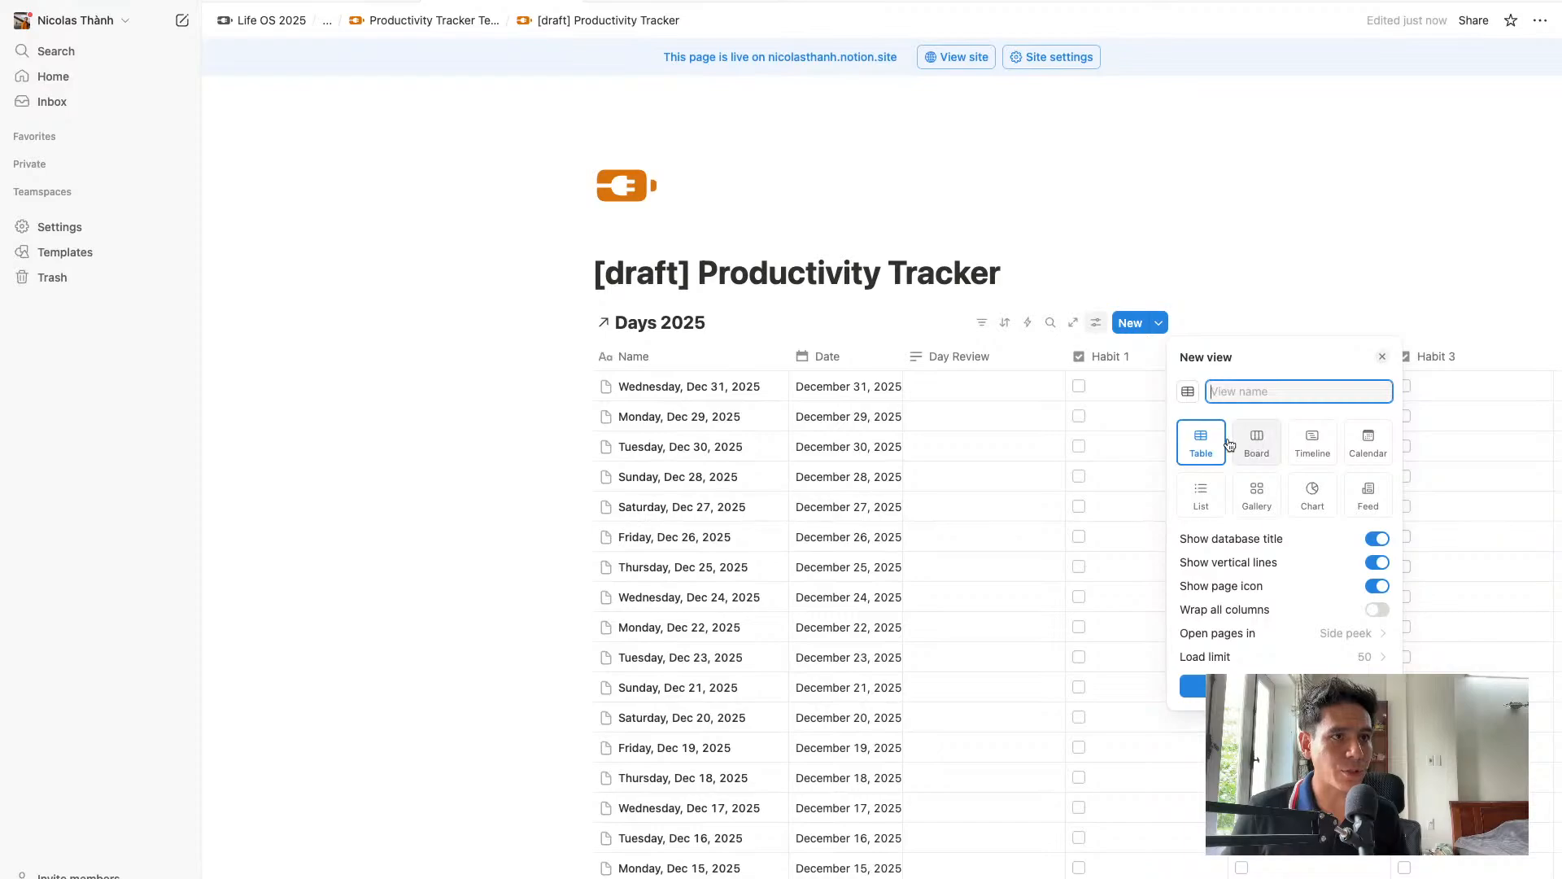
click(1378, 586)
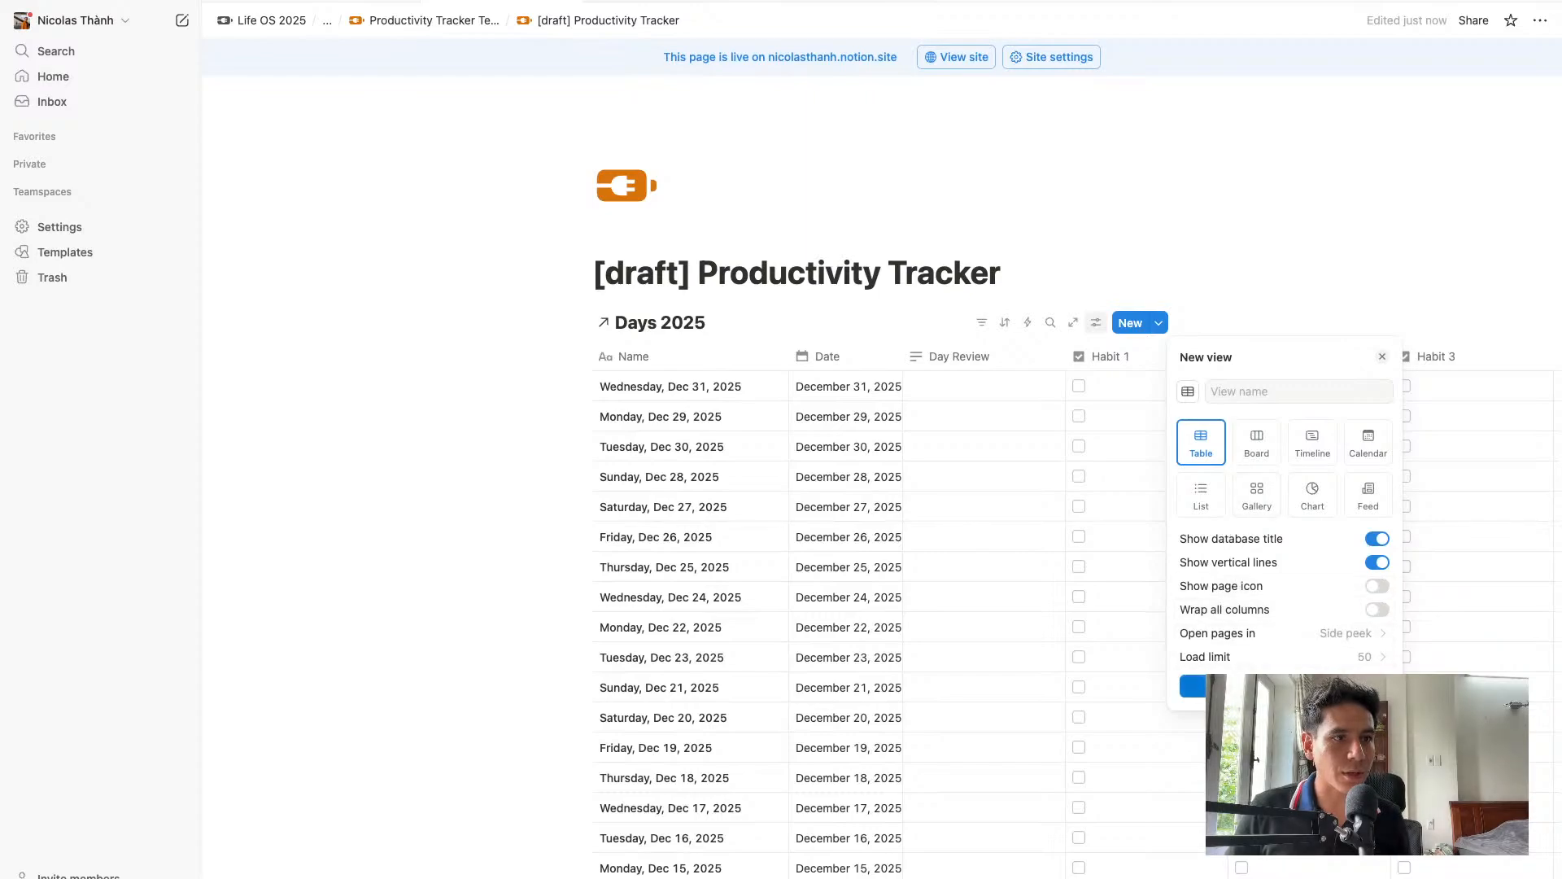
click(1284, 686)
double_click(1253, 384)
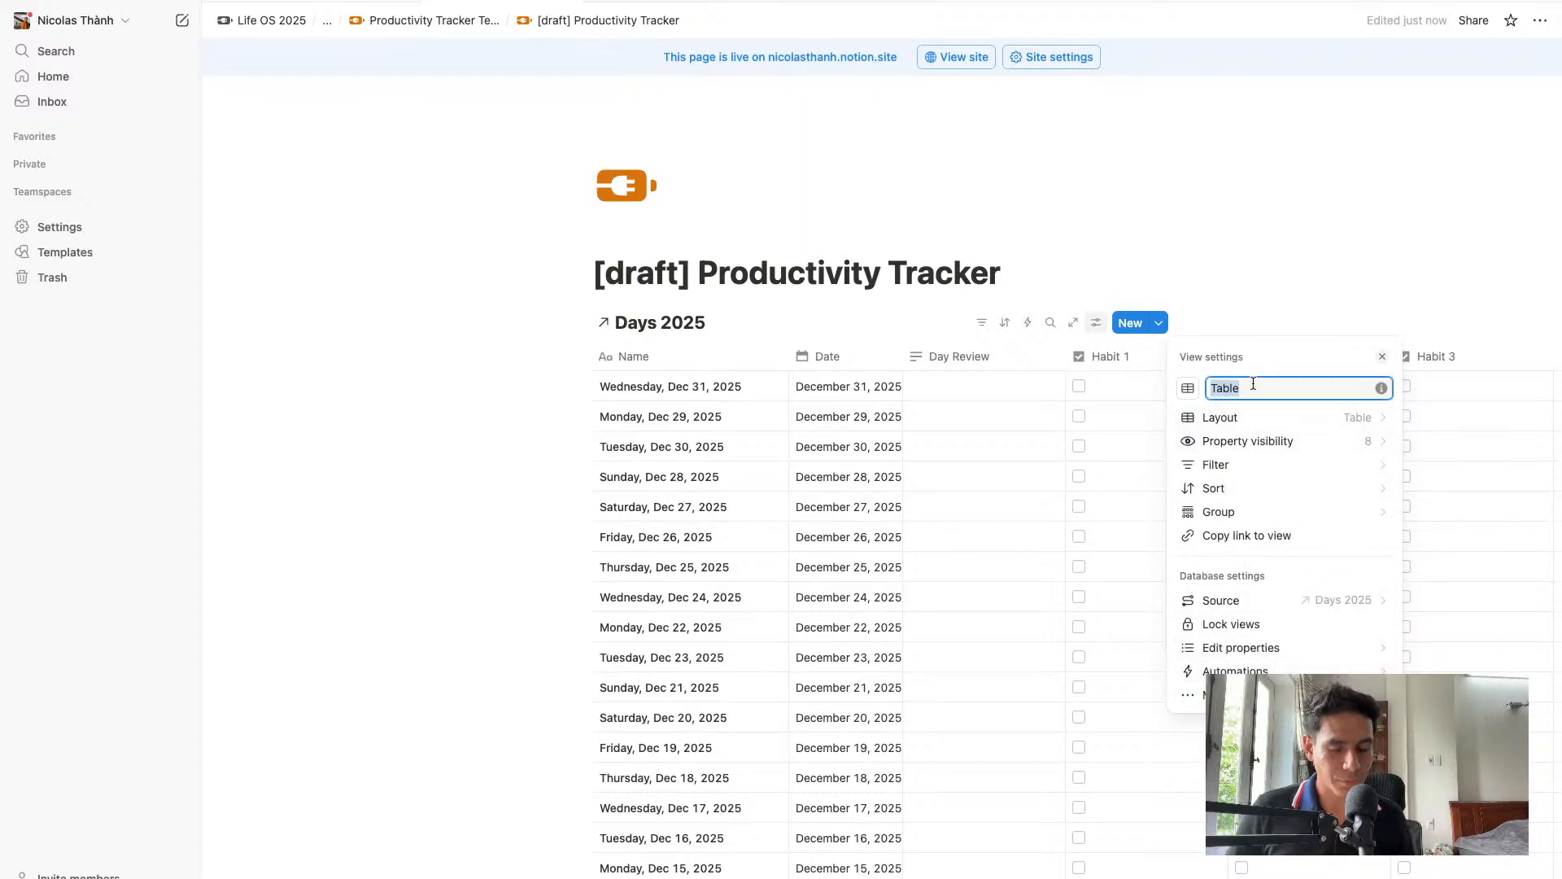
text(Days)
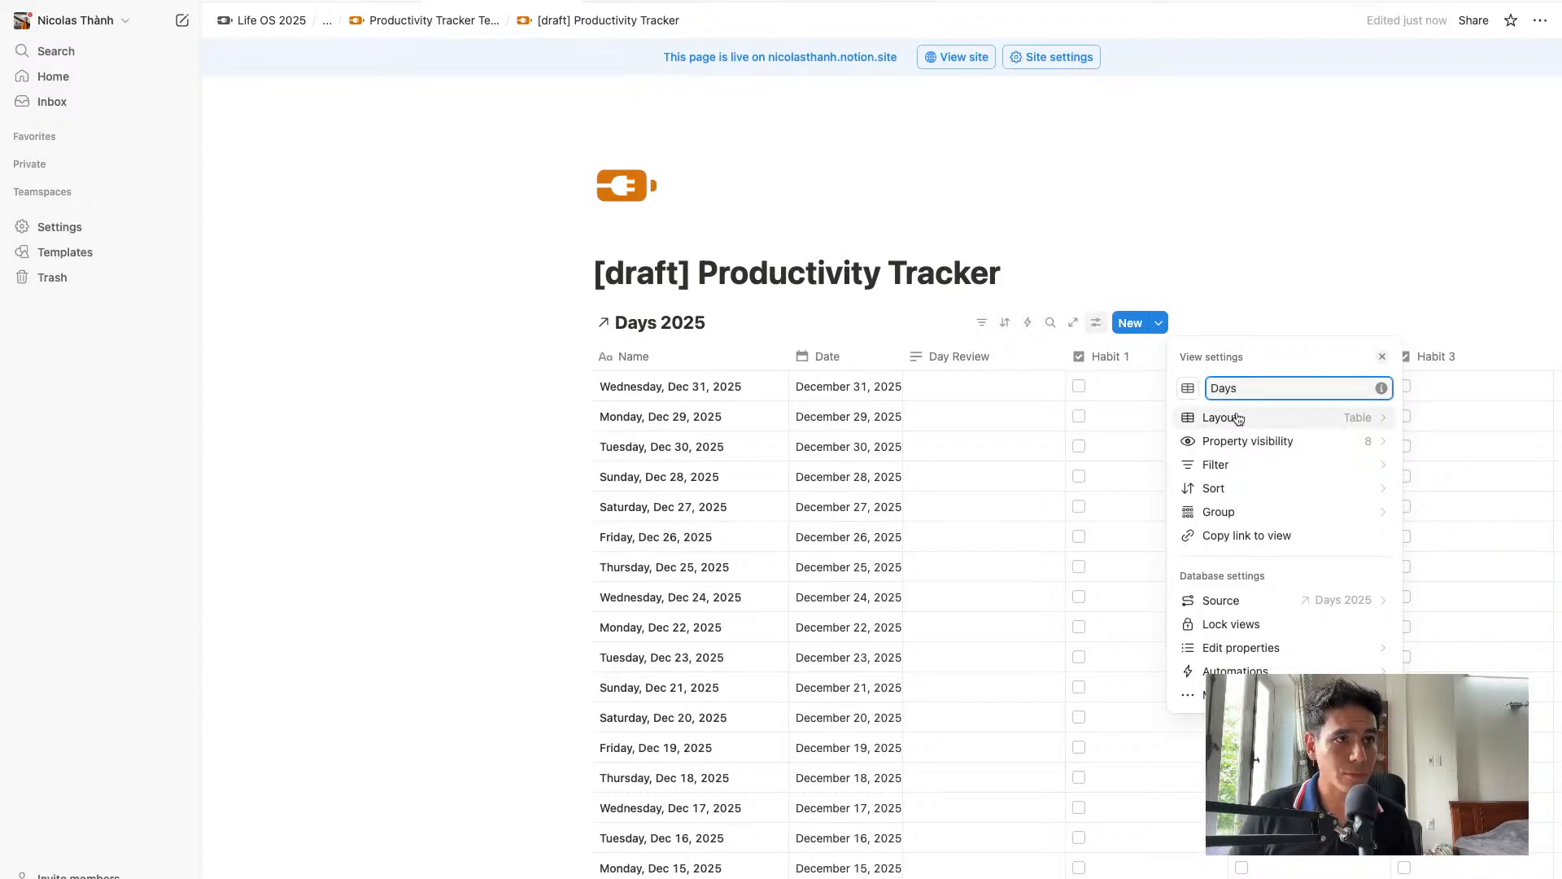
click(1187, 391)
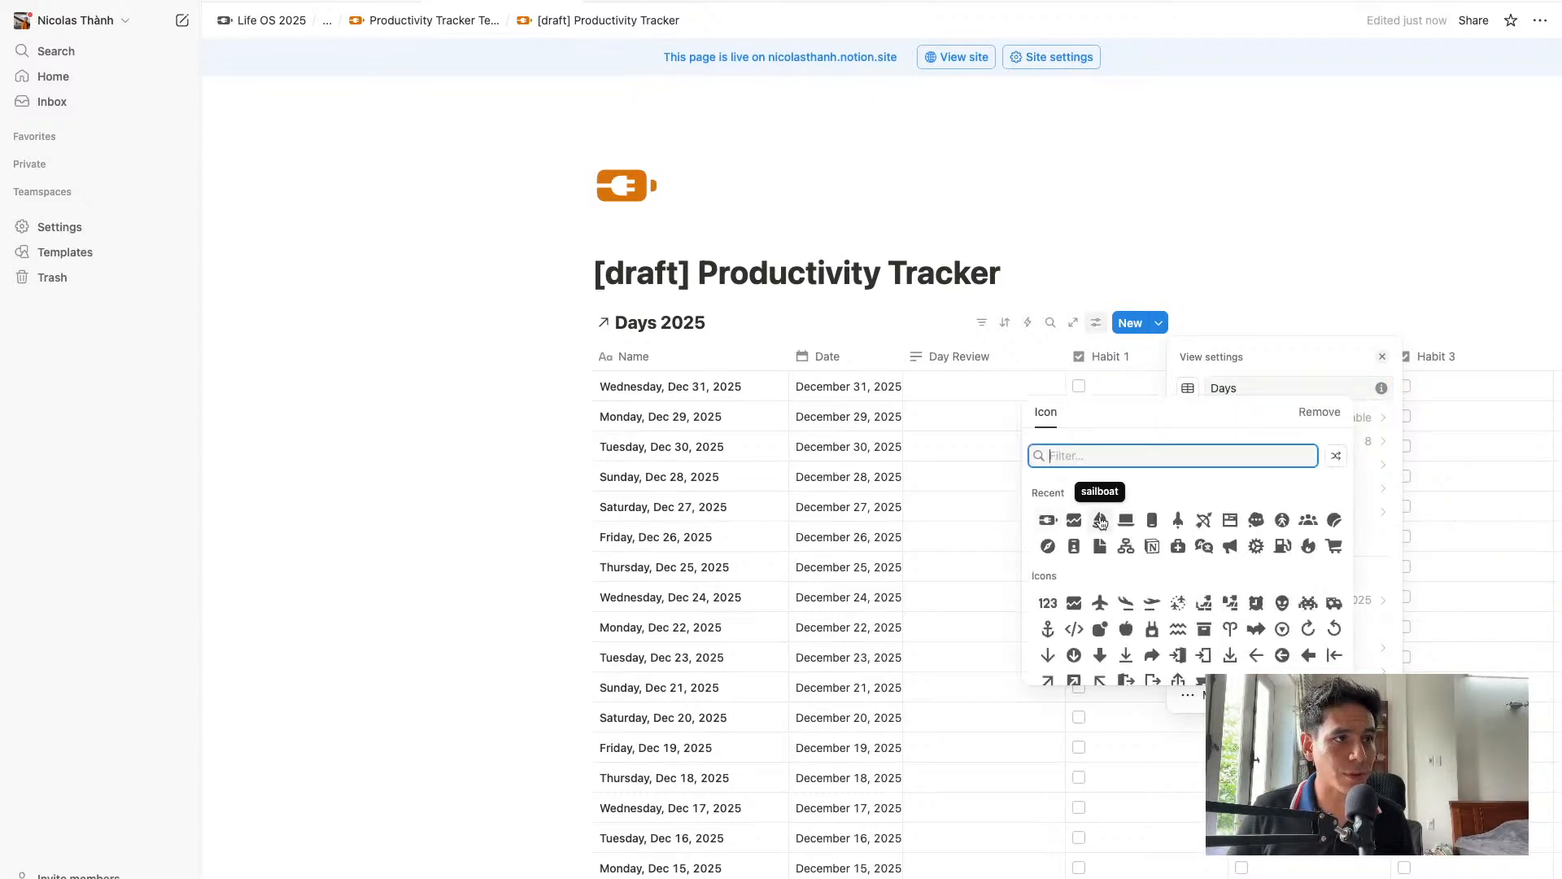
click(1179, 521)
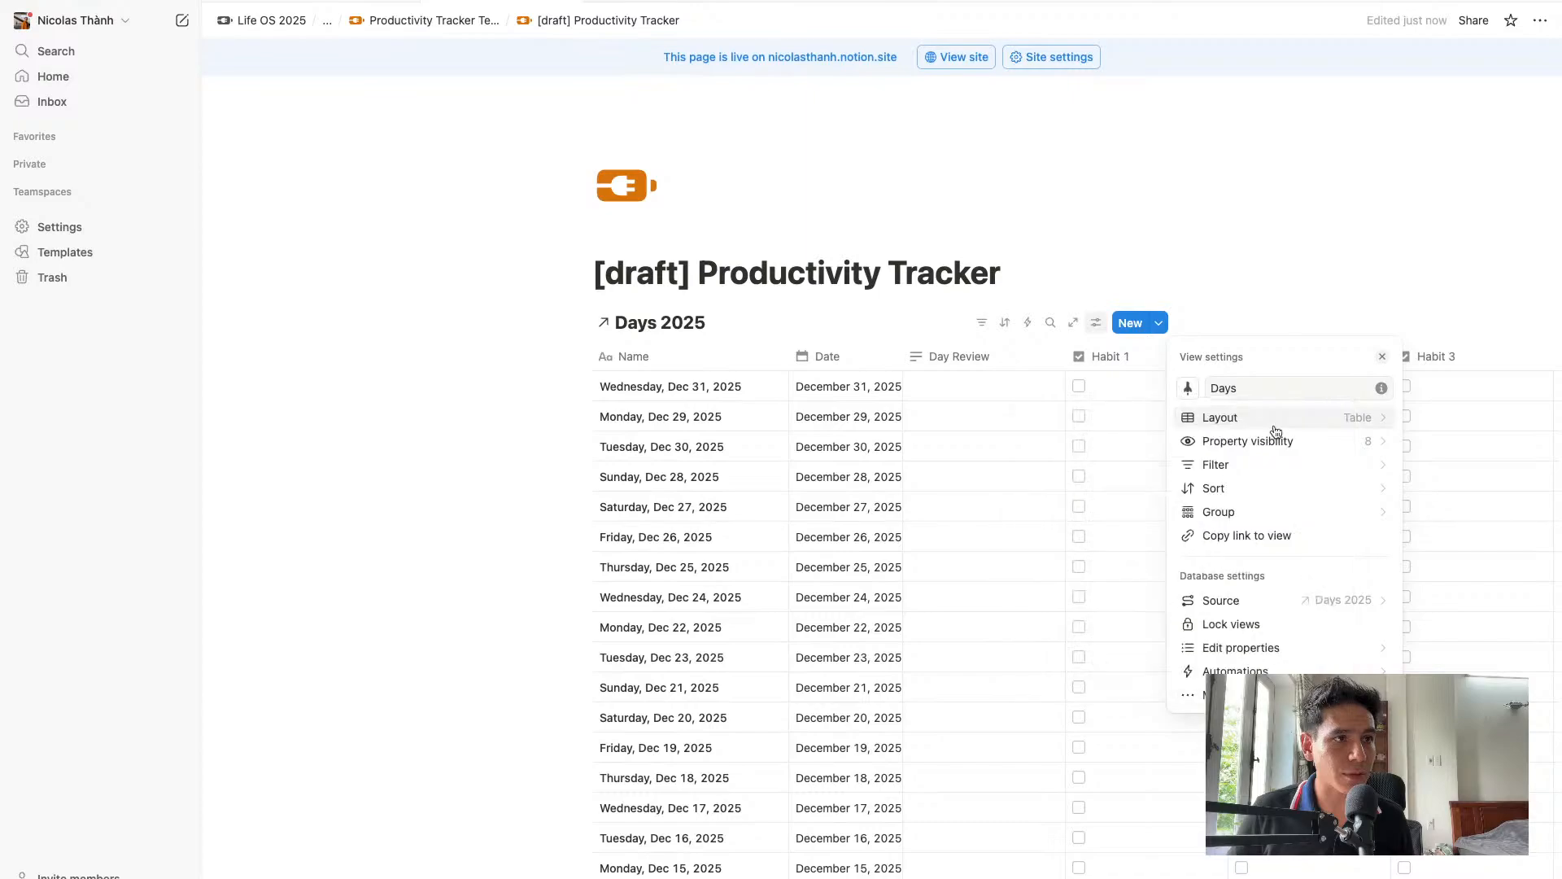
Filter the Days view to dates in This week and save the filter for everyone
click(1316, 475)
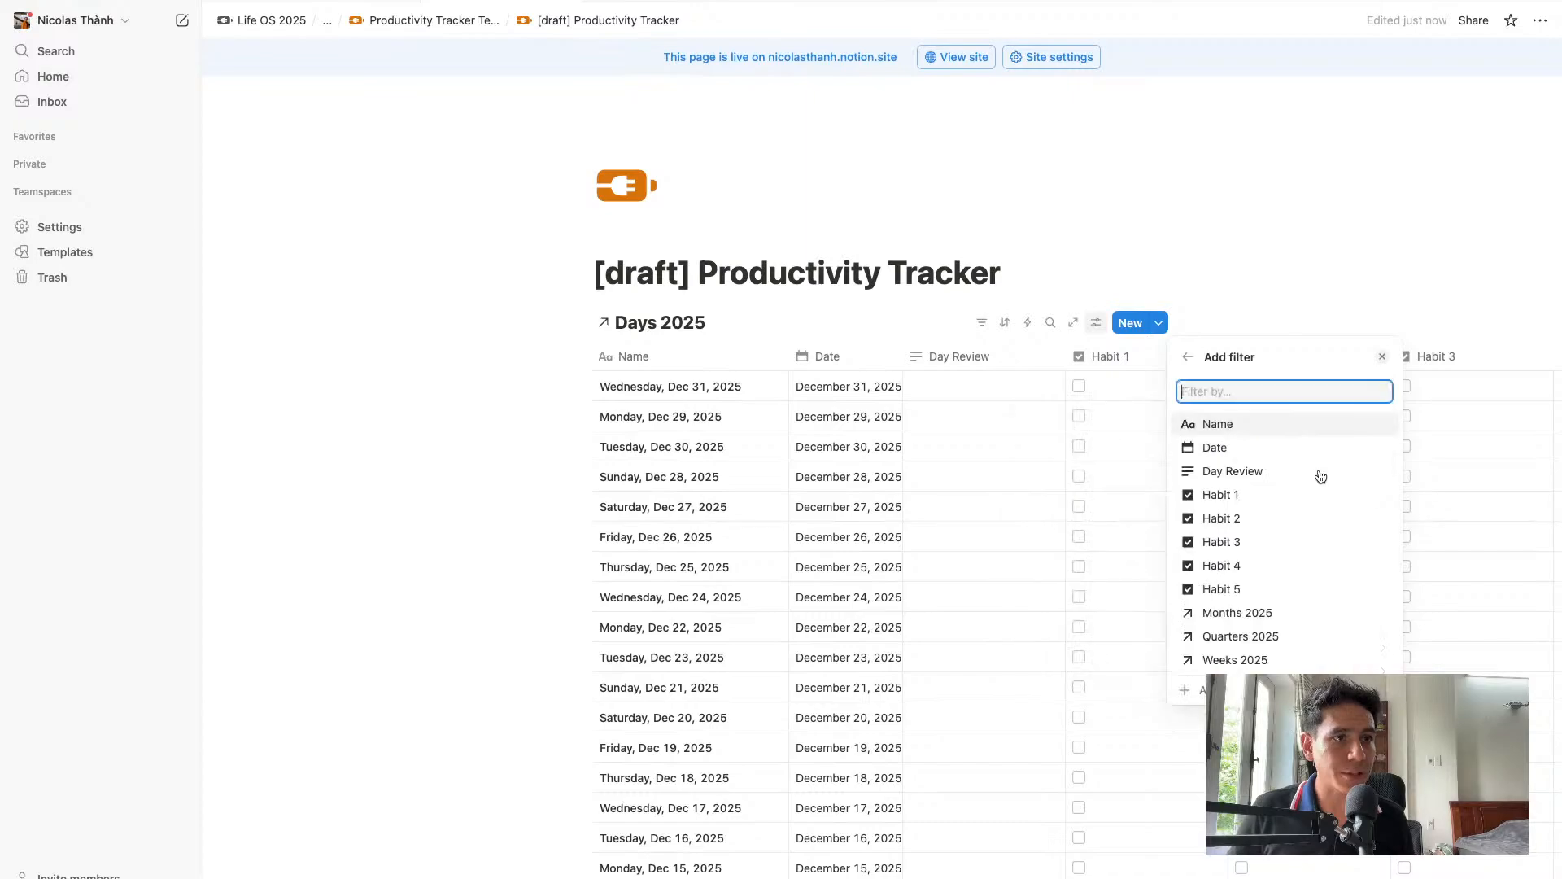
click(1245, 454)
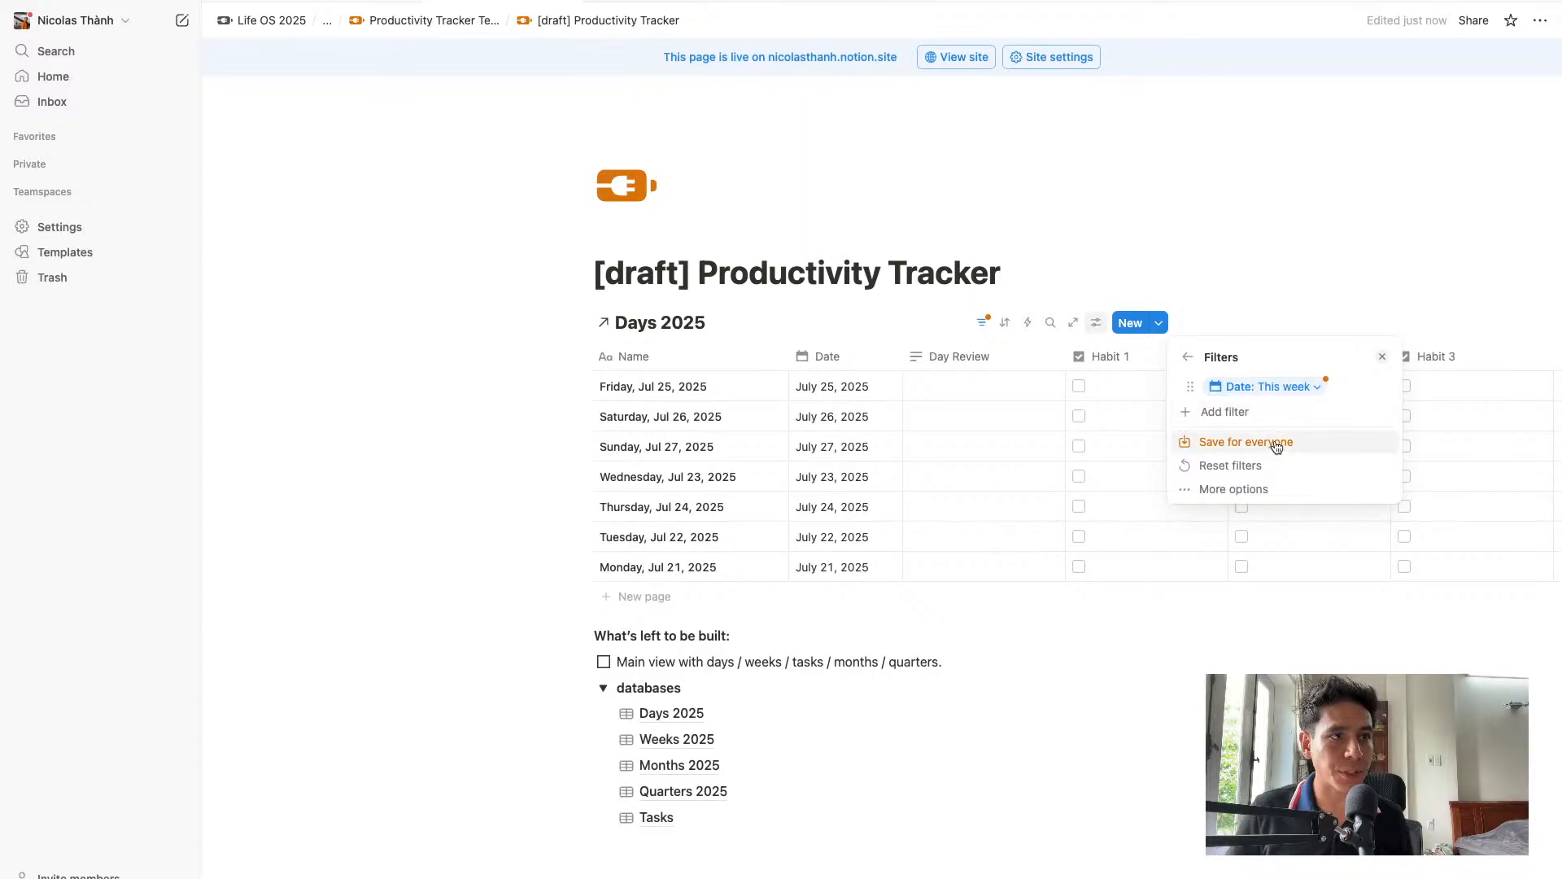
click(1273, 440)
click(1187, 359)
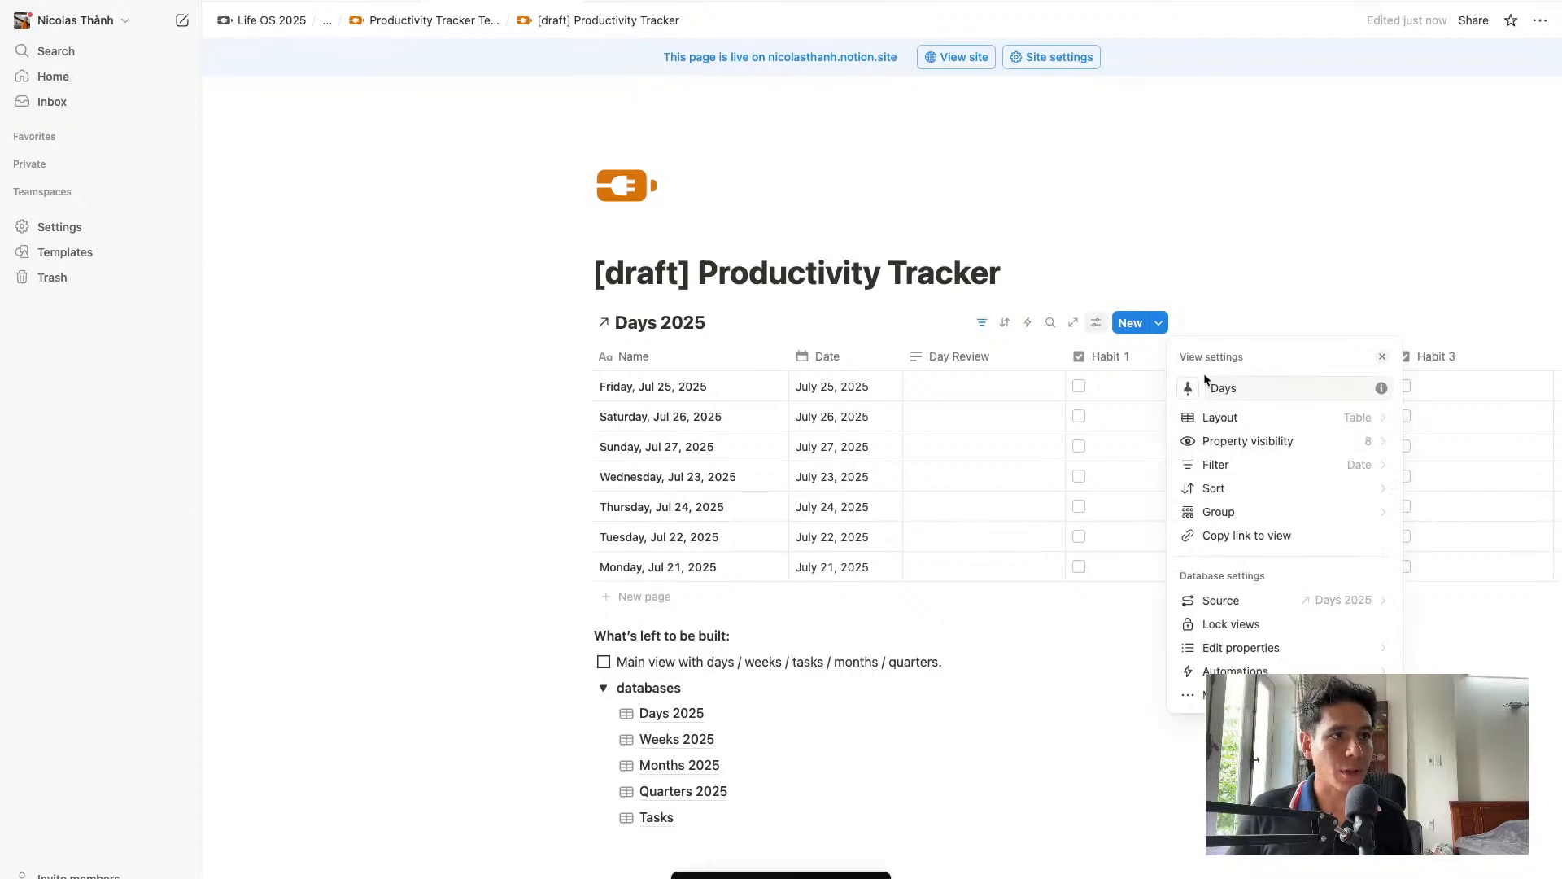
Hide the Date and Day Review properties in the Days view
click(1257, 440)
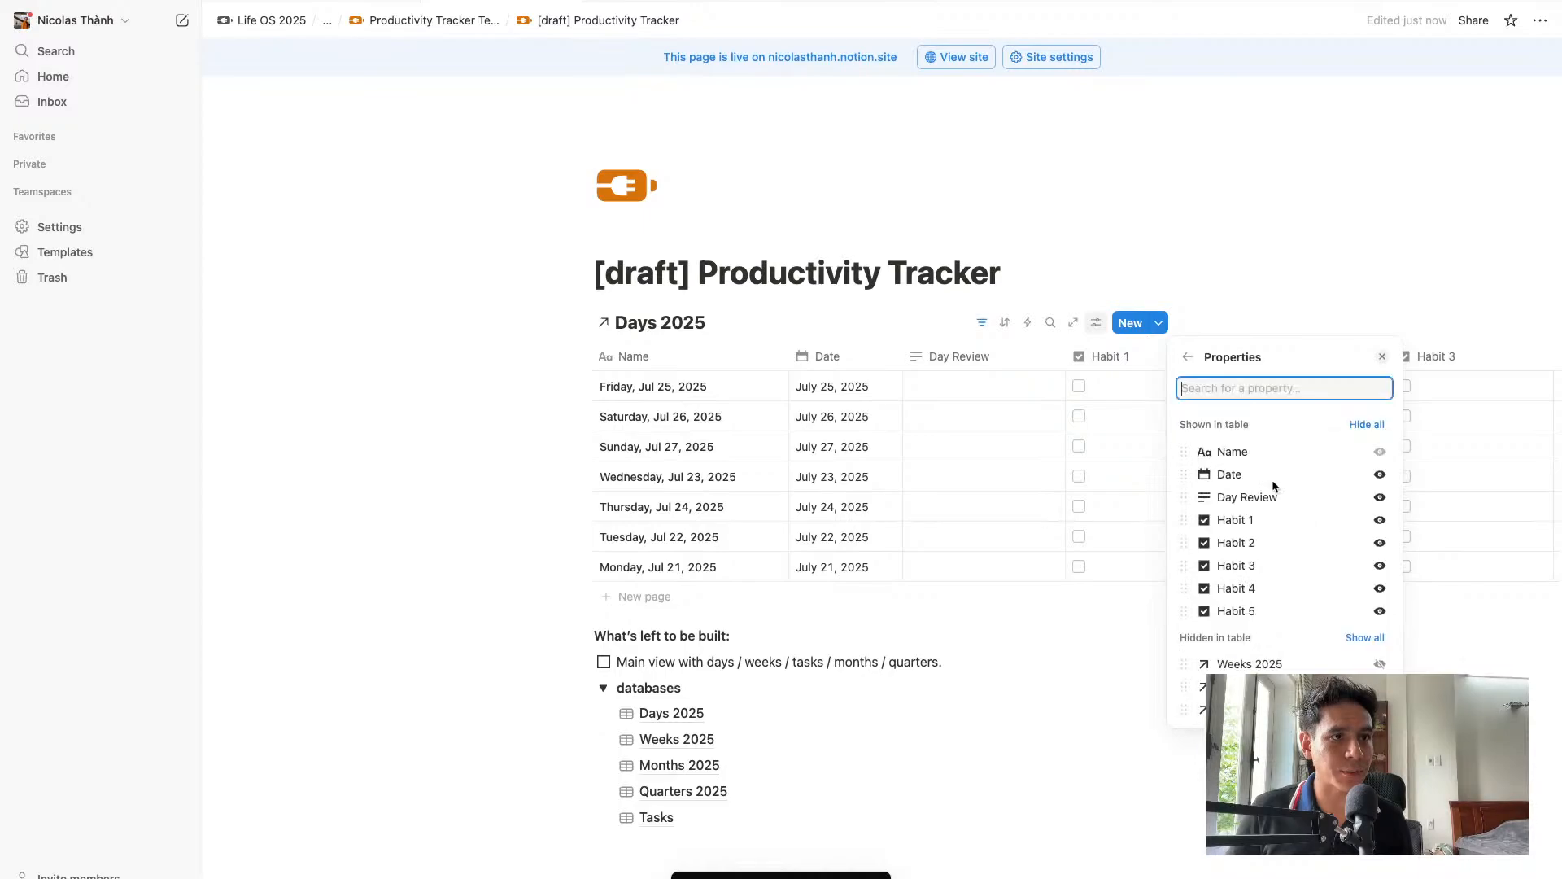
click(1380, 476)
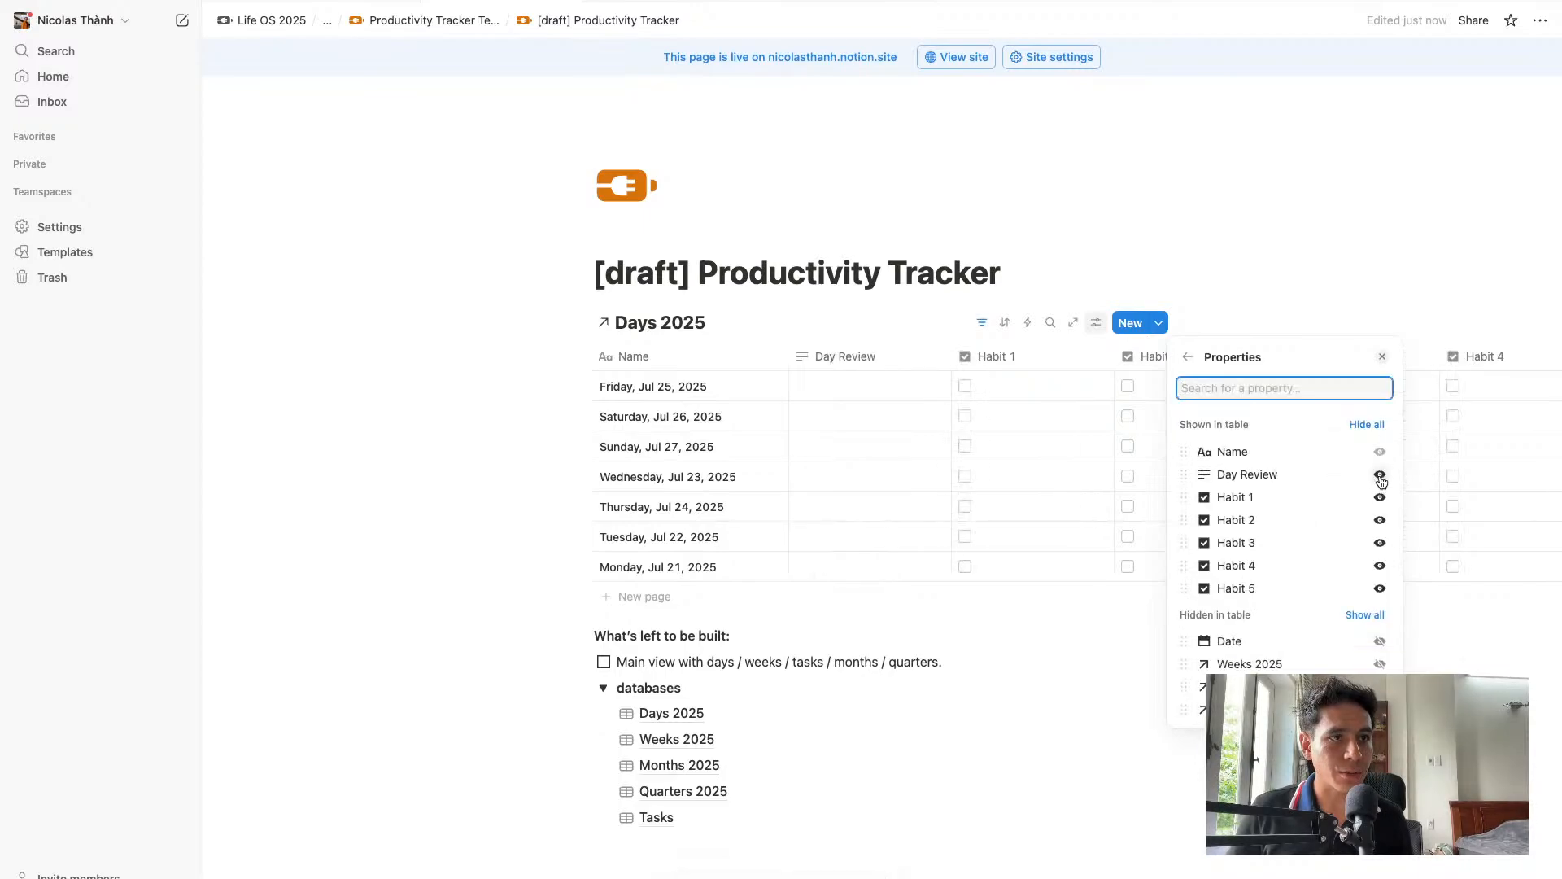
click(1380, 476)
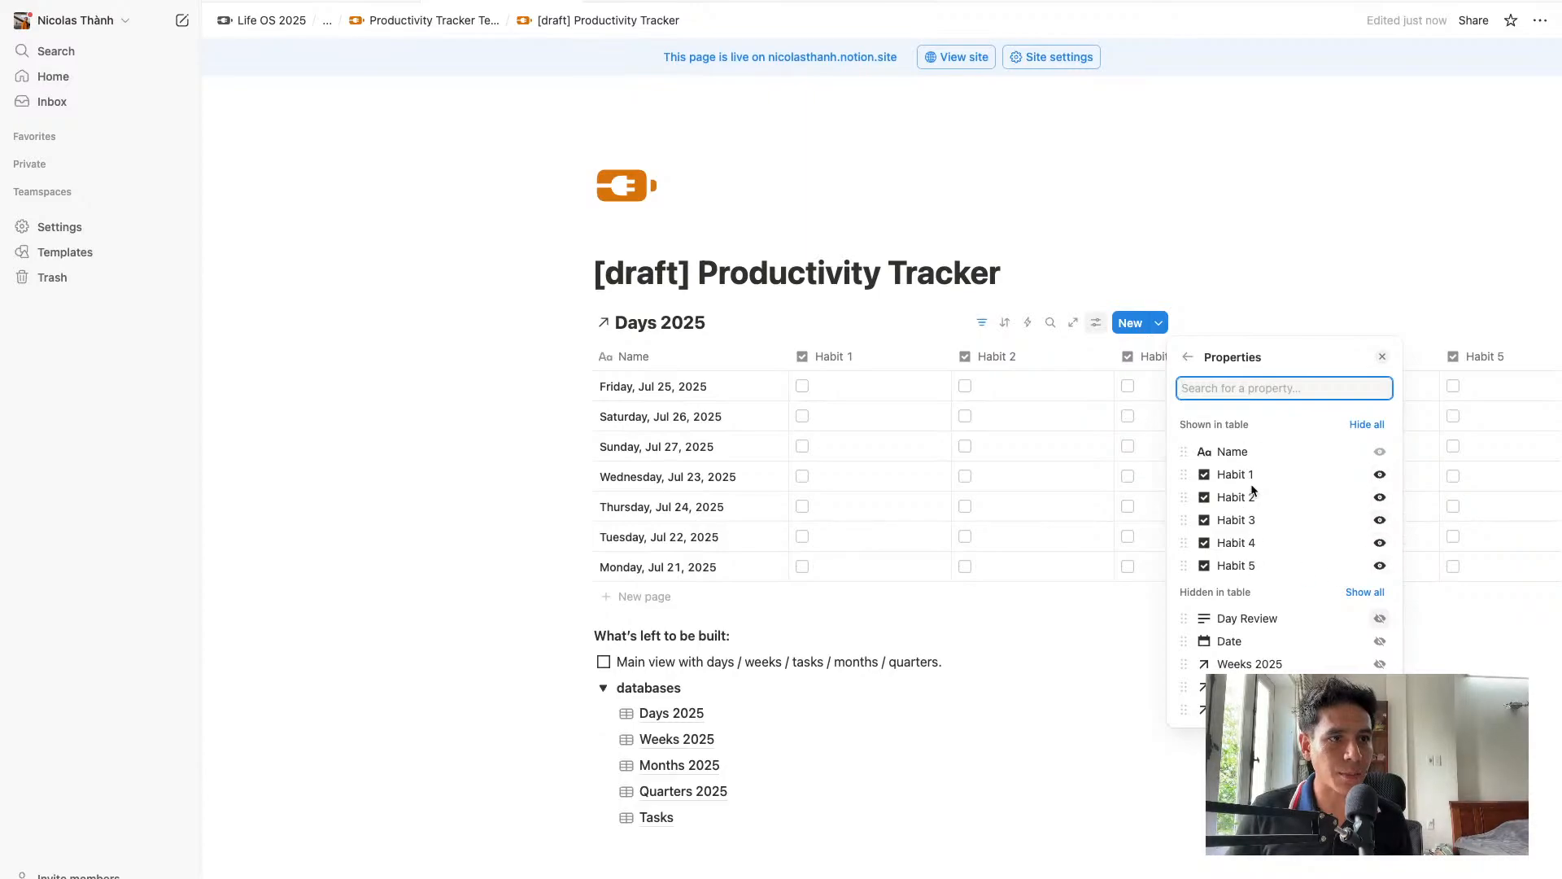
click(1103, 724)
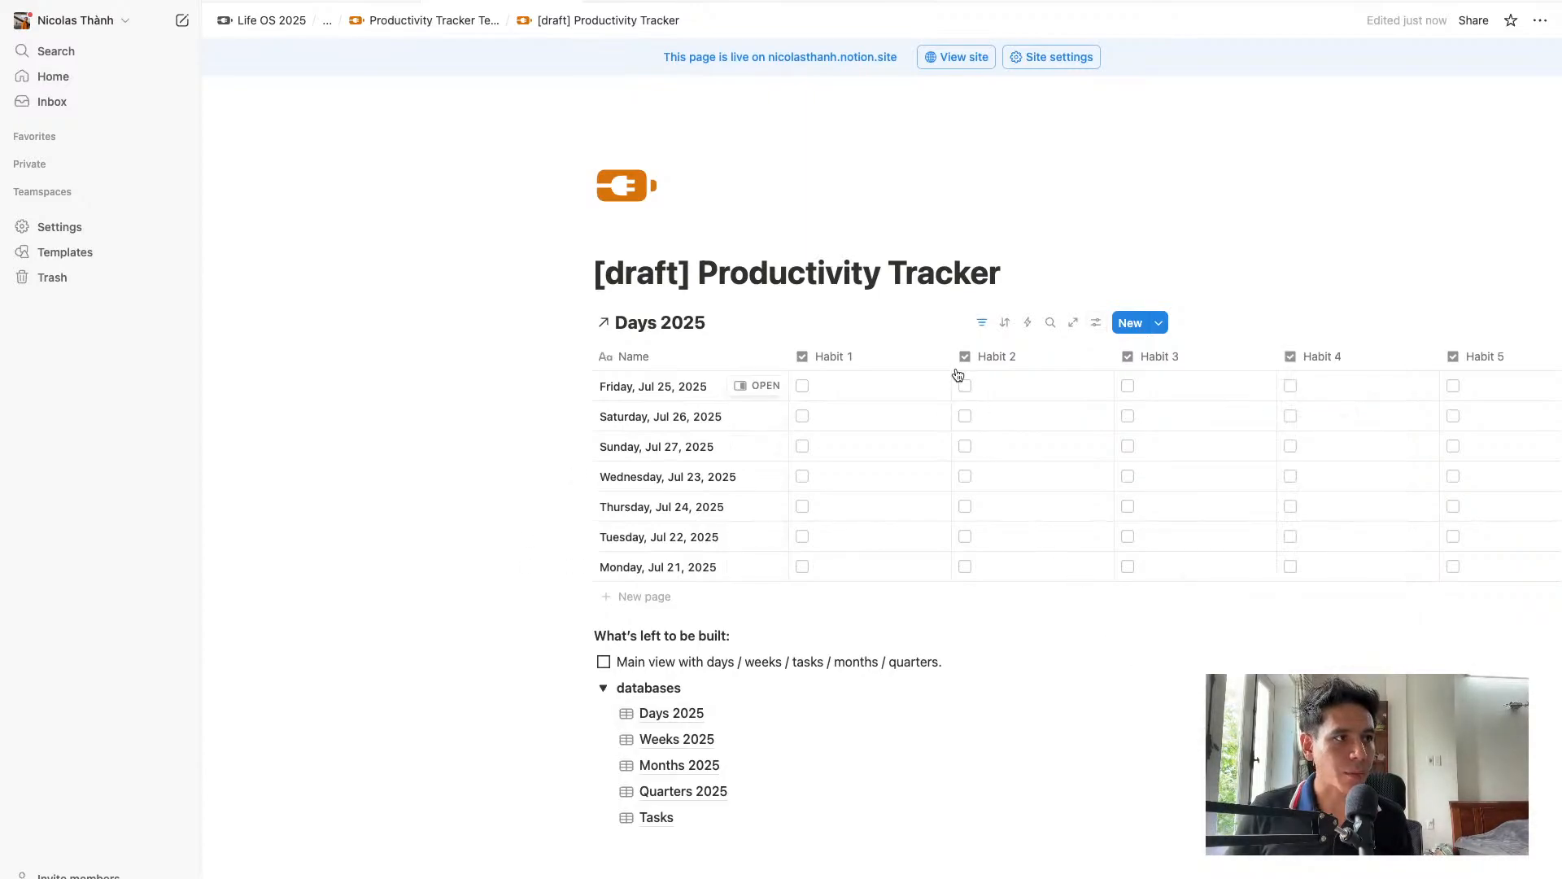
Narrow the Habit 1 through Habit 5 columns so each is about as wide as its heading
drag(950, 359, 859, 363)
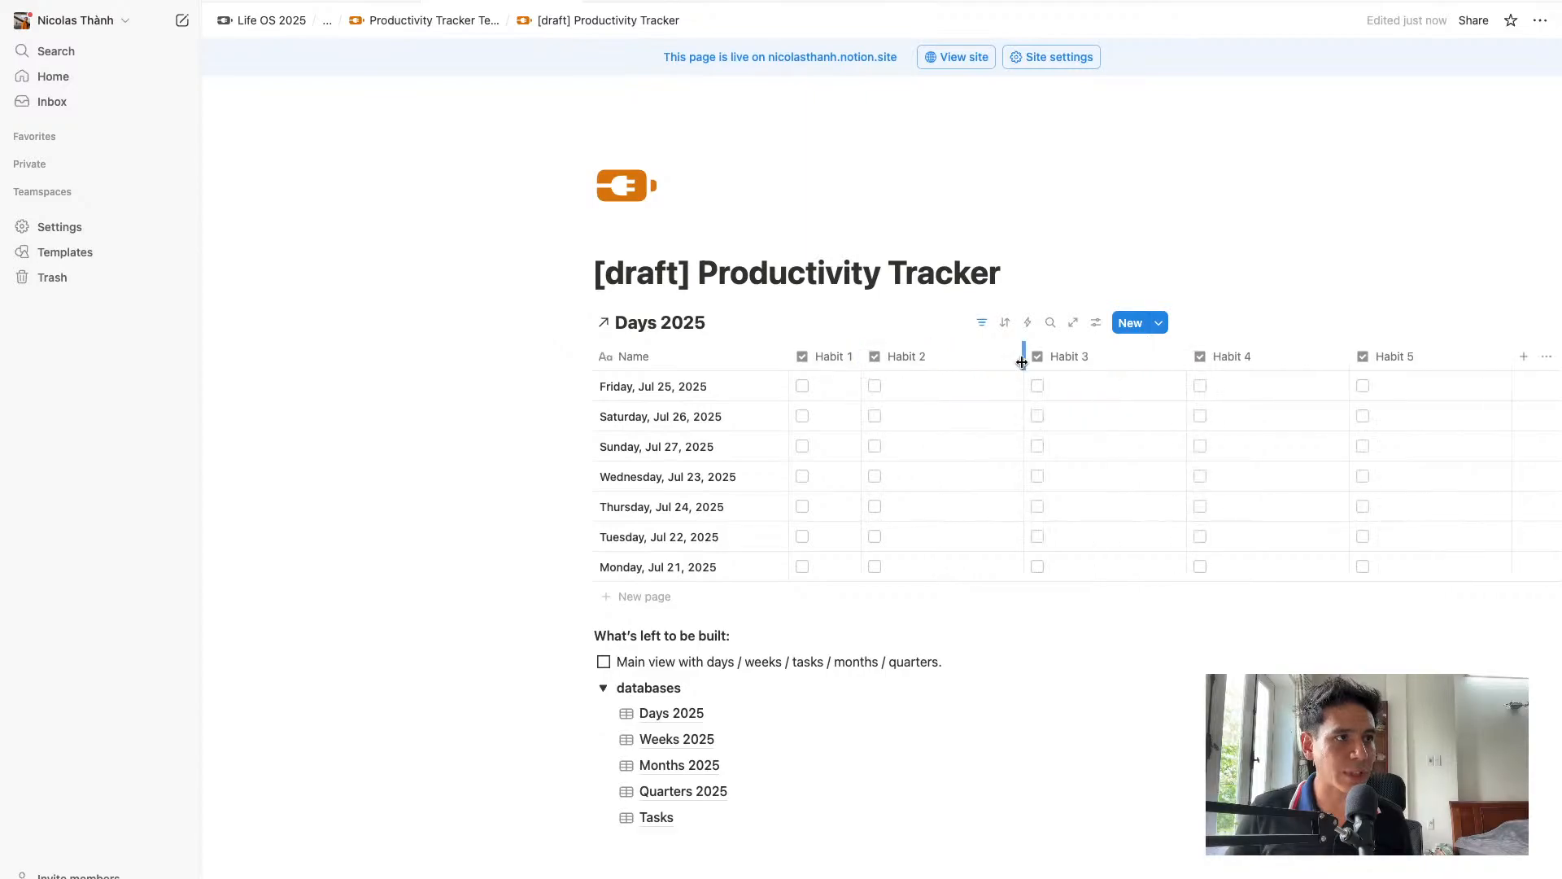
drag(1022, 362, 941, 362)
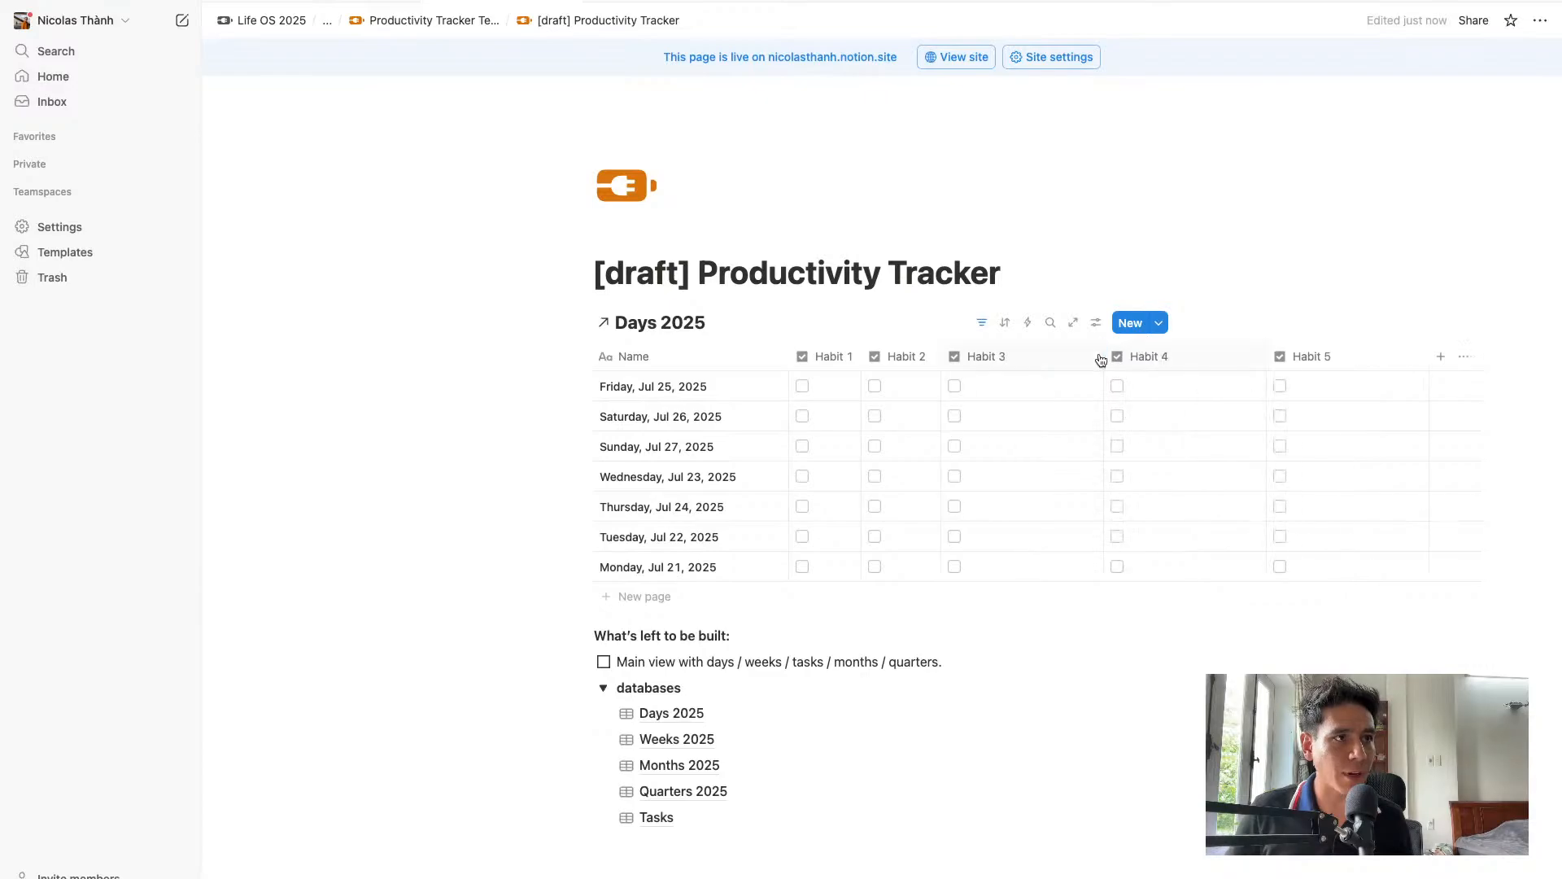
click(1101, 359)
click(1097, 353)
drag(1103, 357, 1016, 358)
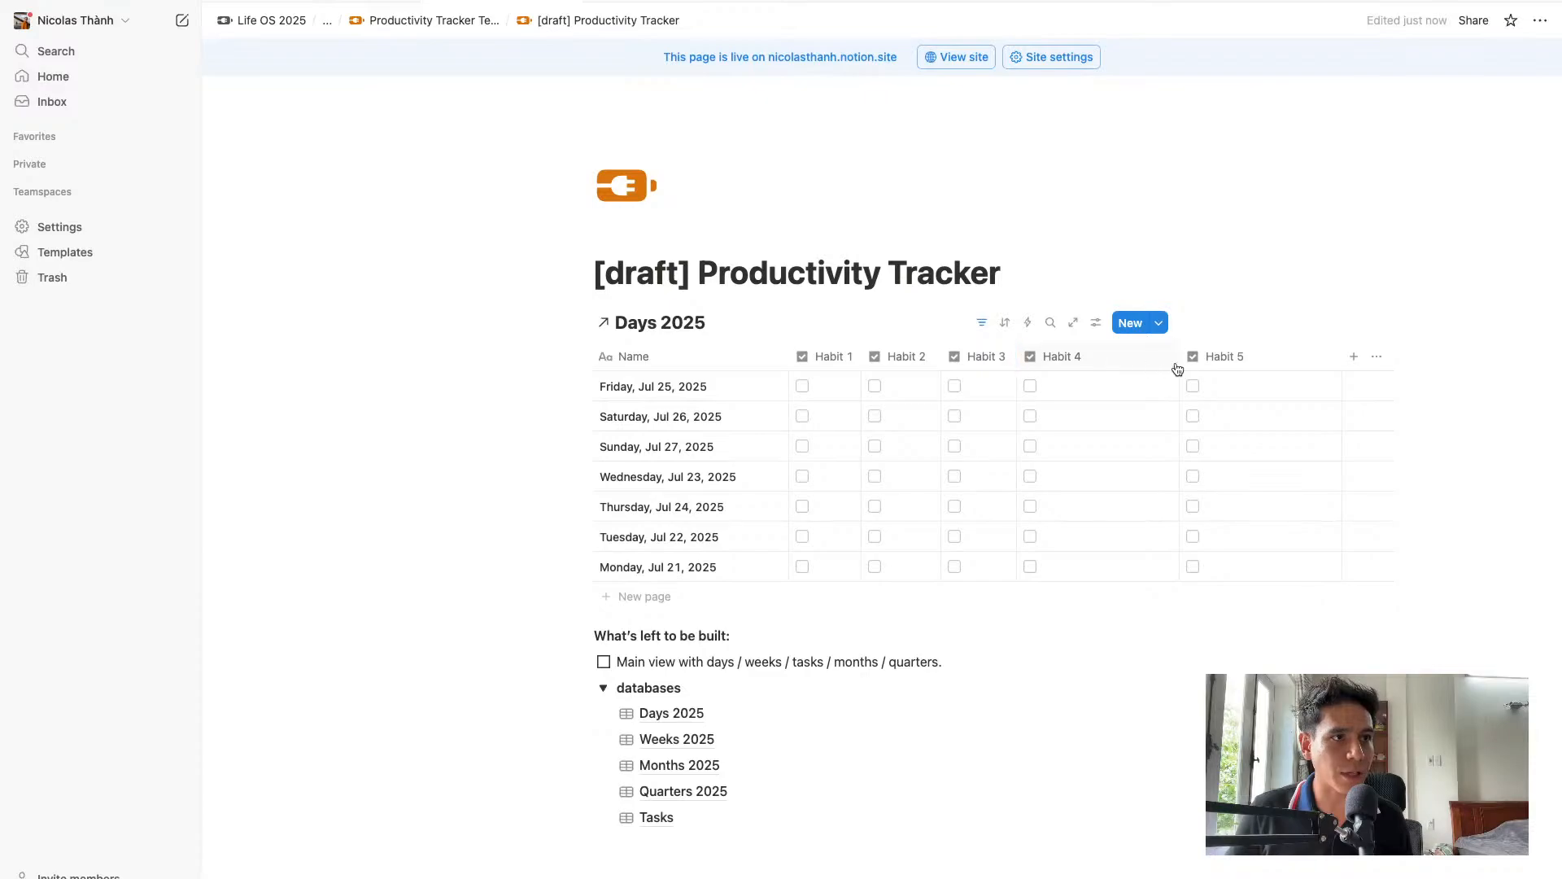
drag(1179, 358, 1092, 362)
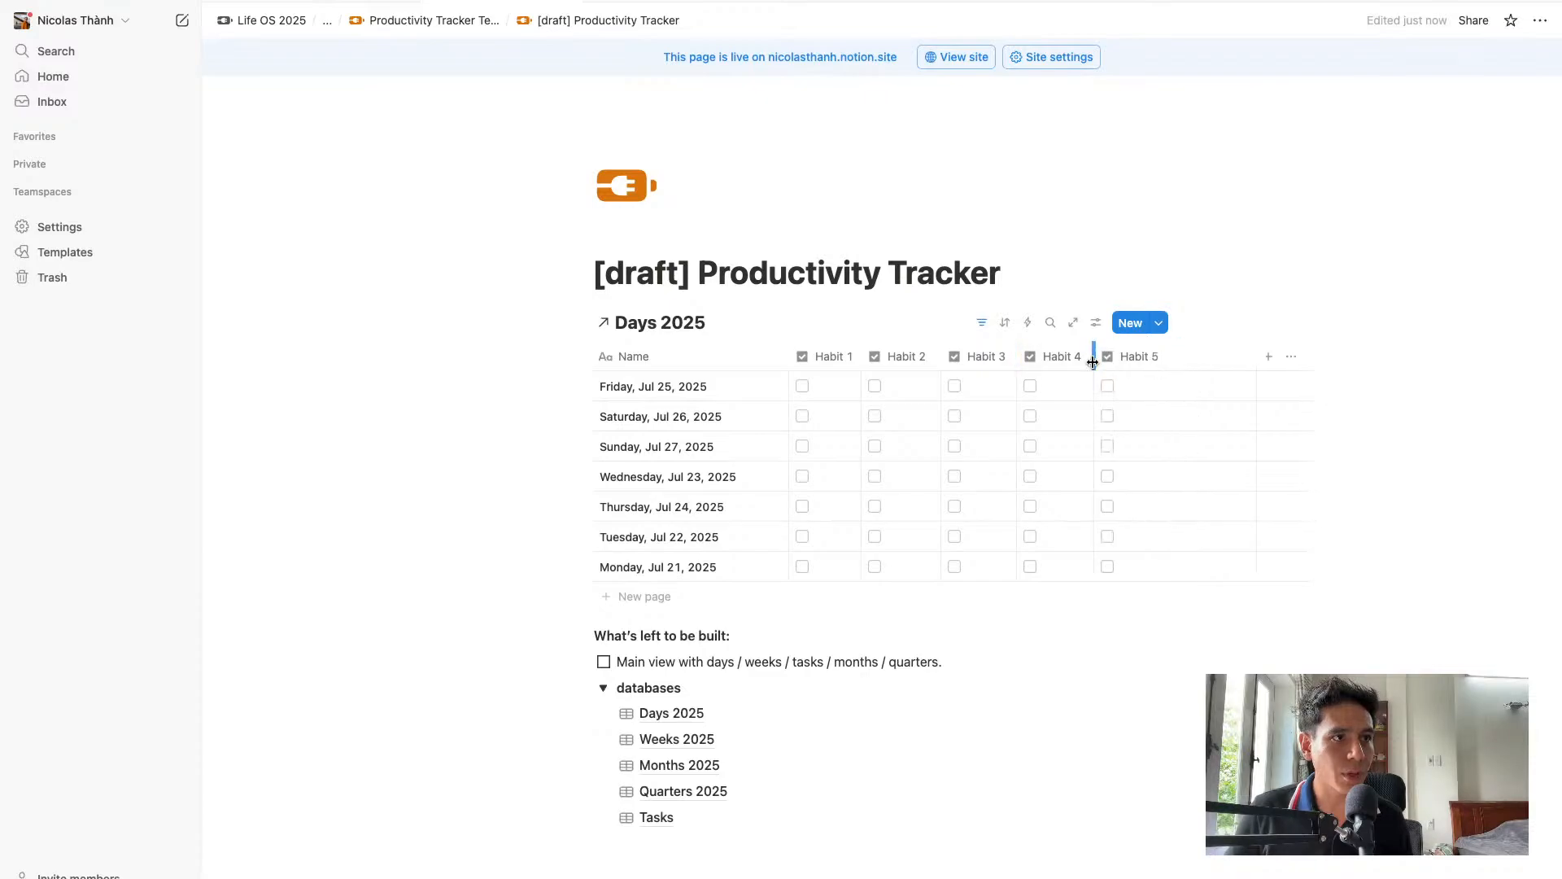
drag(1257, 358, 1175, 362)
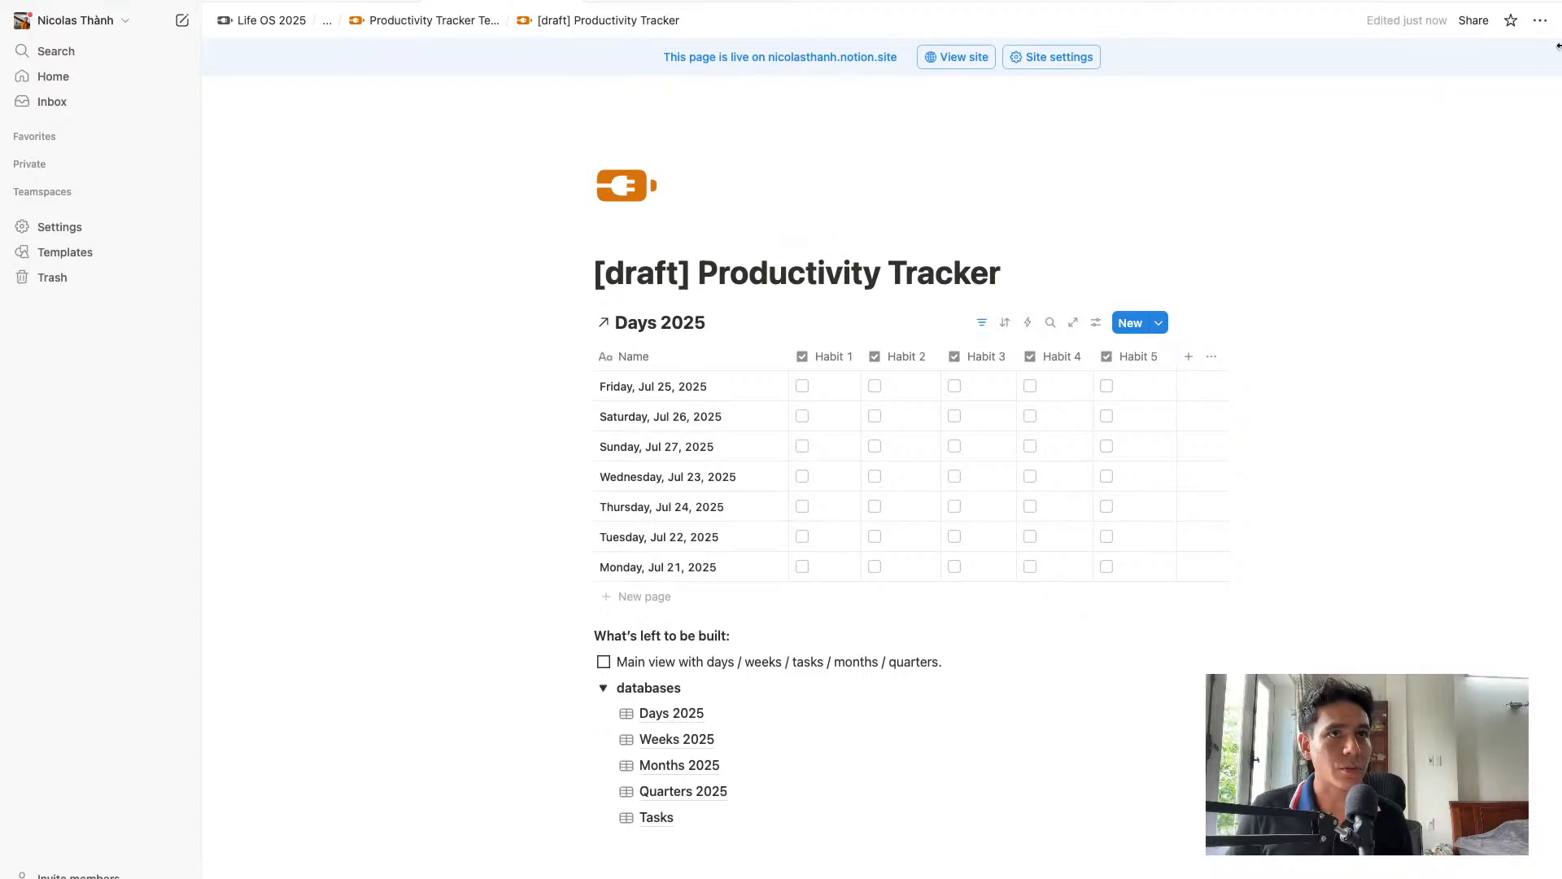
Set the tracker page to full width and retitle it [WIP] Productivity Tracker
click(1540, 20)
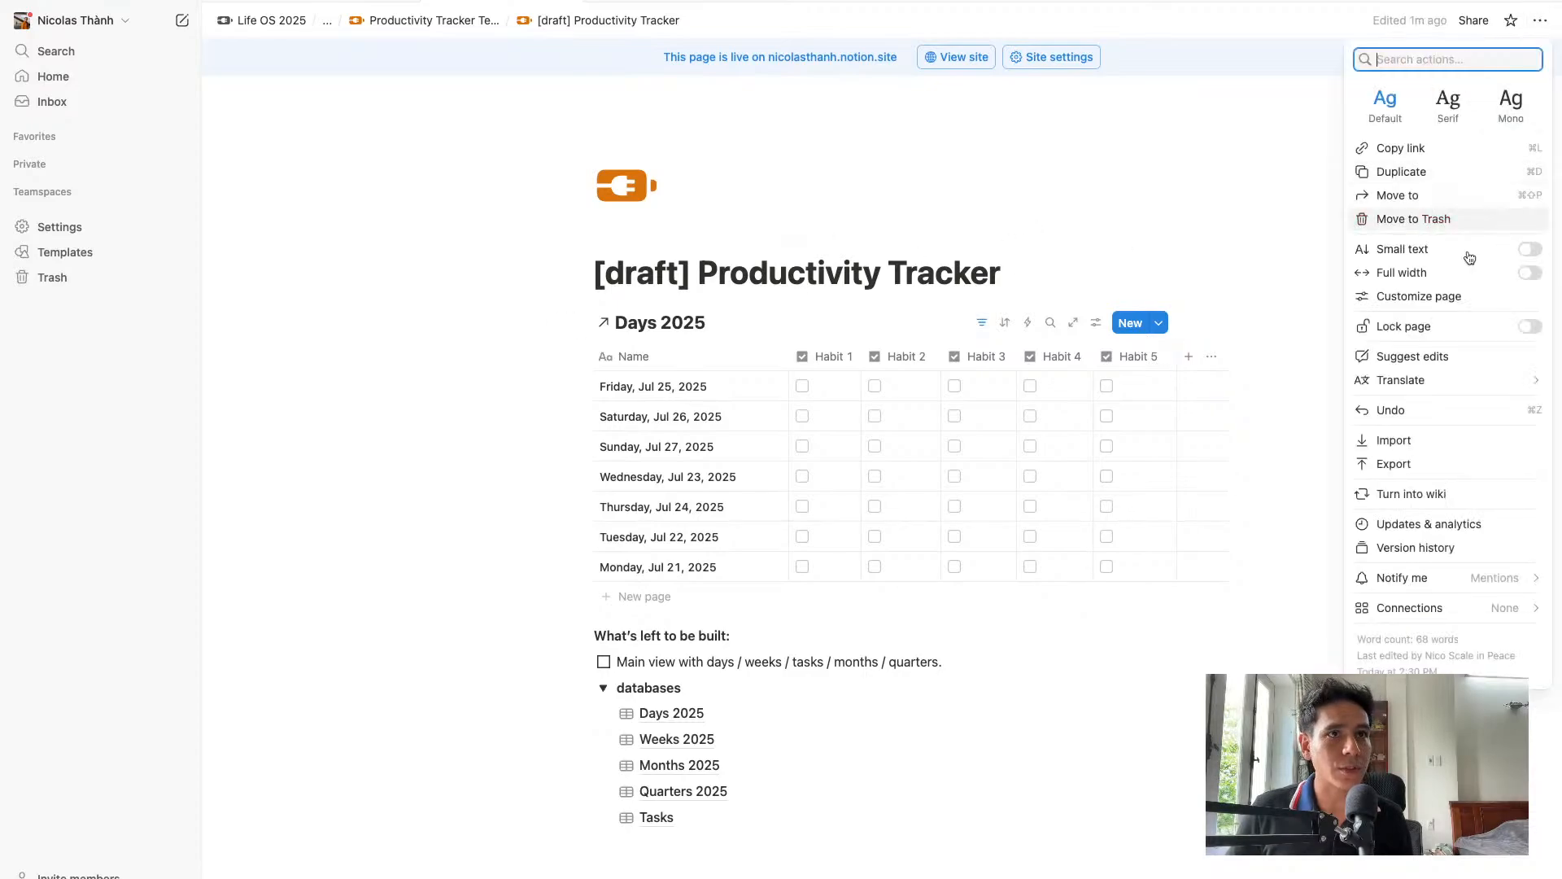
click(1532, 274)
click(779, 283)
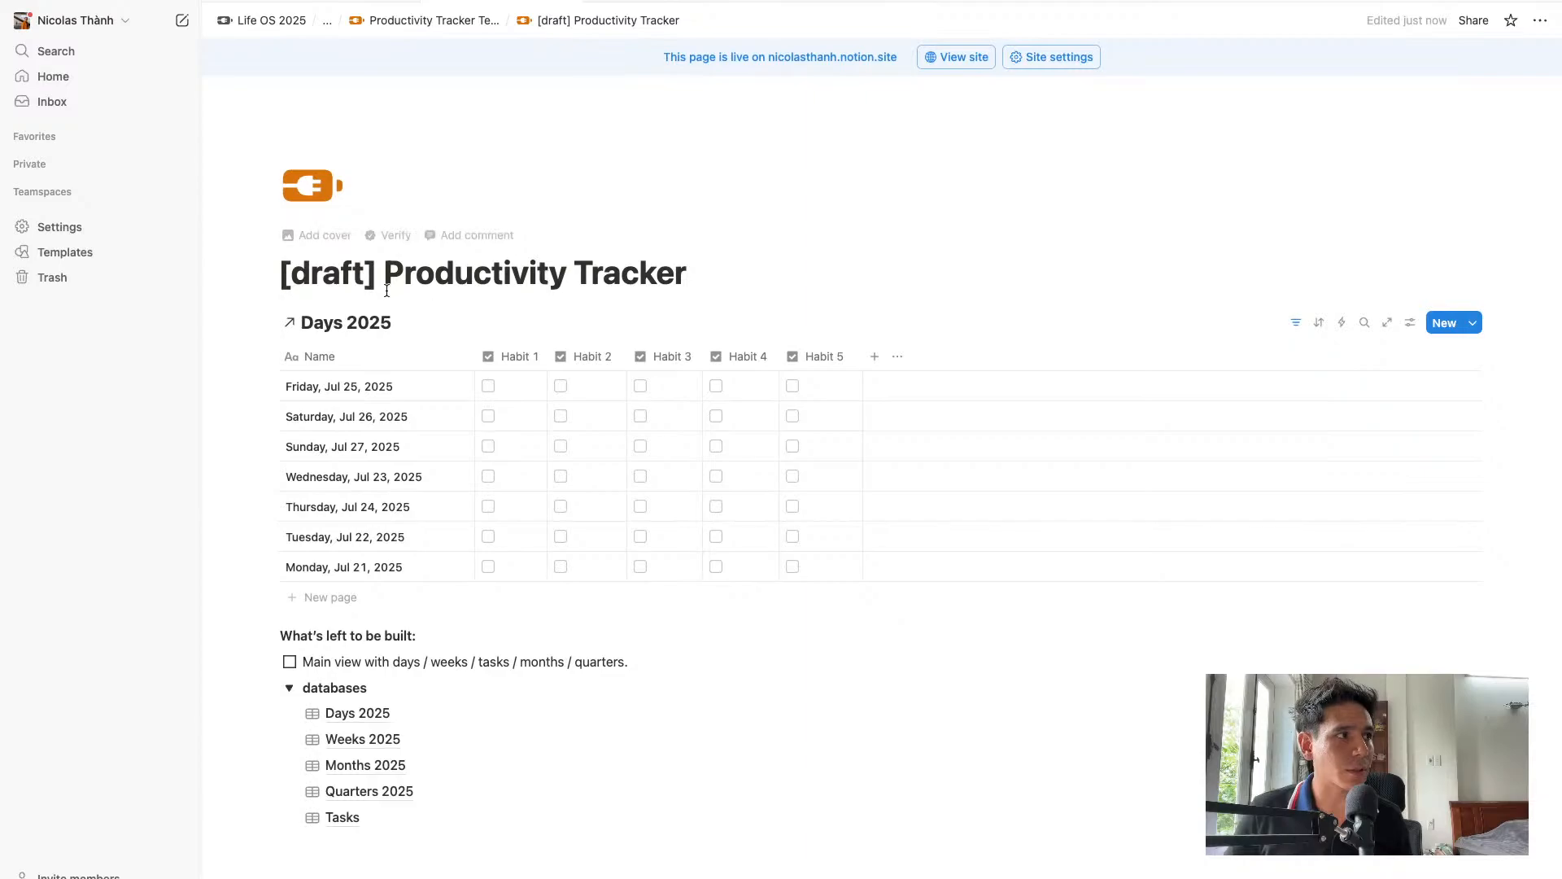
double_click(326, 274)
text(WIP)
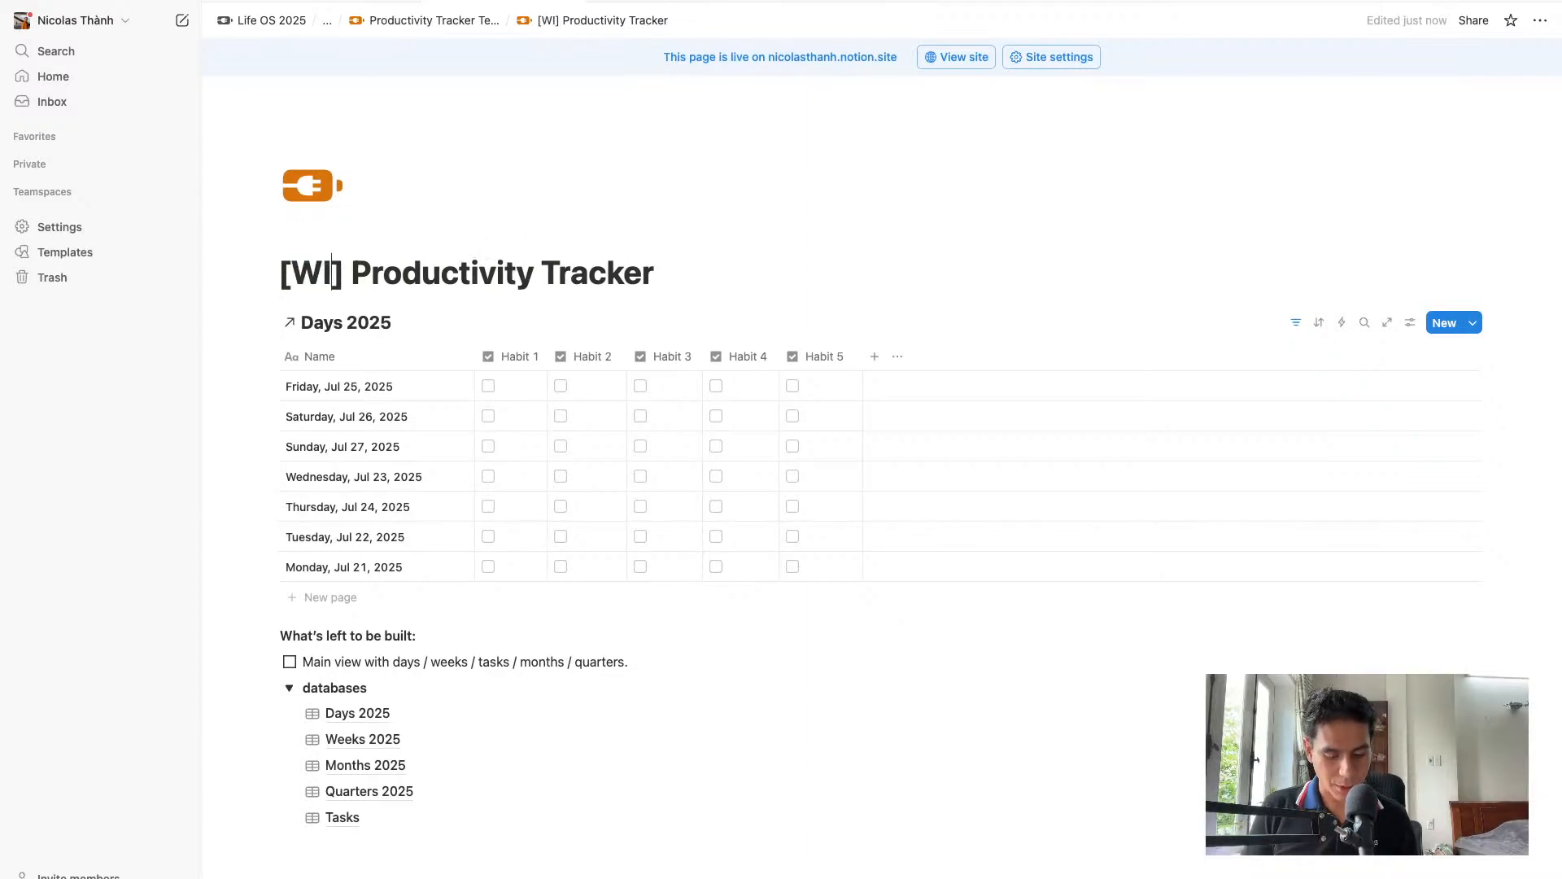
click(788, 286)
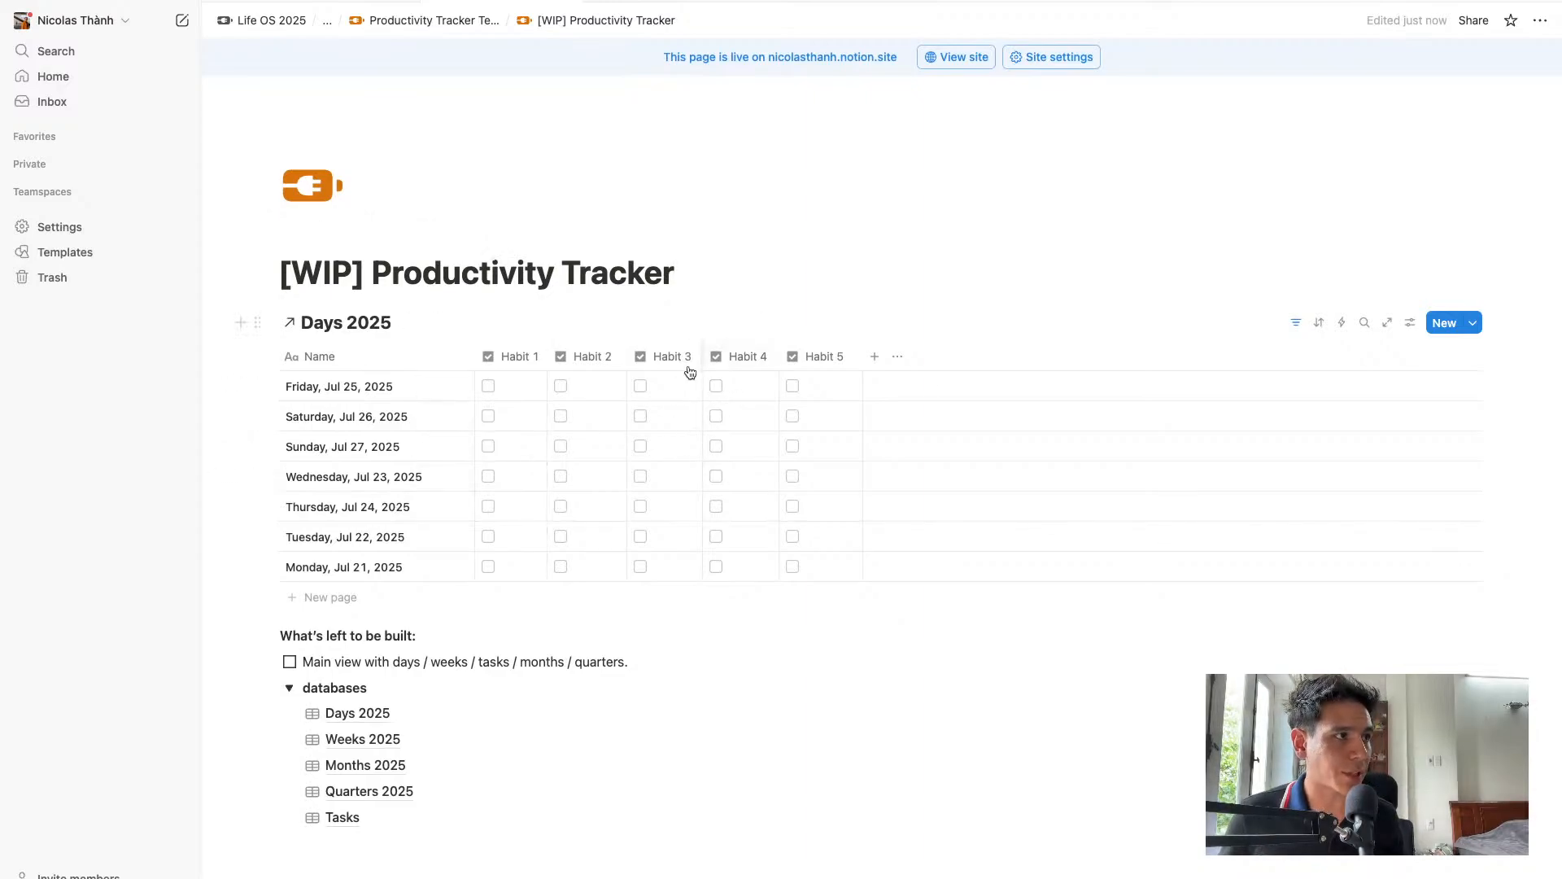
Sort the Days 2025 view by Date in ascending order and save the sort for everyone
click(1297, 323)
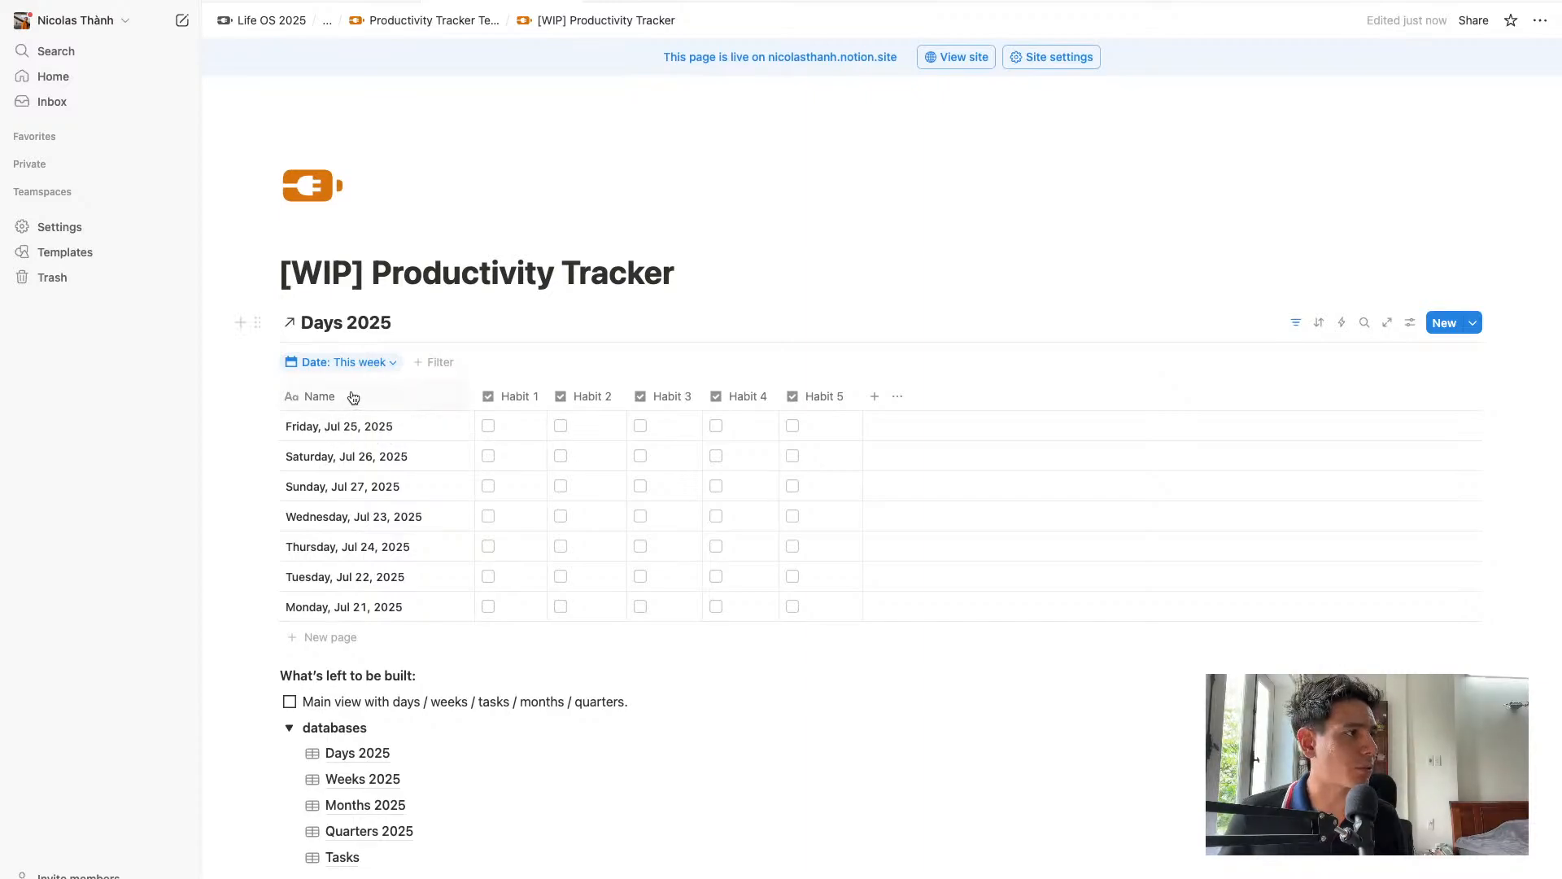
click(1318, 322)
click(1369, 415)
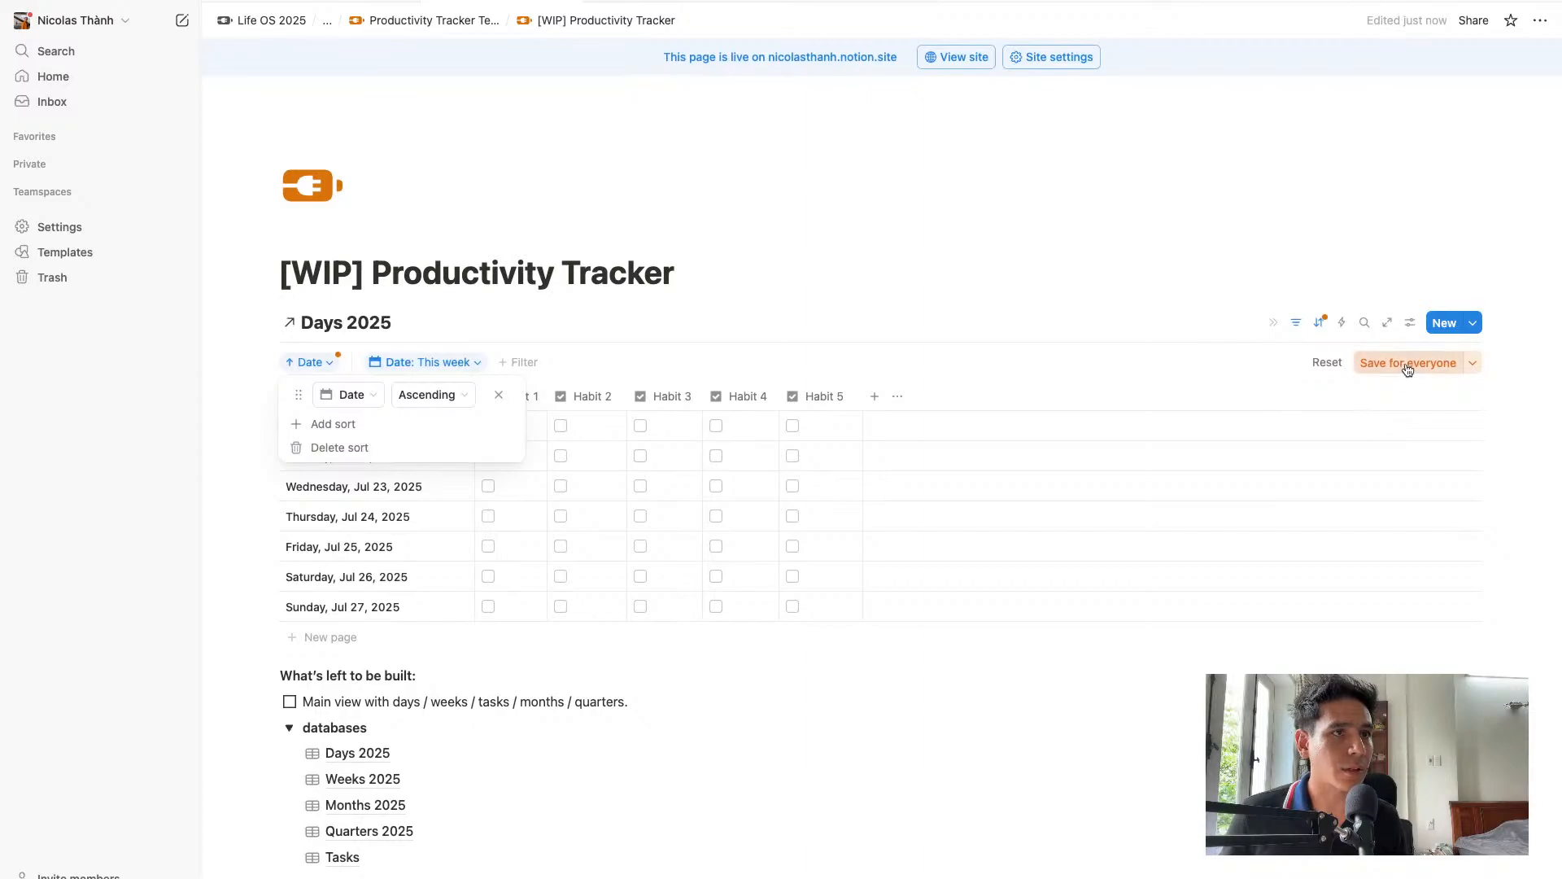
click(1412, 364)
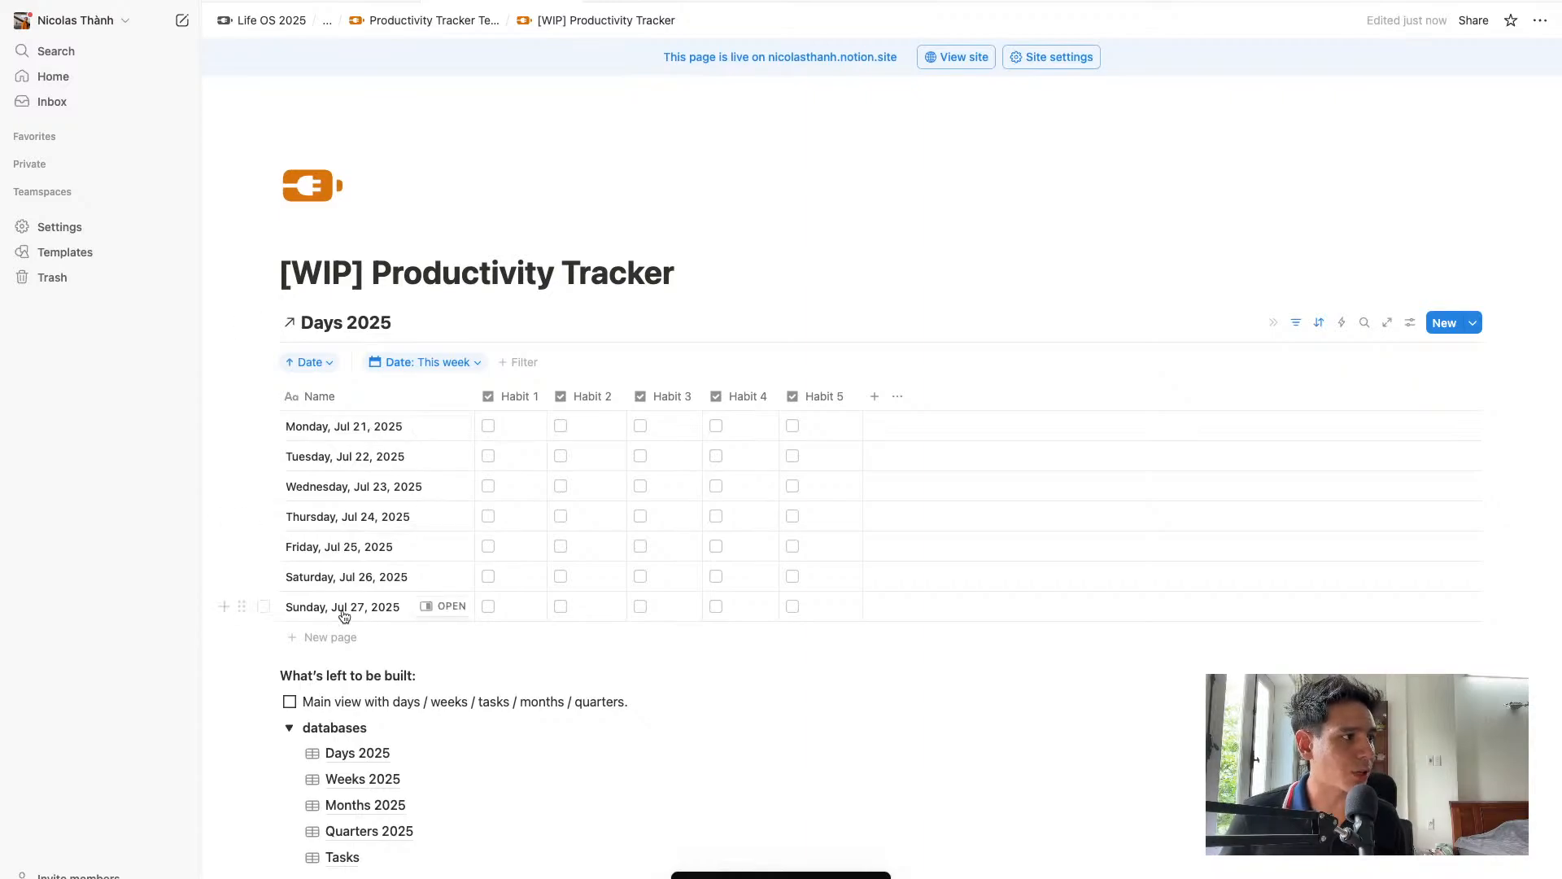
Tick Habits 1, 2 and 3 for Monday, Jul 21, and Habits 1, 2, 4 and 5 for Tuesday, Jul 22
click(489, 428)
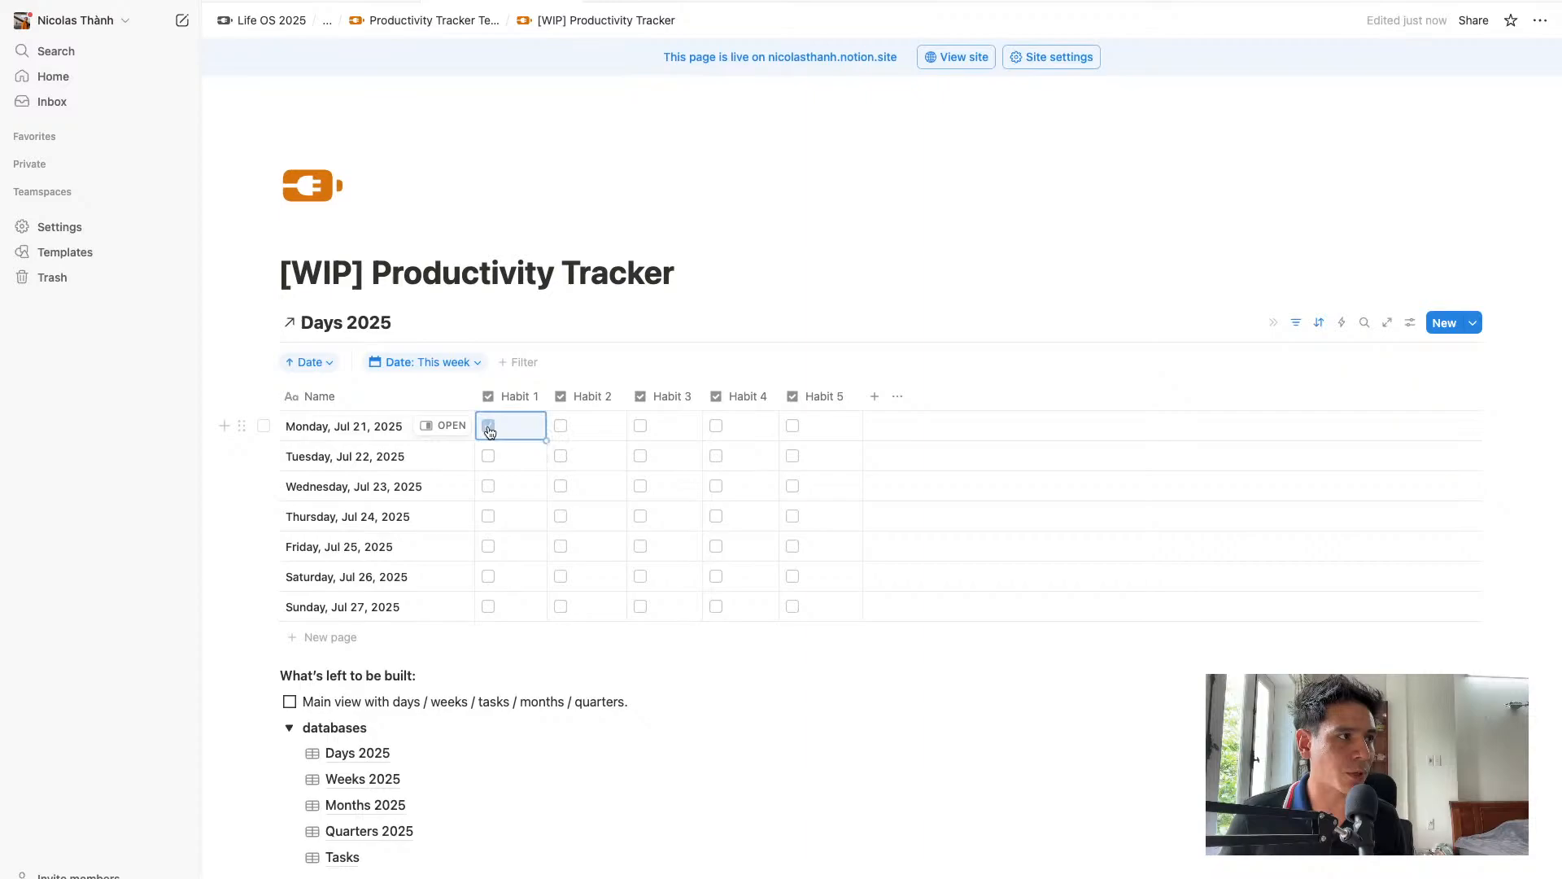
click(561, 427)
click(641, 425)
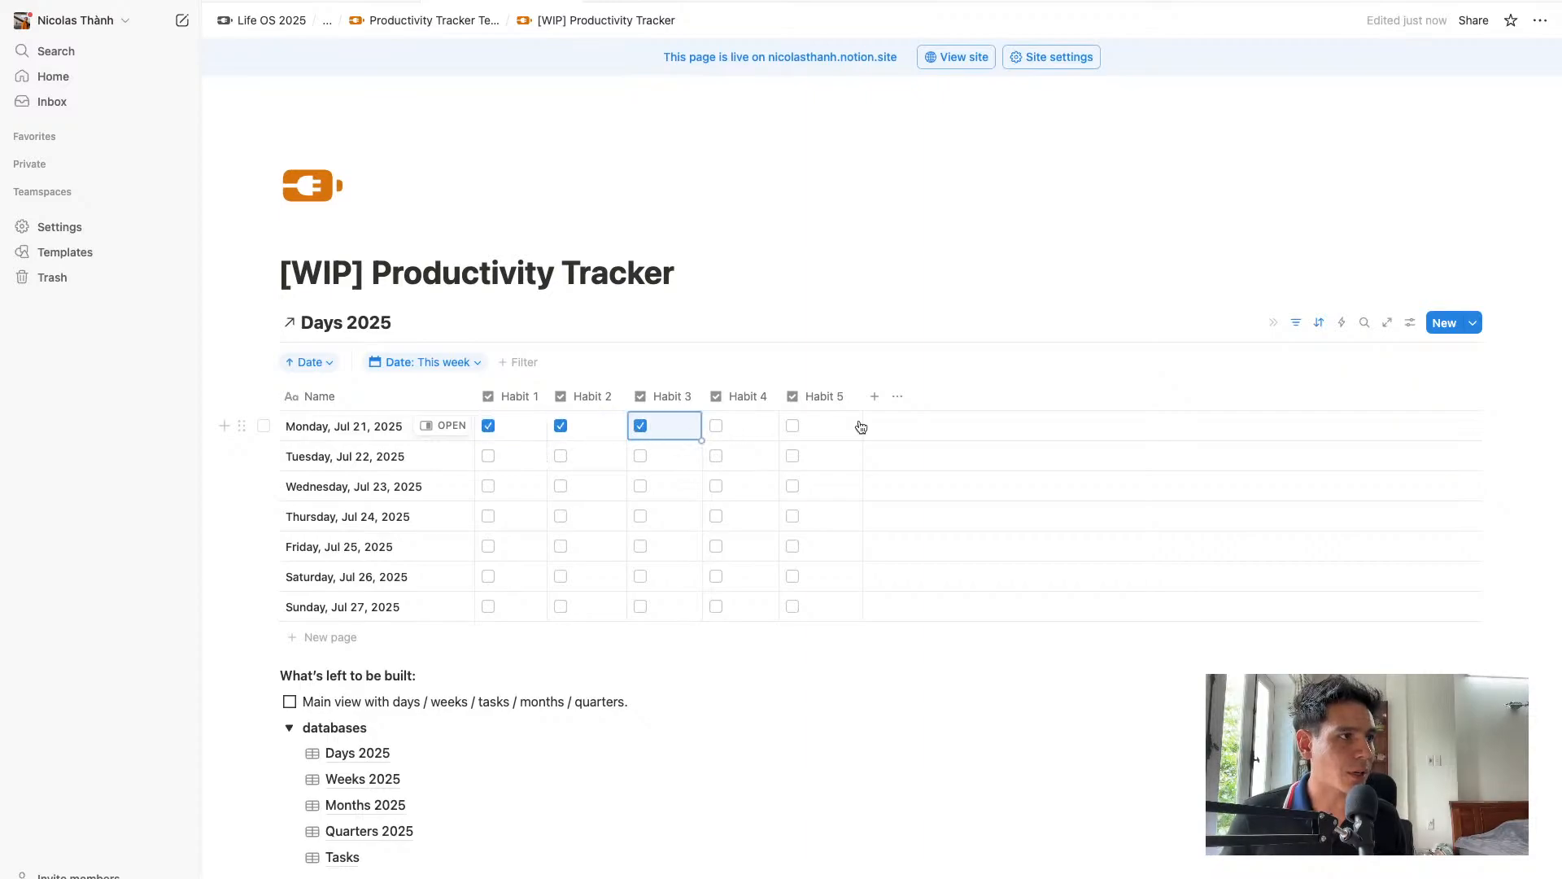
click(488, 455)
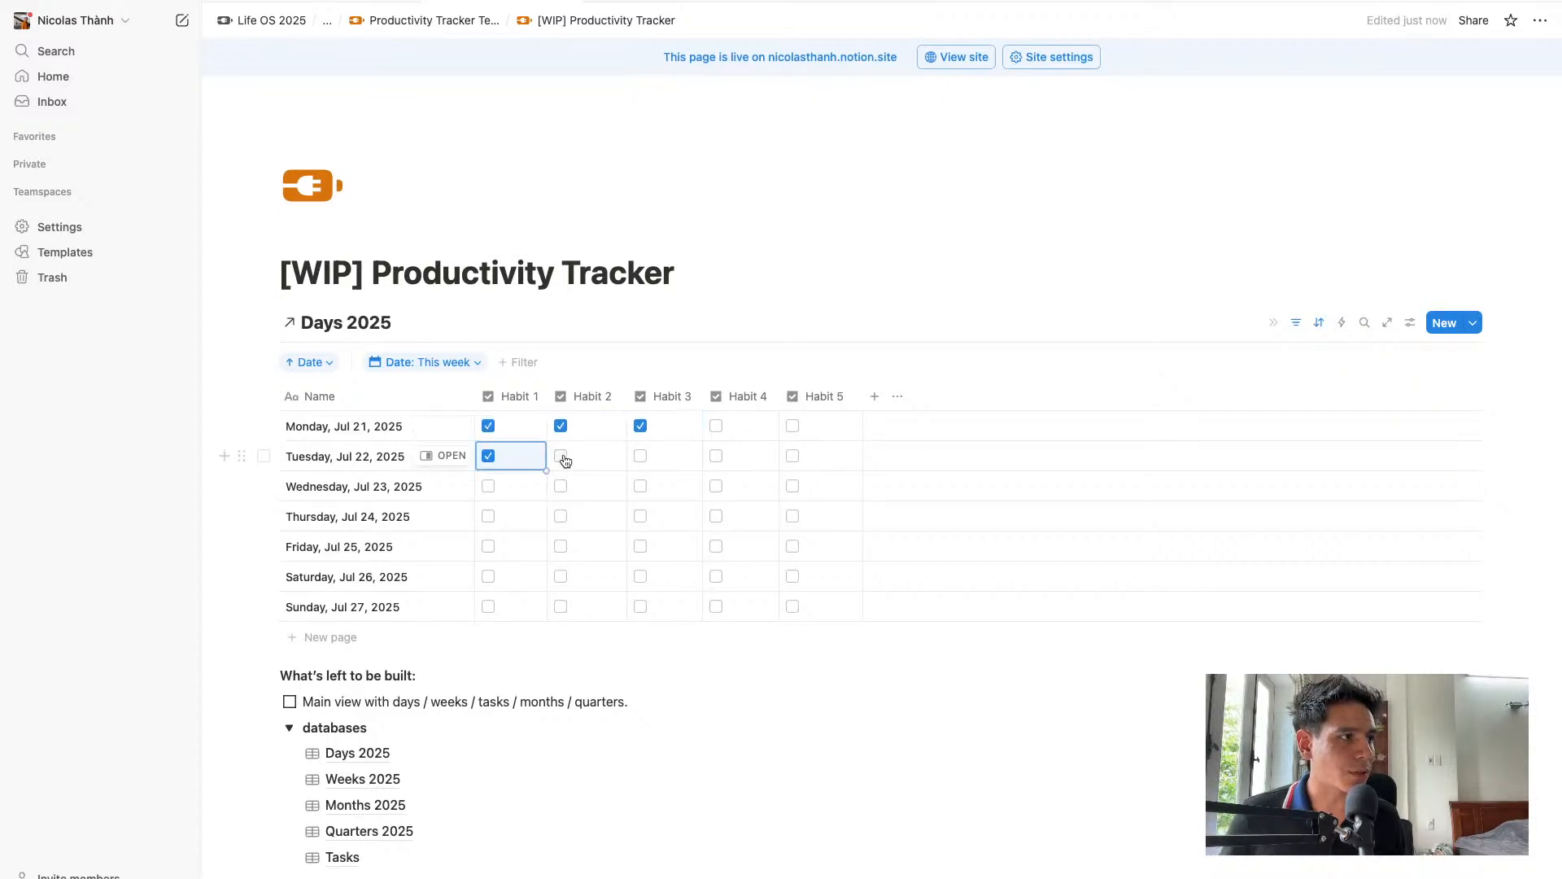
click(560, 456)
click(716, 457)
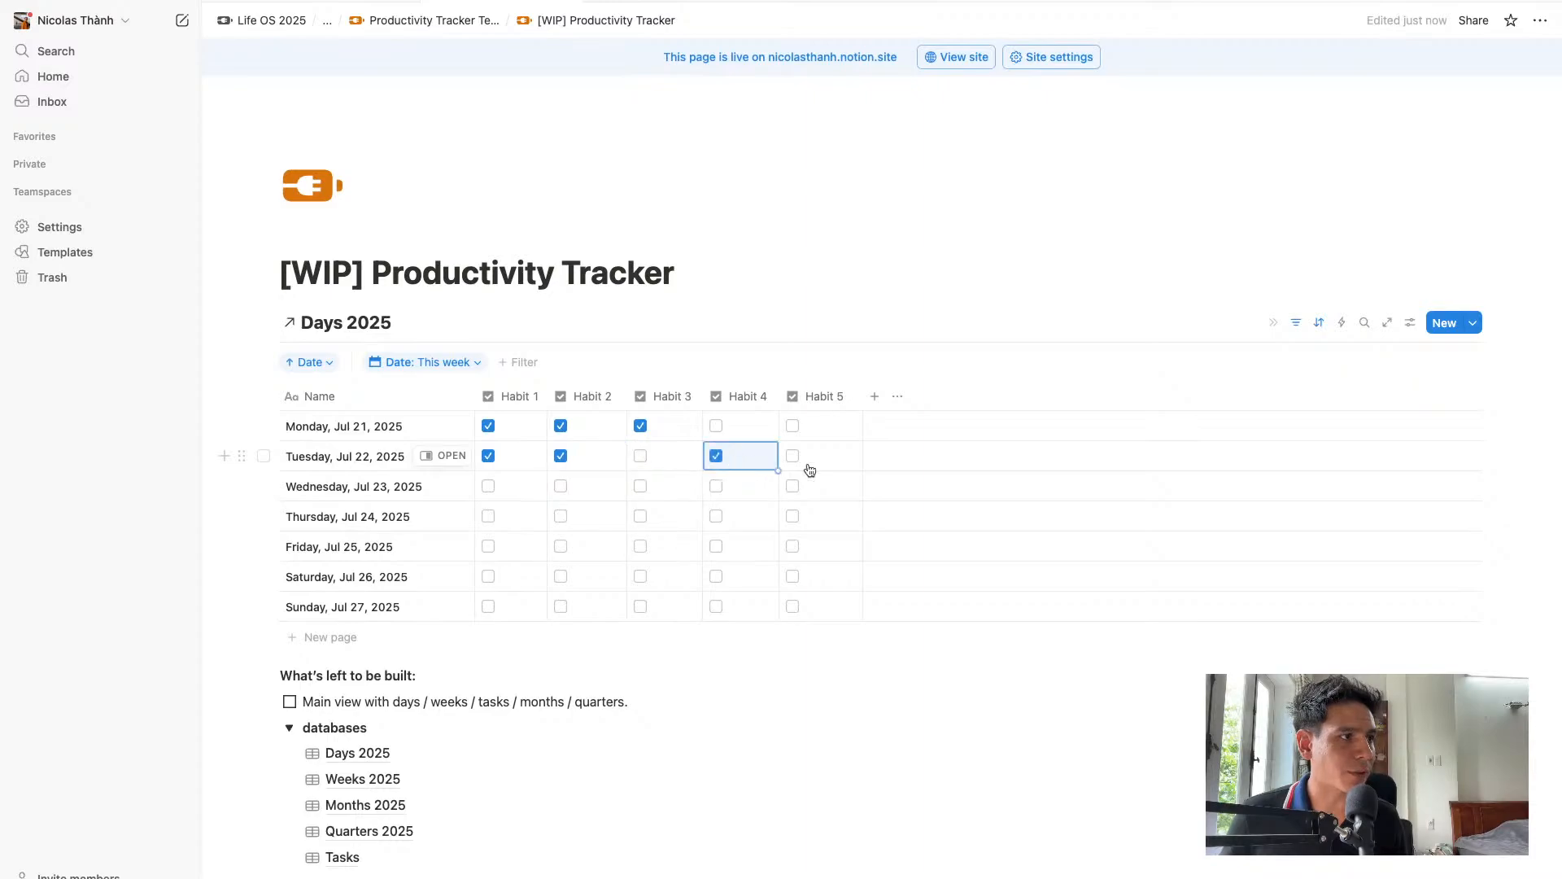
click(793, 456)
Tick all five habits for Wednesday, Jul 23
click(488, 485)
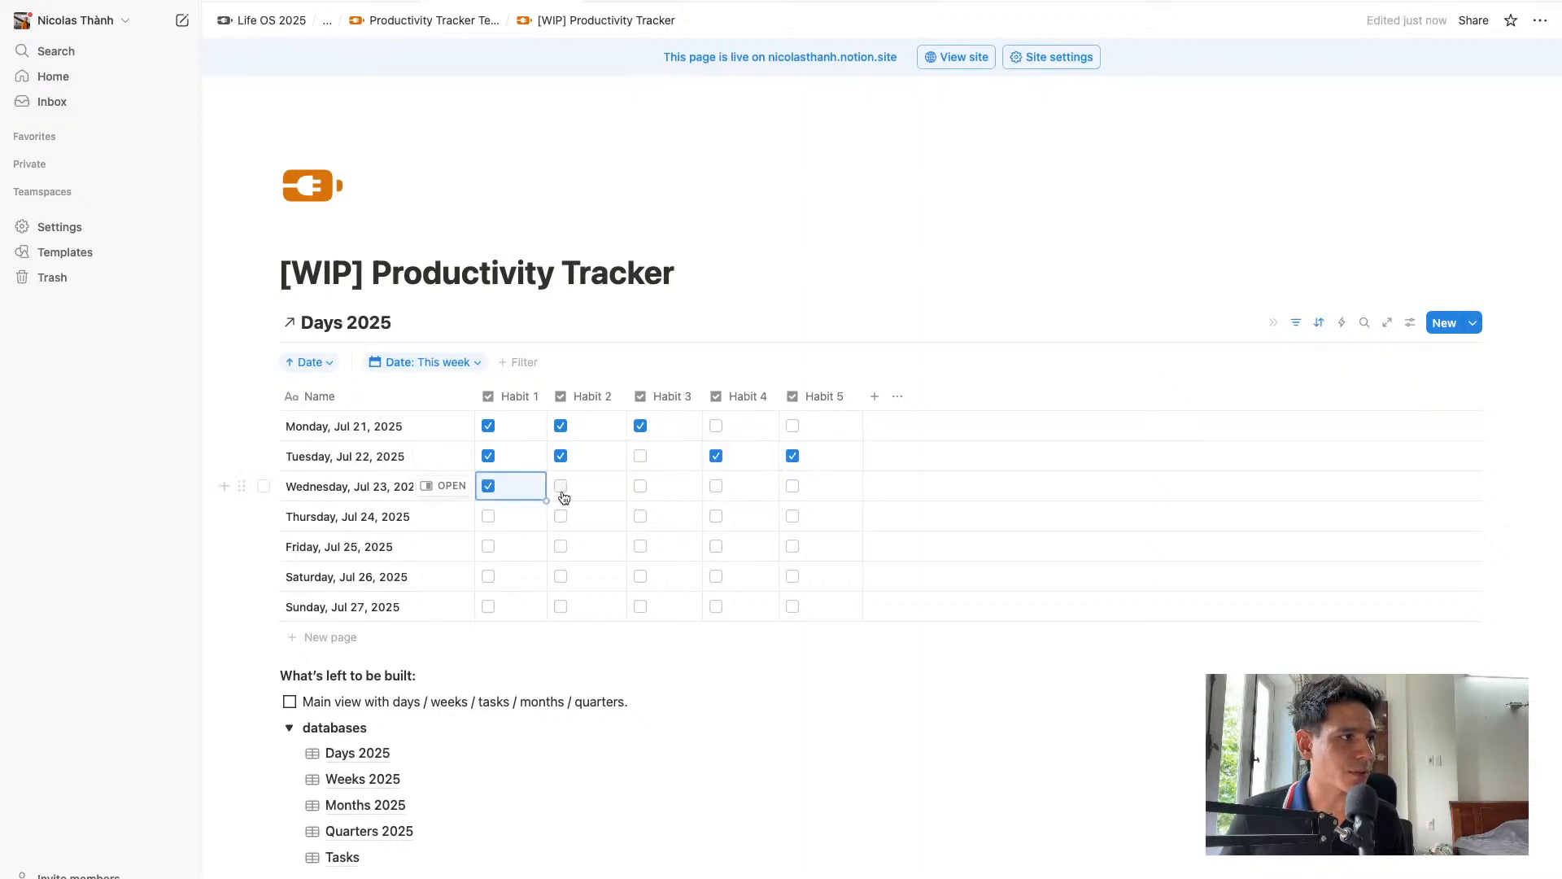
click(560, 485)
click(640, 485)
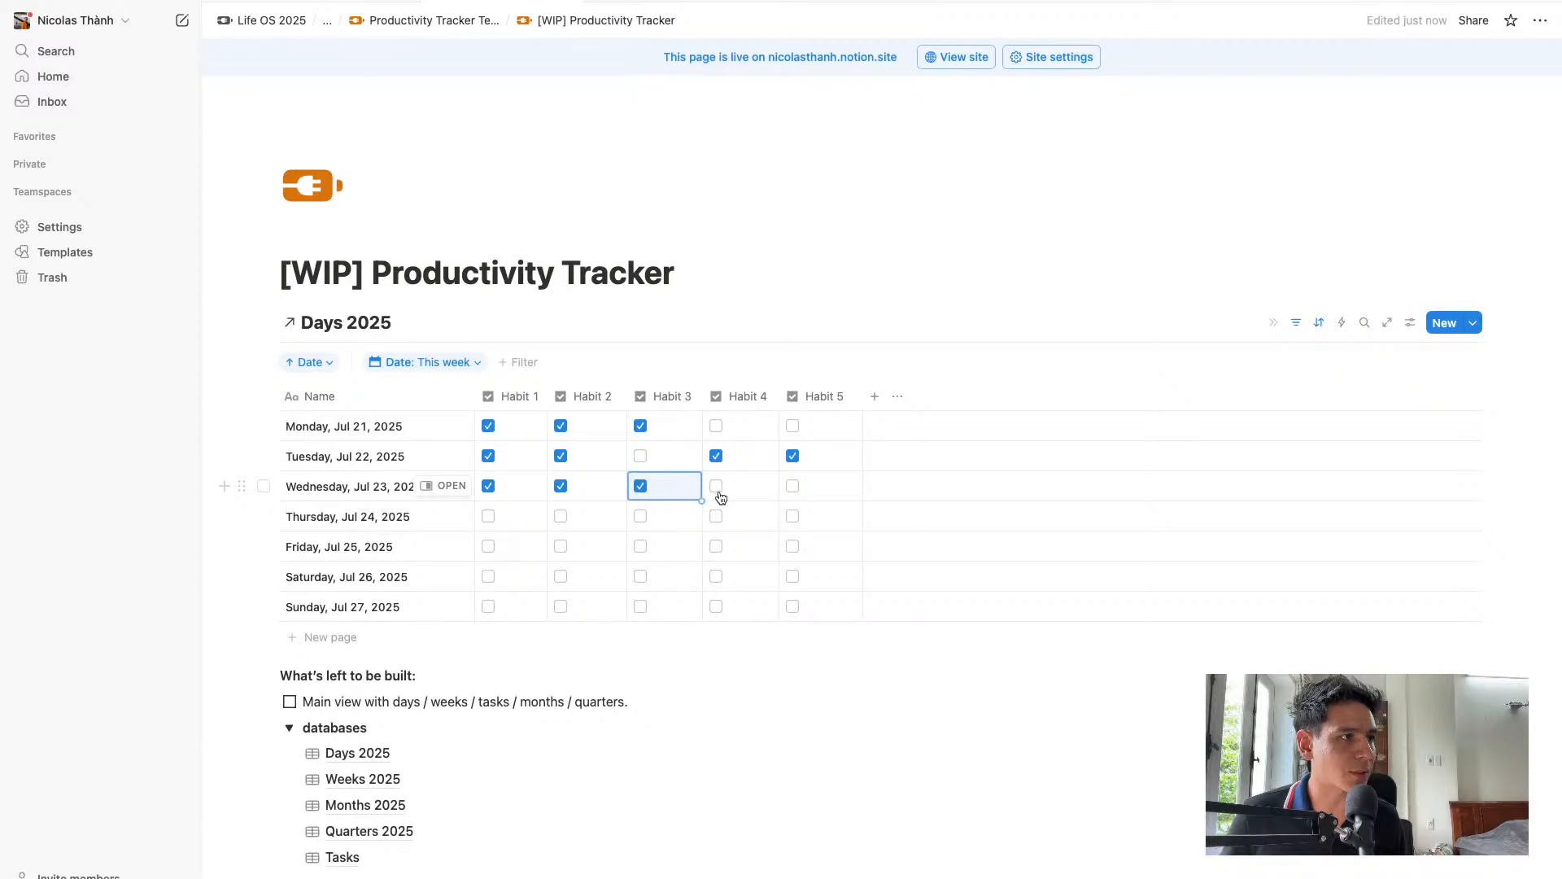
click(716, 488)
click(791, 488)
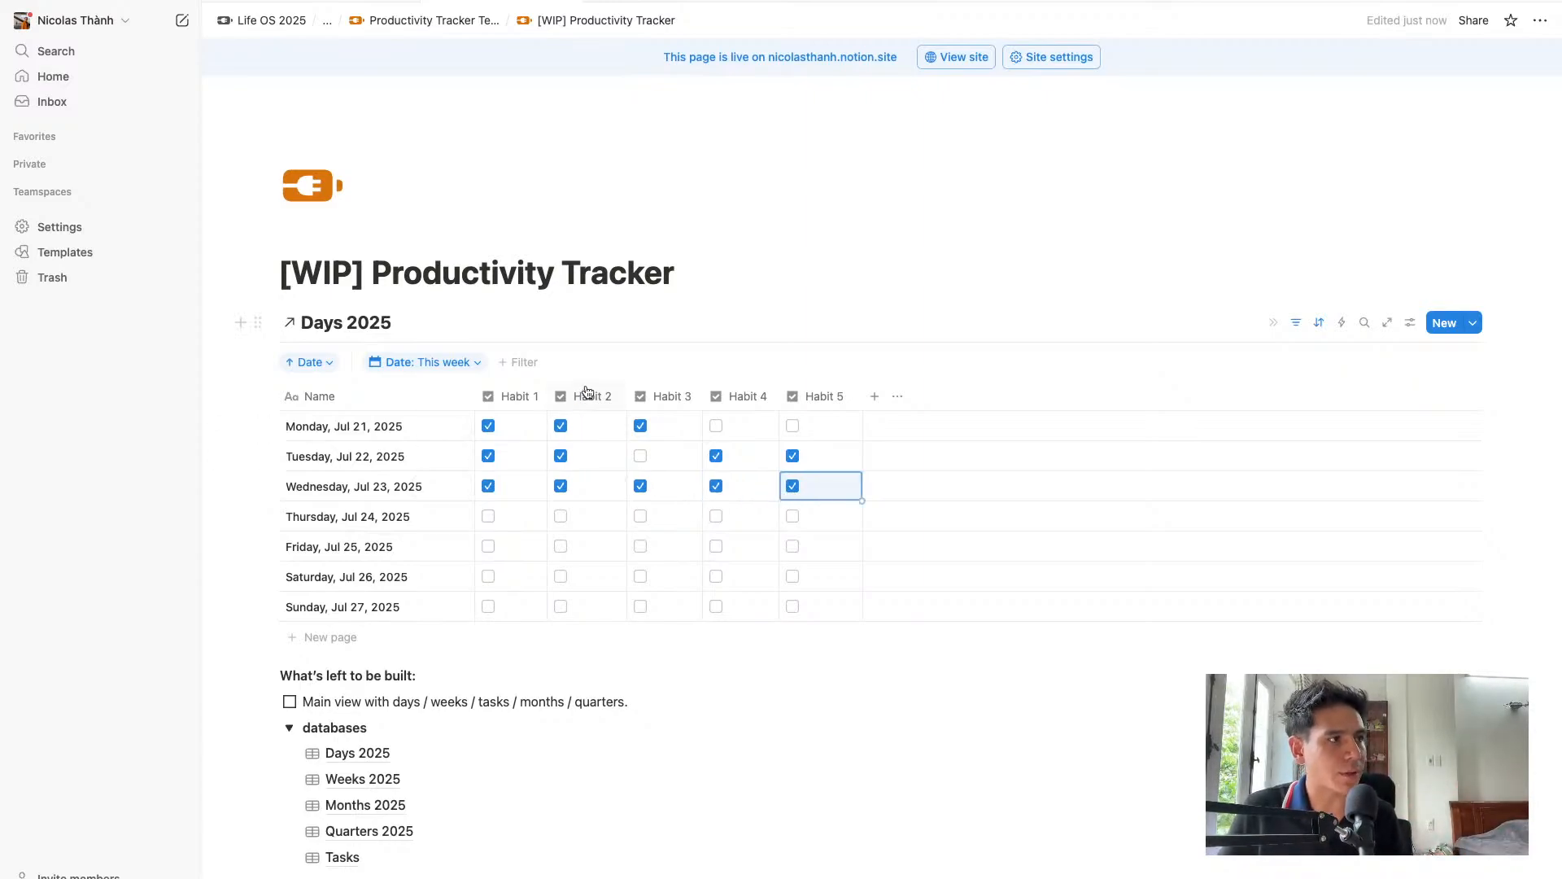
click(514, 403)
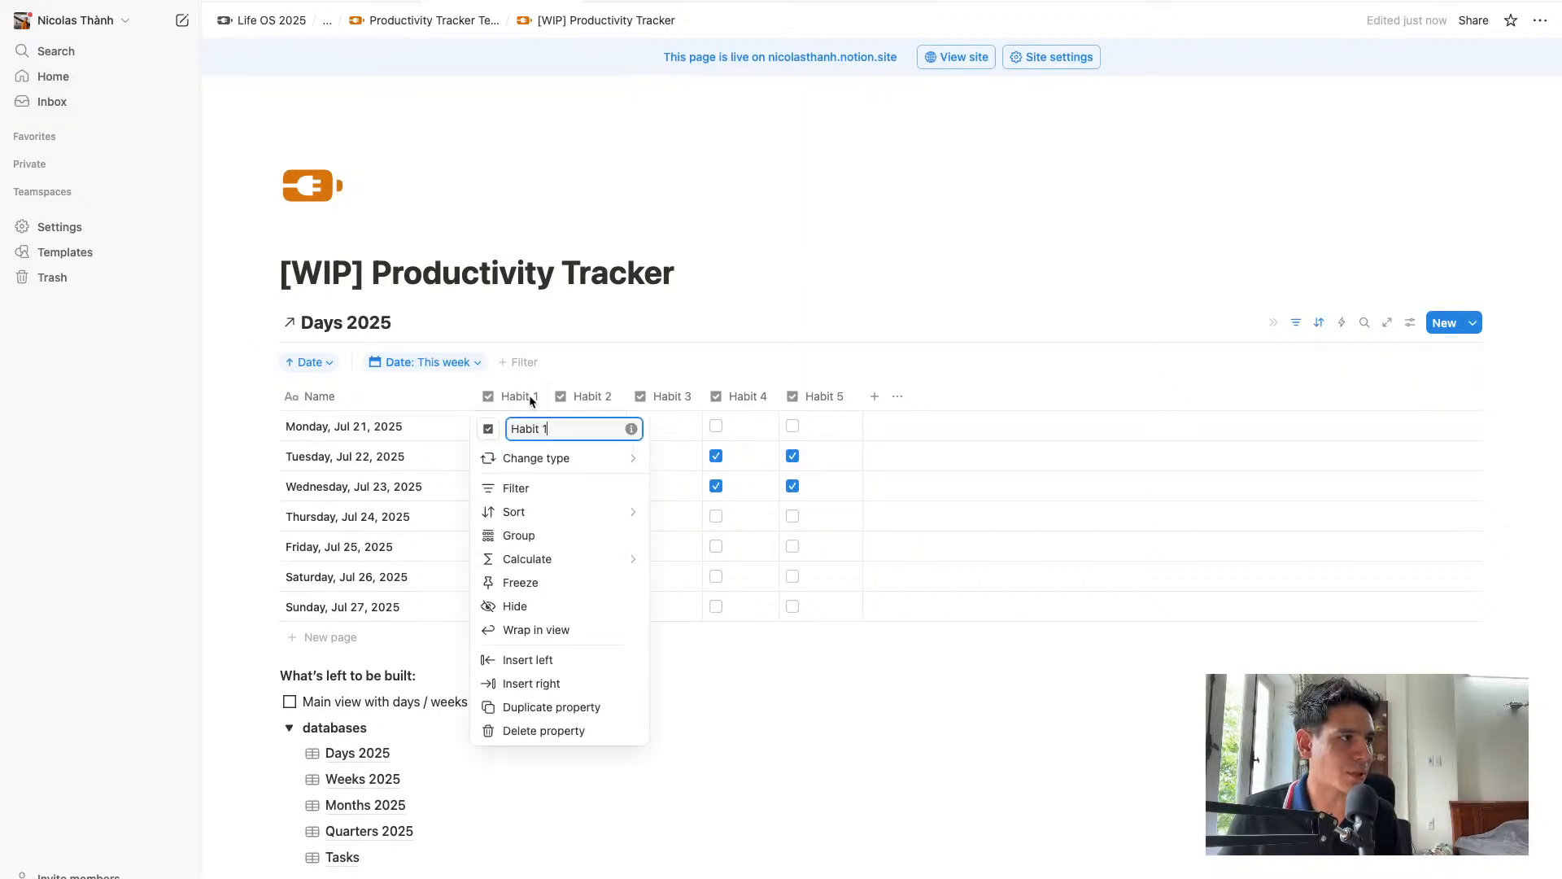
click(514, 404)
click(515, 404)
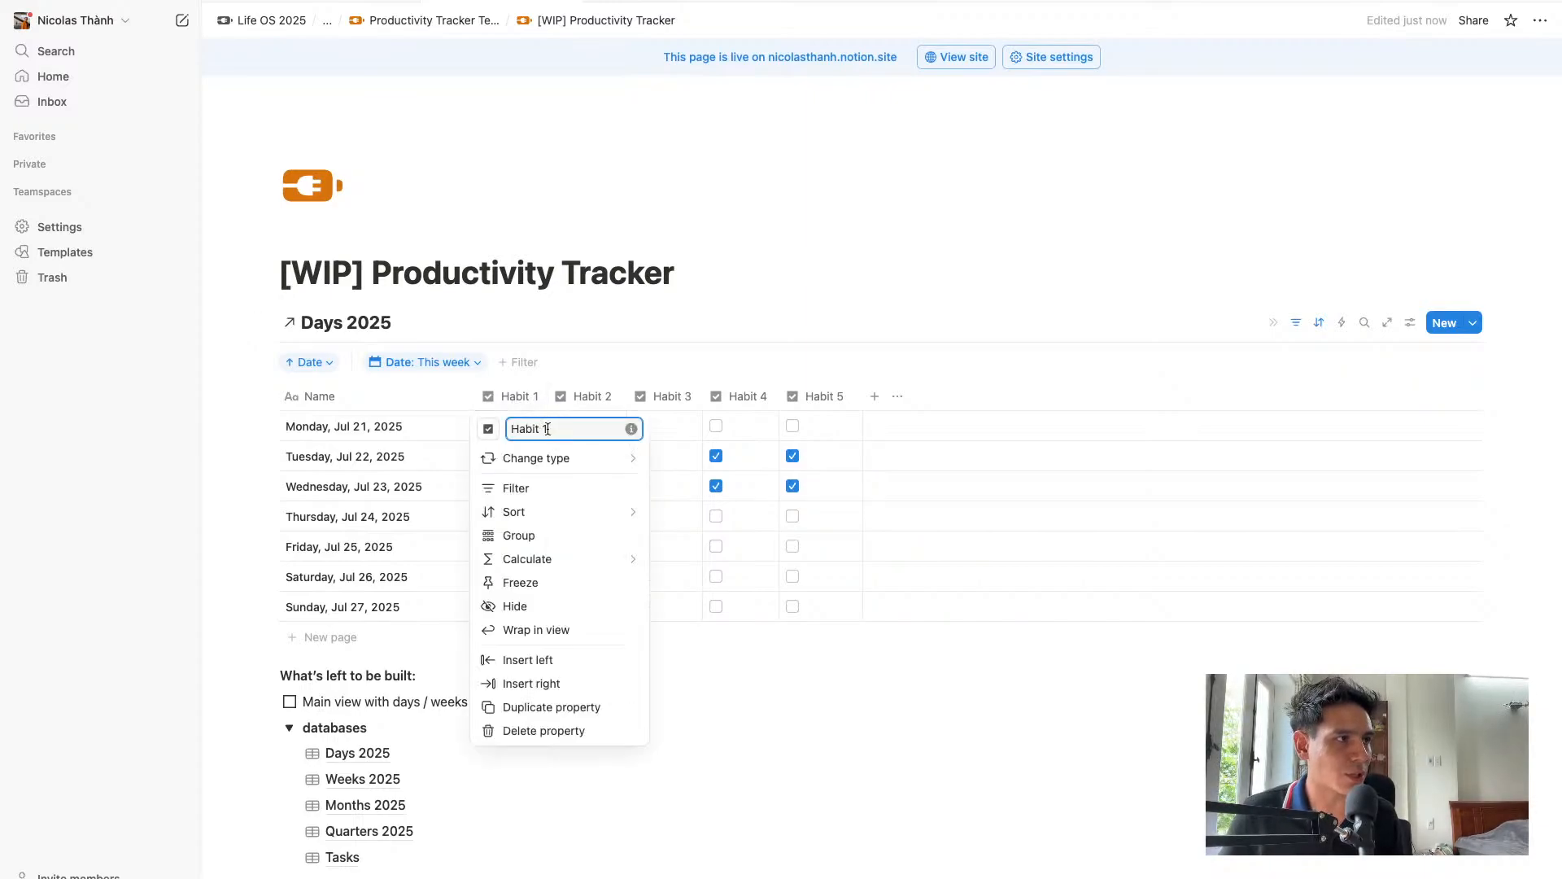
click(581, 395)
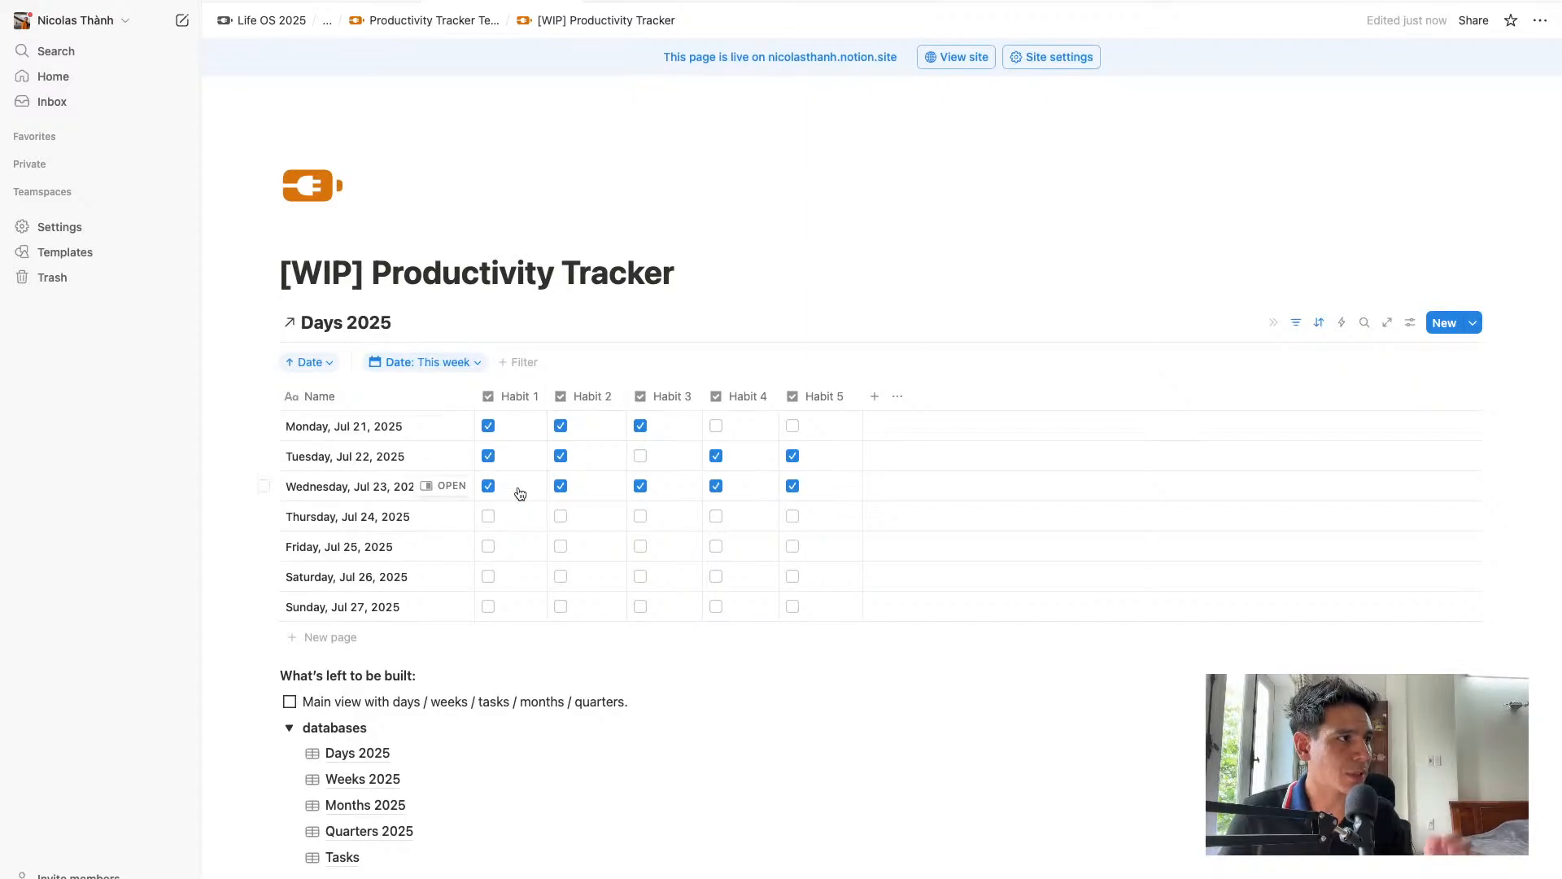
click(820, 396)
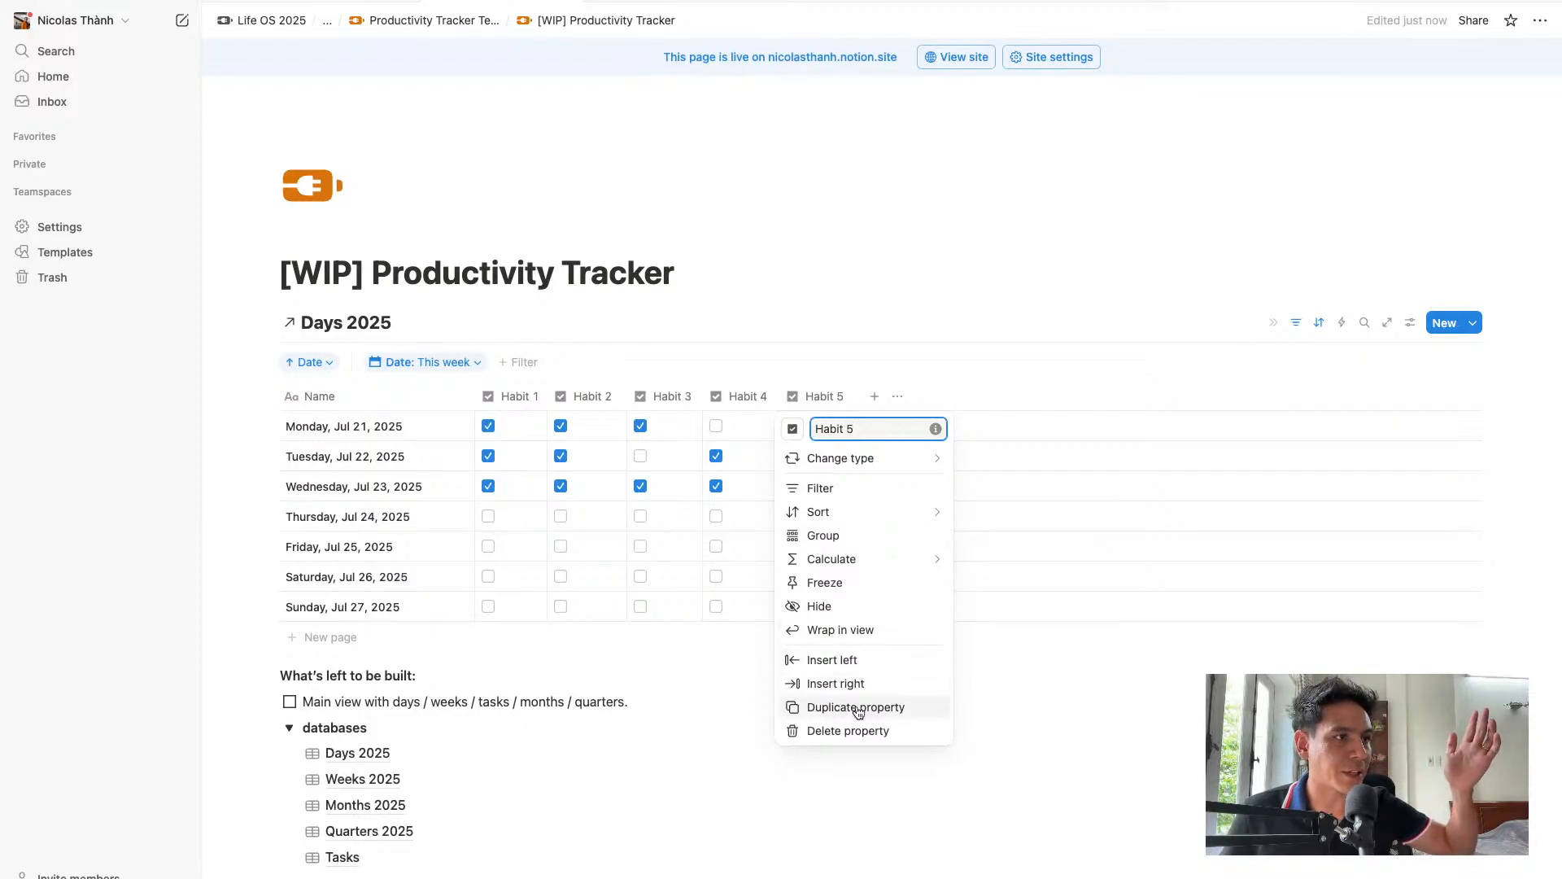
click(734, 364)
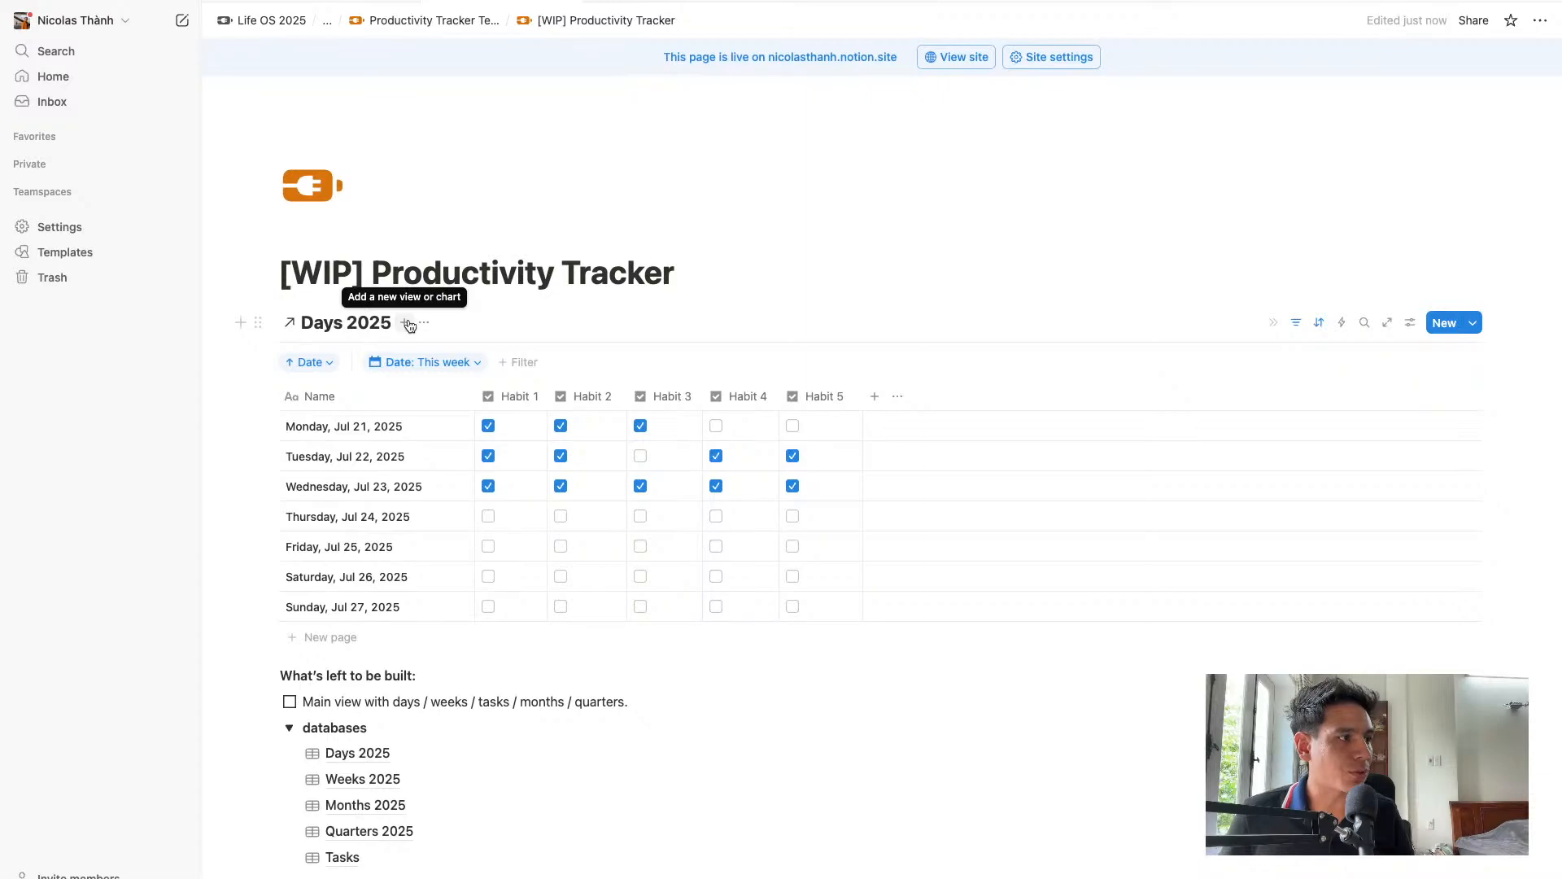
Add a table view named Weeks beside the Days view, linked to the Weeks 2025 database inside [WIP] Productivity Tracker
click(405, 323)
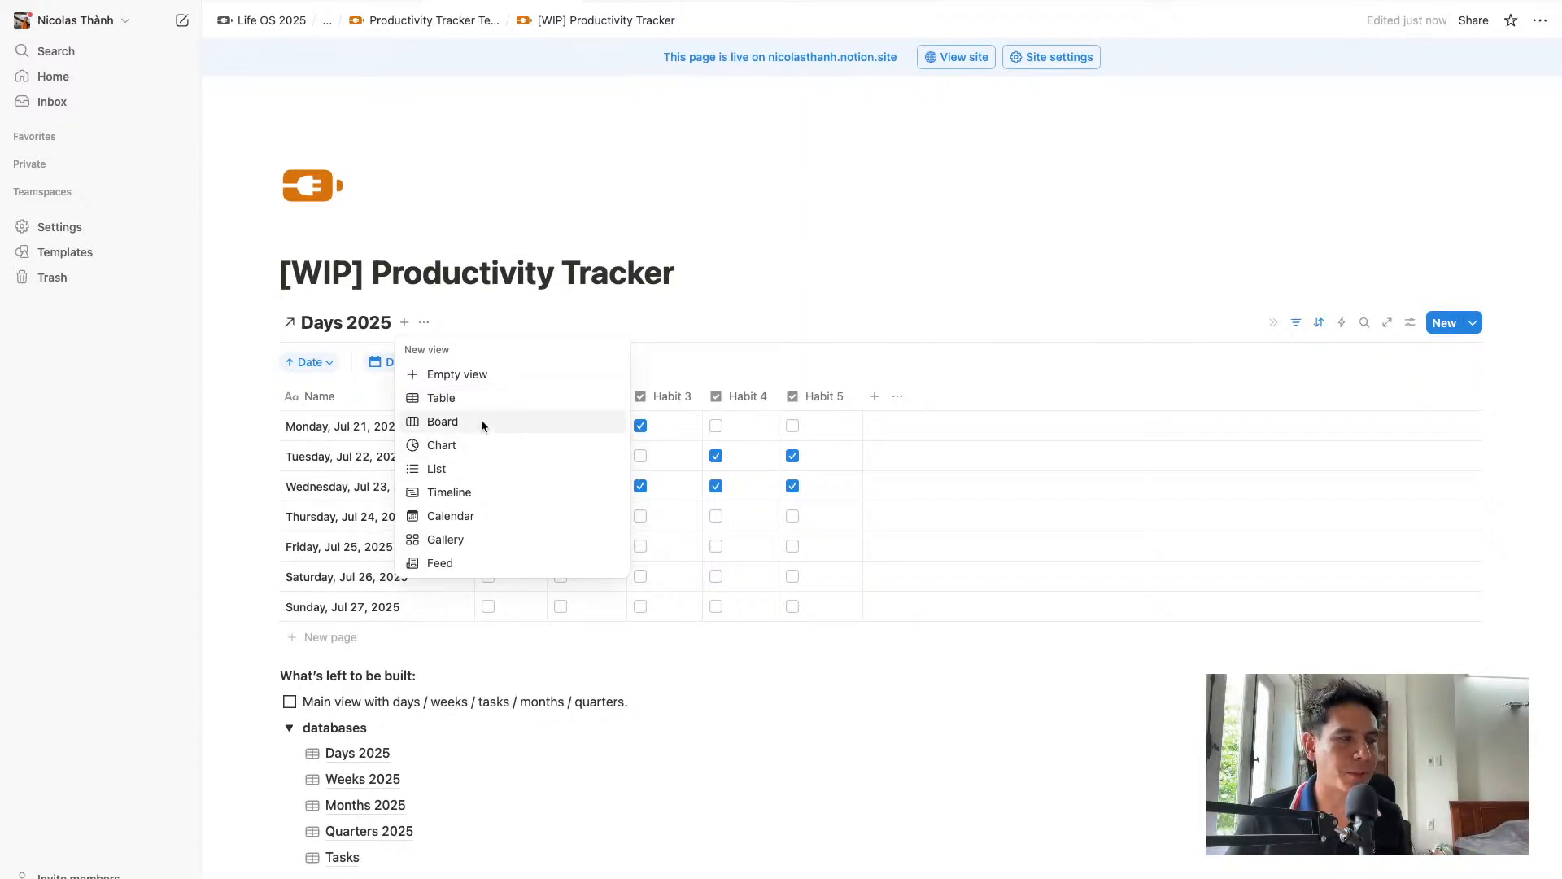
click(482, 376)
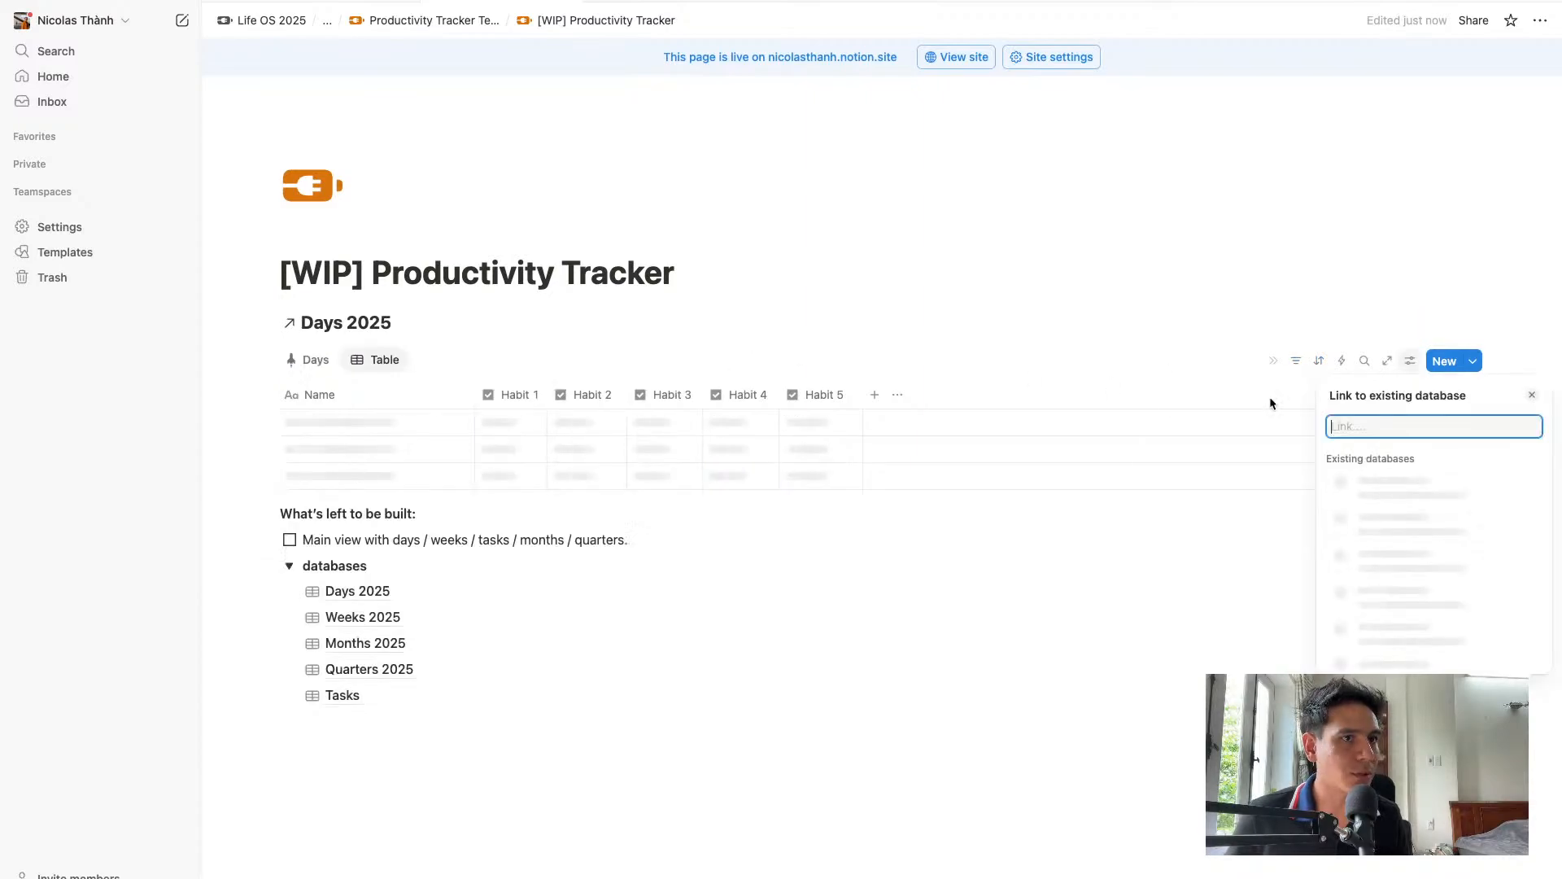
text(week)
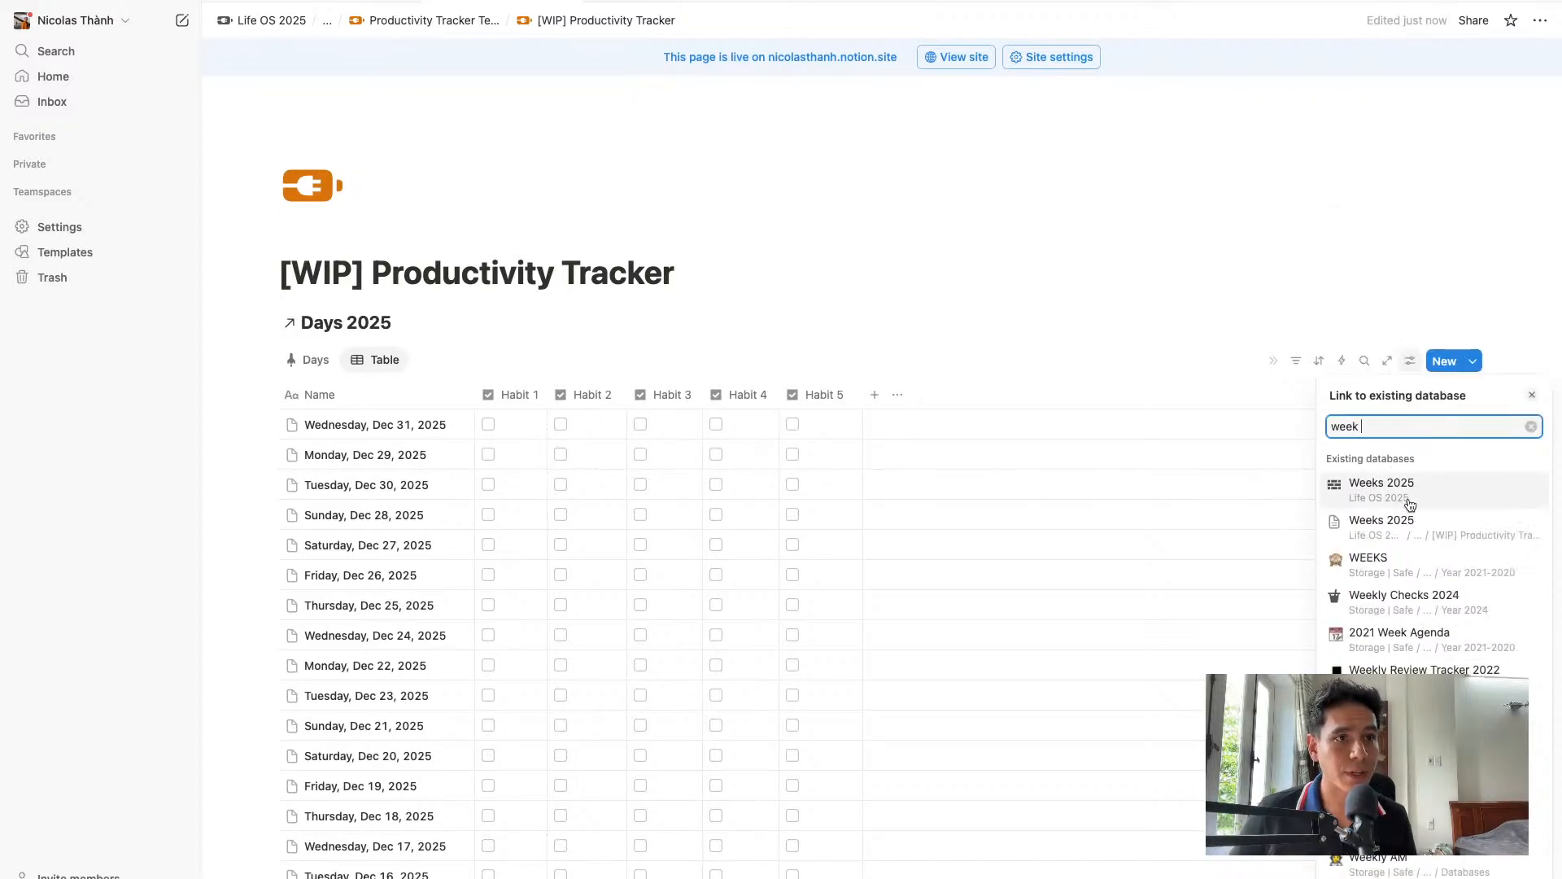
click(1420, 529)
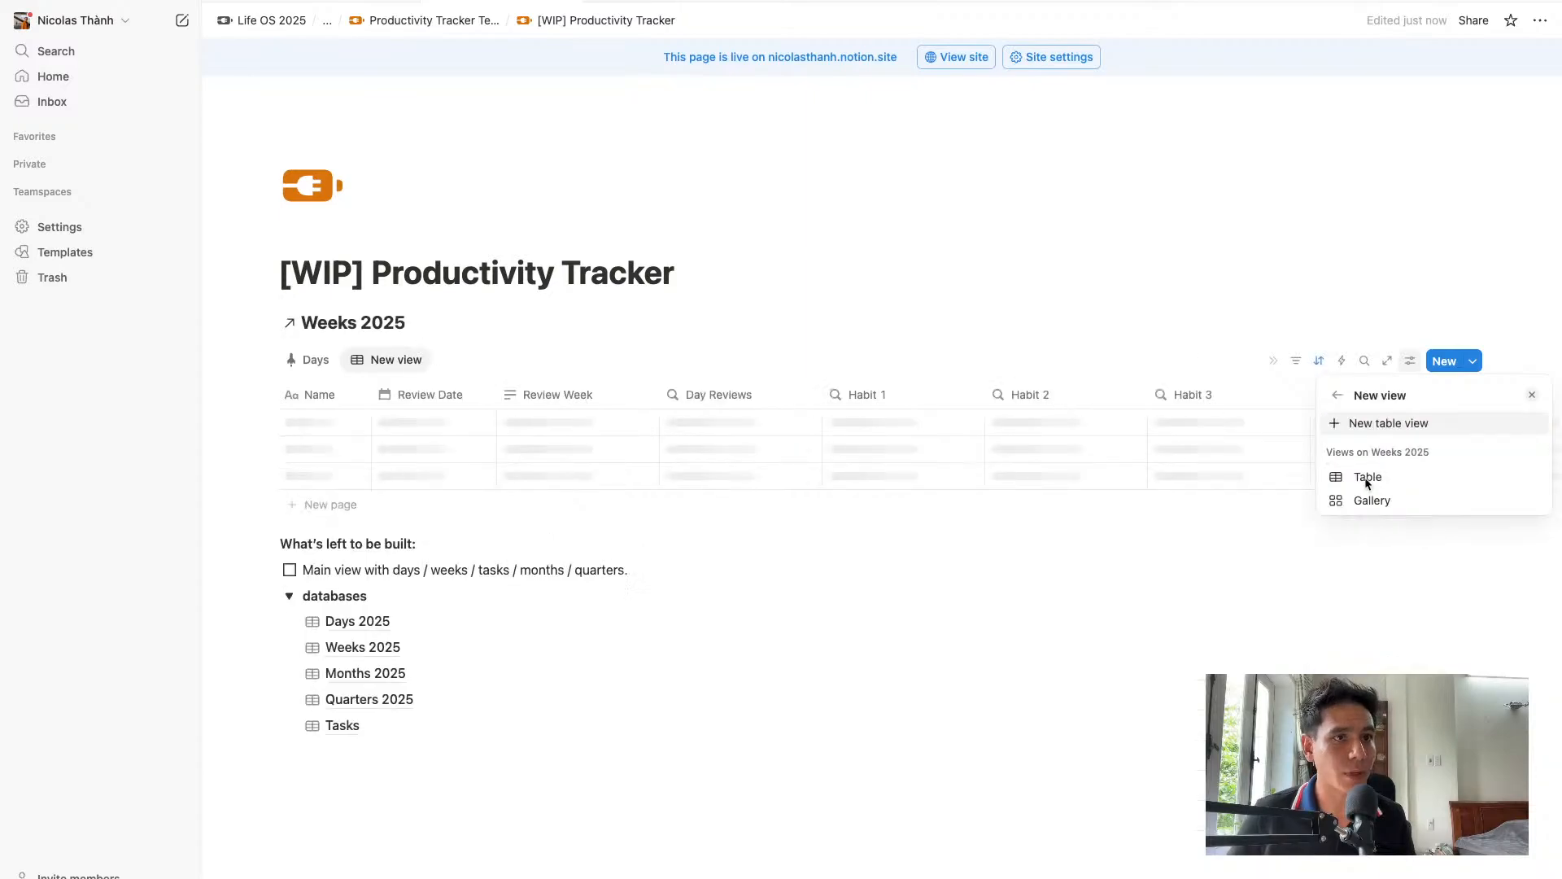
click(1393, 424)
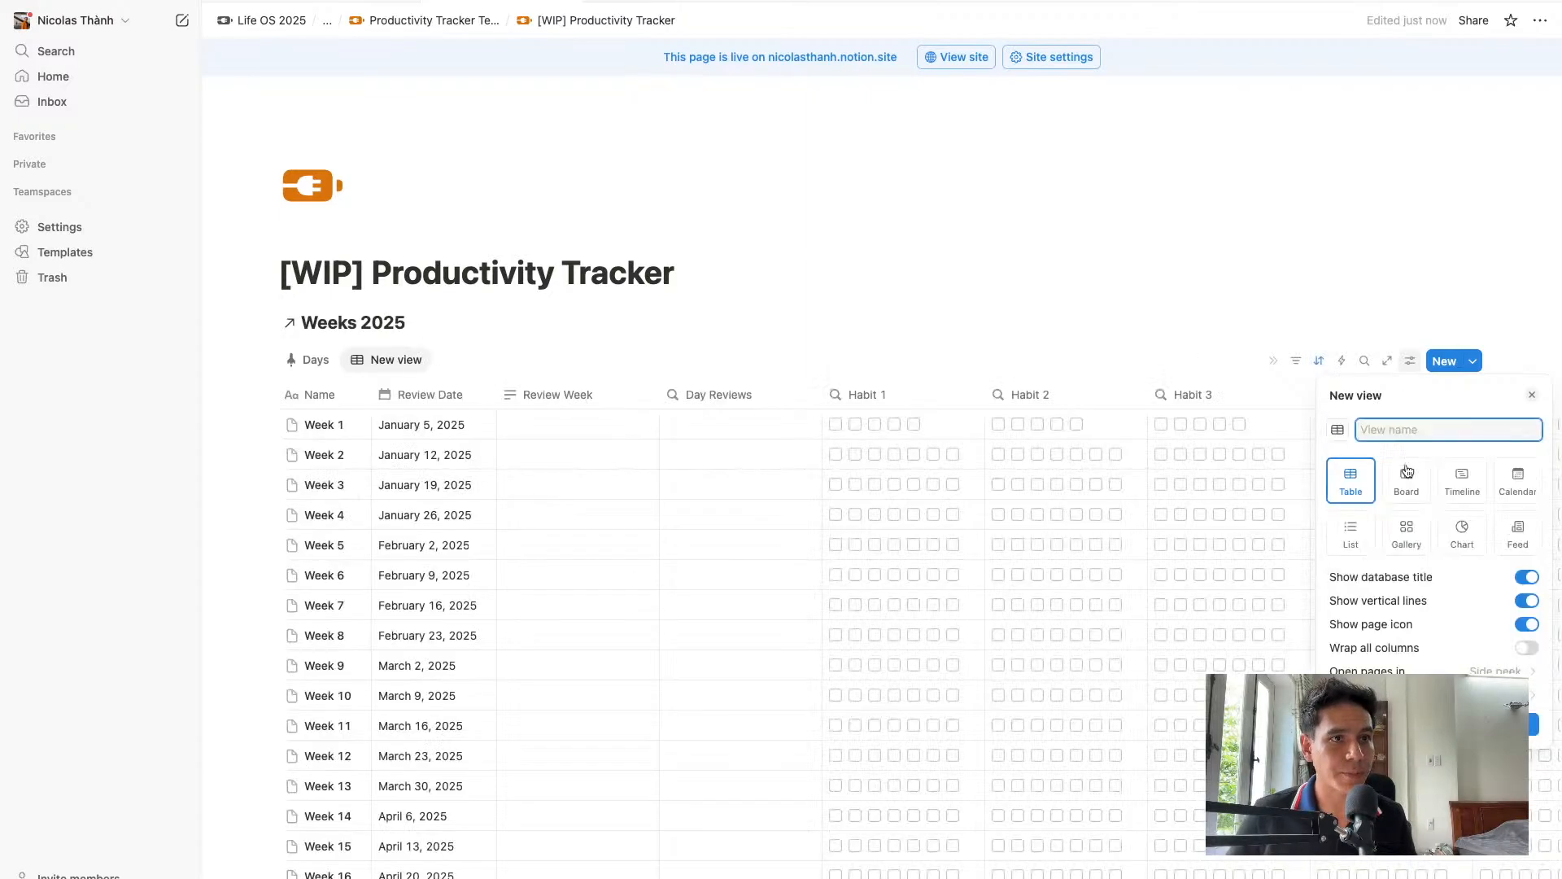
text(Weeks)
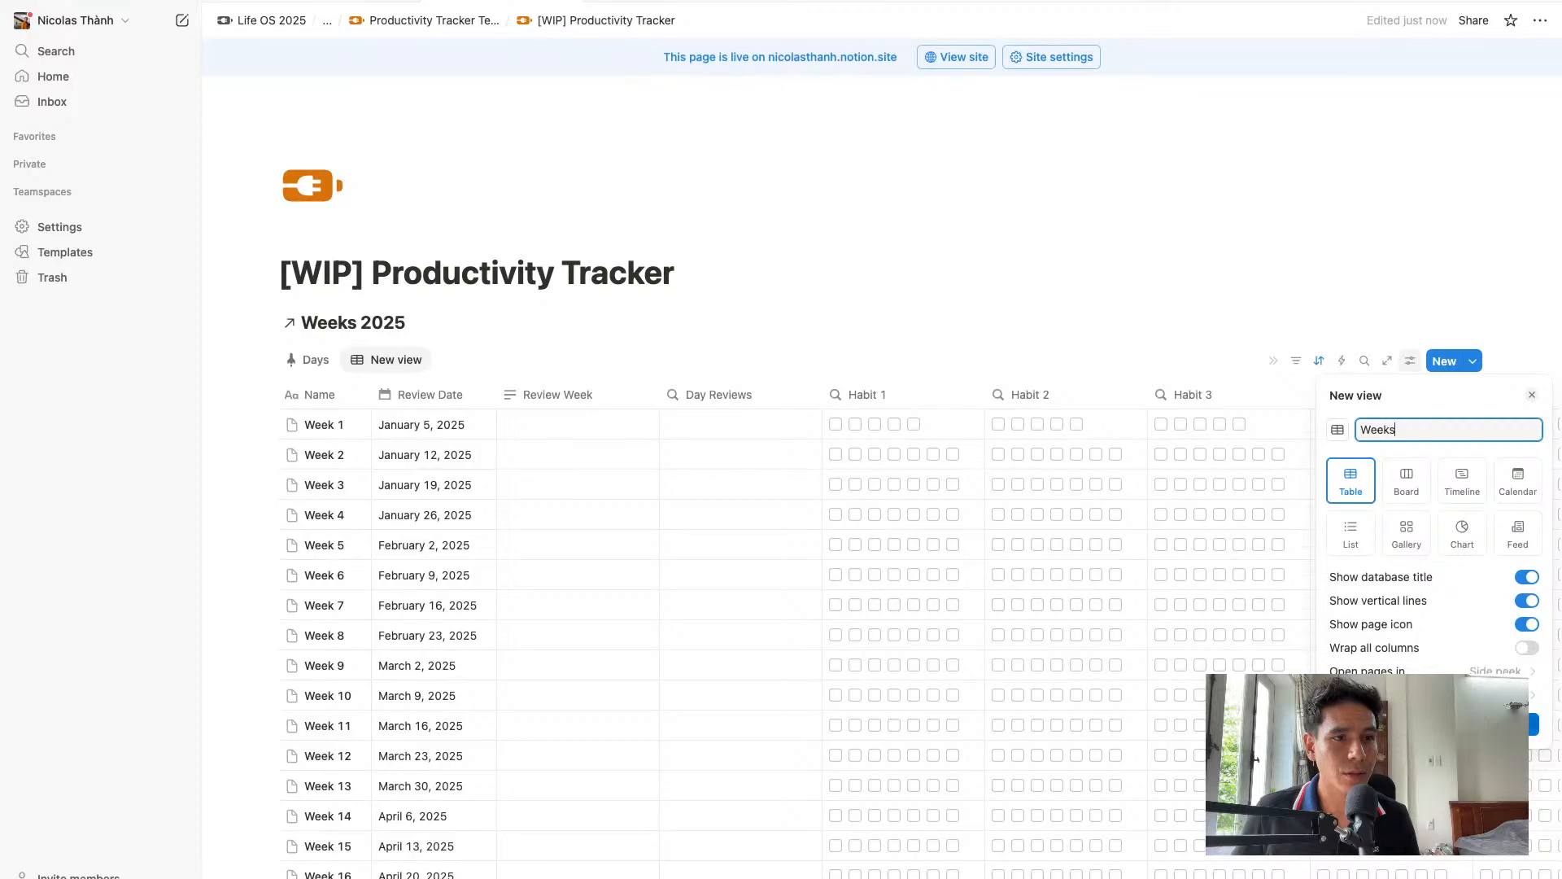
key(Return)
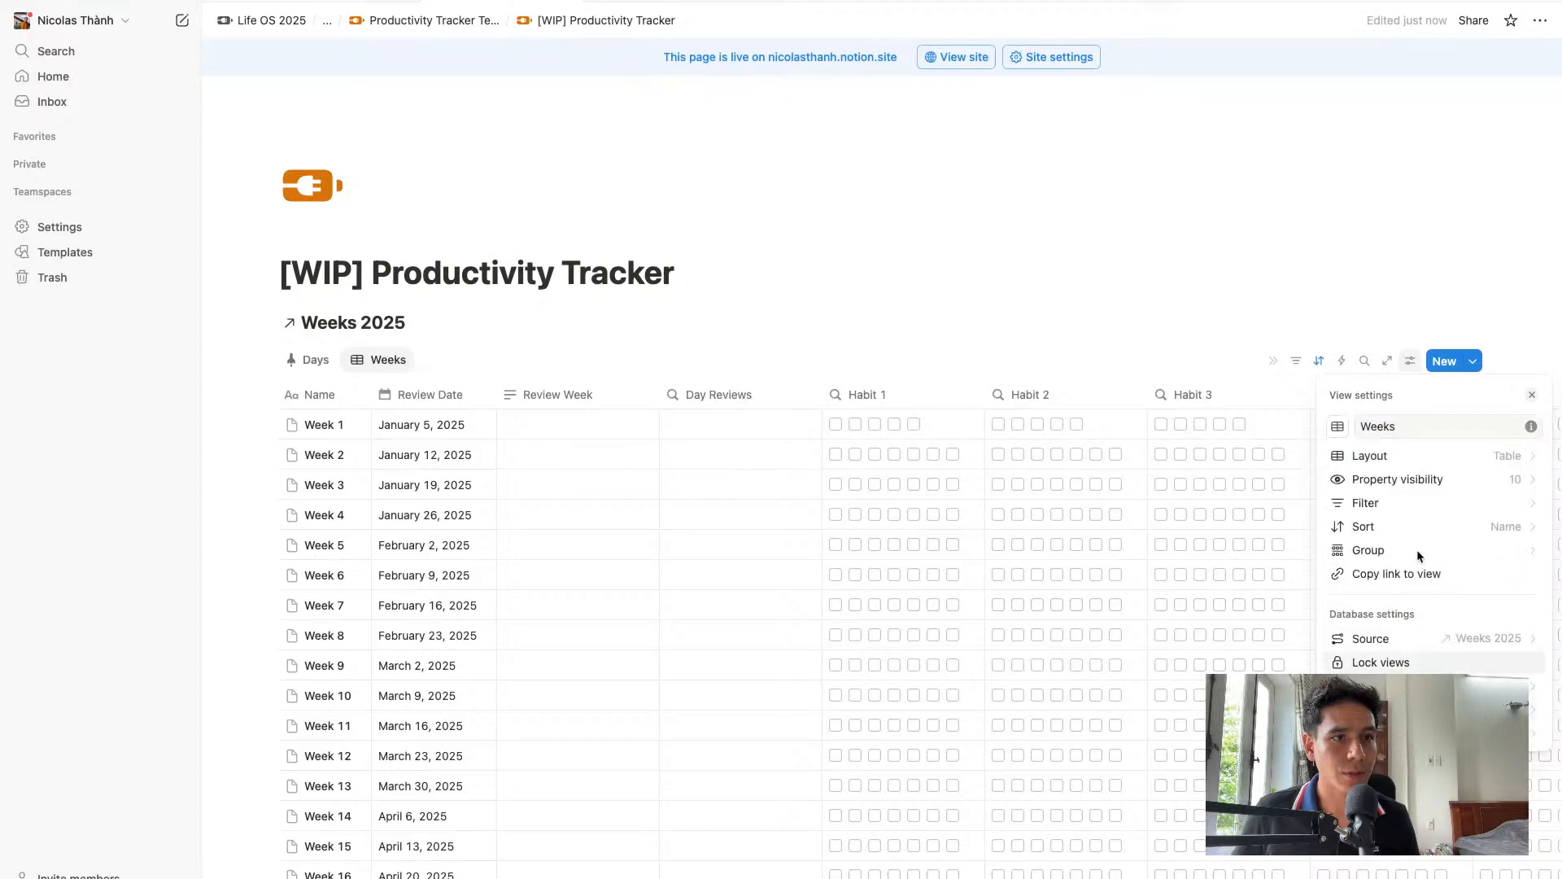
Hide the Review Date, Review Week, Day Reviews and Photo properties in the Weeks view
click(1418, 480)
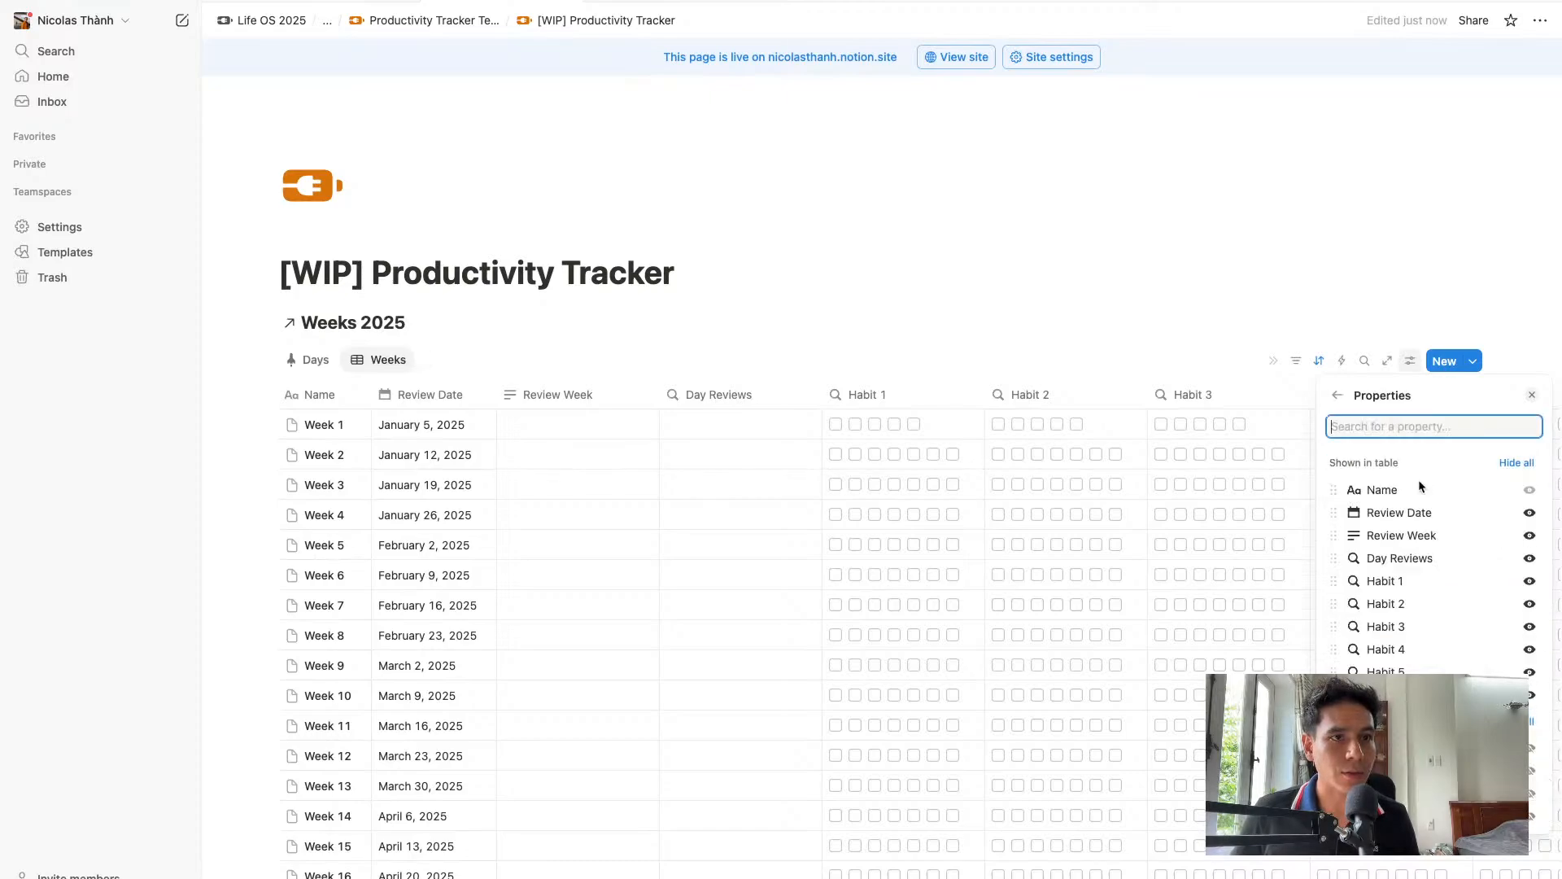
click(1530, 514)
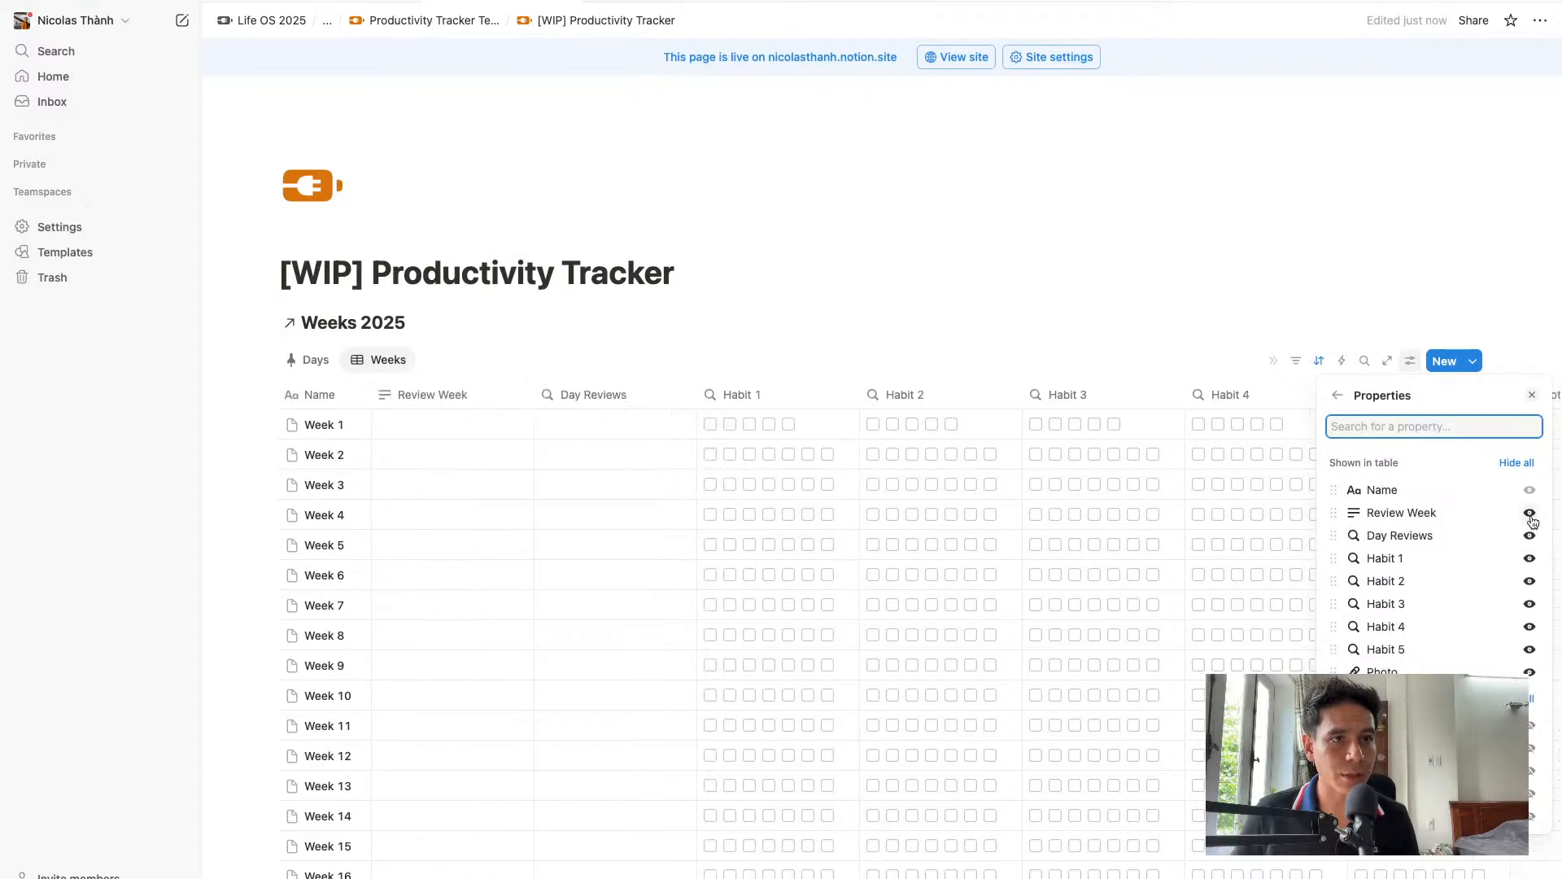
click(1530, 514)
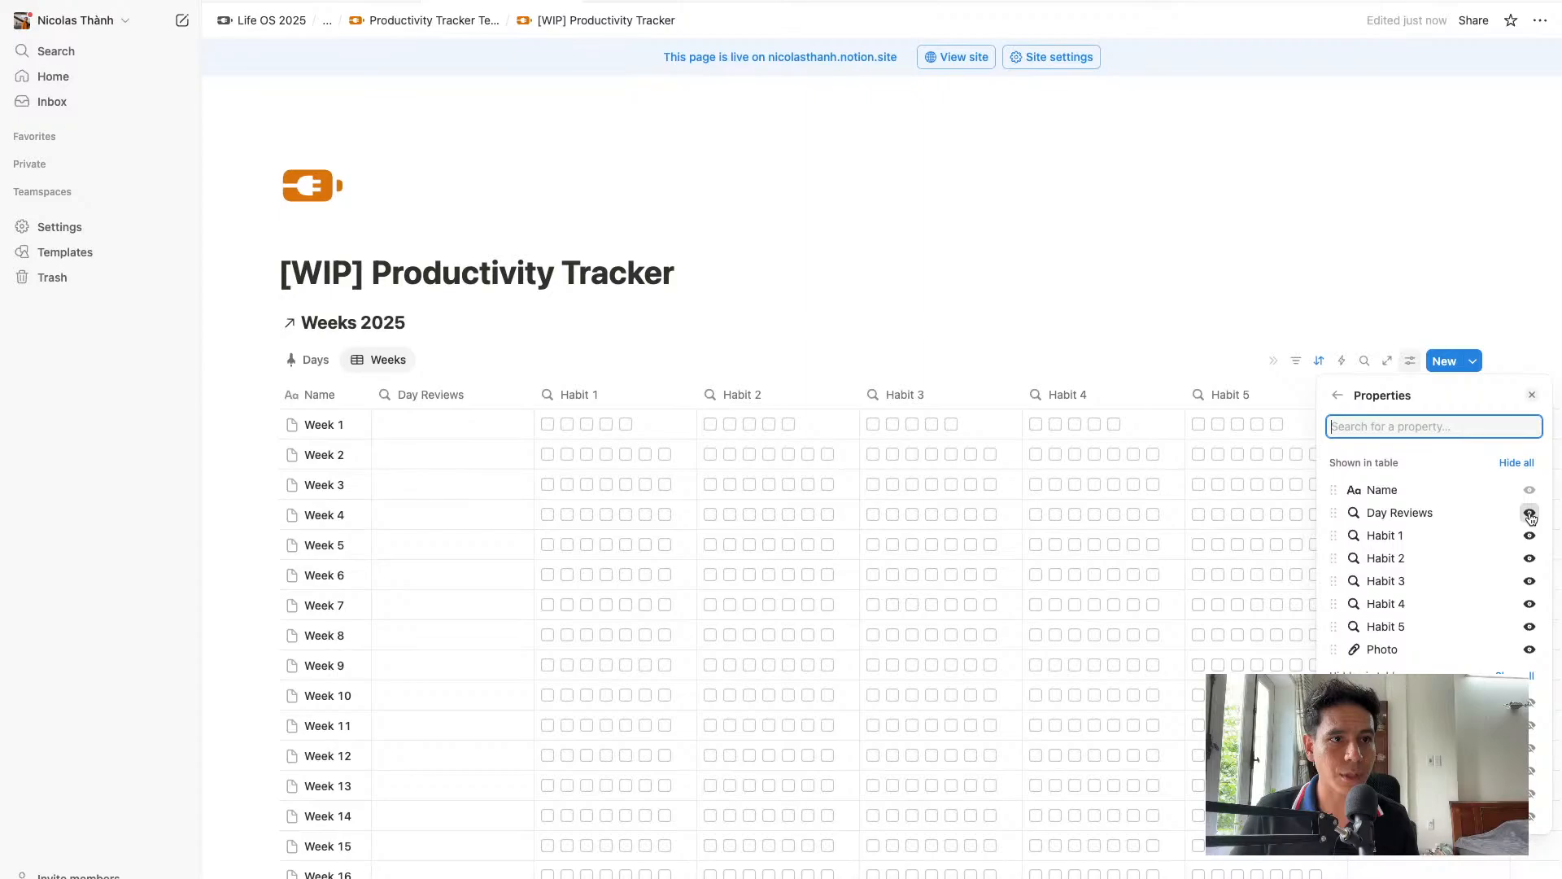
click(1530, 514)
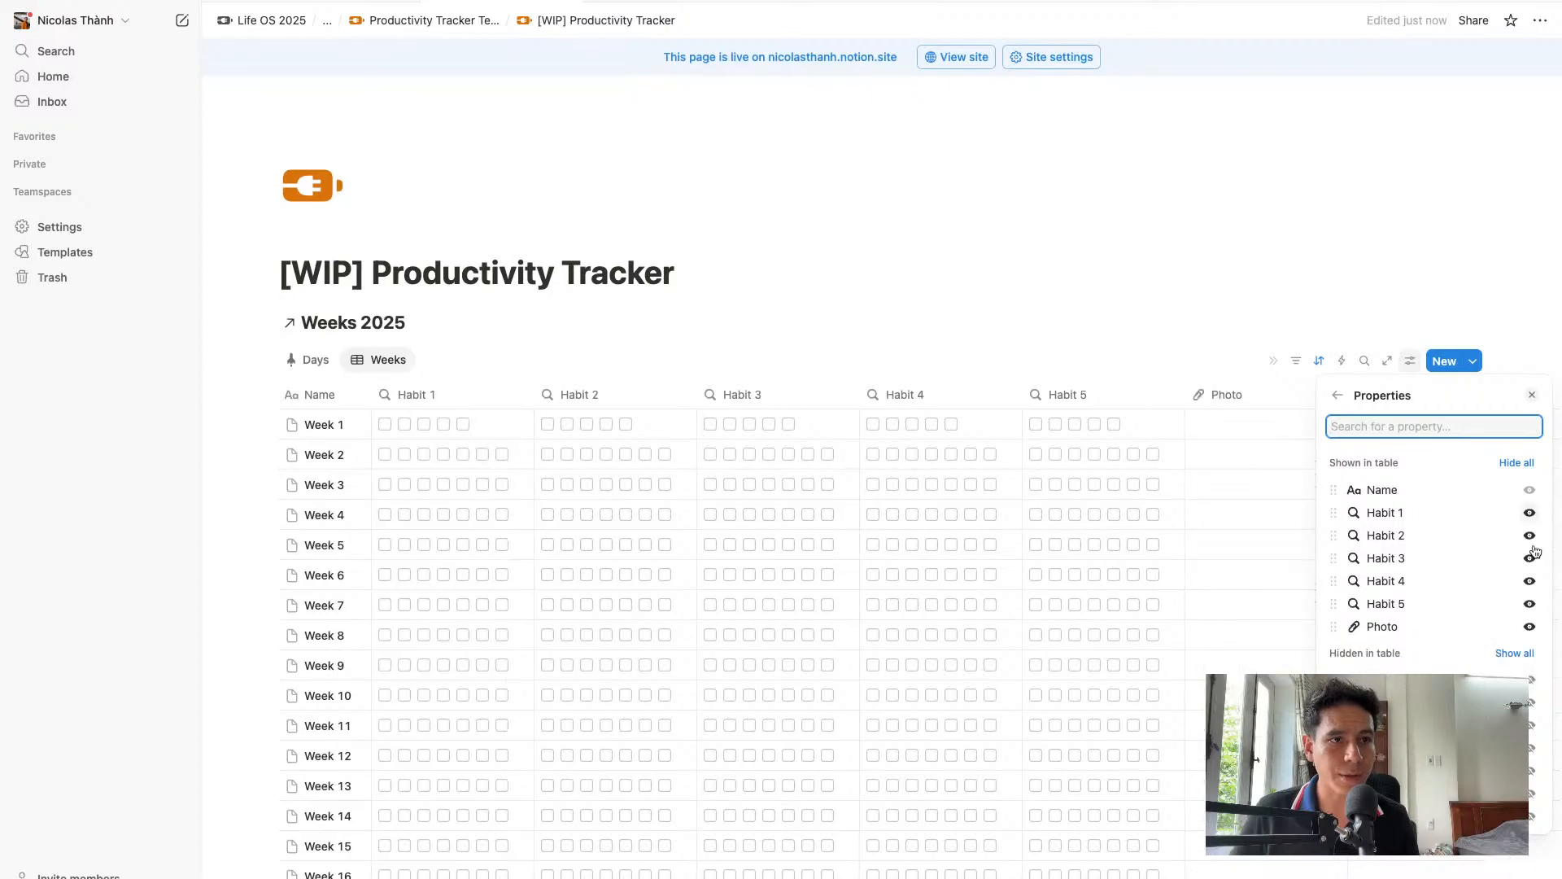
click(1530, 627)
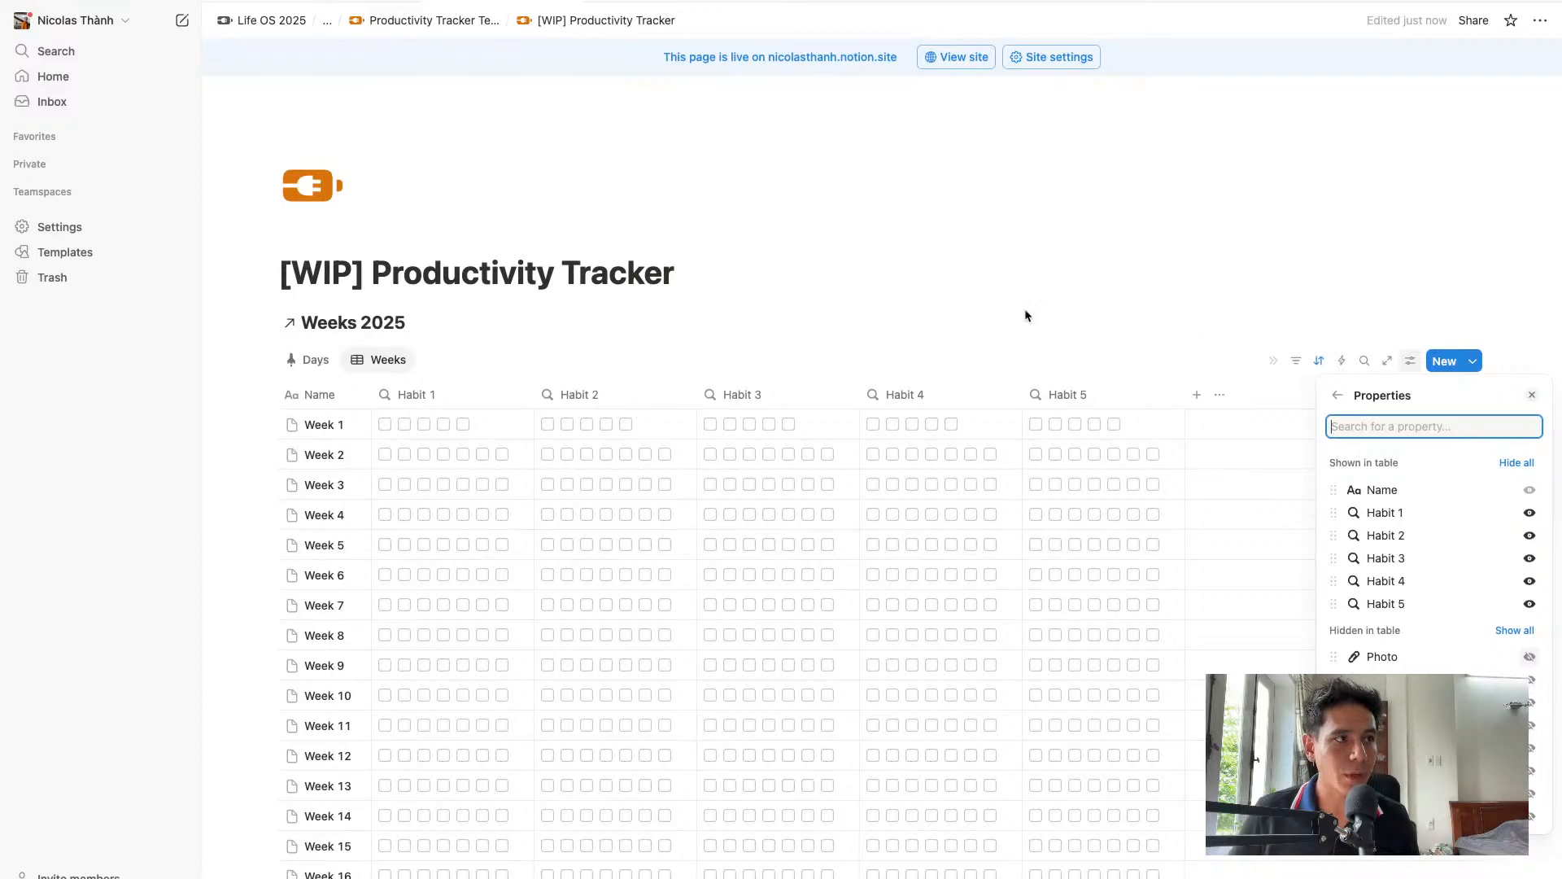
click(1175, 329)
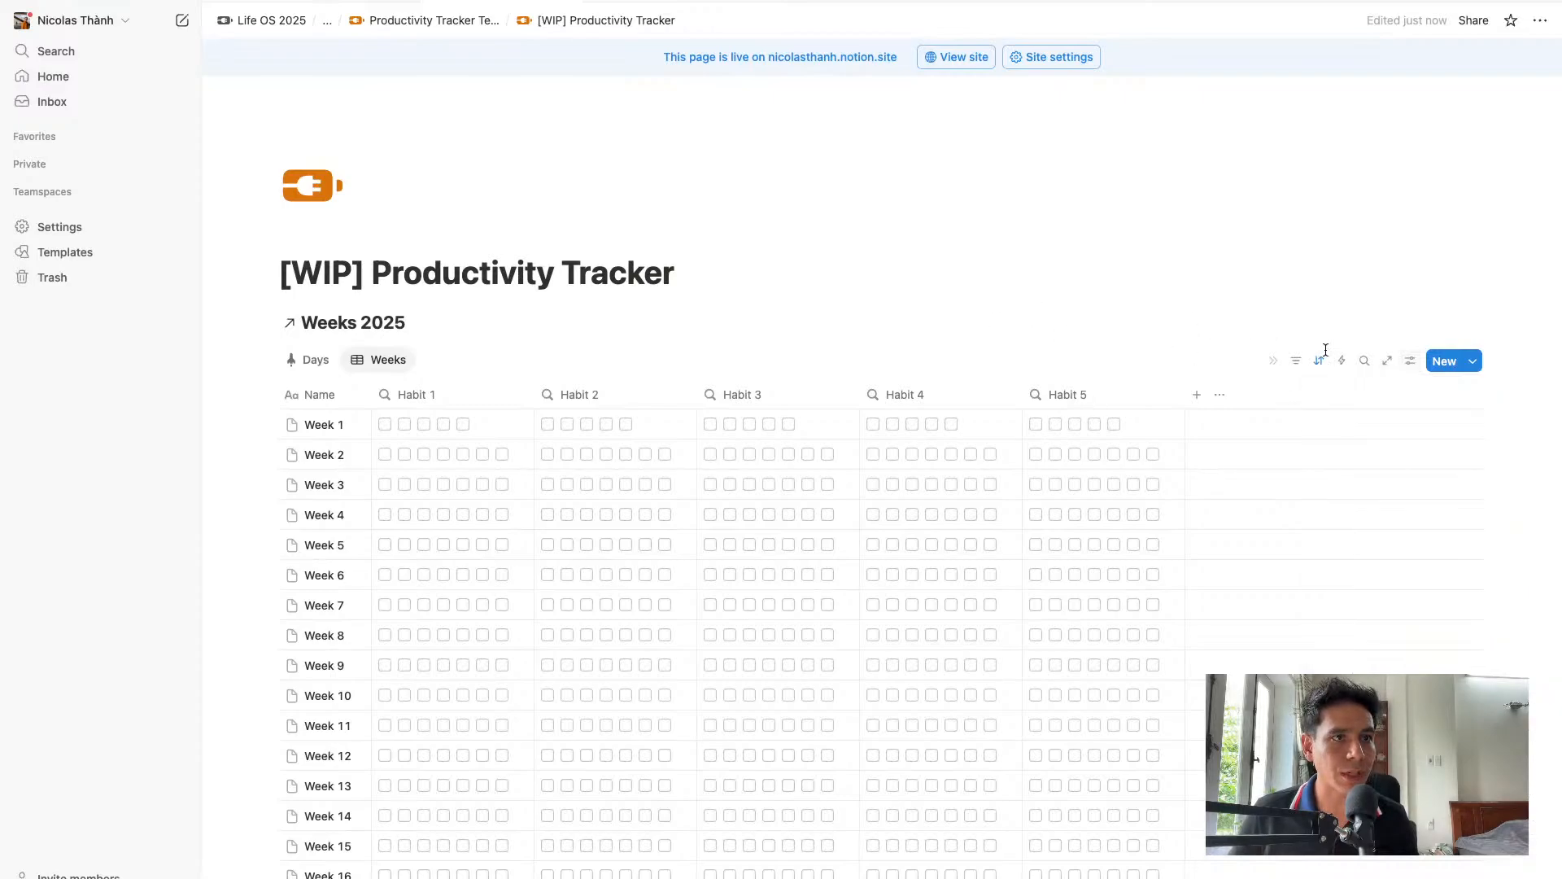
click(1296, 361)
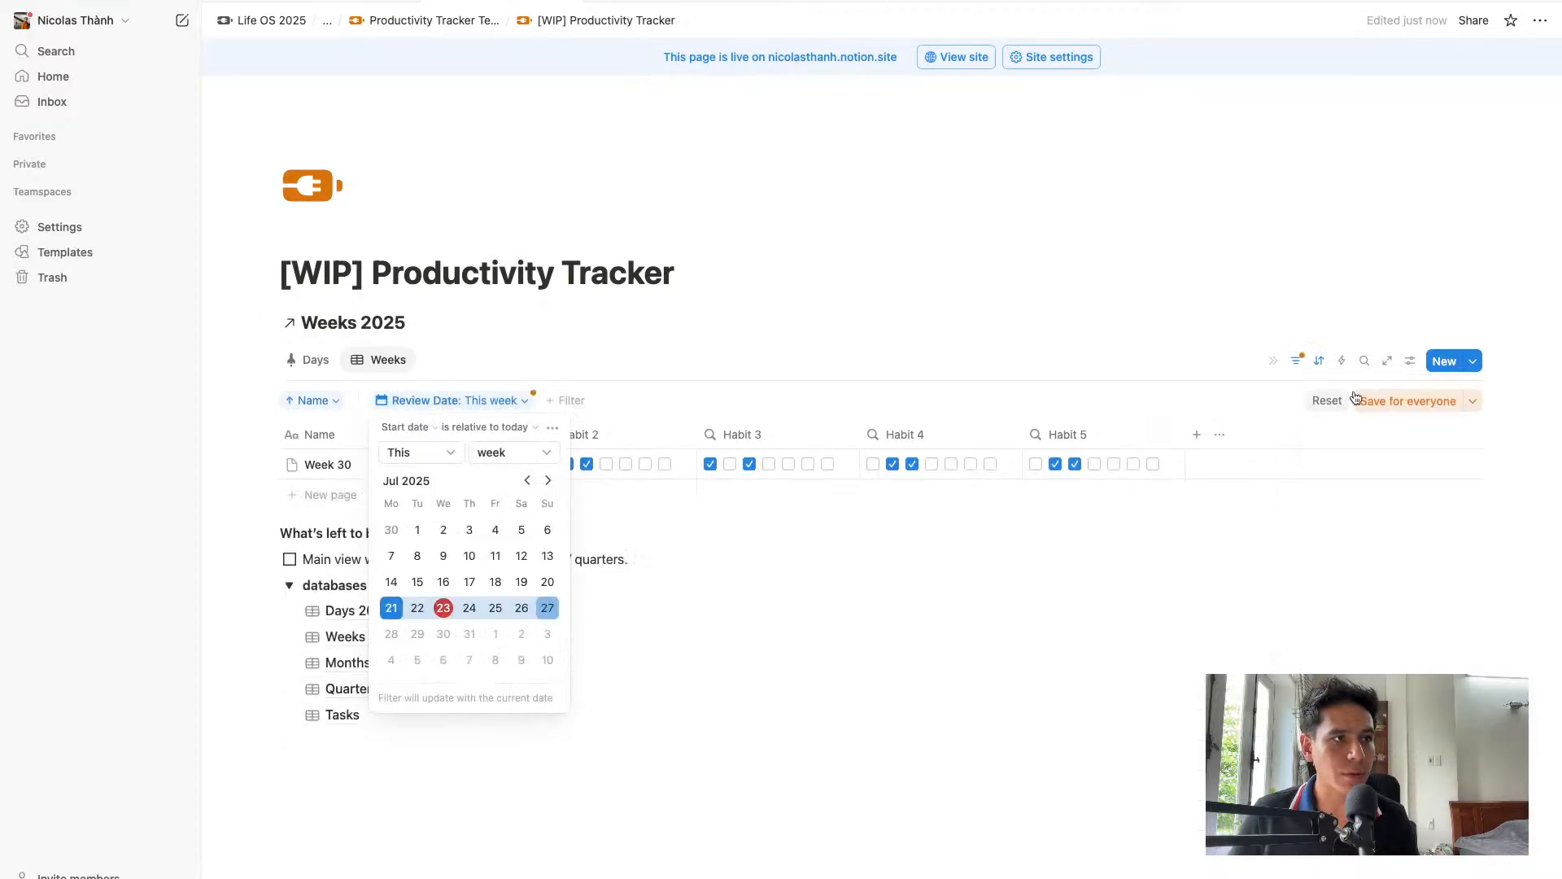
click(500, 427)
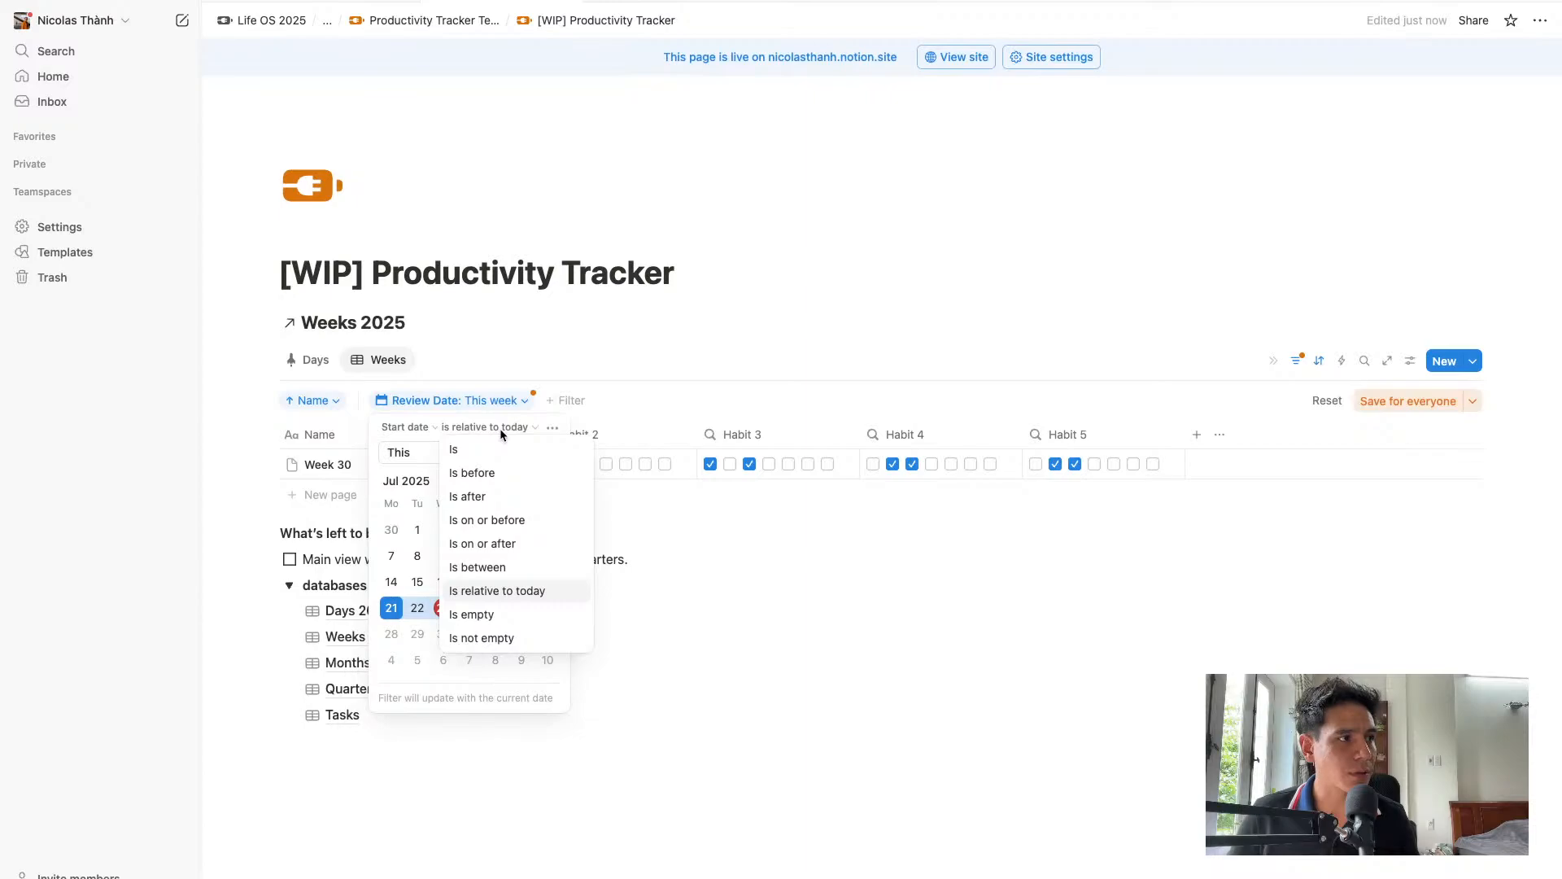
click(500, 428)
click(525, 400)
click(491, 400)
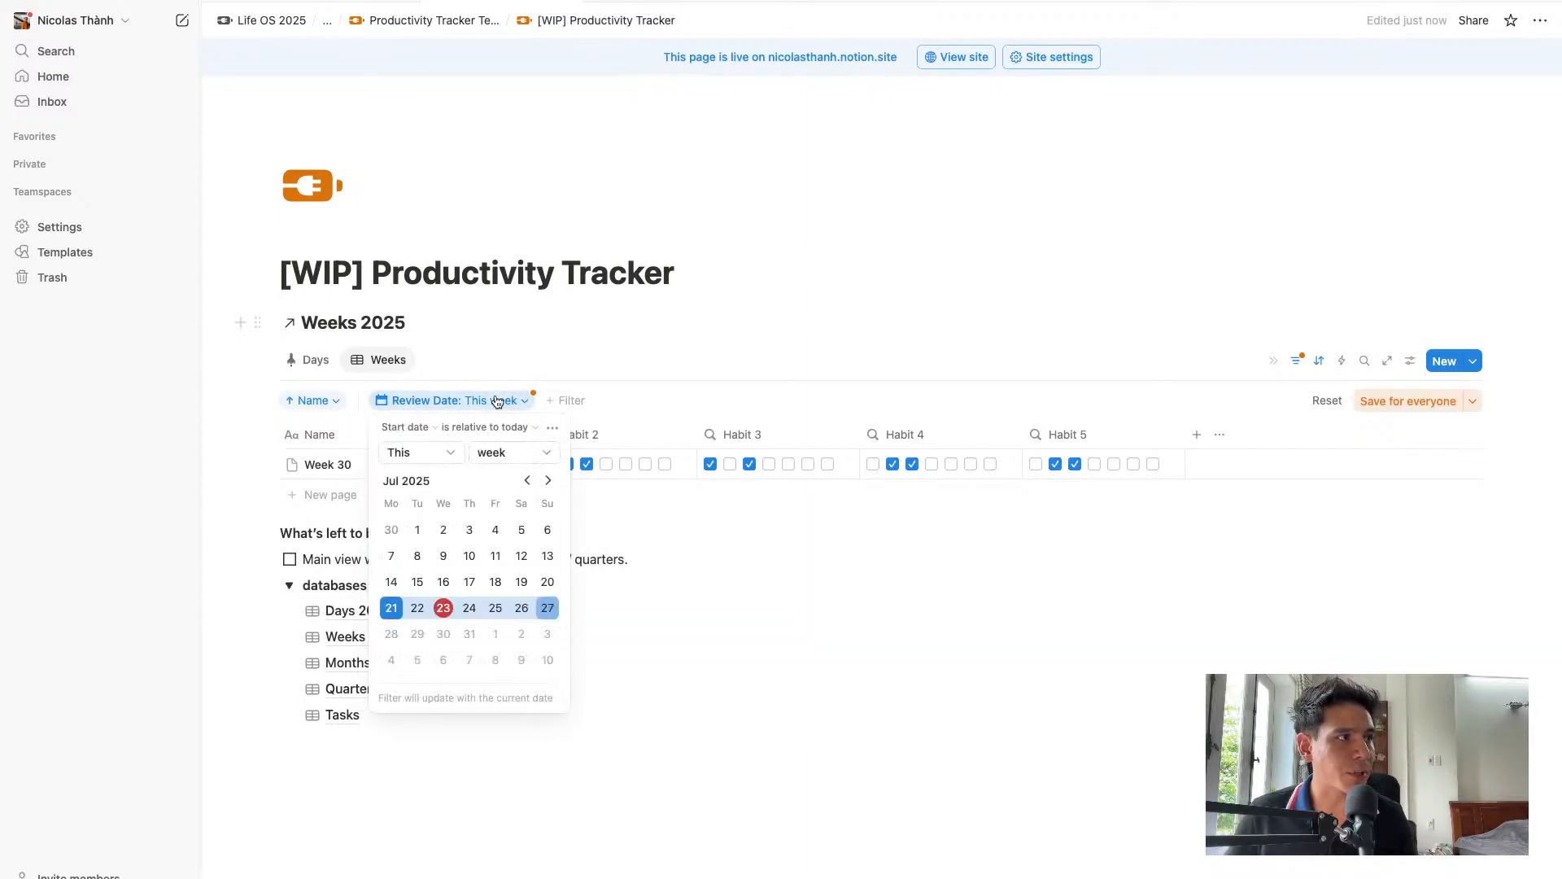
click(549, 430)
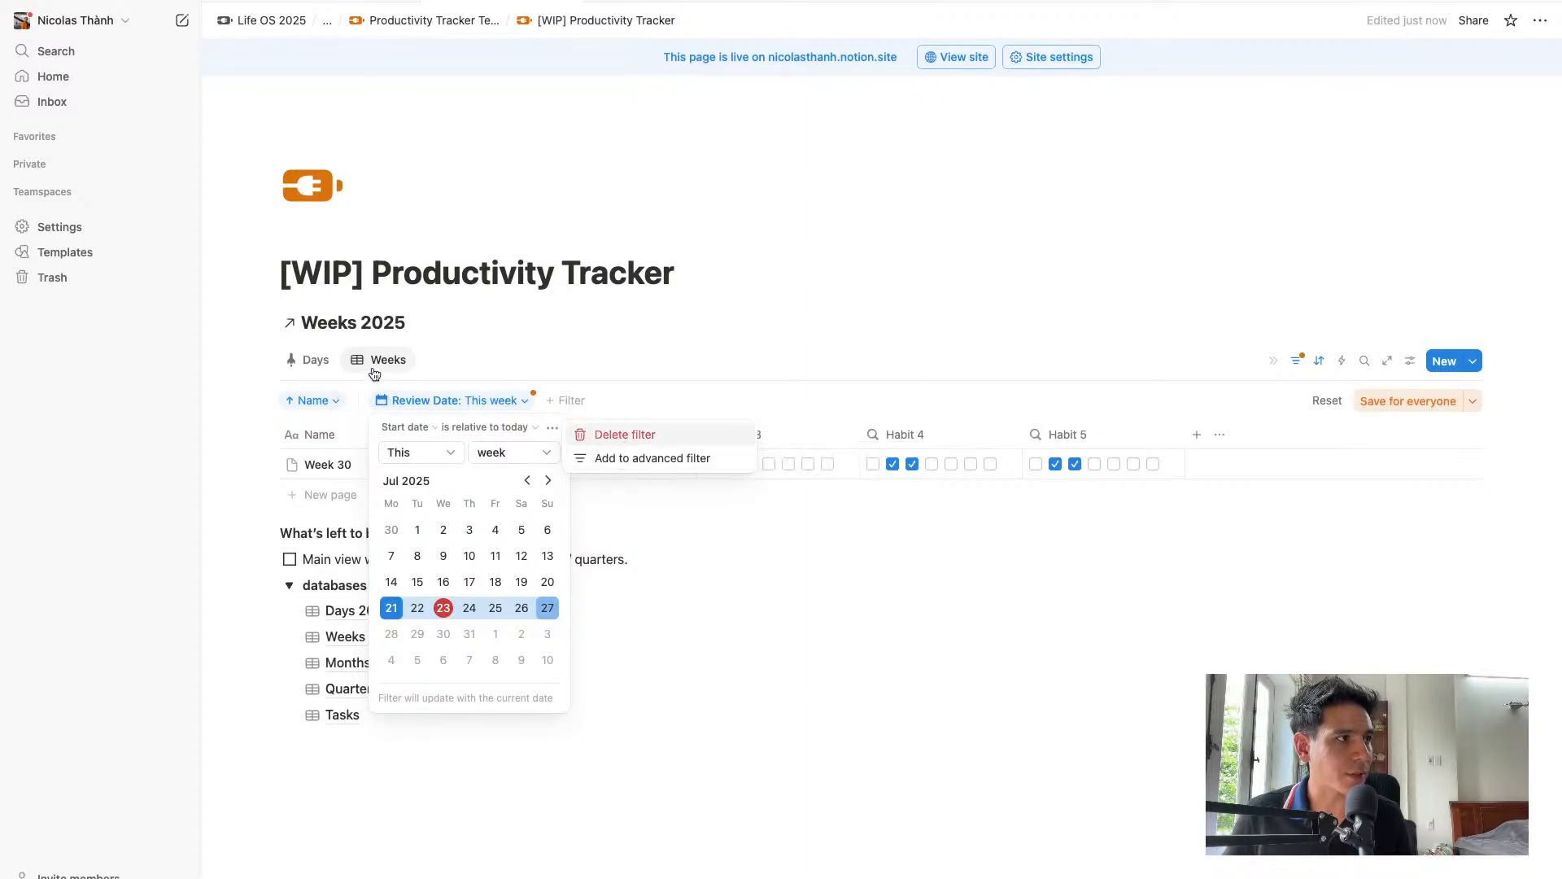
click(659, 442)
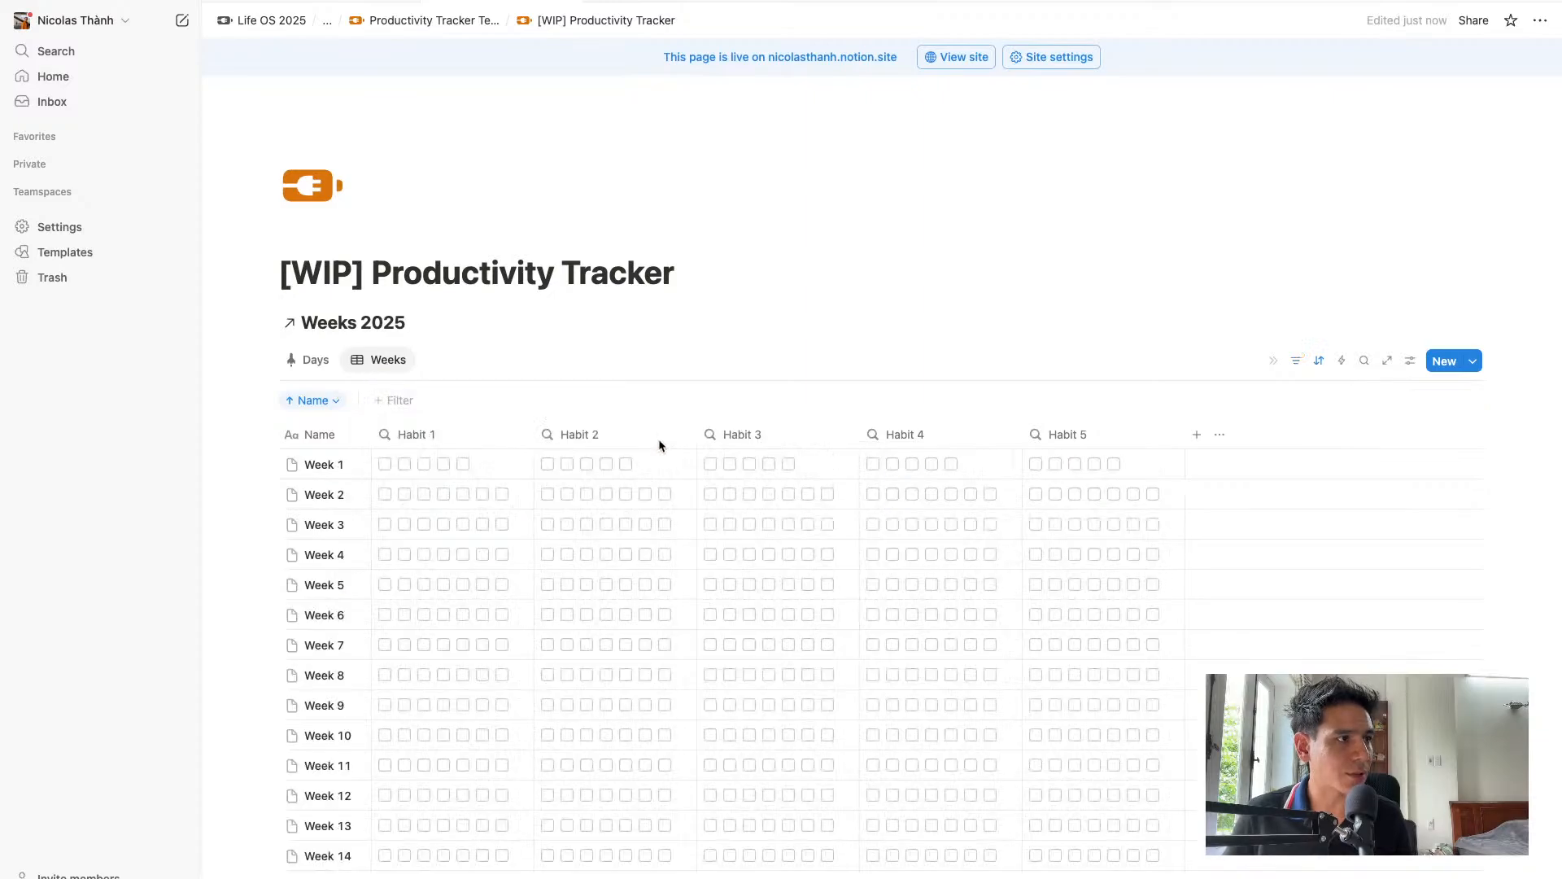
Change the Weeks view to a gallery layout with Photo as the card preview
click(388, 365)
click(414, 415)
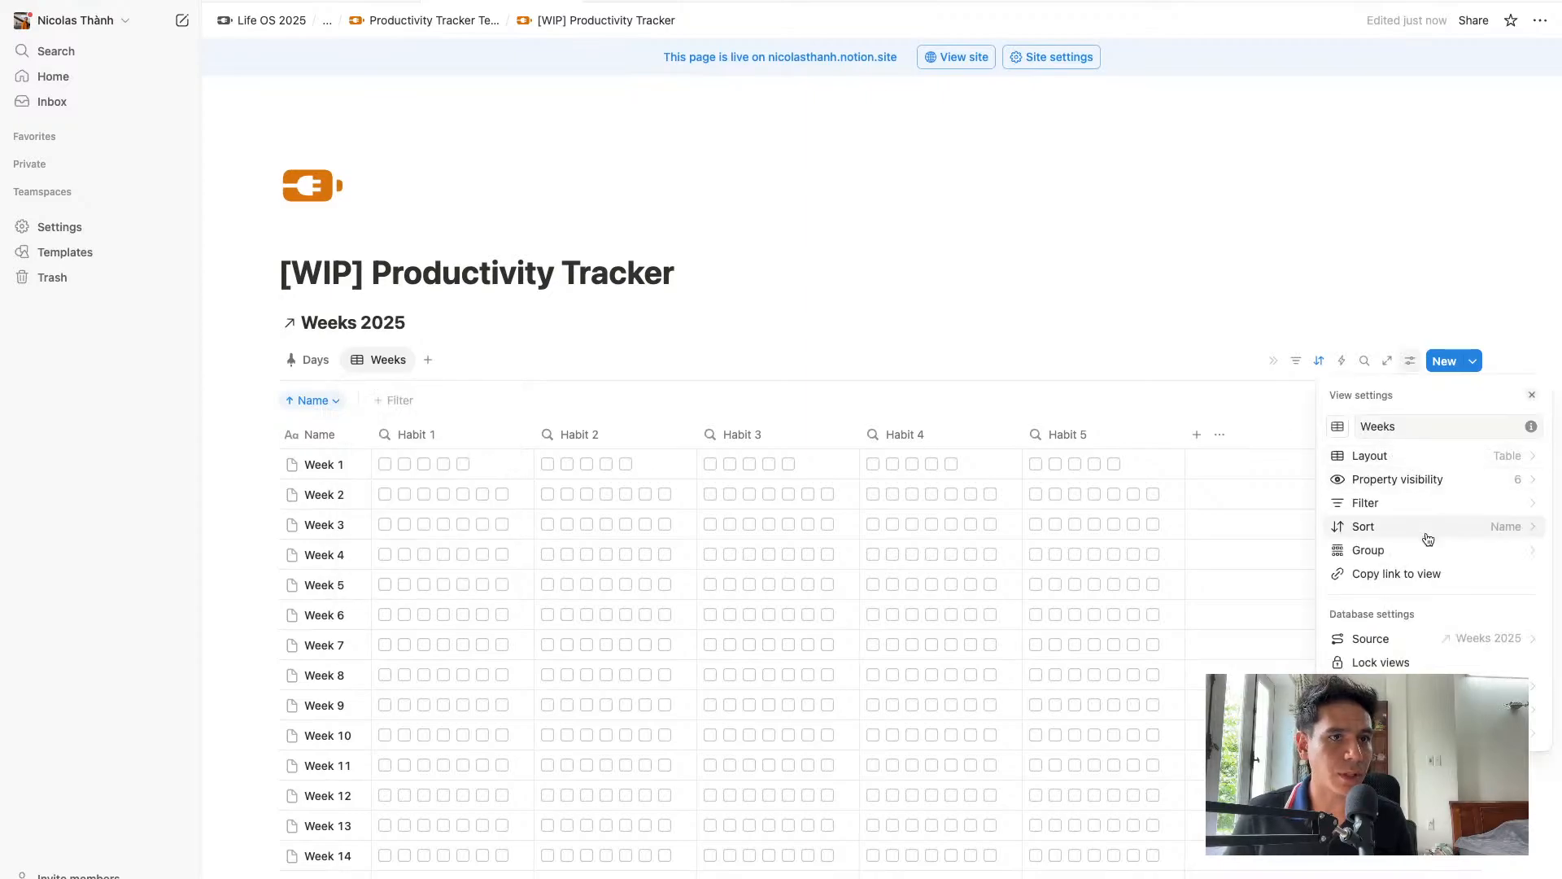
click(1419, 457)
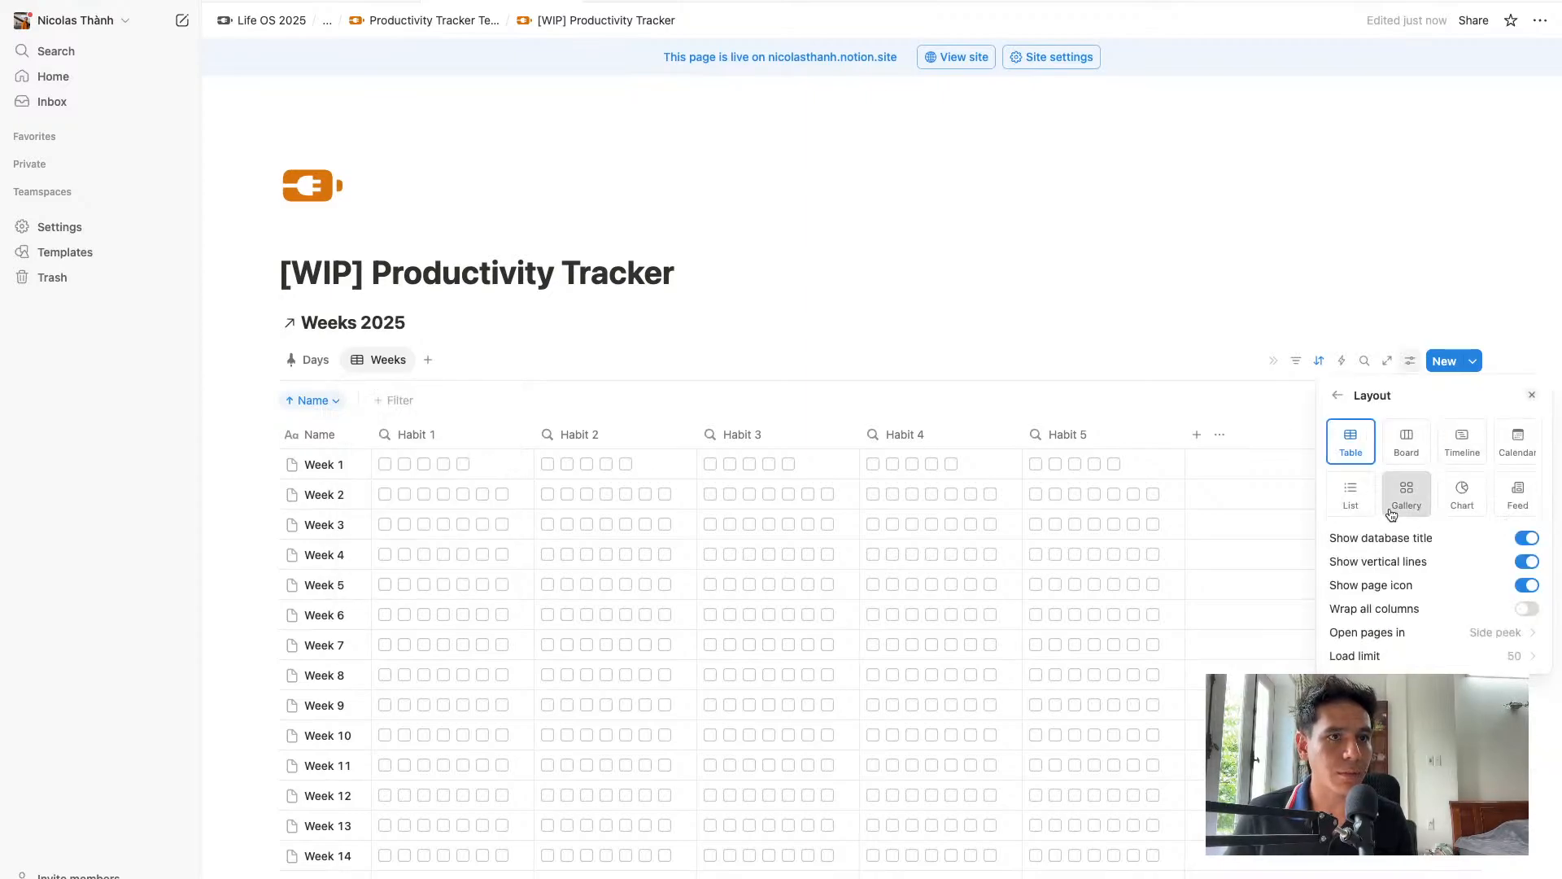
click(1405, 495)
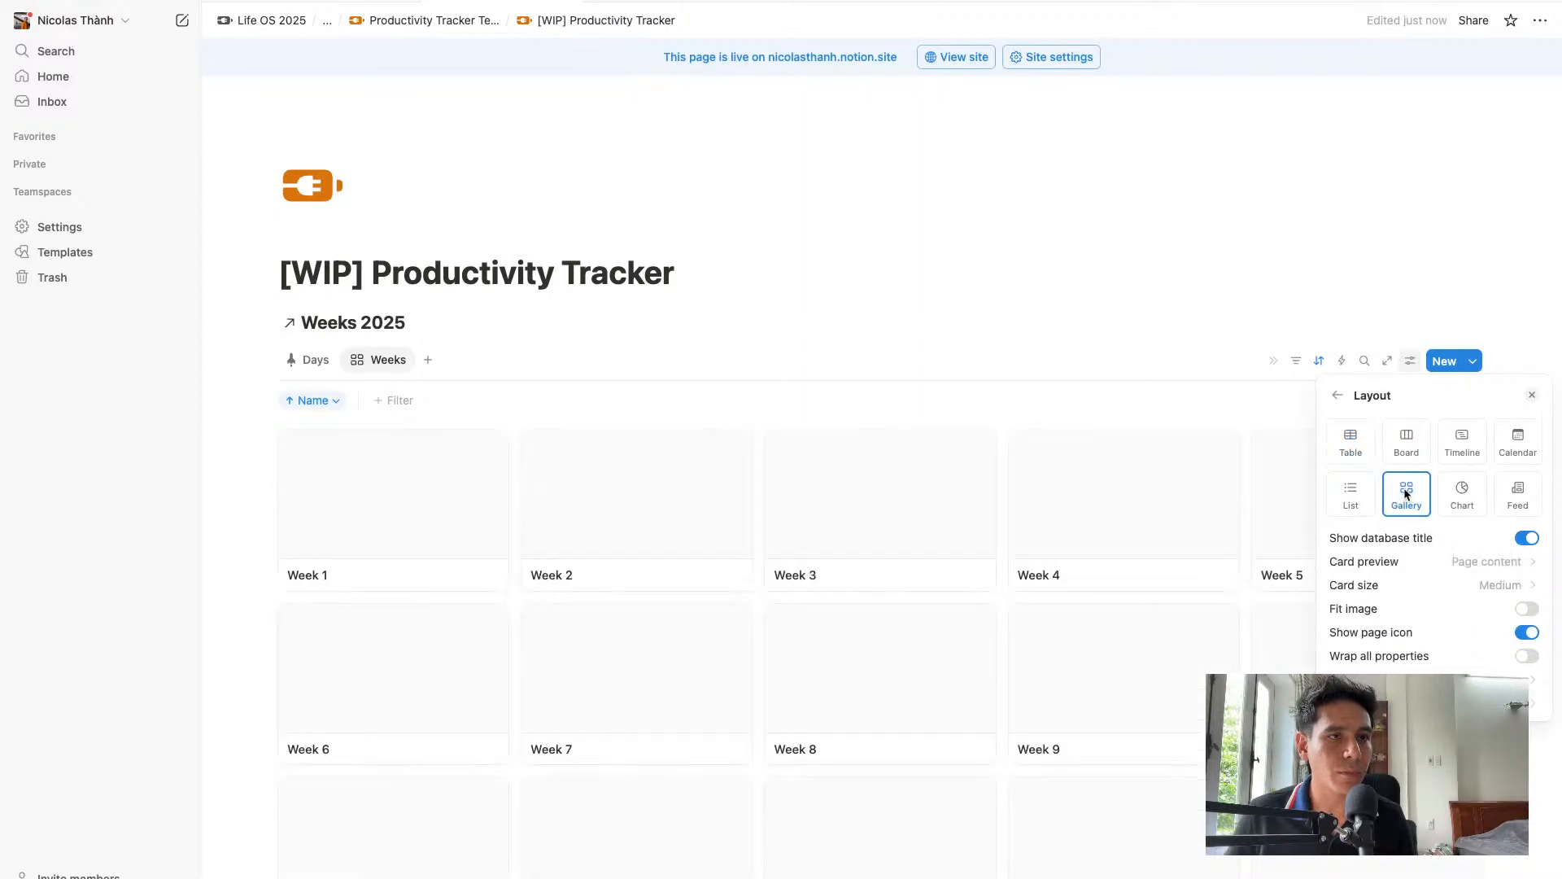
click(1480, 561)
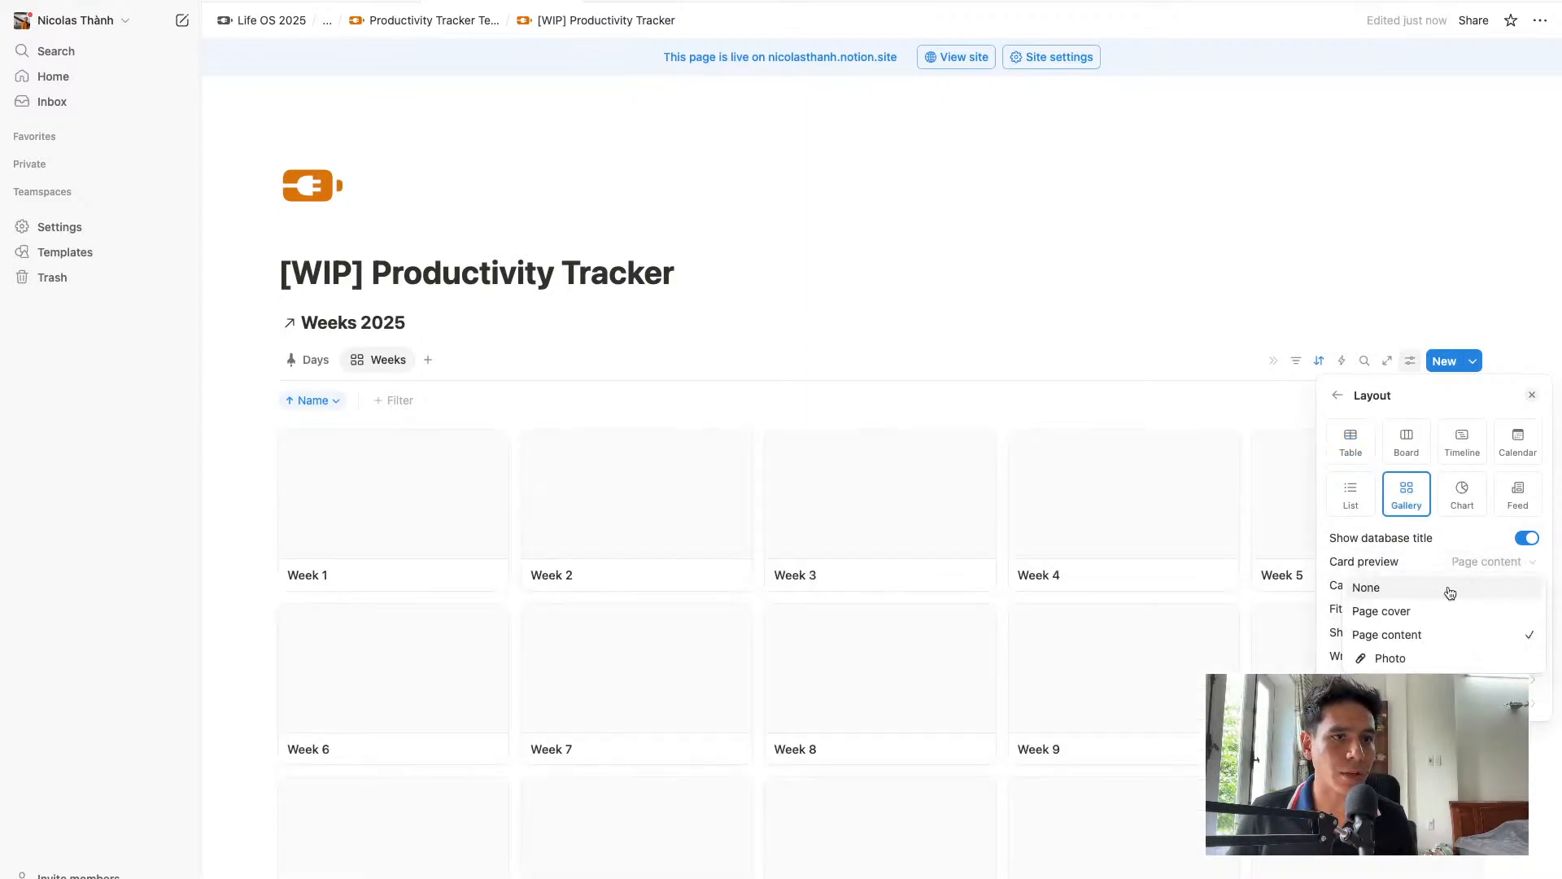
click(1407, 657)
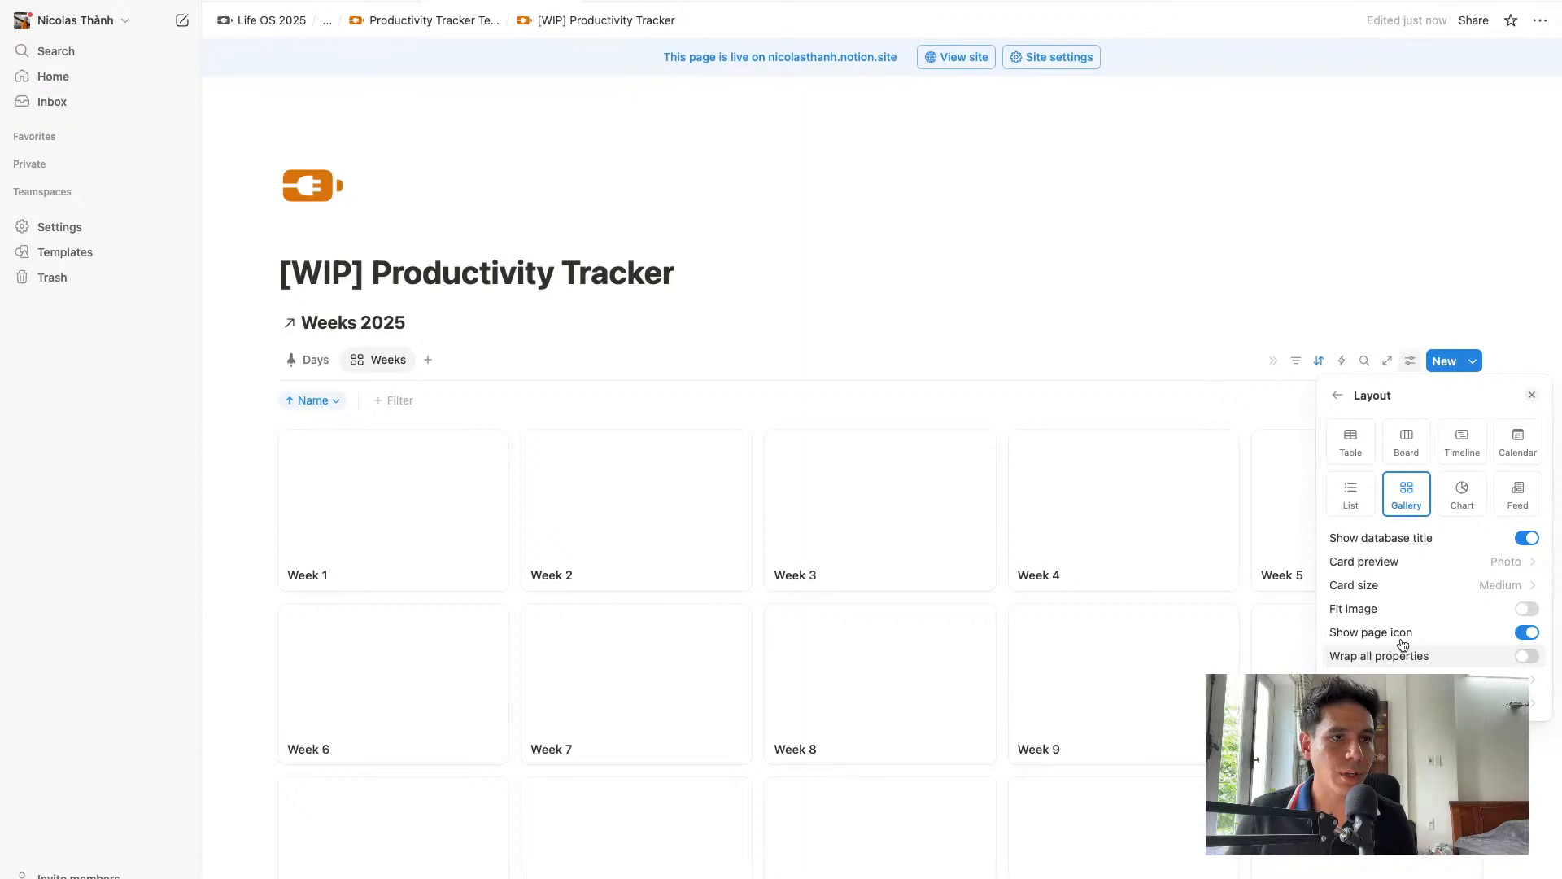
Show the Review Date property on the cards of the Weeks gallery view
click(1212, 364)
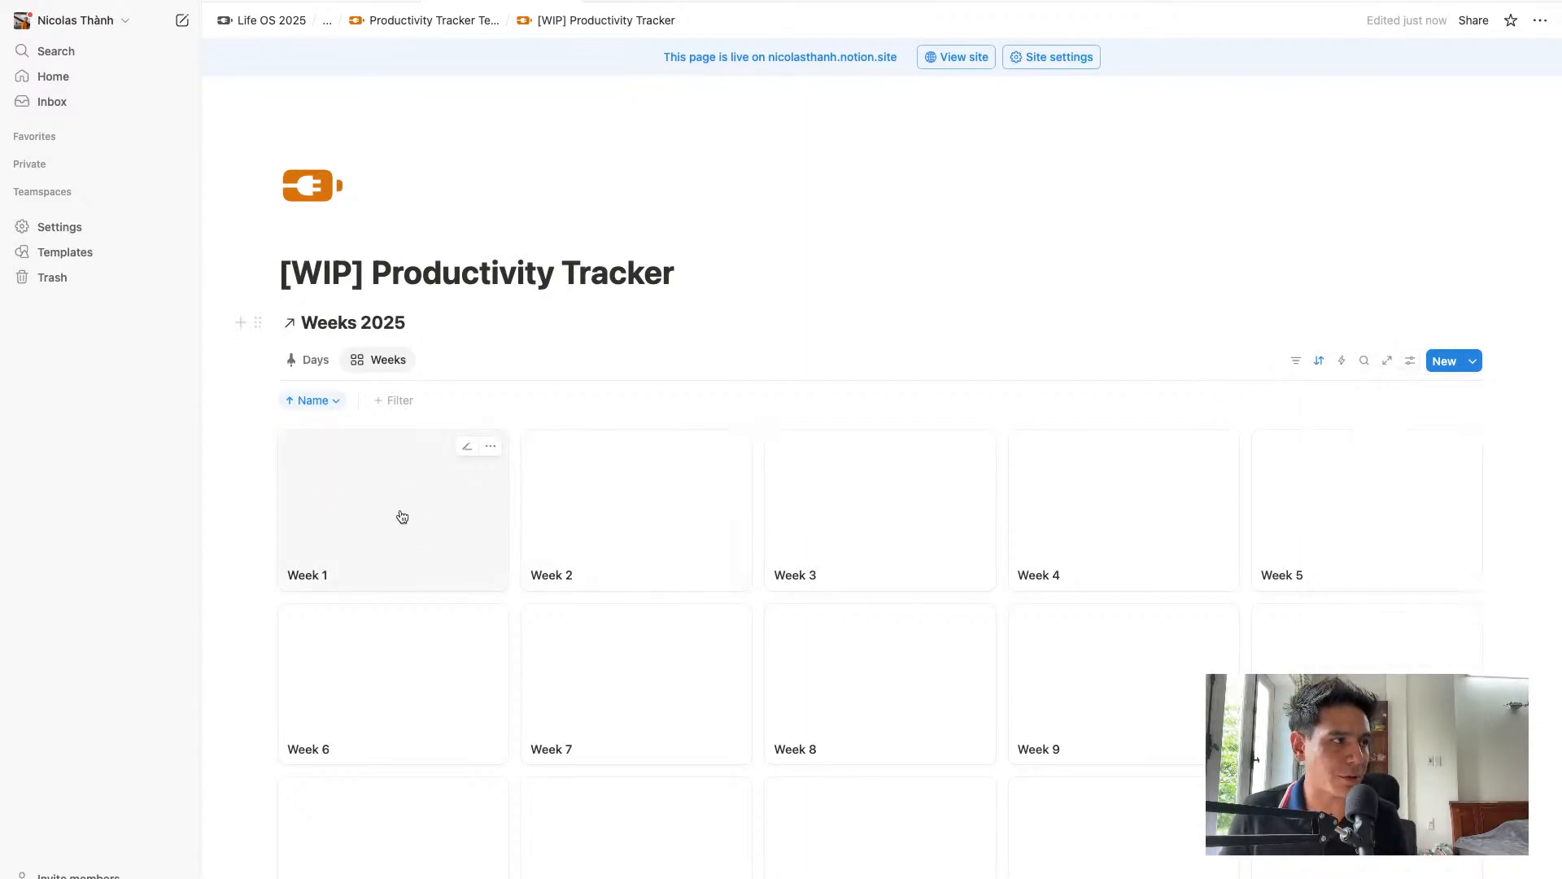
scroll(560, 551, down, 6)
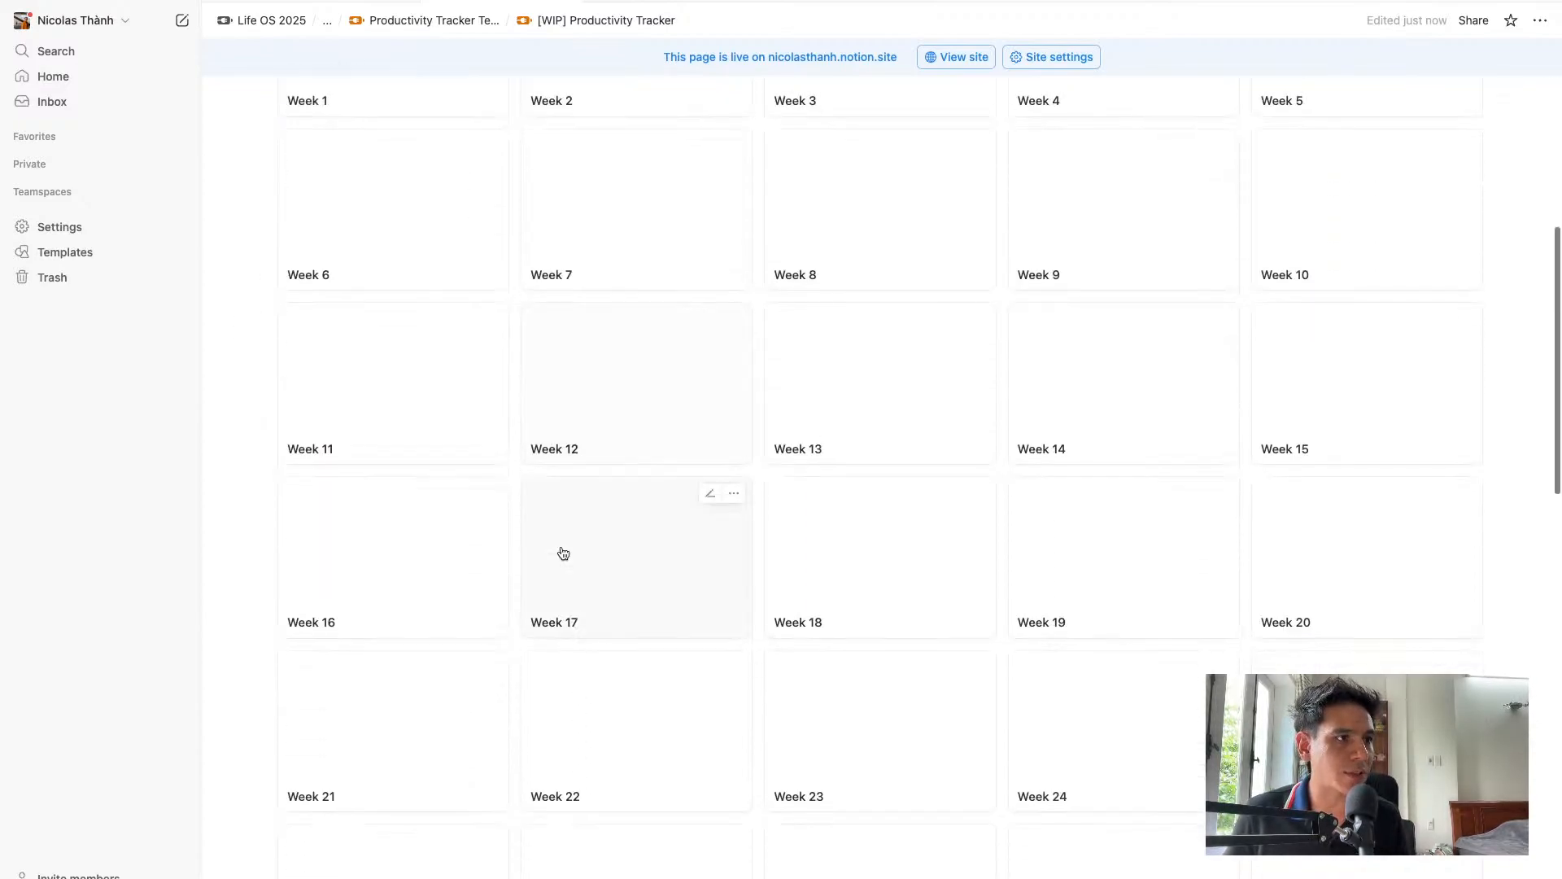
scroll(1131, 577, up, 6)
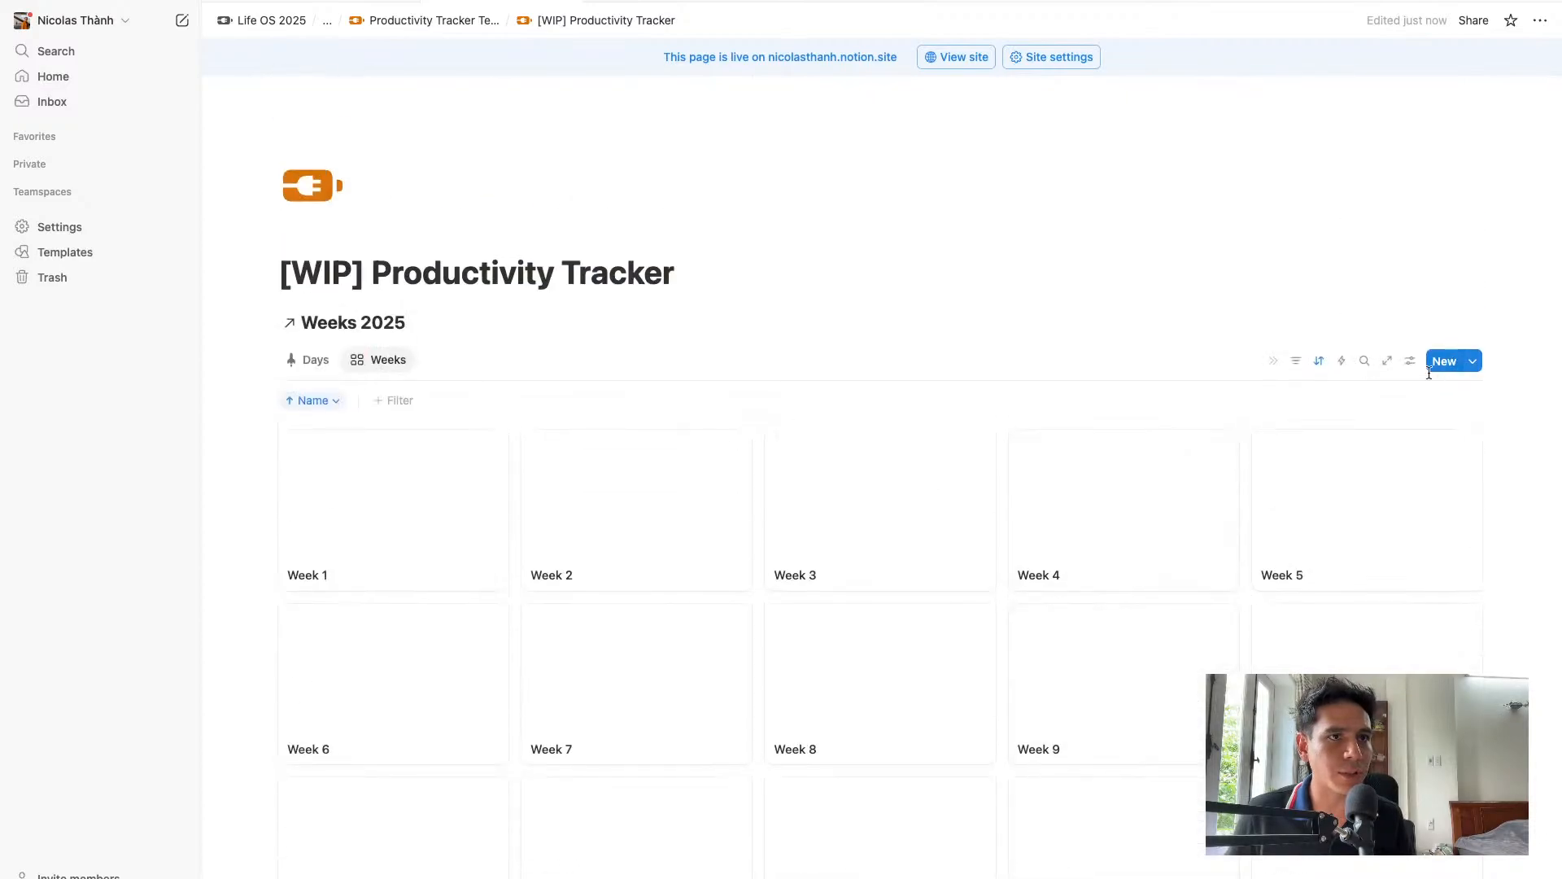
click(1411, 360)
click(1407, 480)
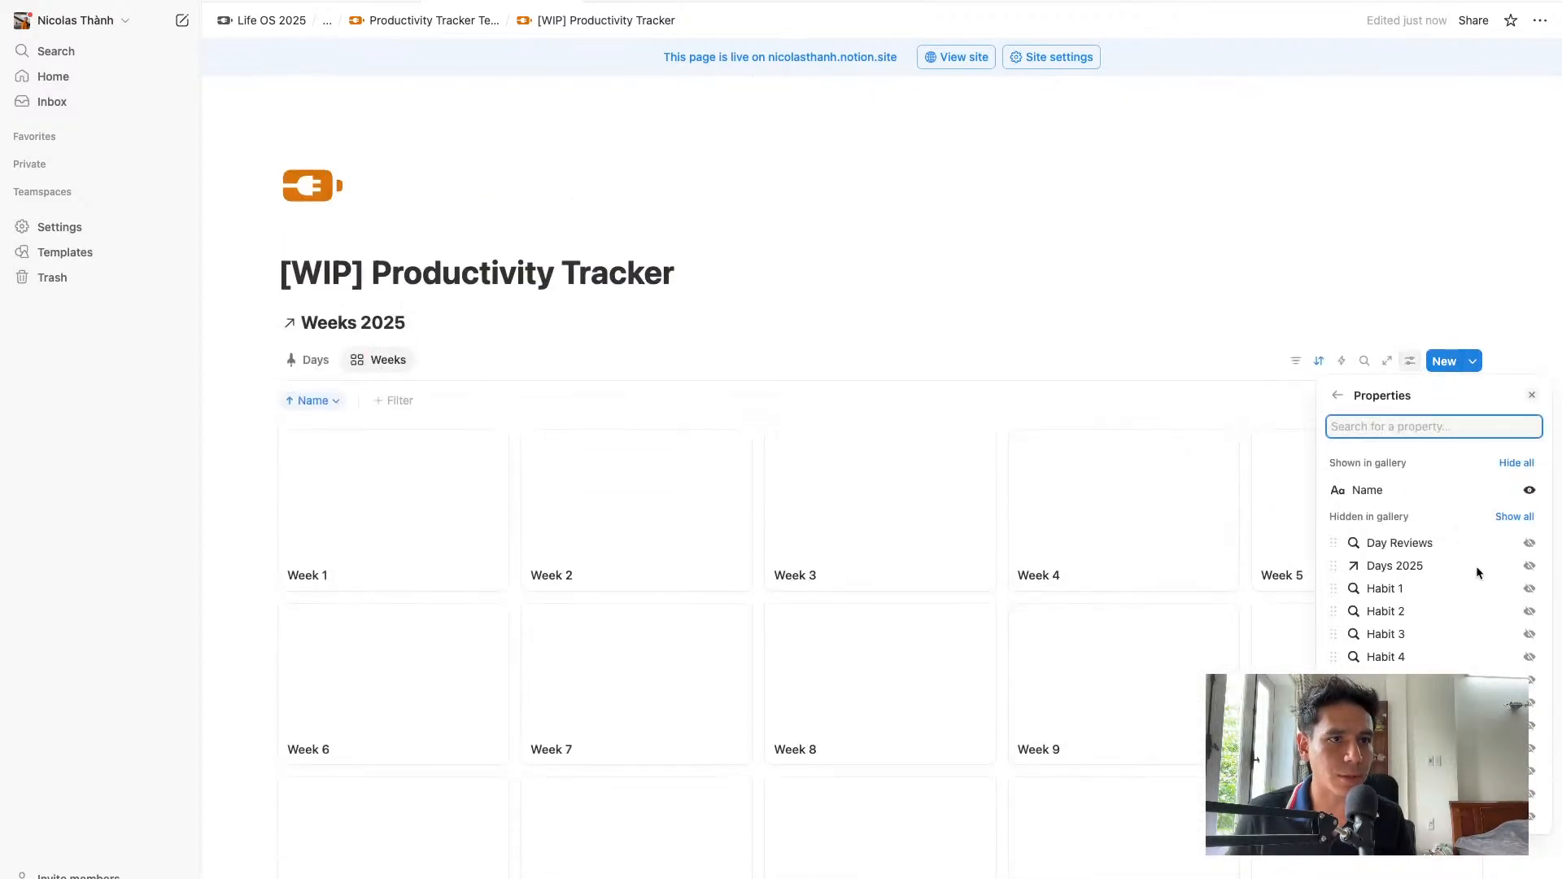
click(1533, 778)
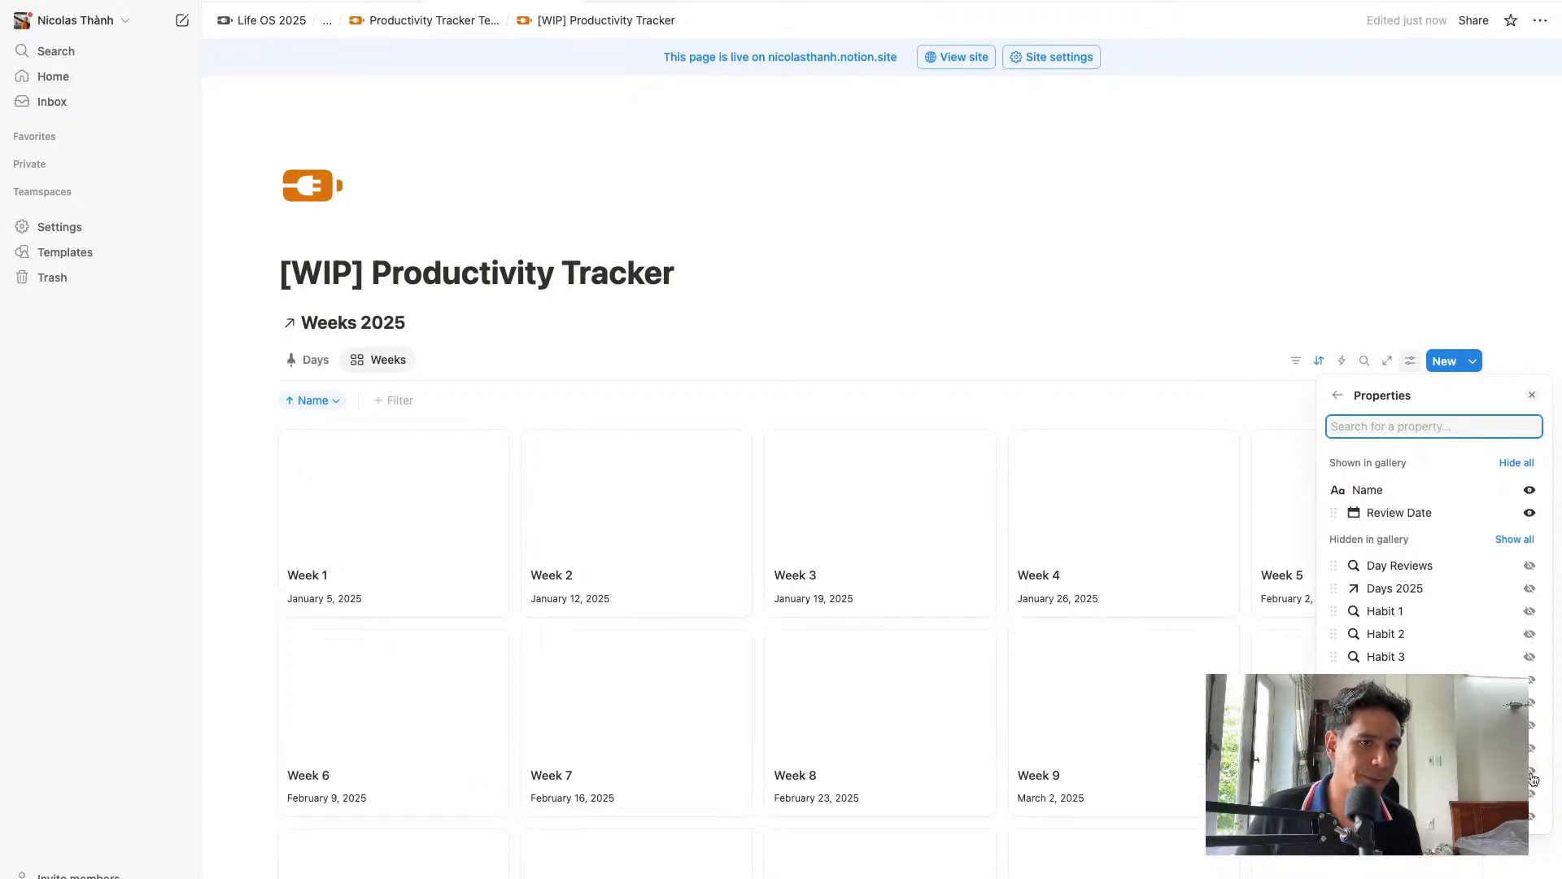
click(1158, 358)
Upload Clarity Workspace.png from Downloads as the Photo of the Week 30 page, leaving the page closed
scroll(1139, 684, down, 12)
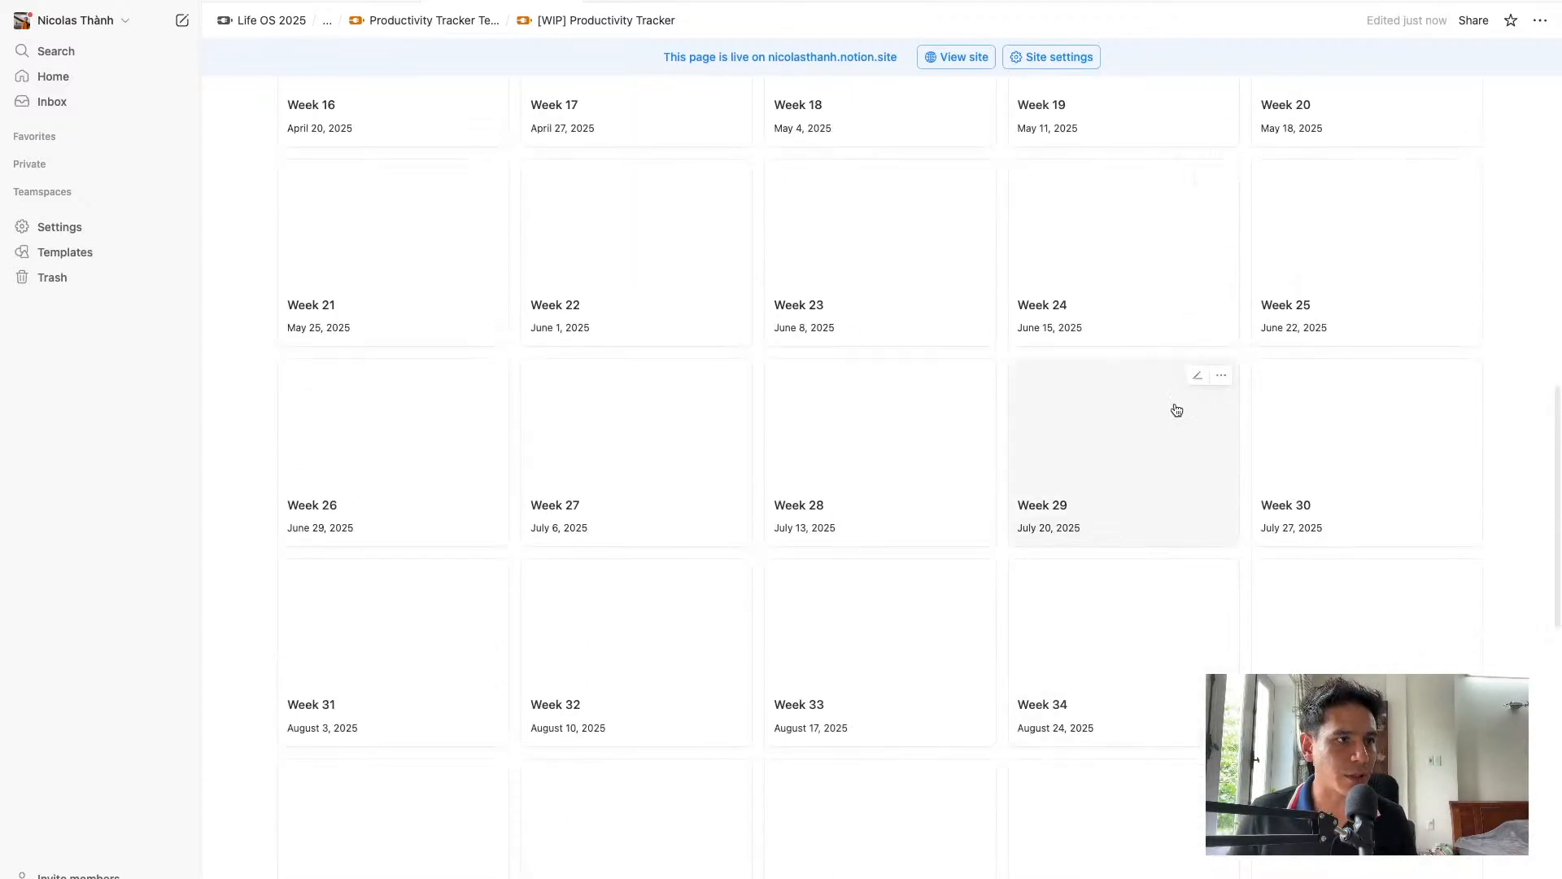
click(1322, 514)
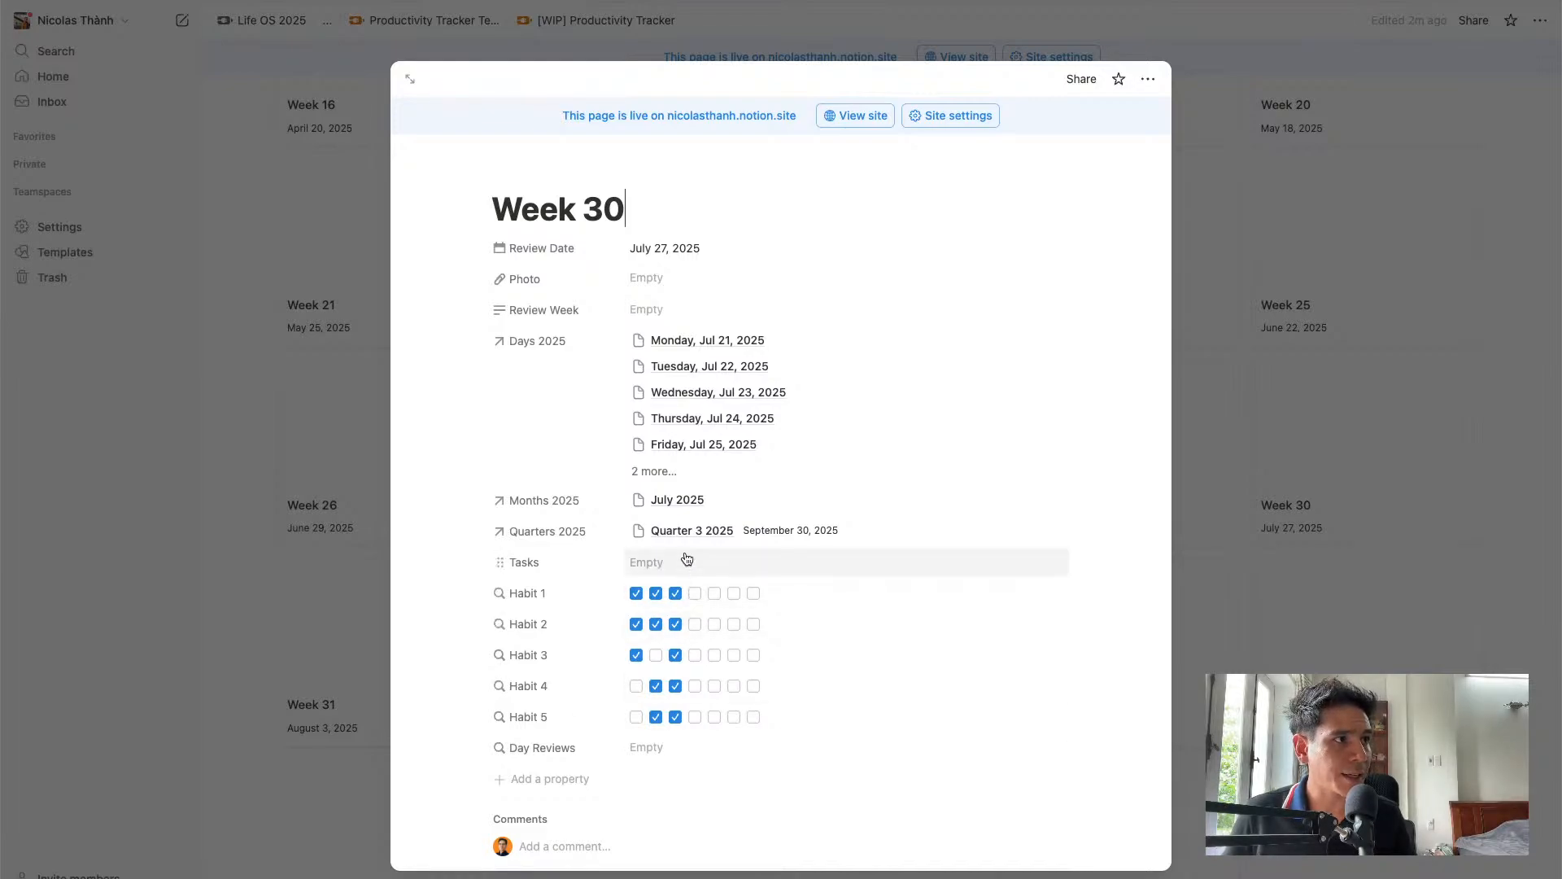
click(693, 282)
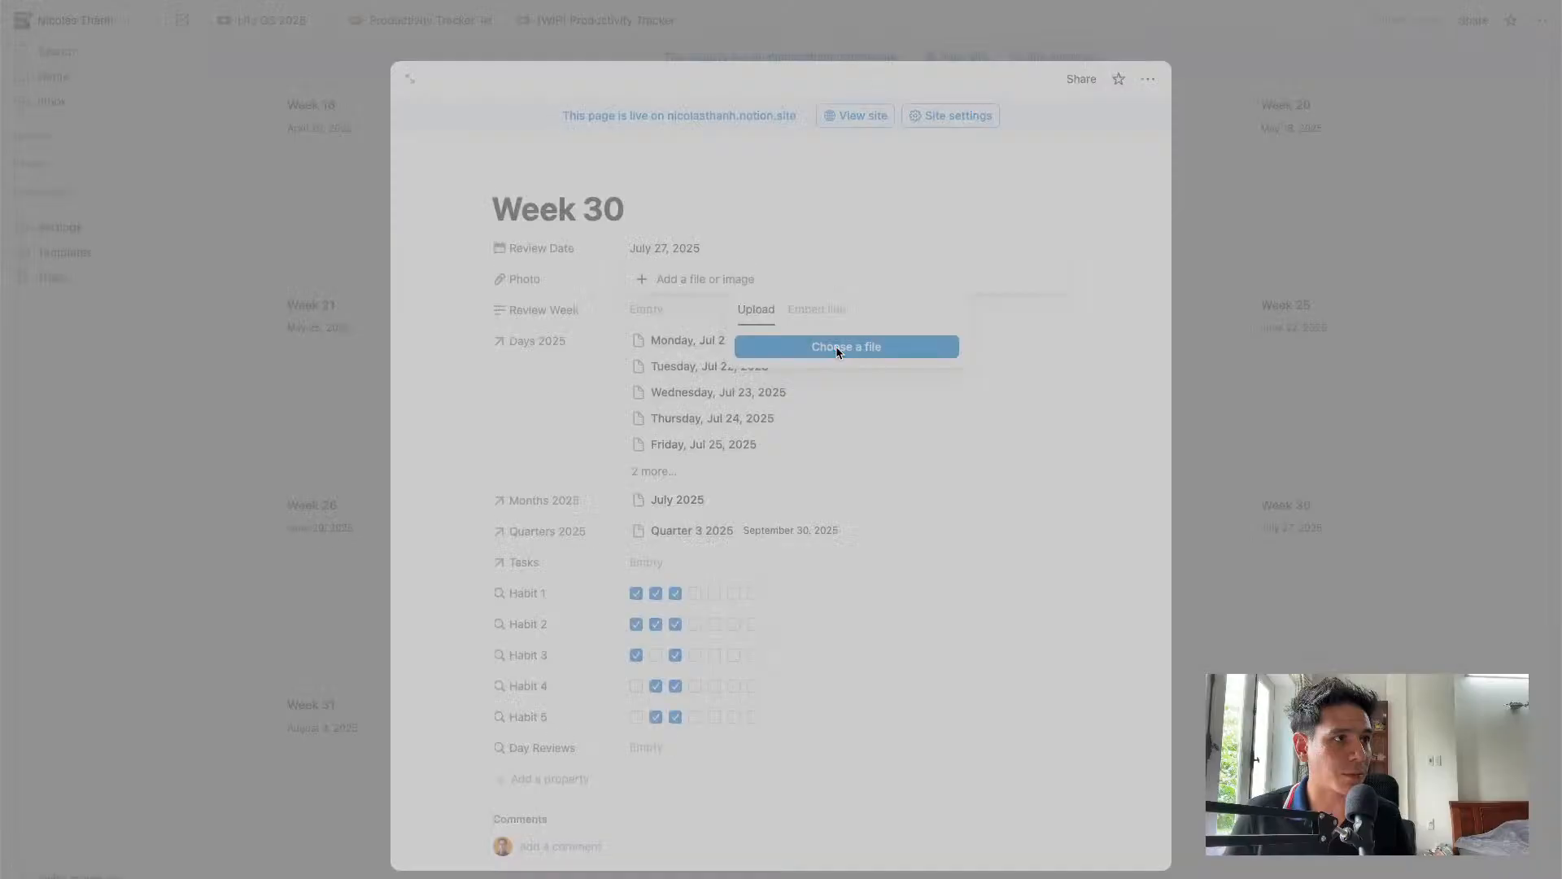
click(838, 348)
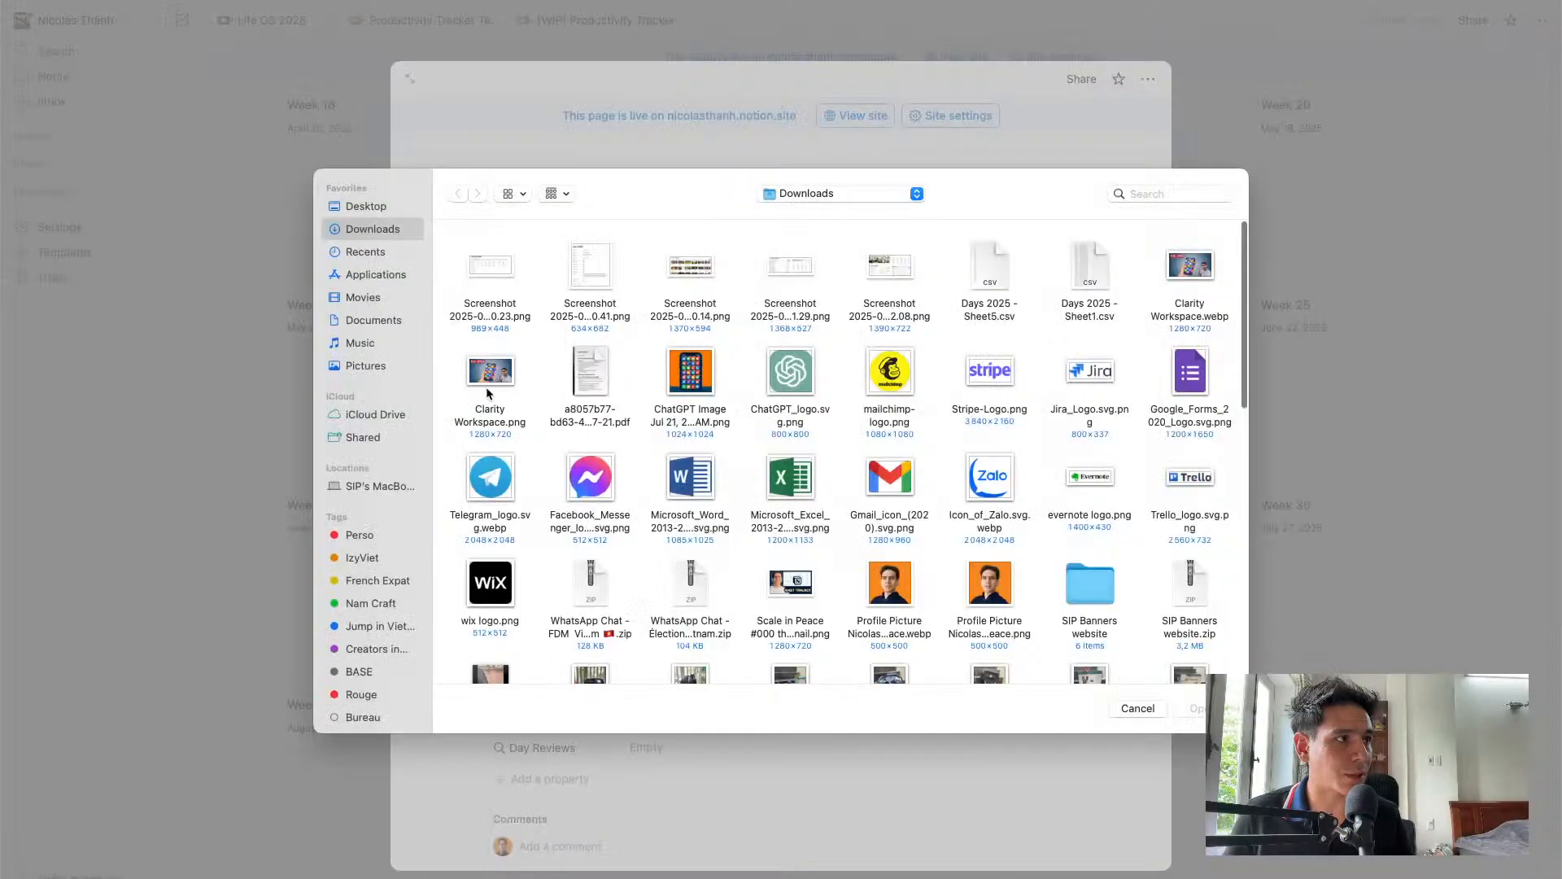
click(488, 393)
click(1193, 707)
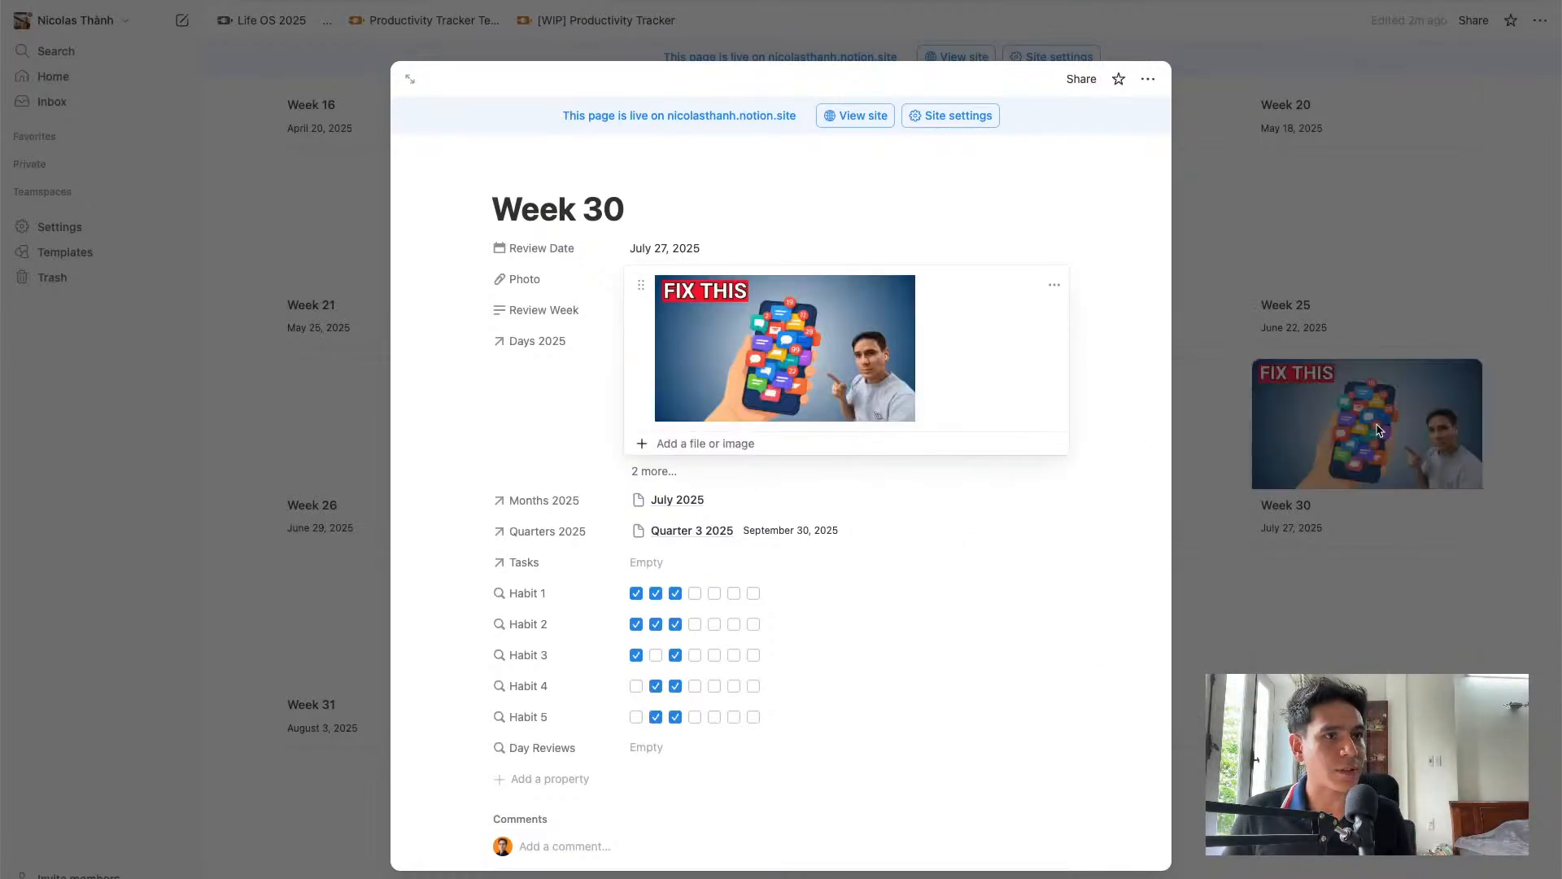
click(1379, 430)
click(1344, 430)
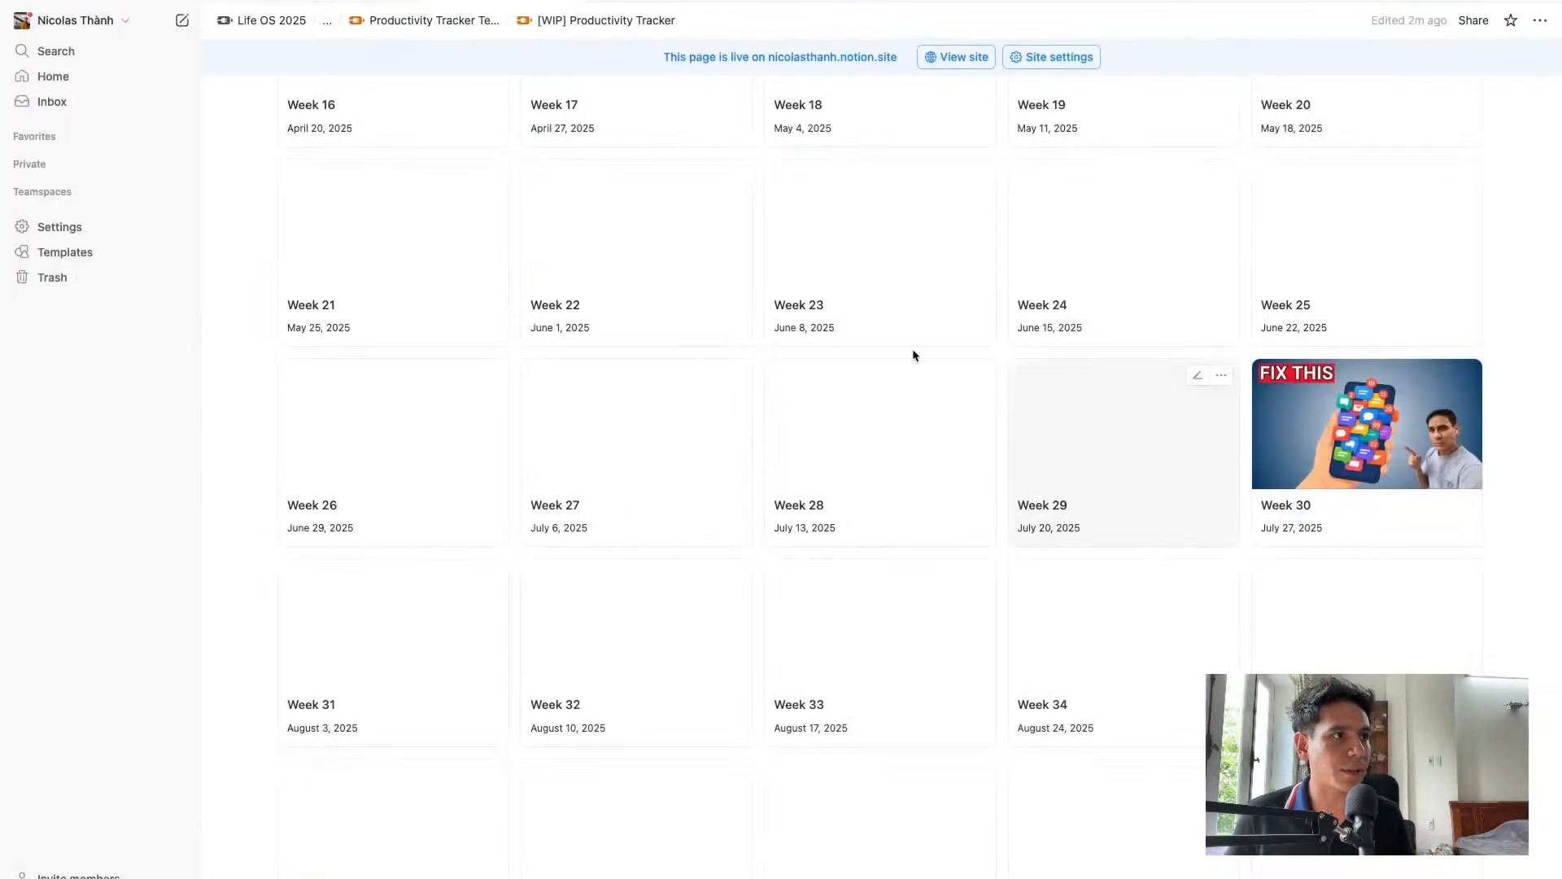
Switch to the Canva productivity tracker presentation and look at an earlier slide
key(ctrl+Up)
click(659, 556)
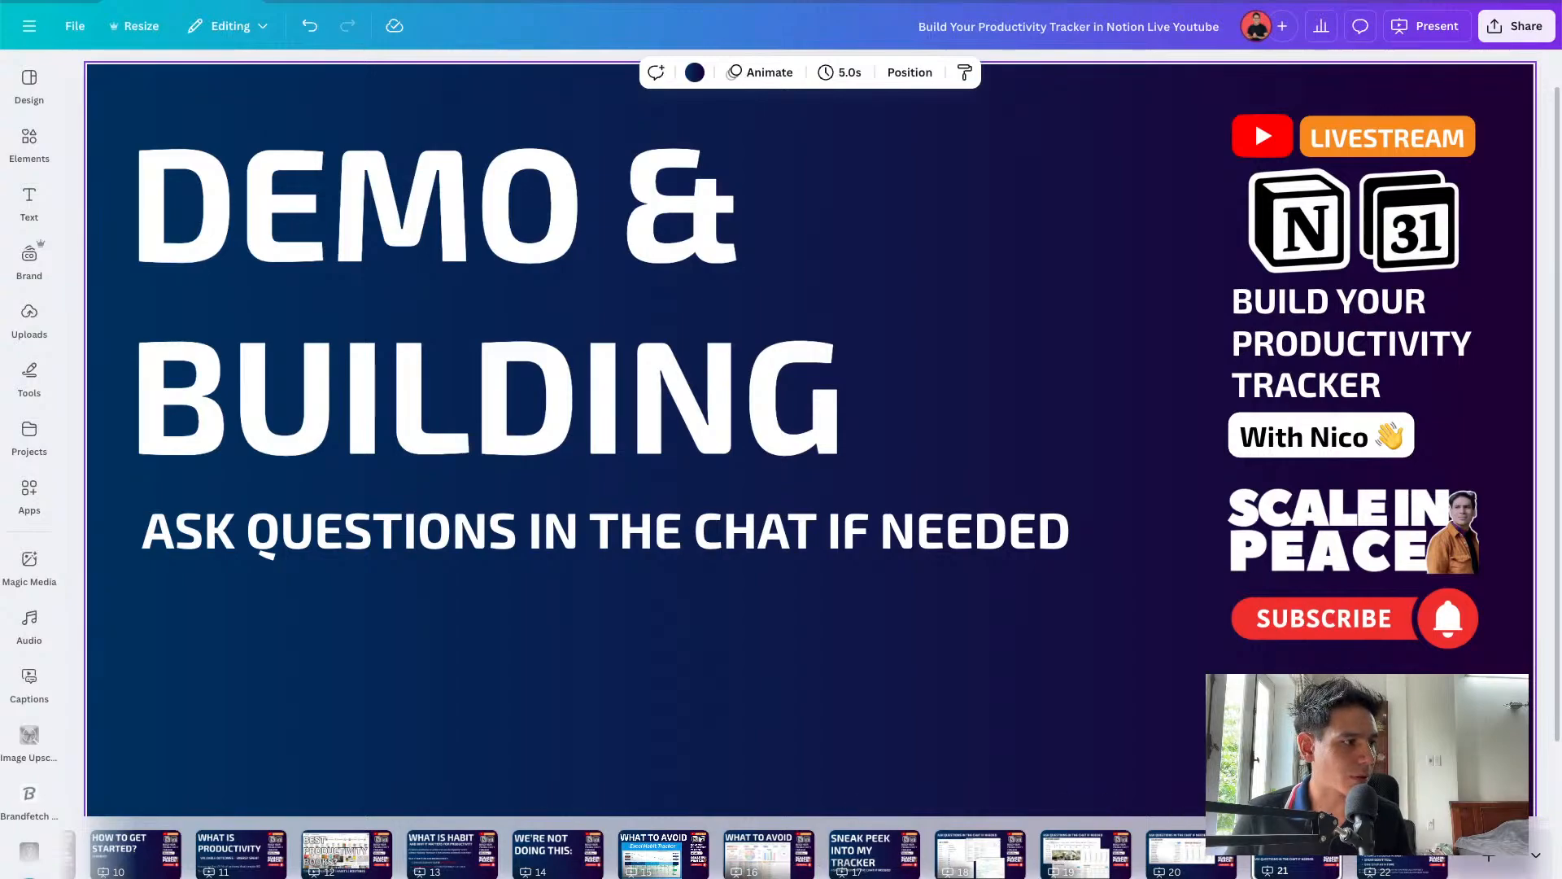
scroll(570, 852, left, 5)
click(329, 852)
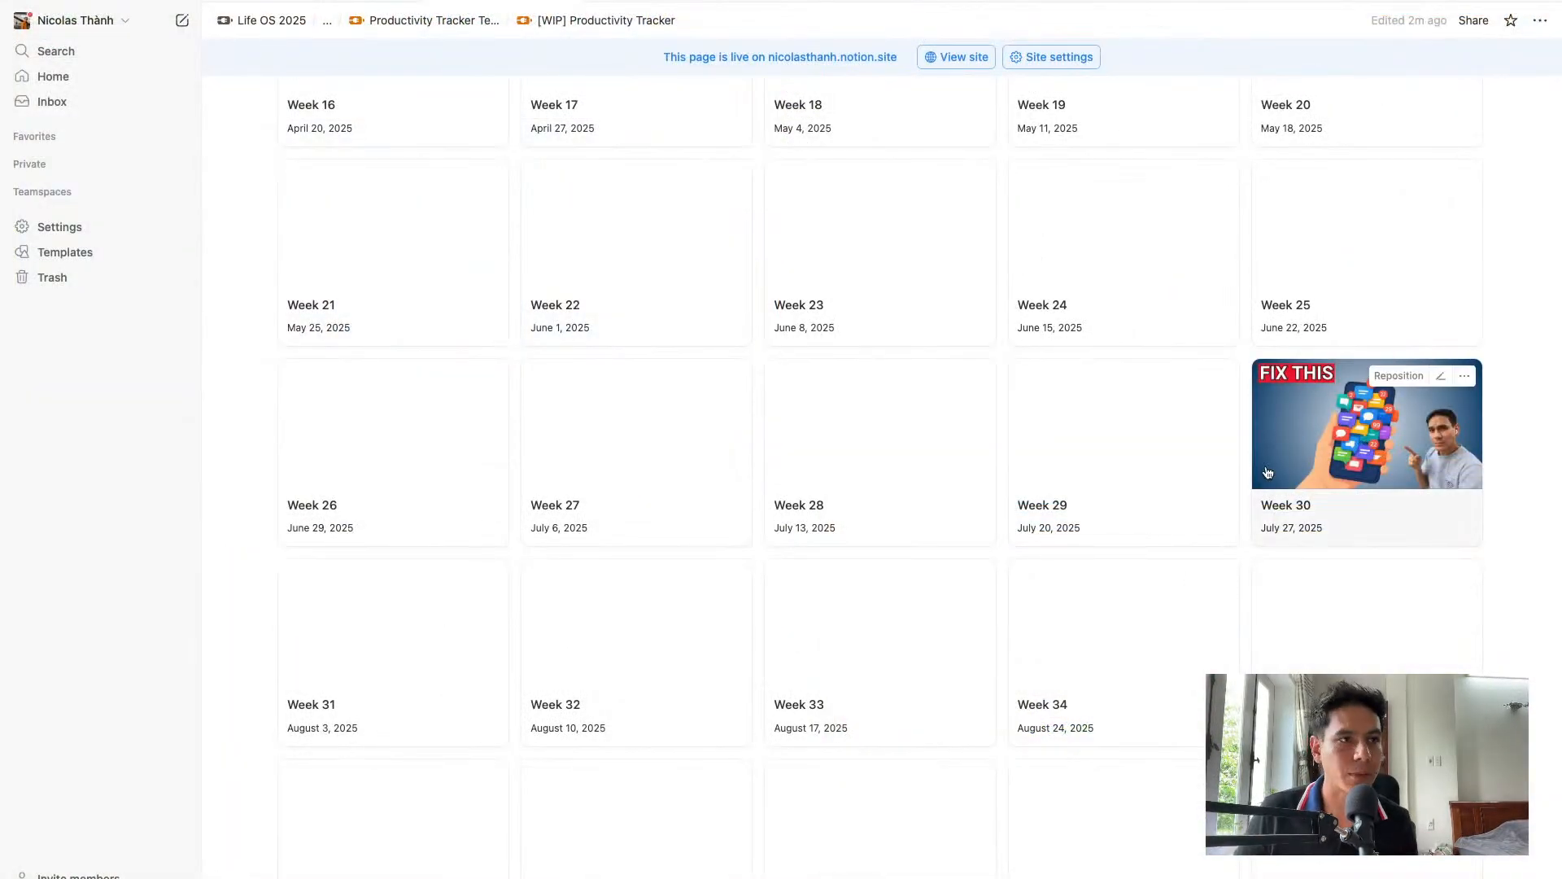
Display the Date and Done properties in the Tasks relation of the Week 30 page
scroll(1372, 477, up, 1)
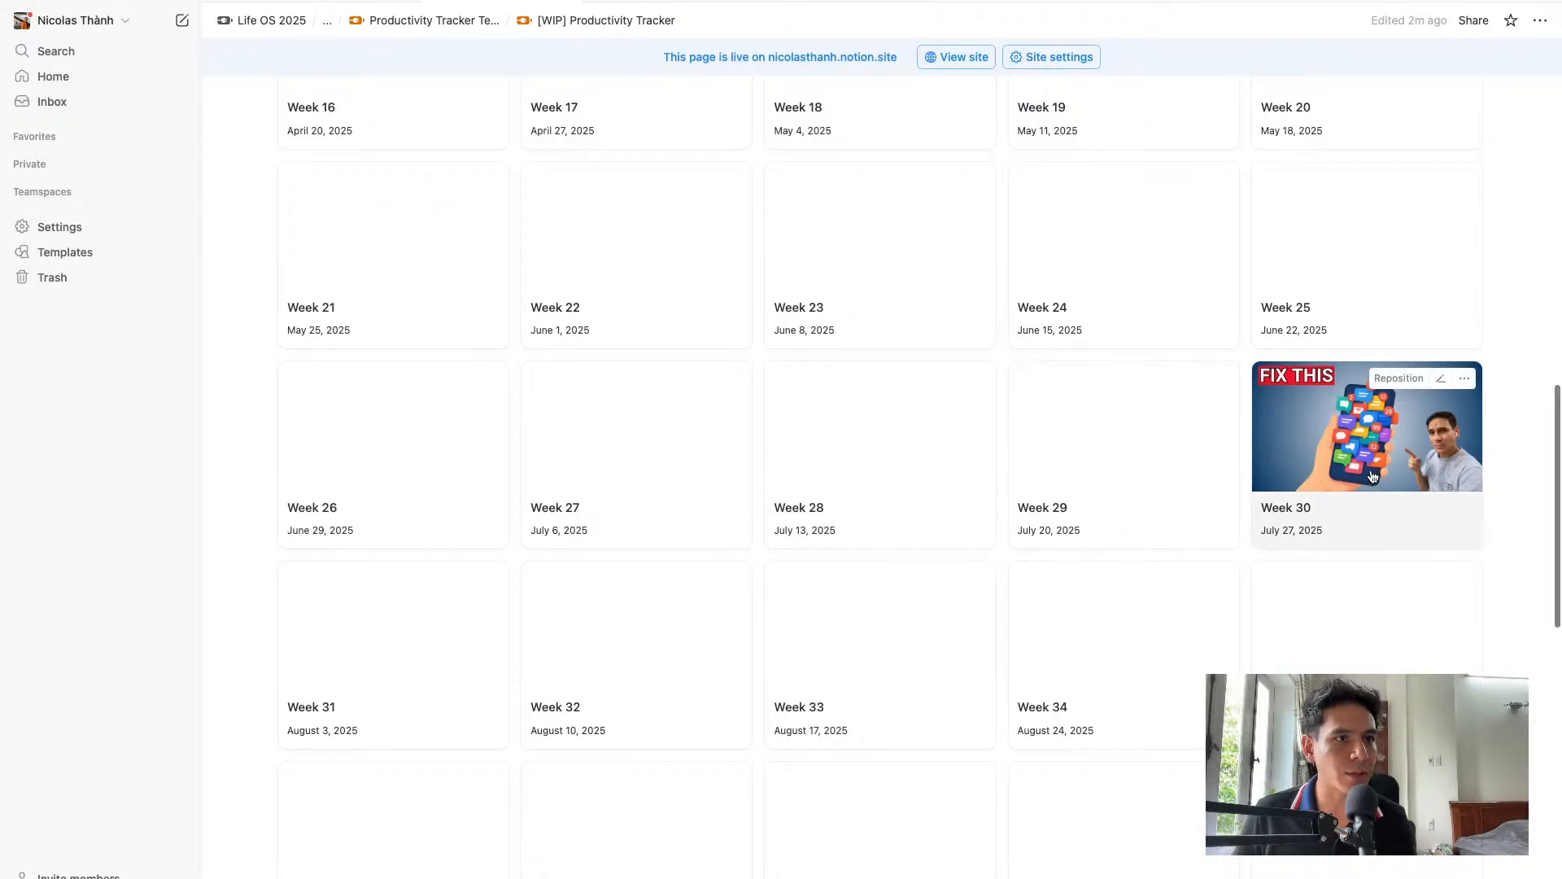
click(1372, 477)
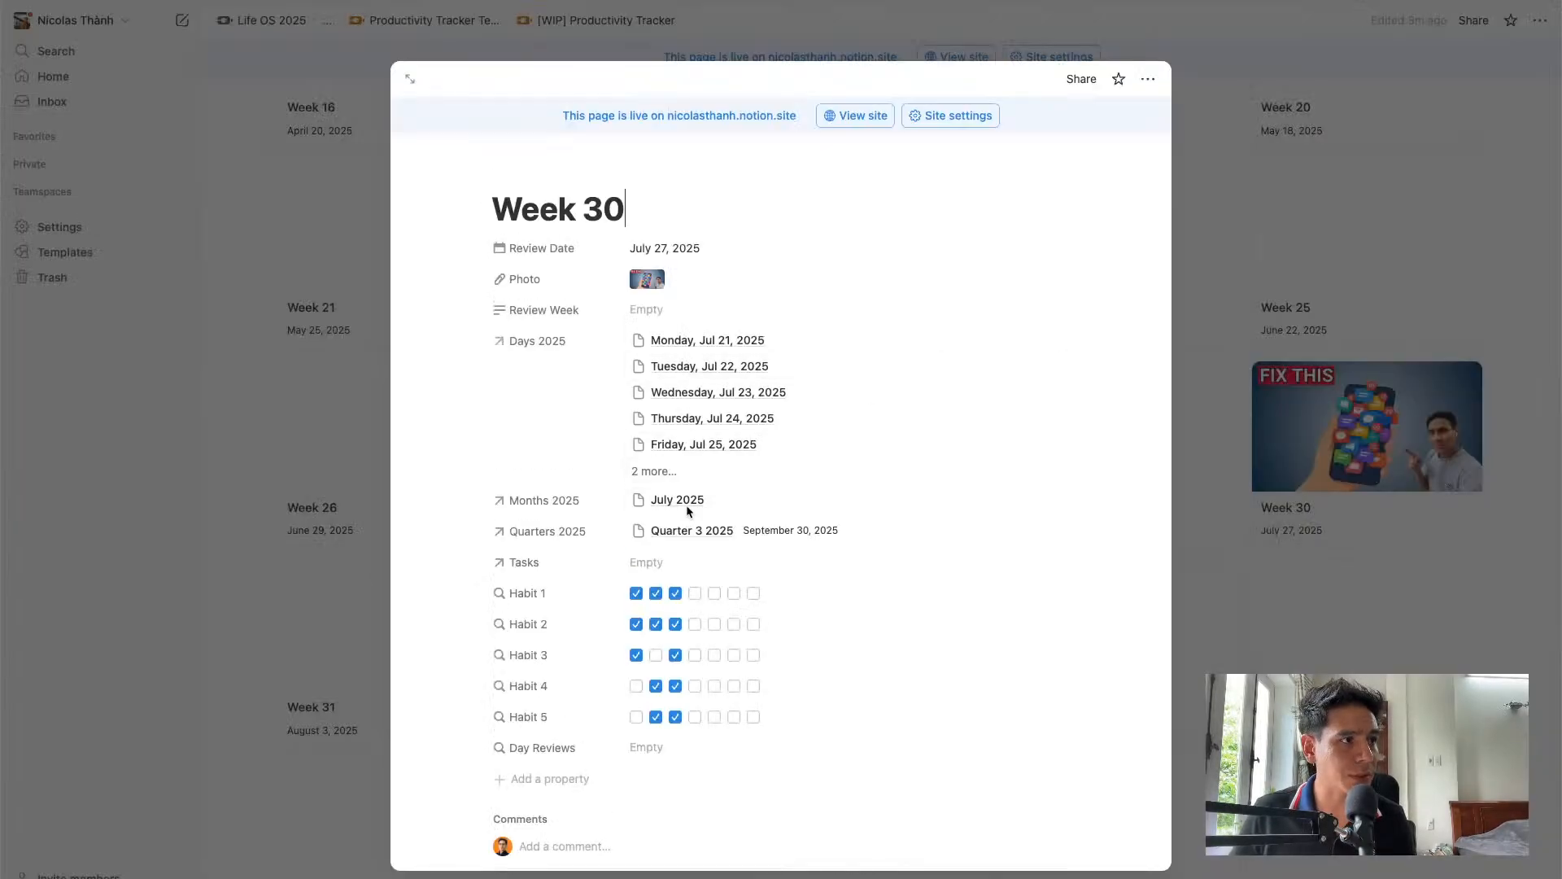
scroll(683, 539, down, 2)
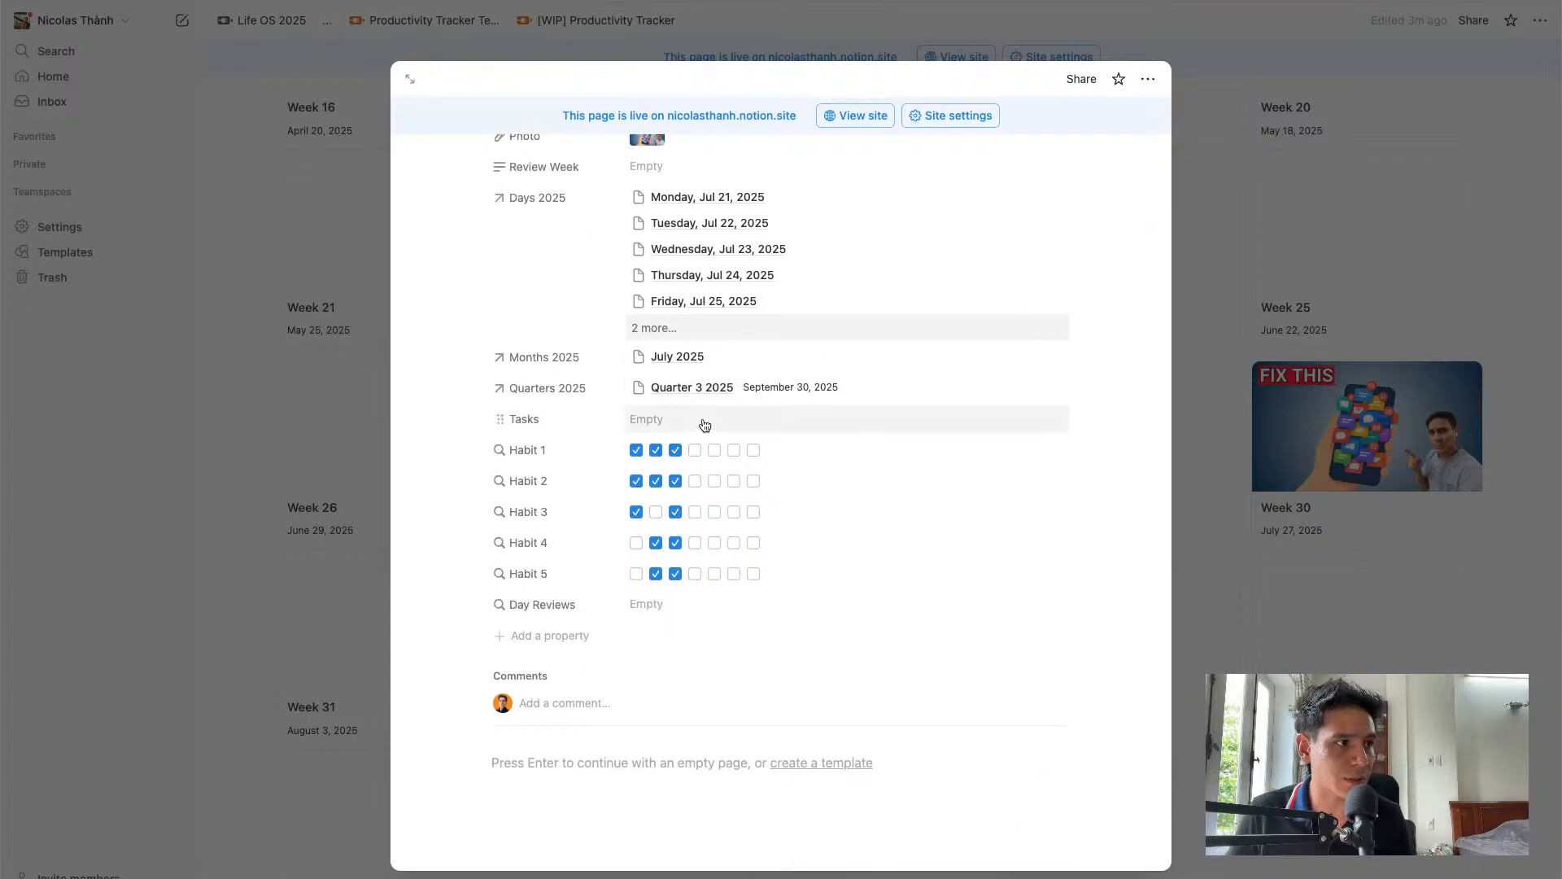
click(661, 421)
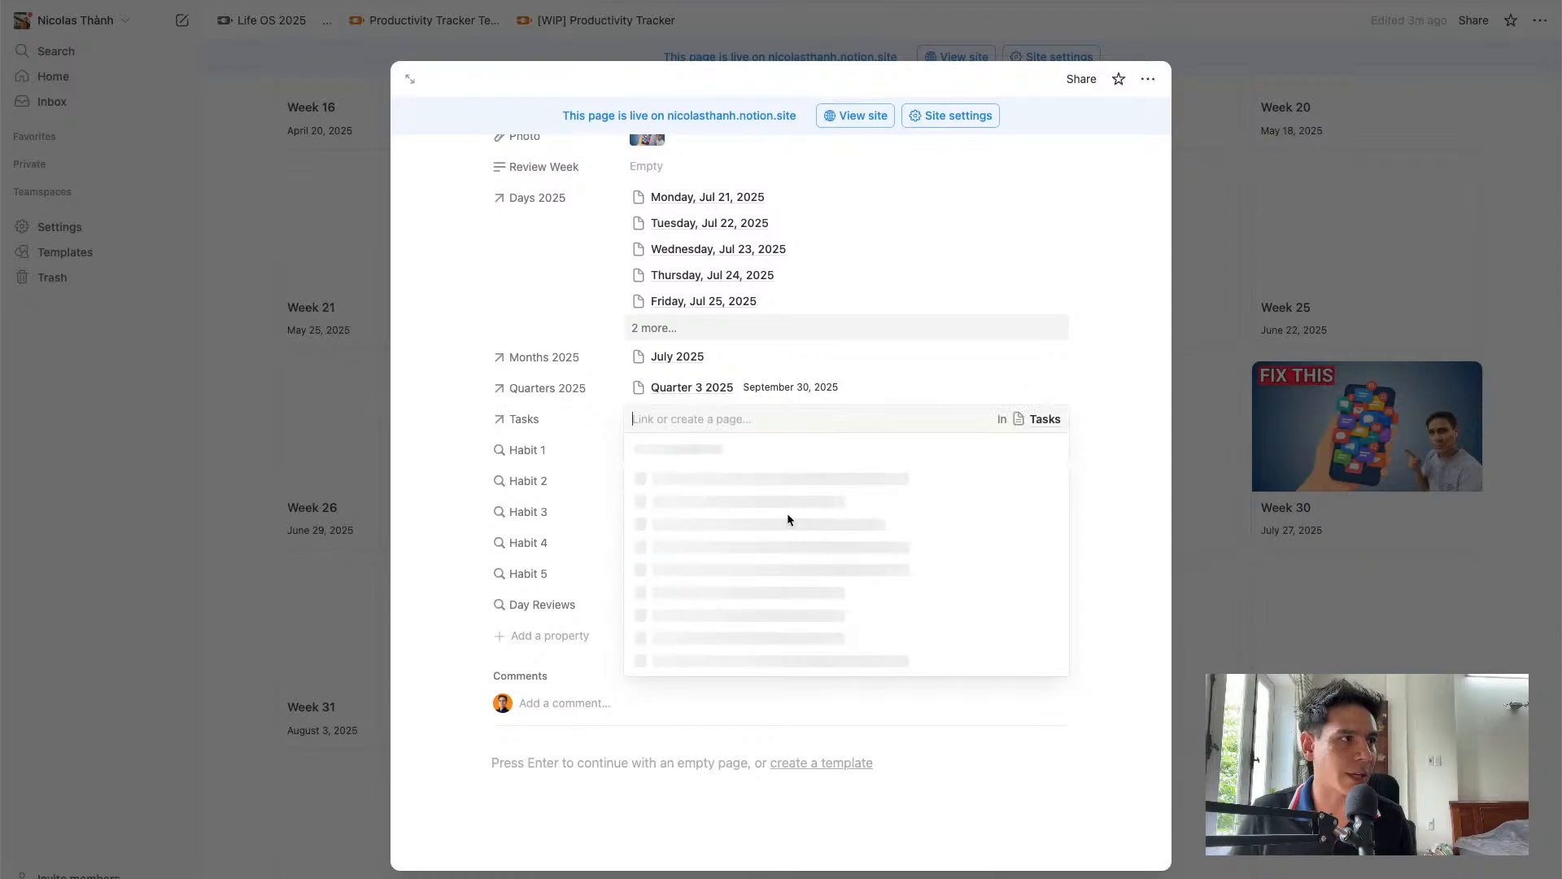
click(1048, 451)
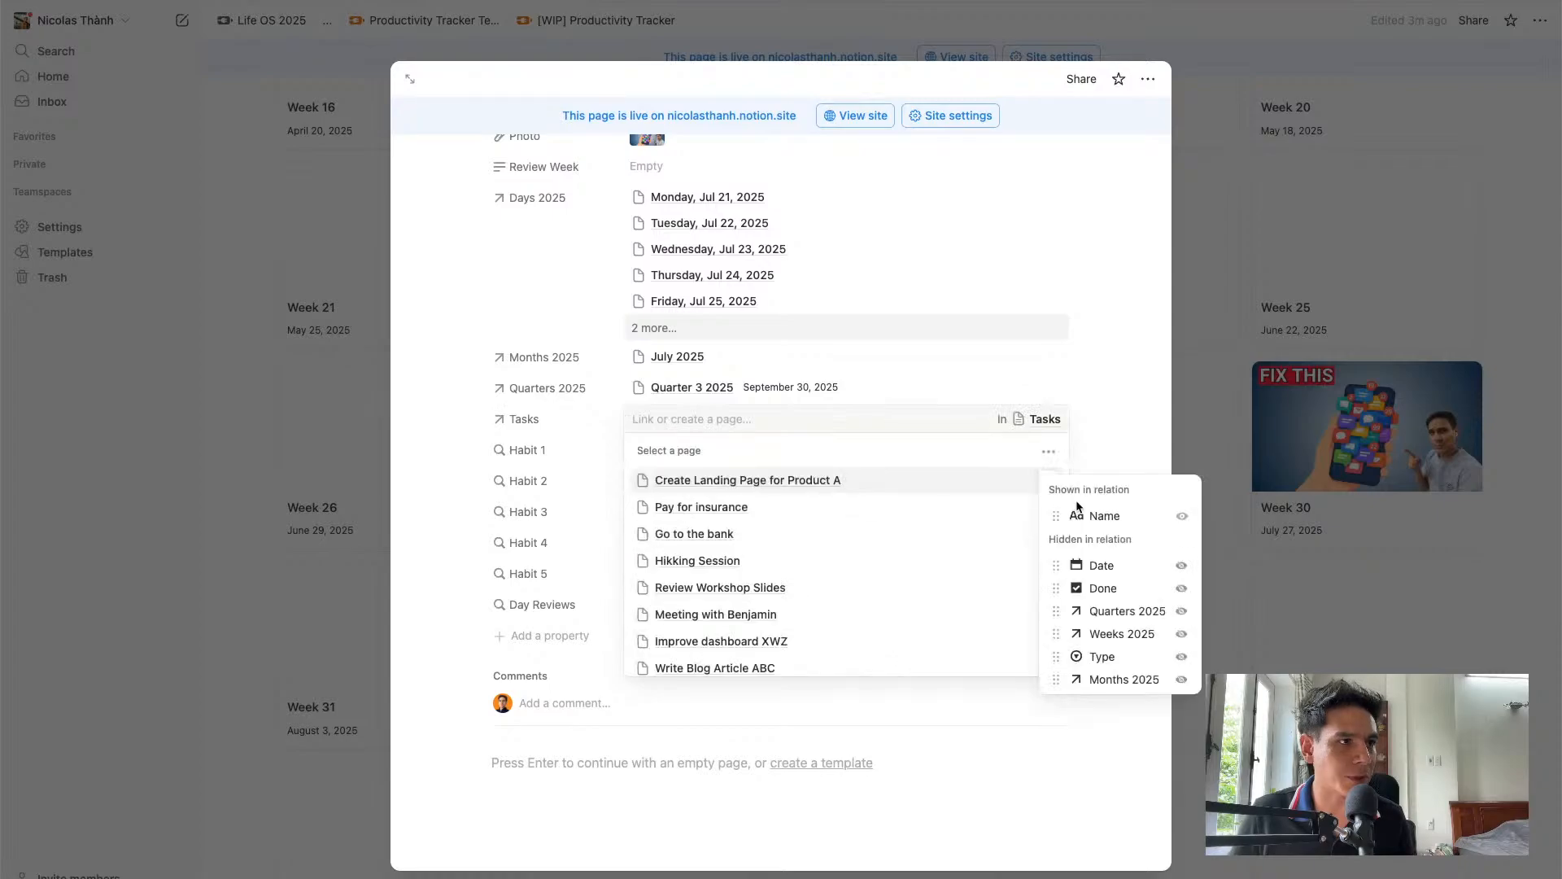
click(1120, 572)
click(1103, 588)
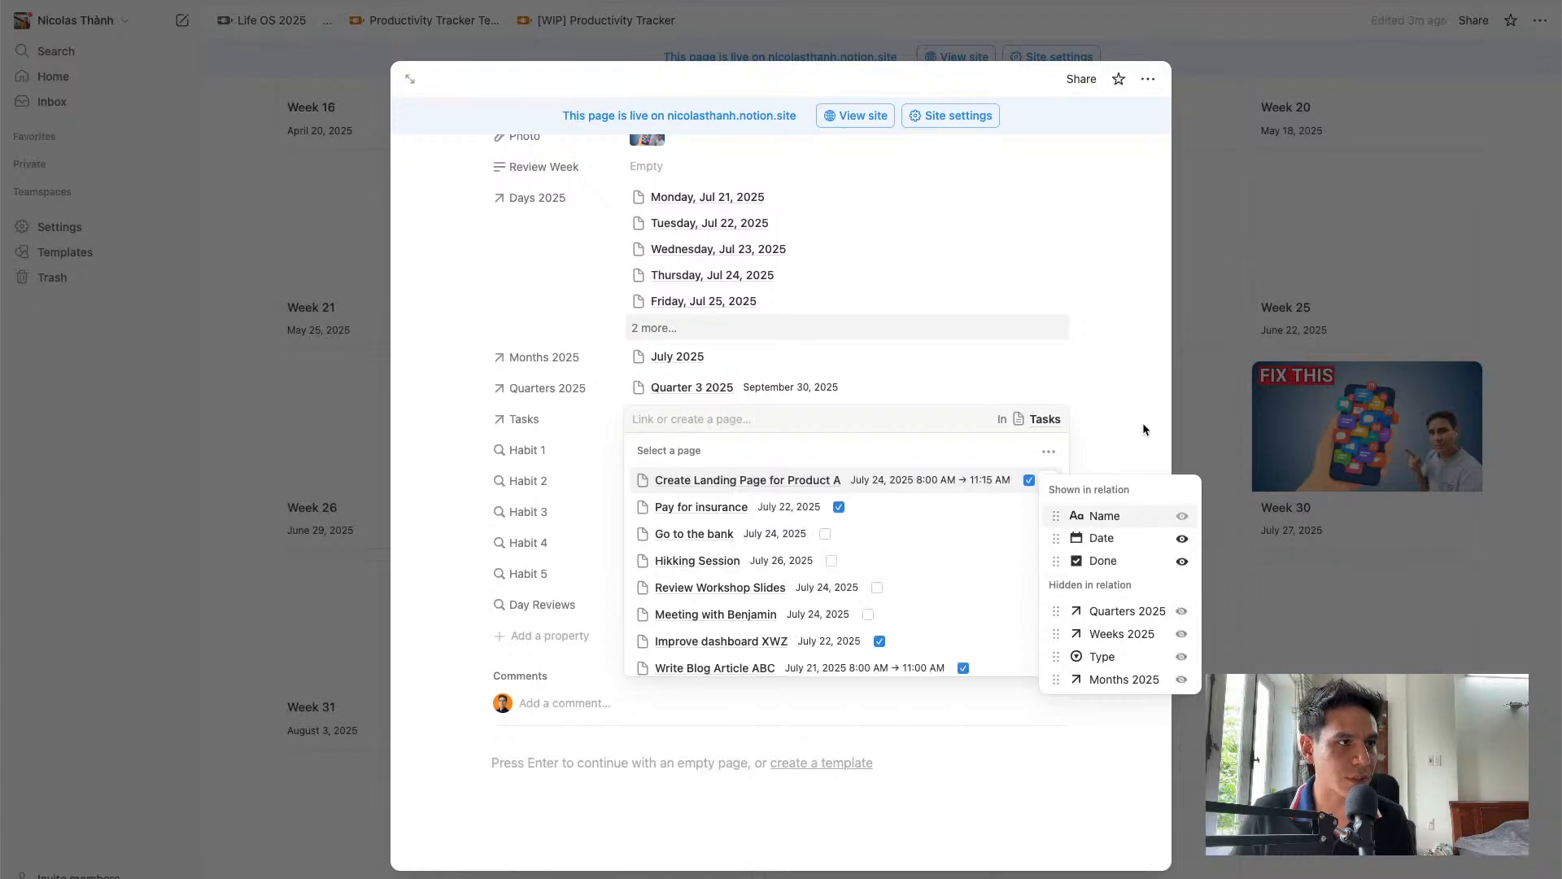
click(1082, 324)
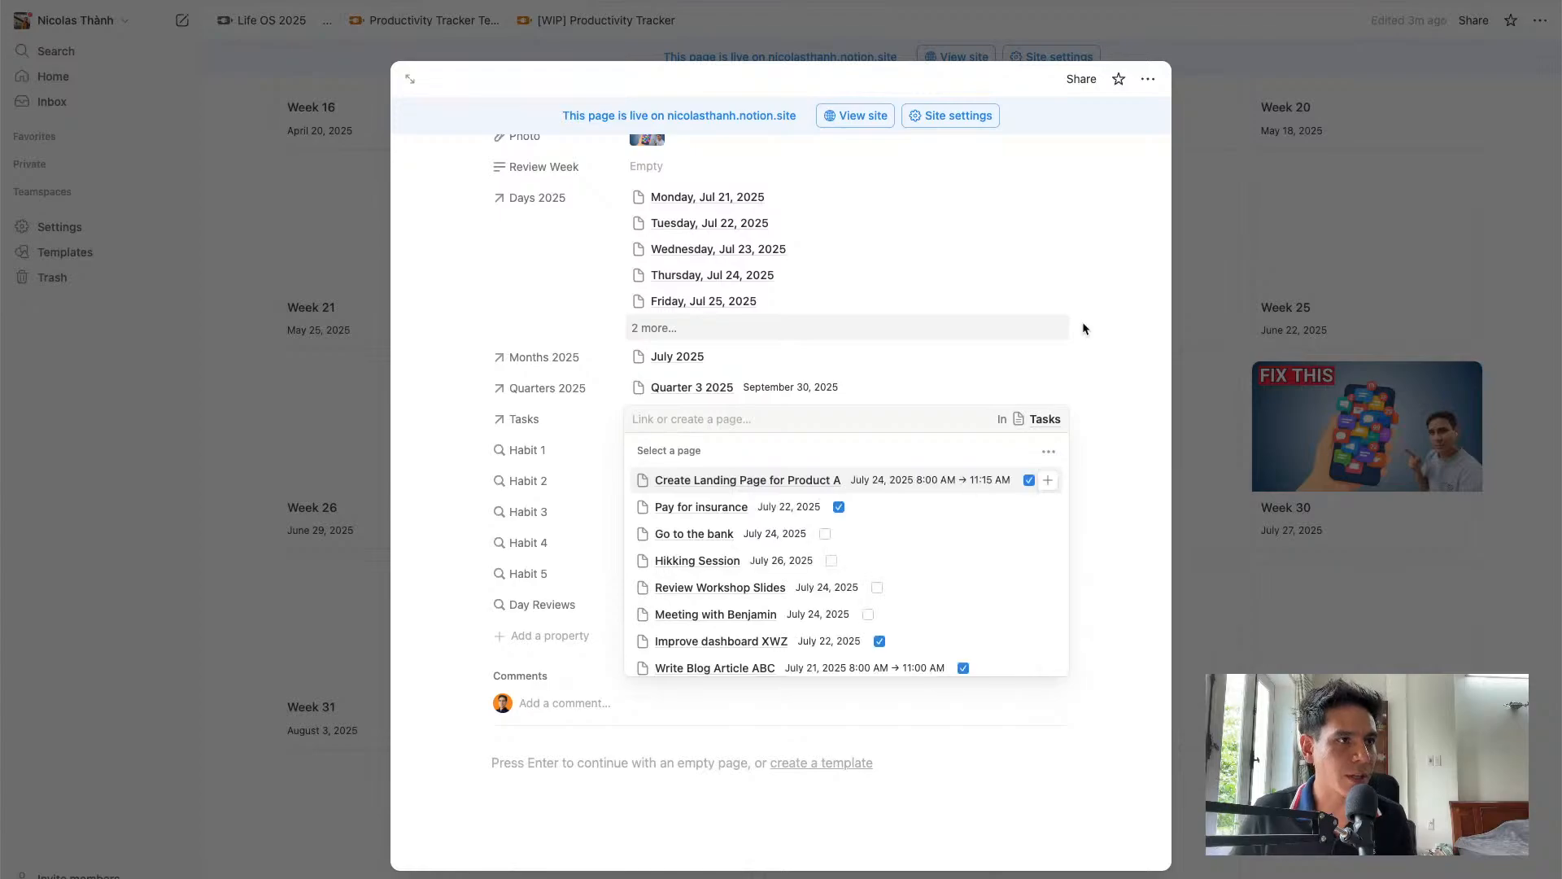
click(1103, 461)
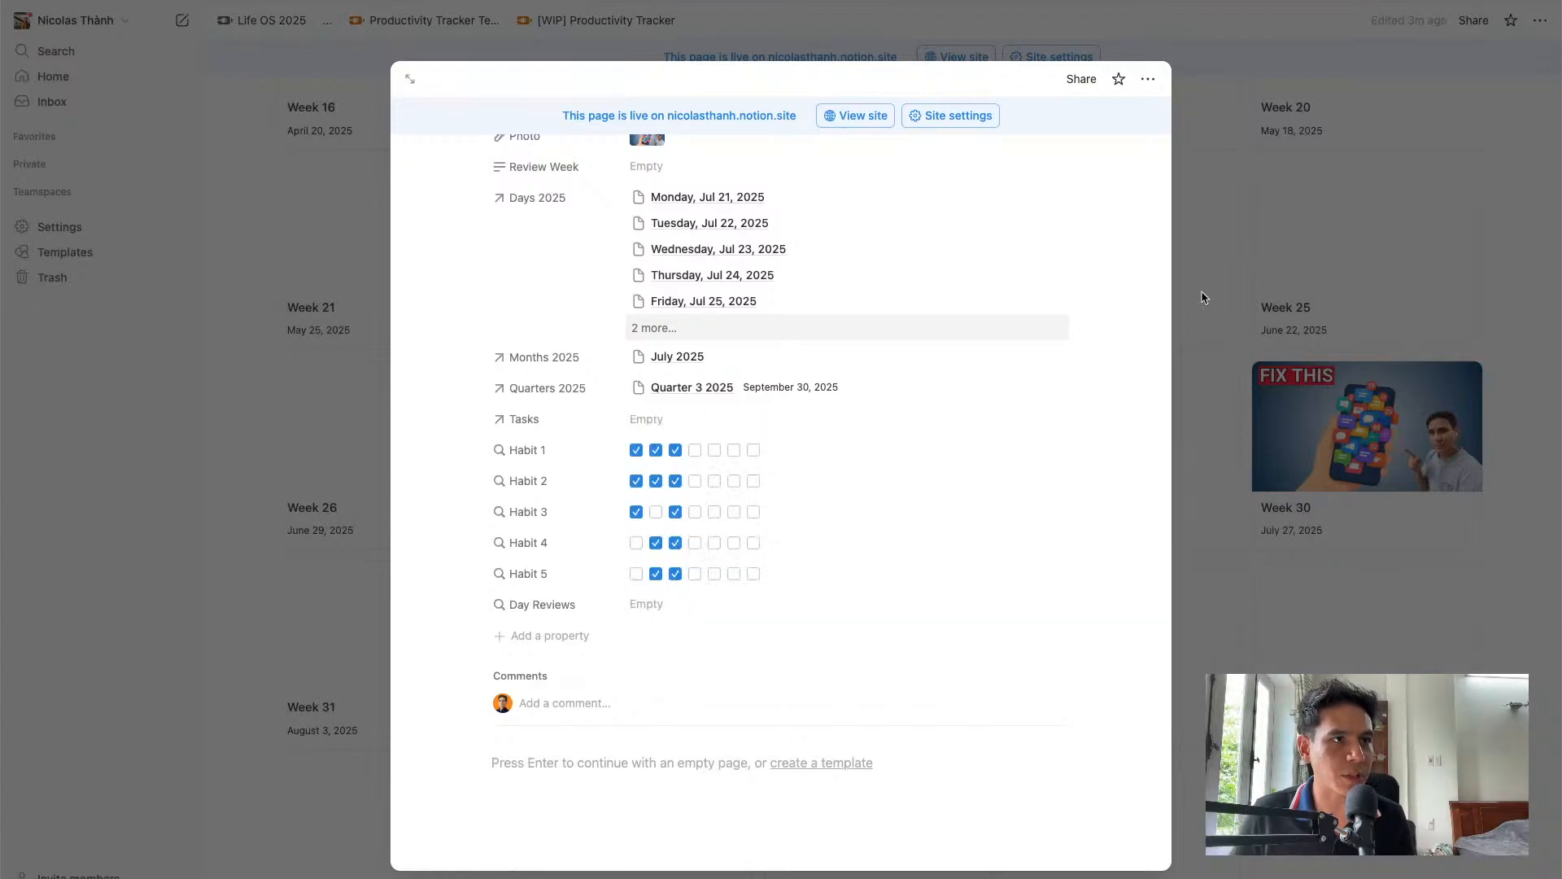
click(1288, 267)
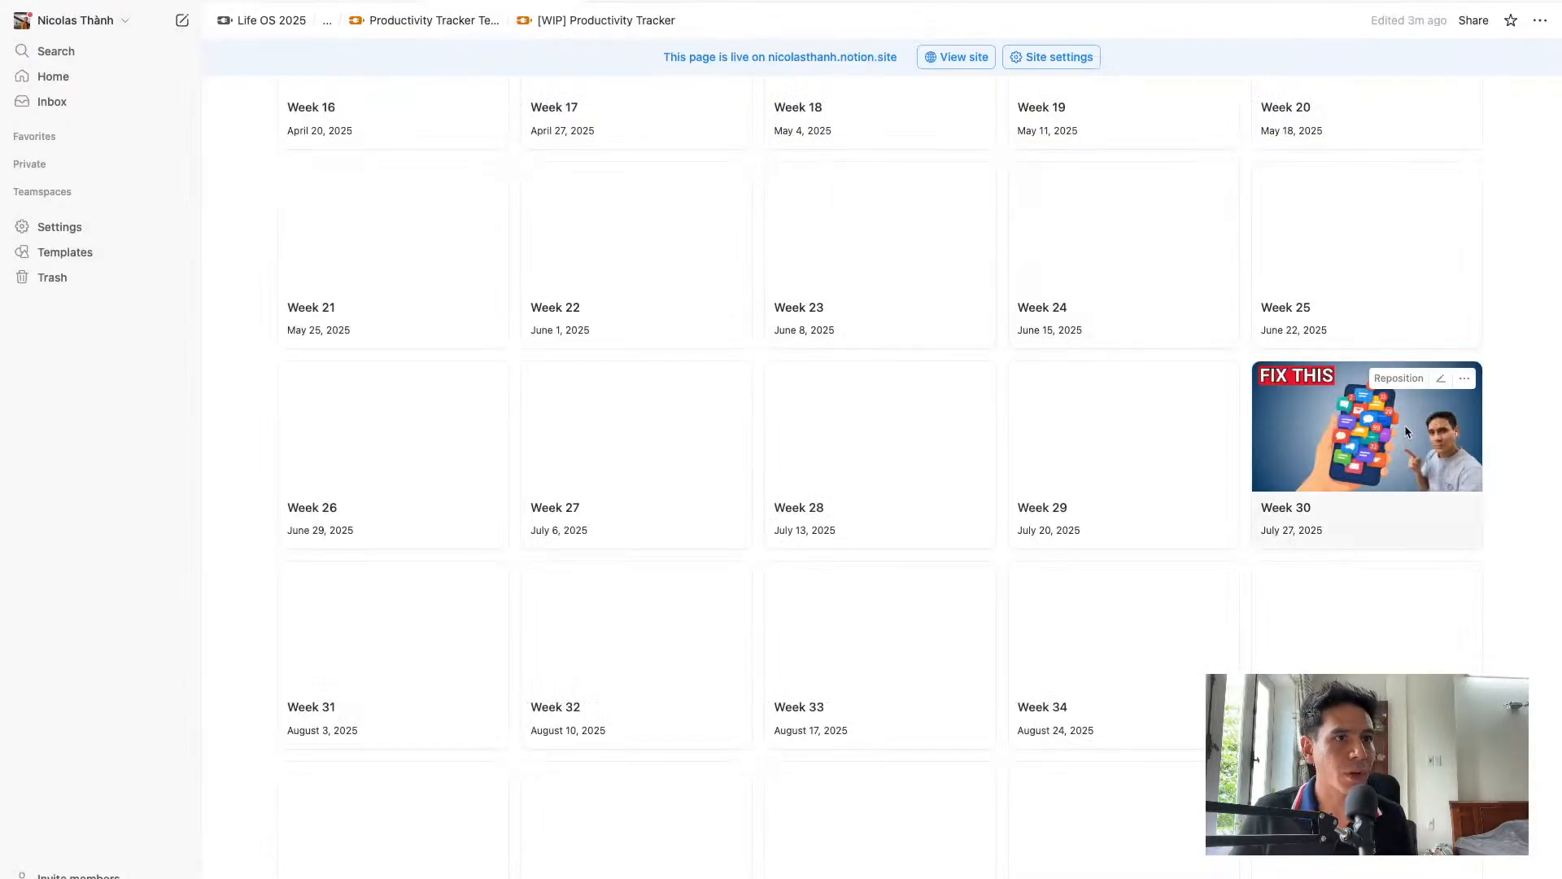
click(1387, 454)
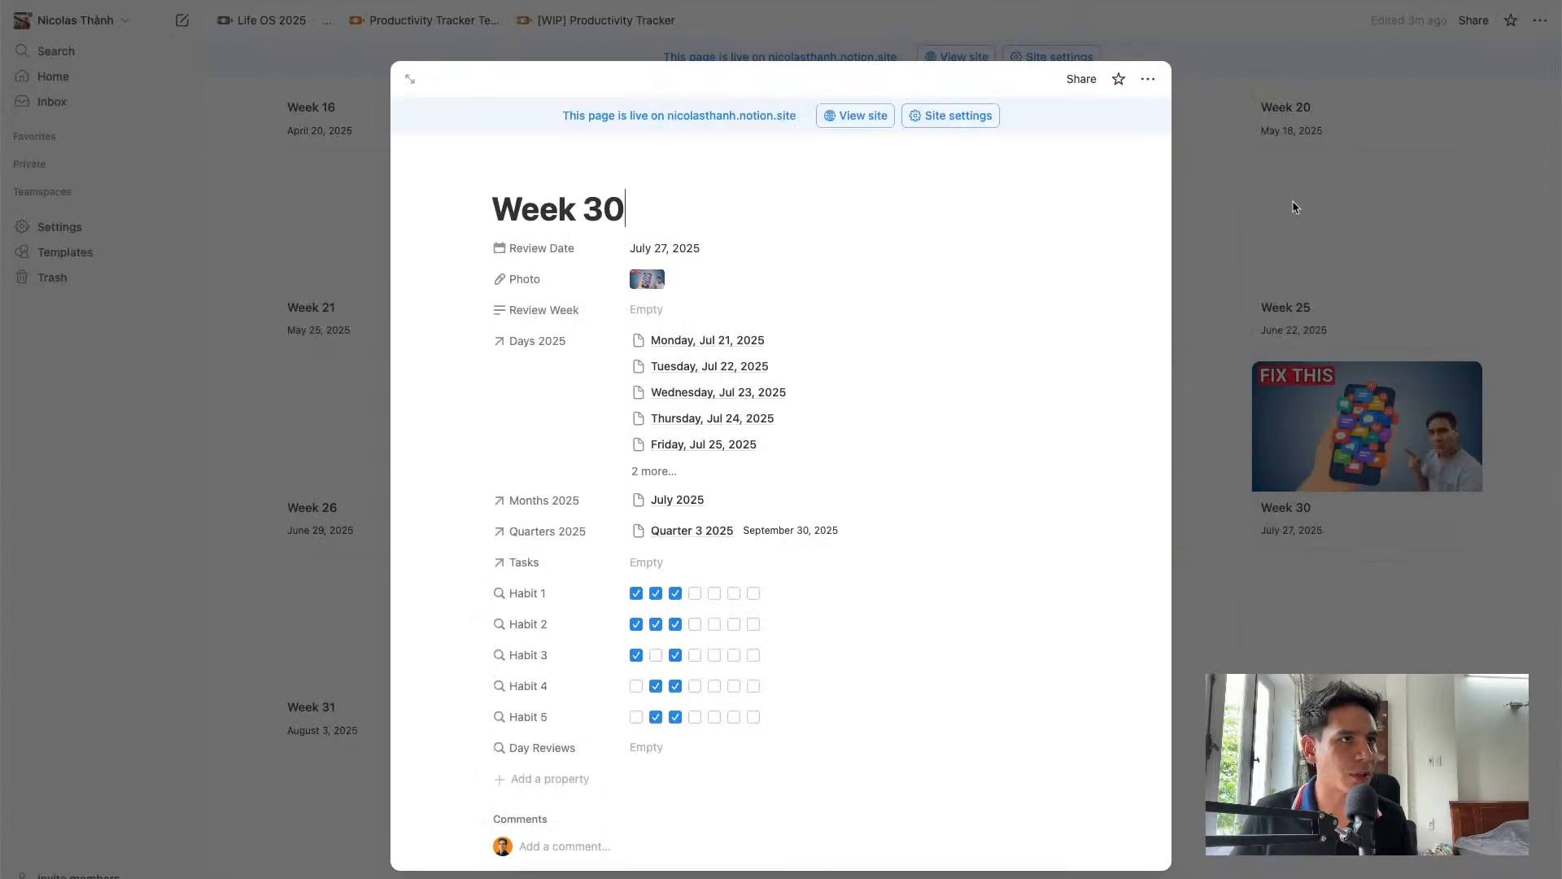
click(1182, 196)
Add a board view linked to the Tasks database inside [WIP] Productivity Tracker, based on its existing Board view
scroll(455, 204, up, 15)
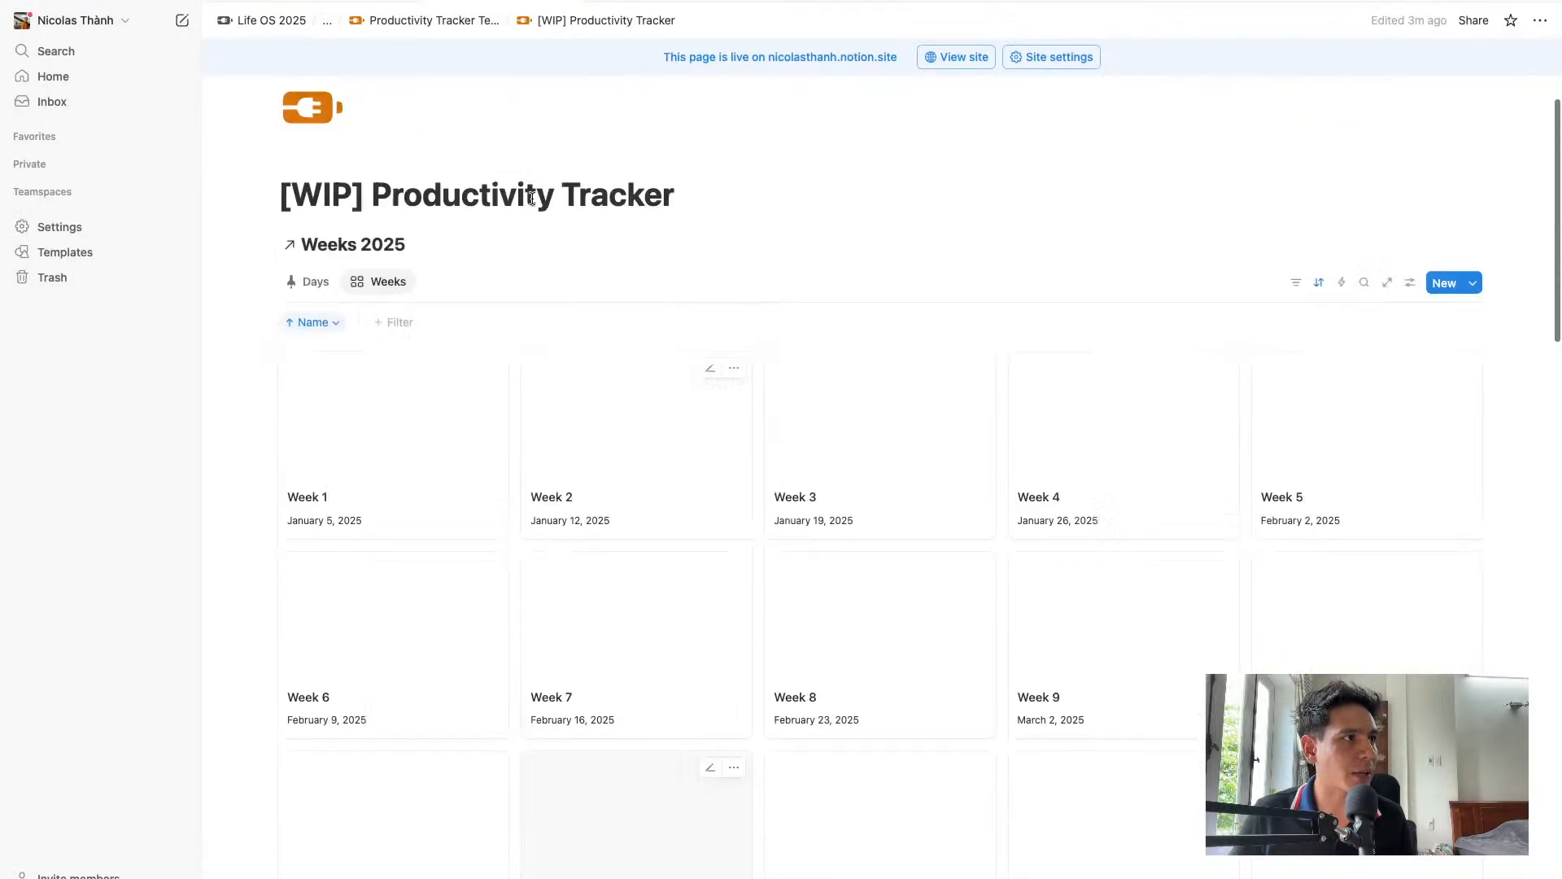
click(428, 359)
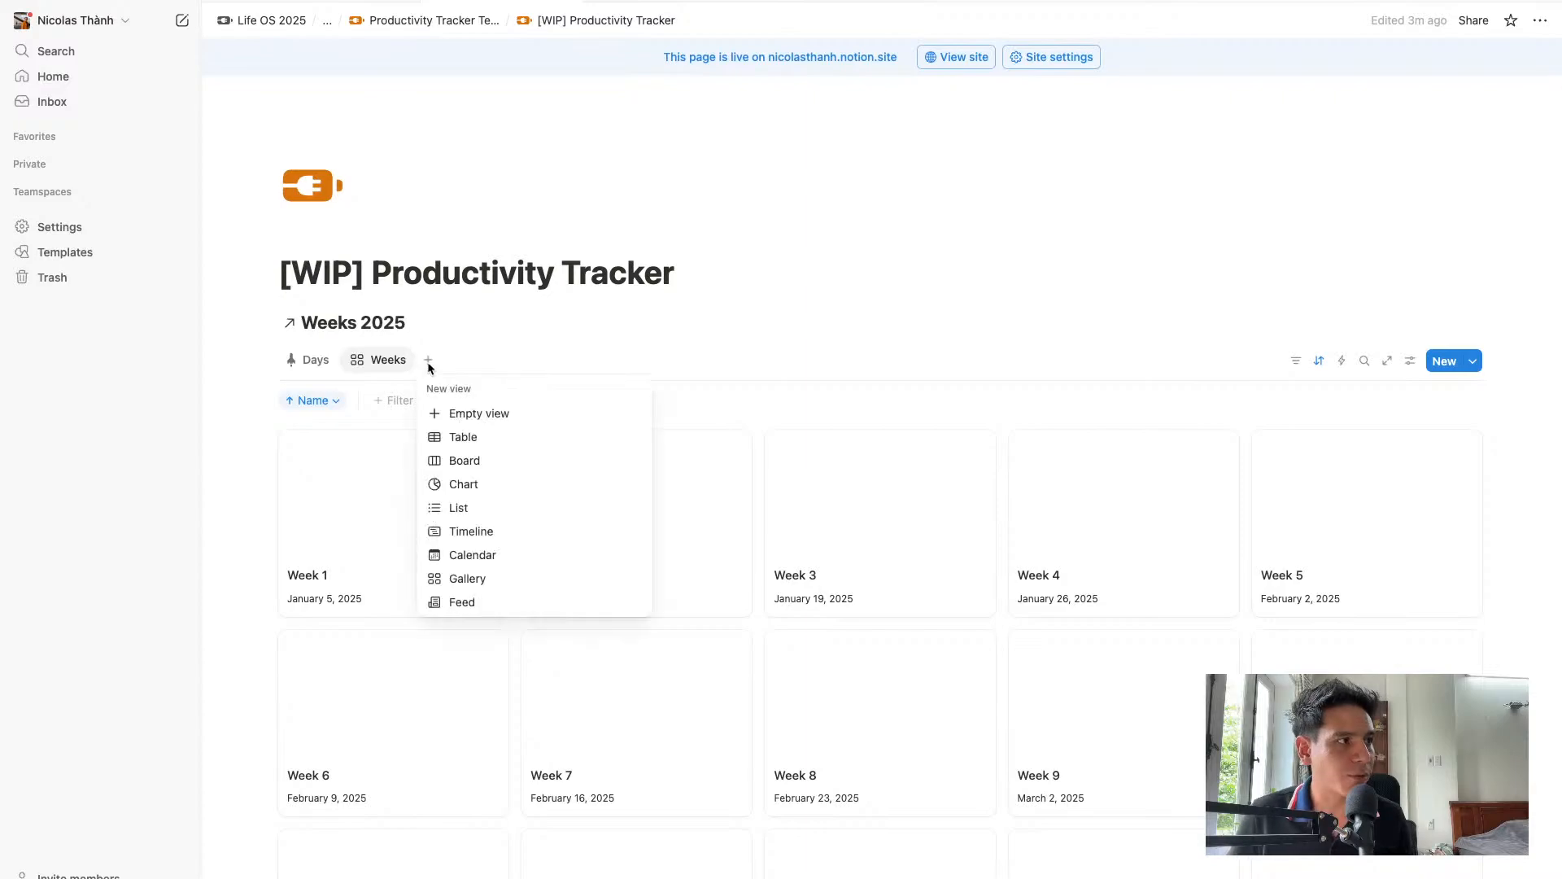
click(501, 465)
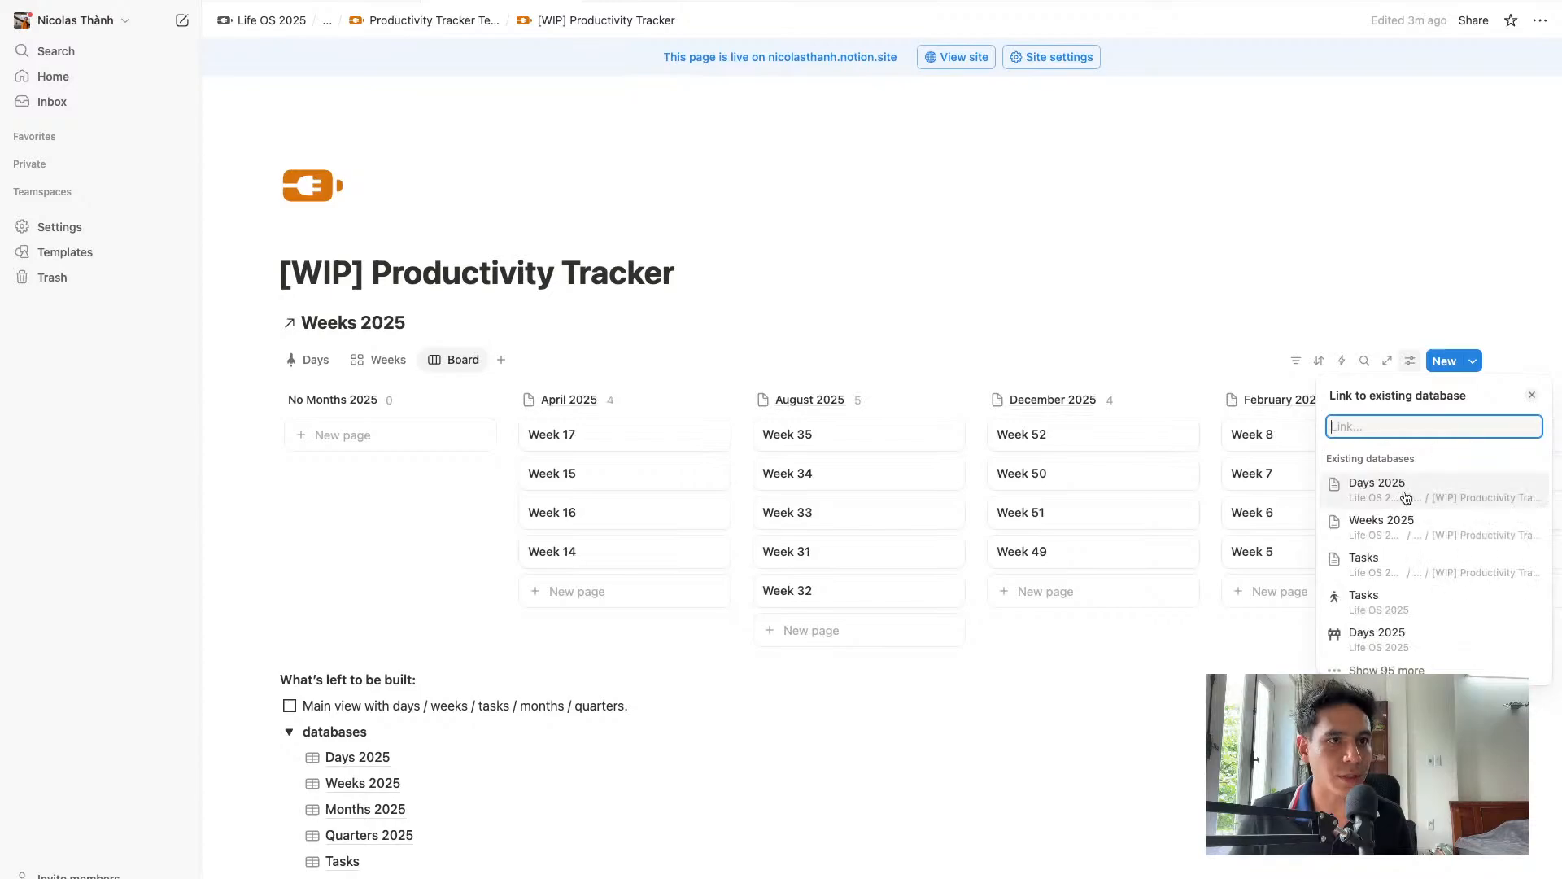
click(1403, 567)
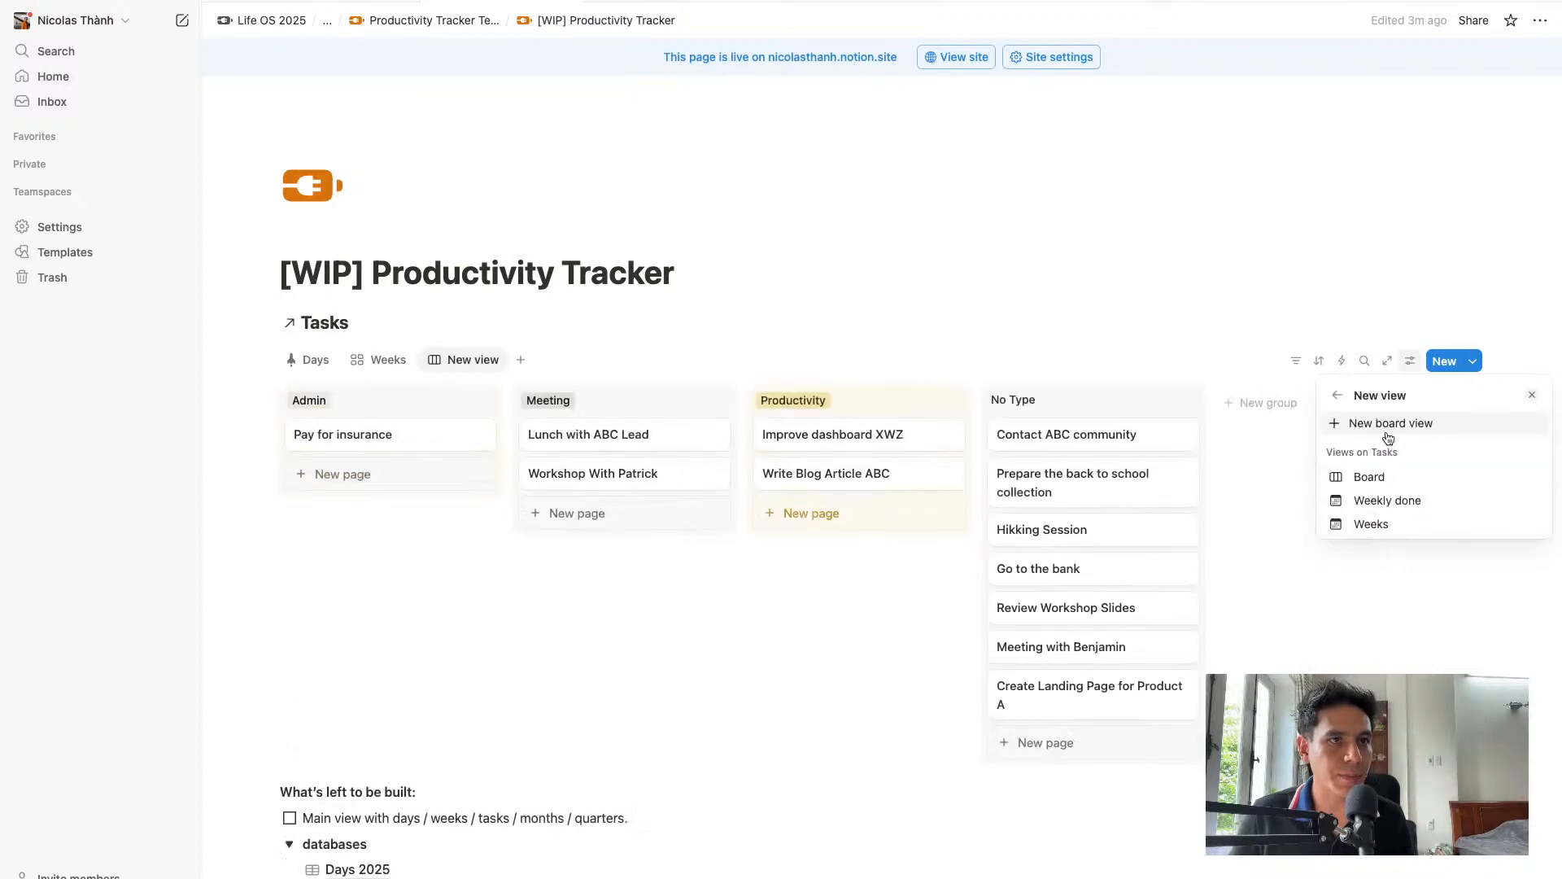
click(1386, 481)
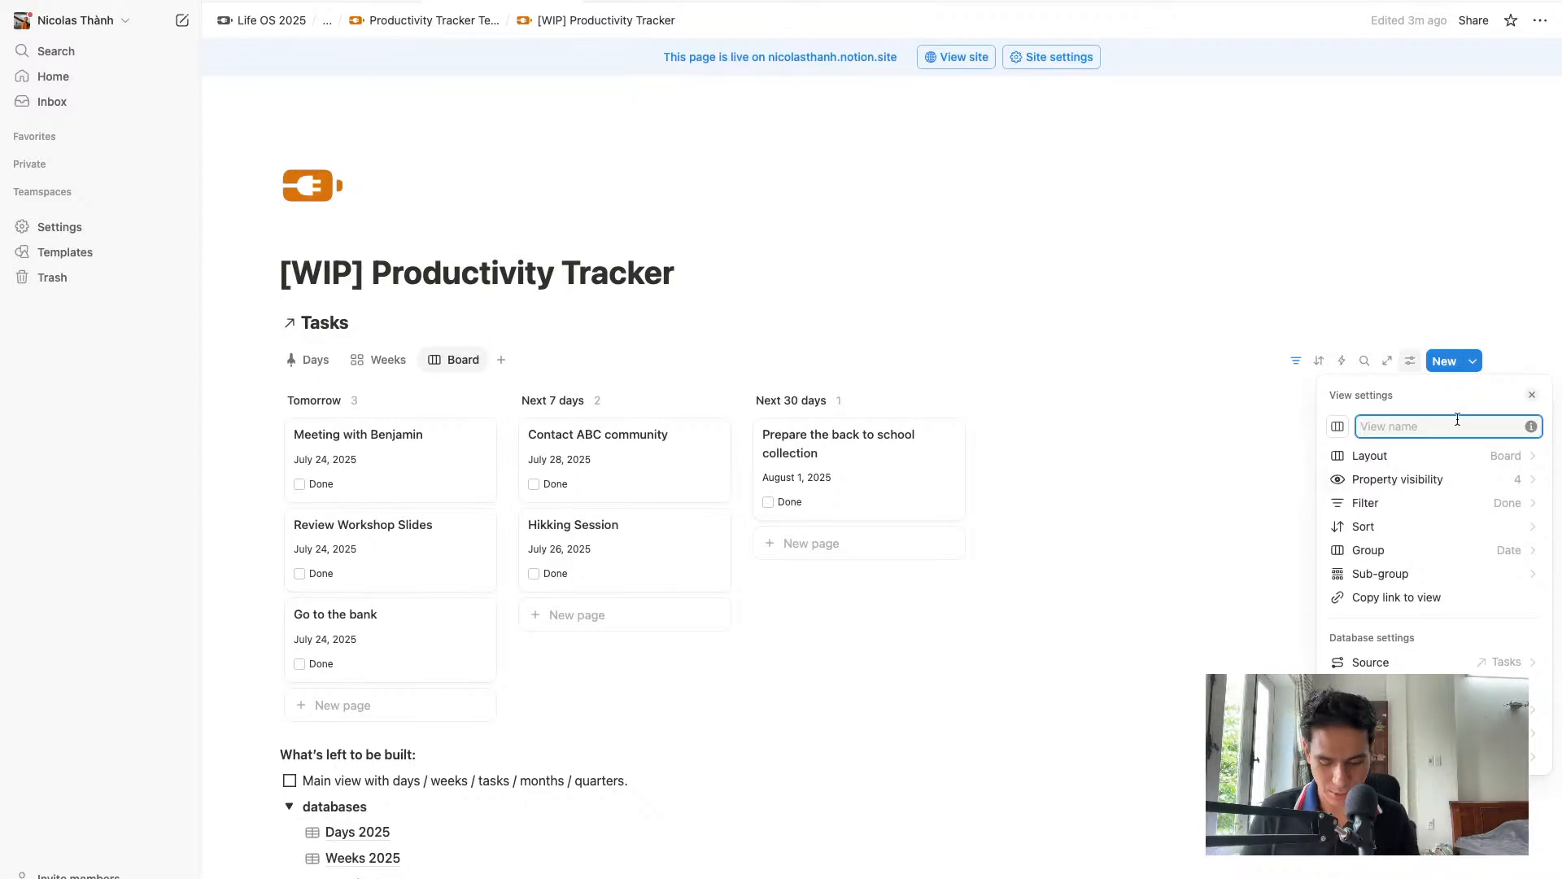
Name the Tasks board view To Finish and move it ahead of the Days view
text(To)
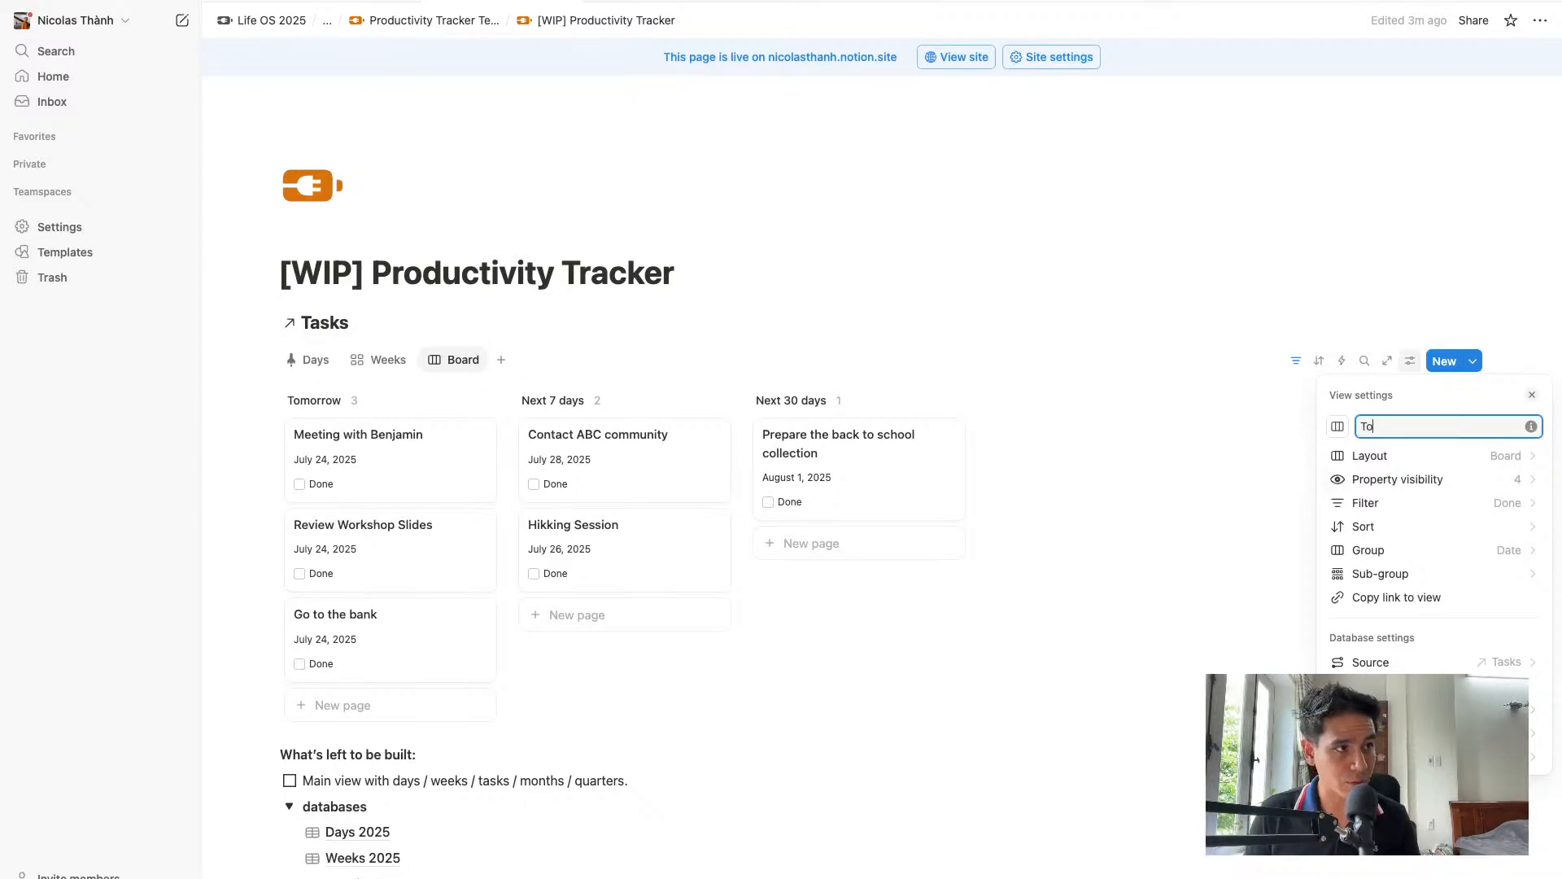
text( Finish)
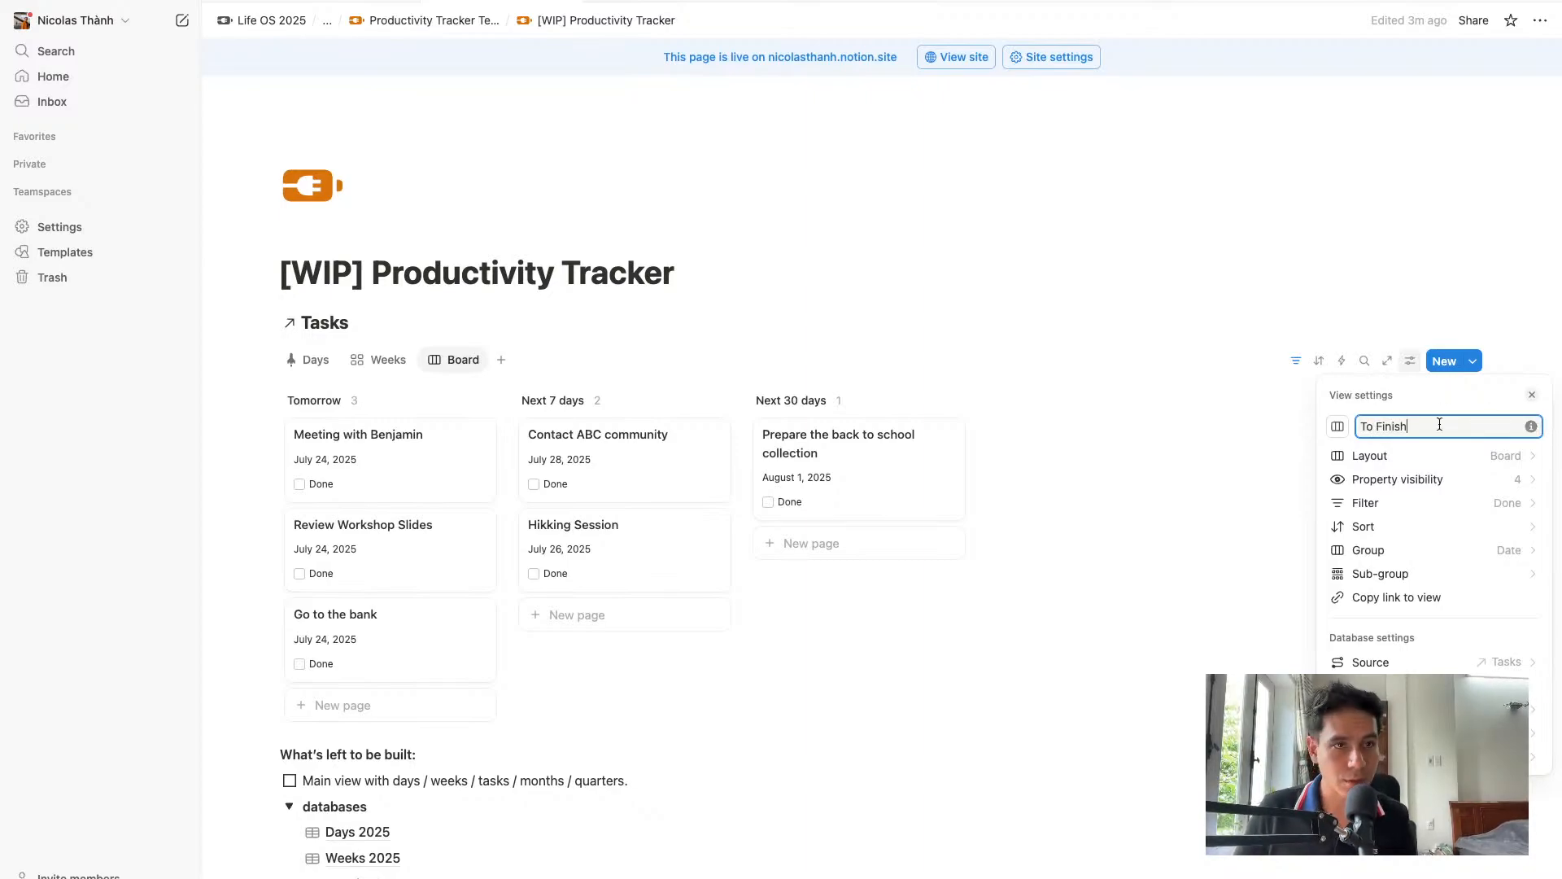
click(1215, 401)
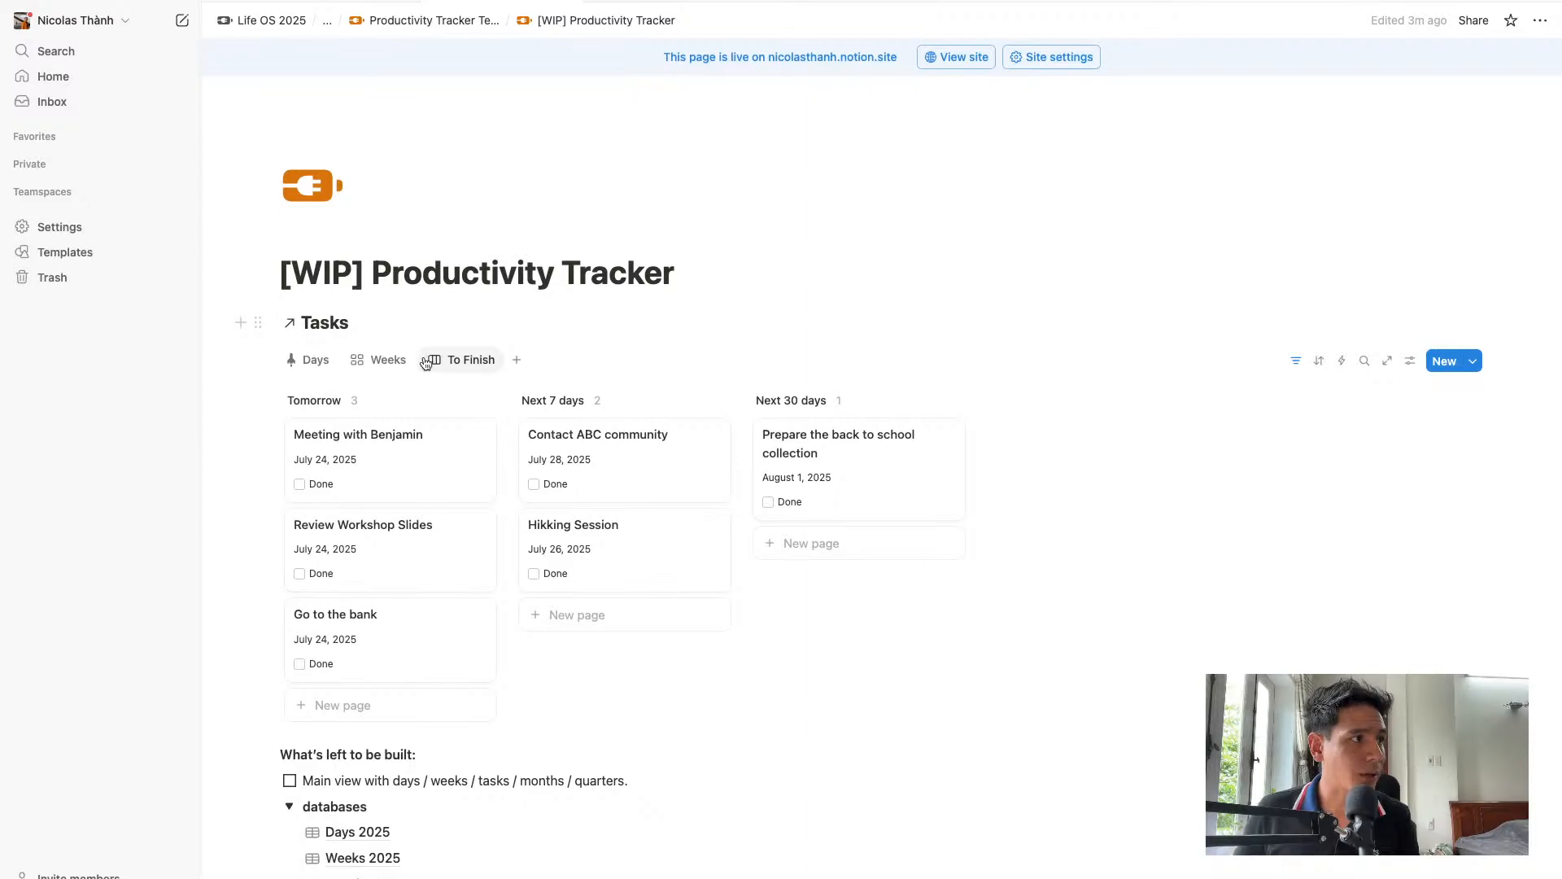
drag(425, 362, 303, 361)
Duplicate the To Finish view and name the copy Week Done Tasks
click(313, 362)
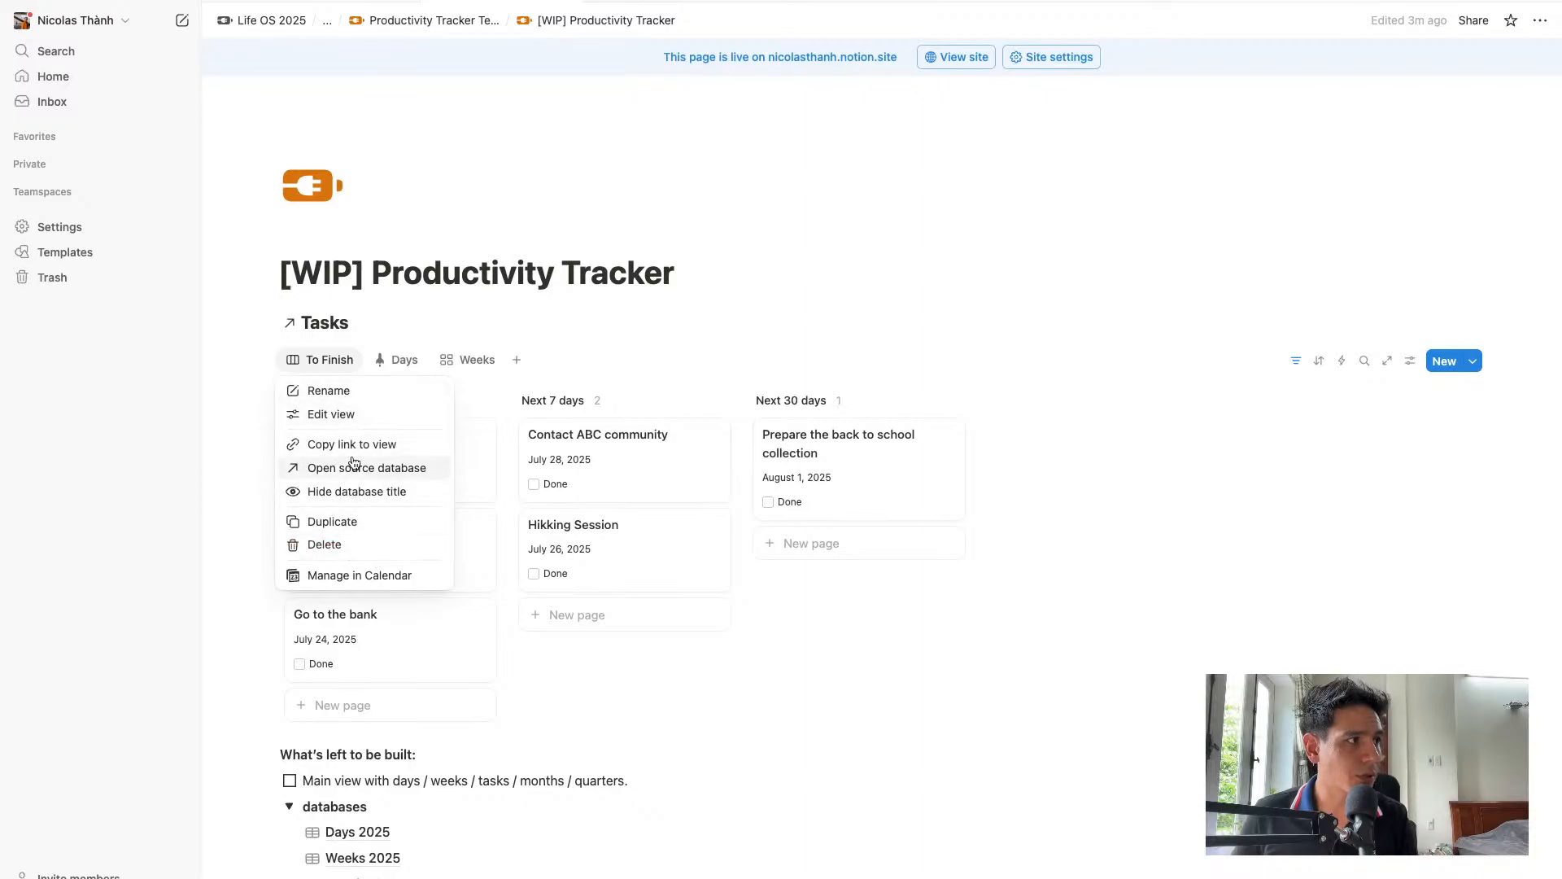
click(352, 529)
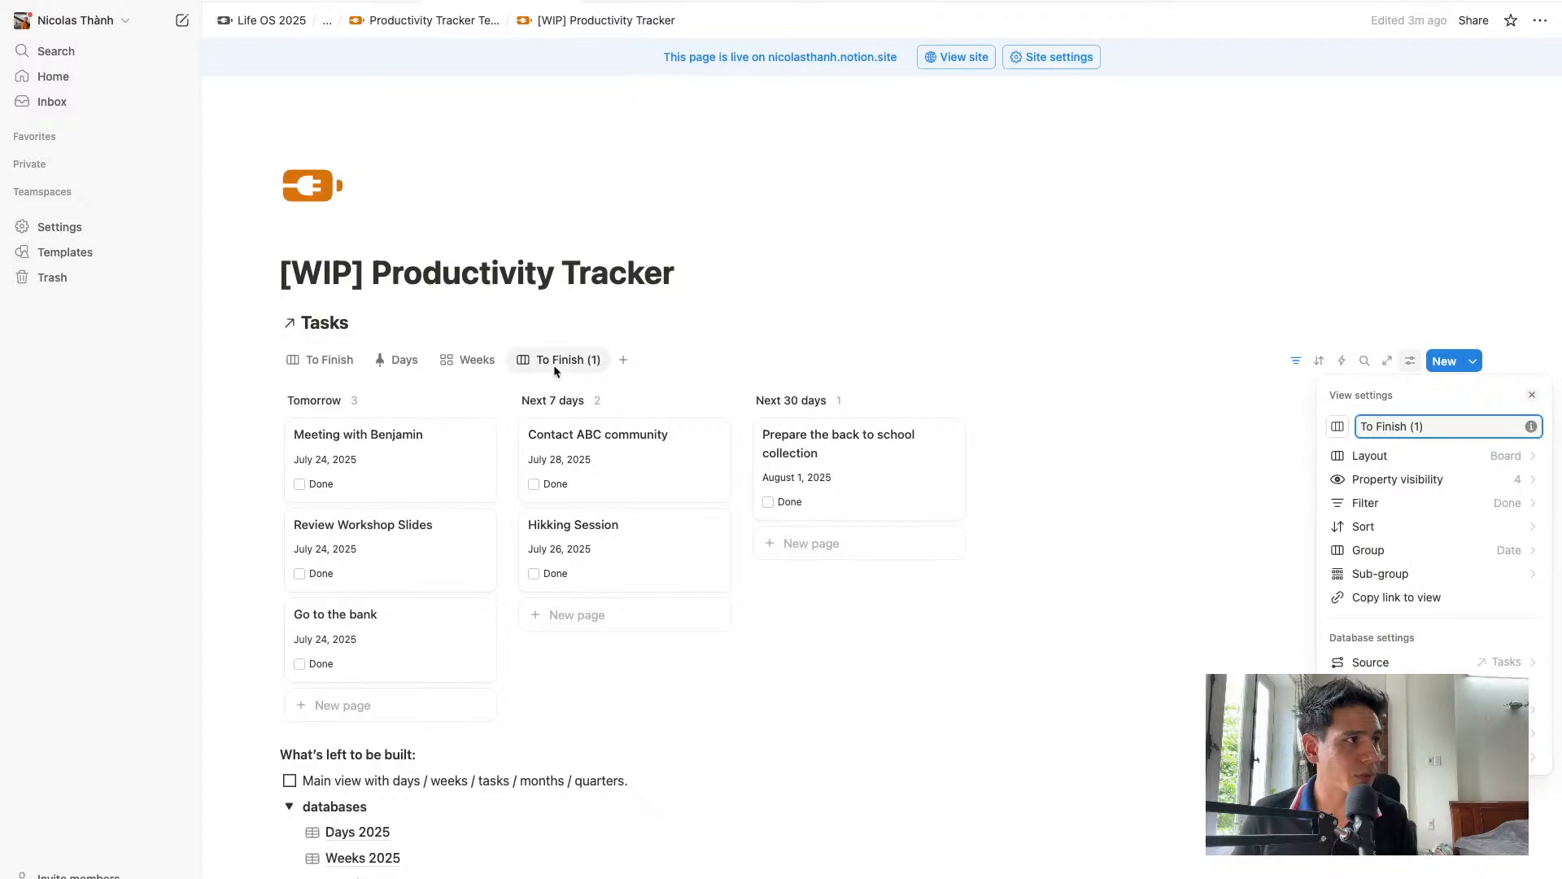
triple_click(1372, 426)
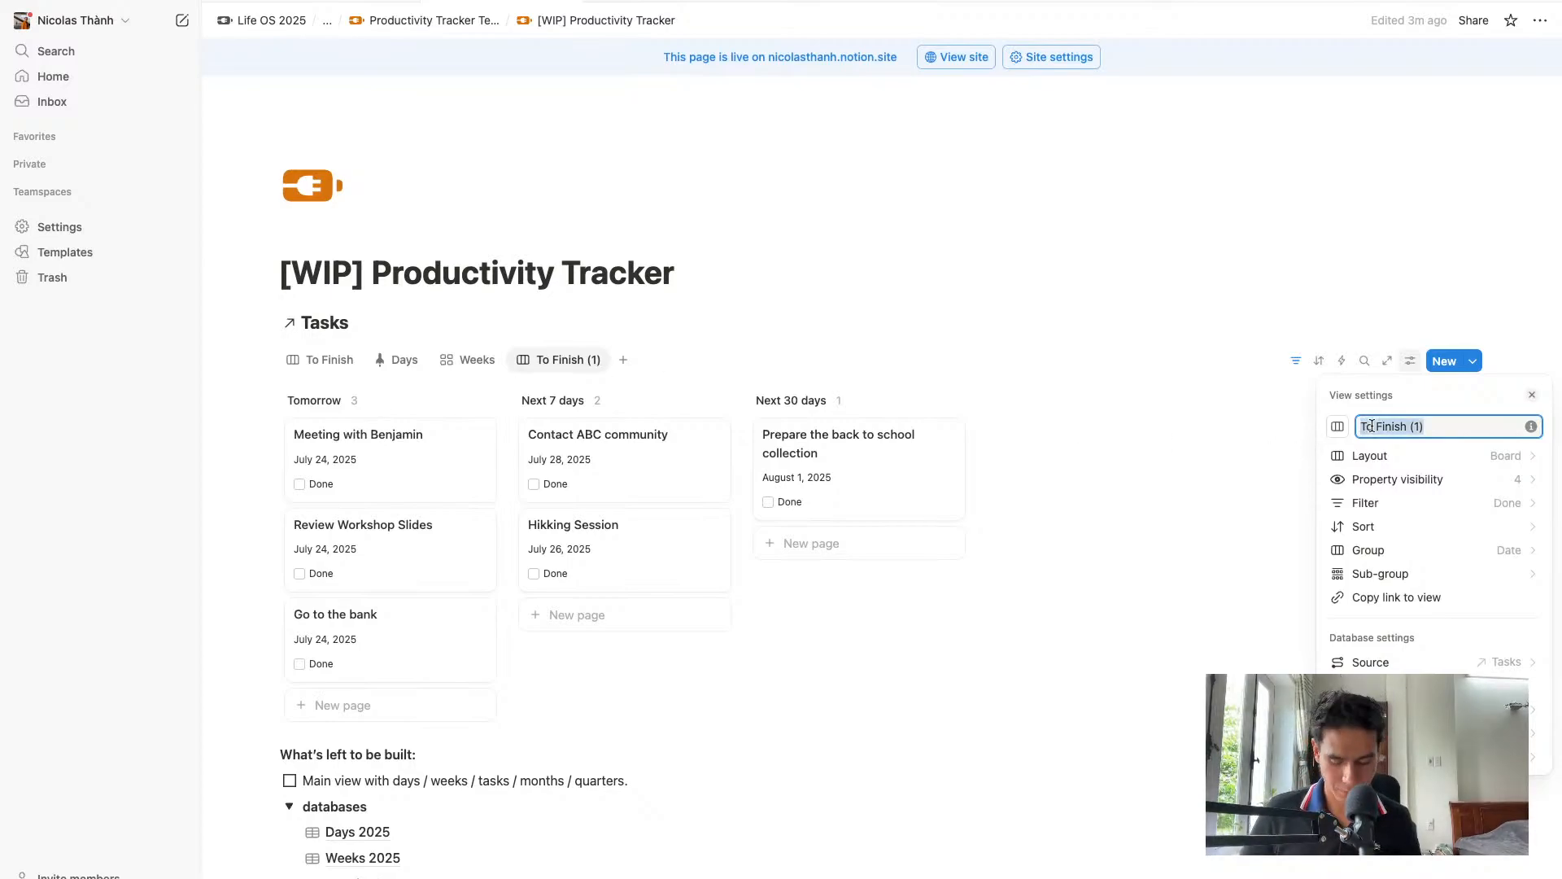
text(Week)
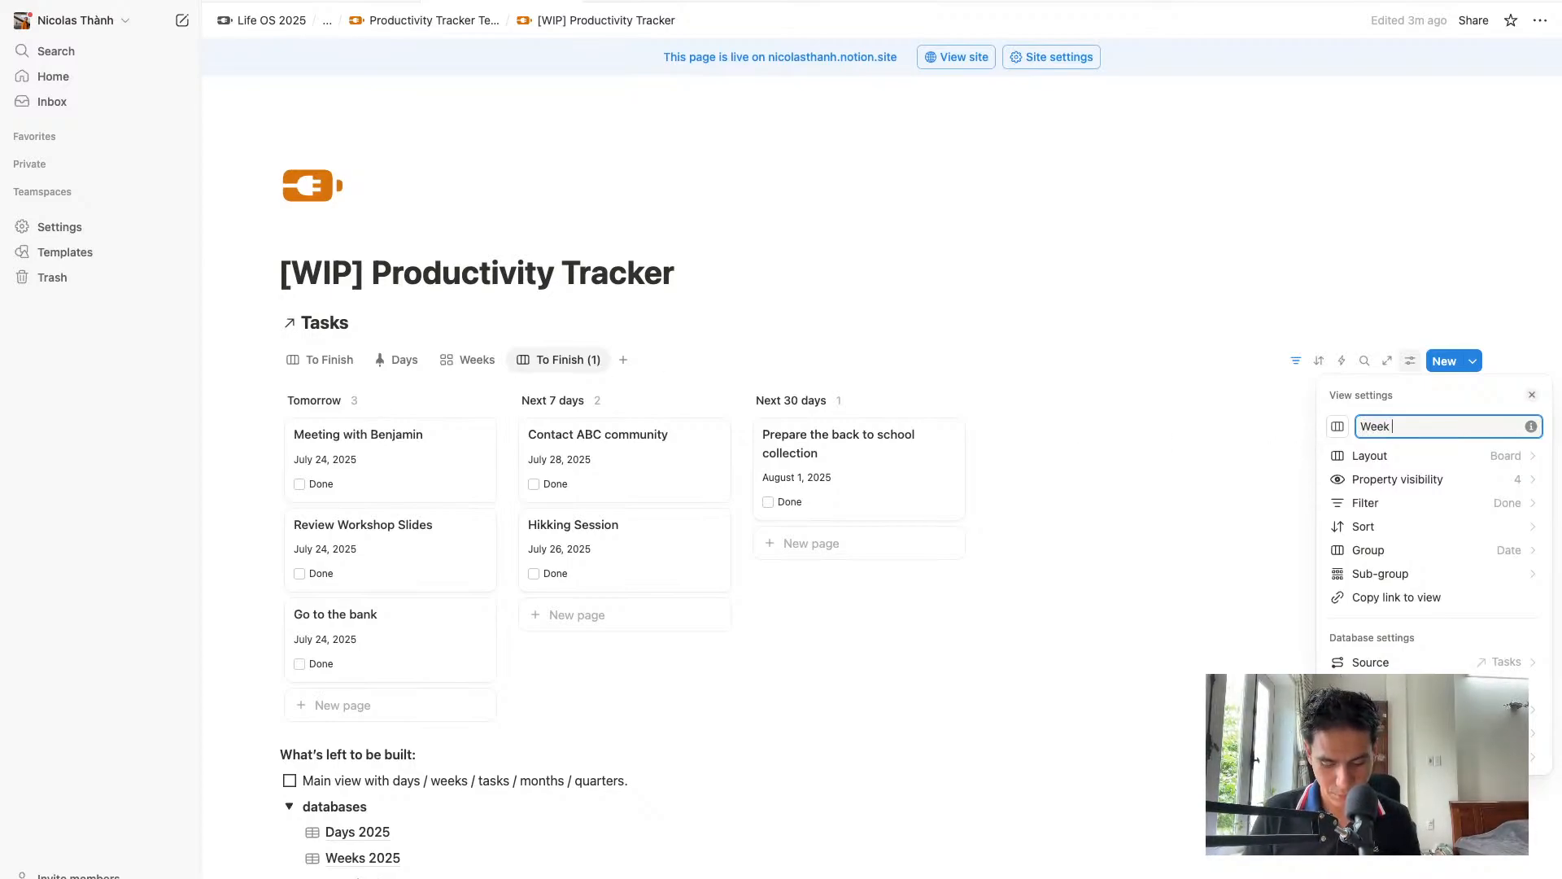
text( Done Tasks)
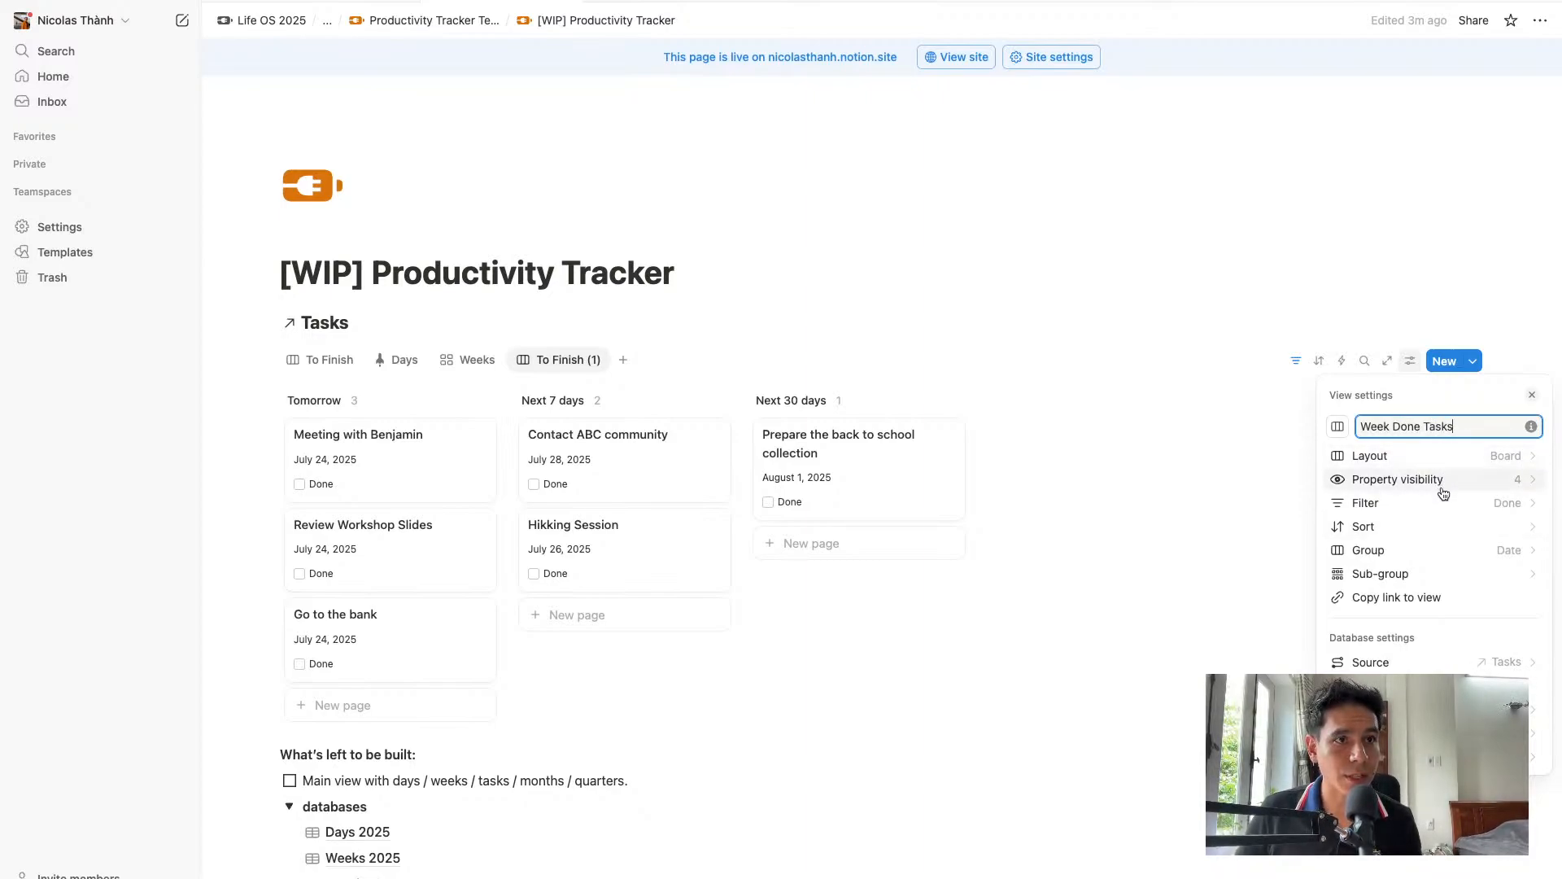
Change the Week Done Tasks view to a Calendar layout that shows one week
click(1426, 455)
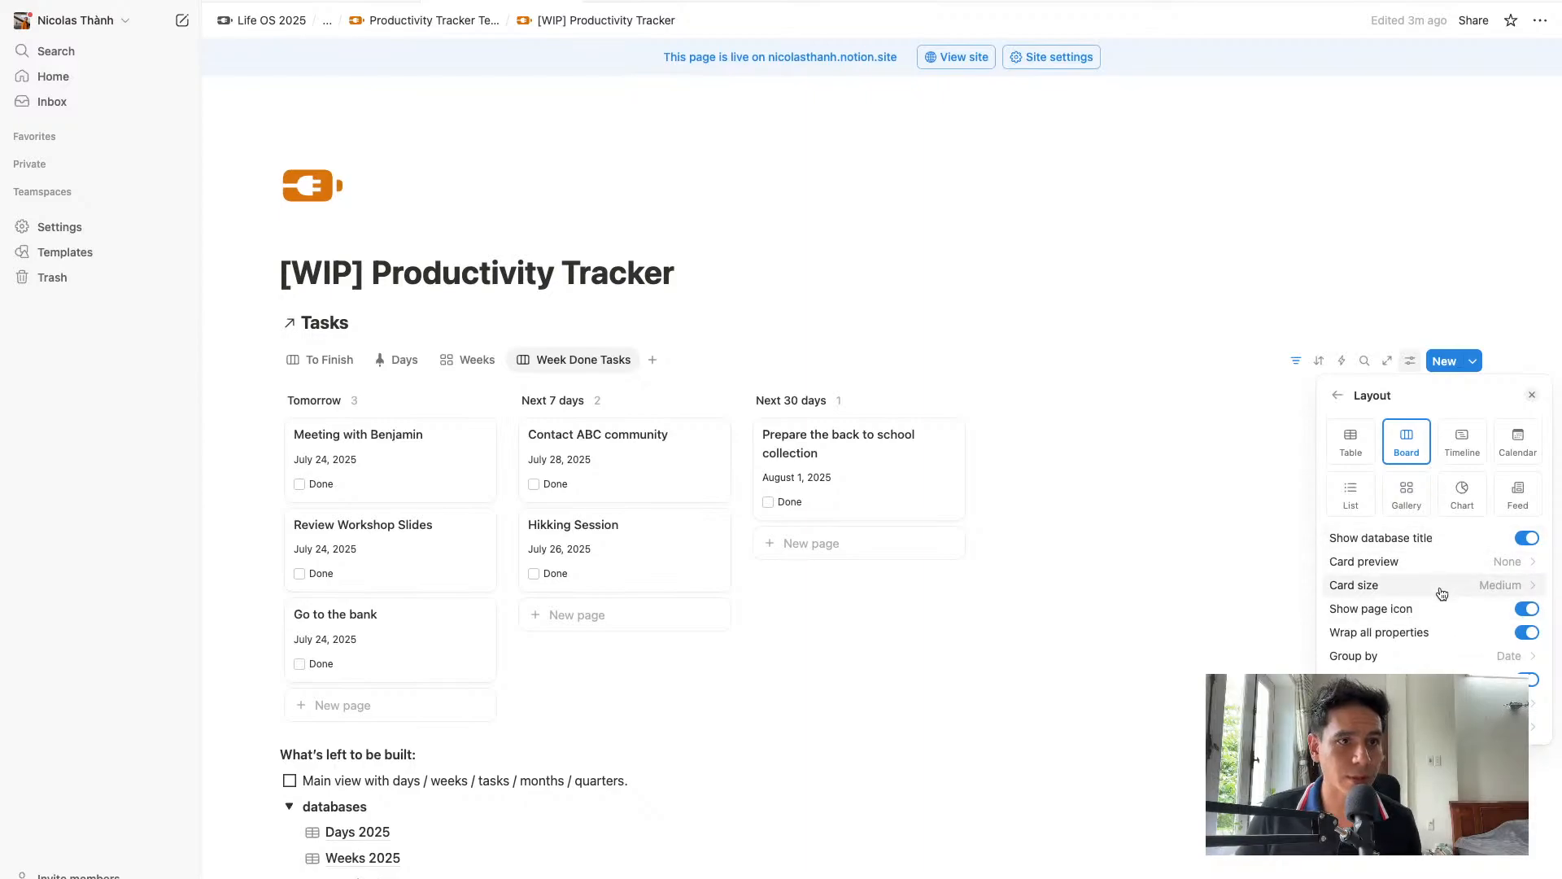
click(1341, 398)
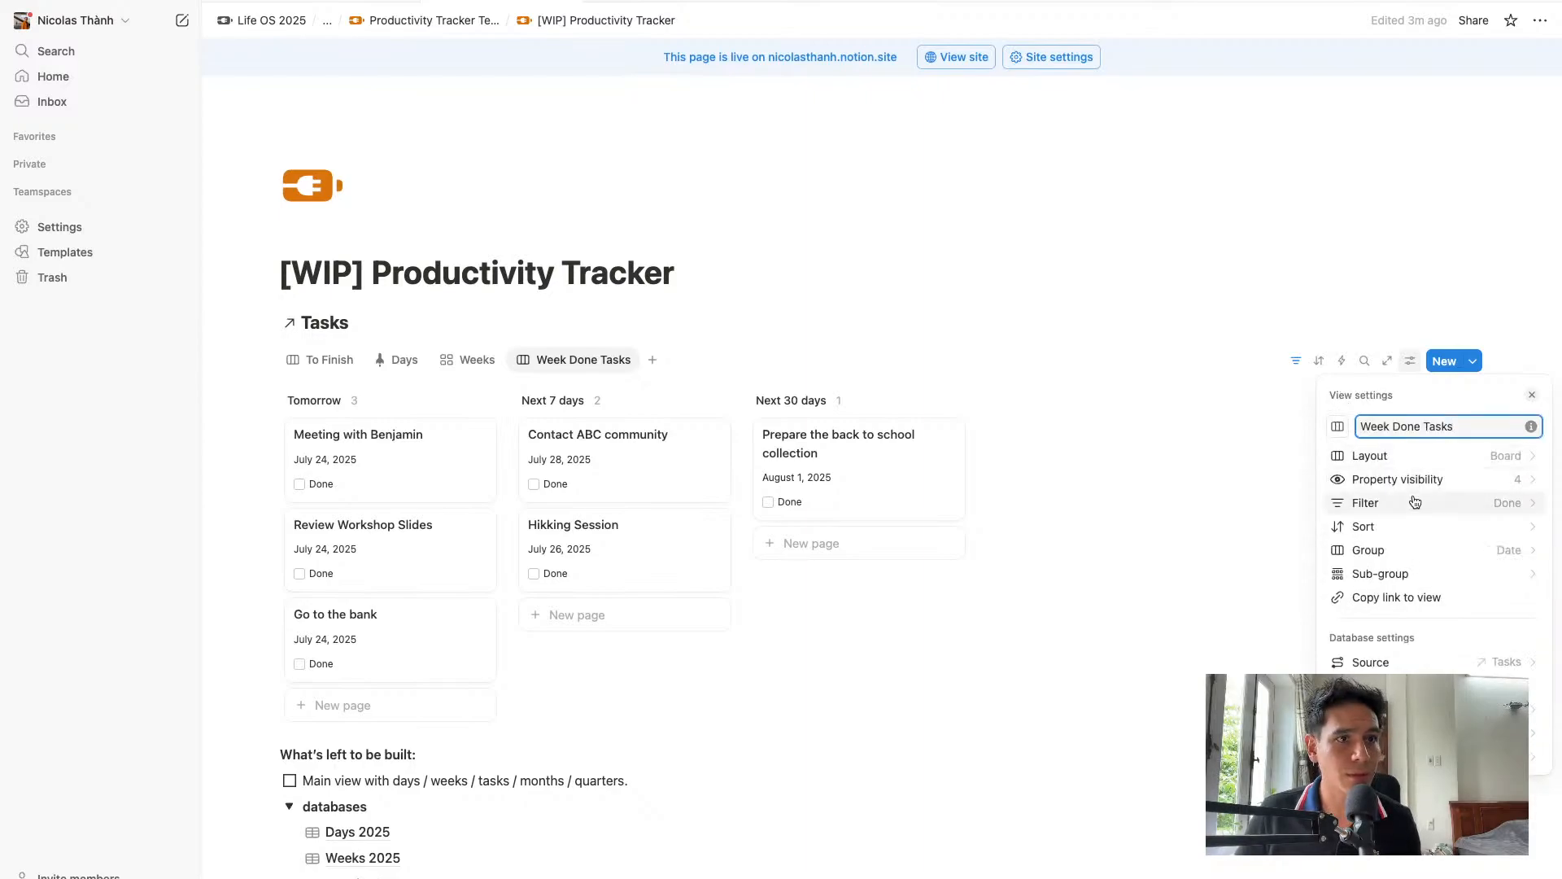
click(1426, 456)
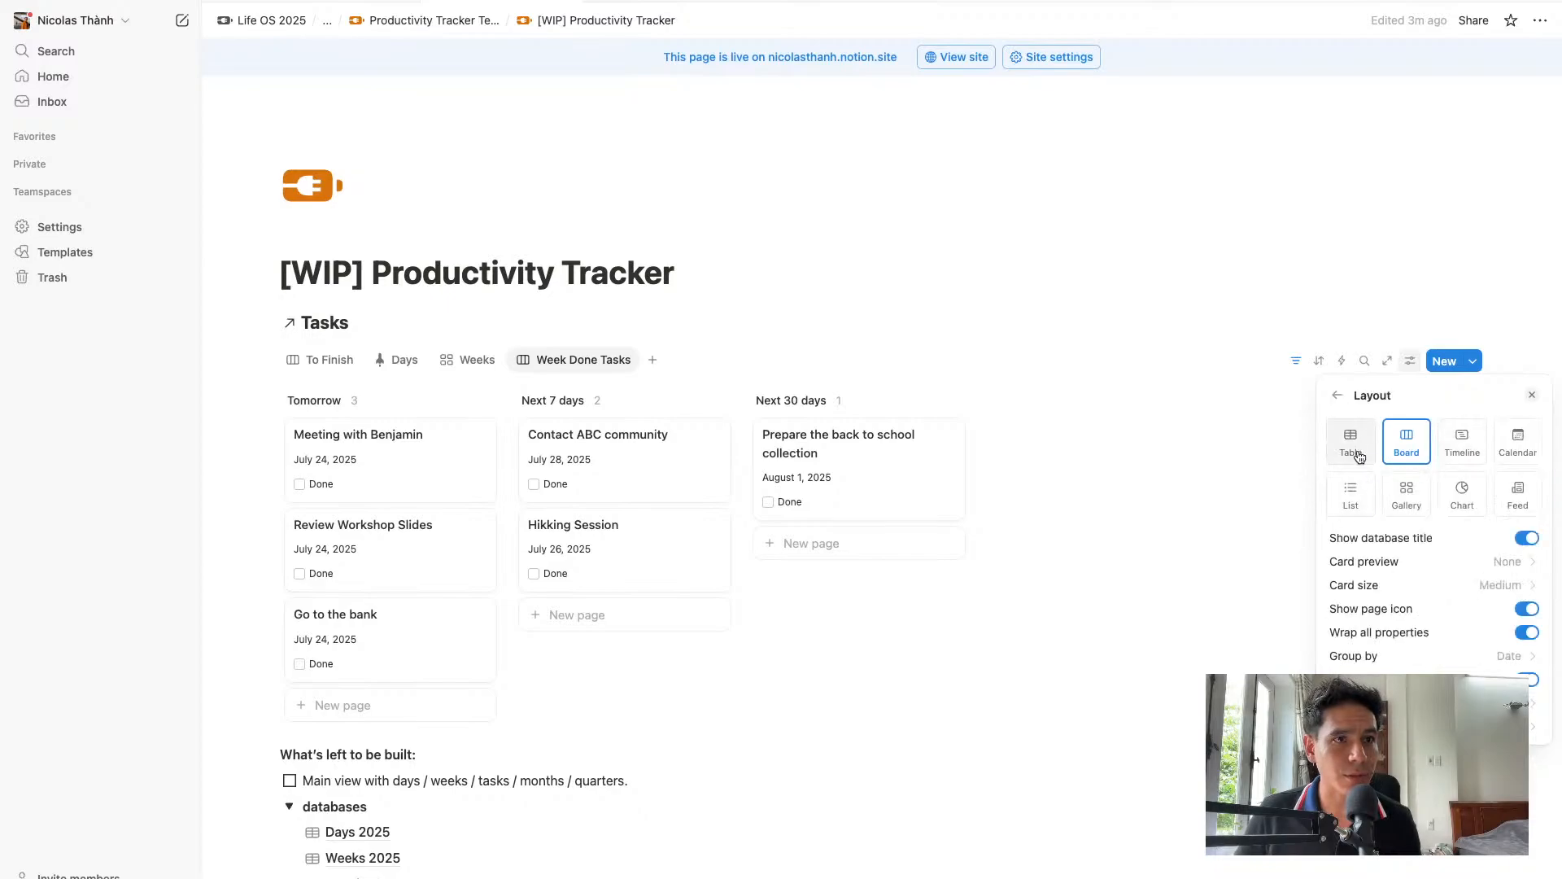
click(1518, 443)
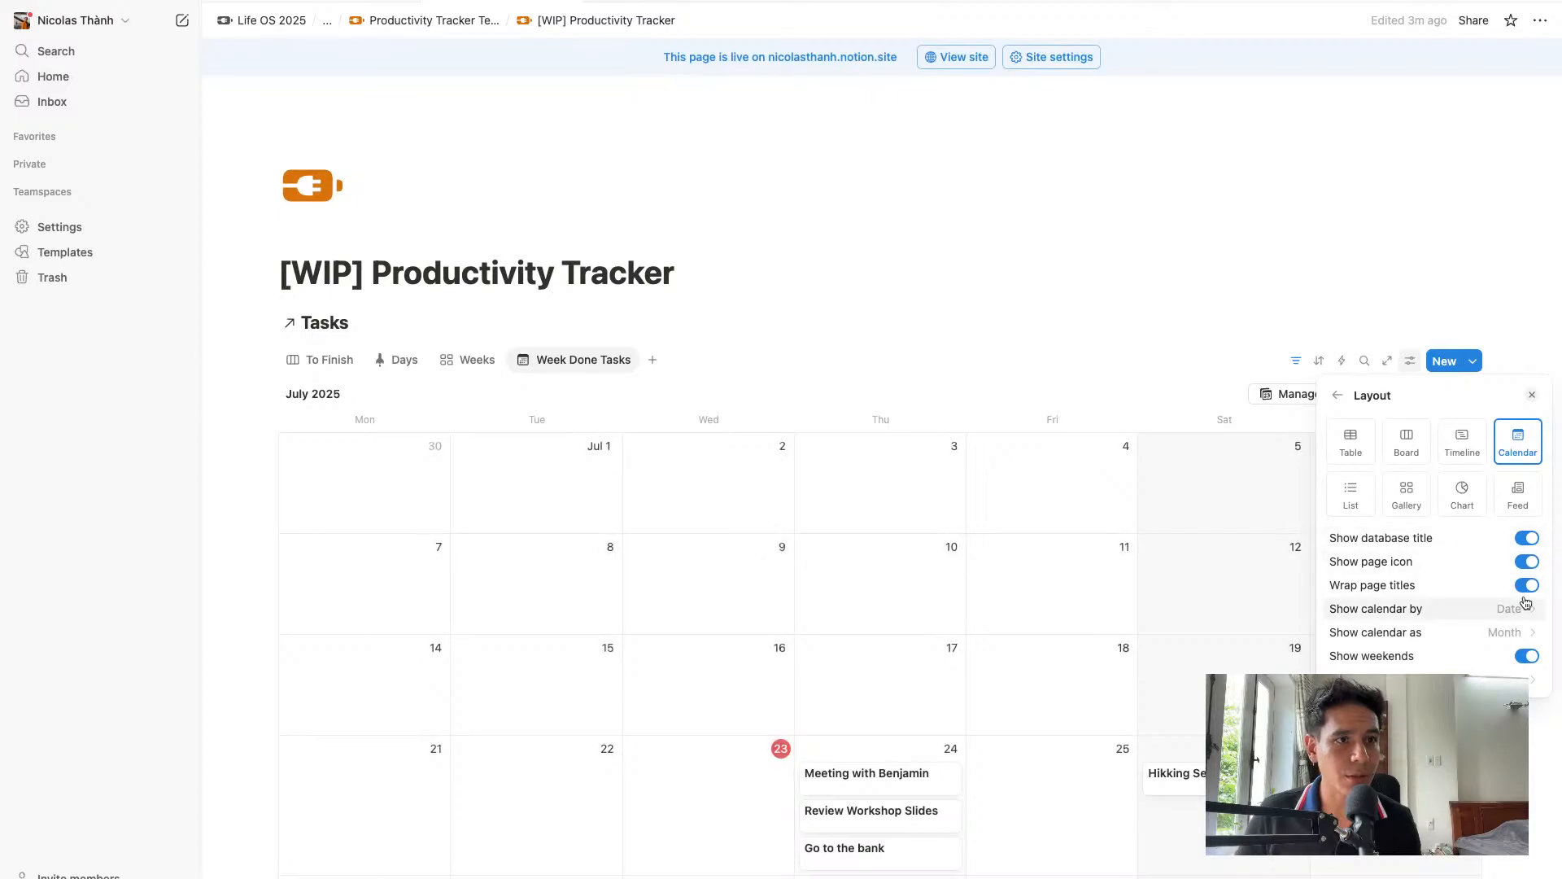
click(1507, 633)
click(1422, 680)
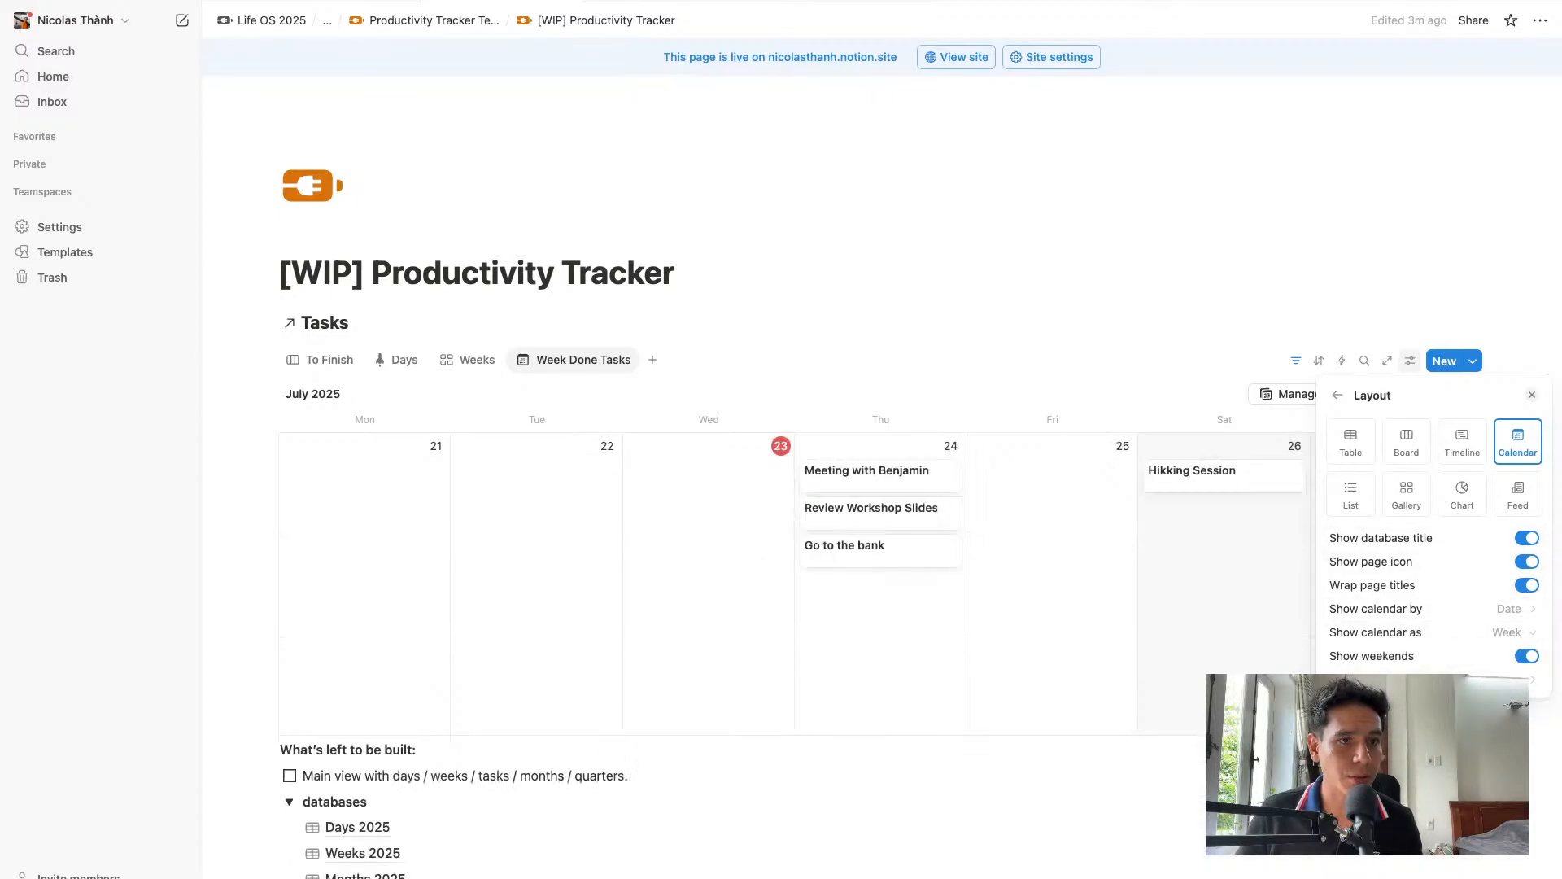
click(1337, 395)
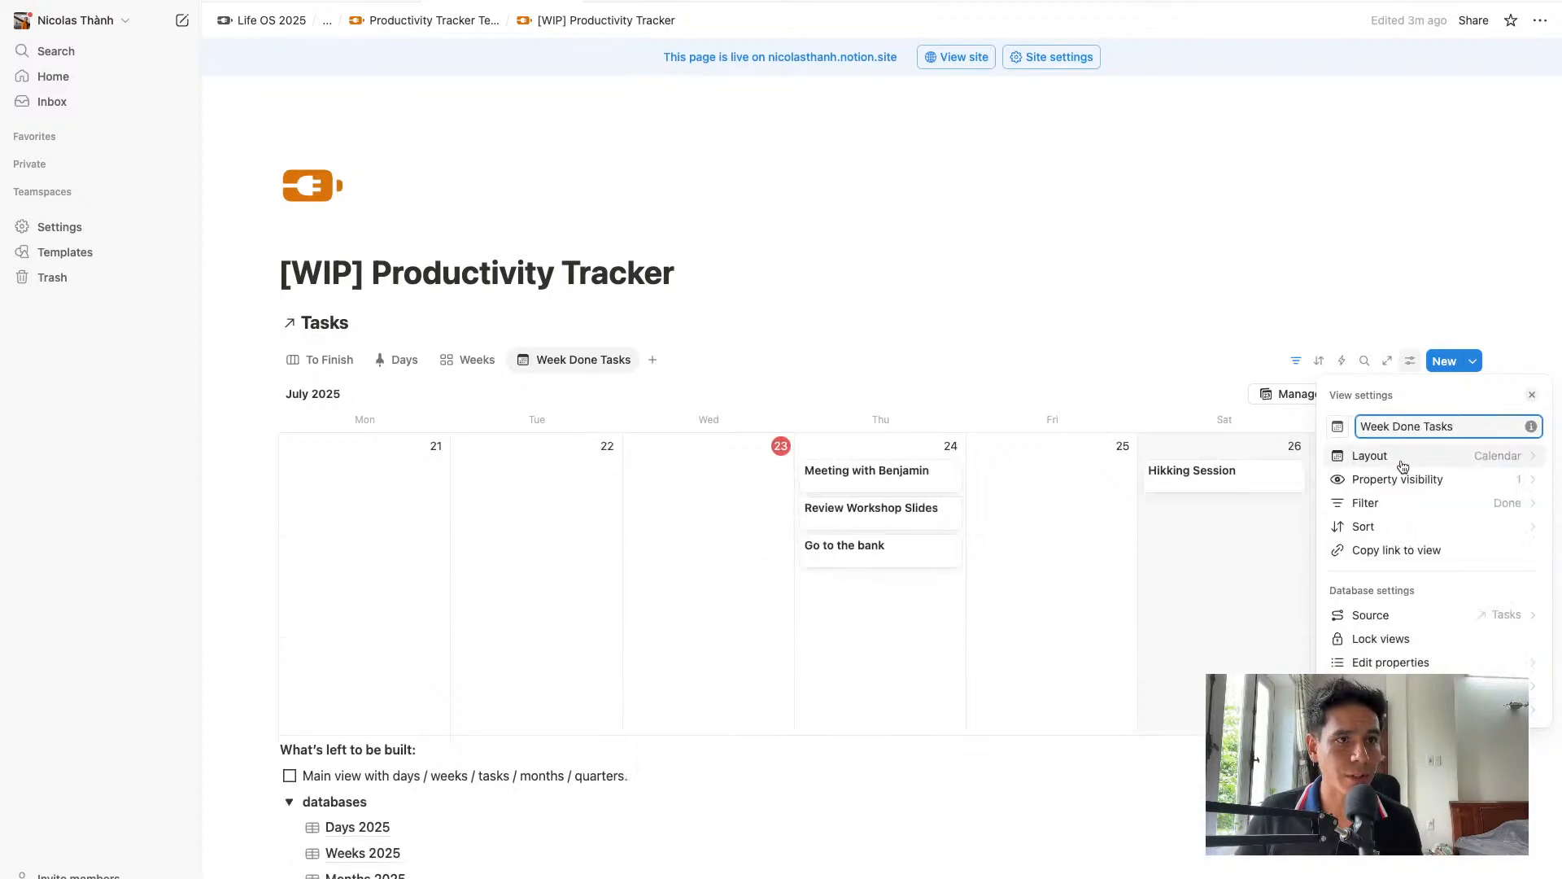
click(1455, 503)
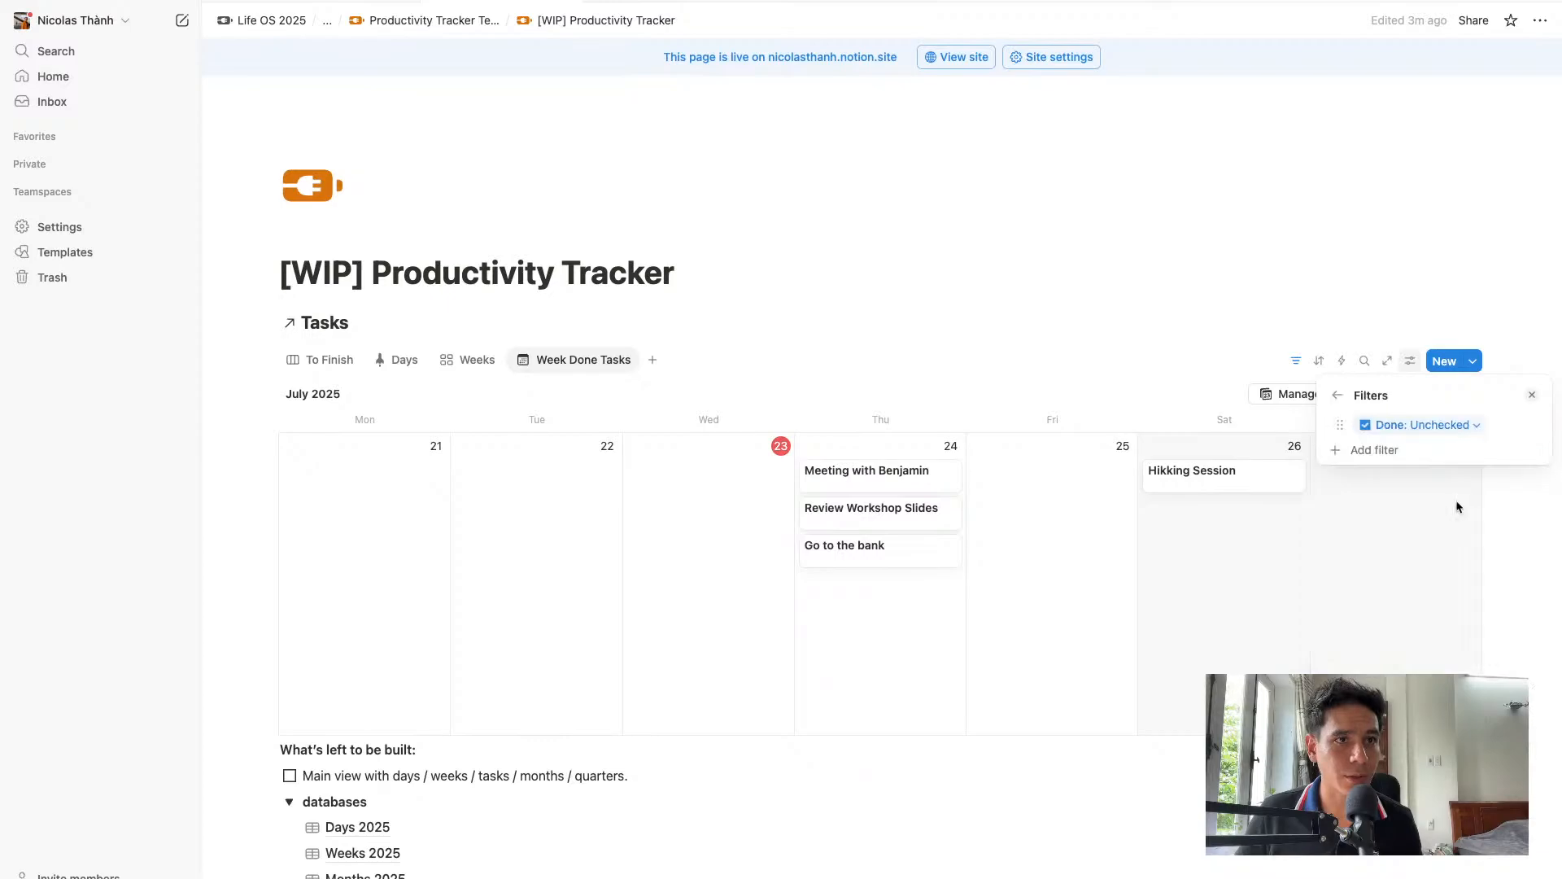
click(1336, 395)
click(1311, 383)
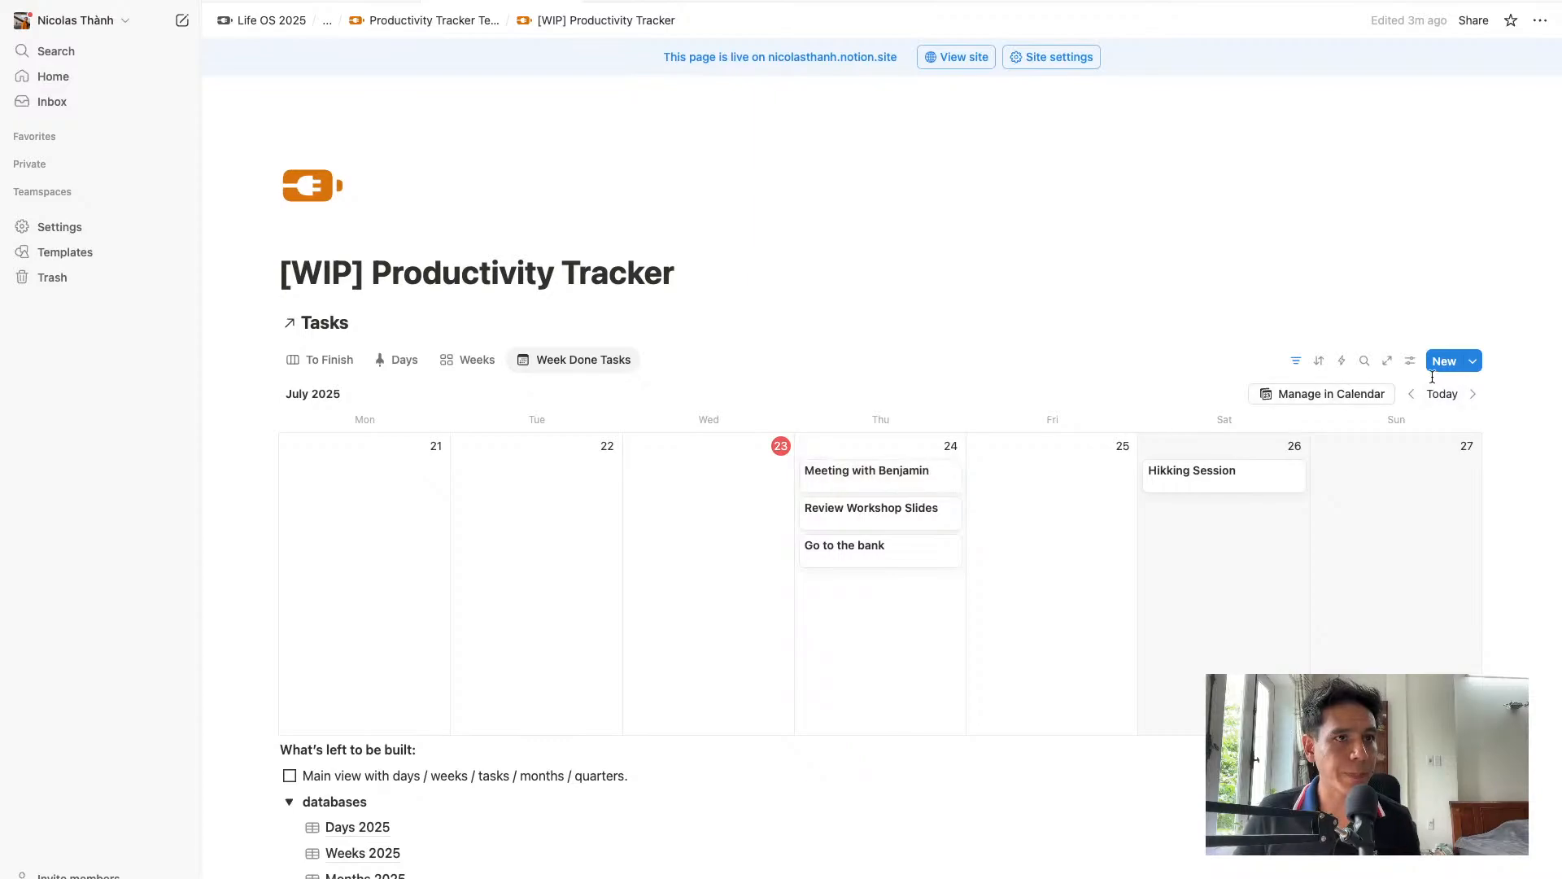
click(1387, 361)
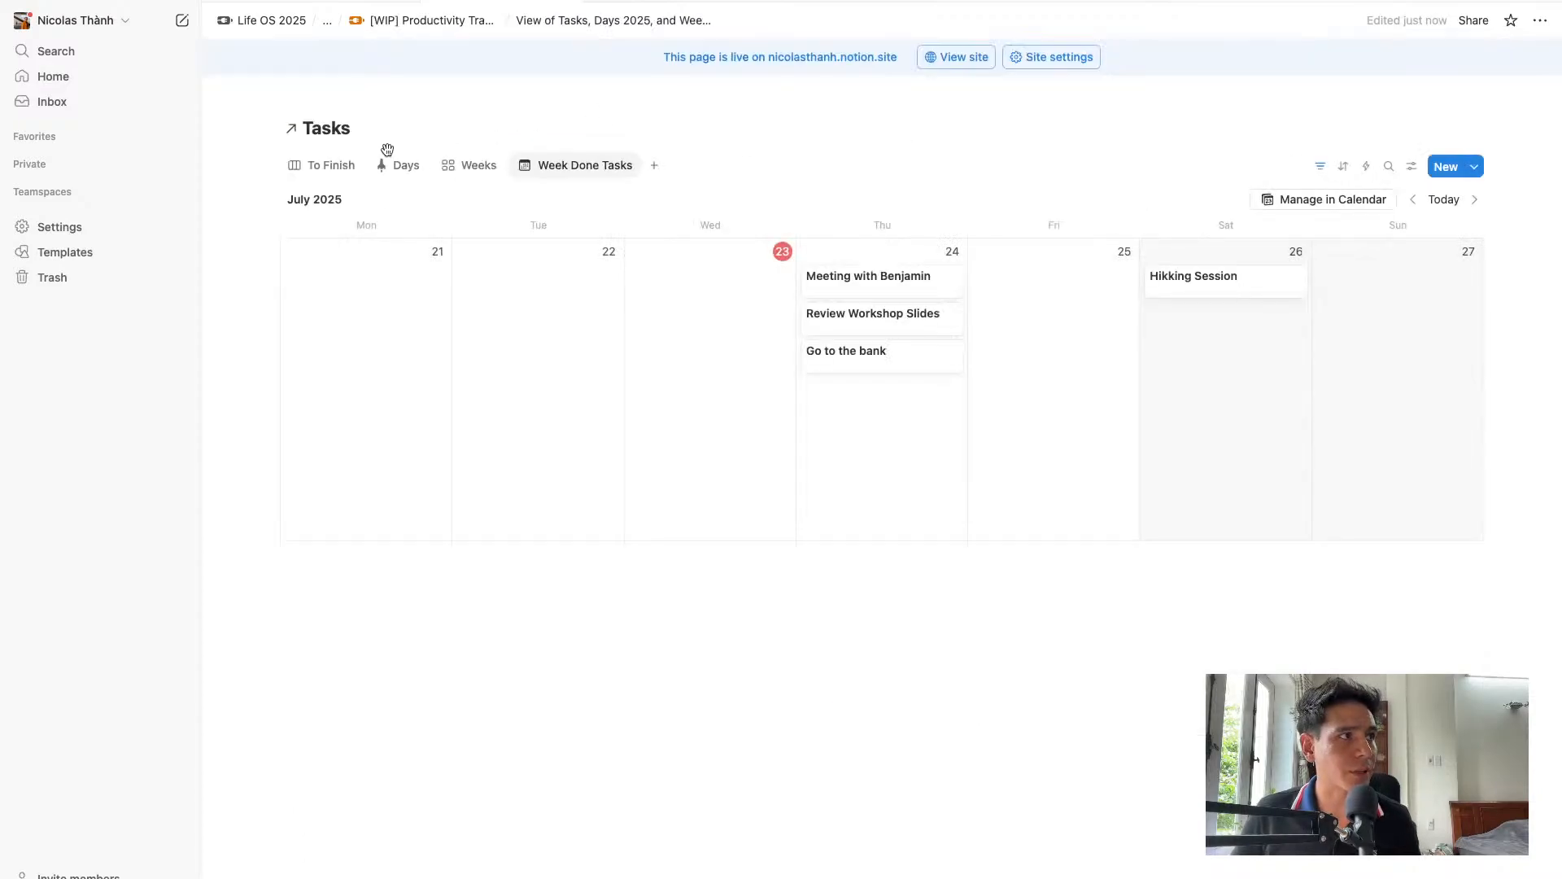
click(486, 22)
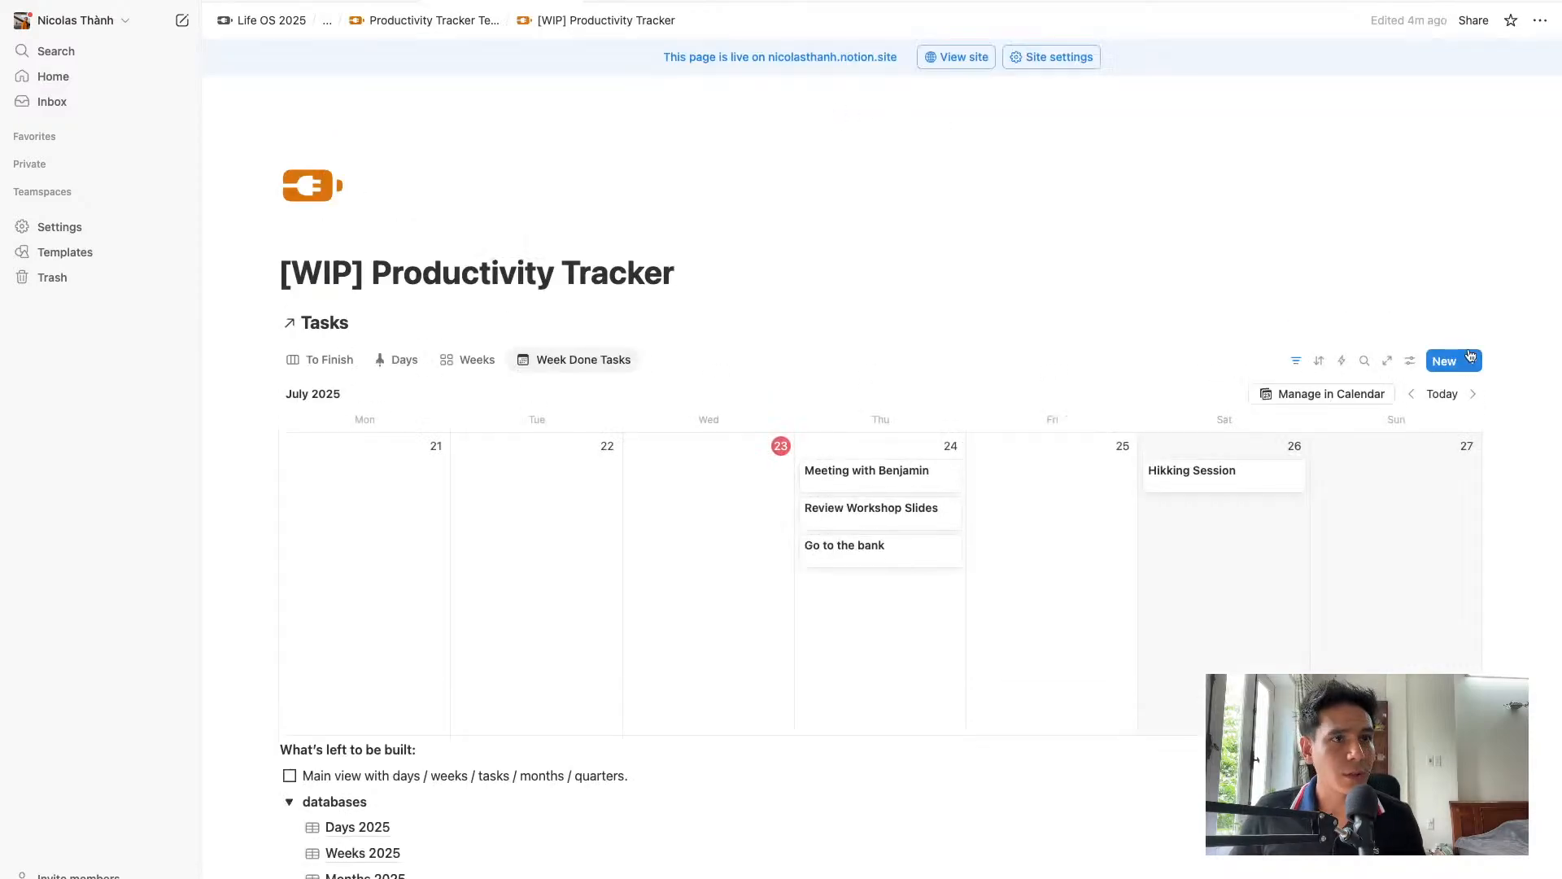
Show the Date, Done, Type and Weeks 2025 properties on the cards of the Week Done Tasks calendar
click(1410, 360)
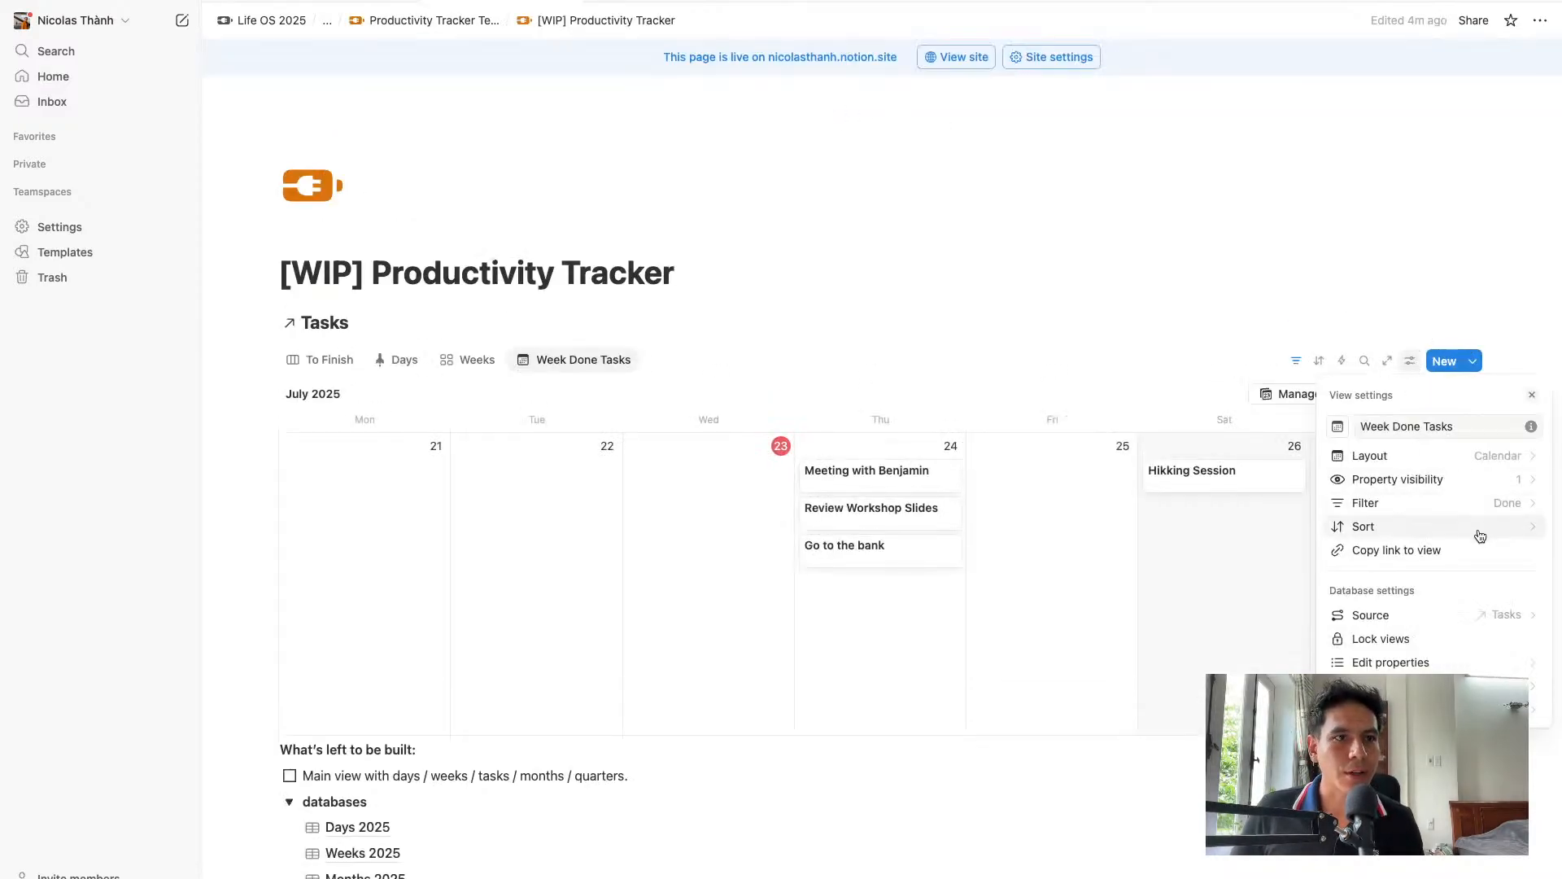
click(1447, 480)
click(1531, 543)
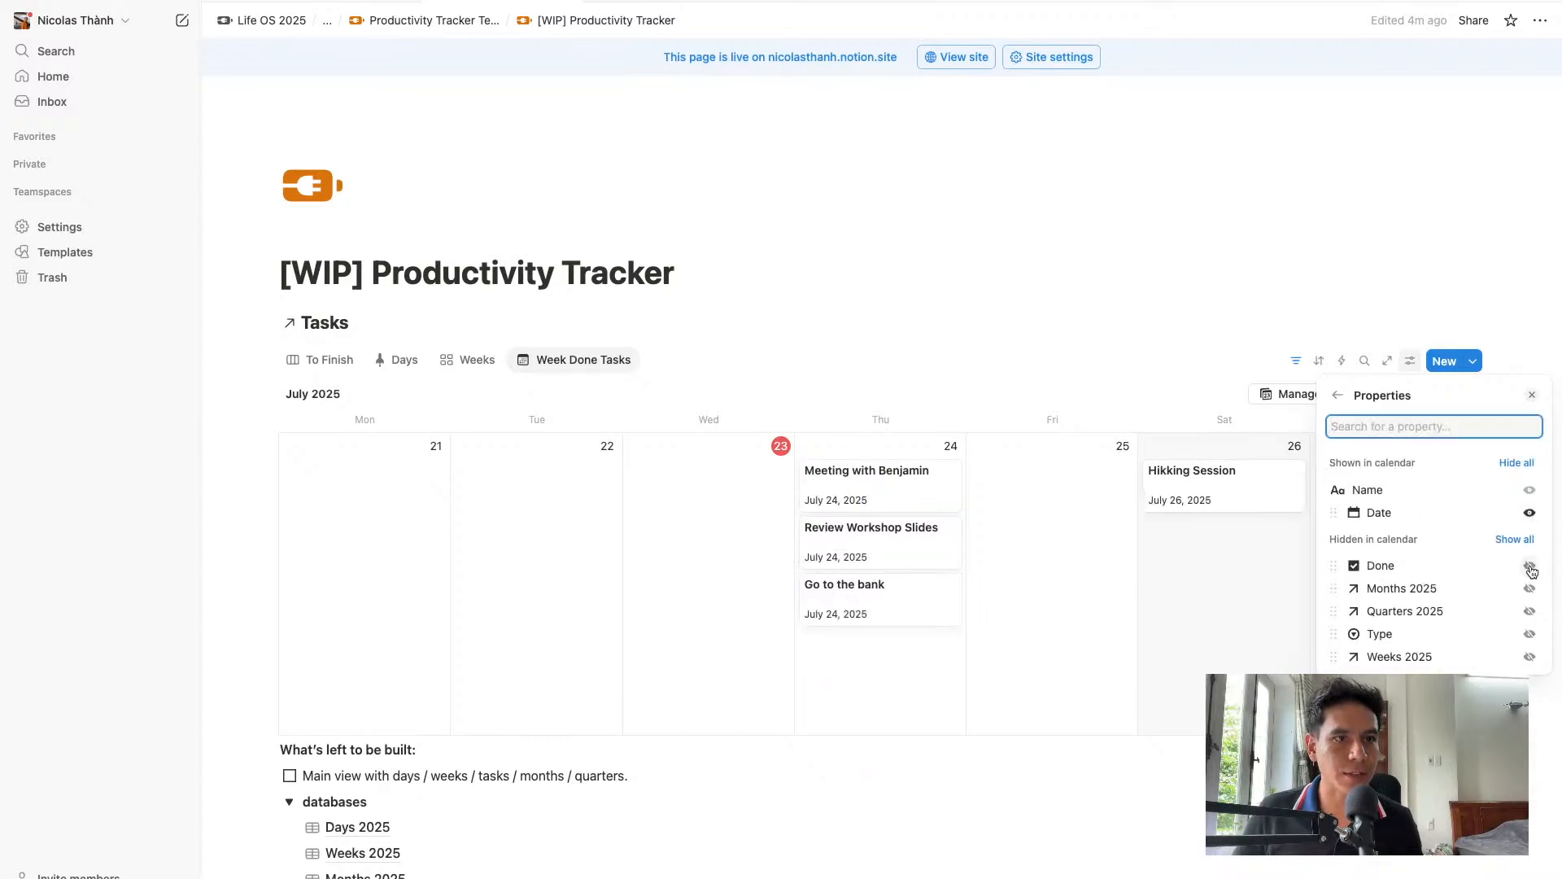
click(1529, 565)
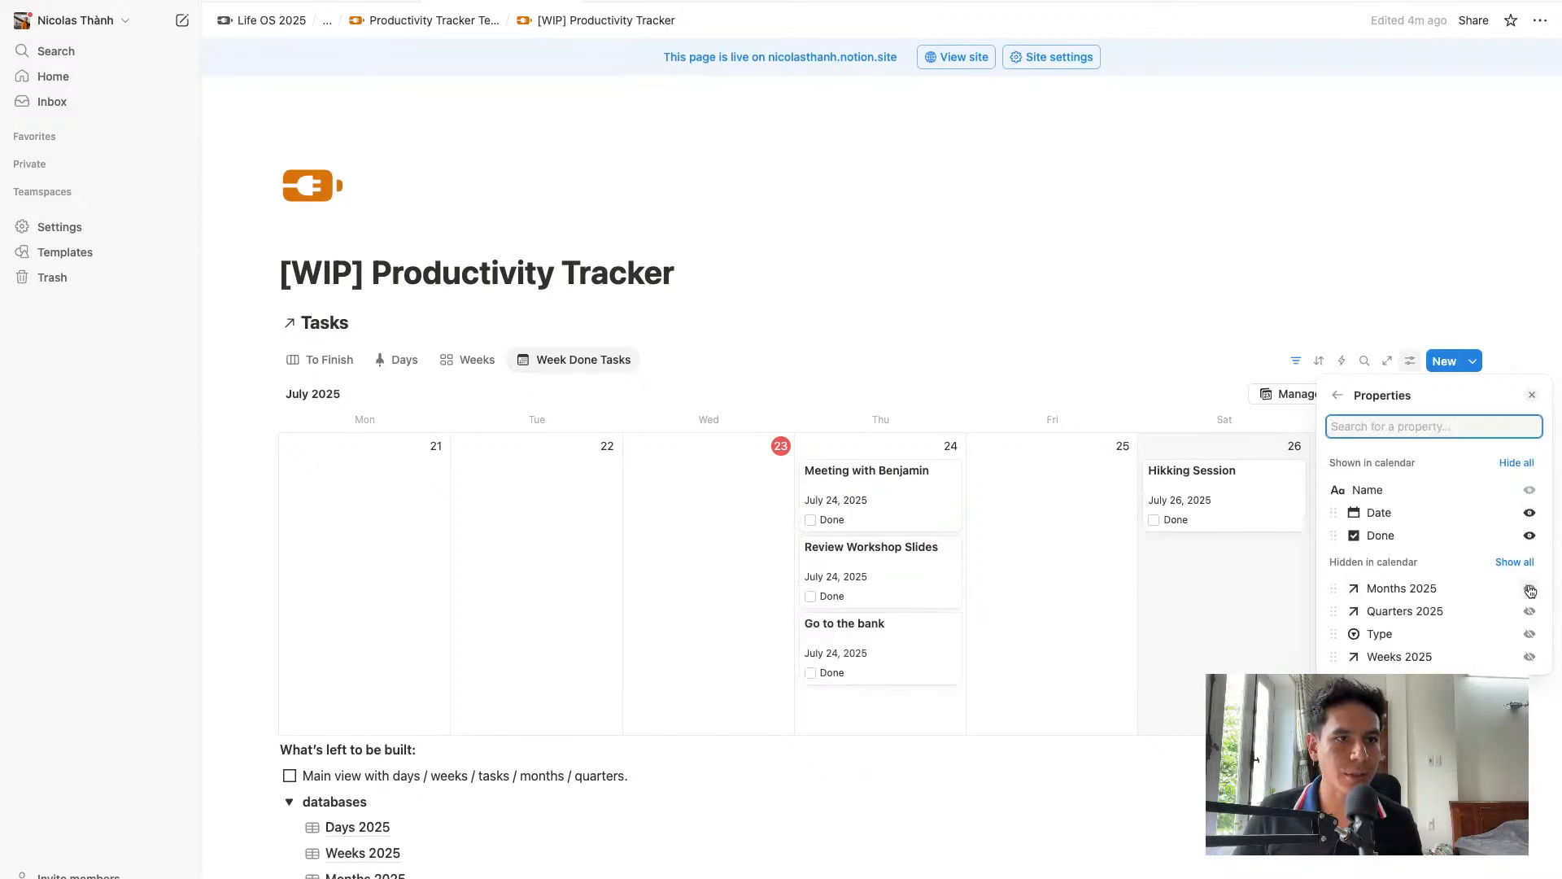
click(1529, 634)
click(1529, 657)
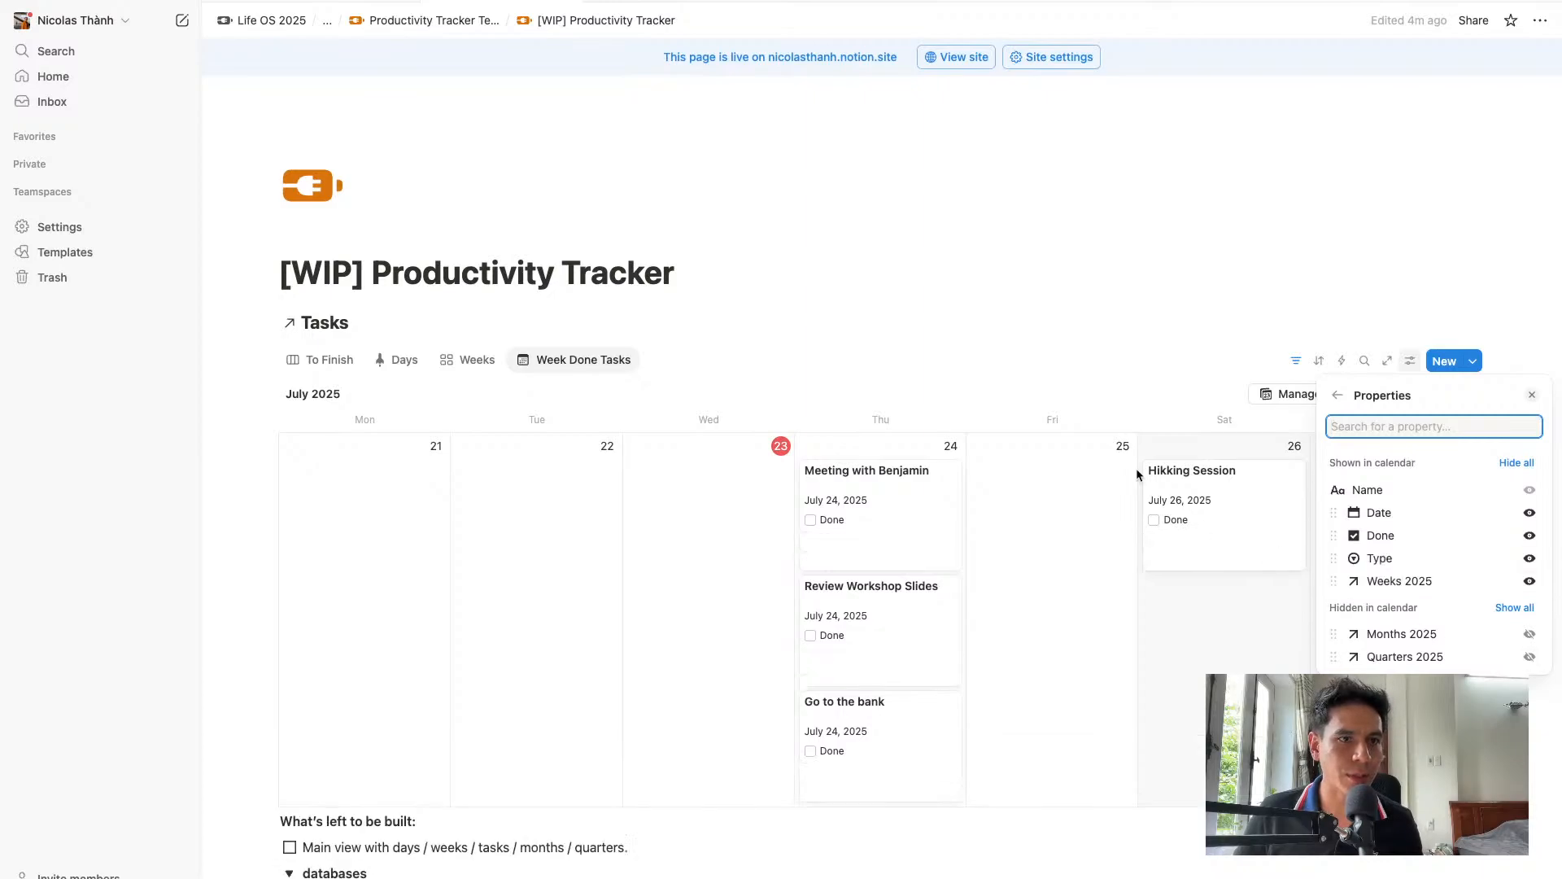
click(1073, 368)
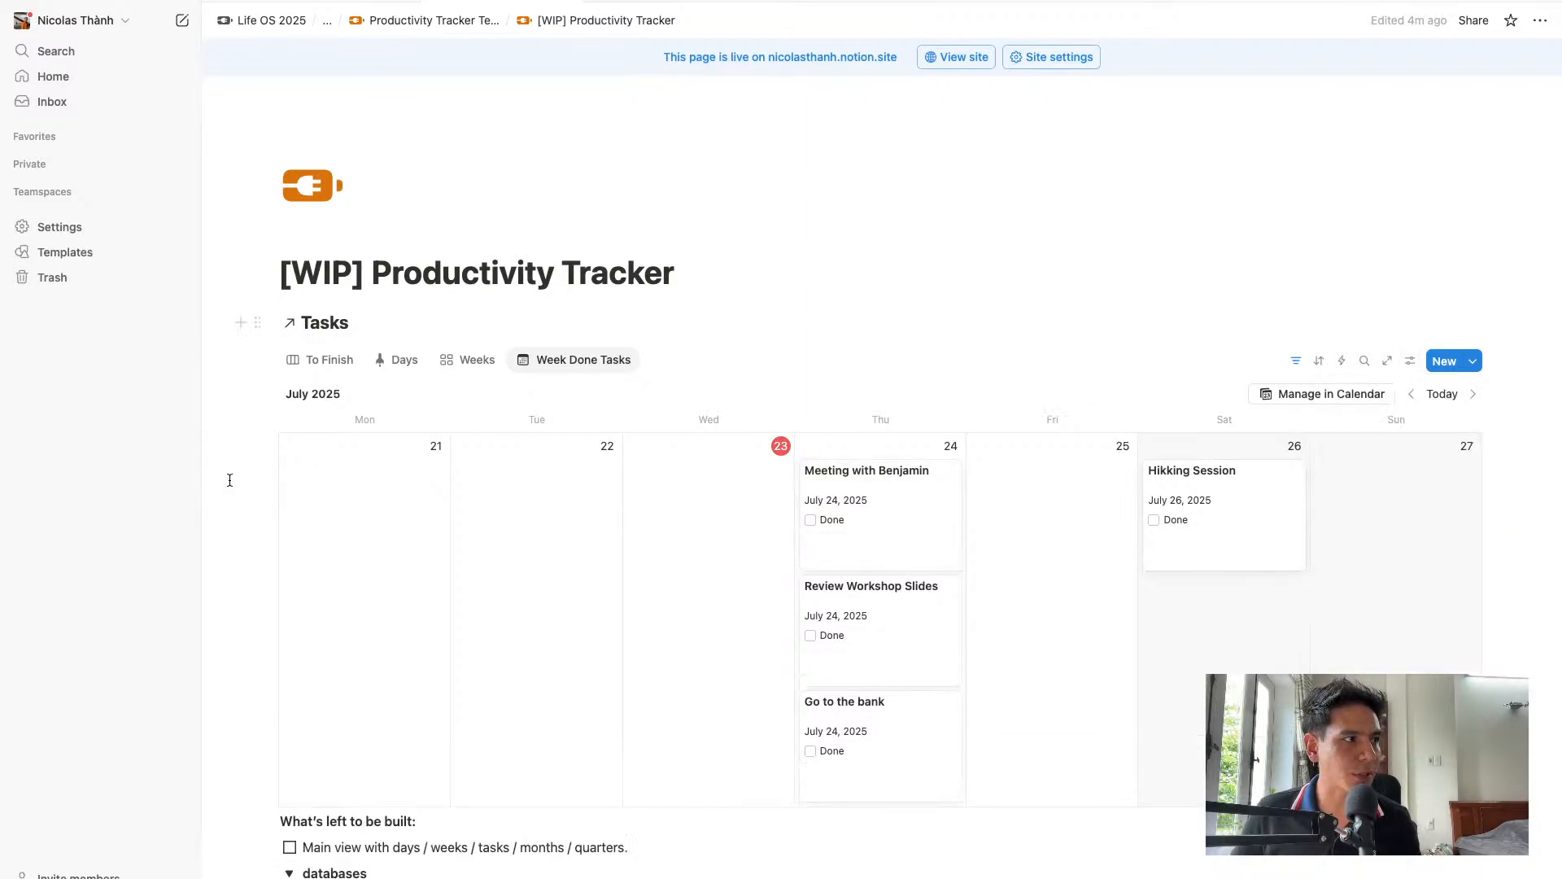
Link all tasks in the displayed calendar week to Week 30 through Weeks 2025, showing Review Date in the relation
drag(227, 481, 1521, 786)
right_click(1193, 514)
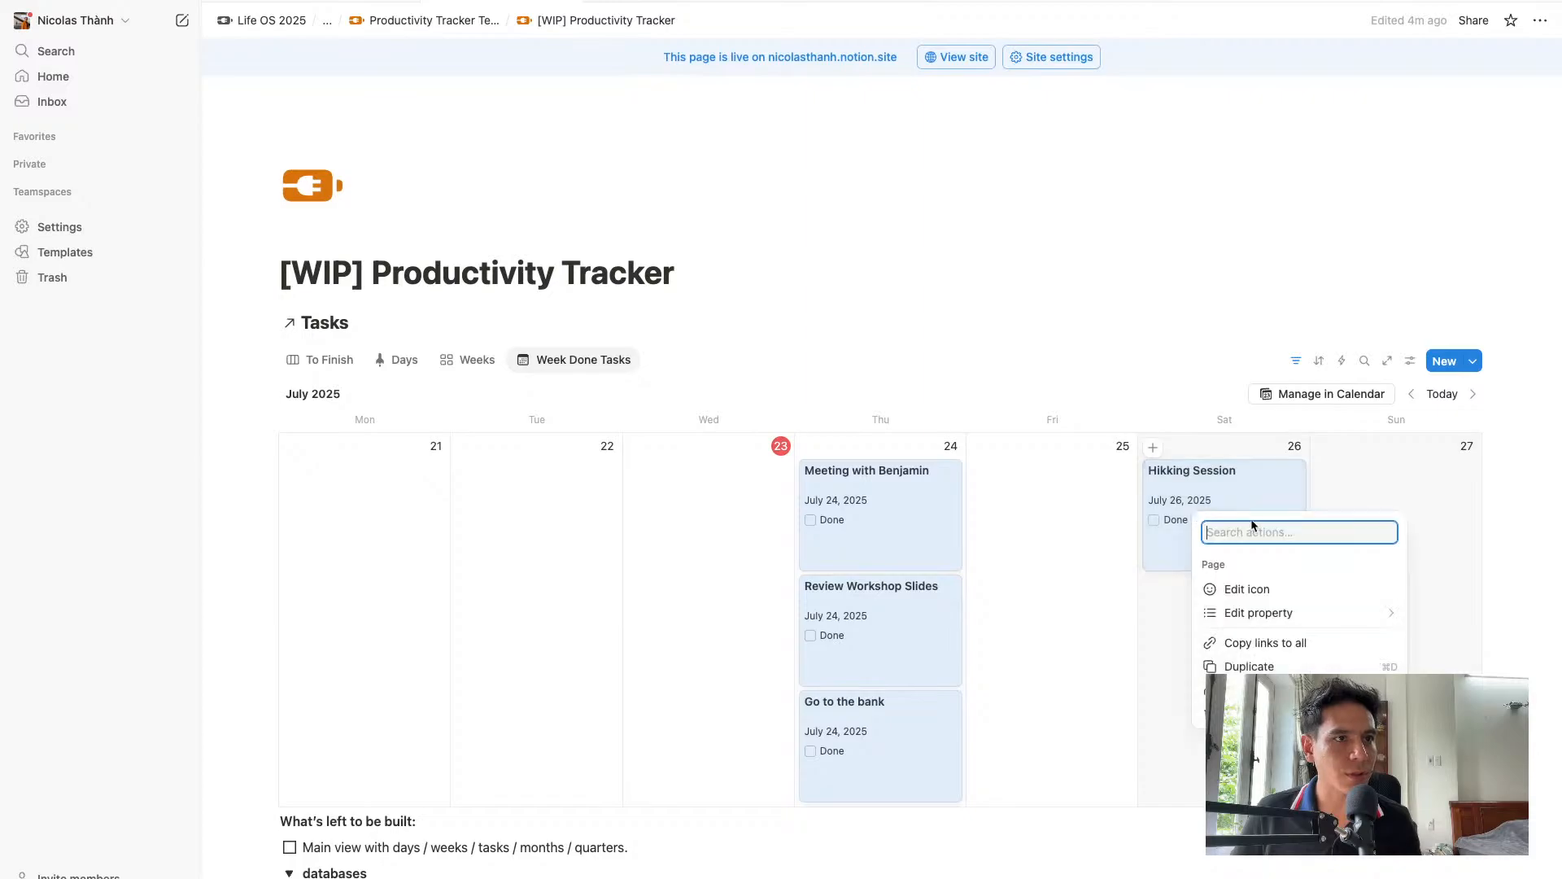
mouse_move(1212, 614)
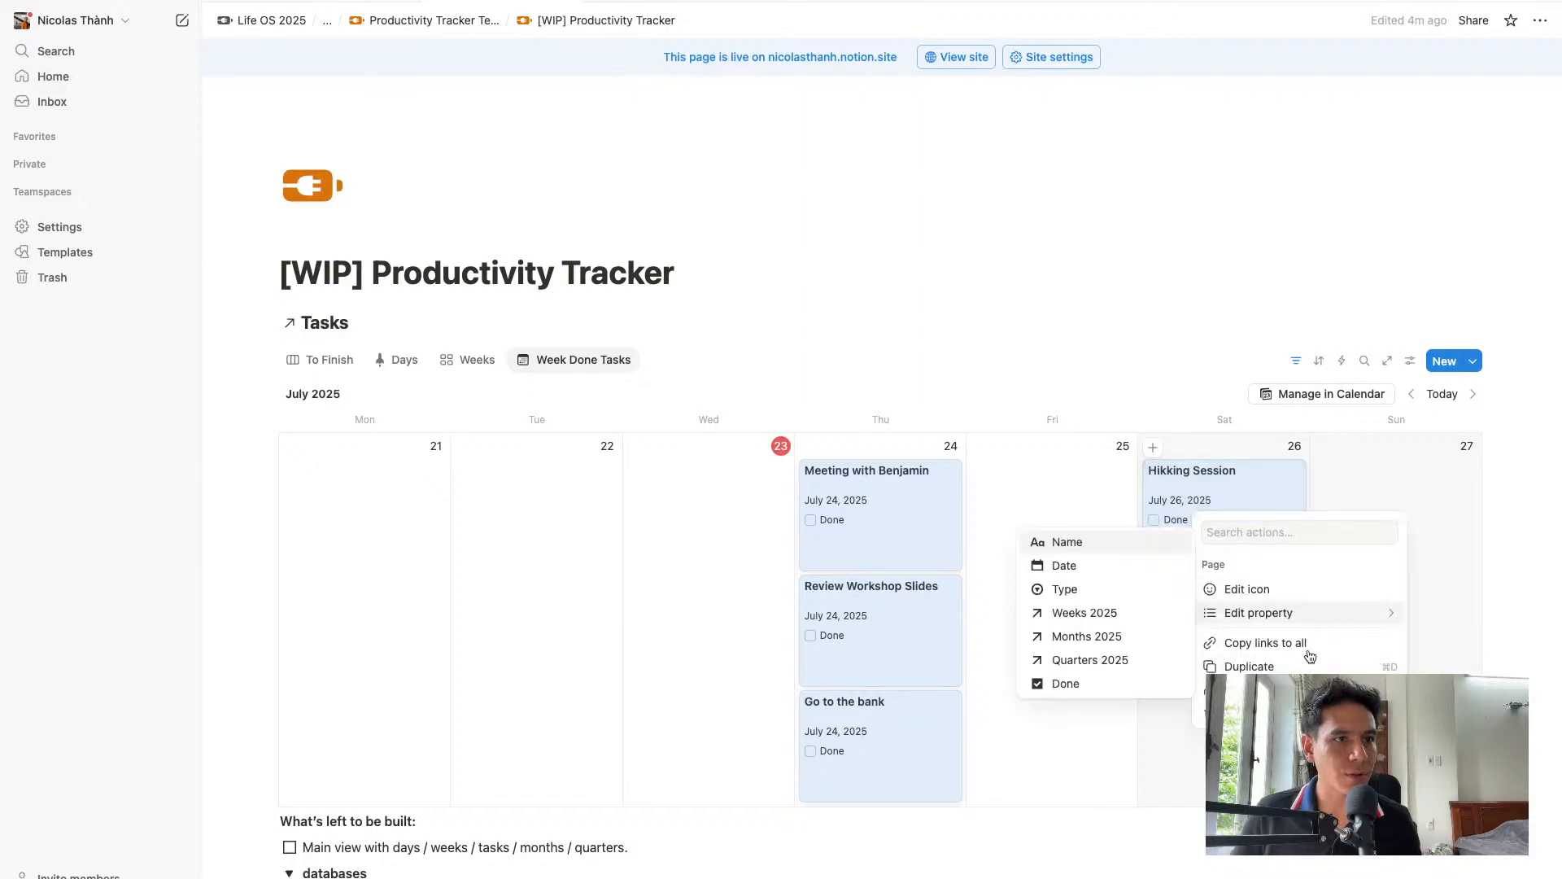
click(1066, 612)
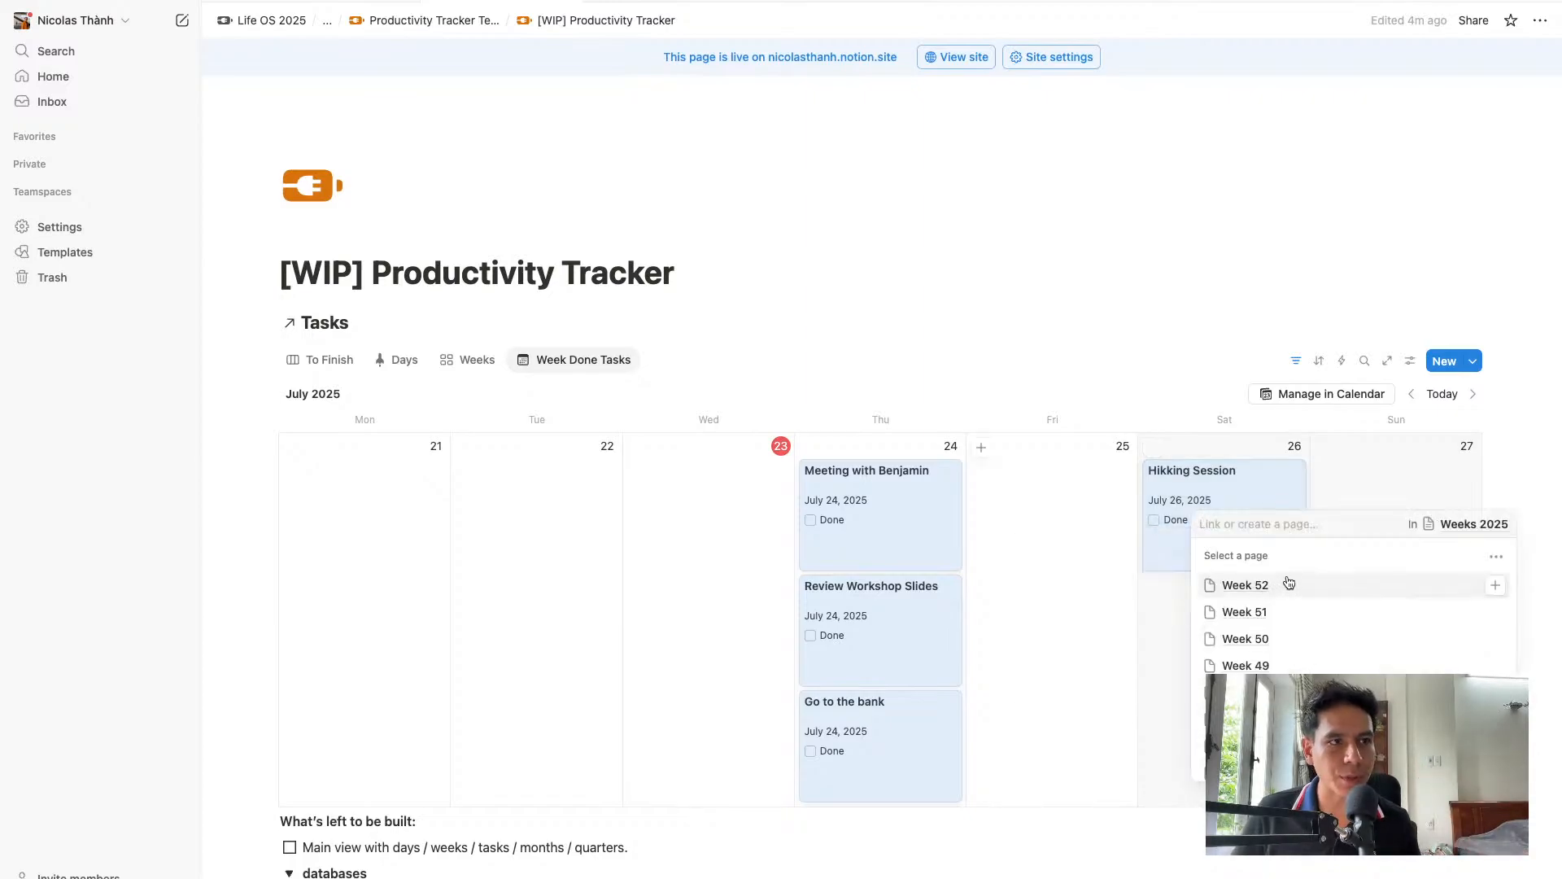
text(30)
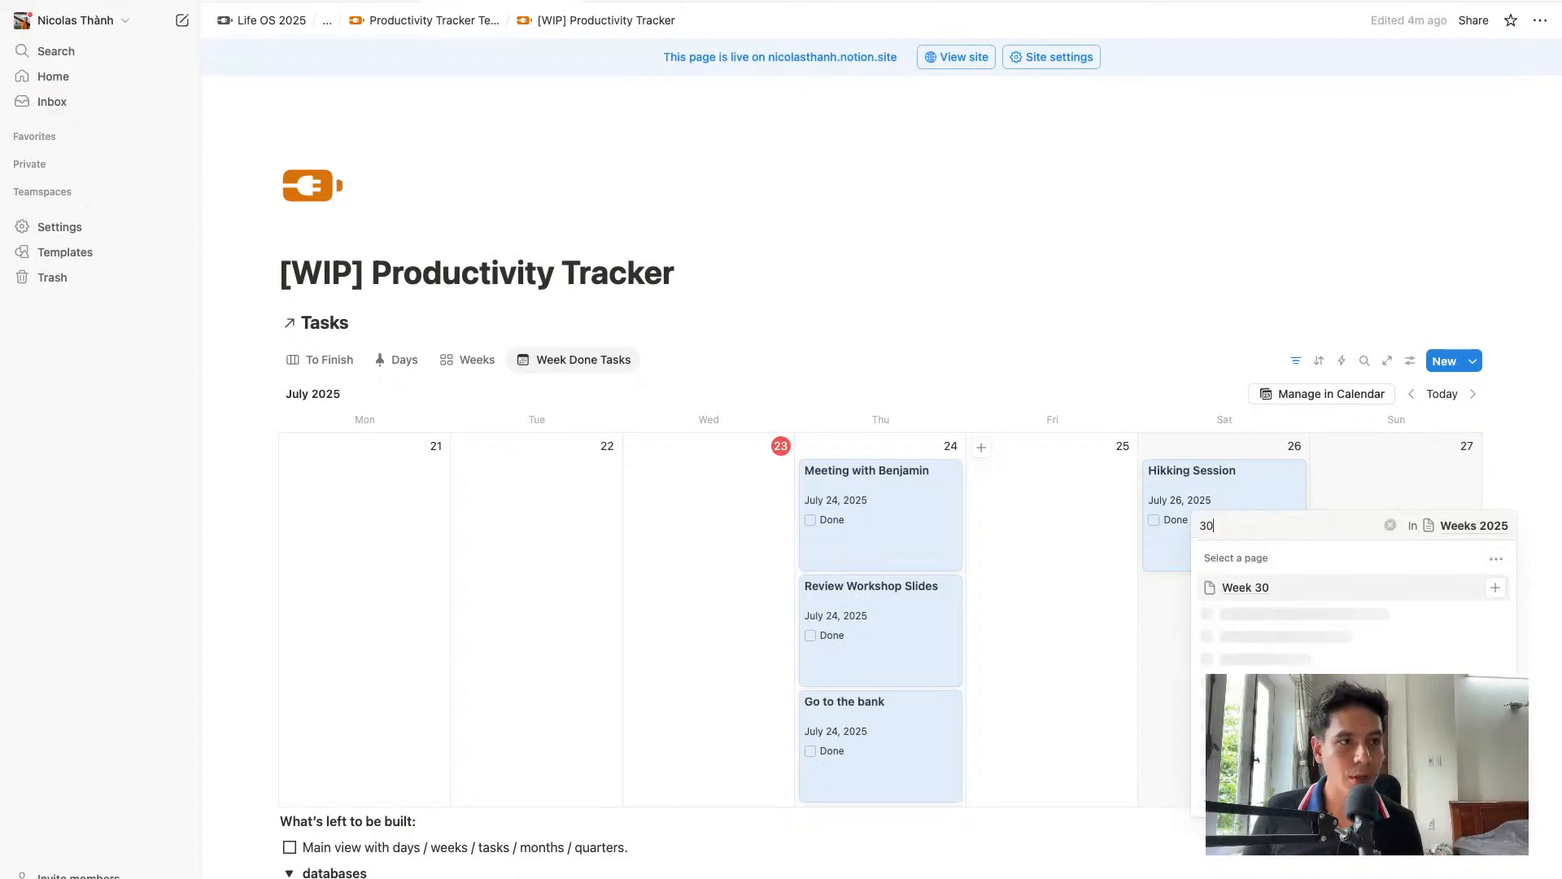
click(1497, 559)
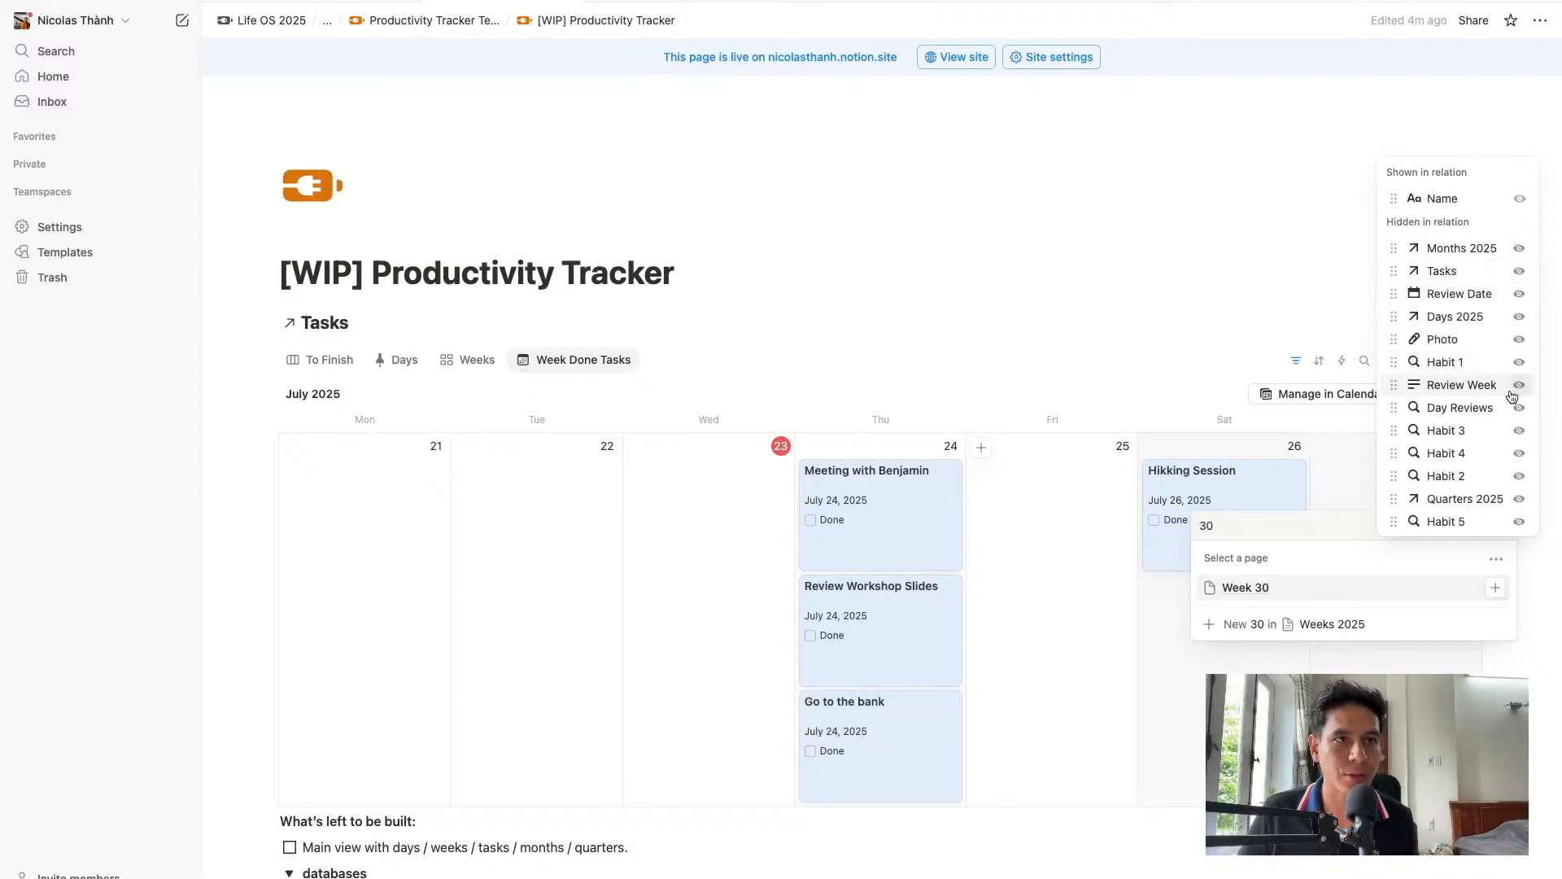
click(1518, 294)
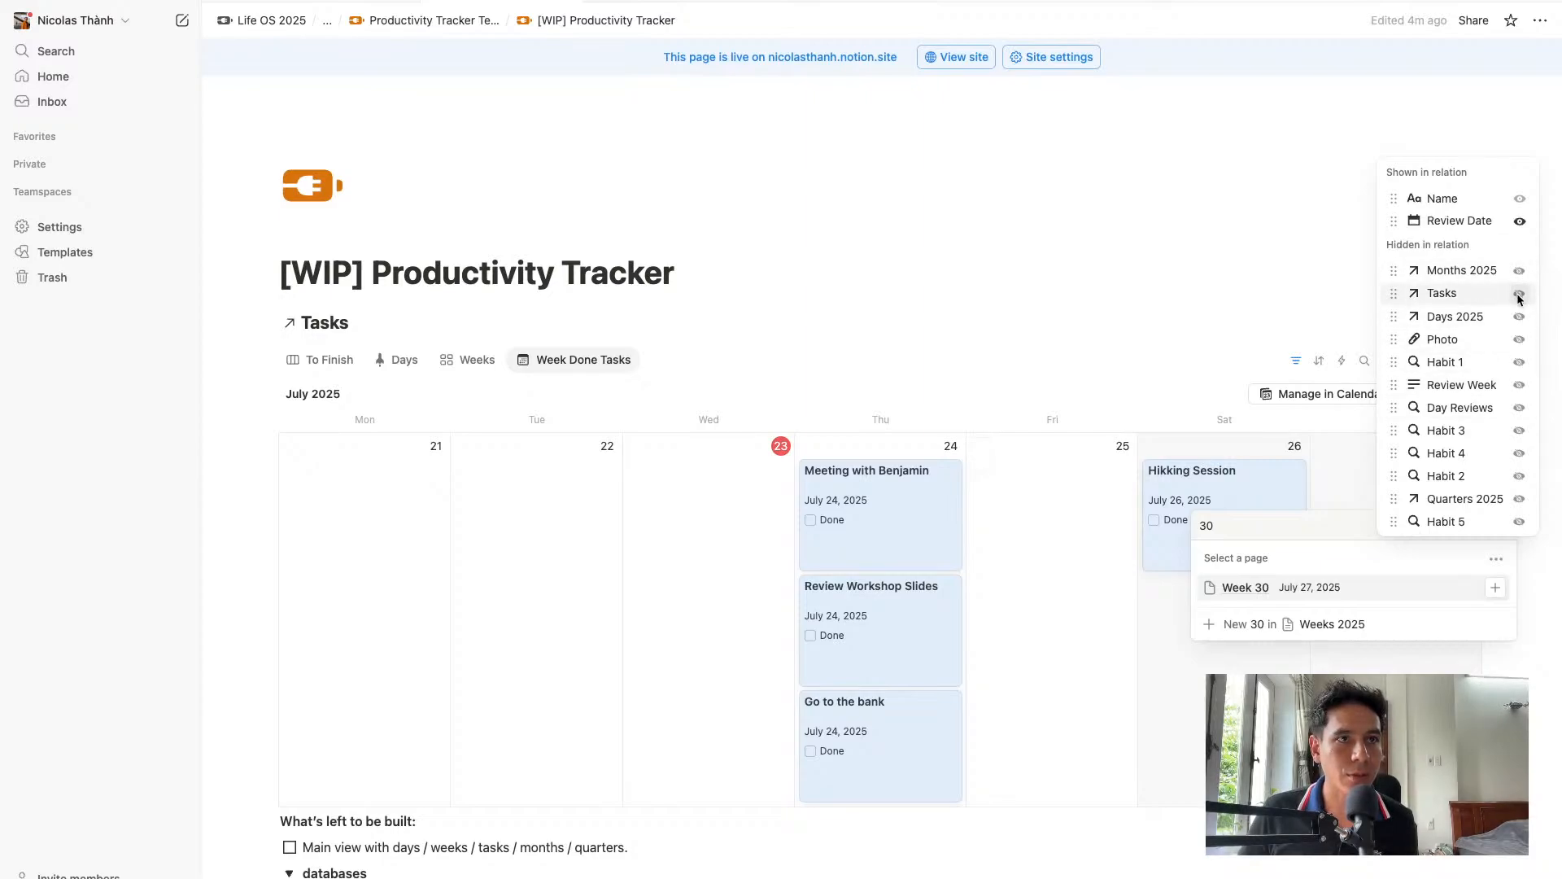
click(1341, 580)
click(1322, 587)
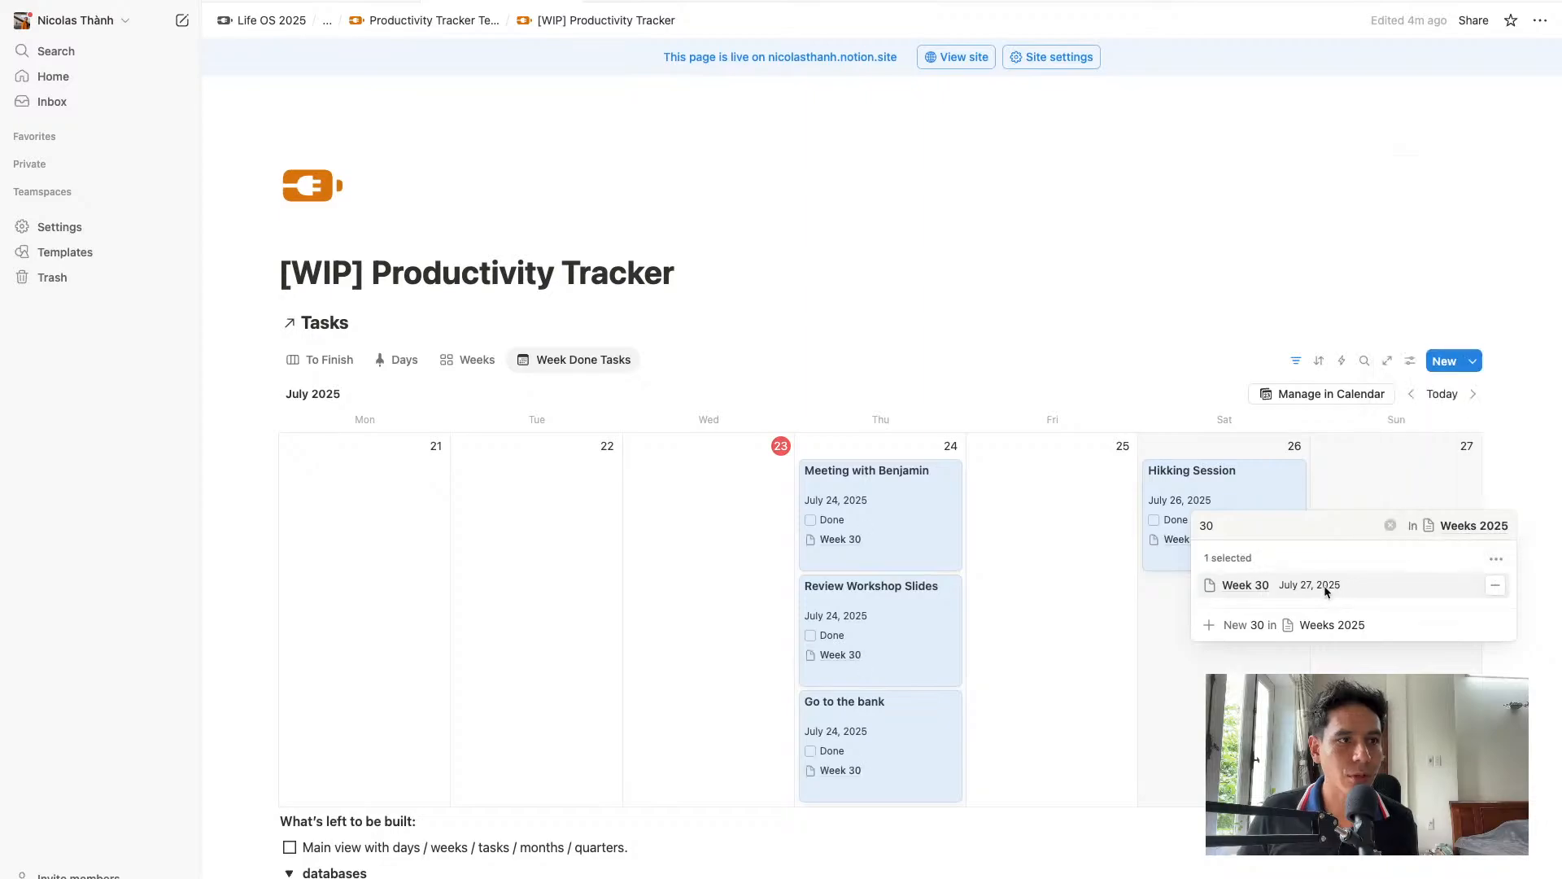
click(1011, 355)
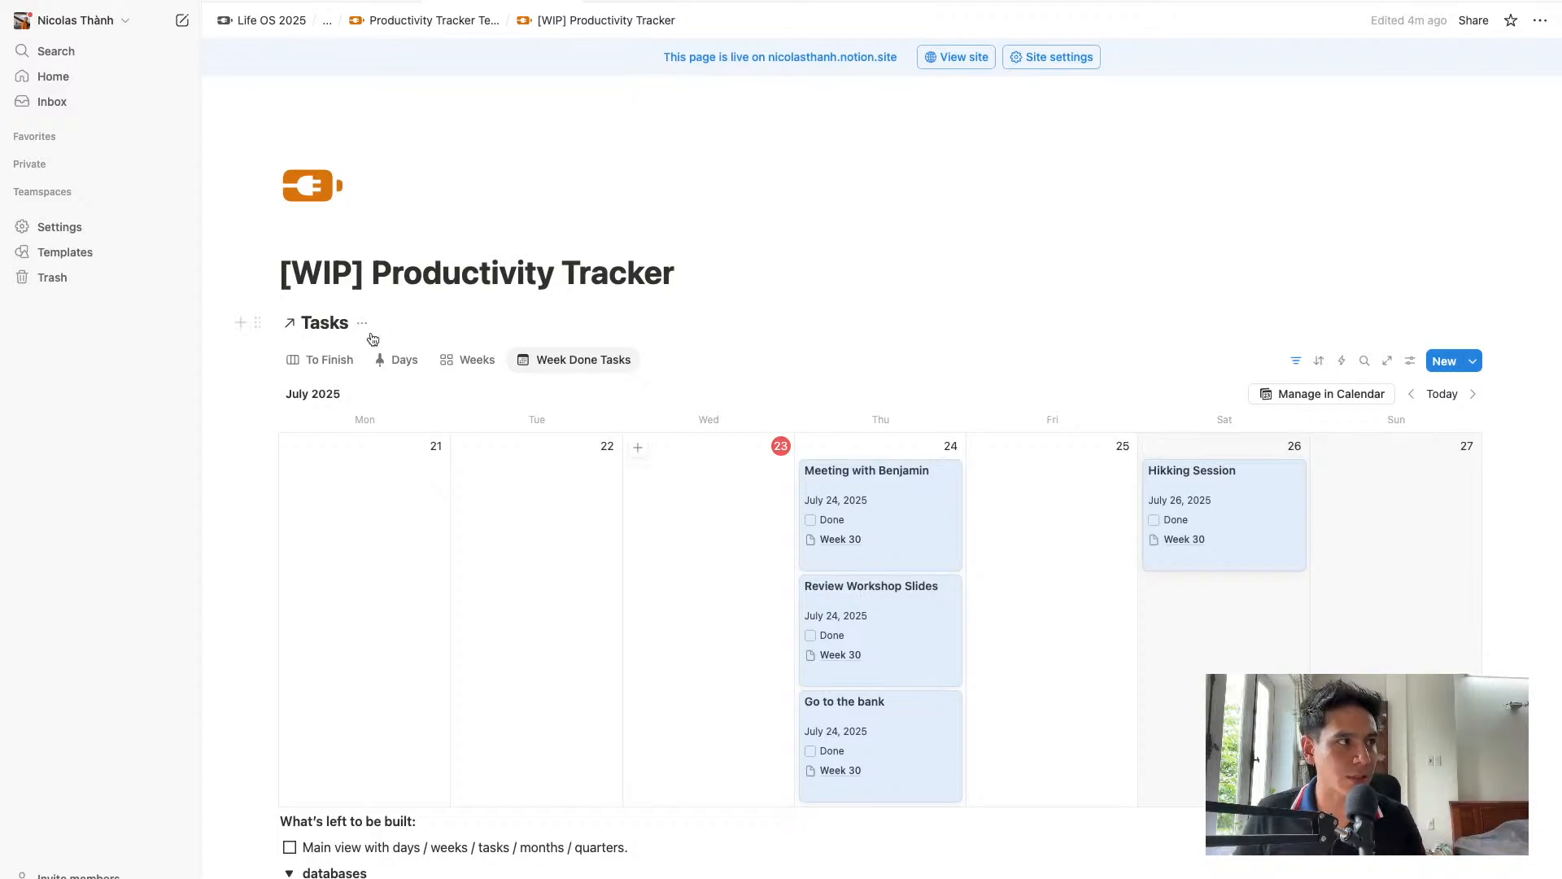
Open the Week 30 page from the Weeks gallery view and check its linked tasks
click(461, 362)
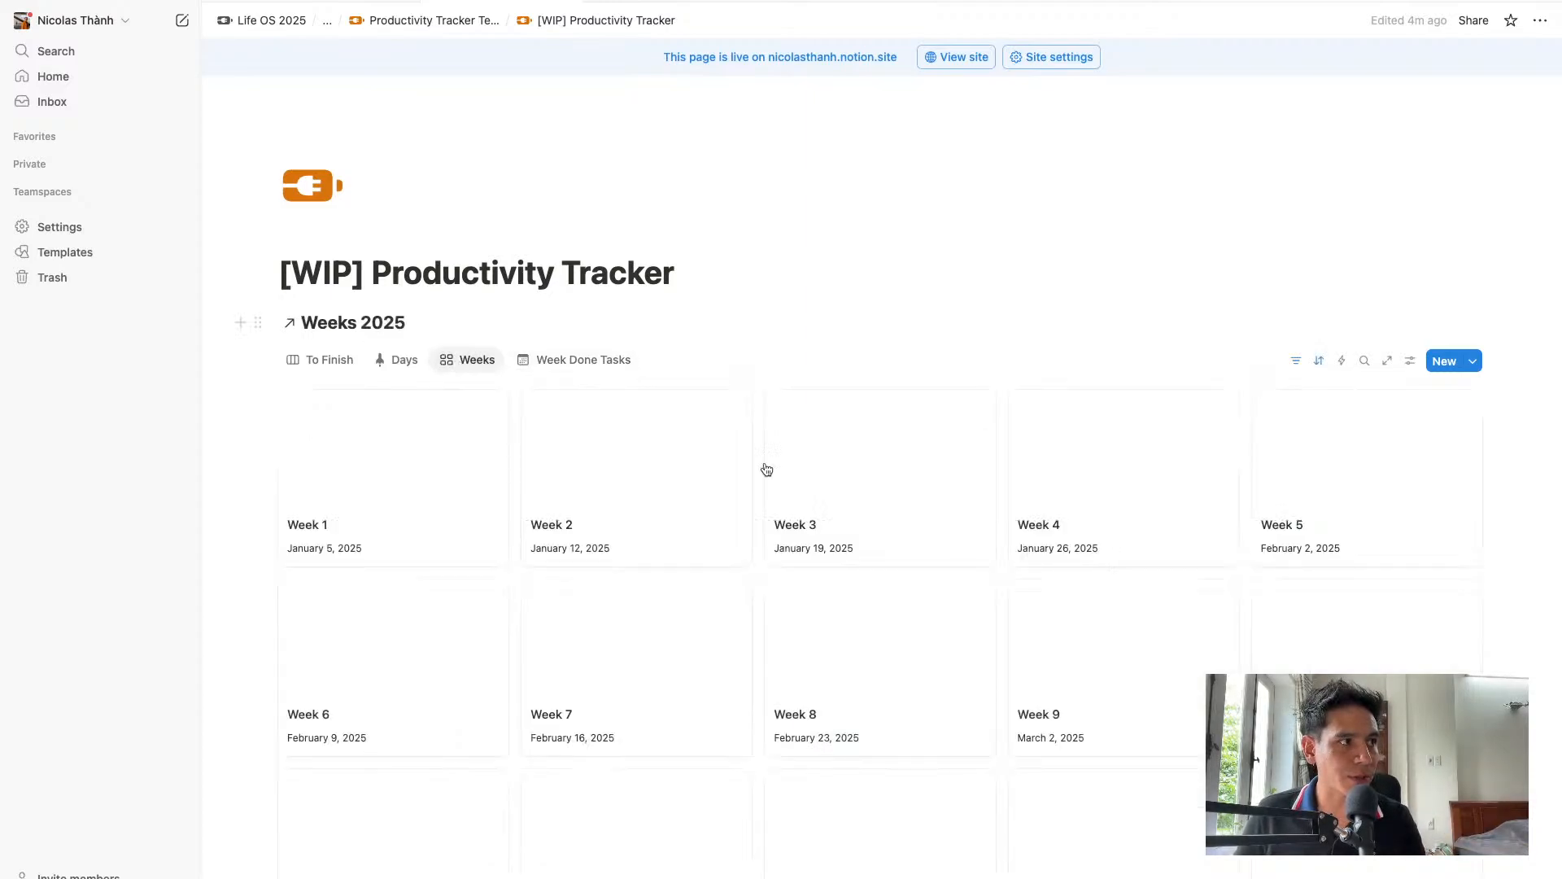
scroll(970, 542, down, 5)
scroll(970, 542, down, 8)
click(1374, 359)
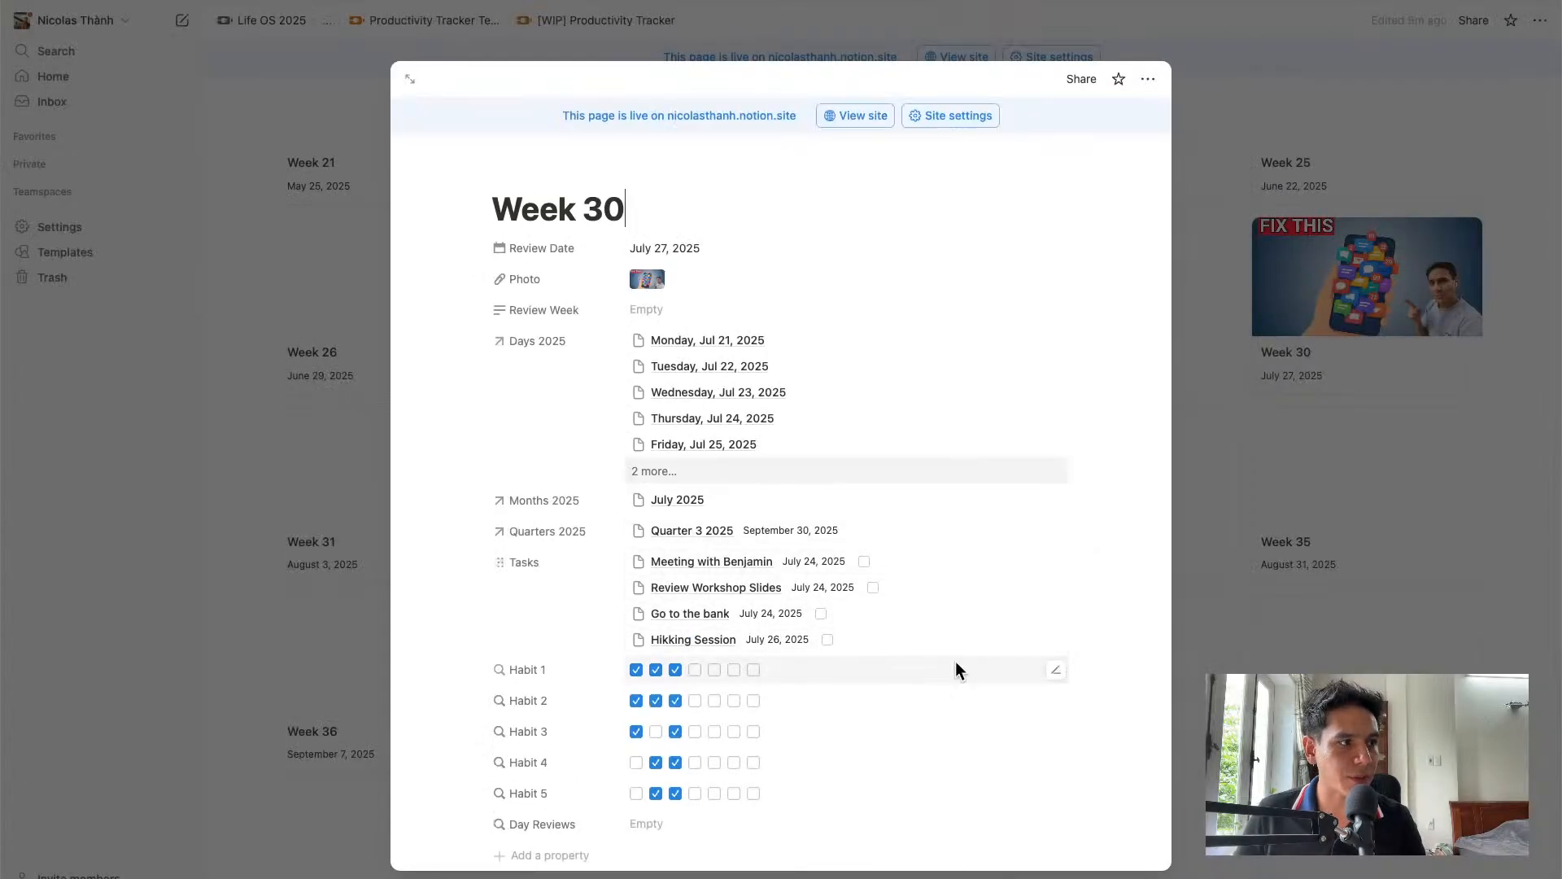
scroll(903, 675, down, 1)
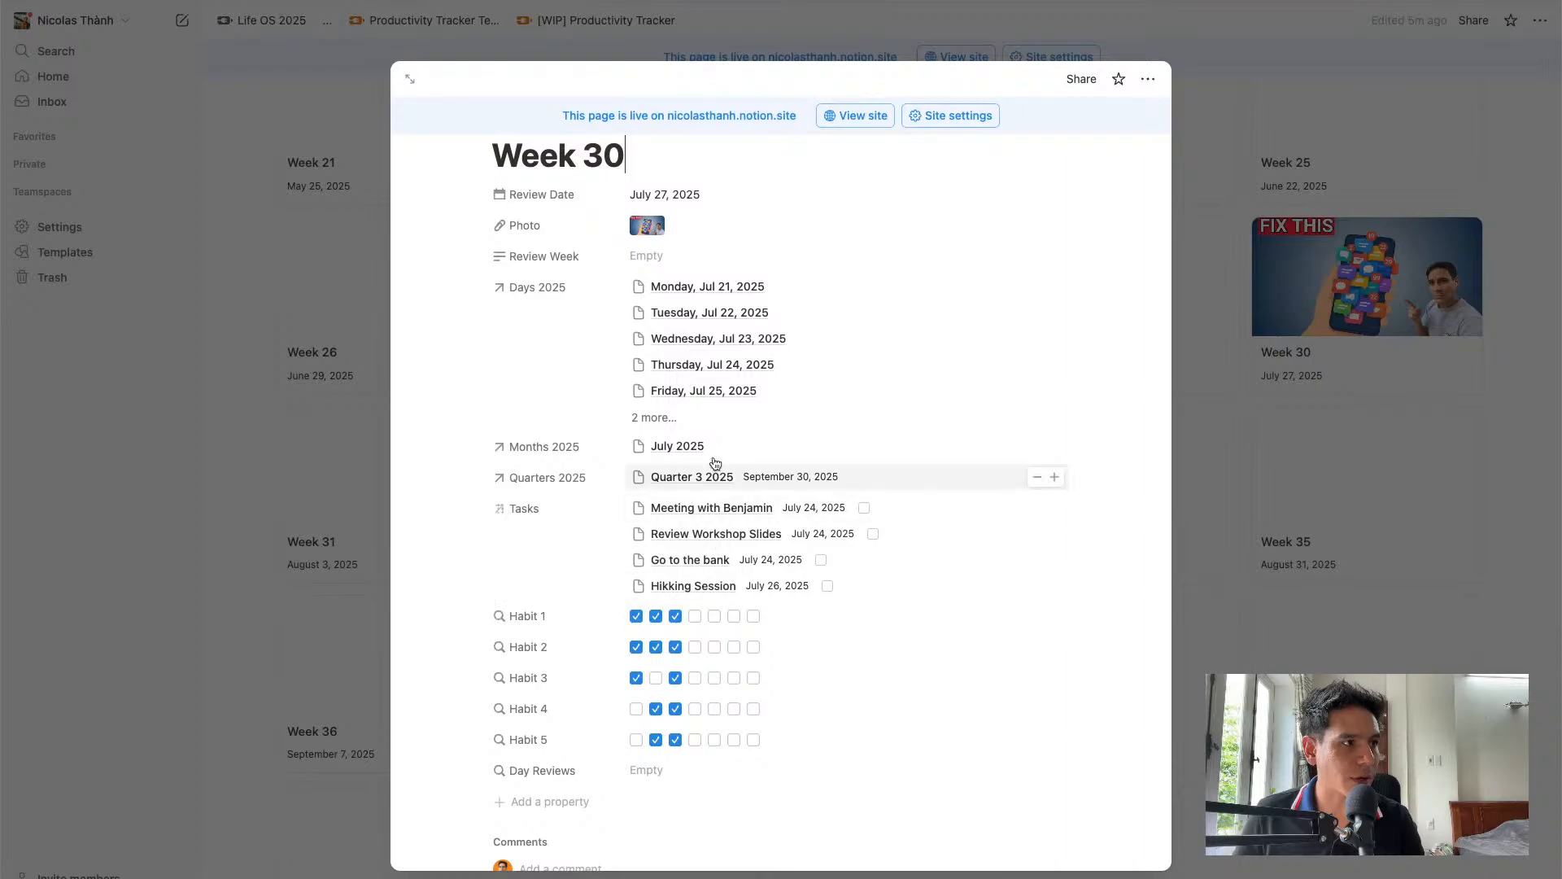
Enter "Wednesday: review of today ...." as the Day Review of Wednesday, Jul 23, 2025, and copy that text
click(698, 340)
click(671, 275)
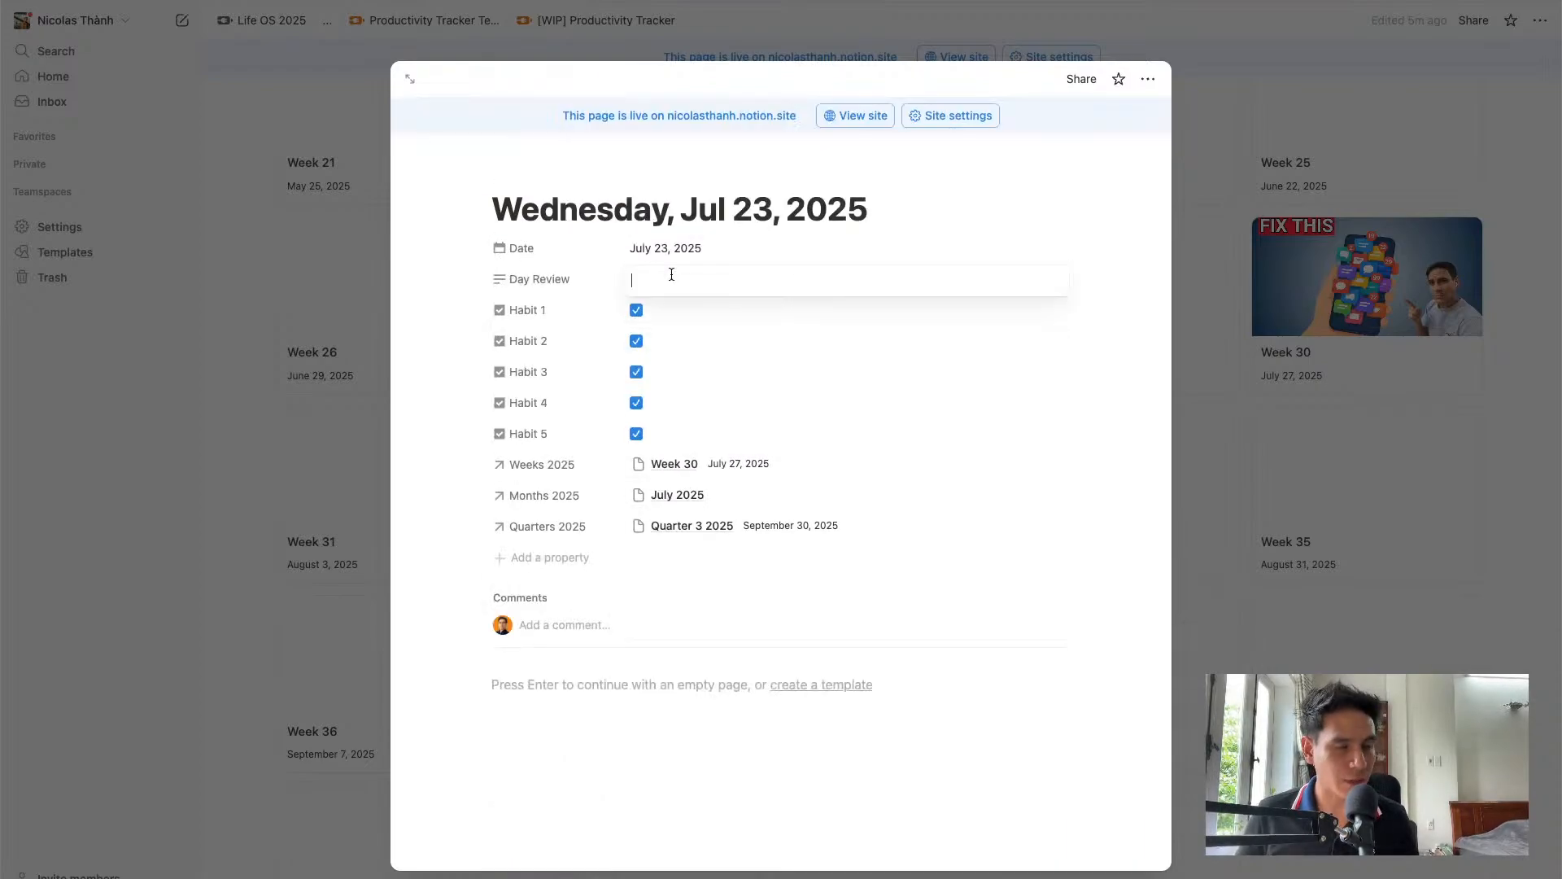
text(Wednesday: revie)
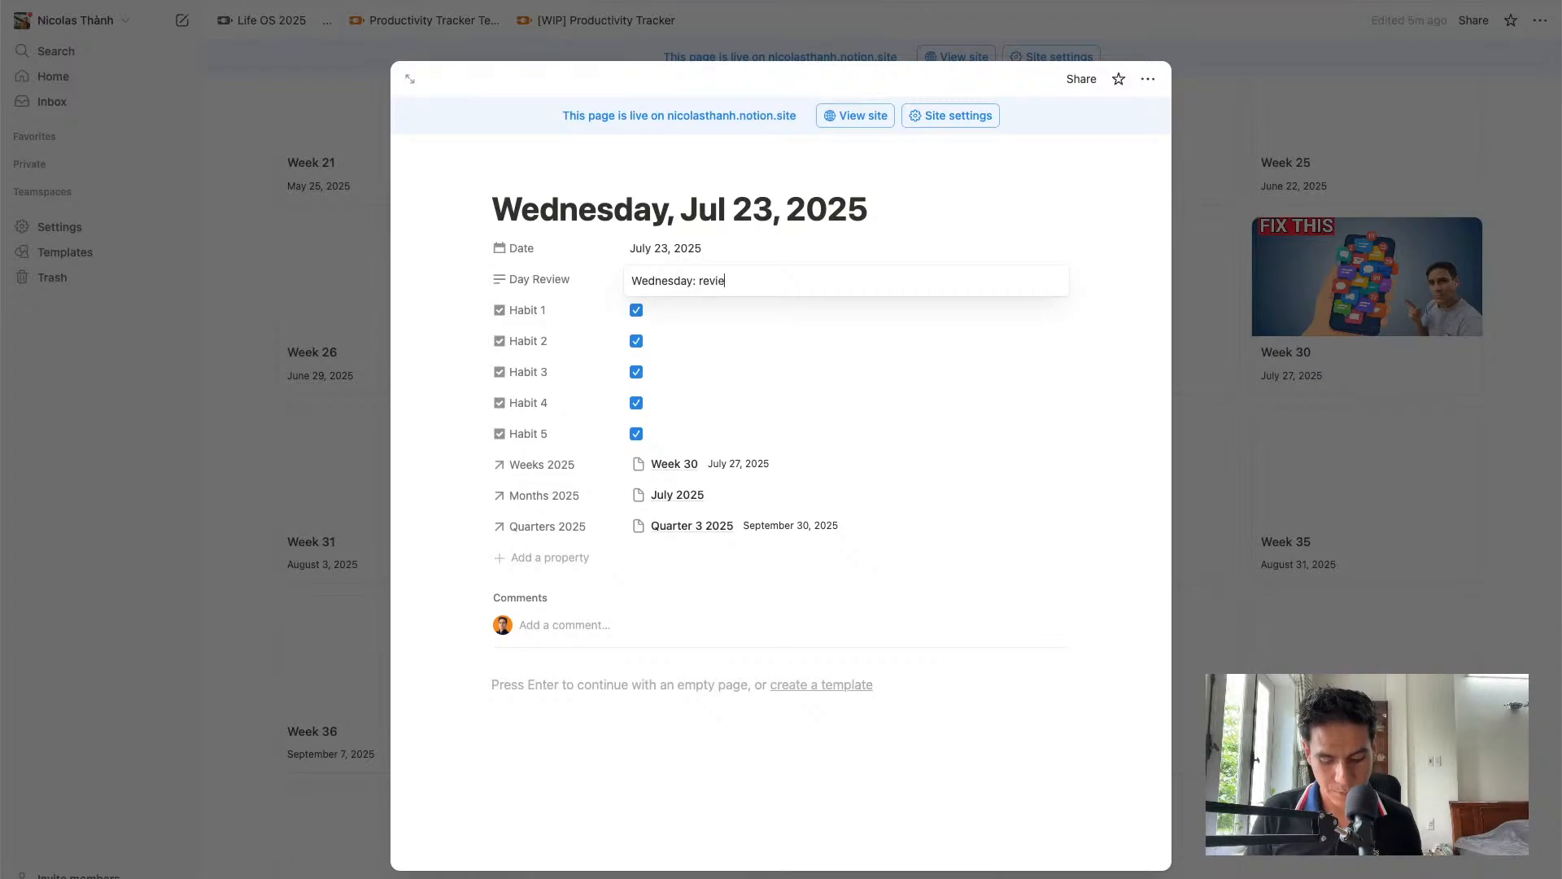
text(w of today ....)
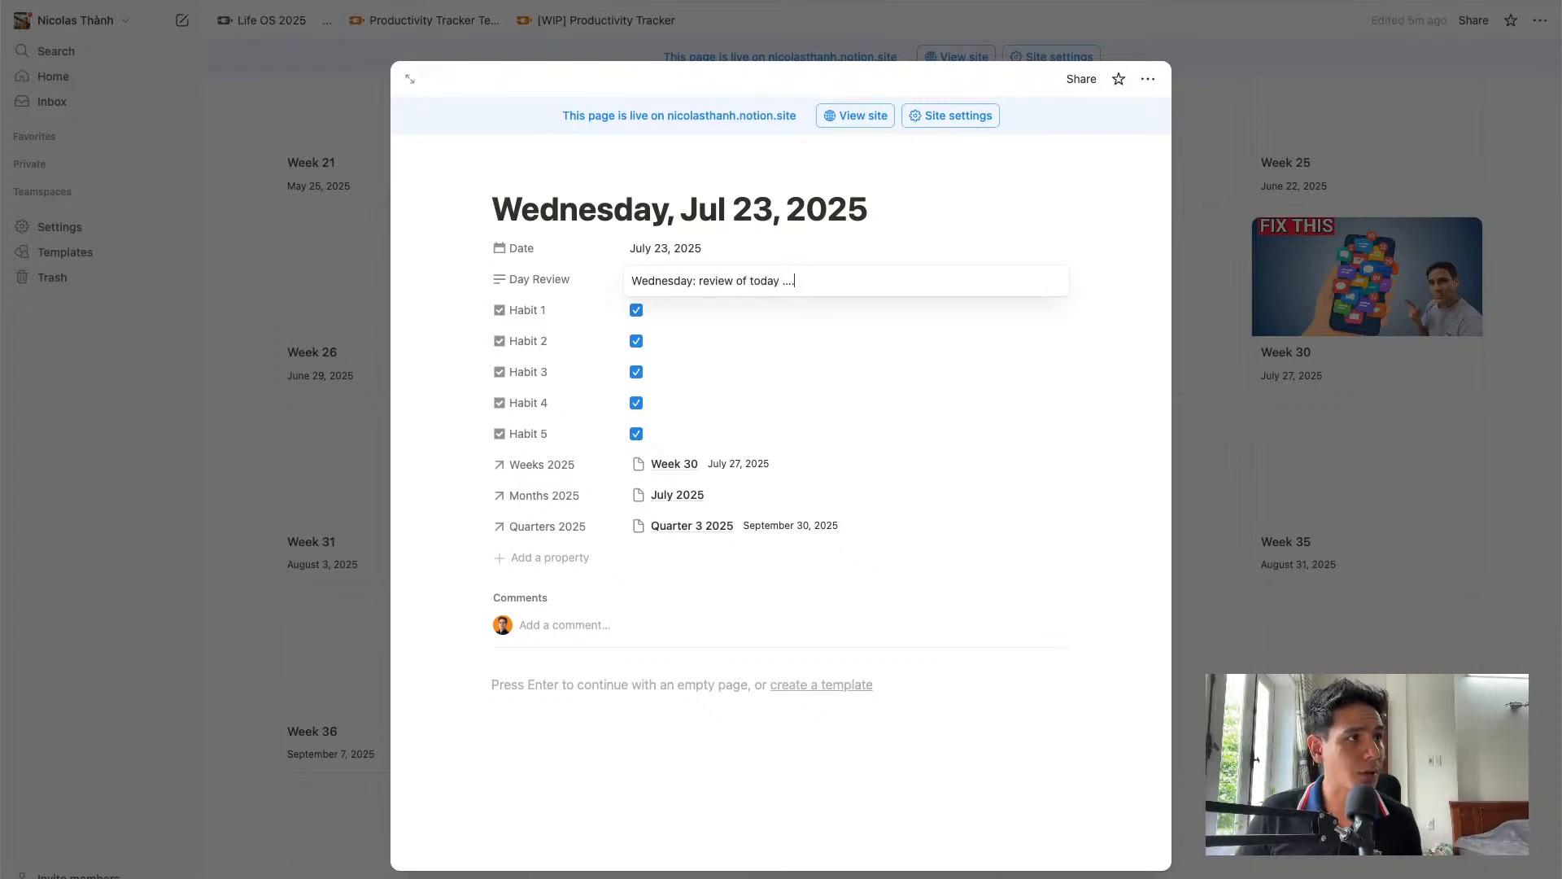
key(super+a)
key(super+c)
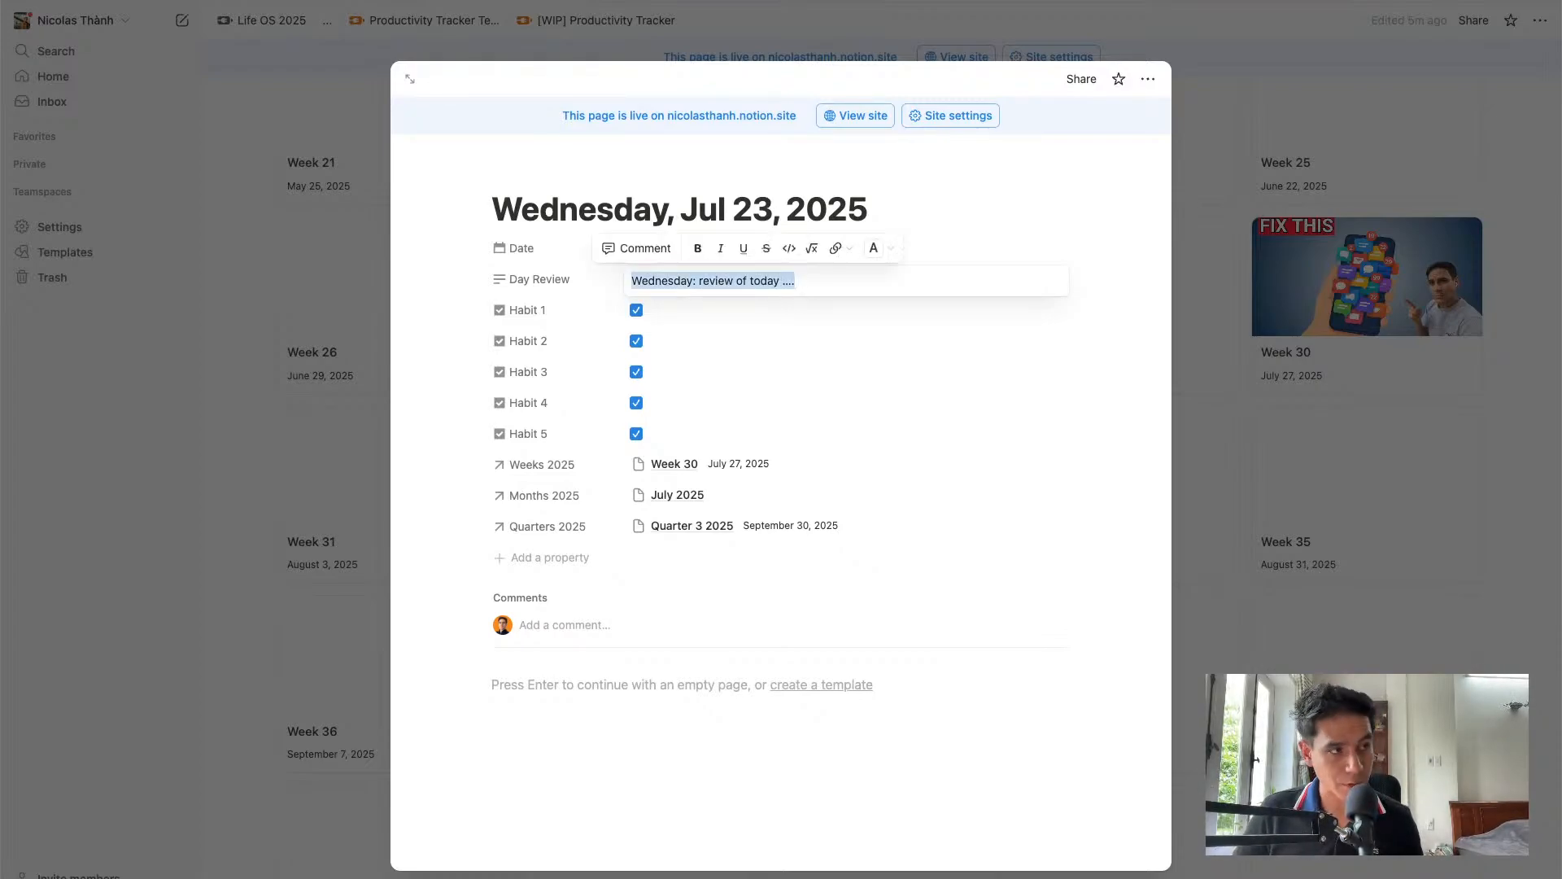
Open Tuesday, Jul 22, 2025 from the Week 30 page and enter "Tuesday: review of today ...." as its Day Review
click(1191, 434)
click(1265, 434)
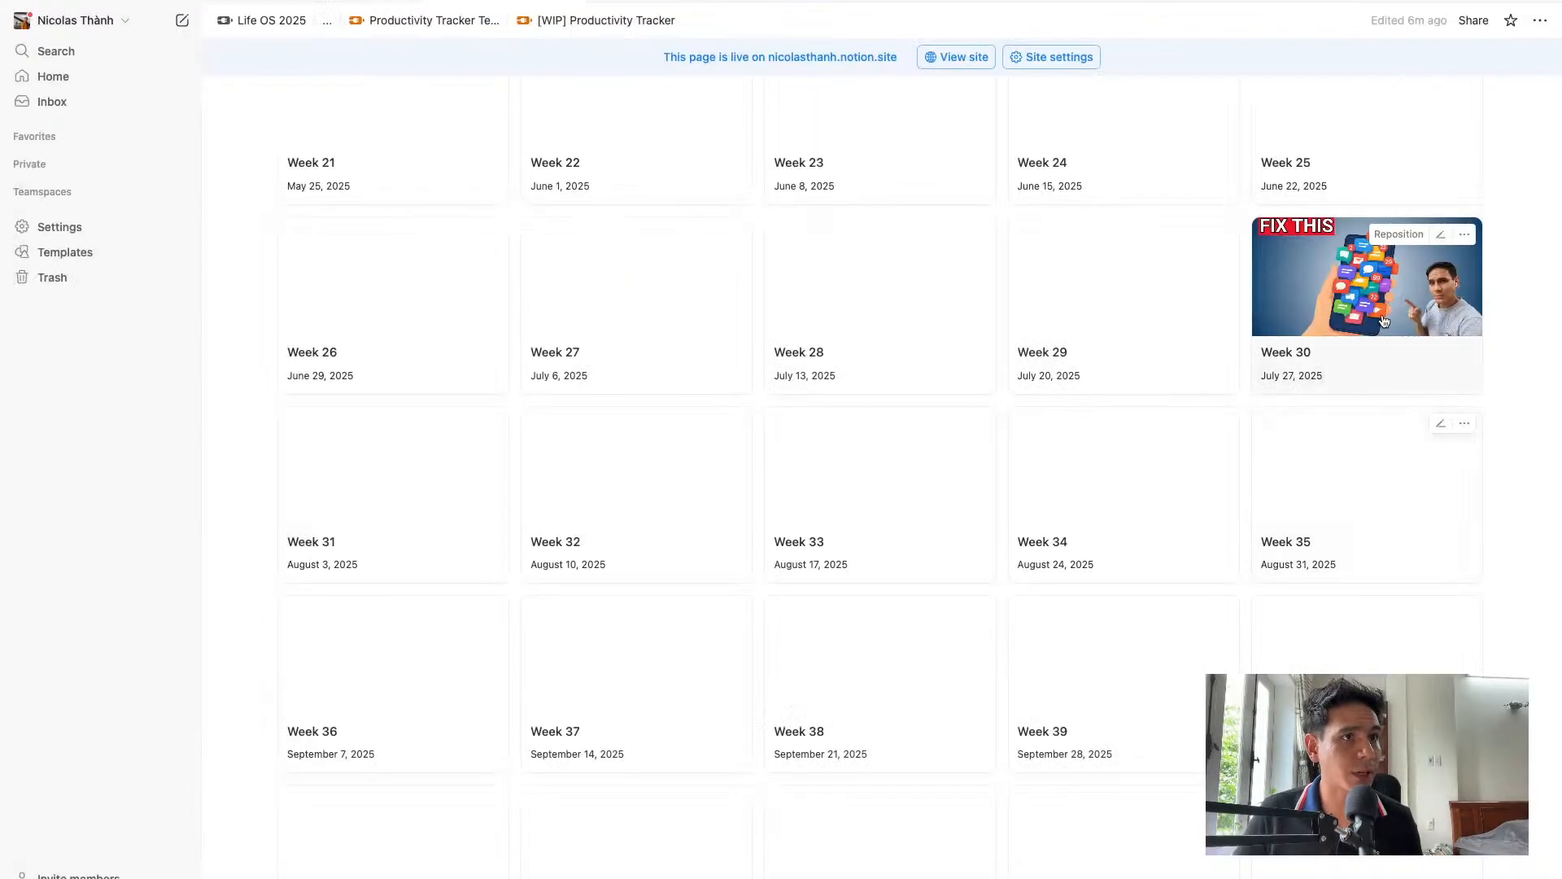
click(1385, 318)
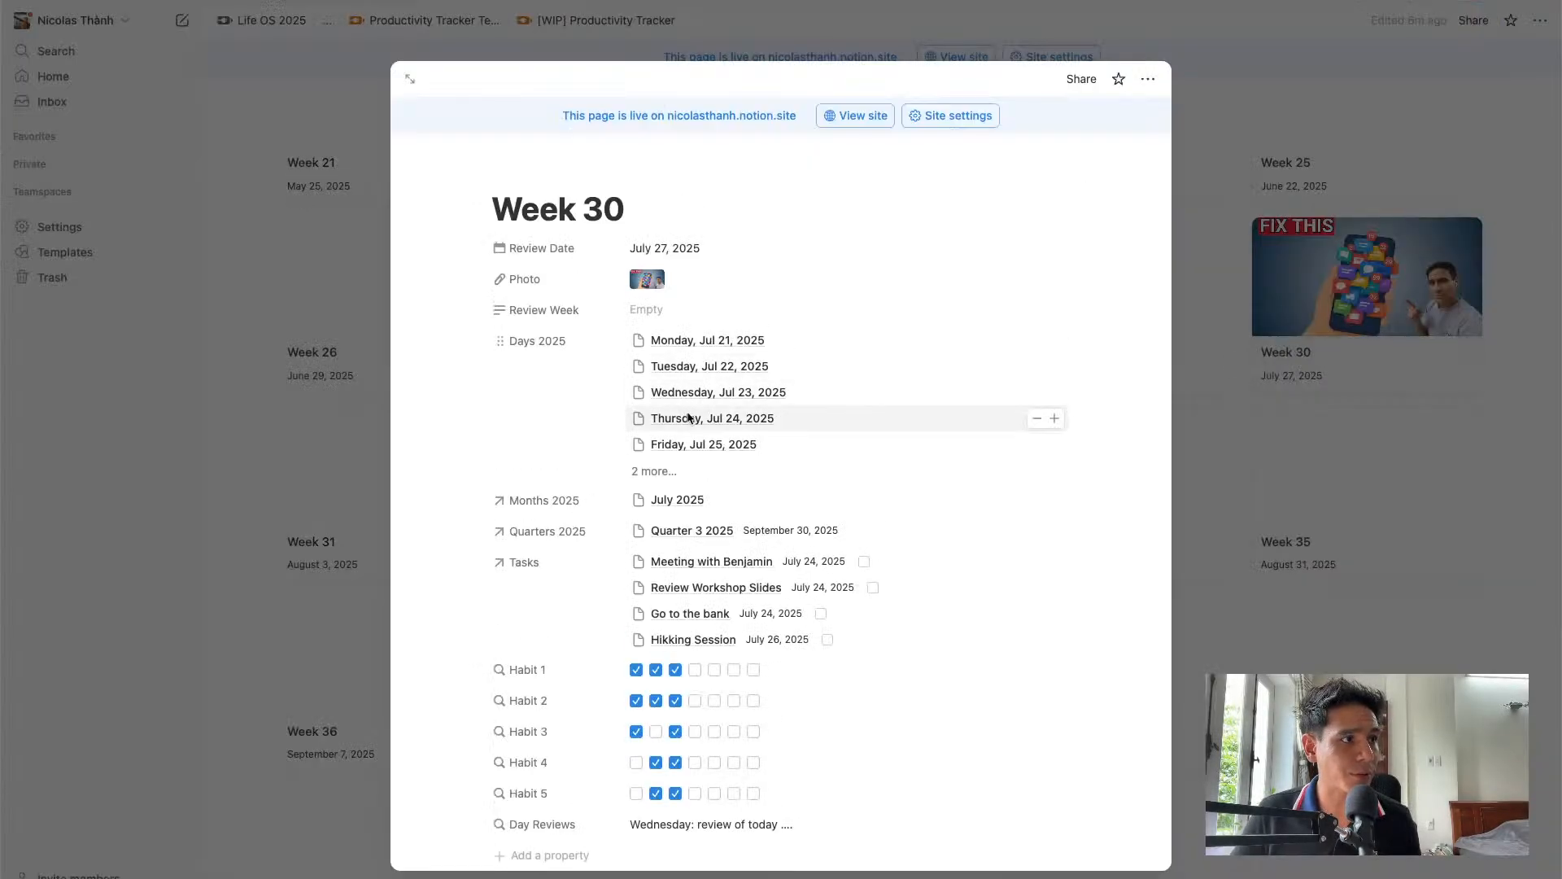
click(685, 367)
click(641, 279)
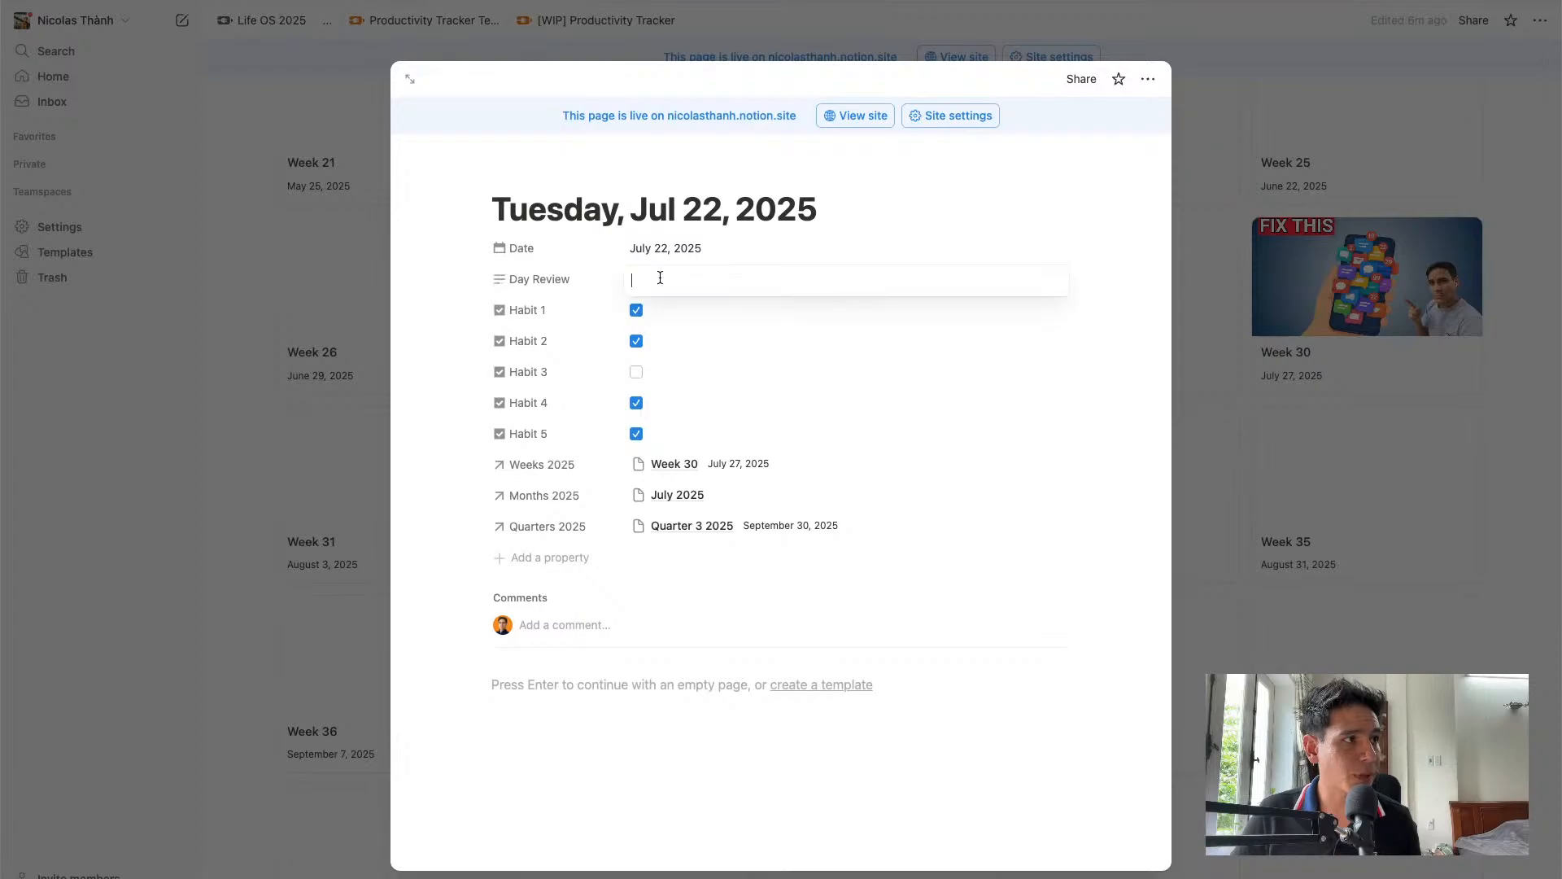
key(super+v)
double_click(636, 280)
text(Teusd)
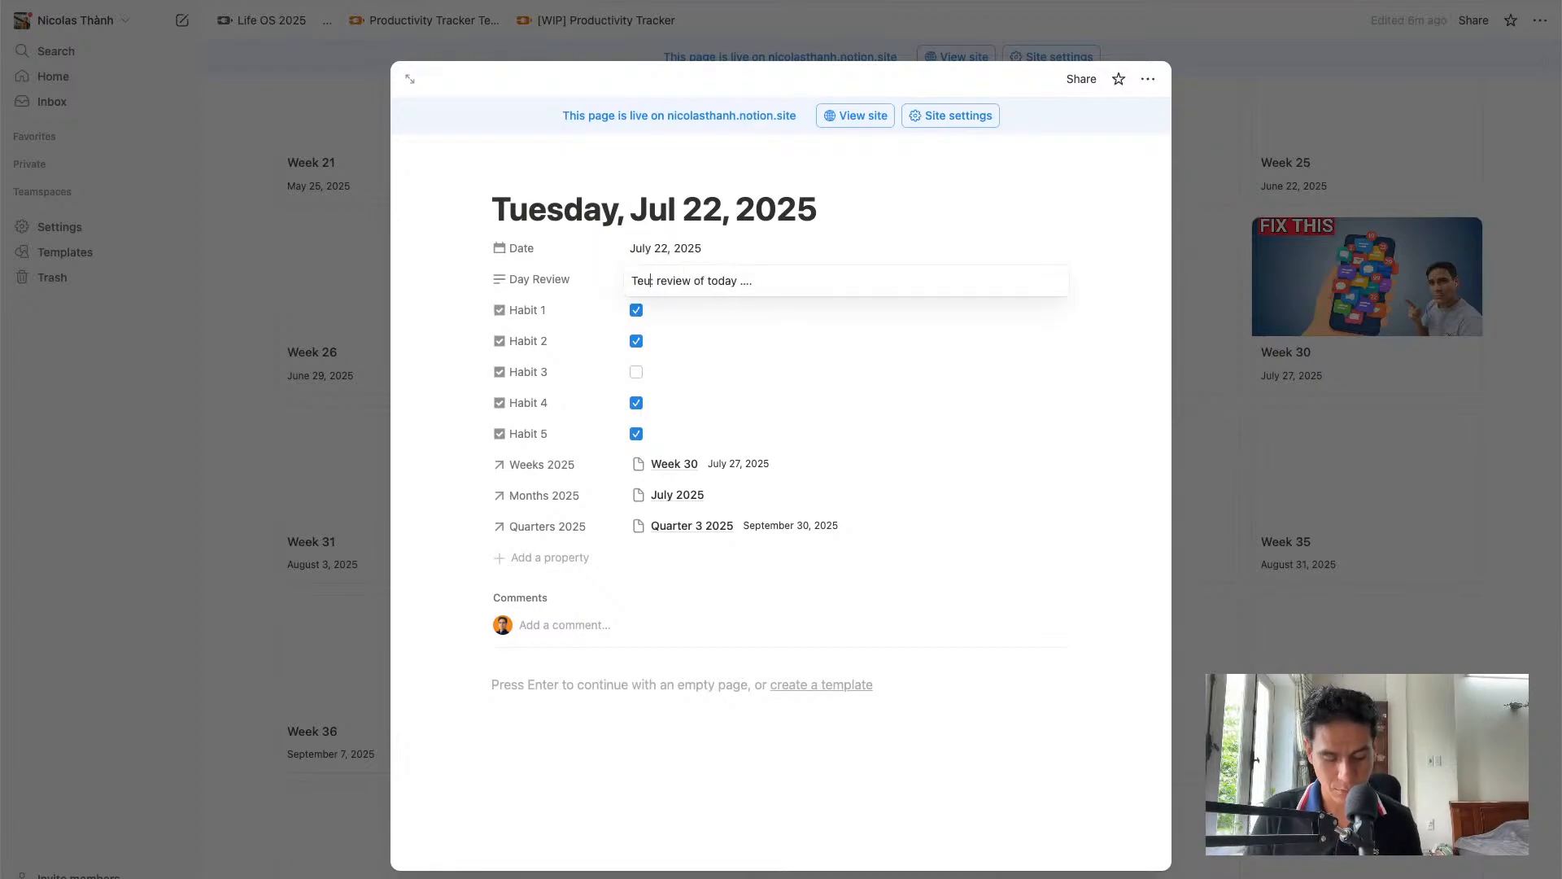
text(ay)
key(BackSpace)
key(BackSpace)
key(BackSpace)
key(BackSpace)
key(BackSpace)
key(BackSpace)
key(BackSpace)
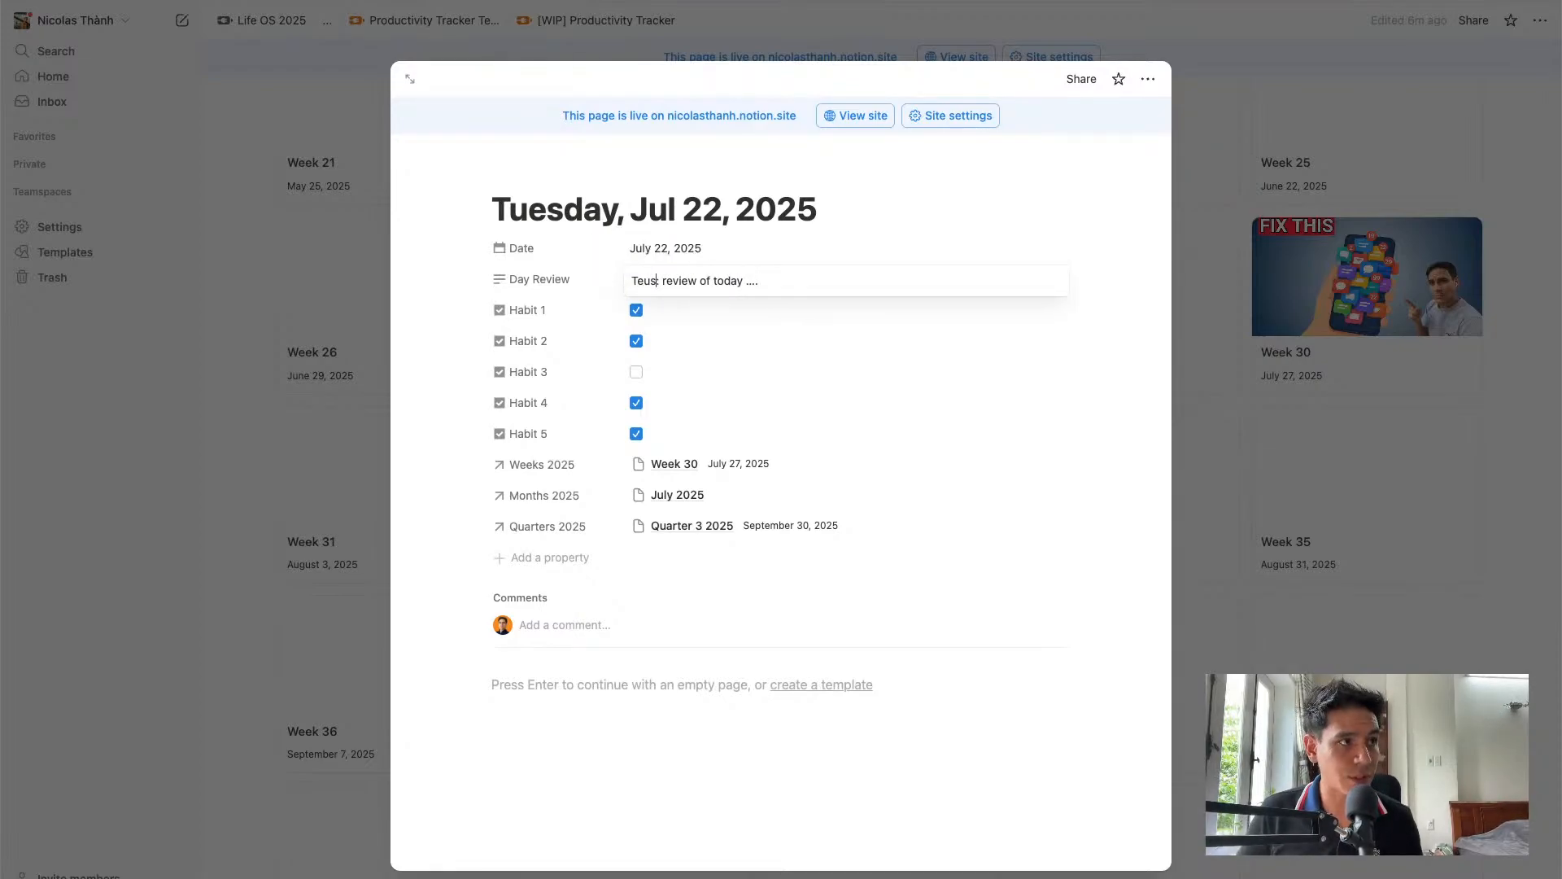
text(uesday)
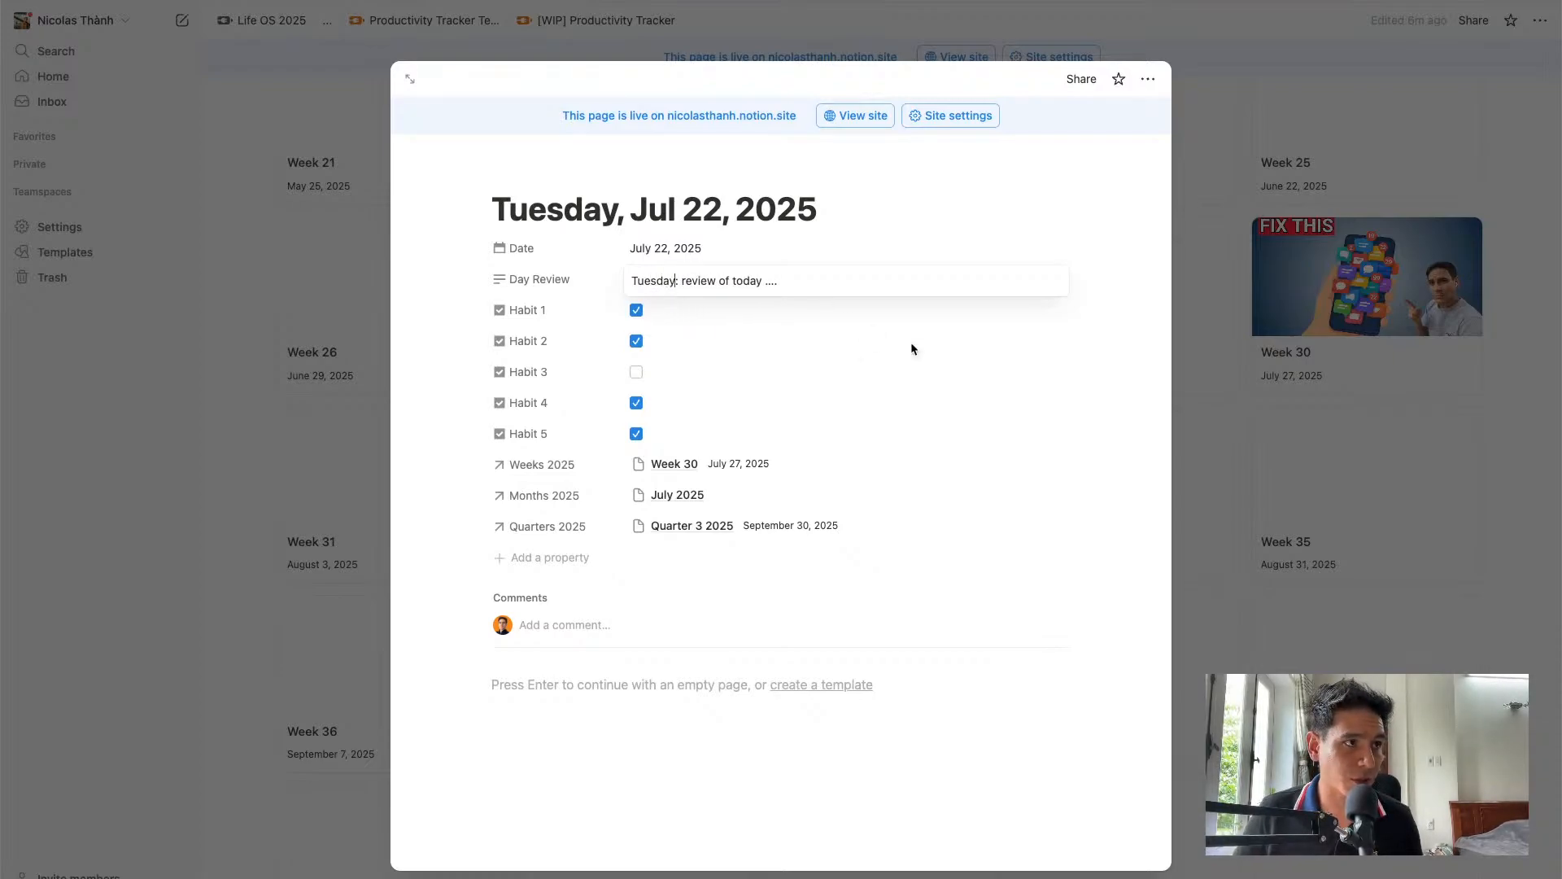
click(911, 349)
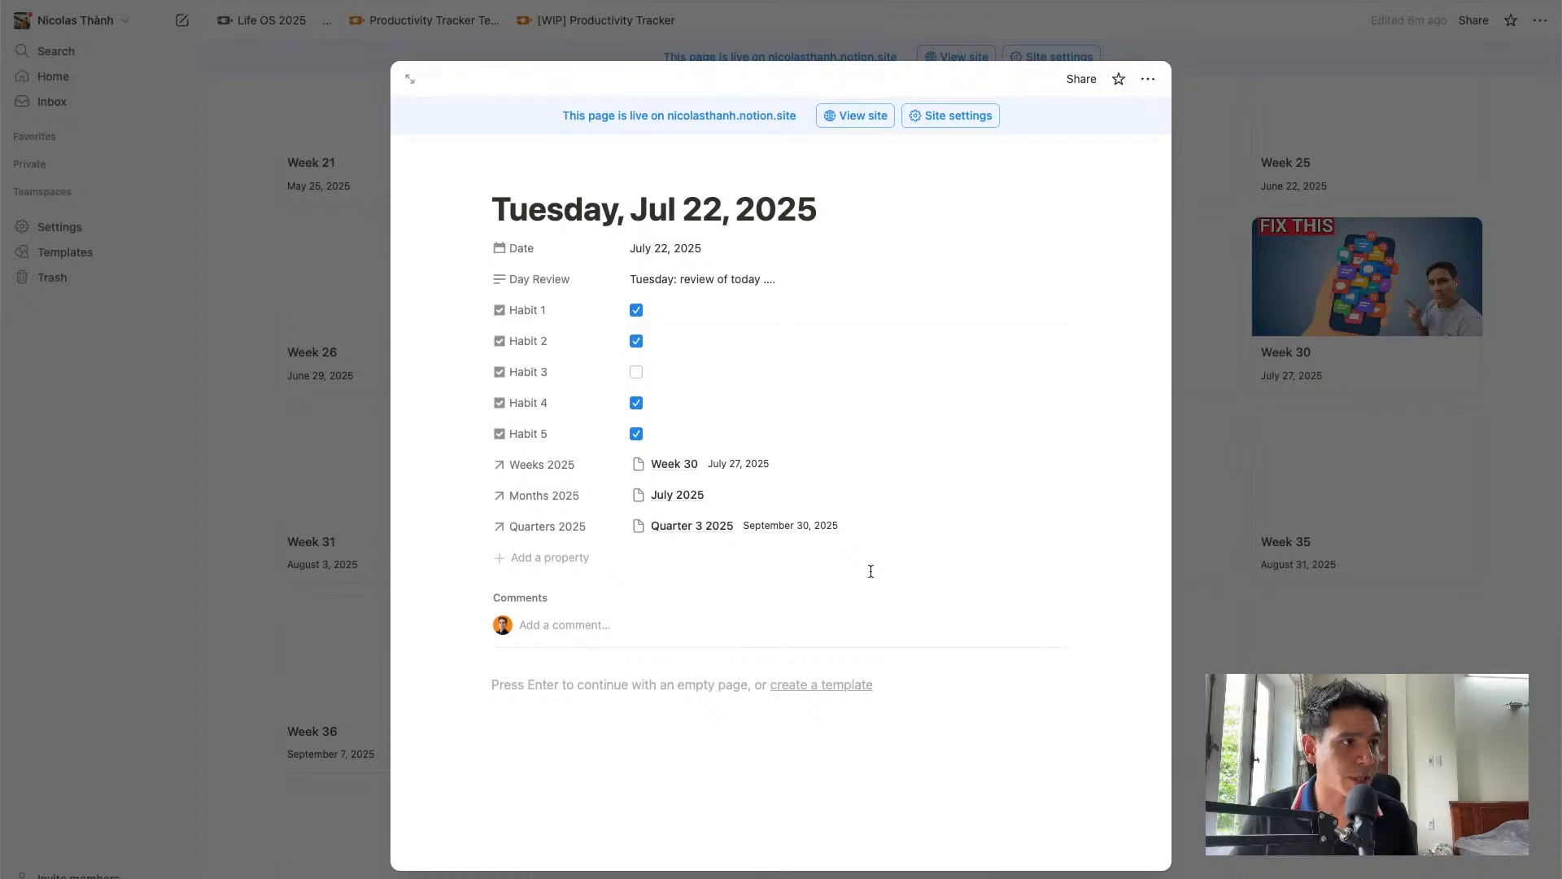
Reopen the Week 30 page and enter "Week 30: this and that happend" as its Review Week
click(1380, 367)
click(1370, 374)
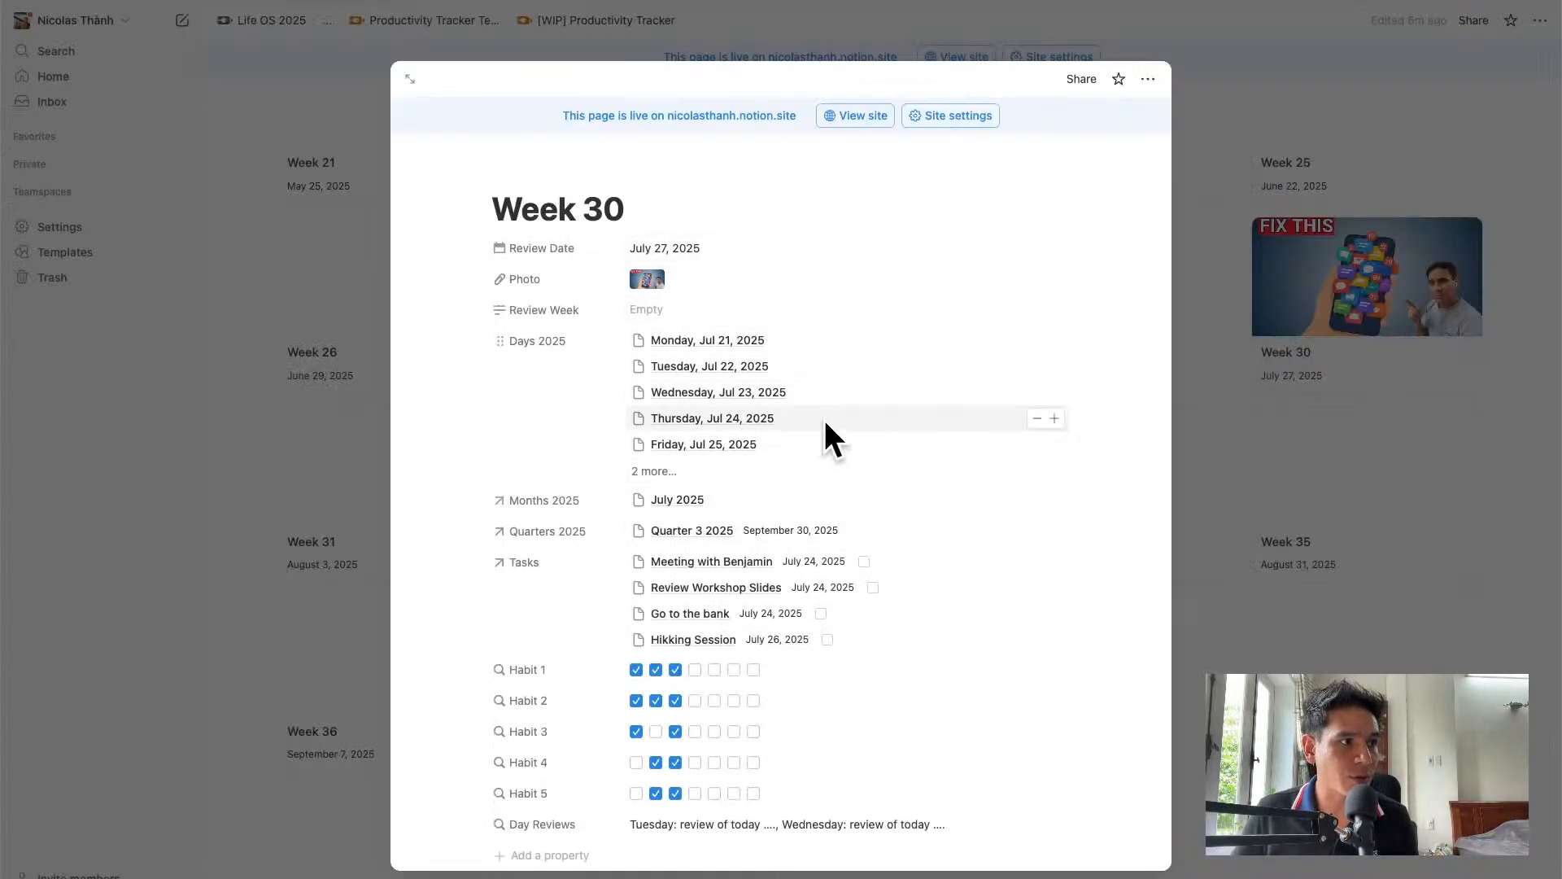
scroll(826, 439, down, 2)
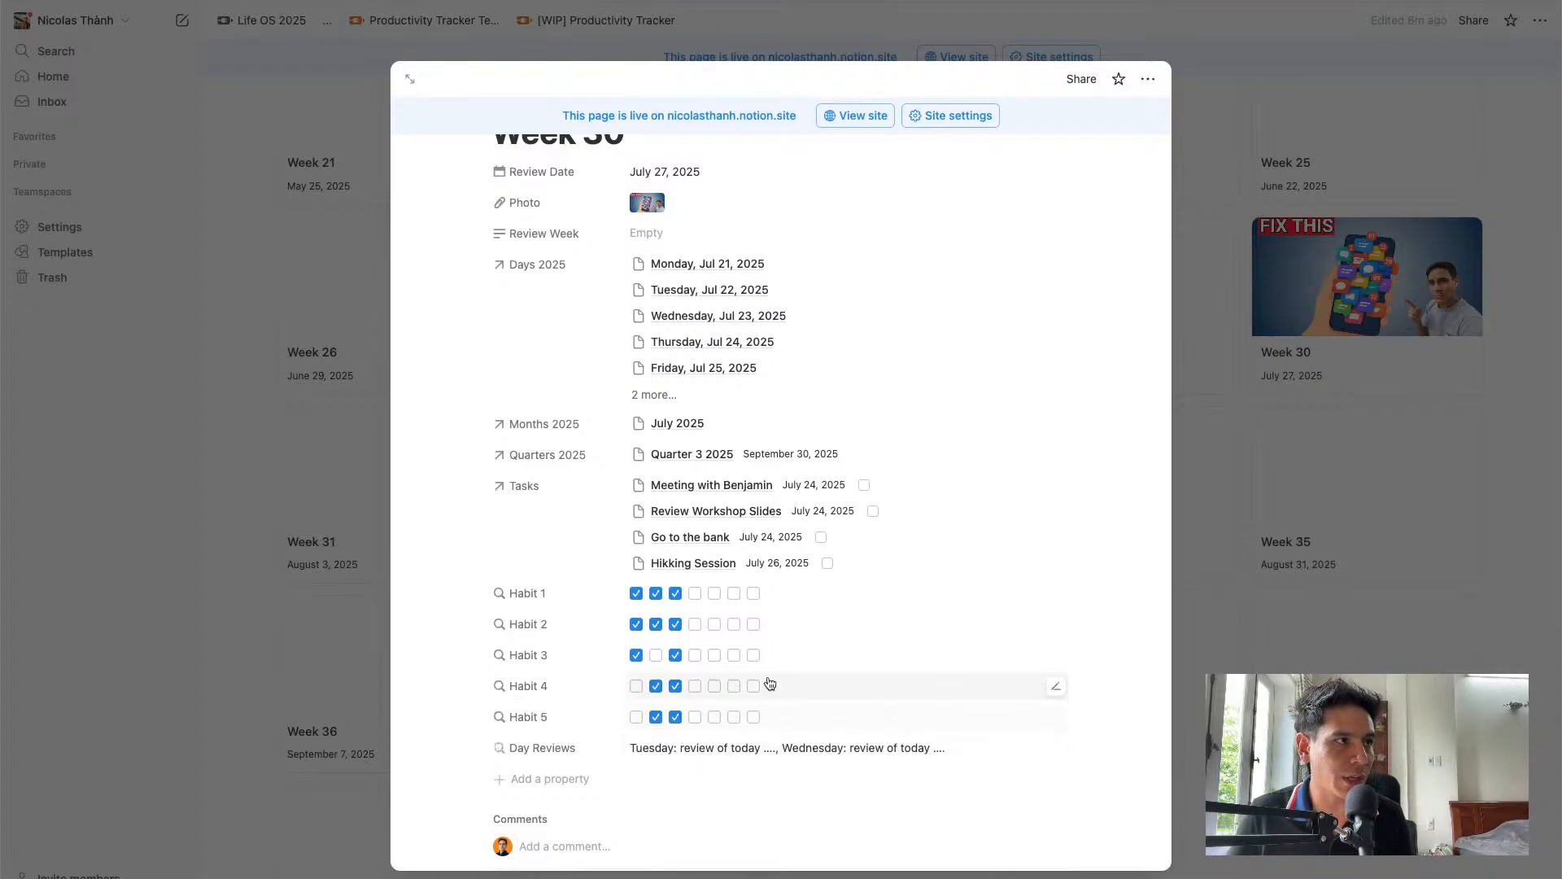
click(691, 233)
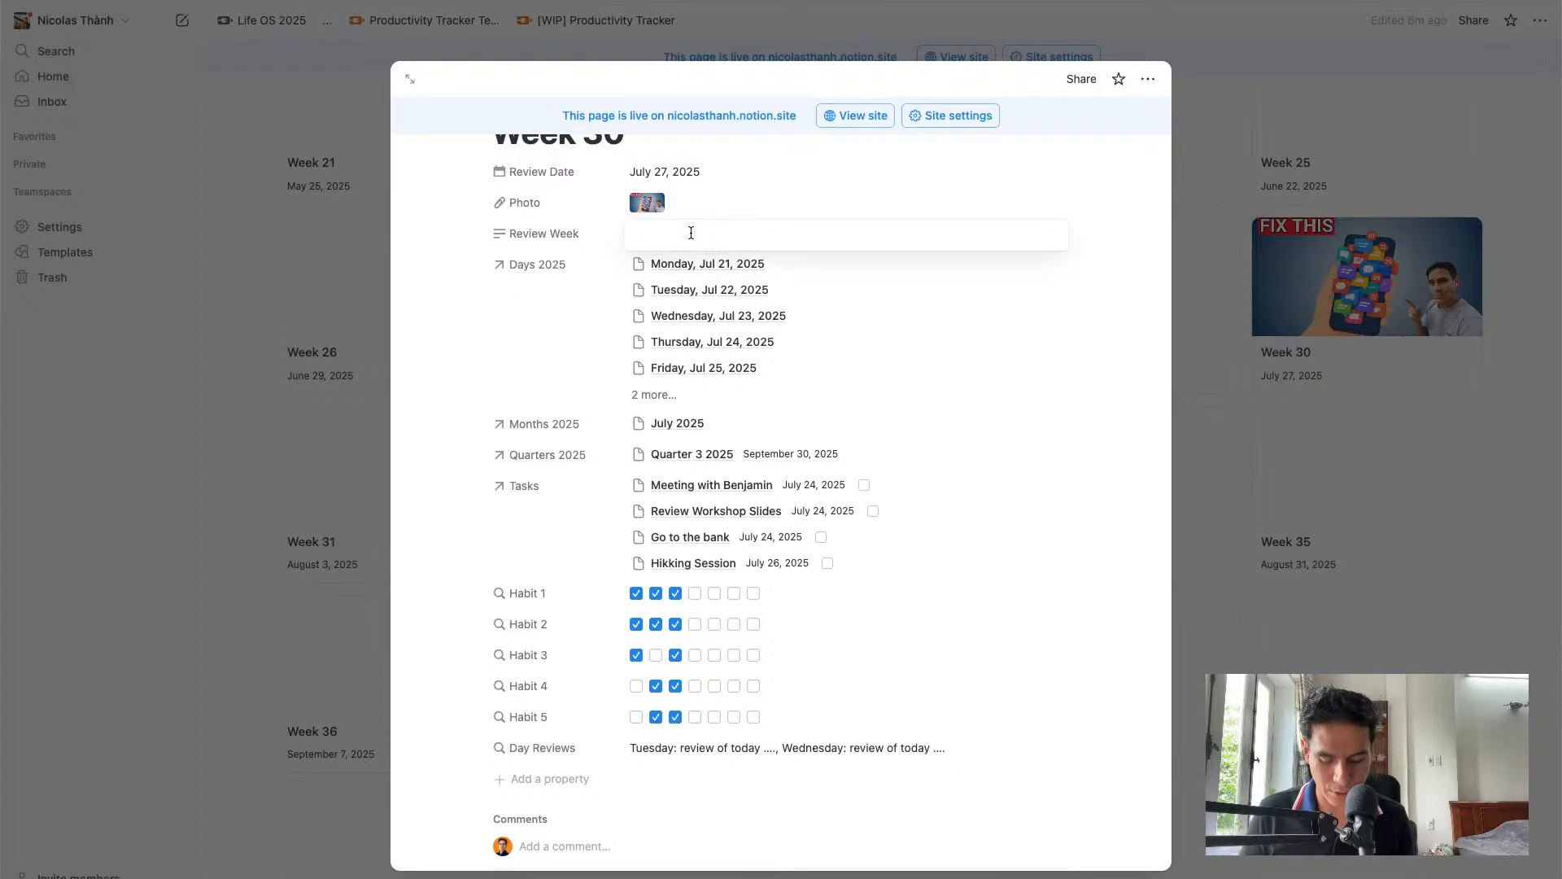
text(Week 30: th)
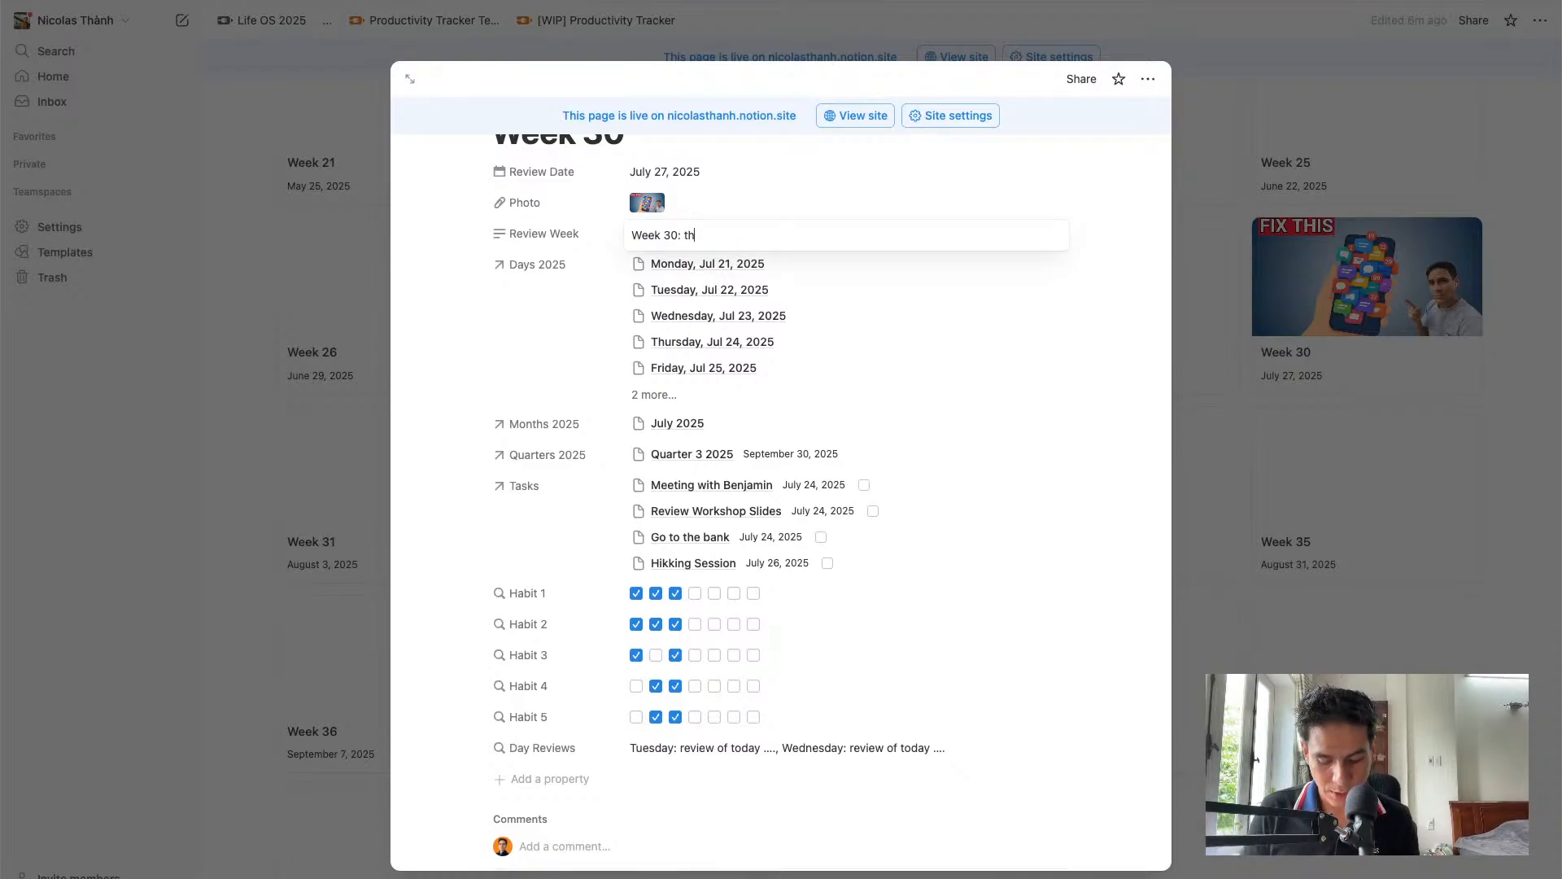
text(is and that happend)
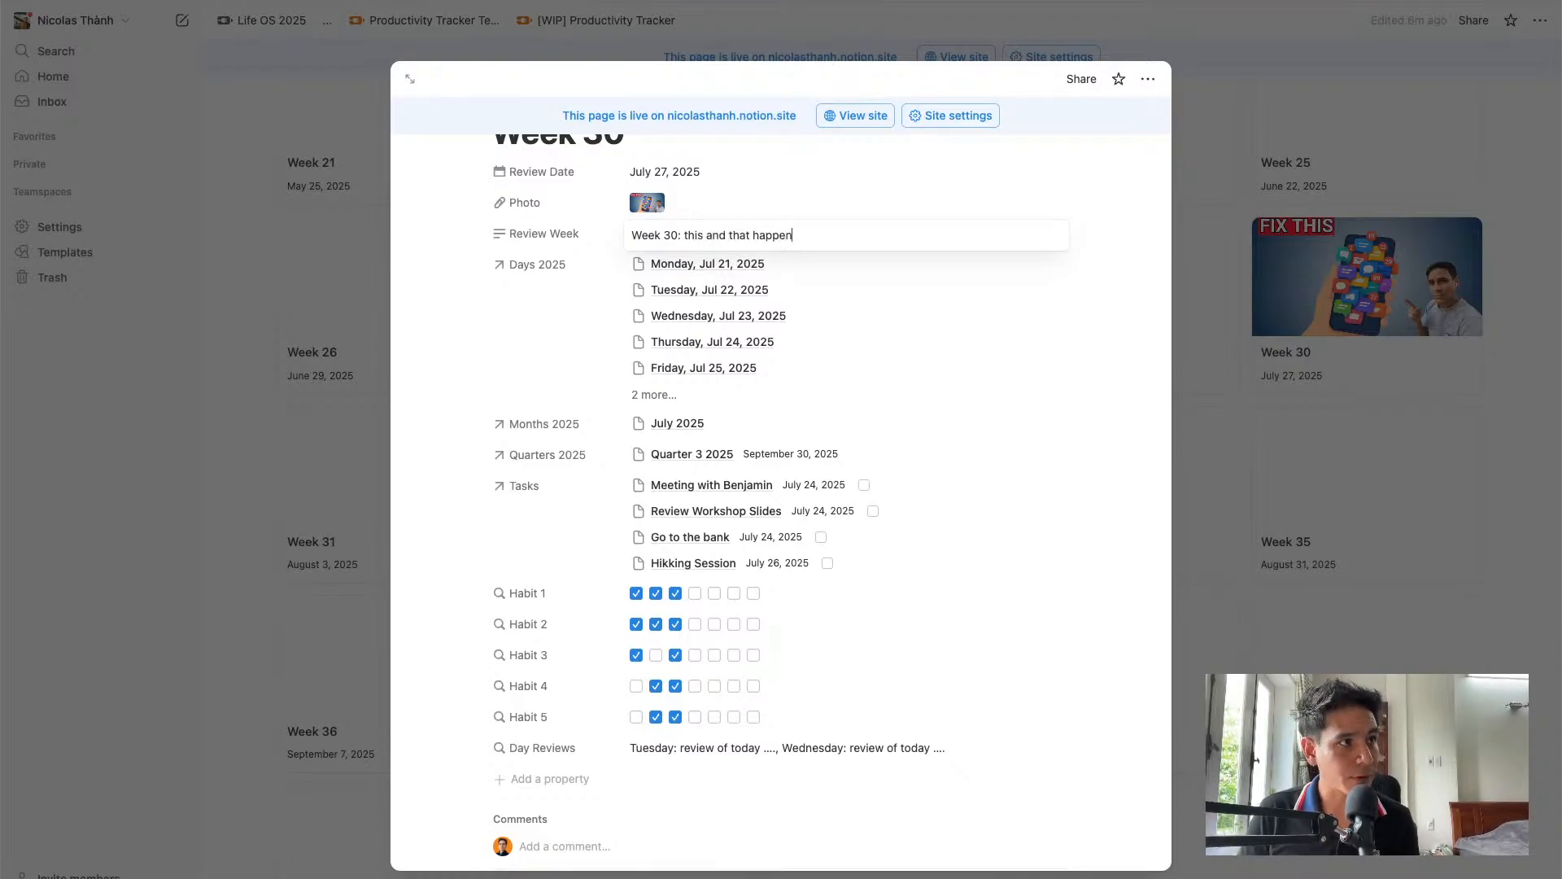
key(Escape)
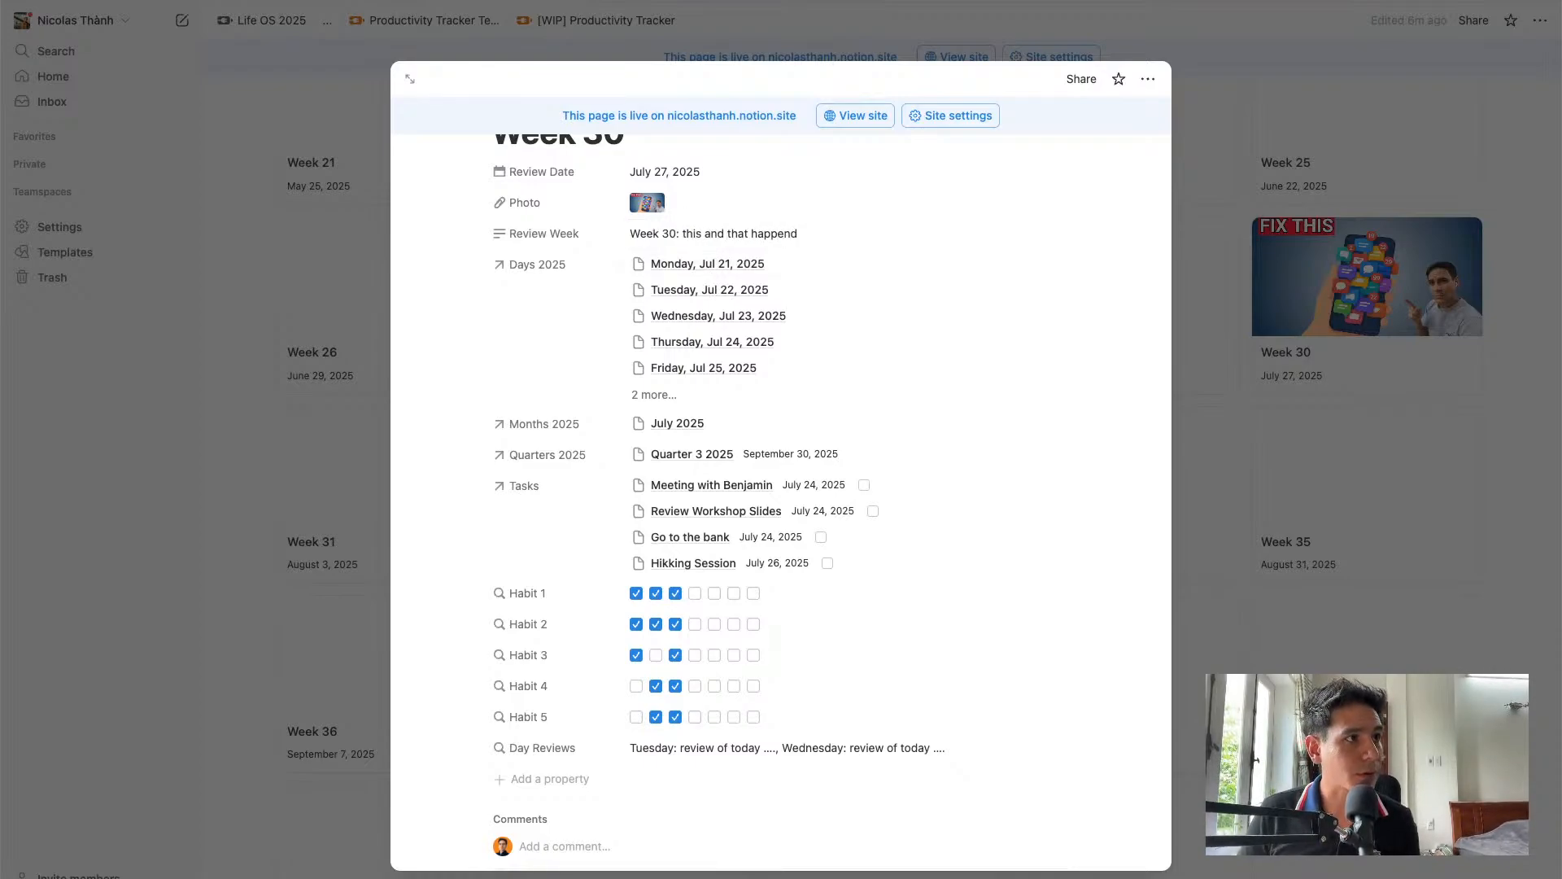
Open Week 29 through the linked July 2025 page and enter "Week 29: review of this week... ...." as its Review Week
click(680, 424)
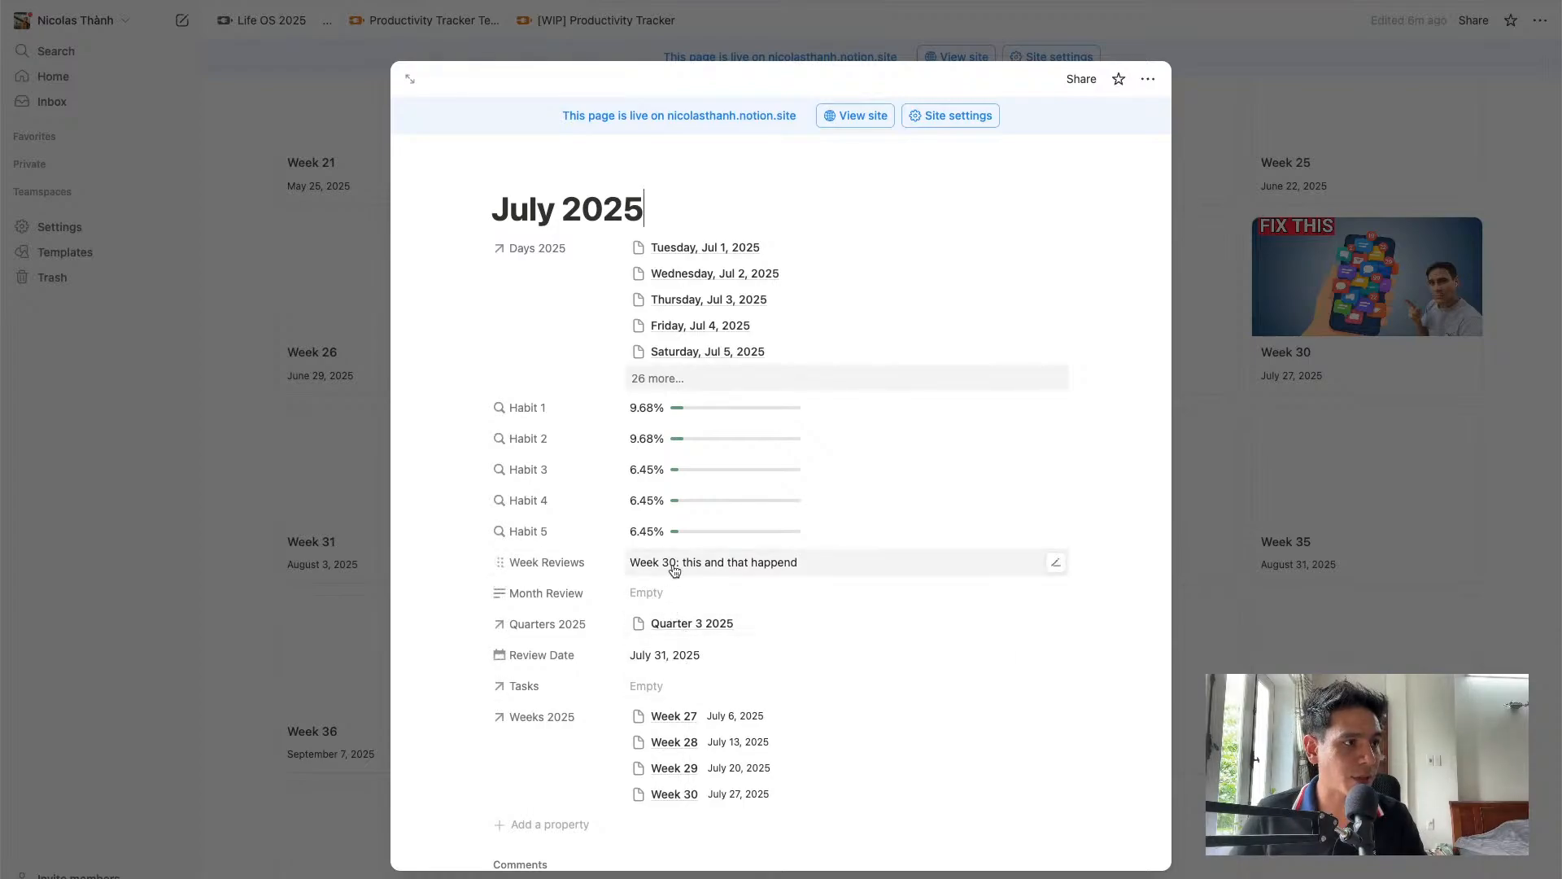
click(674, 768)
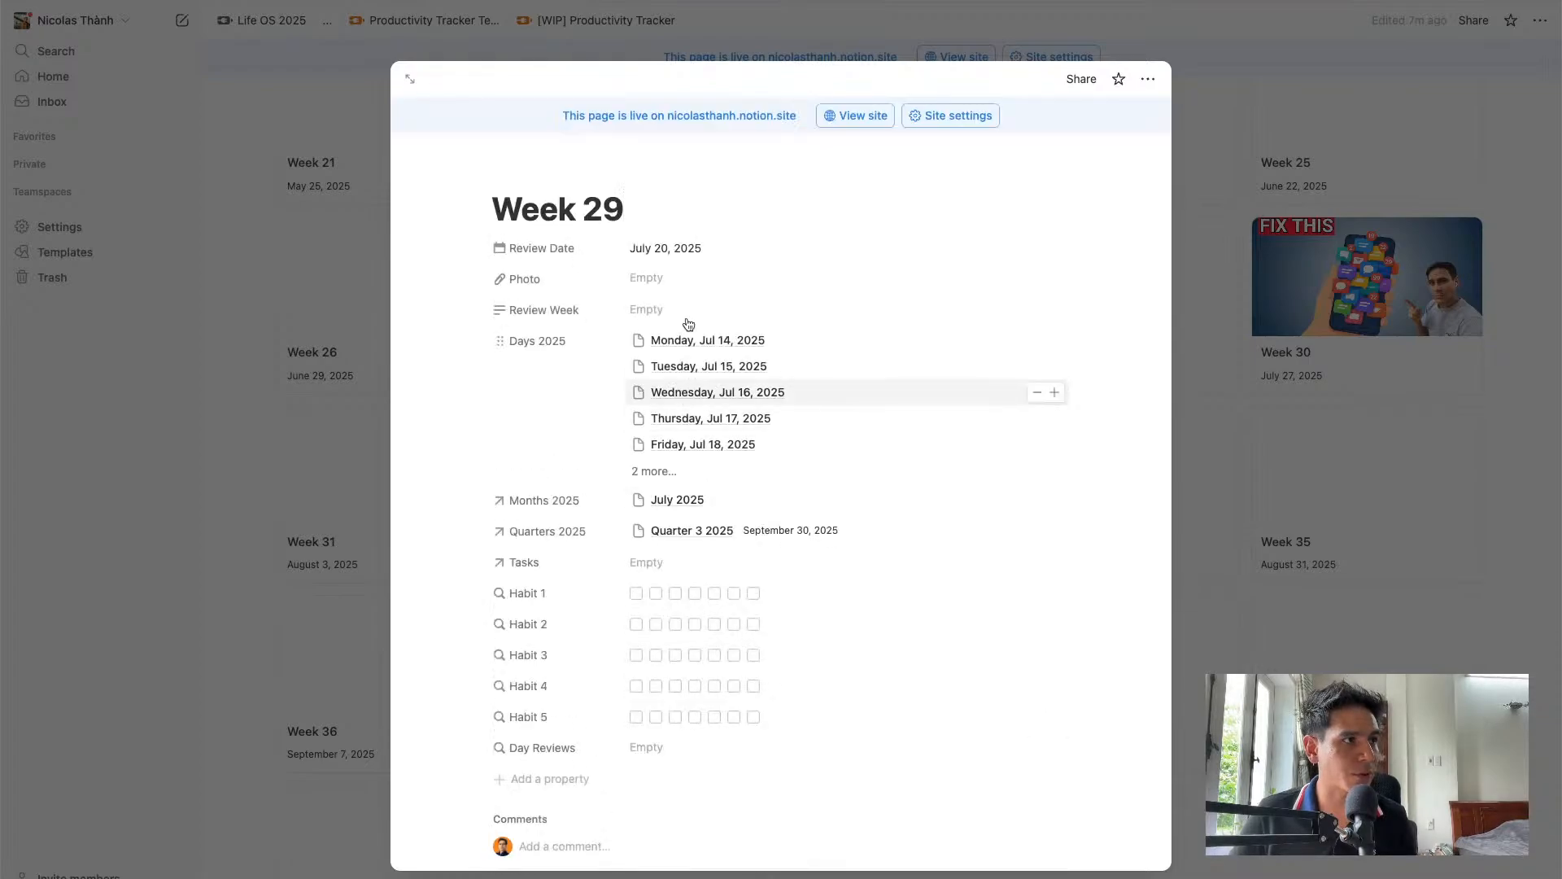
click(667, 308)
key(ctrl+v)
double_click(660, 307)
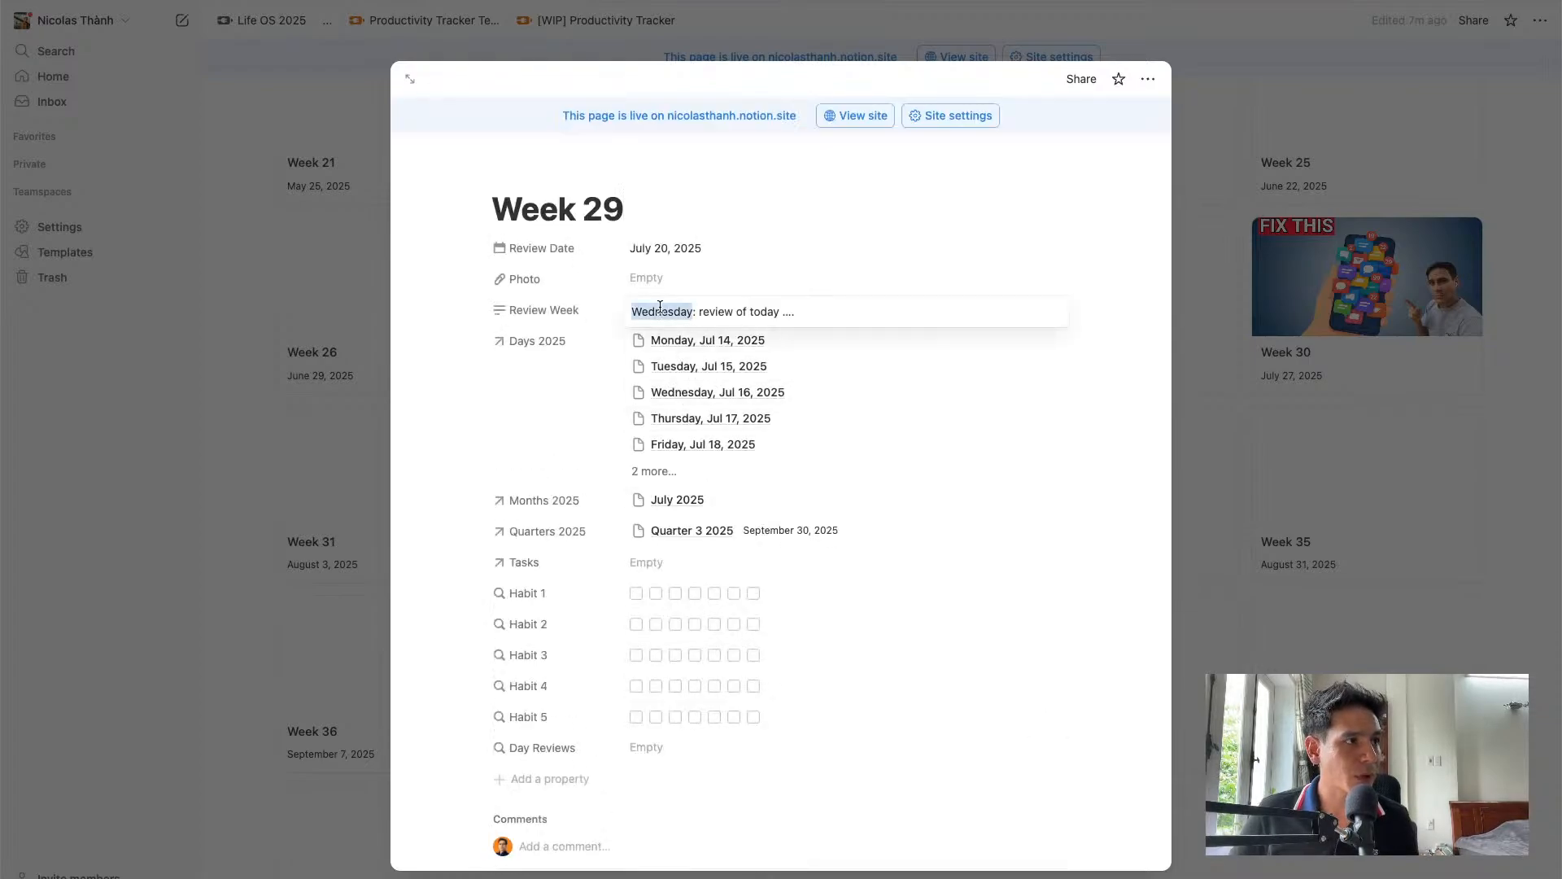
text(Week)
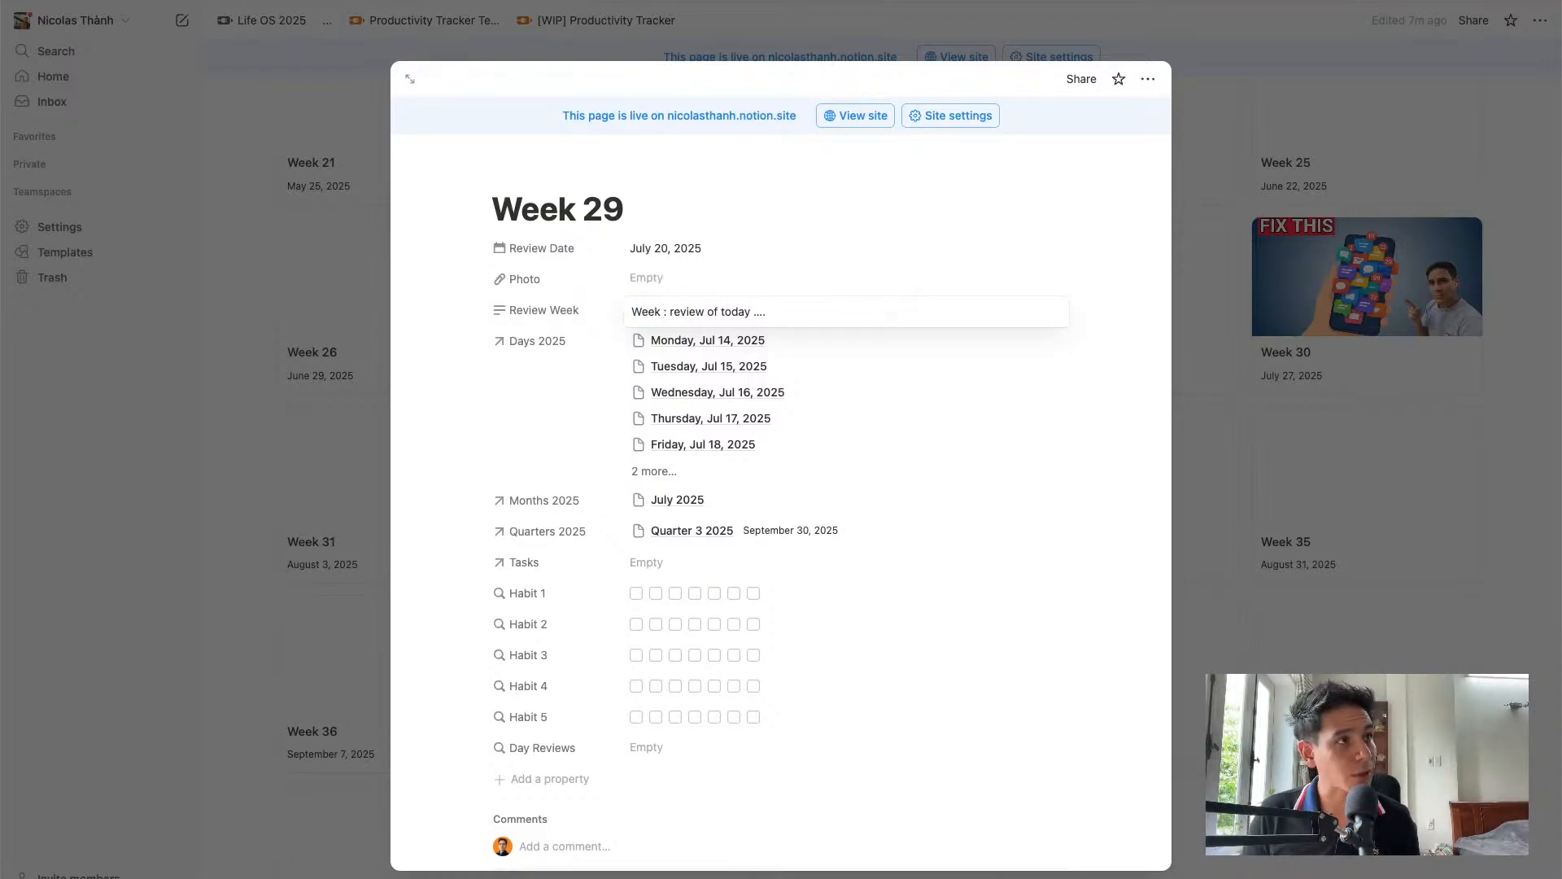
text( 29)
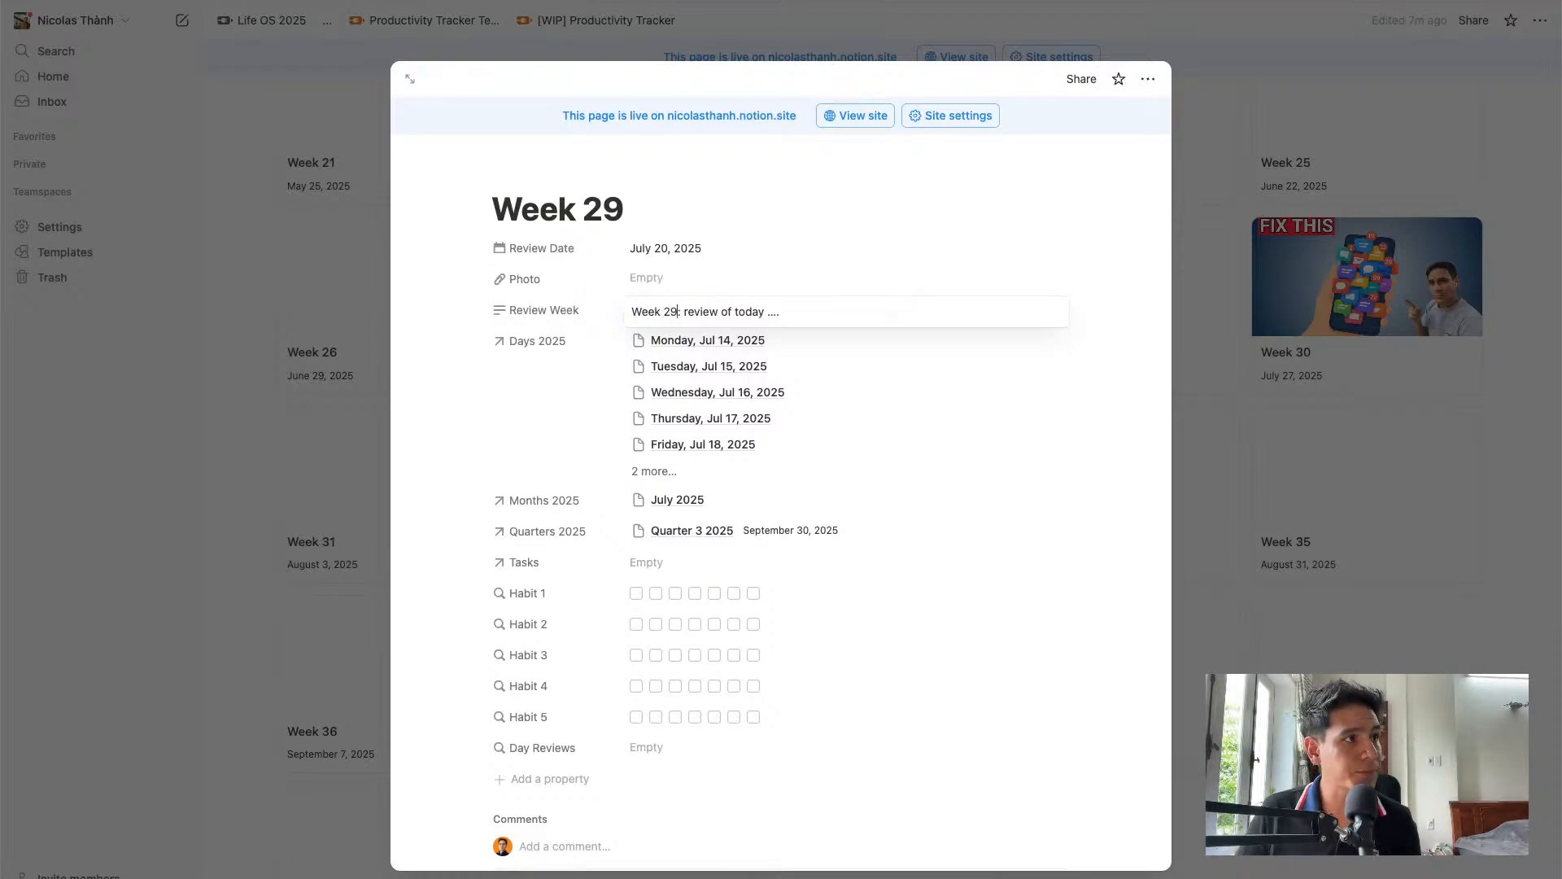
double_click(749, 312)
text(this wee)
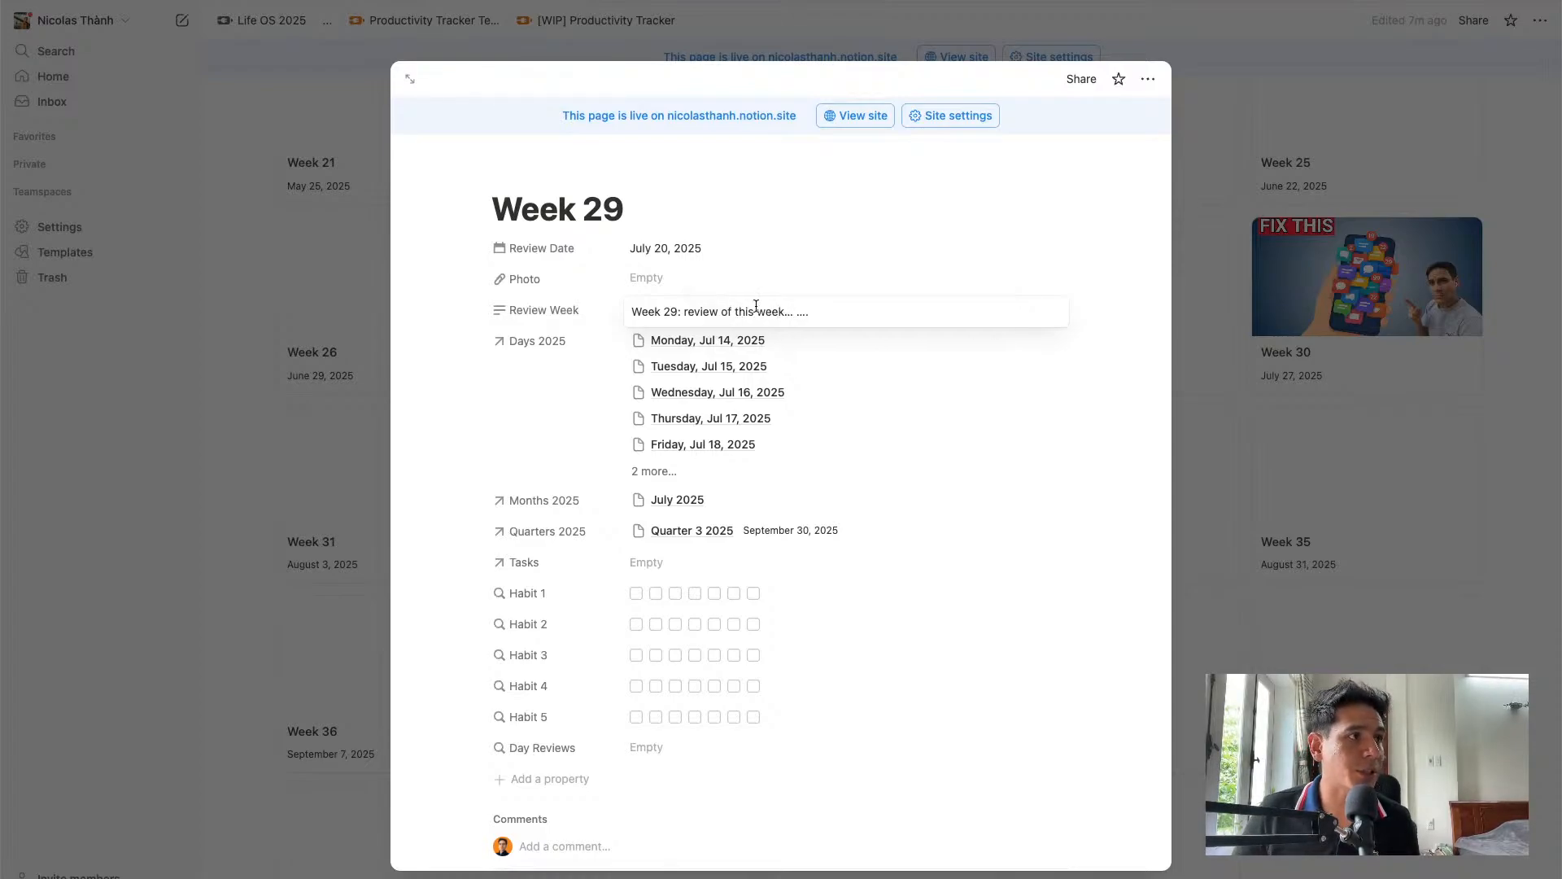
text(k...)
key(Escape)
Open the linked July 2025 page and enter "July Review 2025: I'm actually writing this live." as its Month Review
click(683, 499)
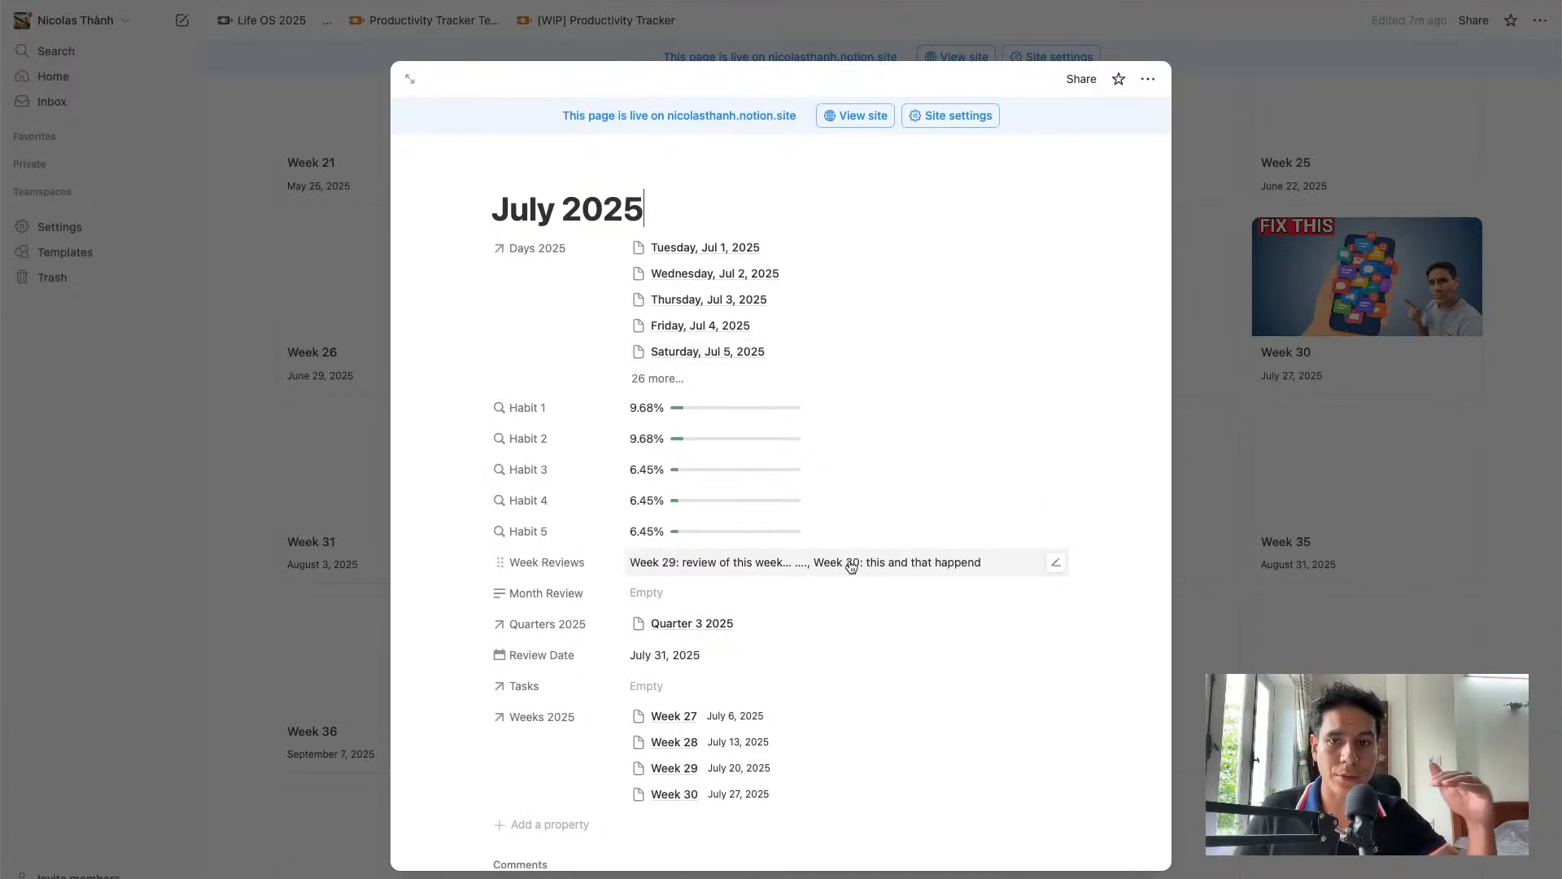
click(764, 592)
text(Mo)
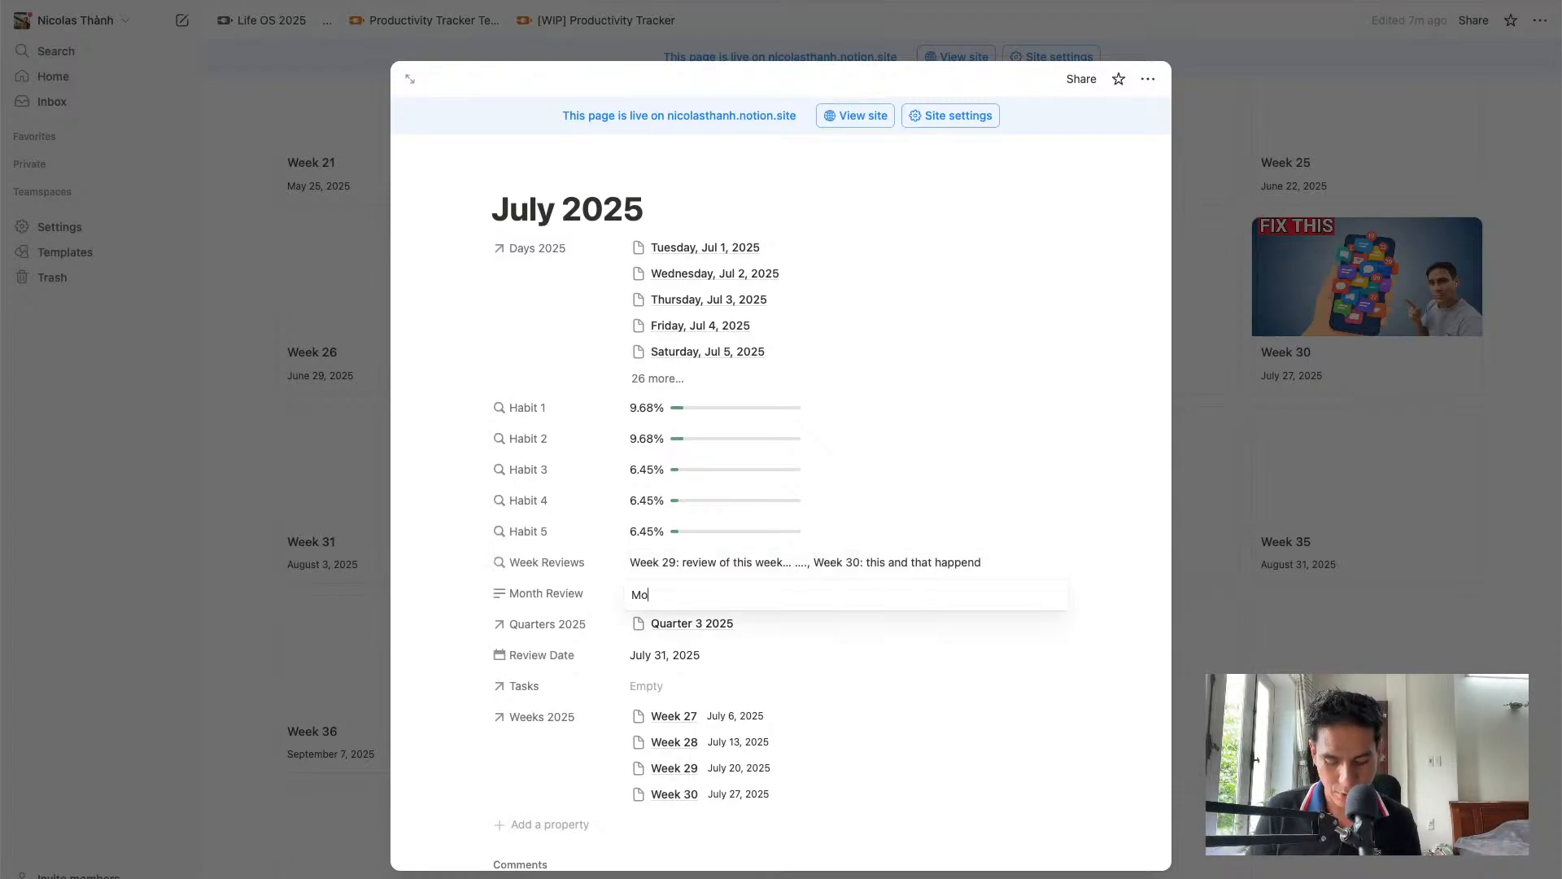
key(BackSpace)
key(BackSpace)
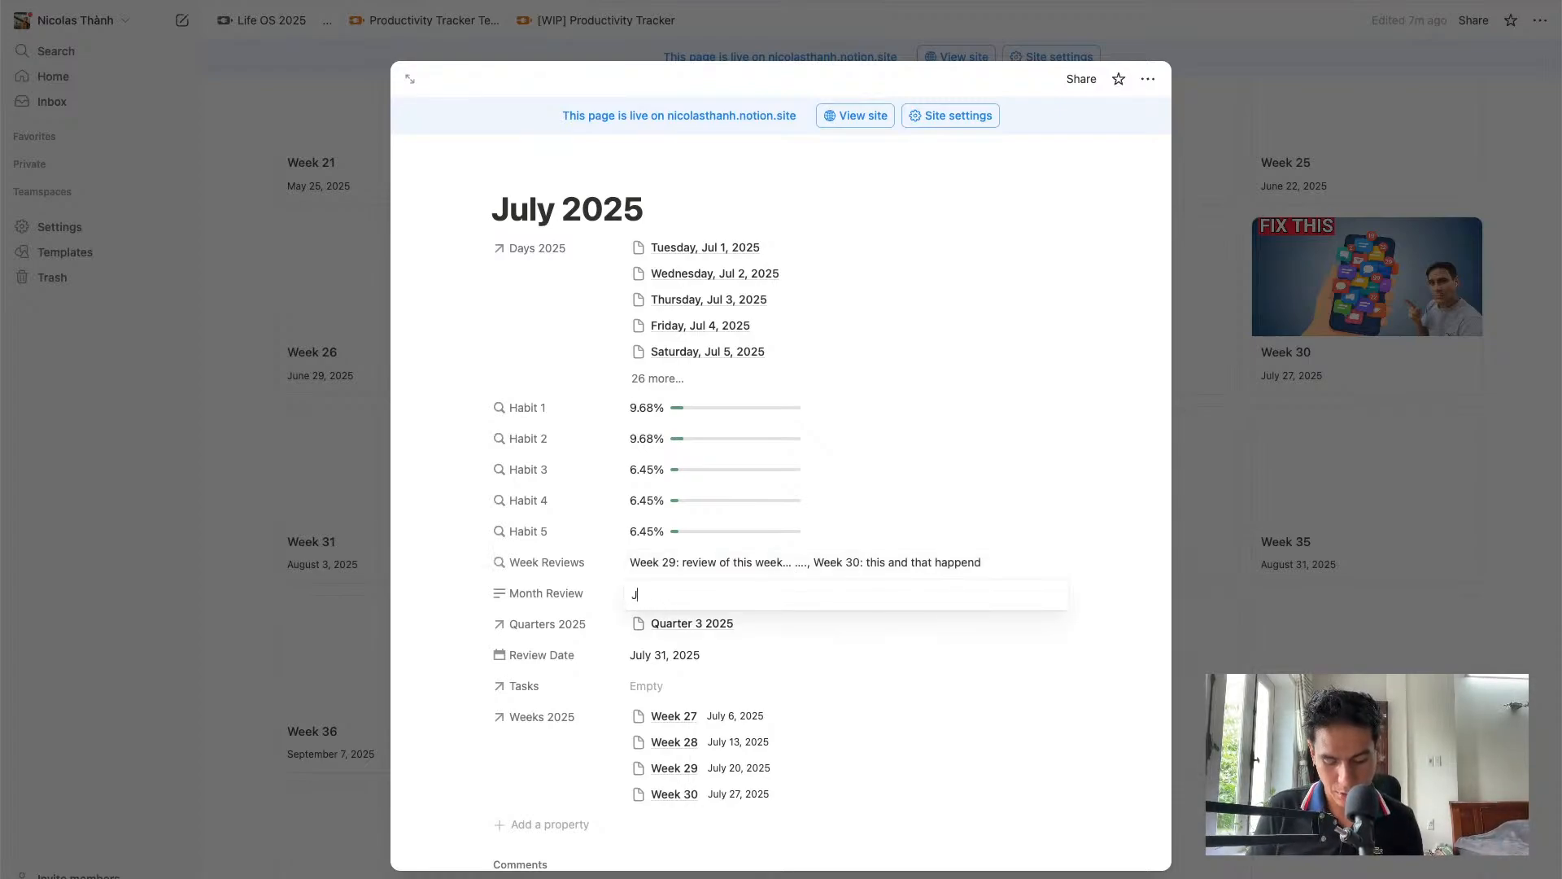
text(July Review)
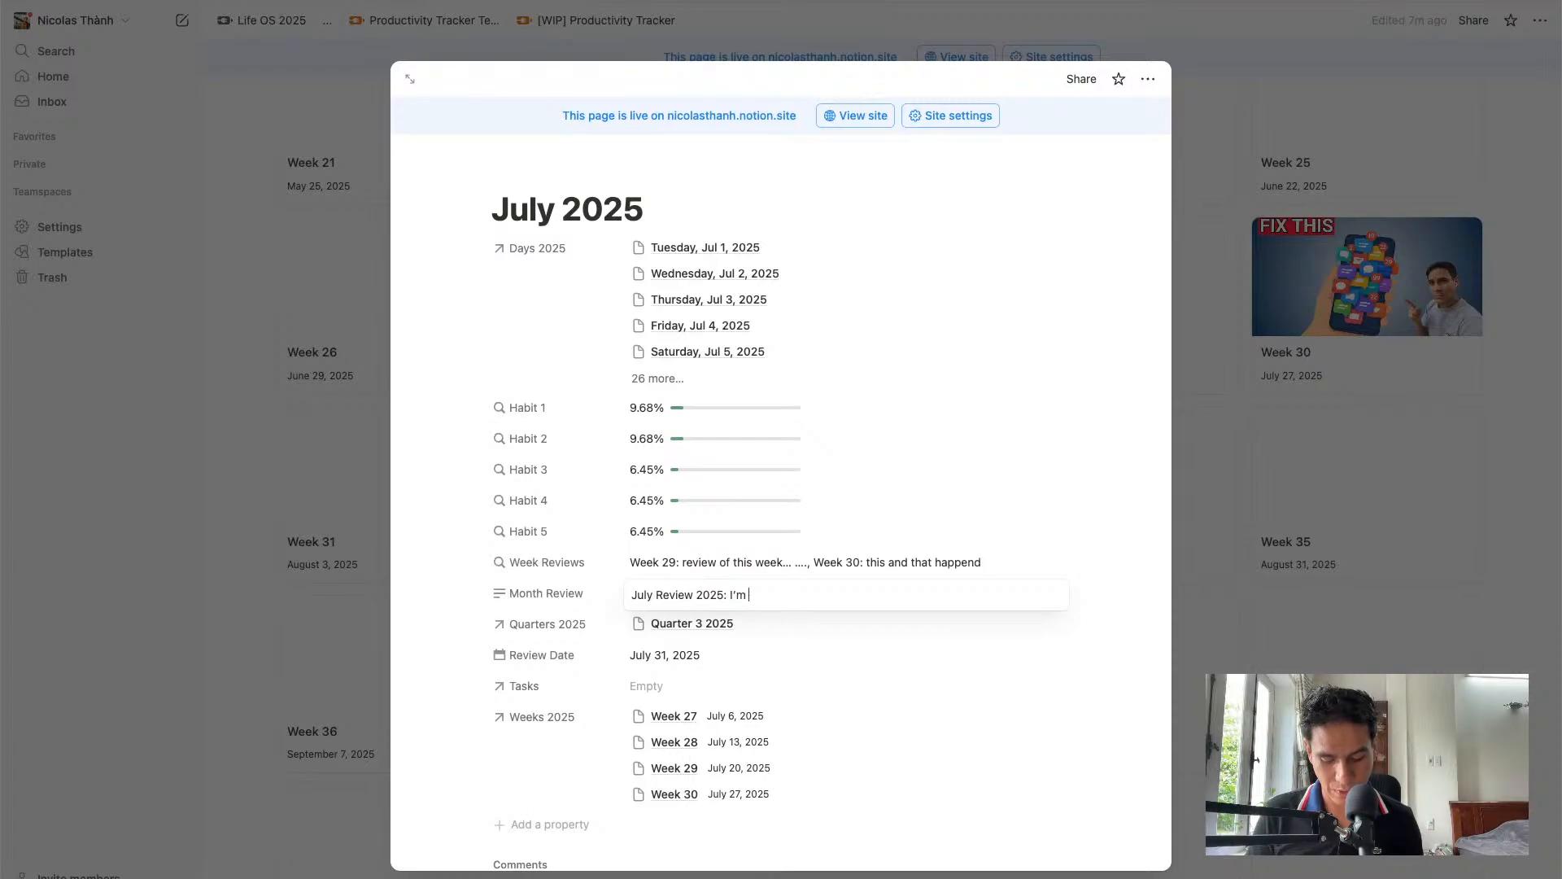
text(2025: I'm actually )
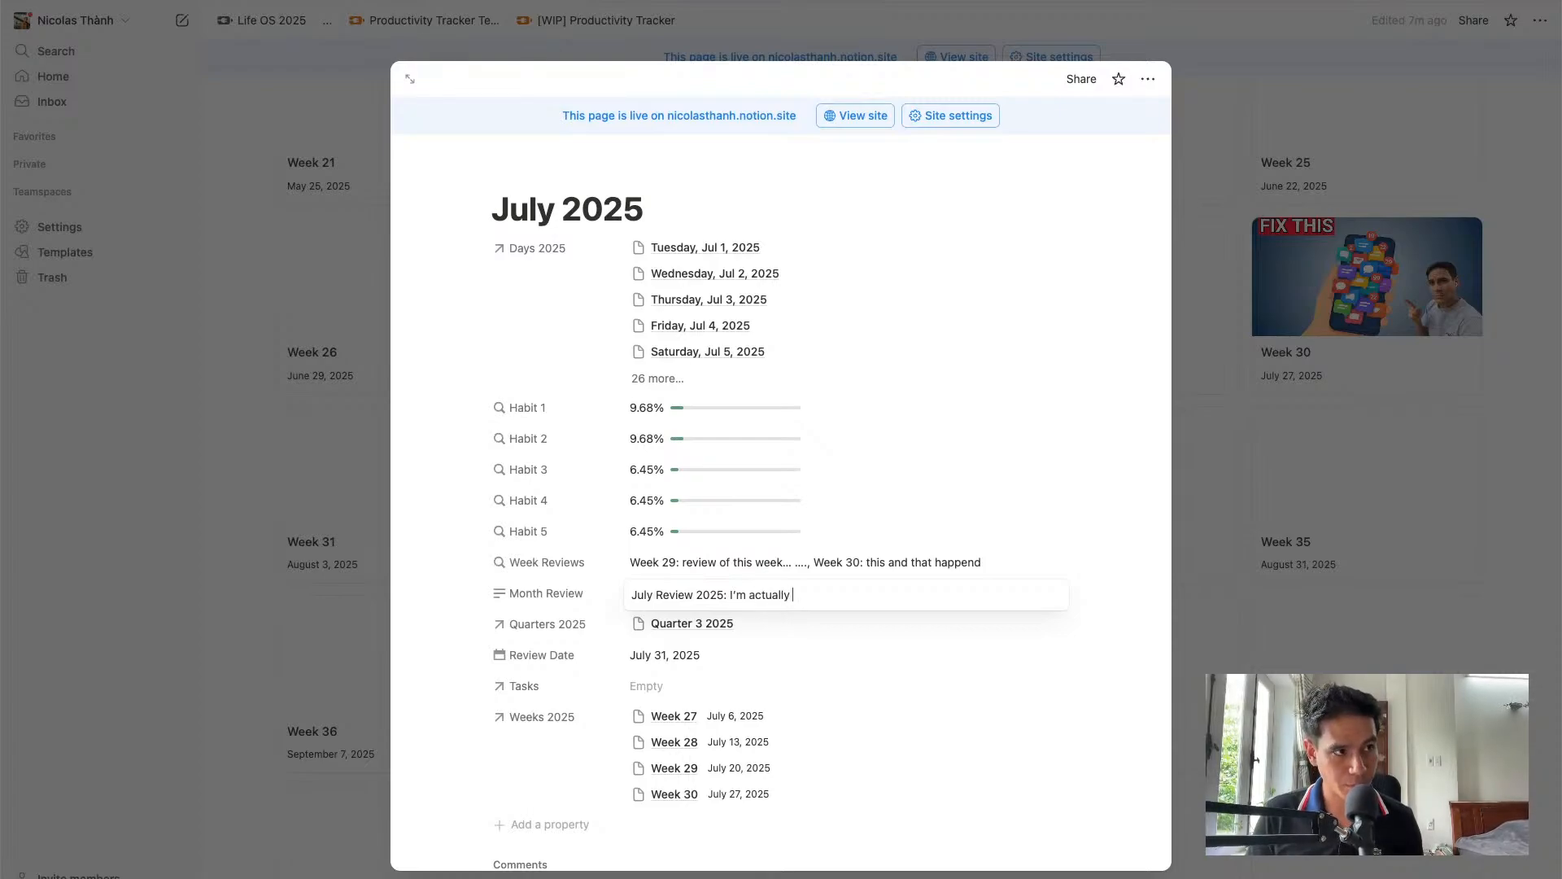
text(writing this )
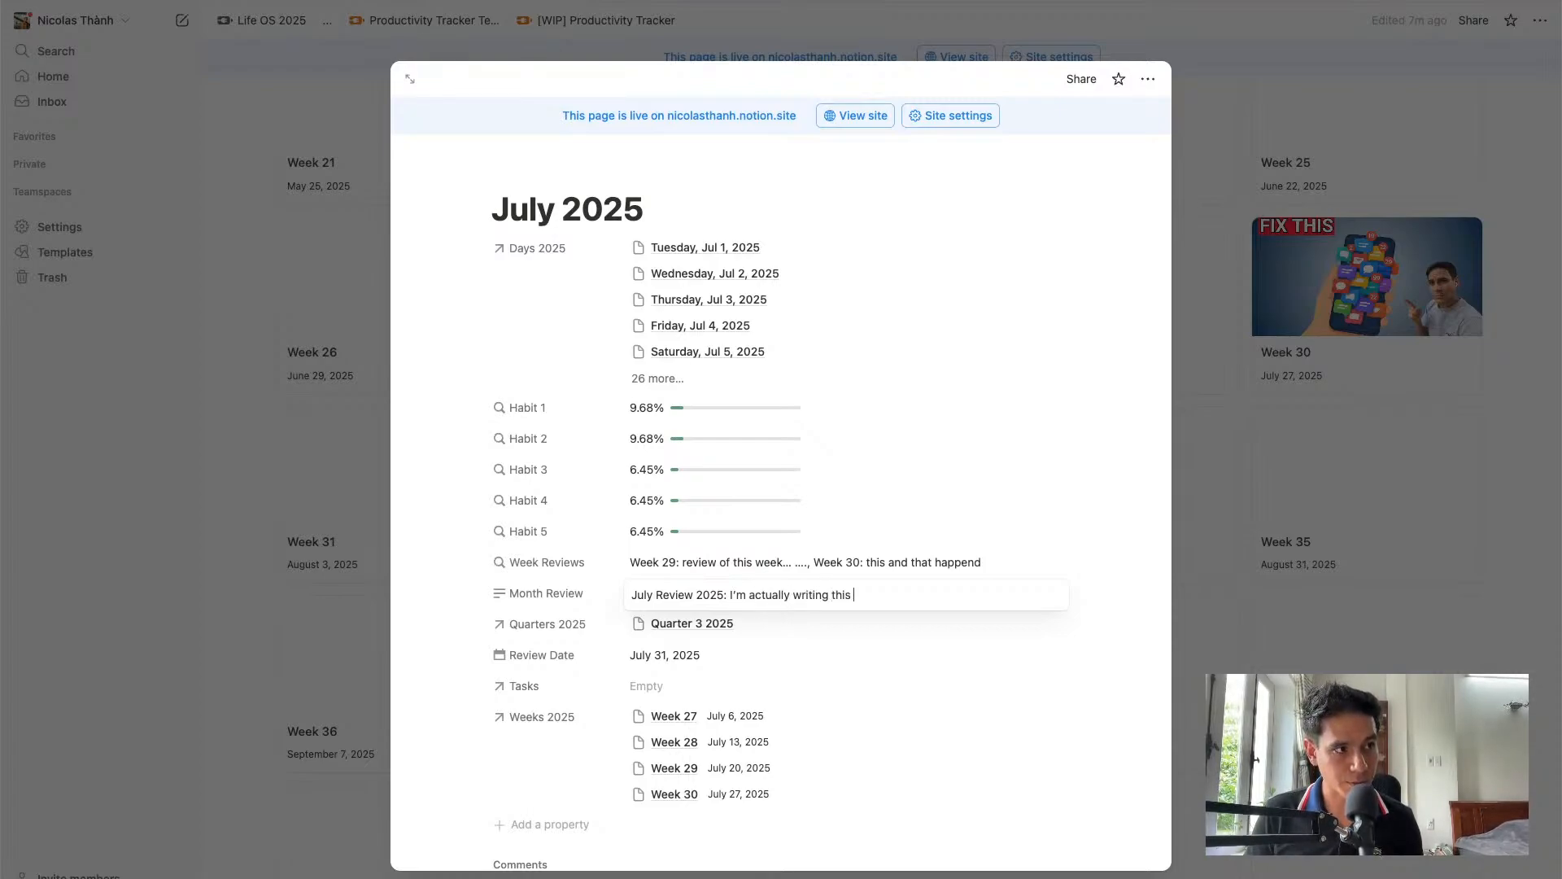
text(liv)
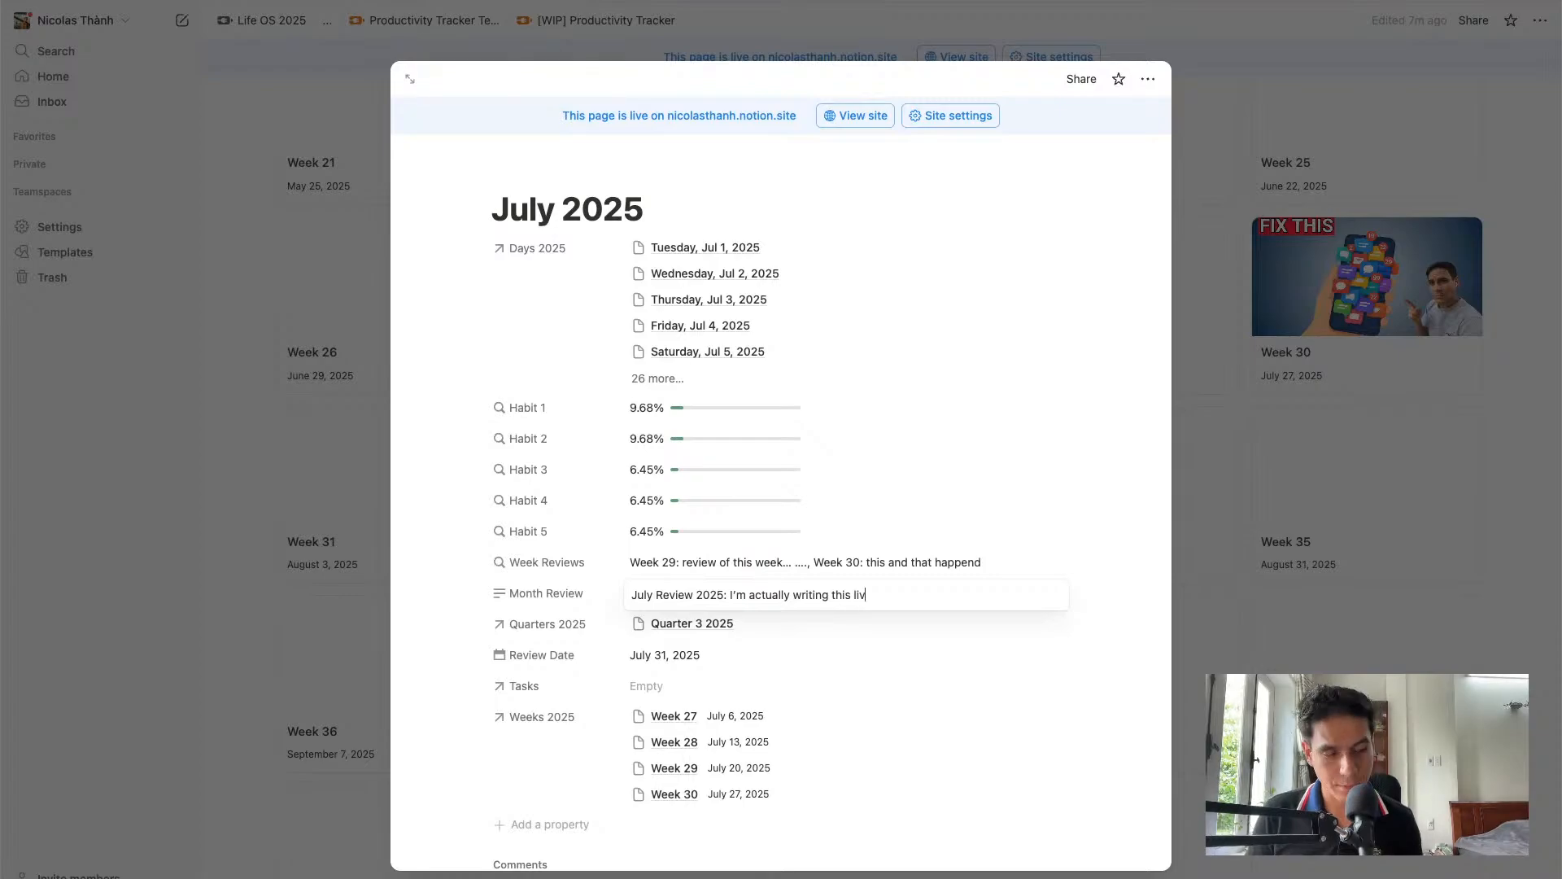
text(e.)
key(Escape)
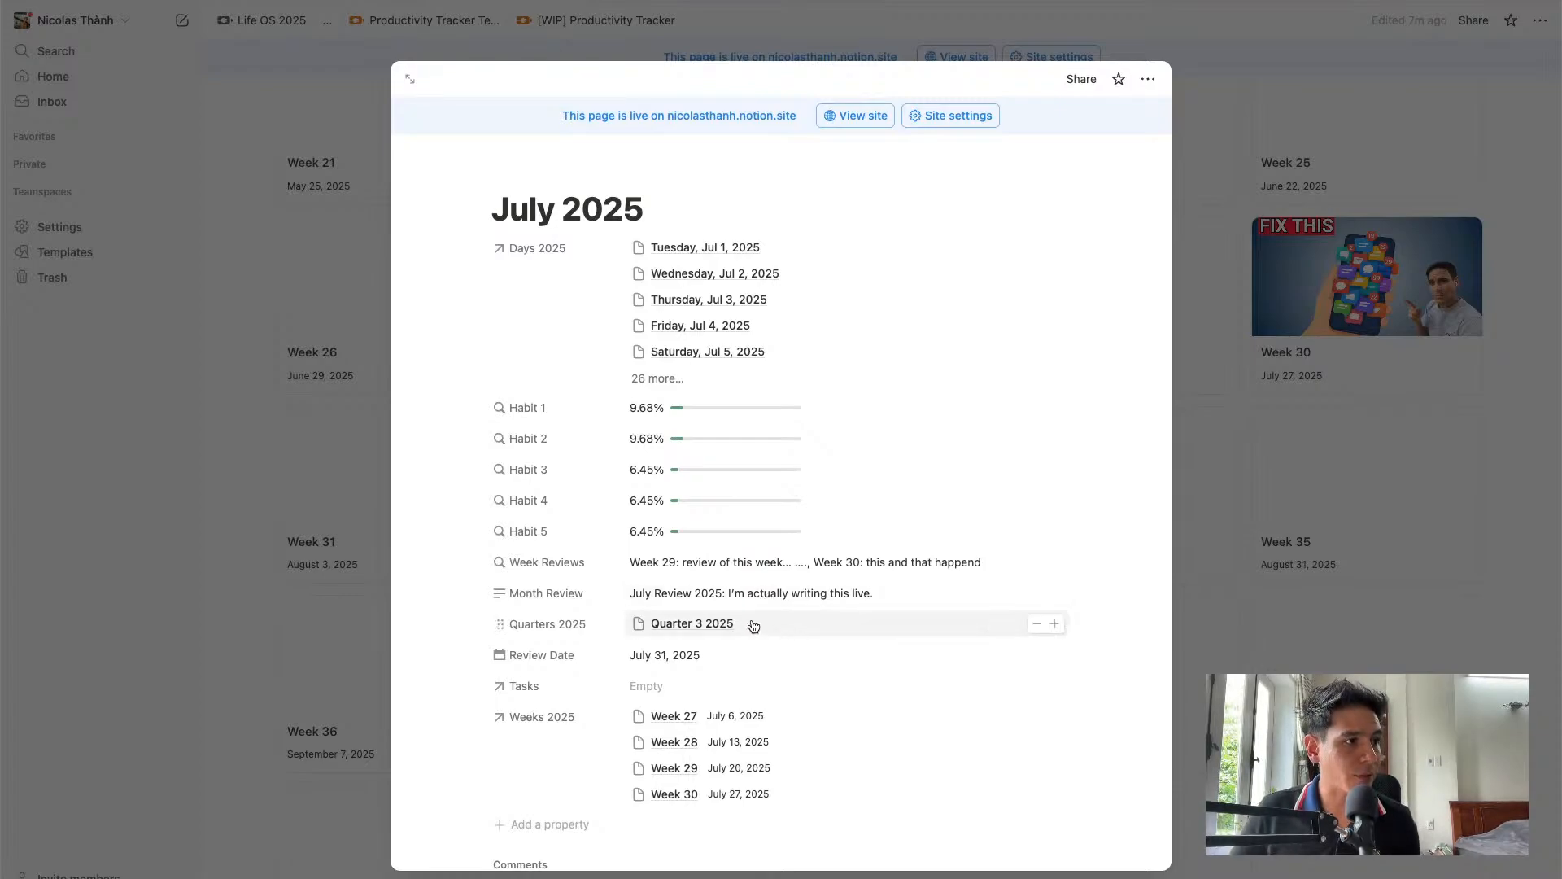
On the linked Quarter 3 2025 page, set the Habit 2 rollup to Percent checked shown as a bar, and return to the tracker
click(705, 623)
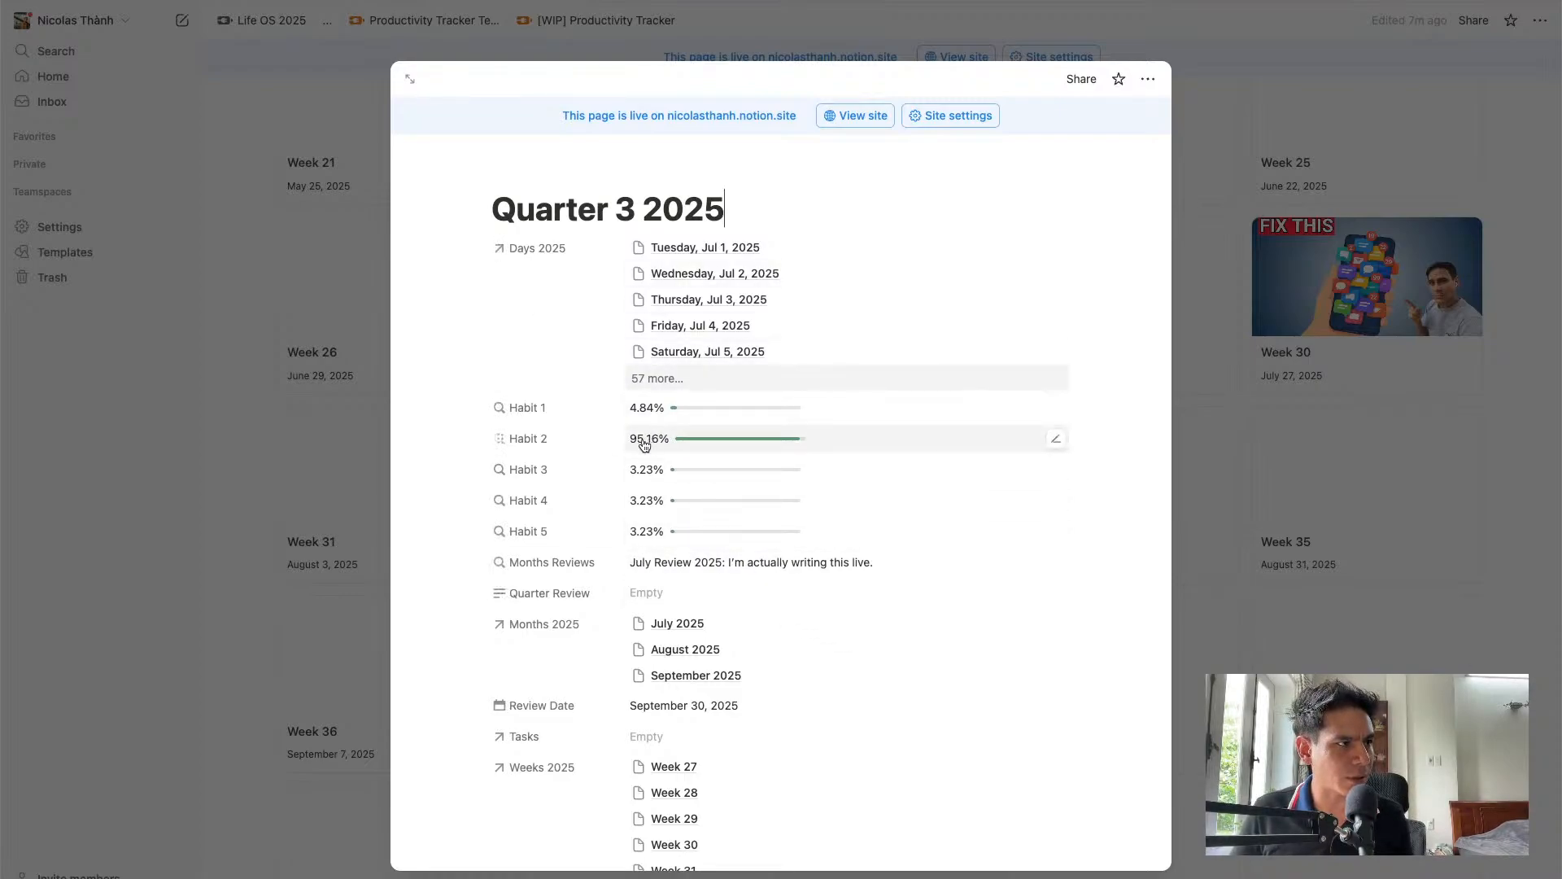
click(564, 445)
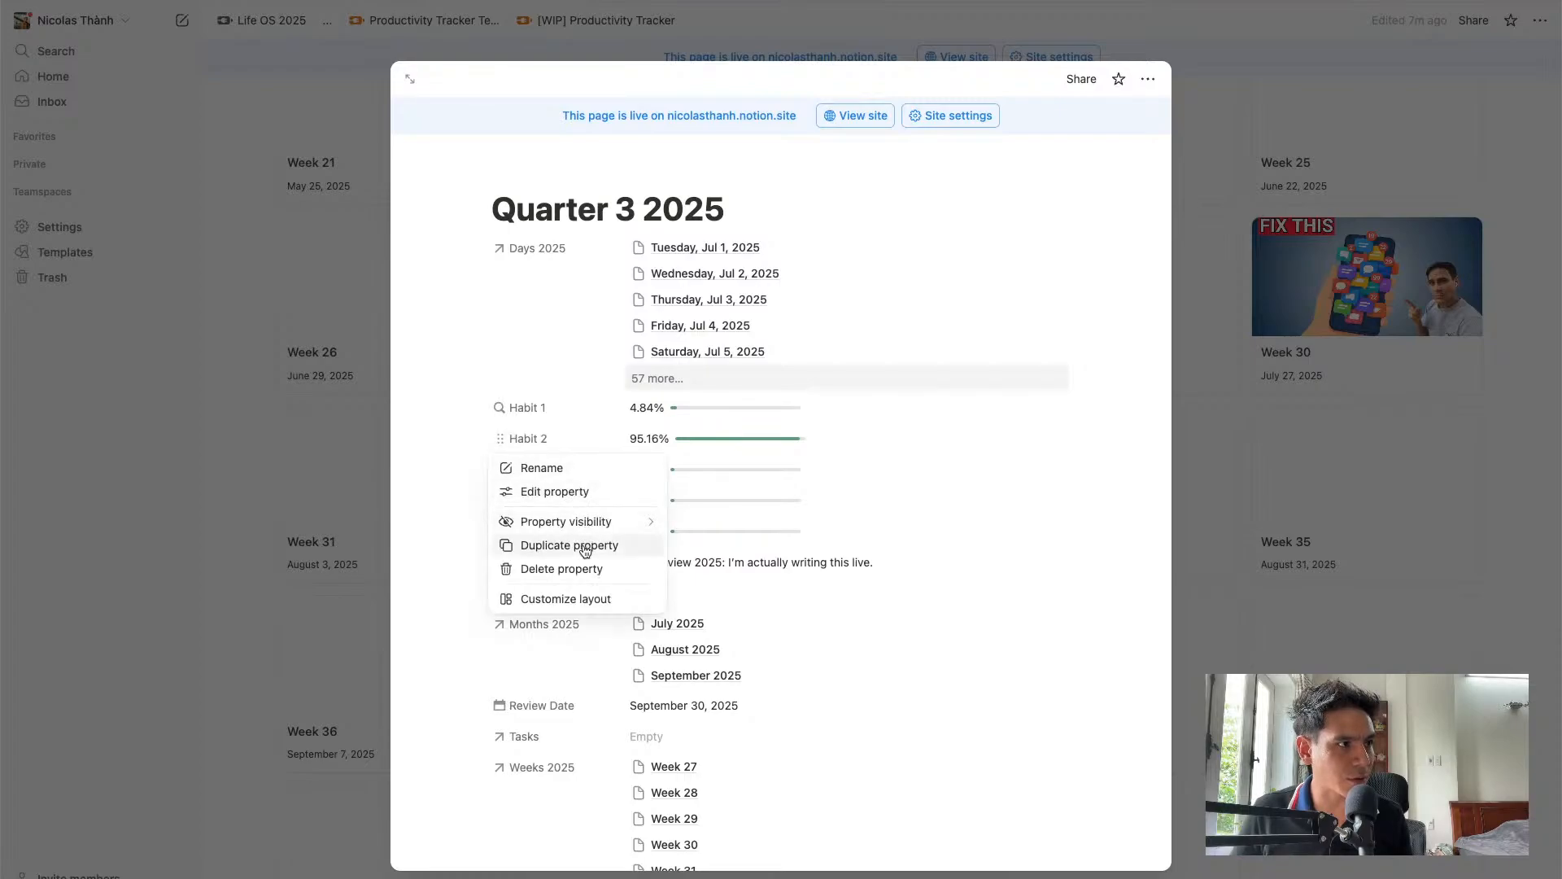
click(589, 493)
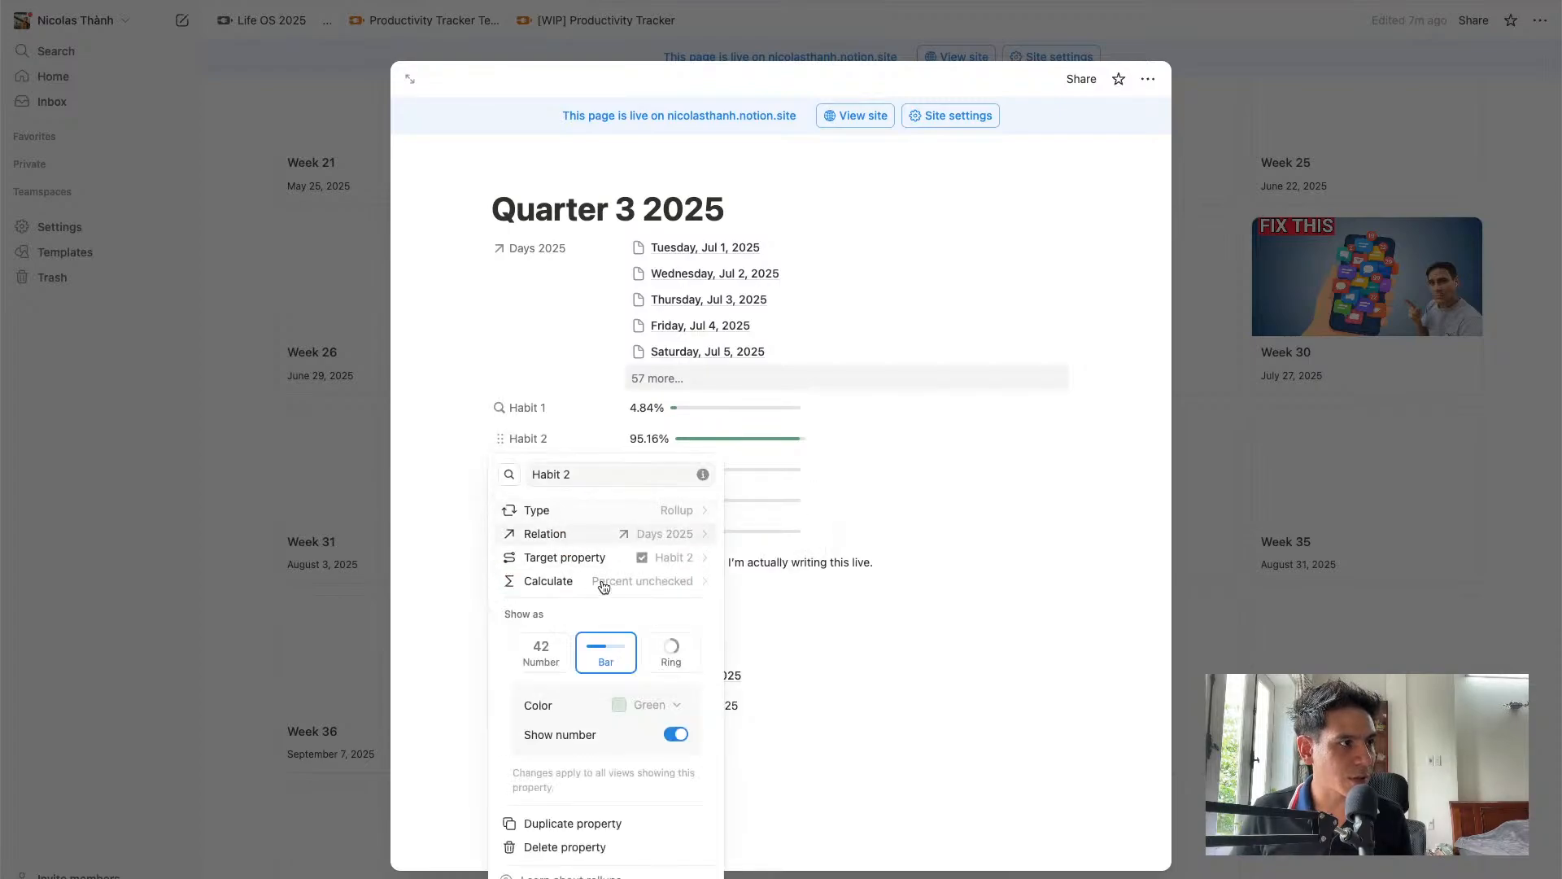
click(682, 583)
mouse_move(640, 659)
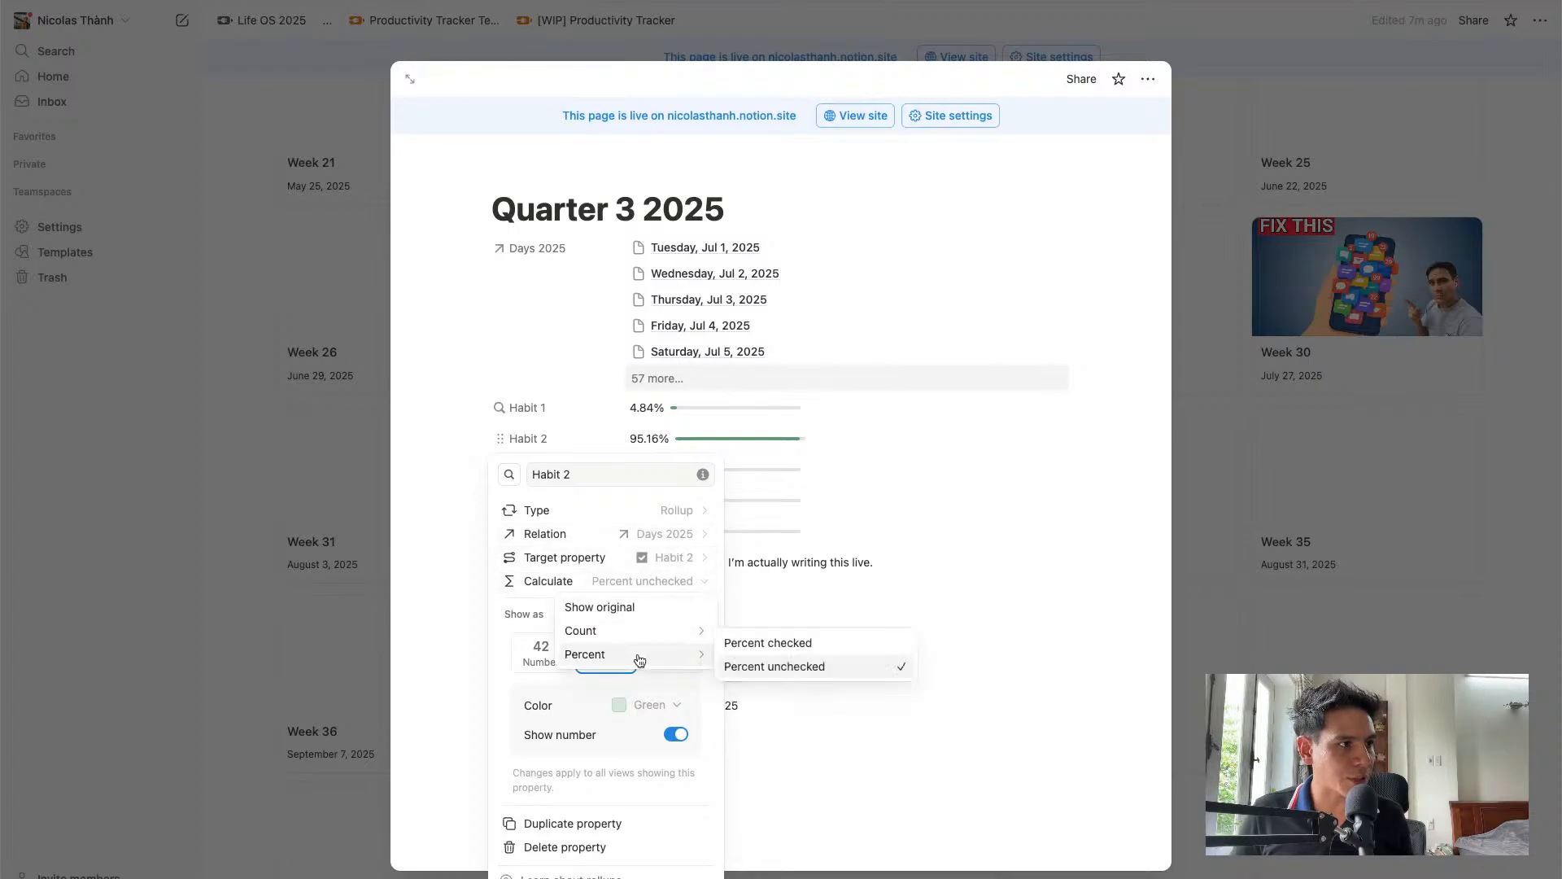
click(736, 643)
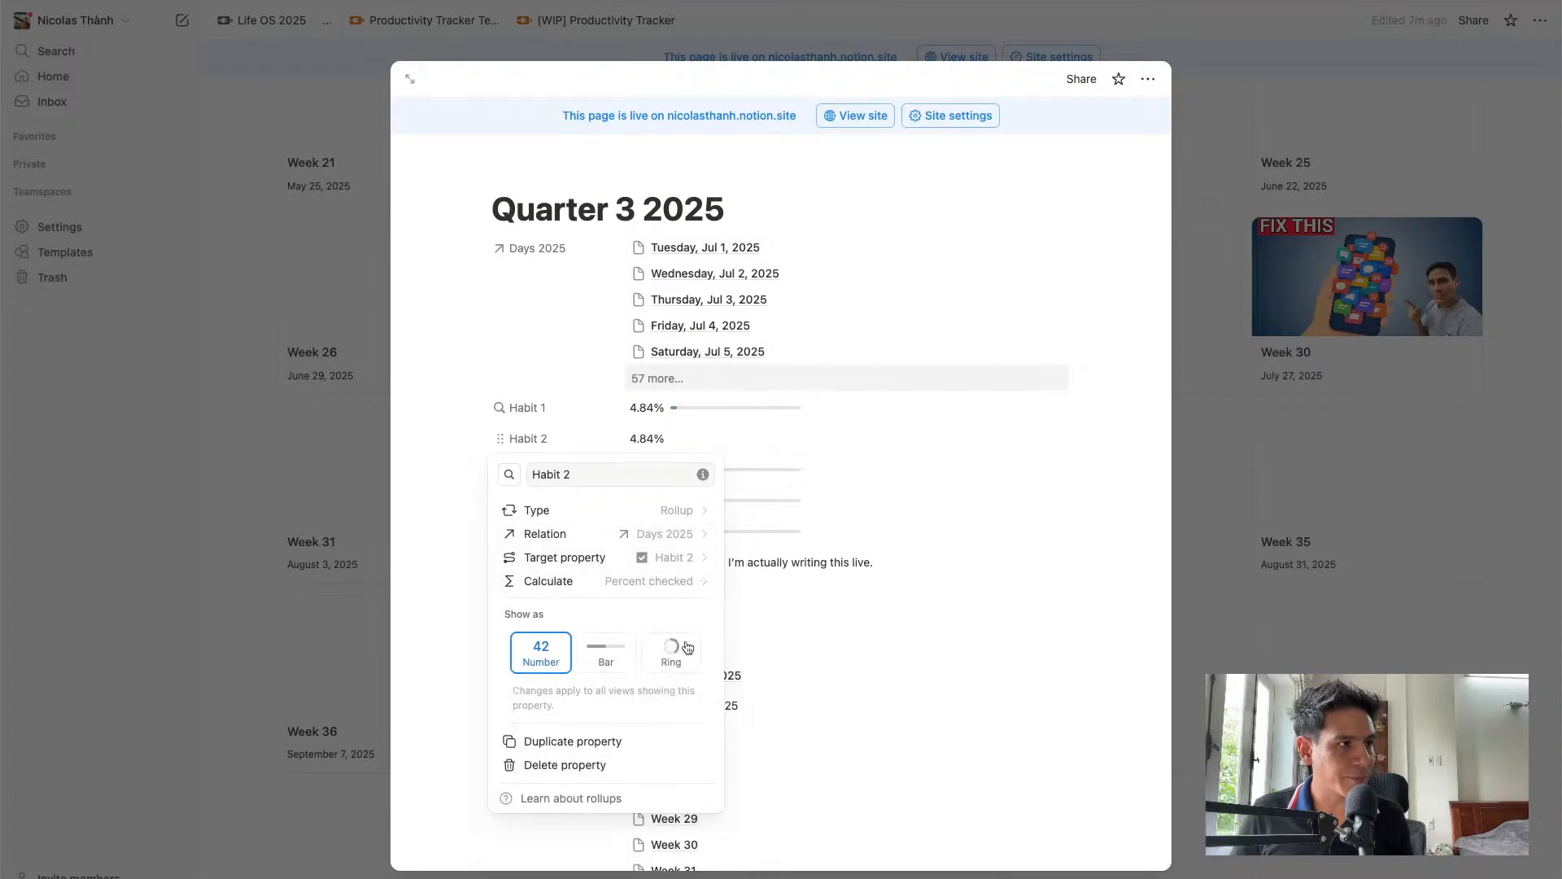
click(607, 659)
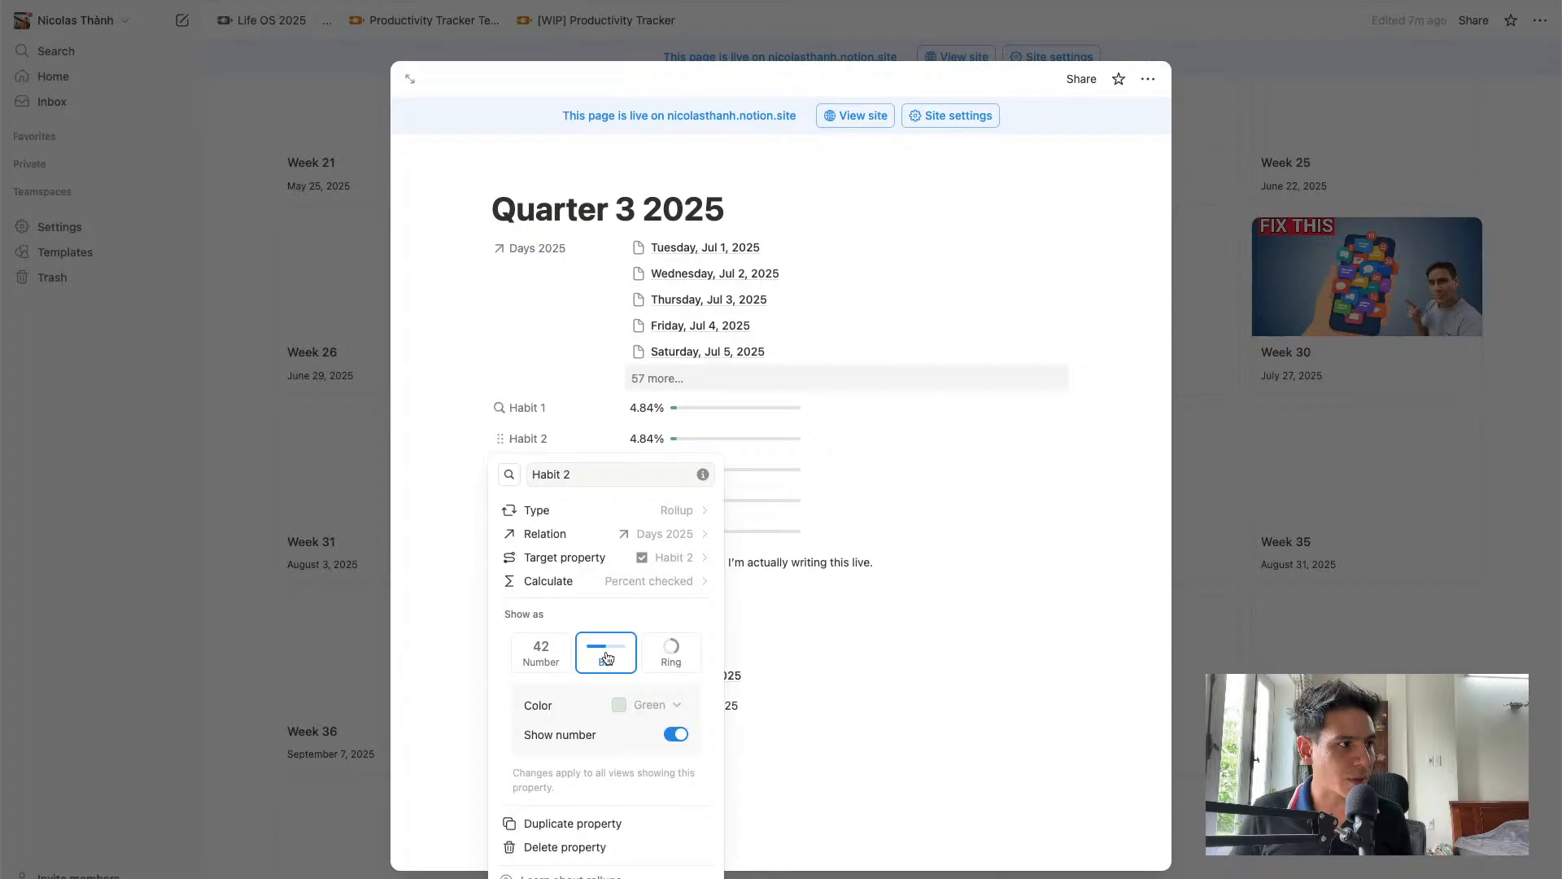
click(824, 677)
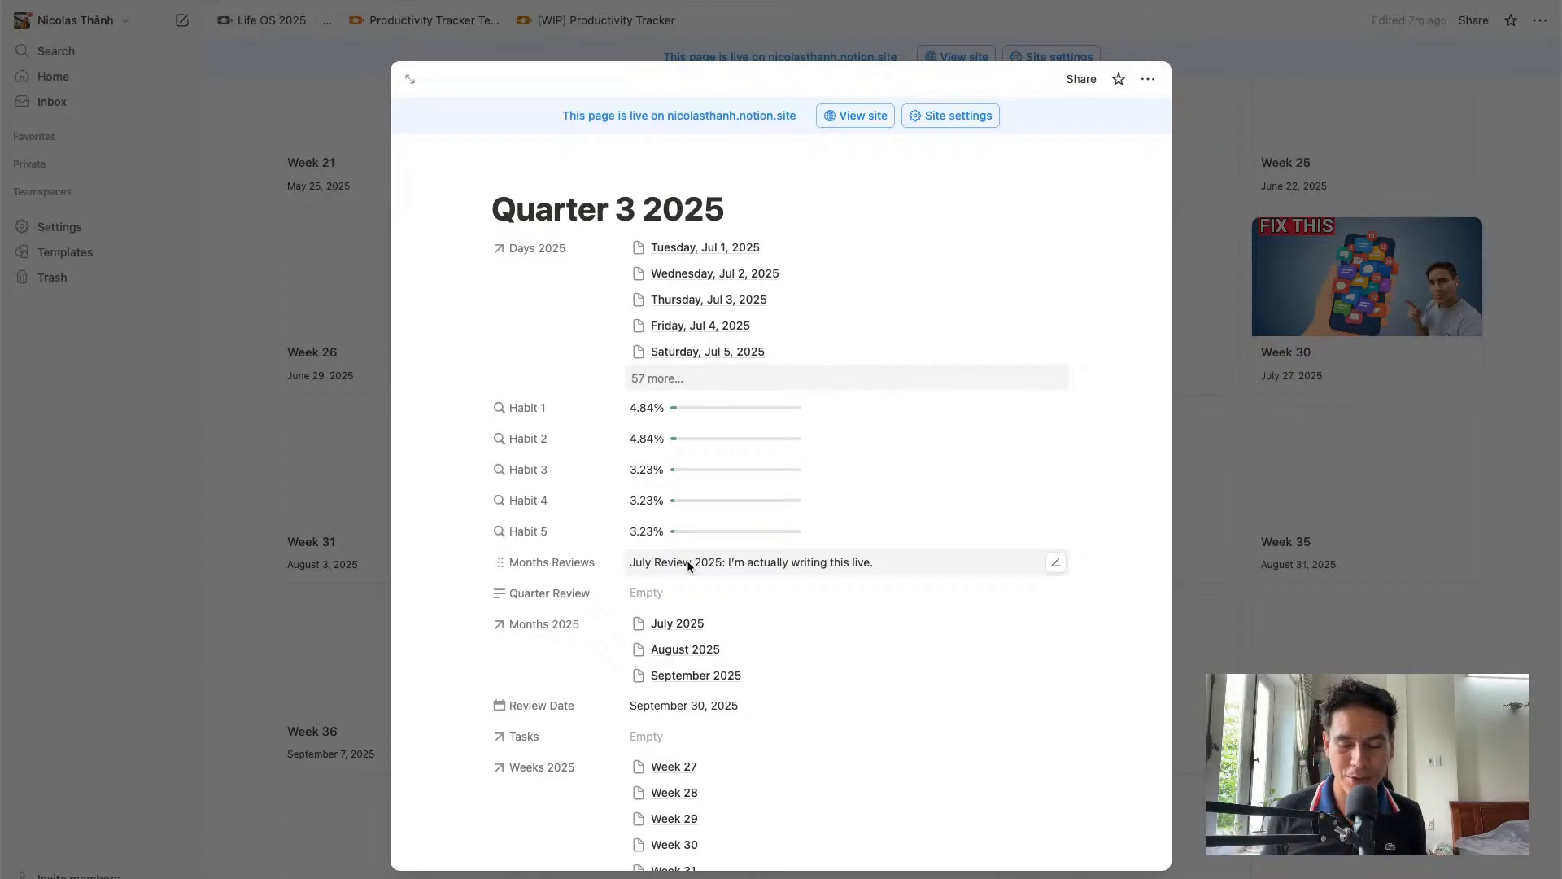
click(1230, 486)
scroll(1153, 460, up, 10)
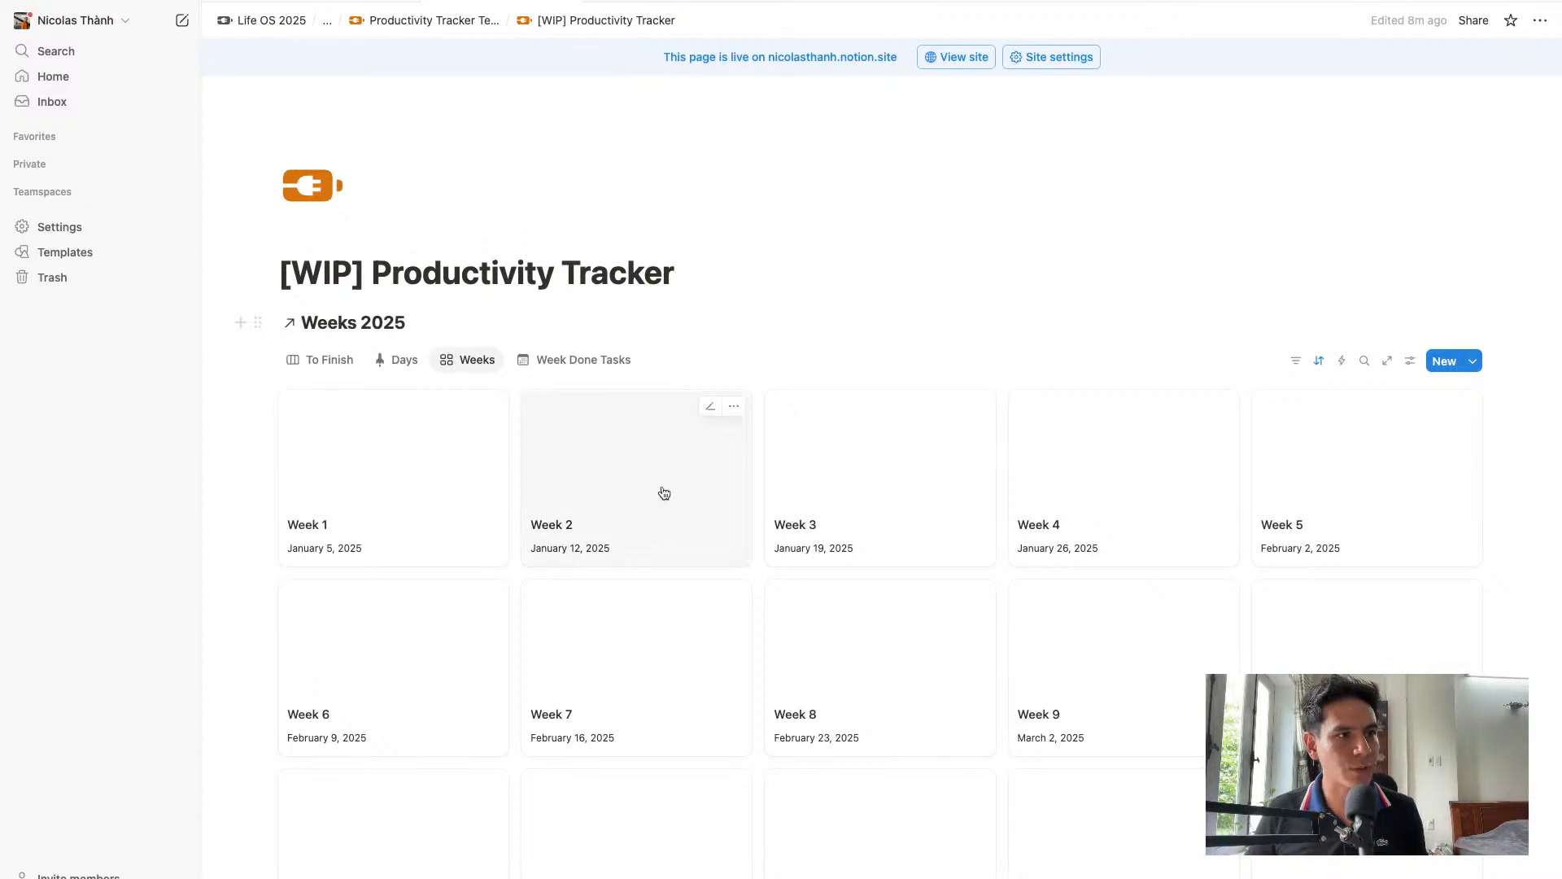
Open the Week 30 page from the Weeks gallery and review its linked days, tasks, habit rollups and day reviews
scroll(664, 493, down, 13)
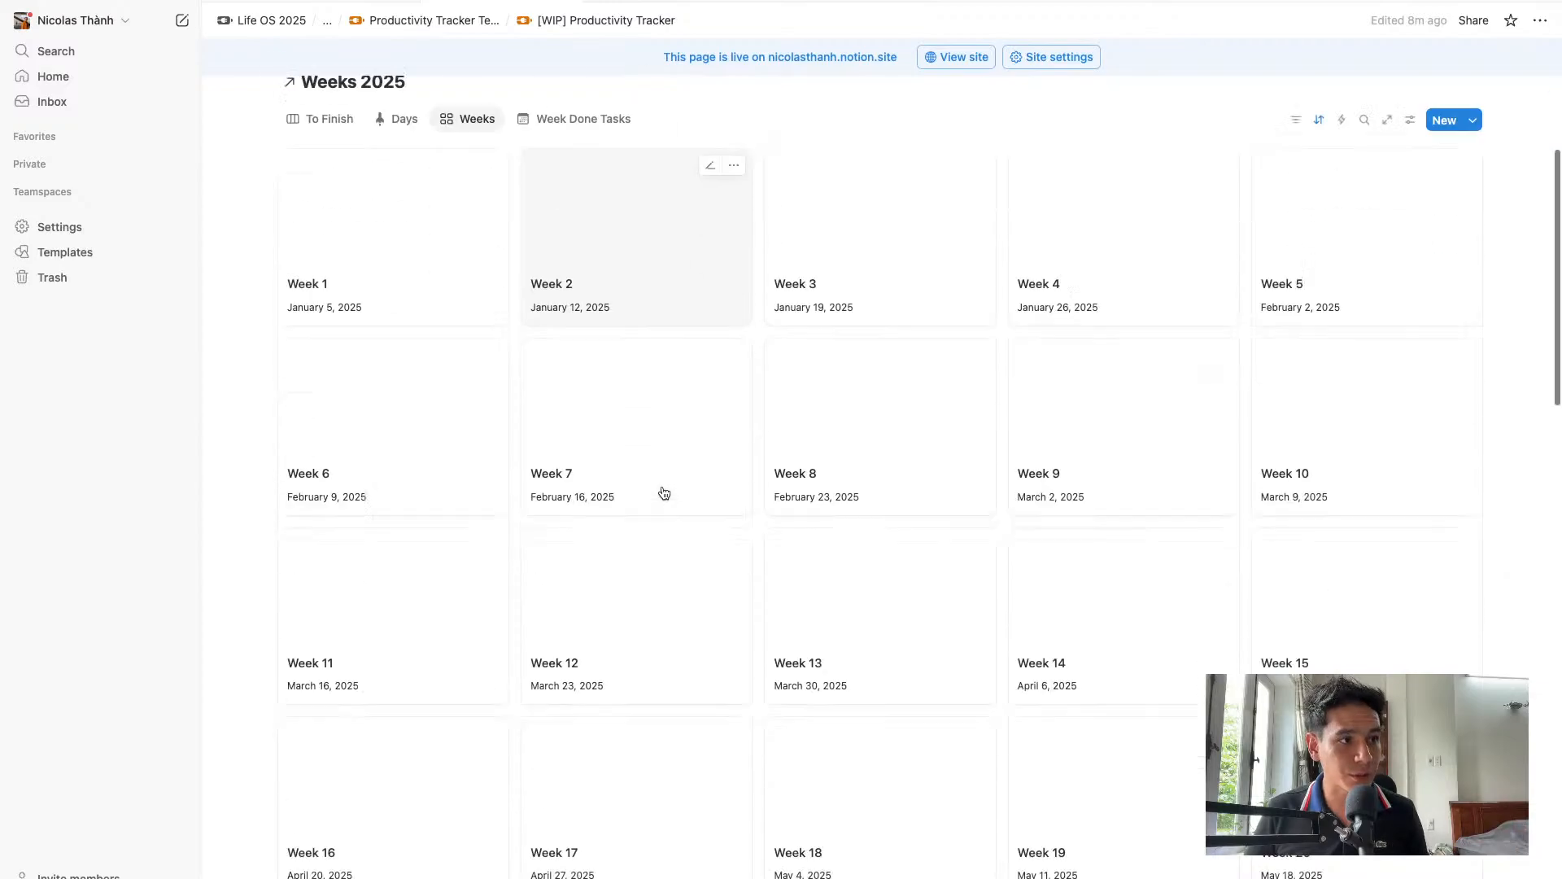
click(1362, 388)
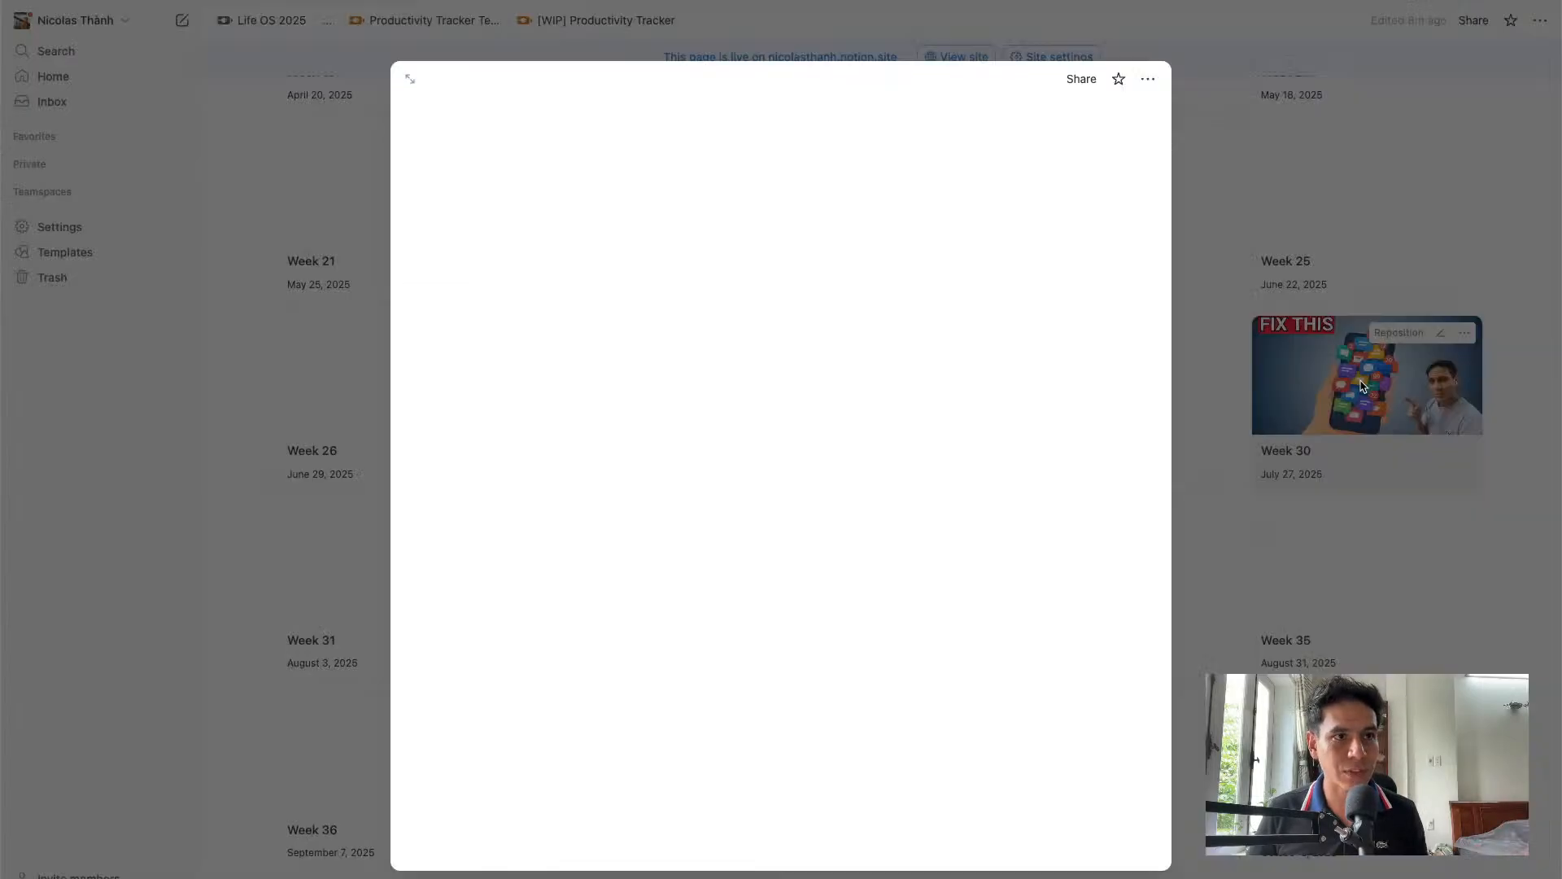
scroll(686, 492, down, 3)
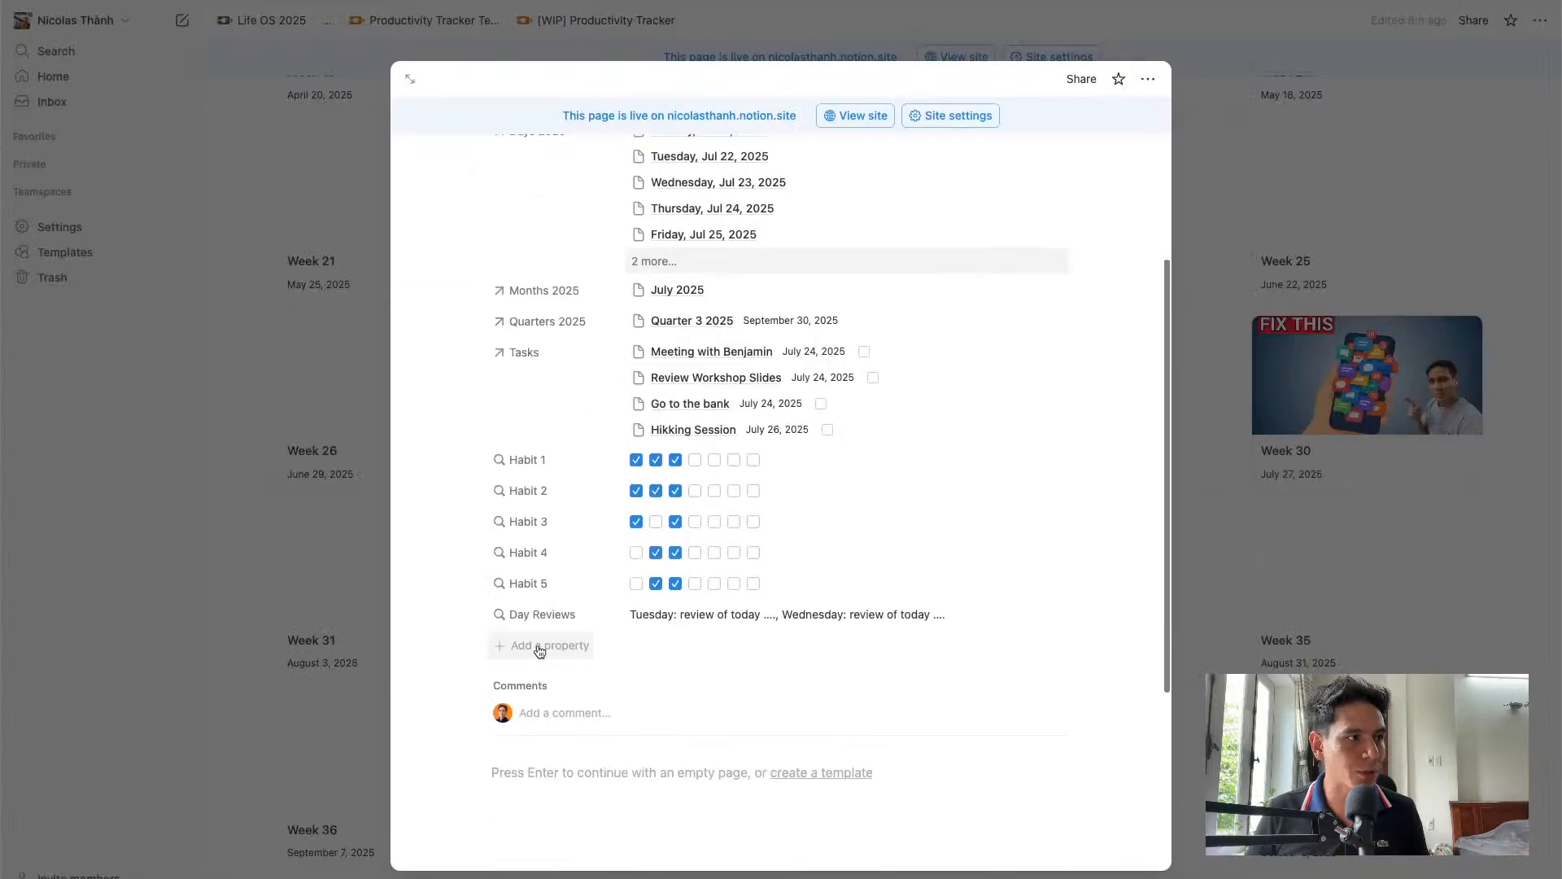
scroll(807, 657, up, 3)
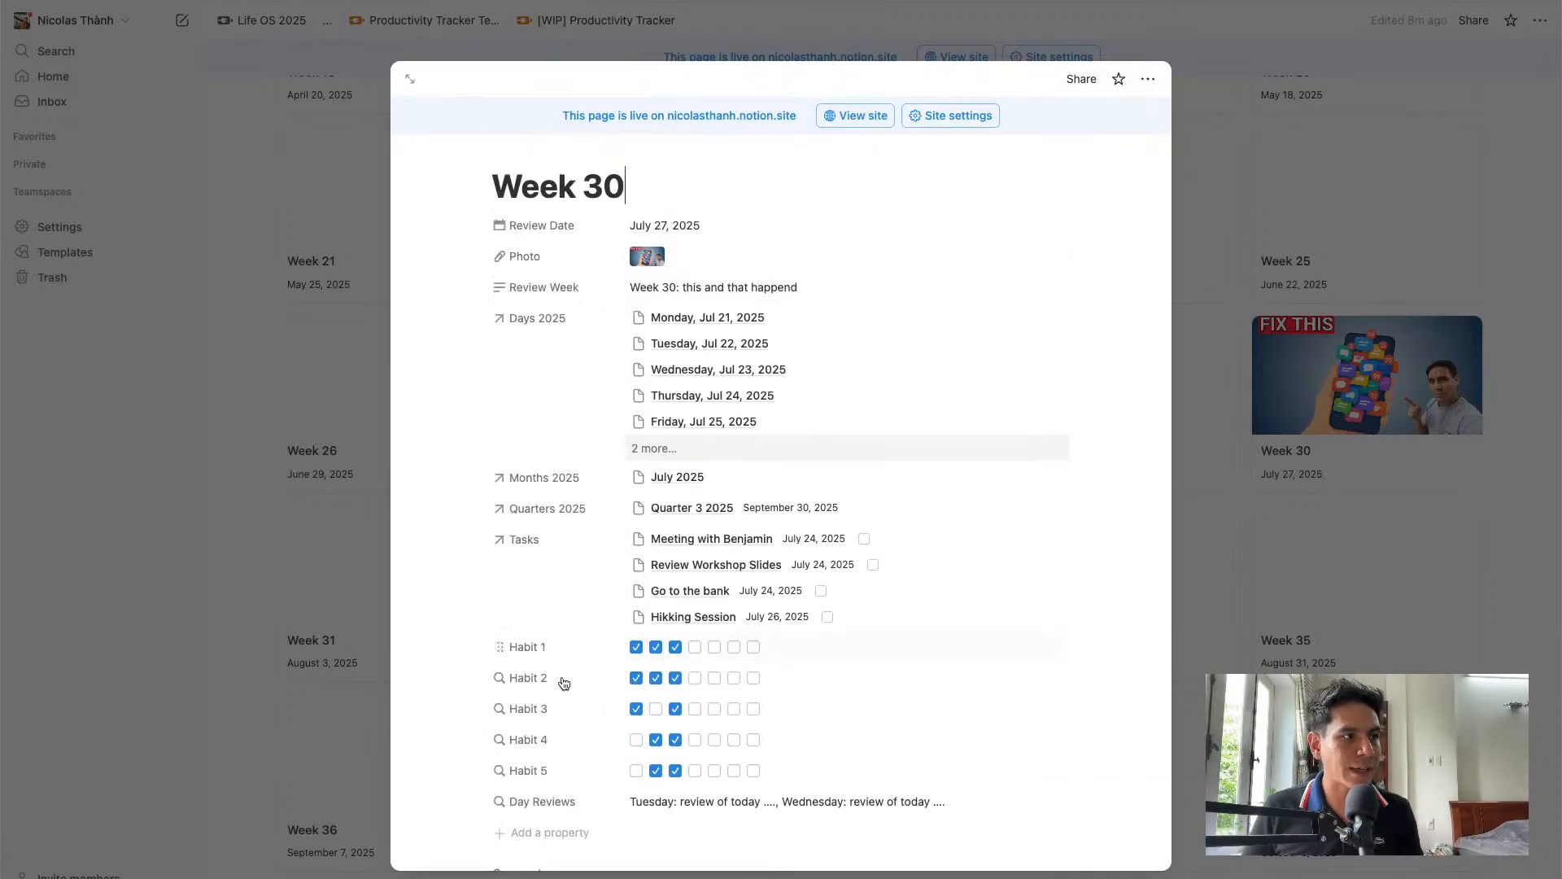
key(ctrl+Up)
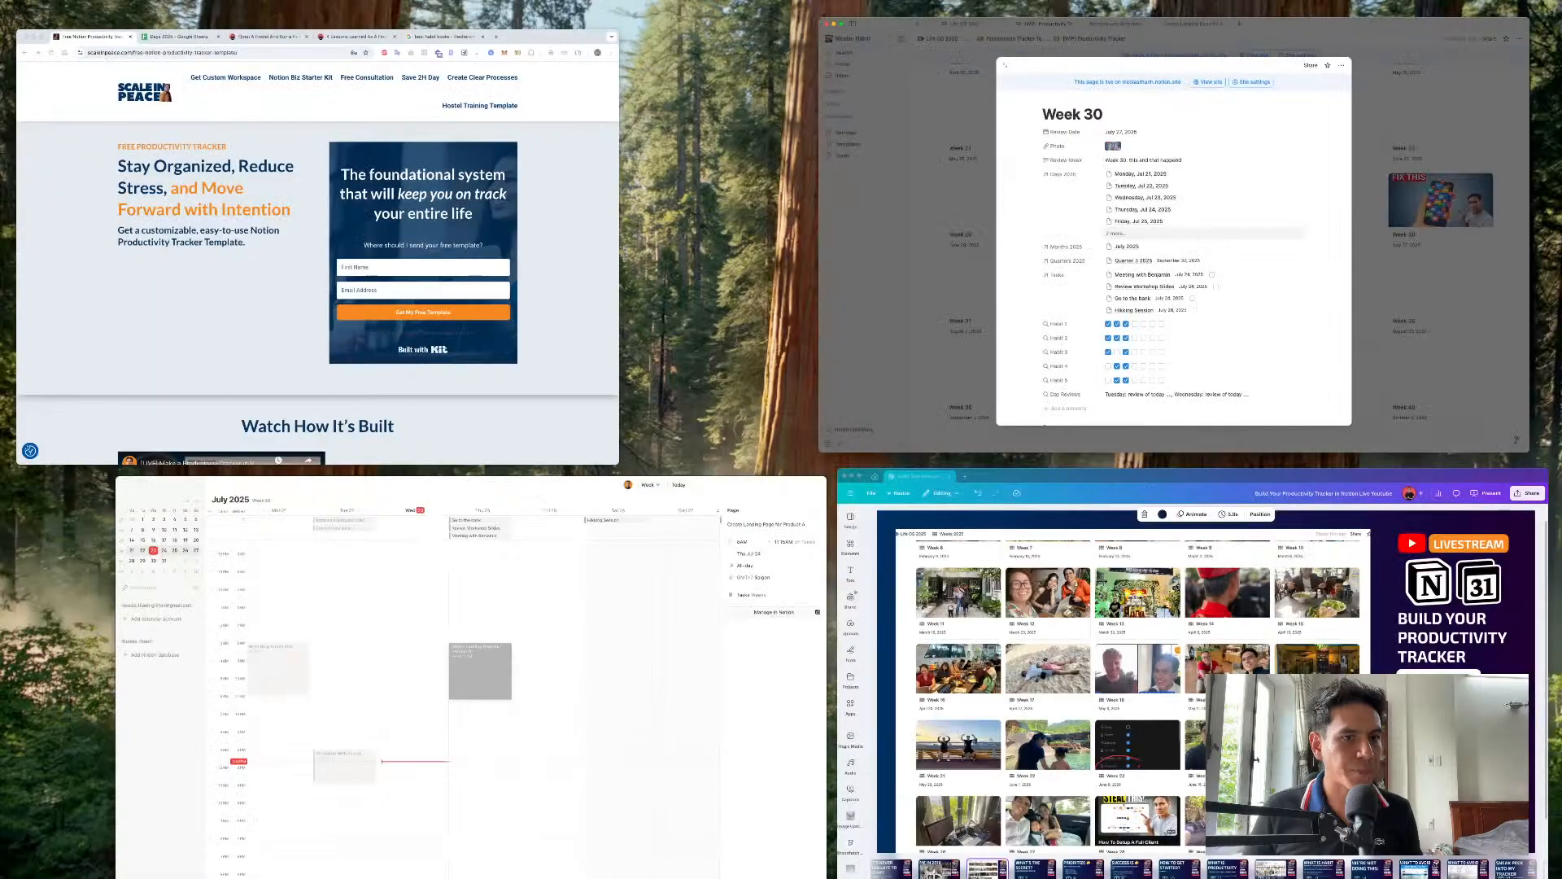
key(ctrl+Up)
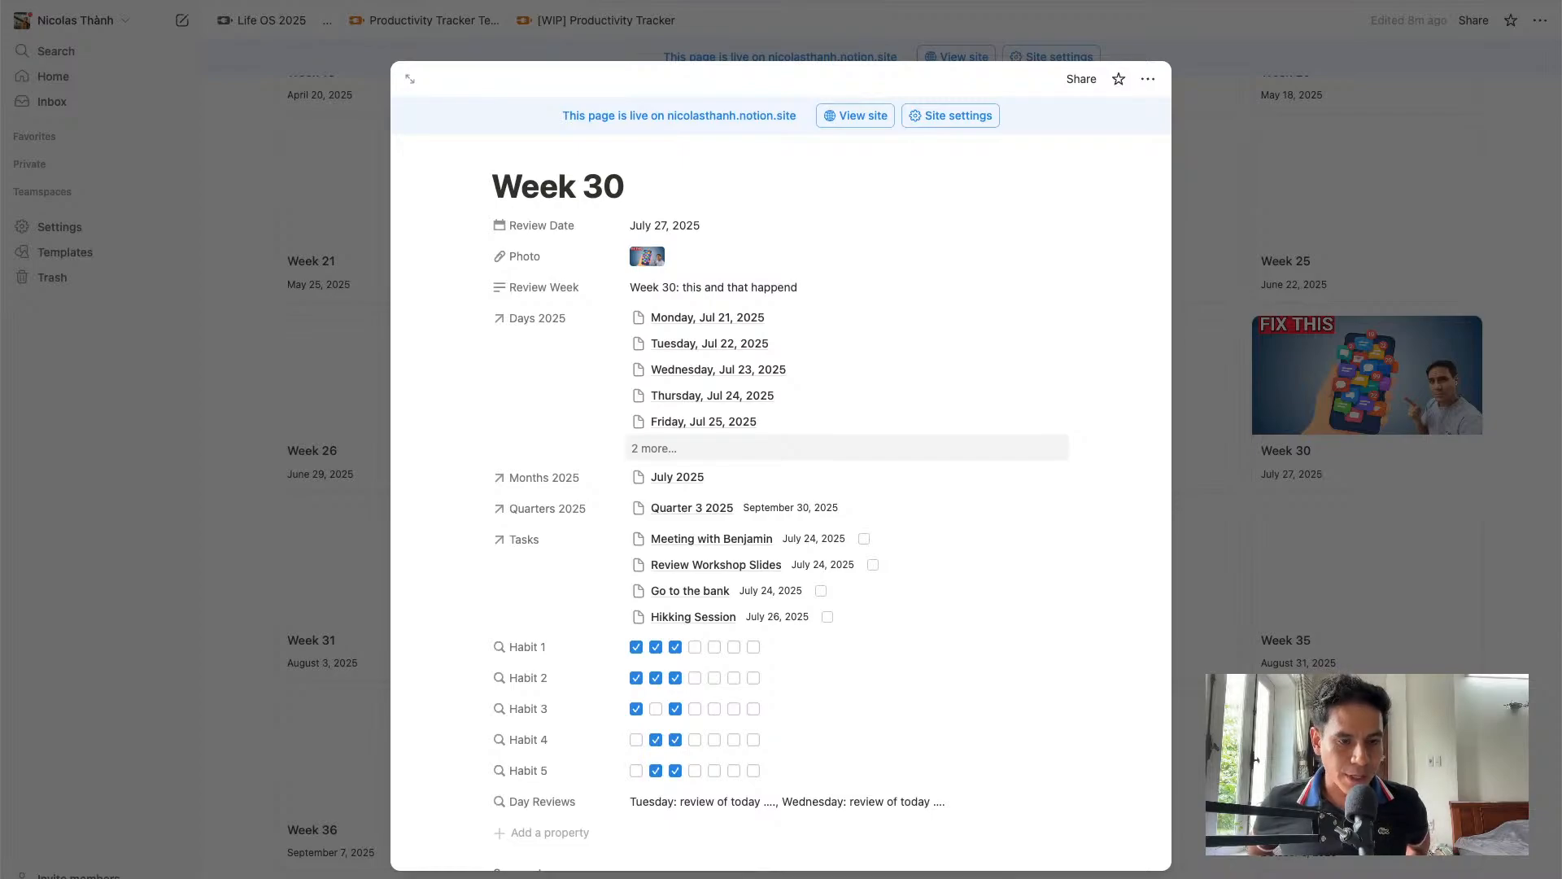
click(1261, 416)
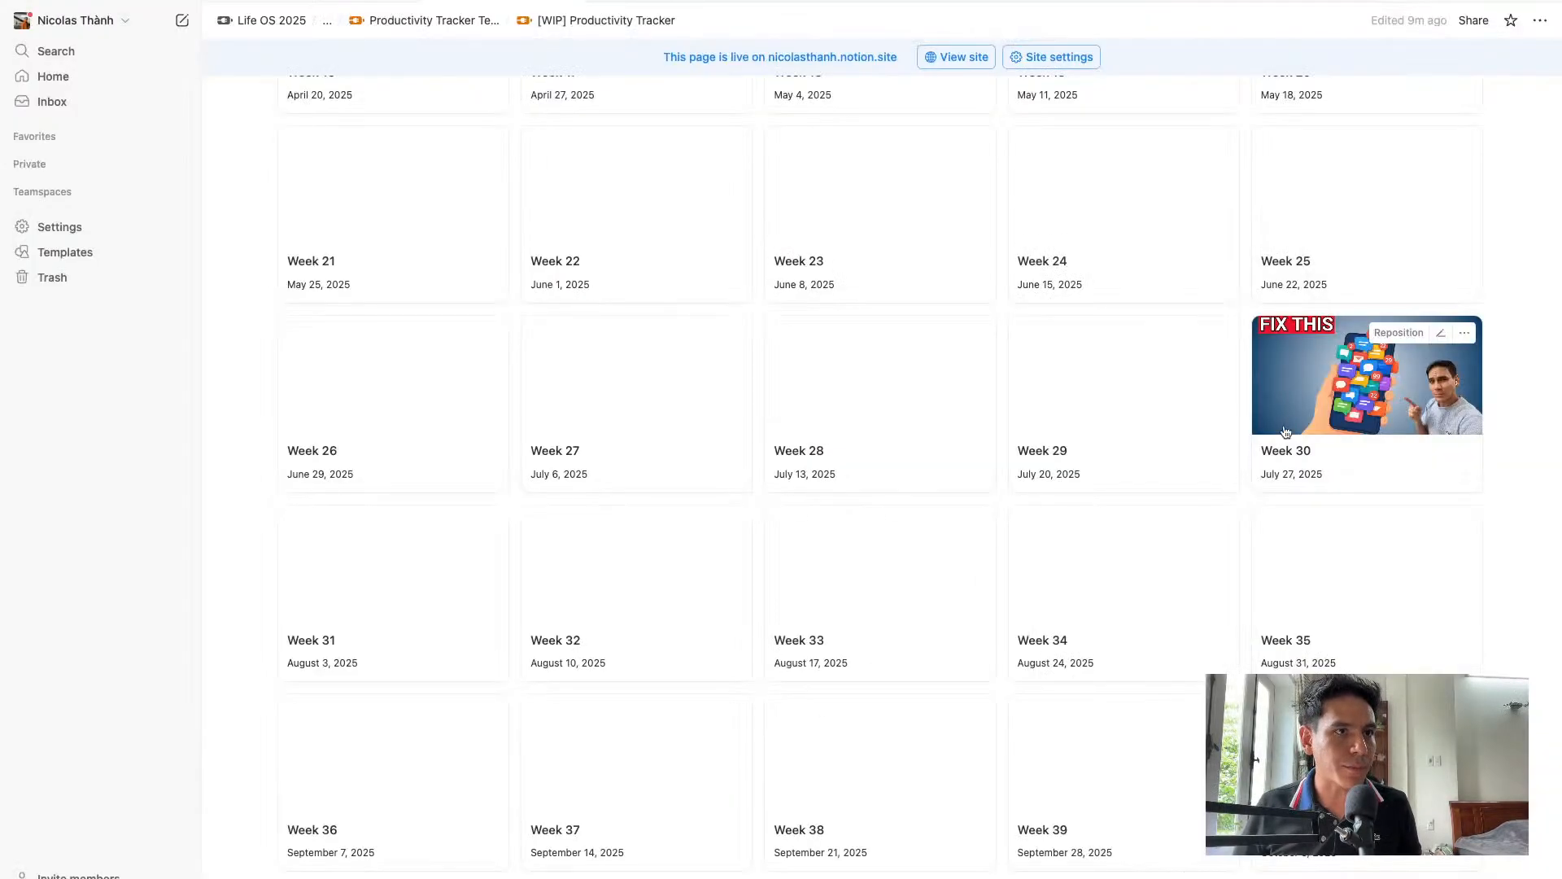
click(1344, 414)
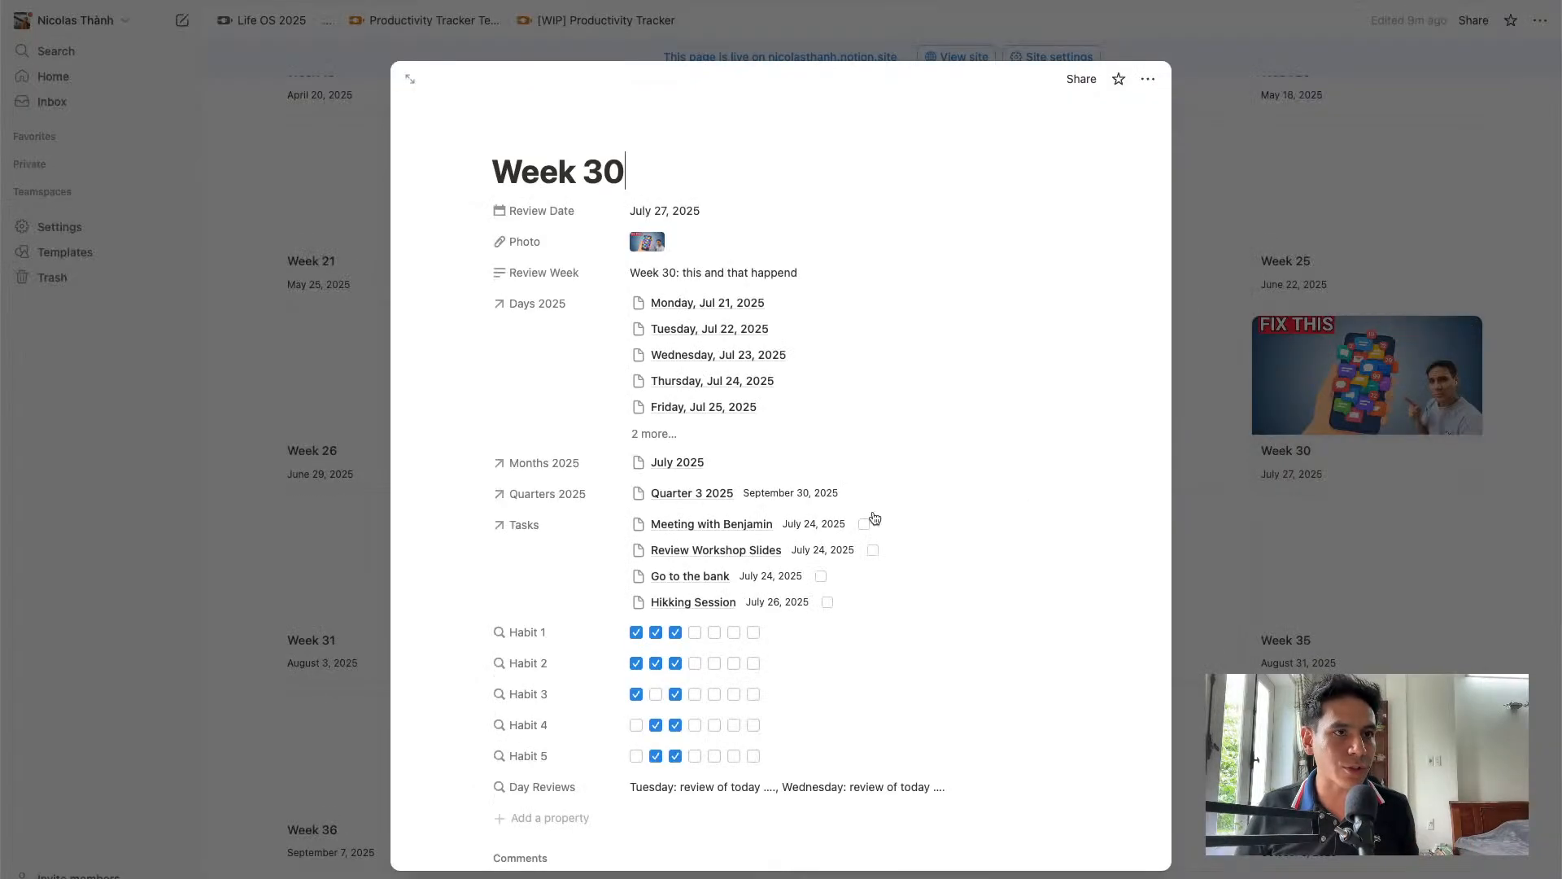
scroll(758, 535, down, 2)
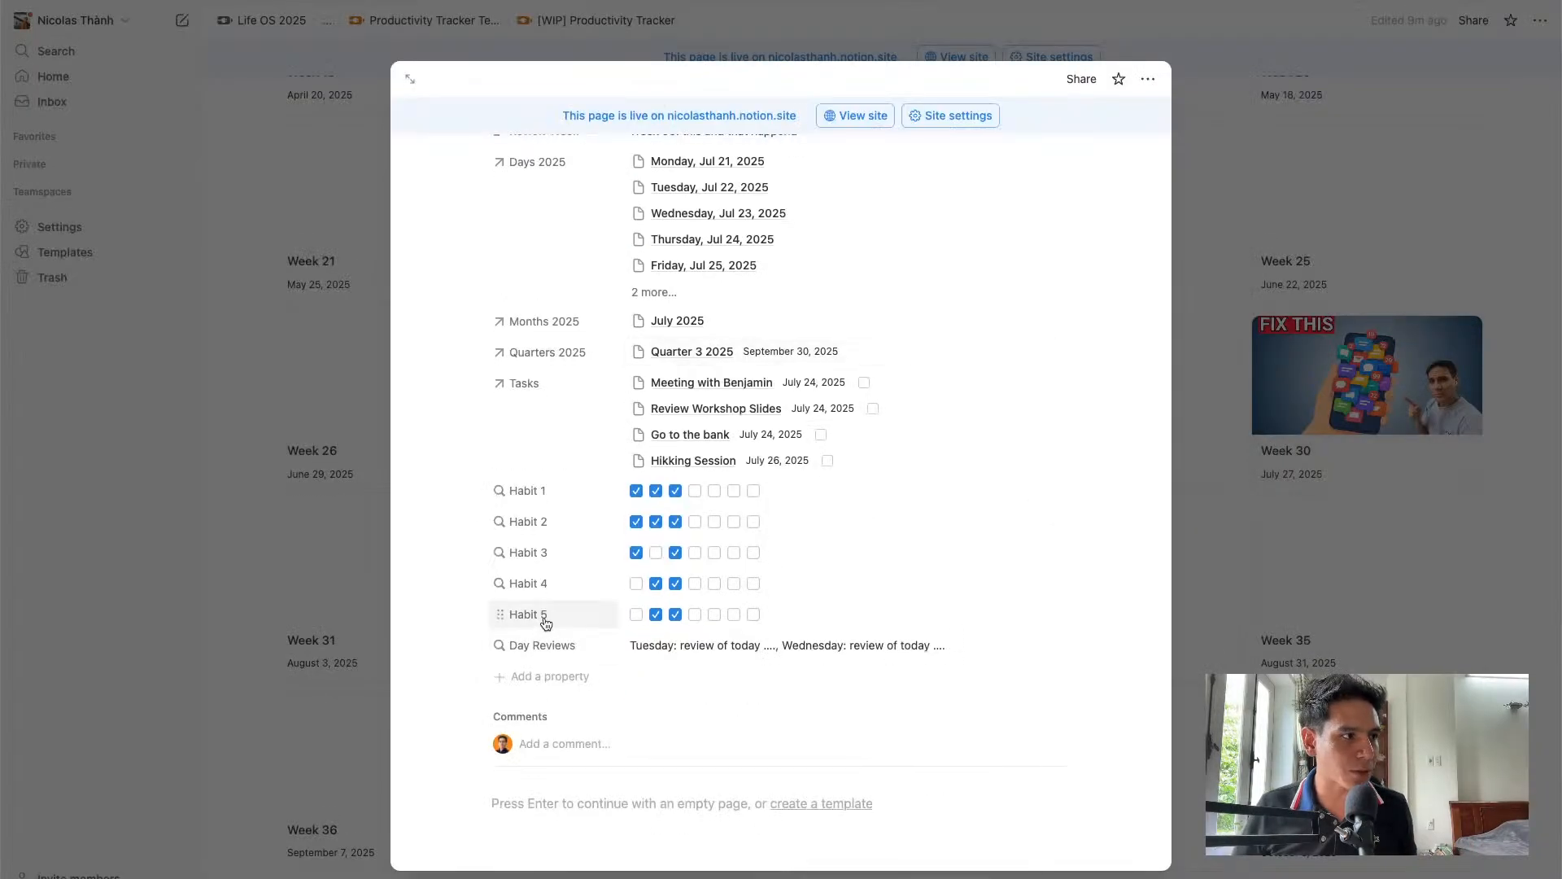
Reopen Week 30, open its linked Monday, Jul 21, 2025 page, and add a Number property named "Sleep hours"
click(1300, 530)
click(1325, 435)
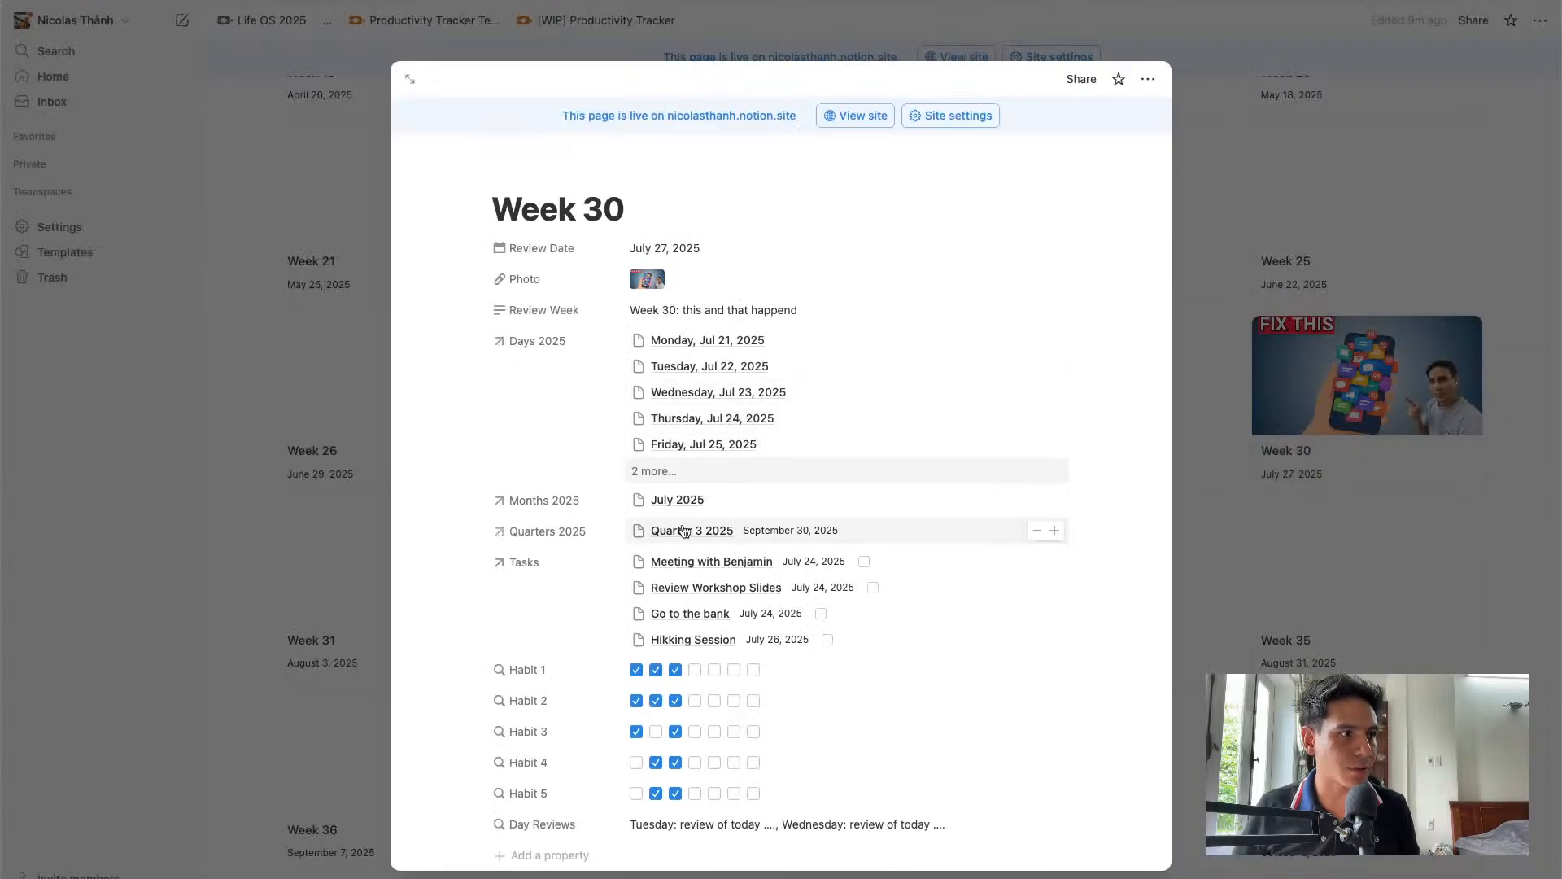
click(686, 342)
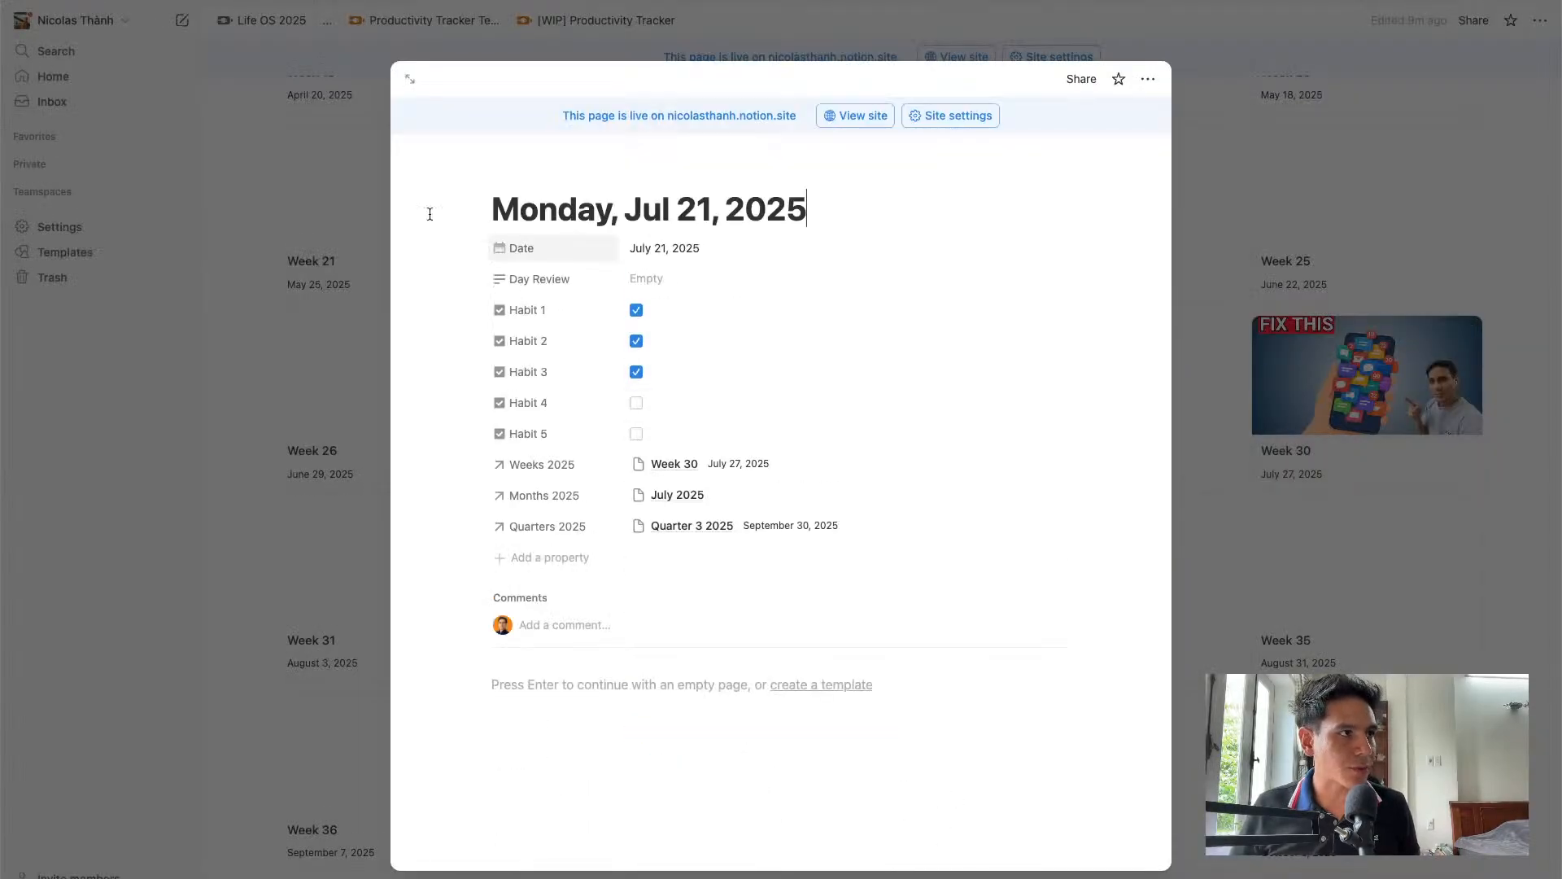
click(549, 559)
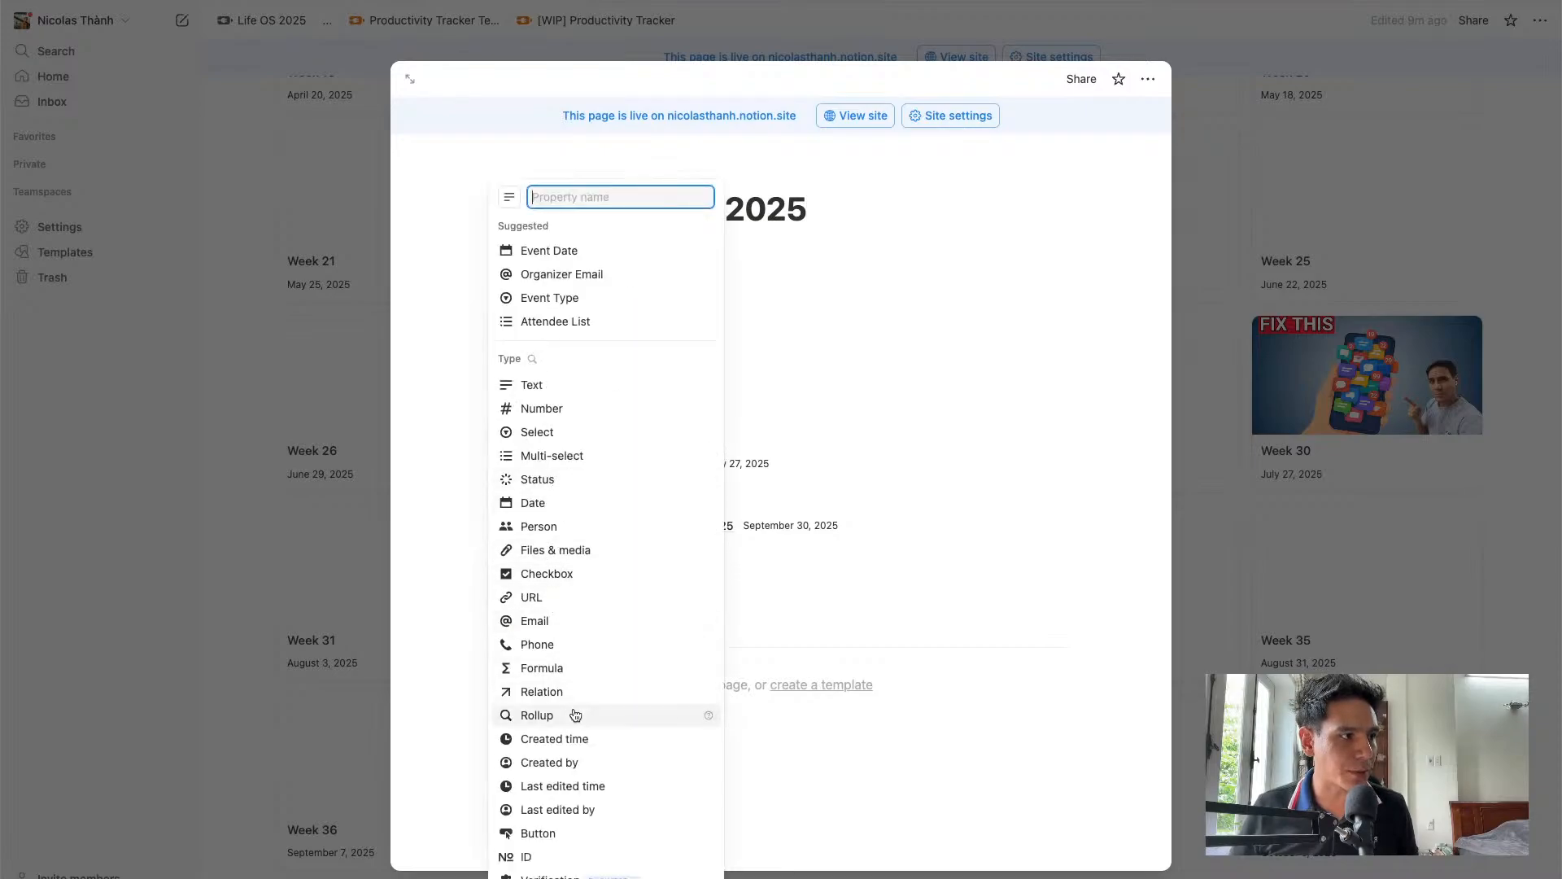
click(553, 411)
key(super+a)
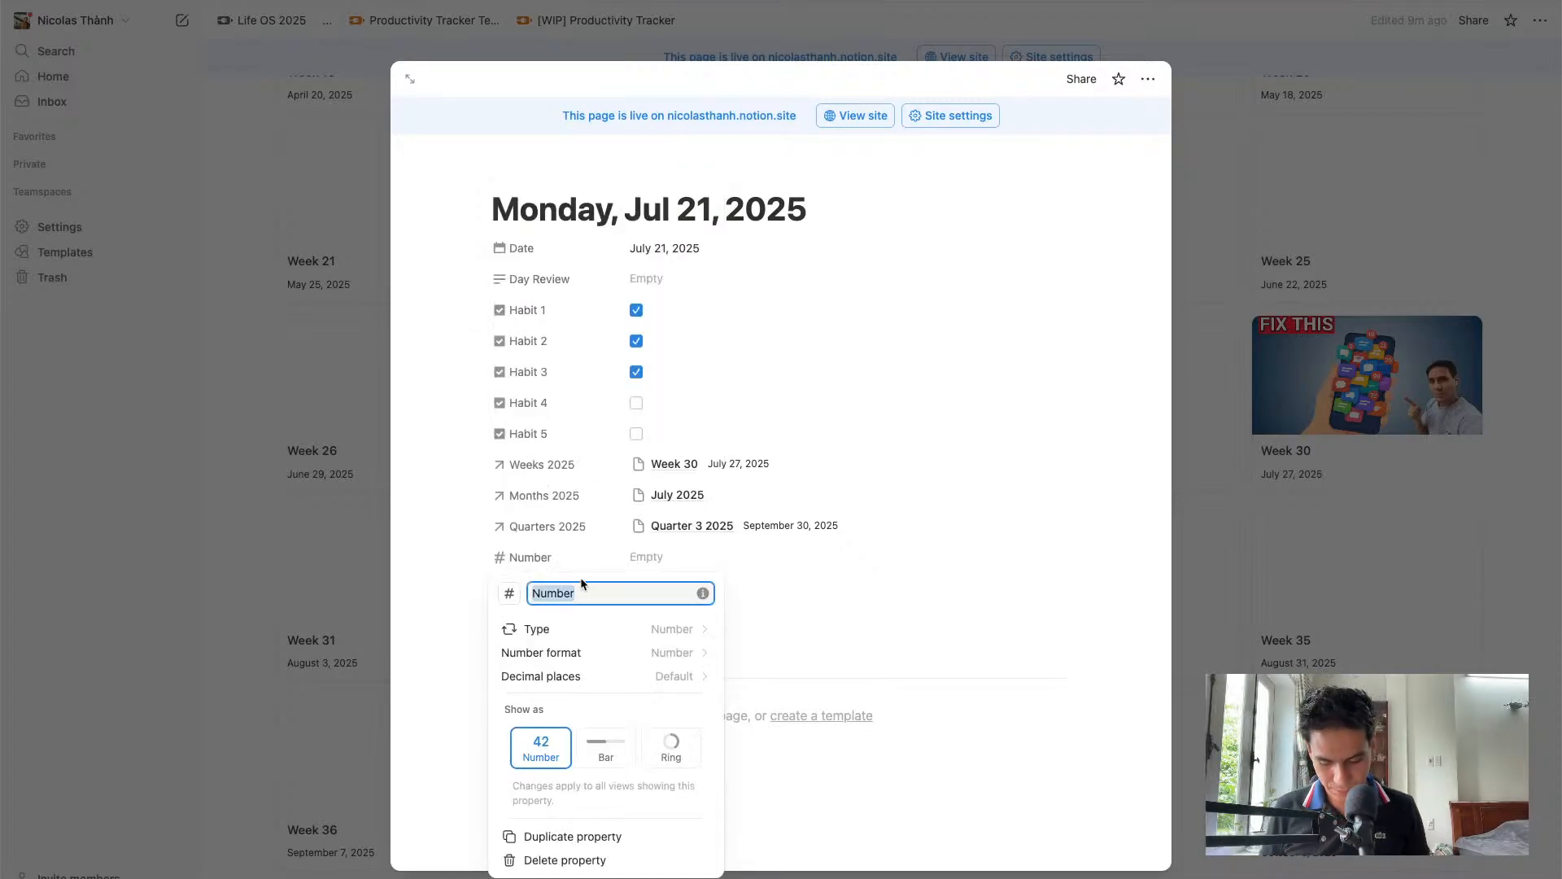
text(Sleep hours)
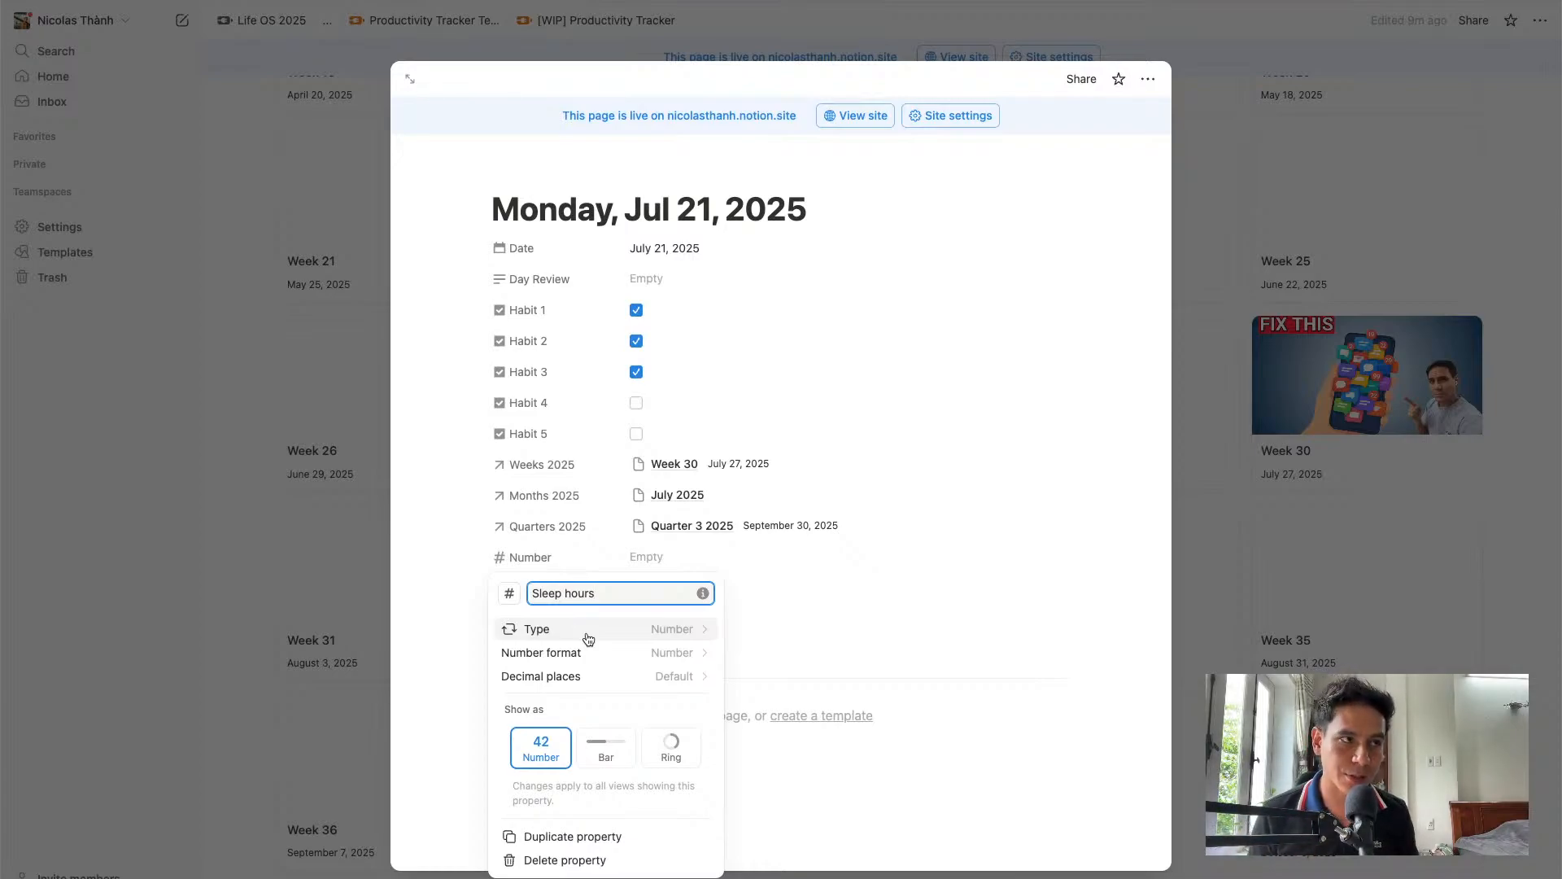
click(742, 379)
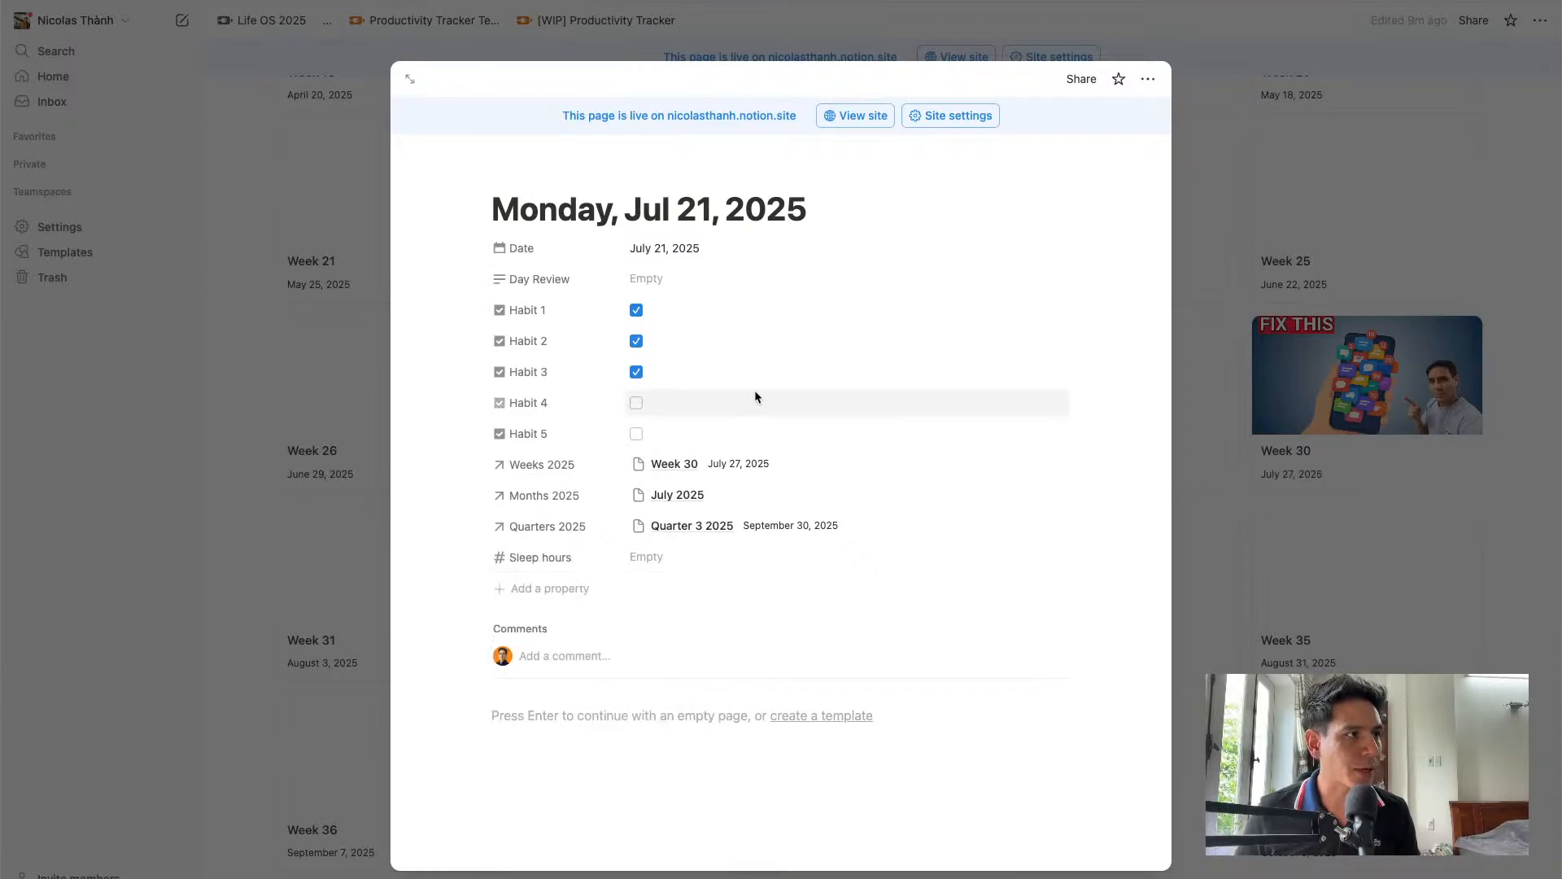
Switch to the Canva presentation and examine the habit list in the Jul 7, 2025 day page on slide 18
key(ctrl+Up)
click(1111, 655)
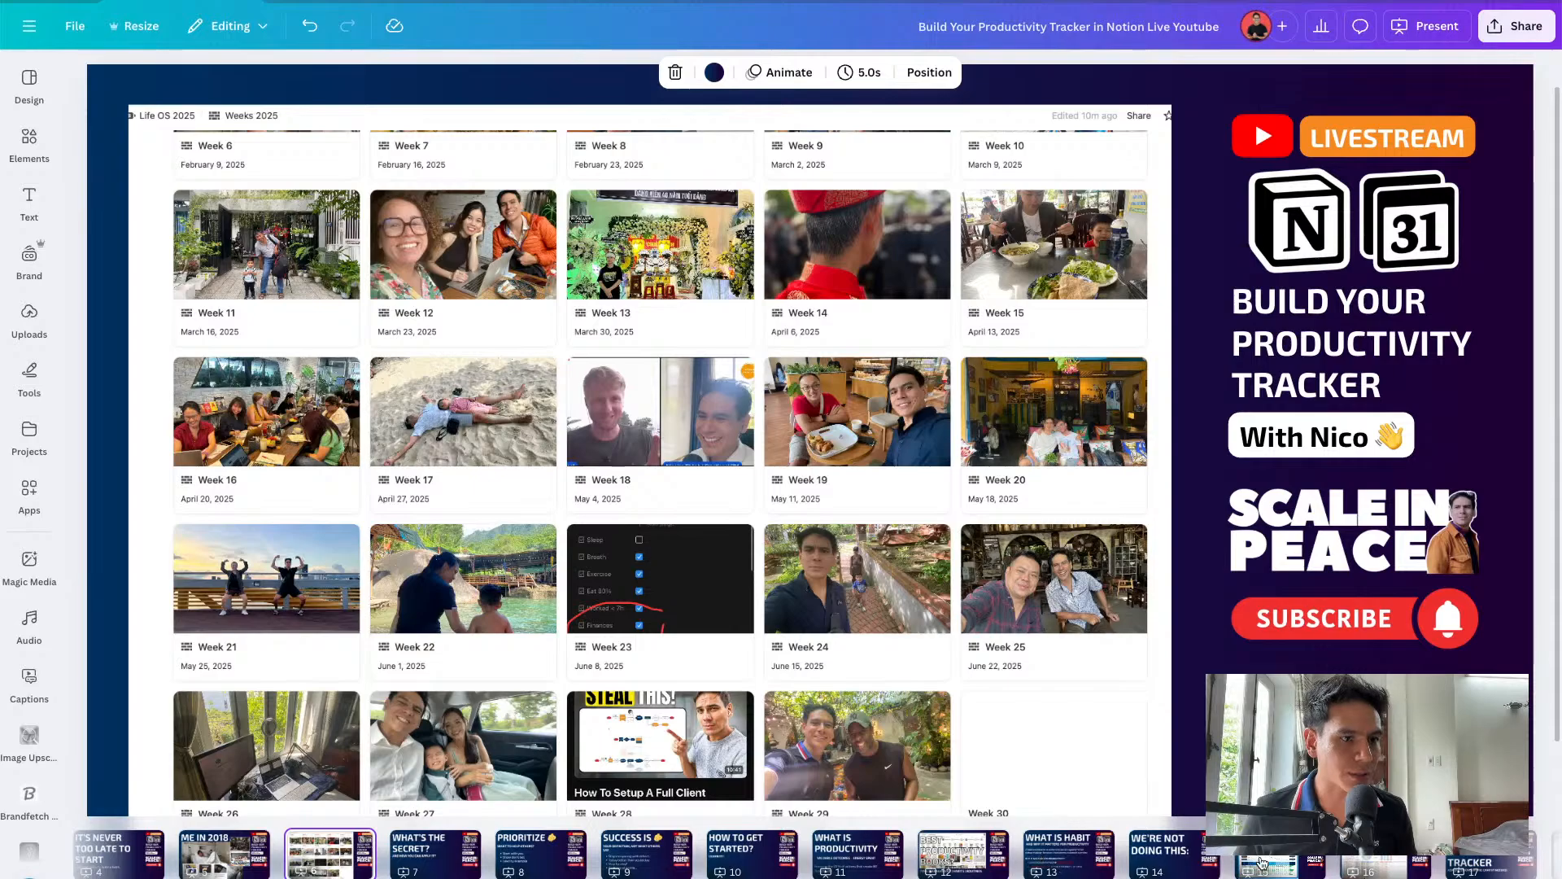
scroll(1294, 860, right, 1)
scroll(1293, 859, right, 8)
click(1076, 854)
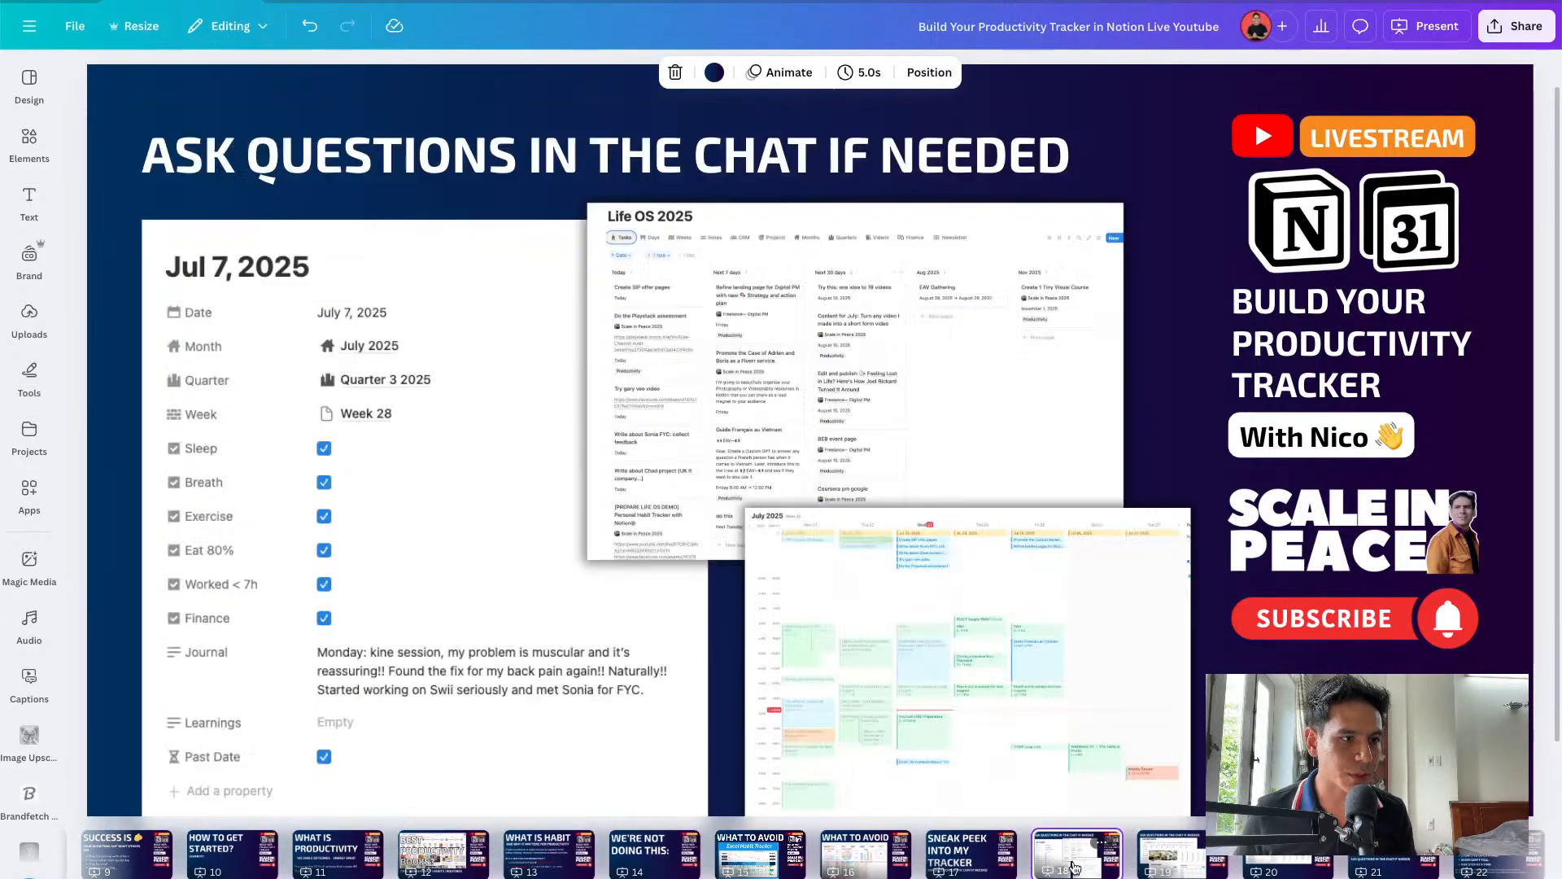
click(378, 520)
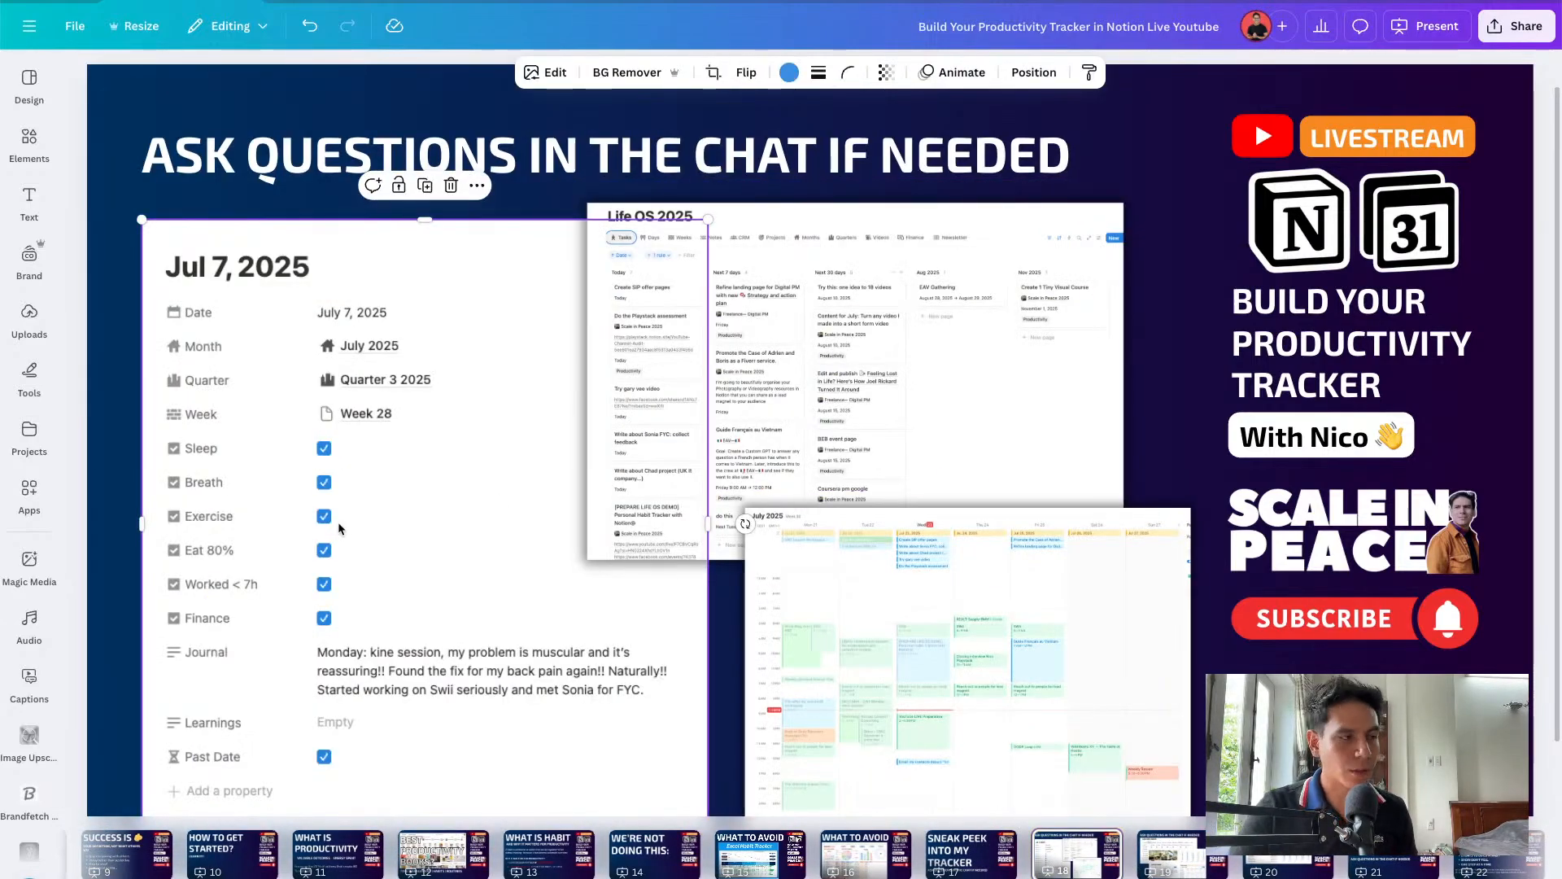
scroll(339, 521, up, 5)
scroll(338, 520, left, 5)
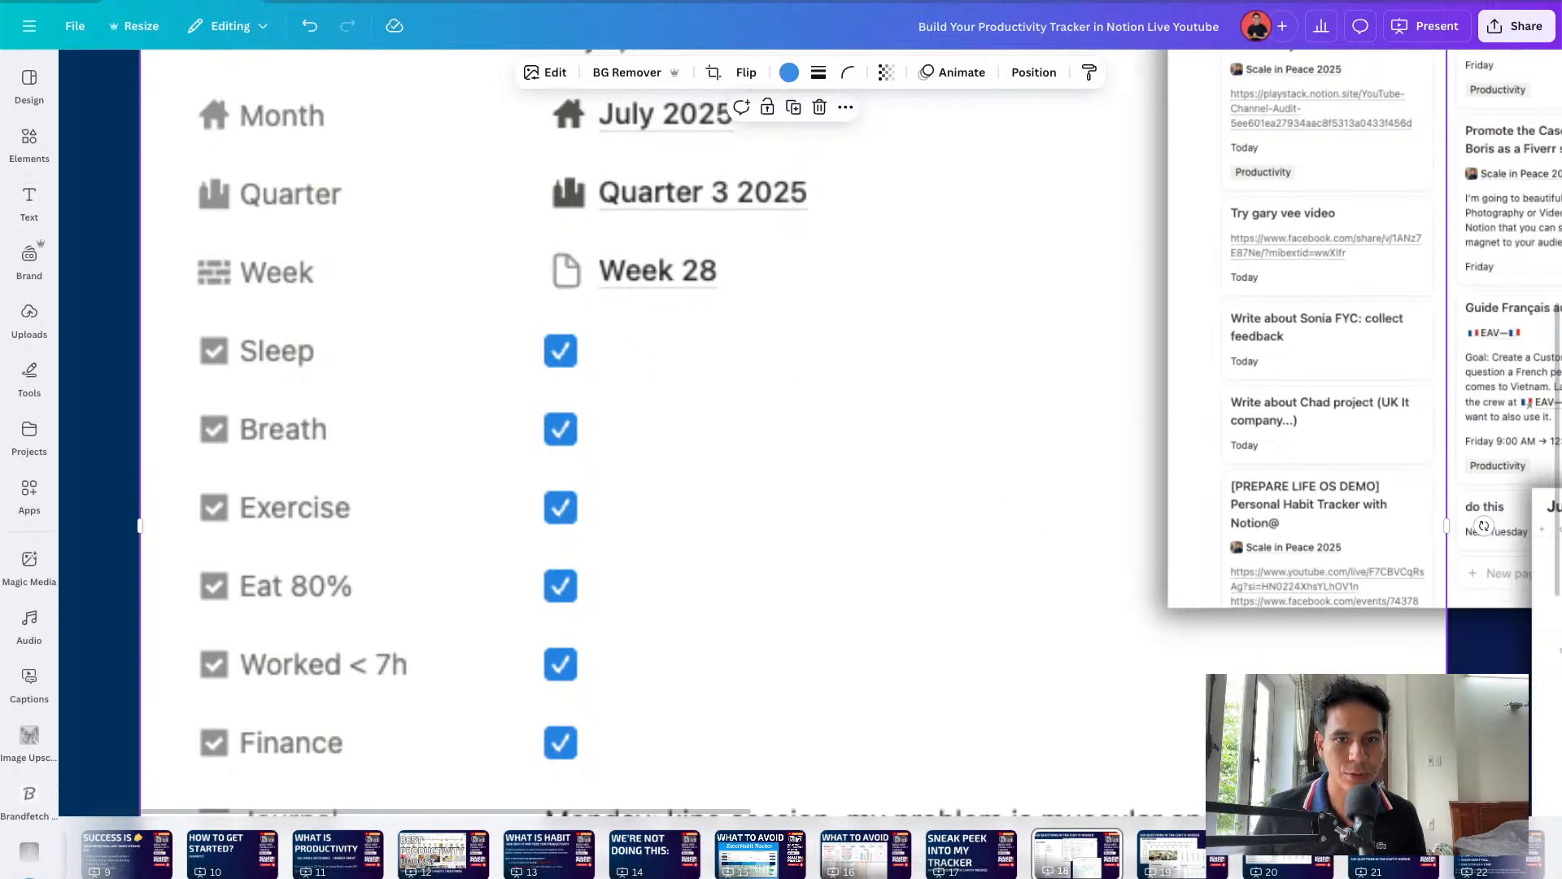
key(ctrl+Up)
key(ctrl+Up)
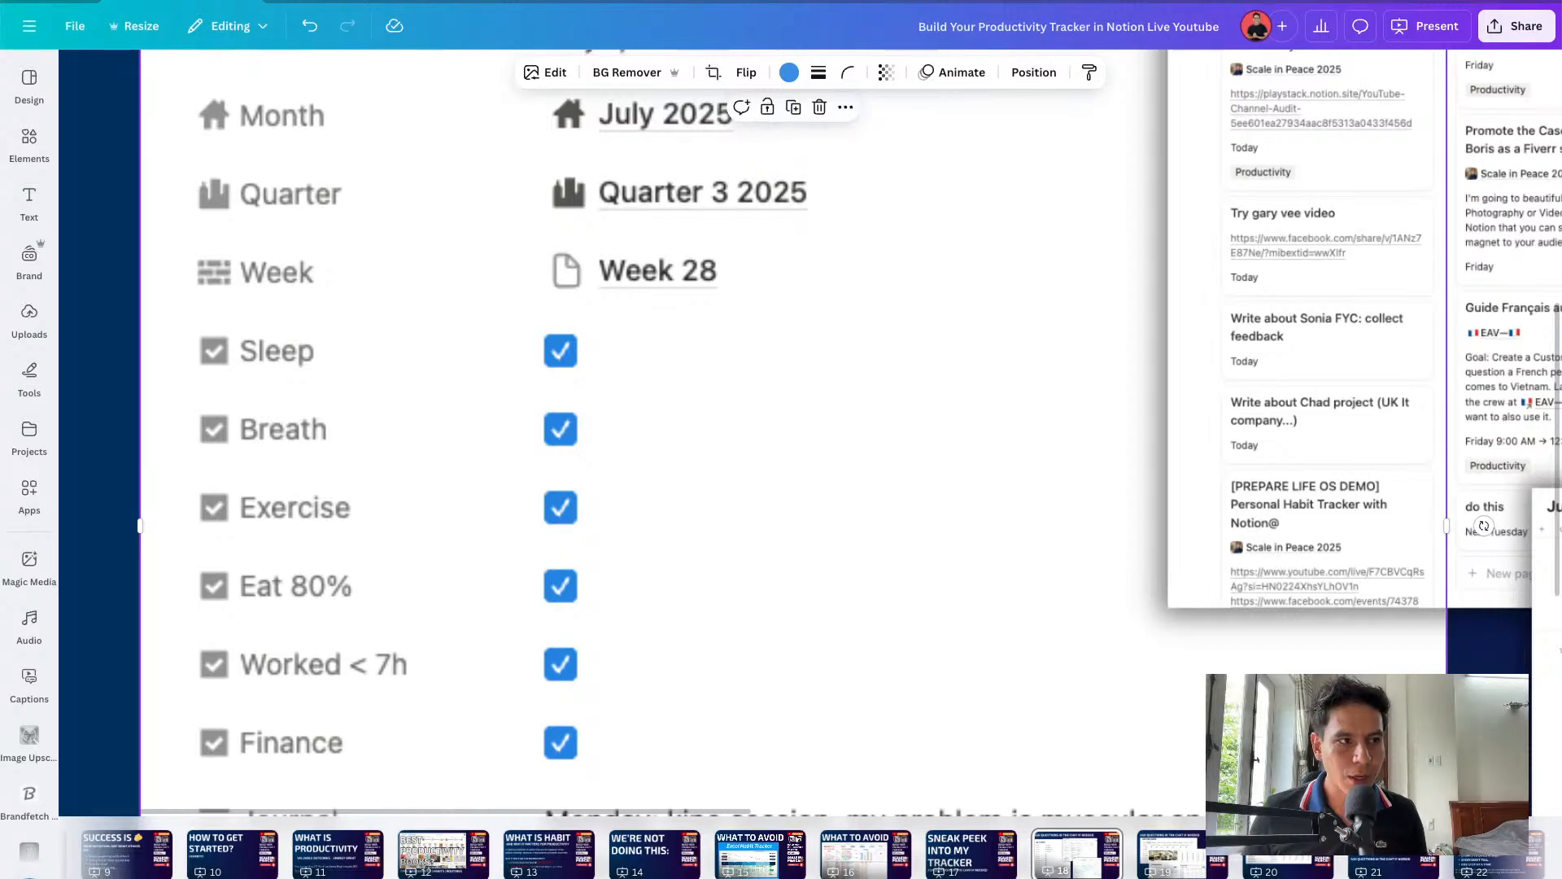
Return to Notion and rename the Sleep hours property on the Monday, Jul 21, 2025 page as "Number to track"
key(ctrl+Up)
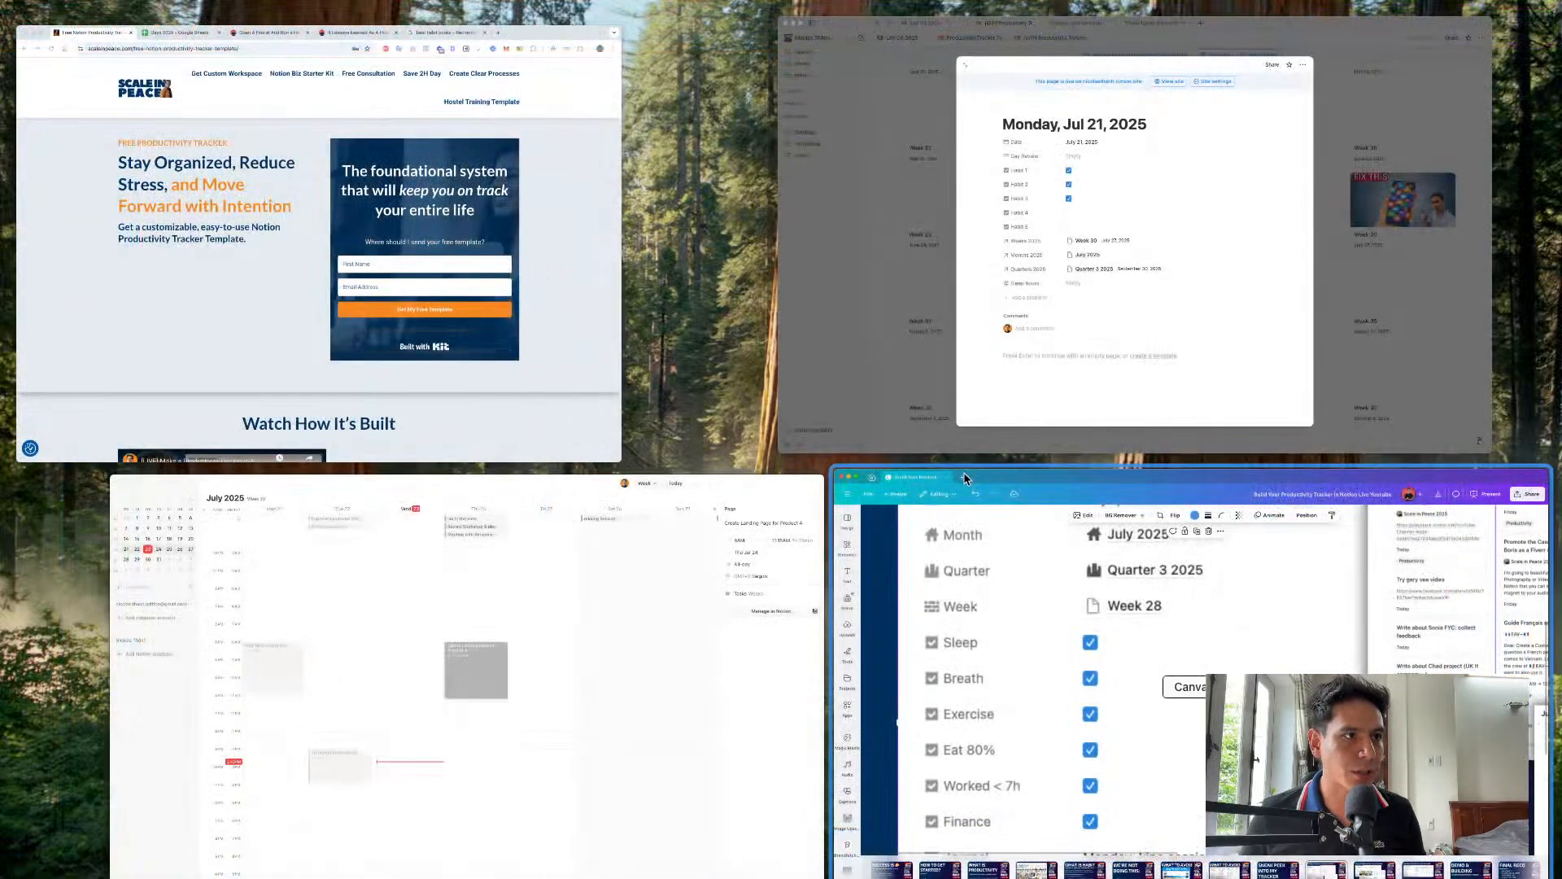
click(1073, 337)
click(675, 563)
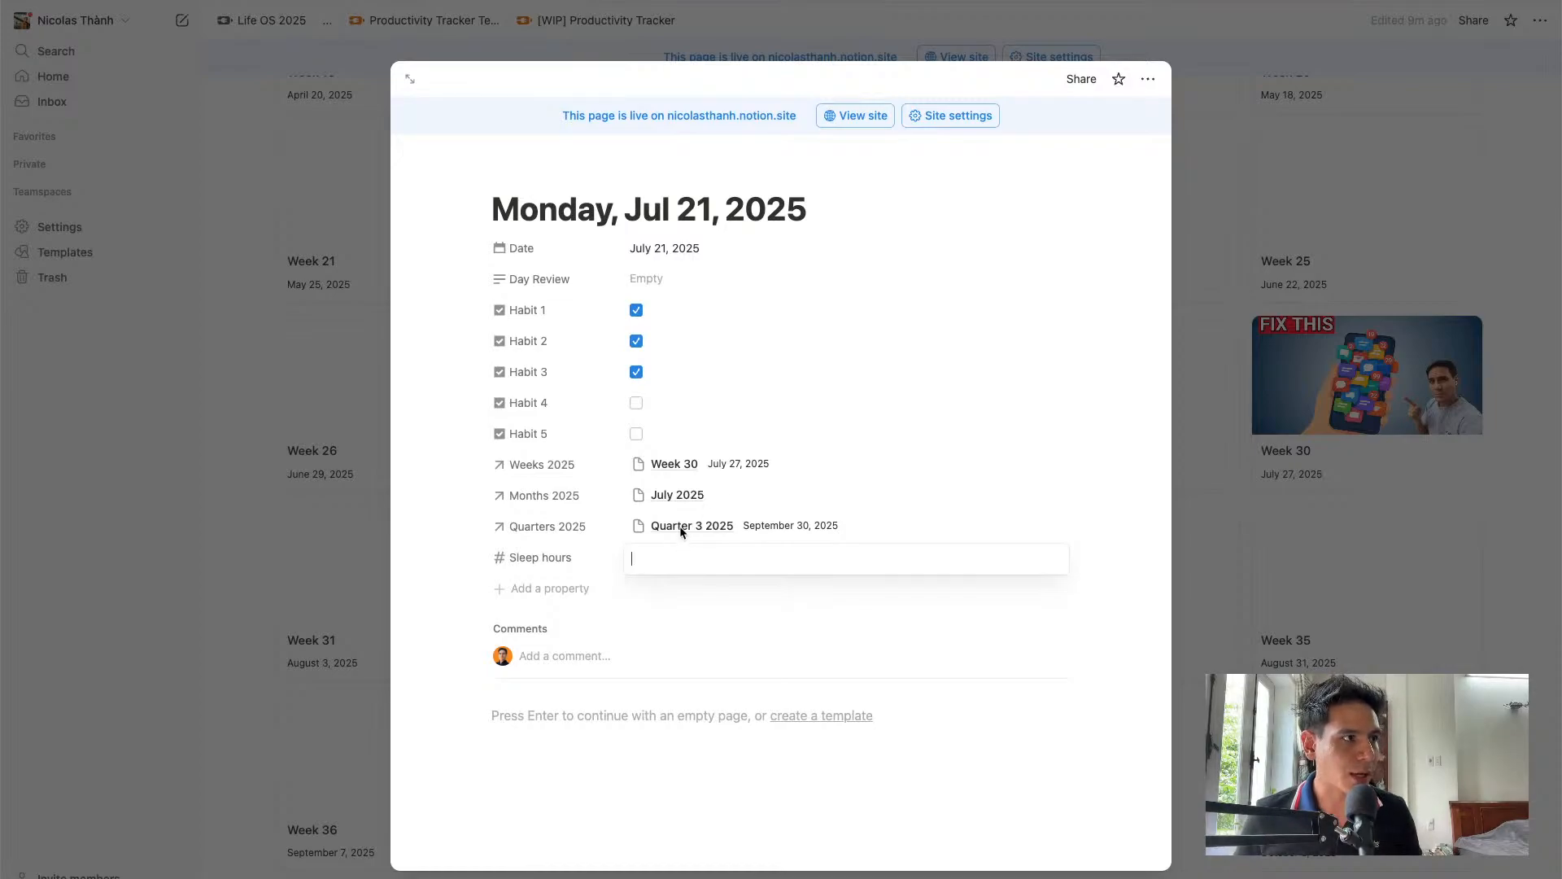
click(559, 563)
click(549, 558)
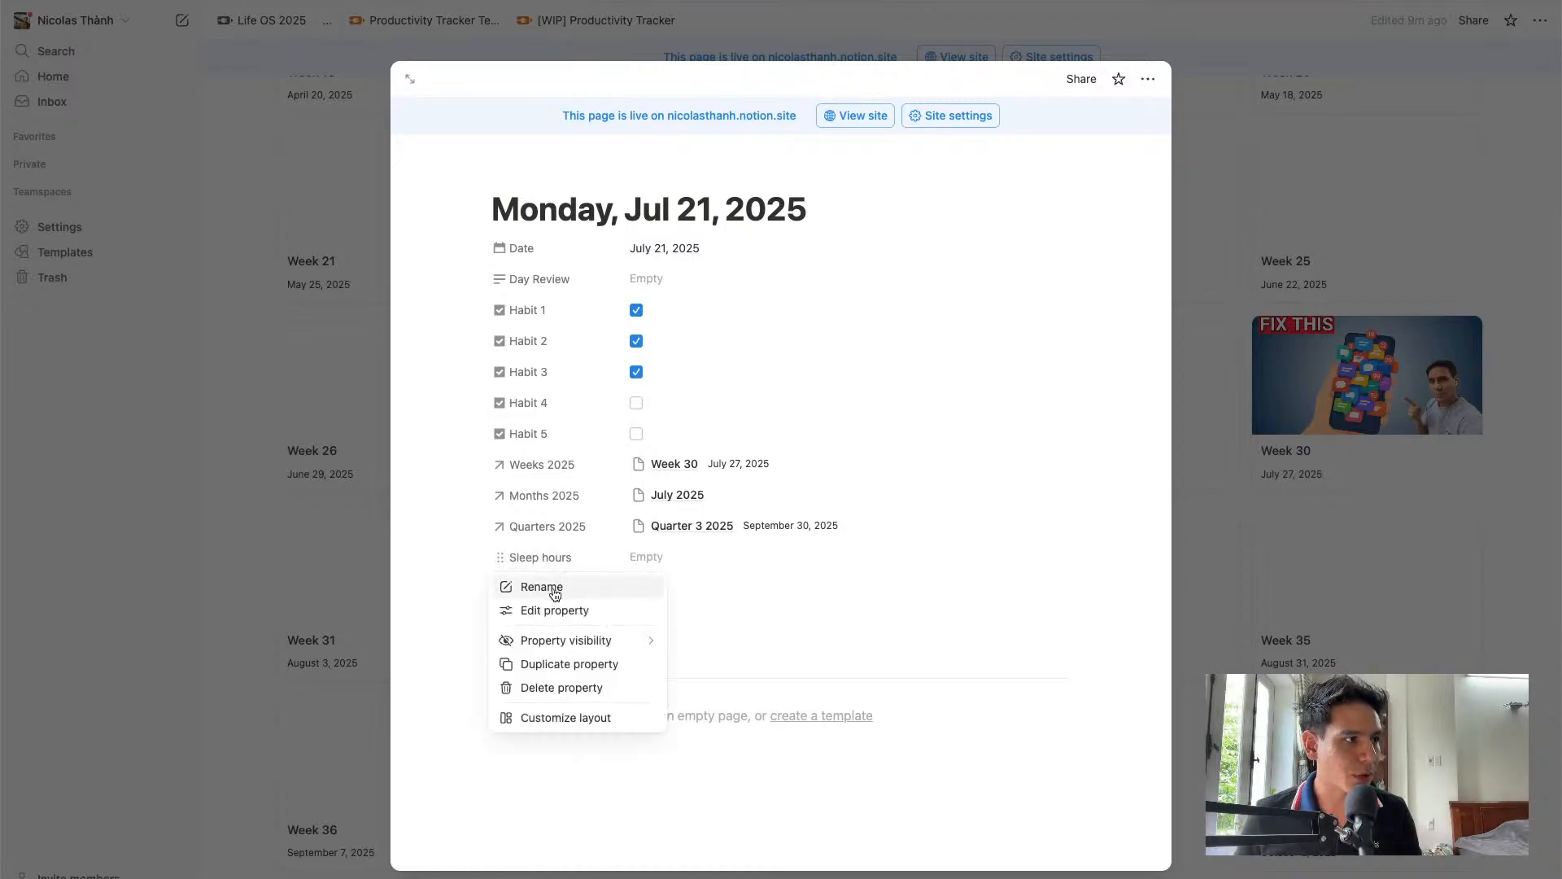
click(555, 595)
double_click(556, 595)
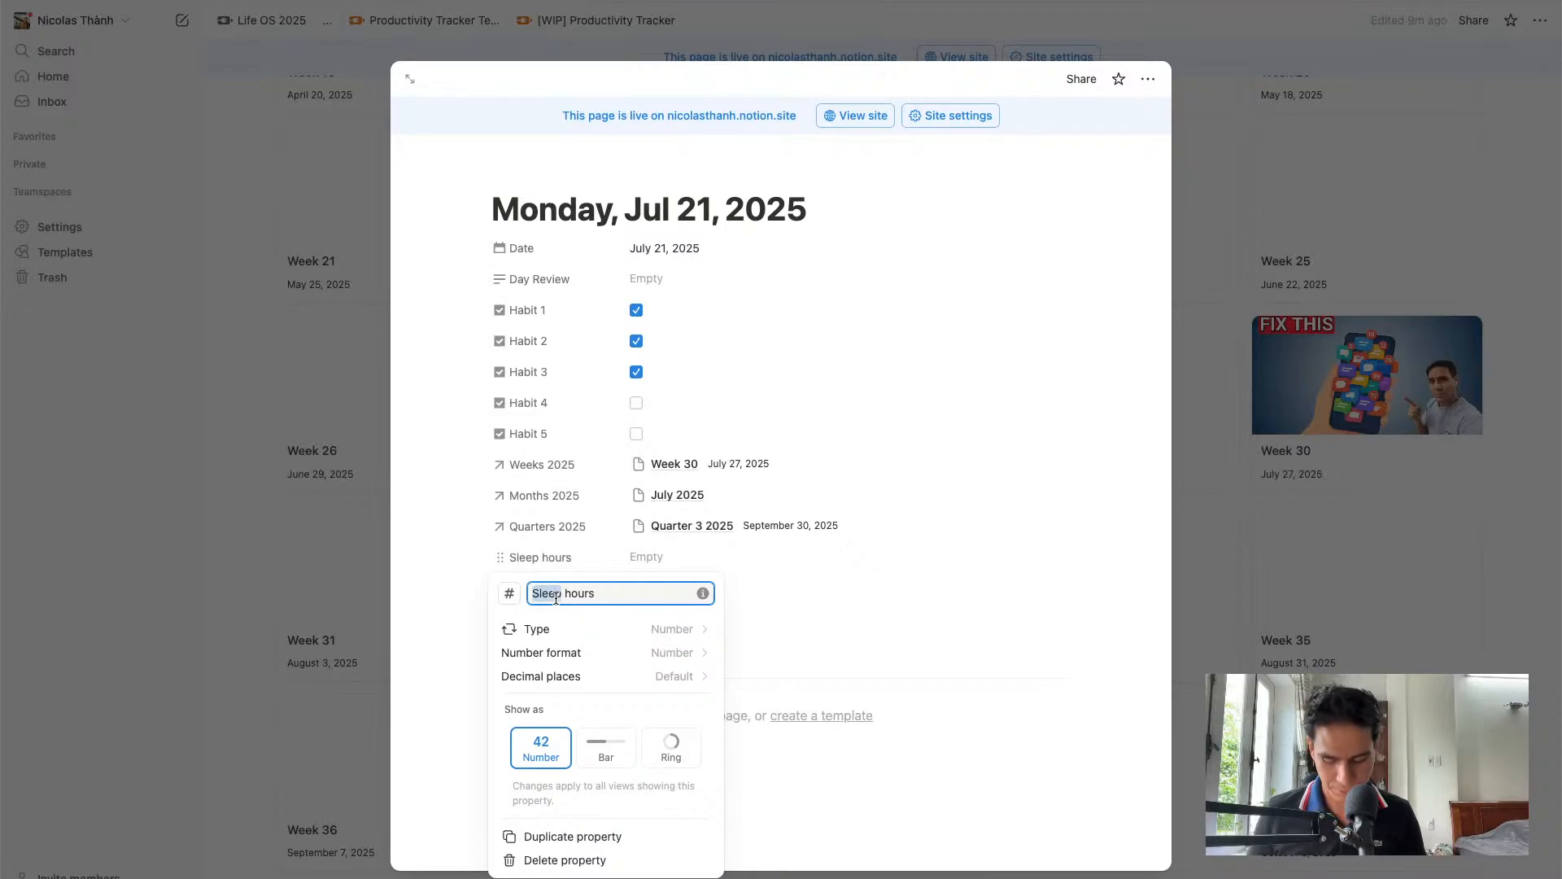
text(XX)
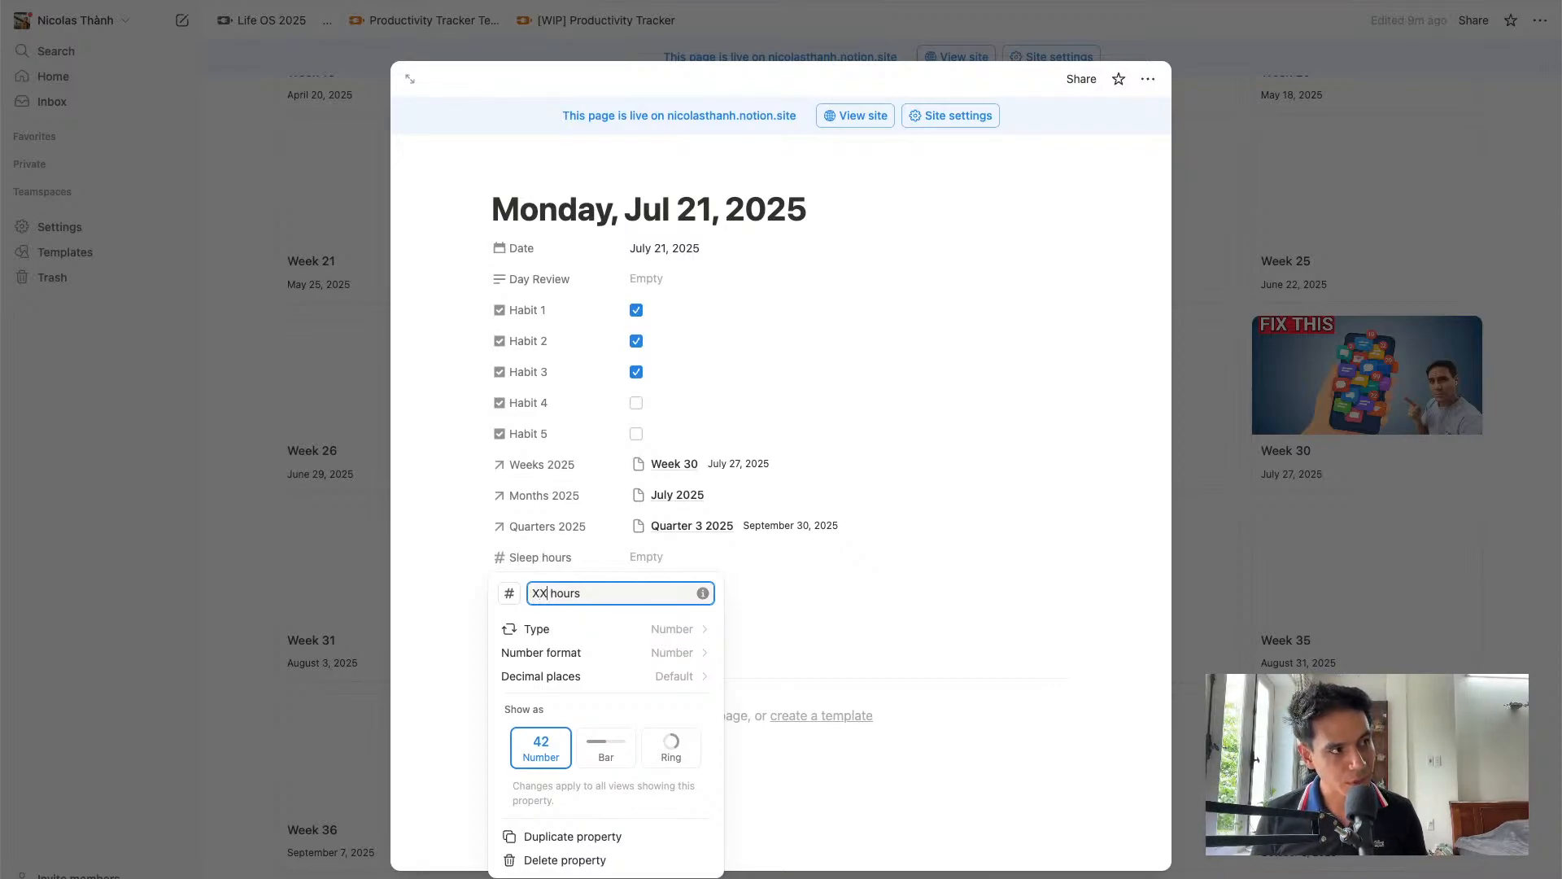
key(BackSpace)
key(BackSpace)
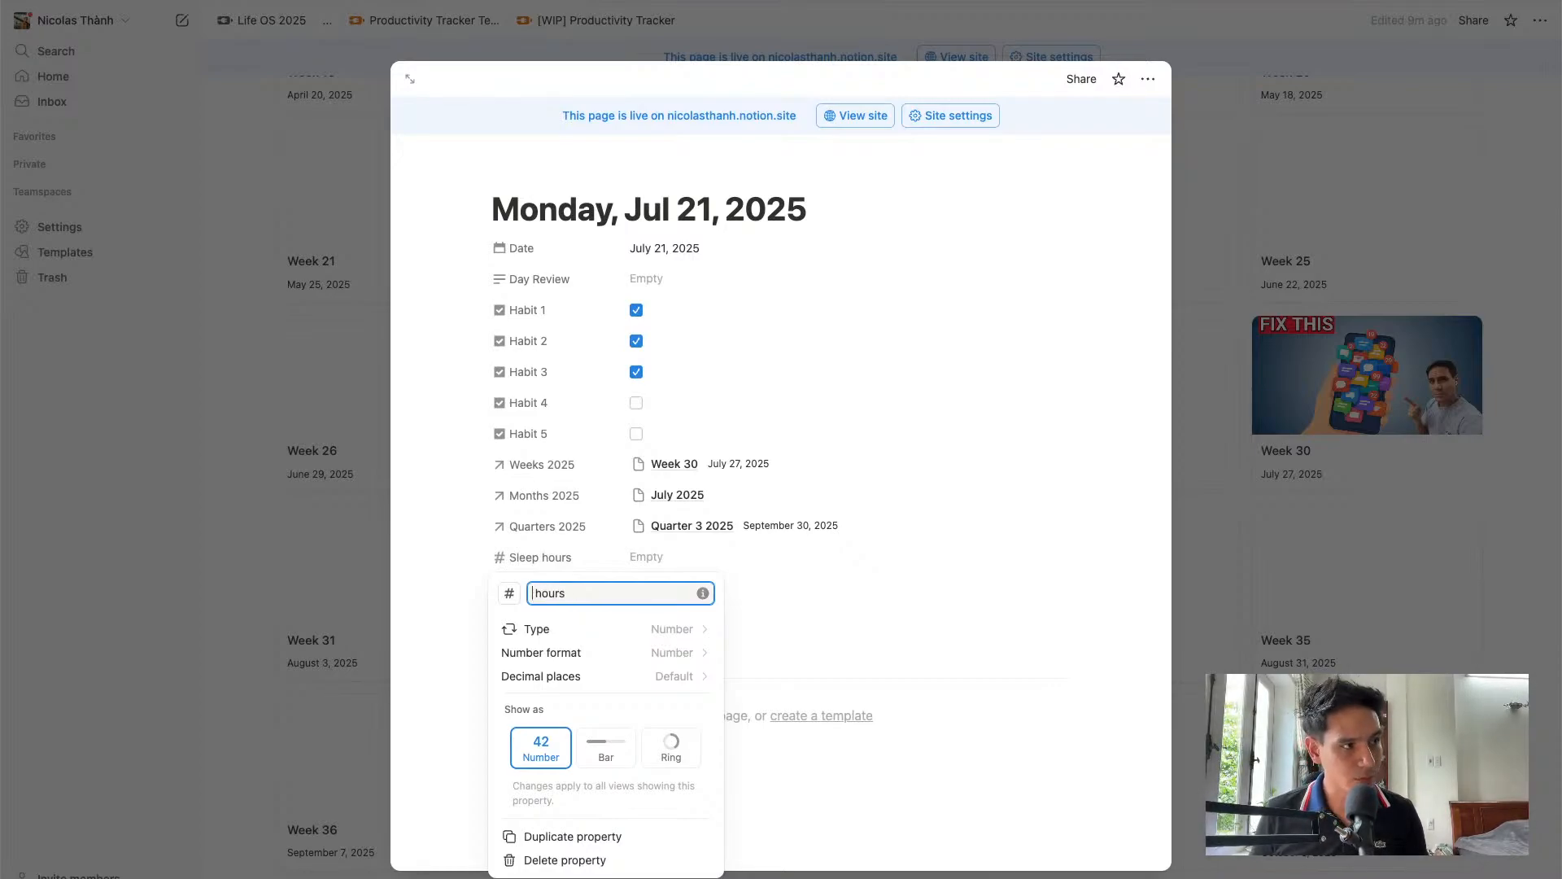
text(Num)
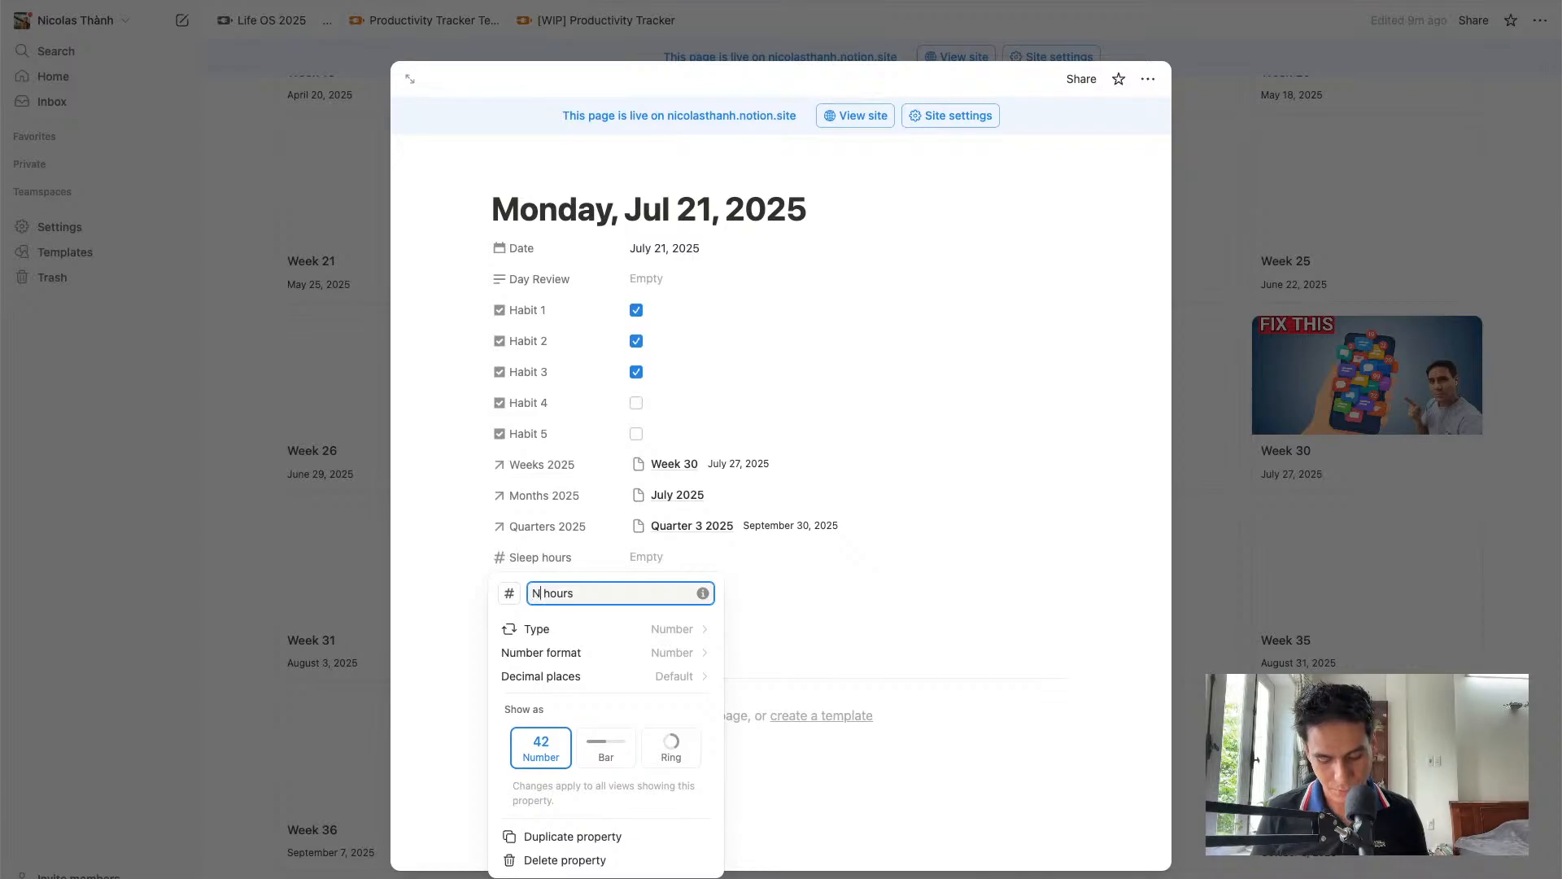
key(BackSpace)
key(BackSpace)
key(BackSpace)
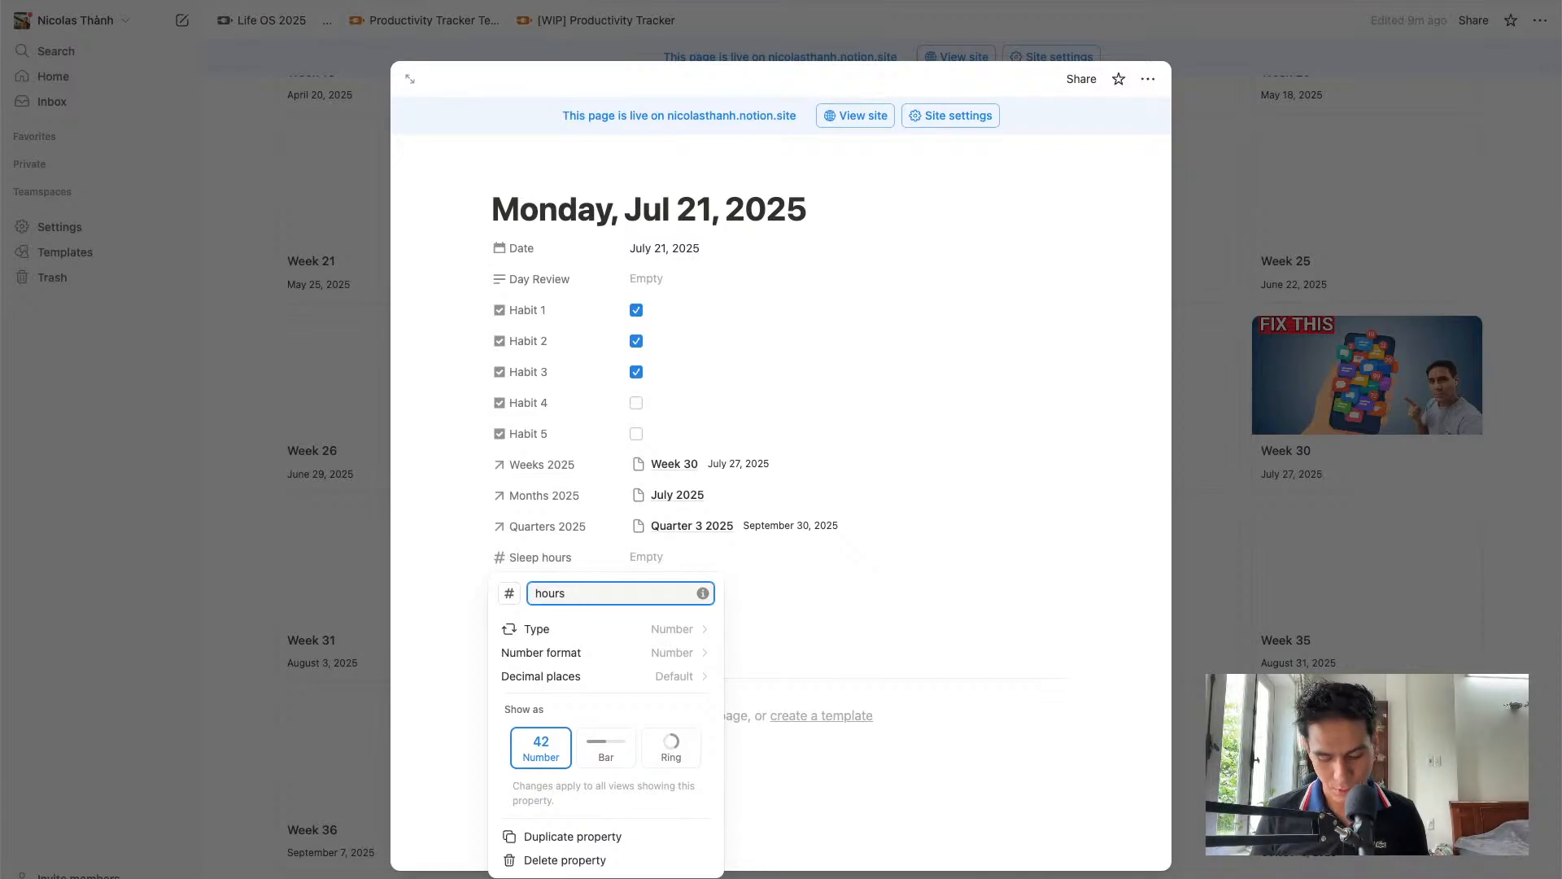
key(Delete)
key(Delete)
key(Delete)
key(Delete)
text(N)
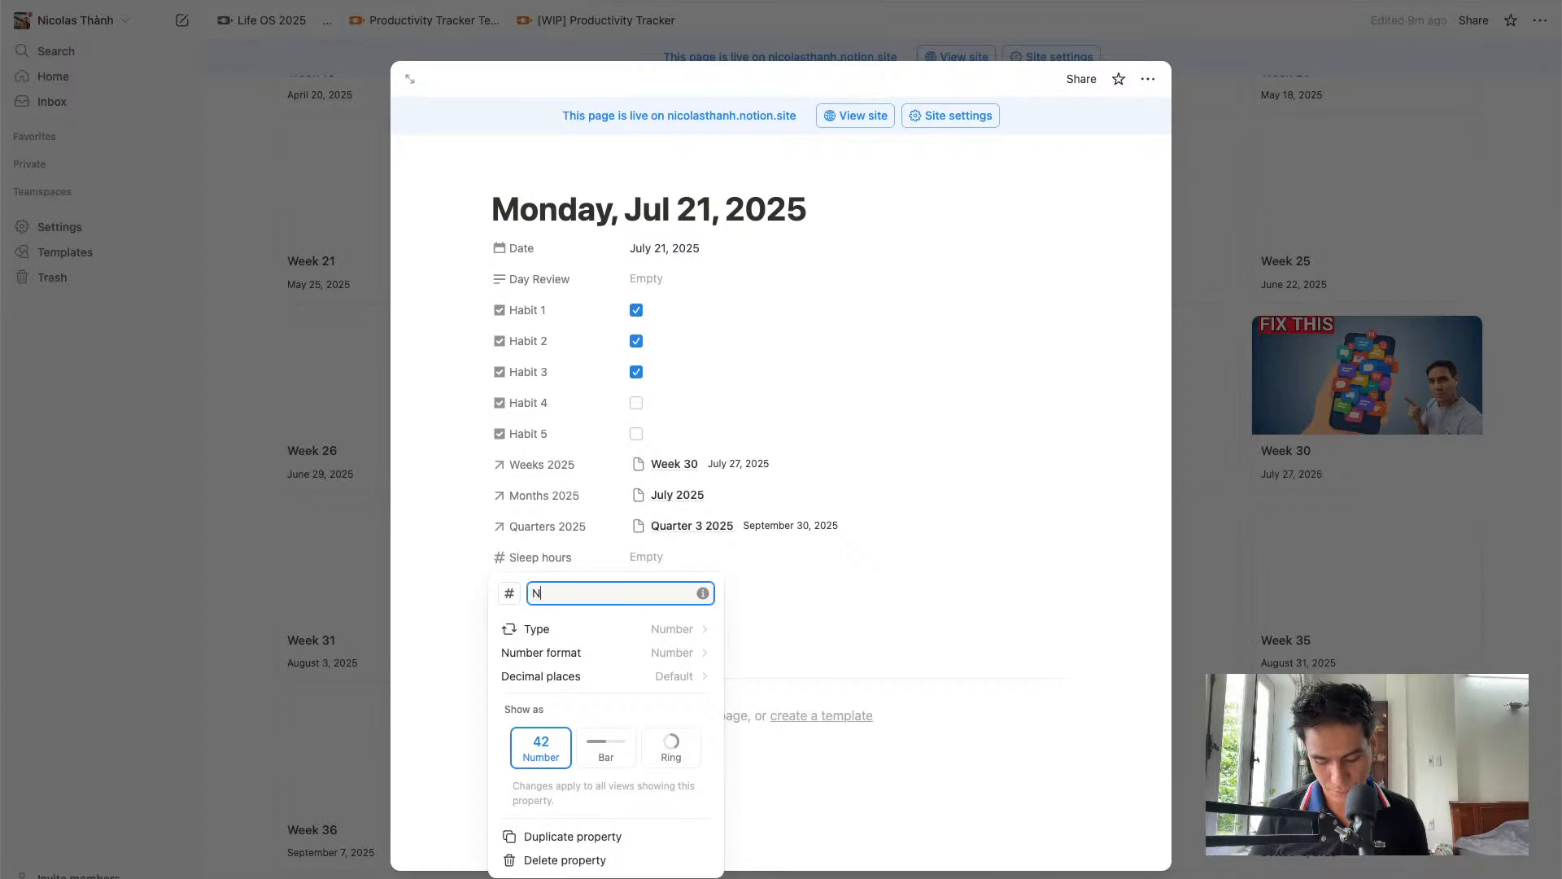
text(umber to track)
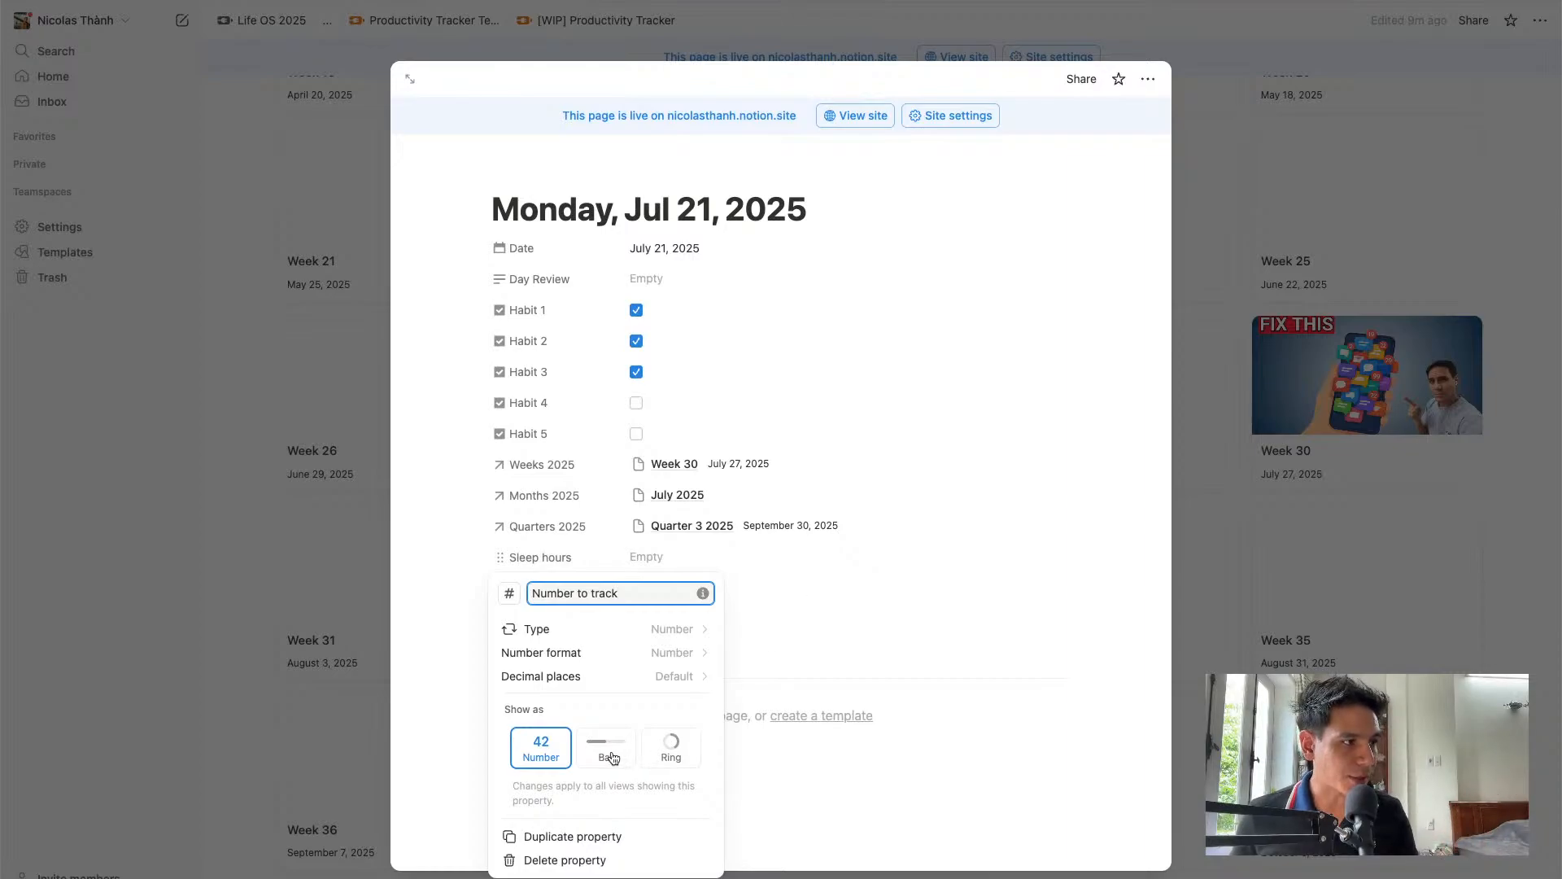
click(868, 642)
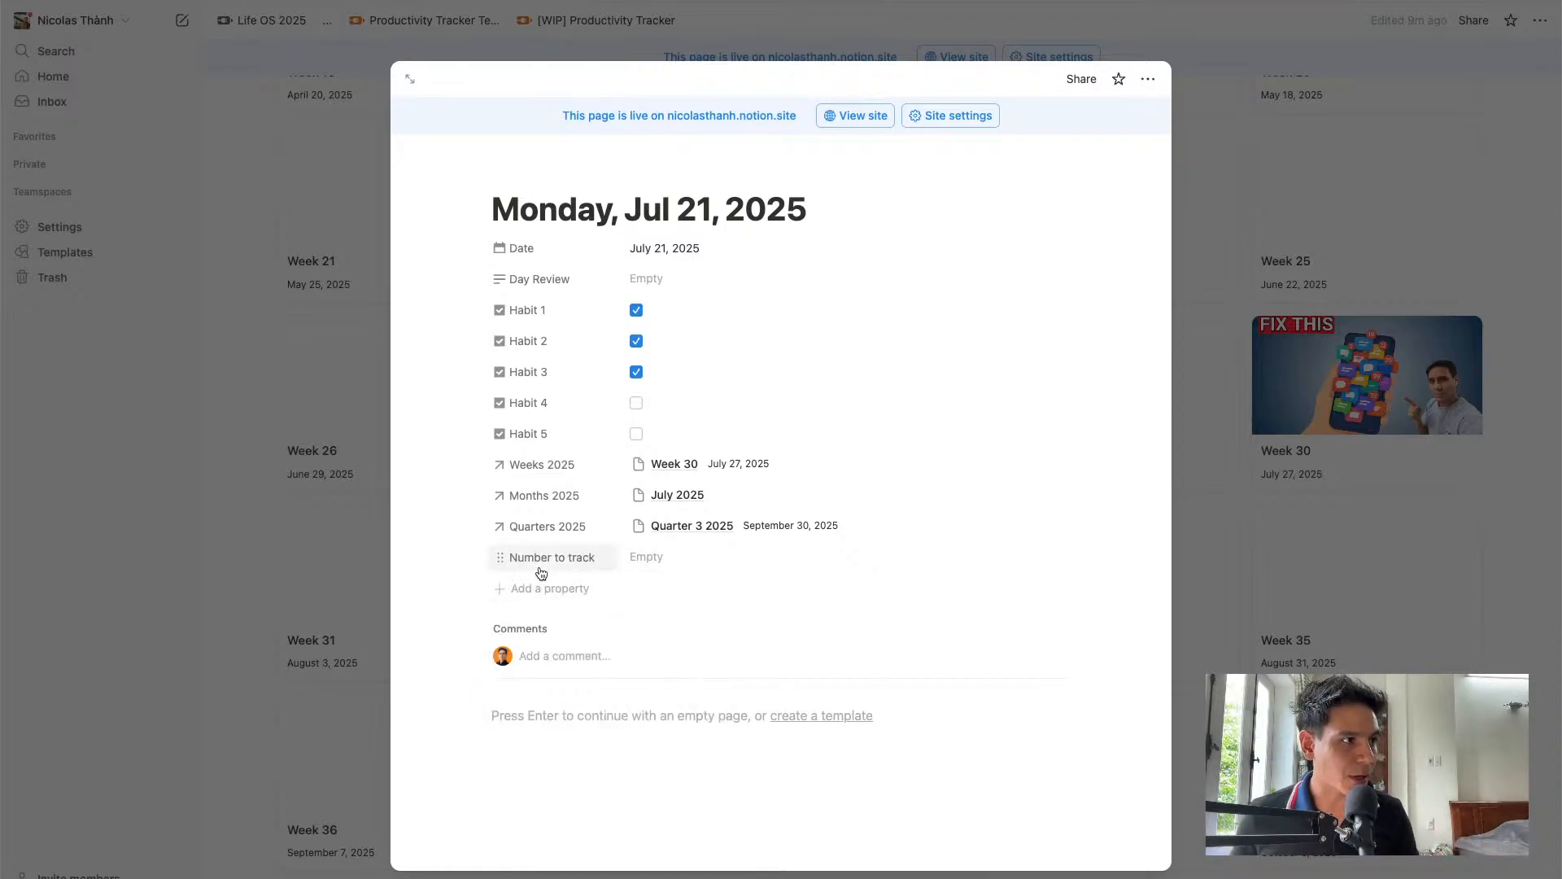
Set Number to track to 9 for Monday, Jul 21, 2025 and return to the Weeks gallery
click(655, 557)
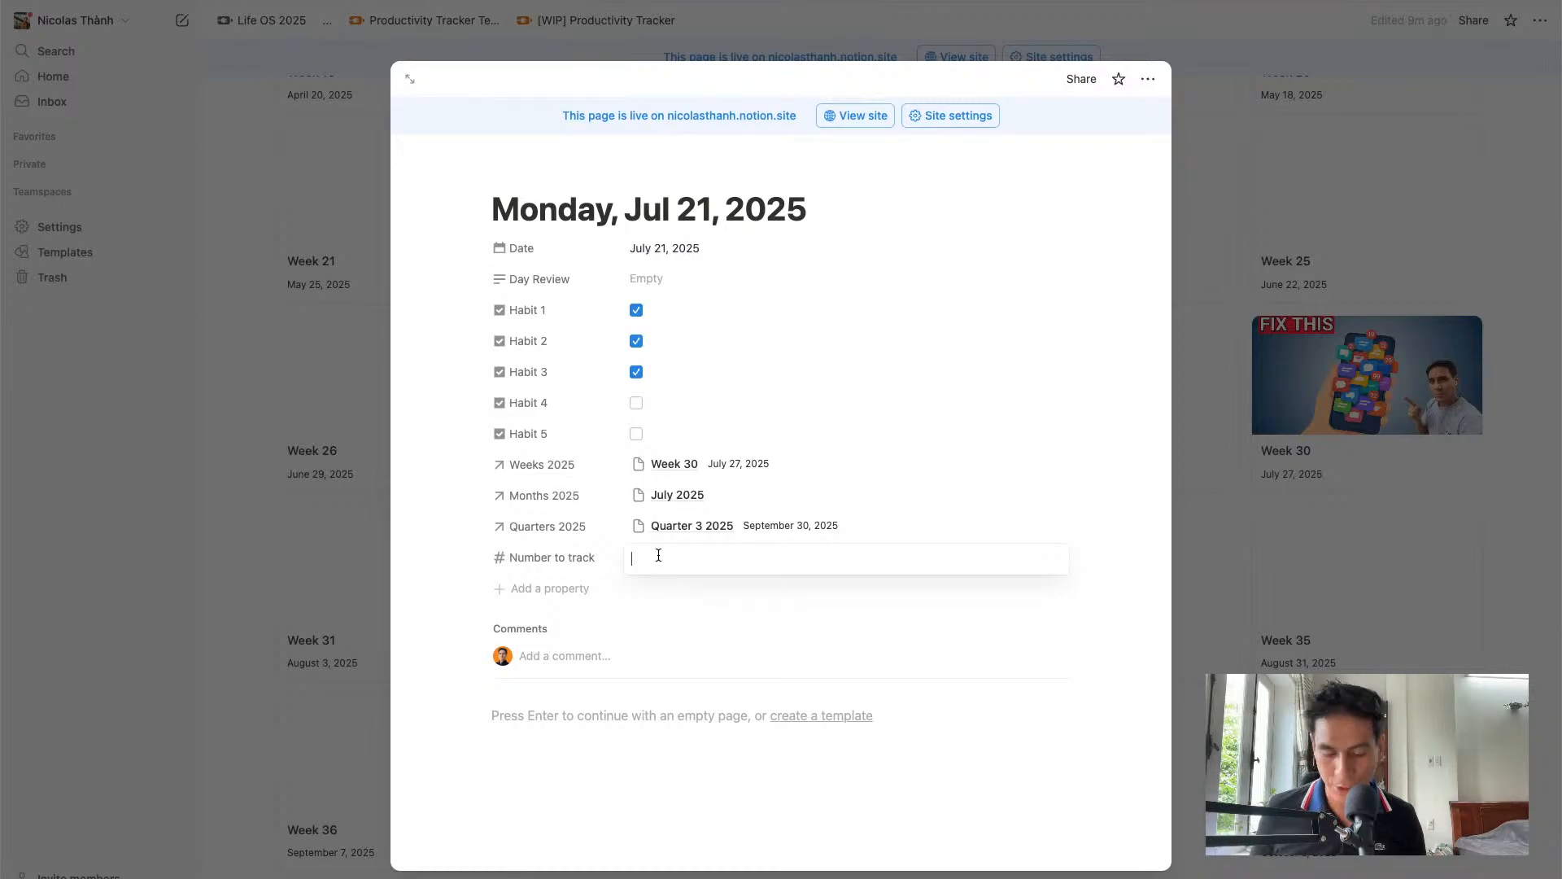
text(9)
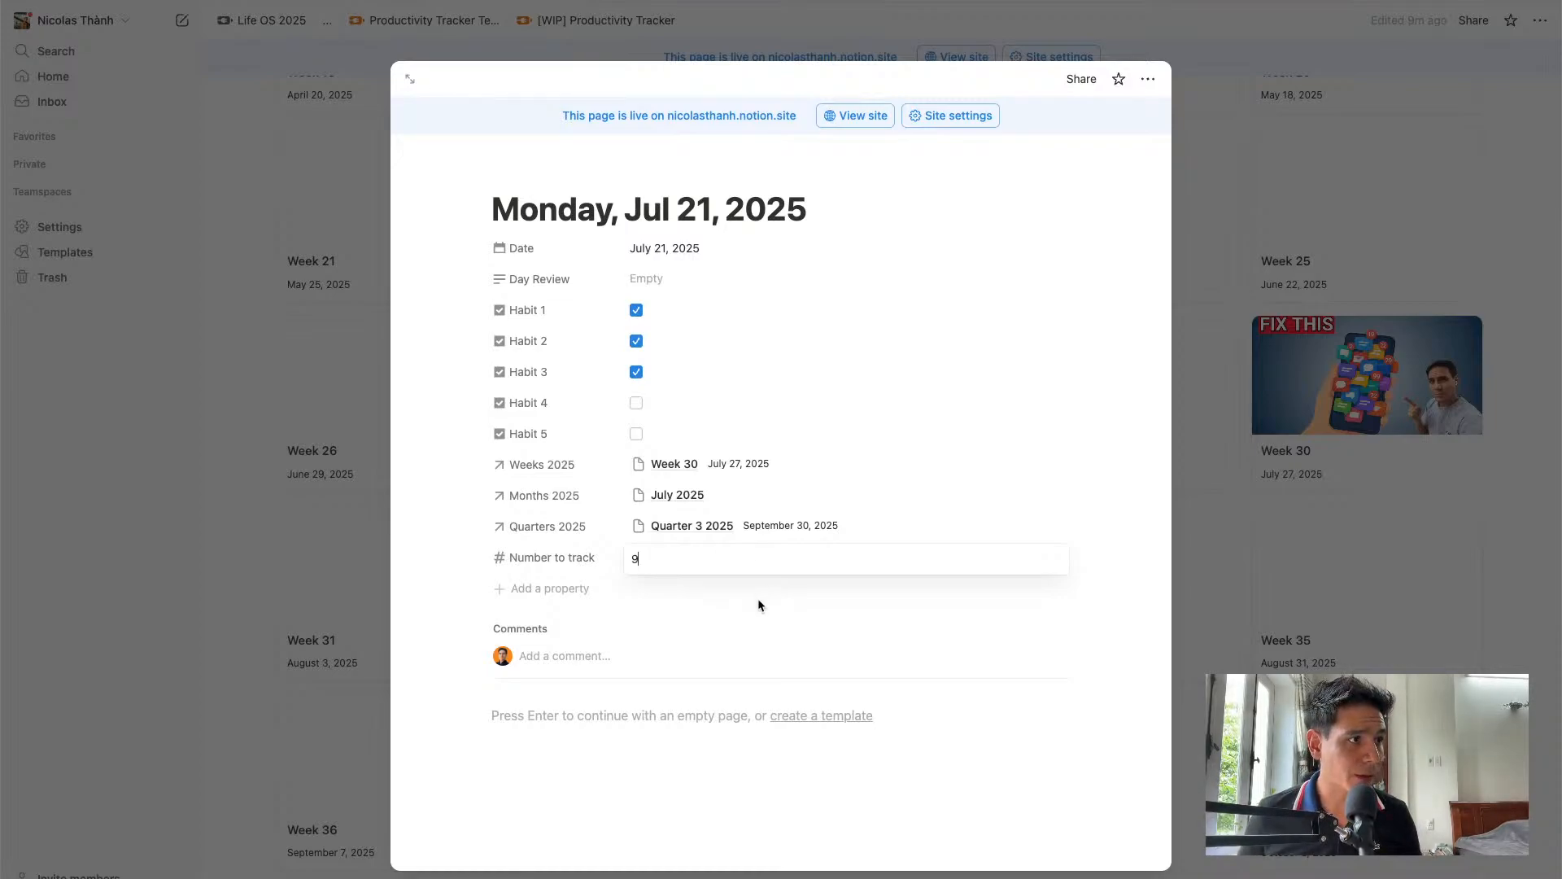
key(Return)
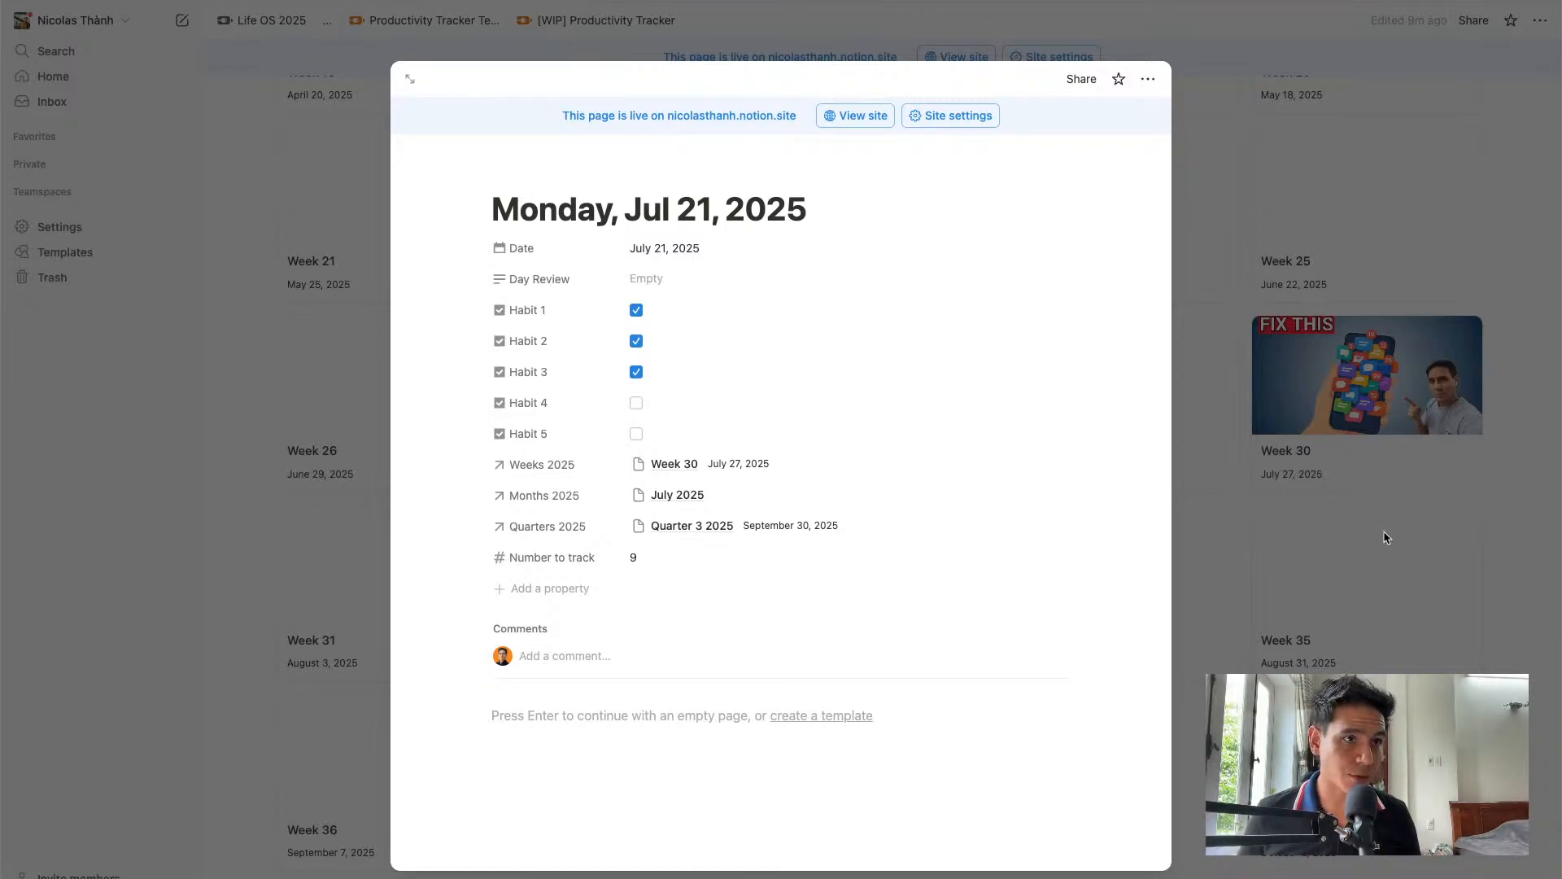
click(1315, 577)
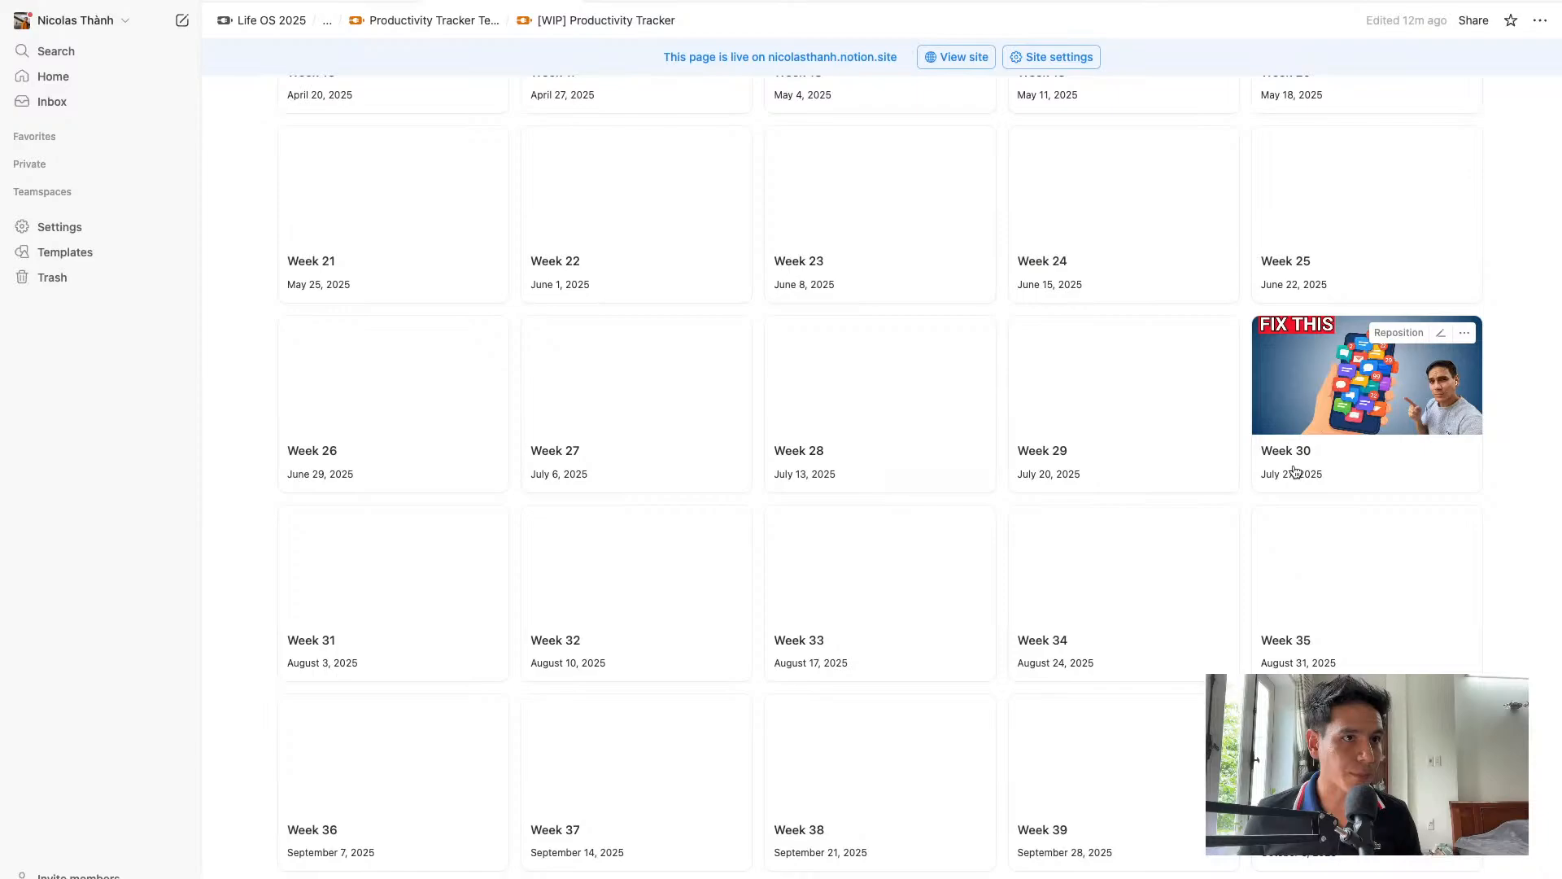
In Week 30, add a rollup property named "Average Number" that averages Number to track from the Days 2025 relation
click(1350, 439)
scroll(522, 734, down, 2)
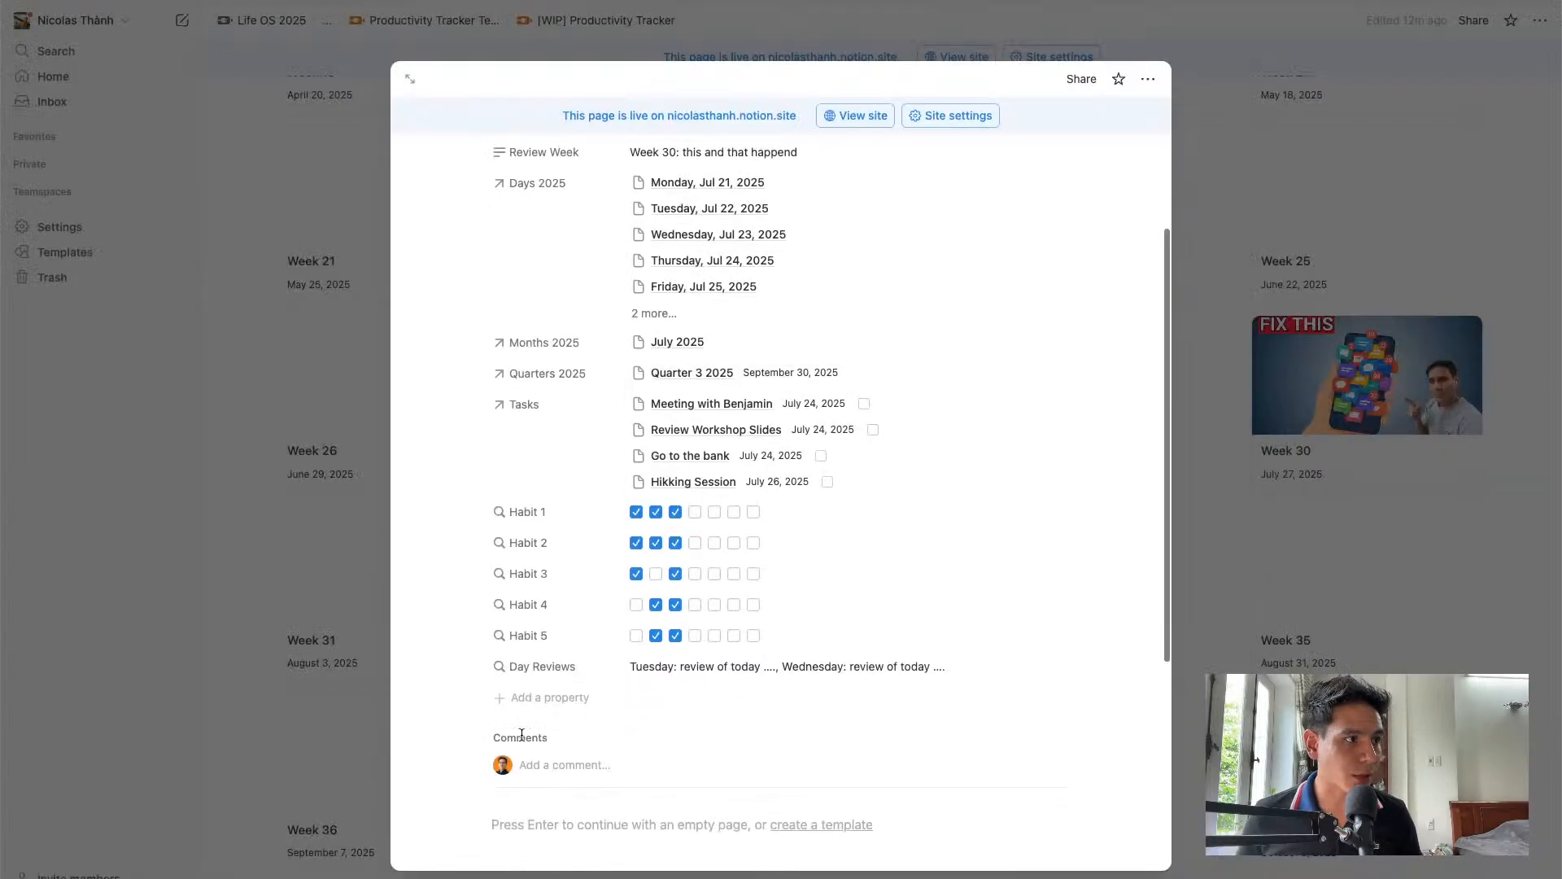
click(547, 700)
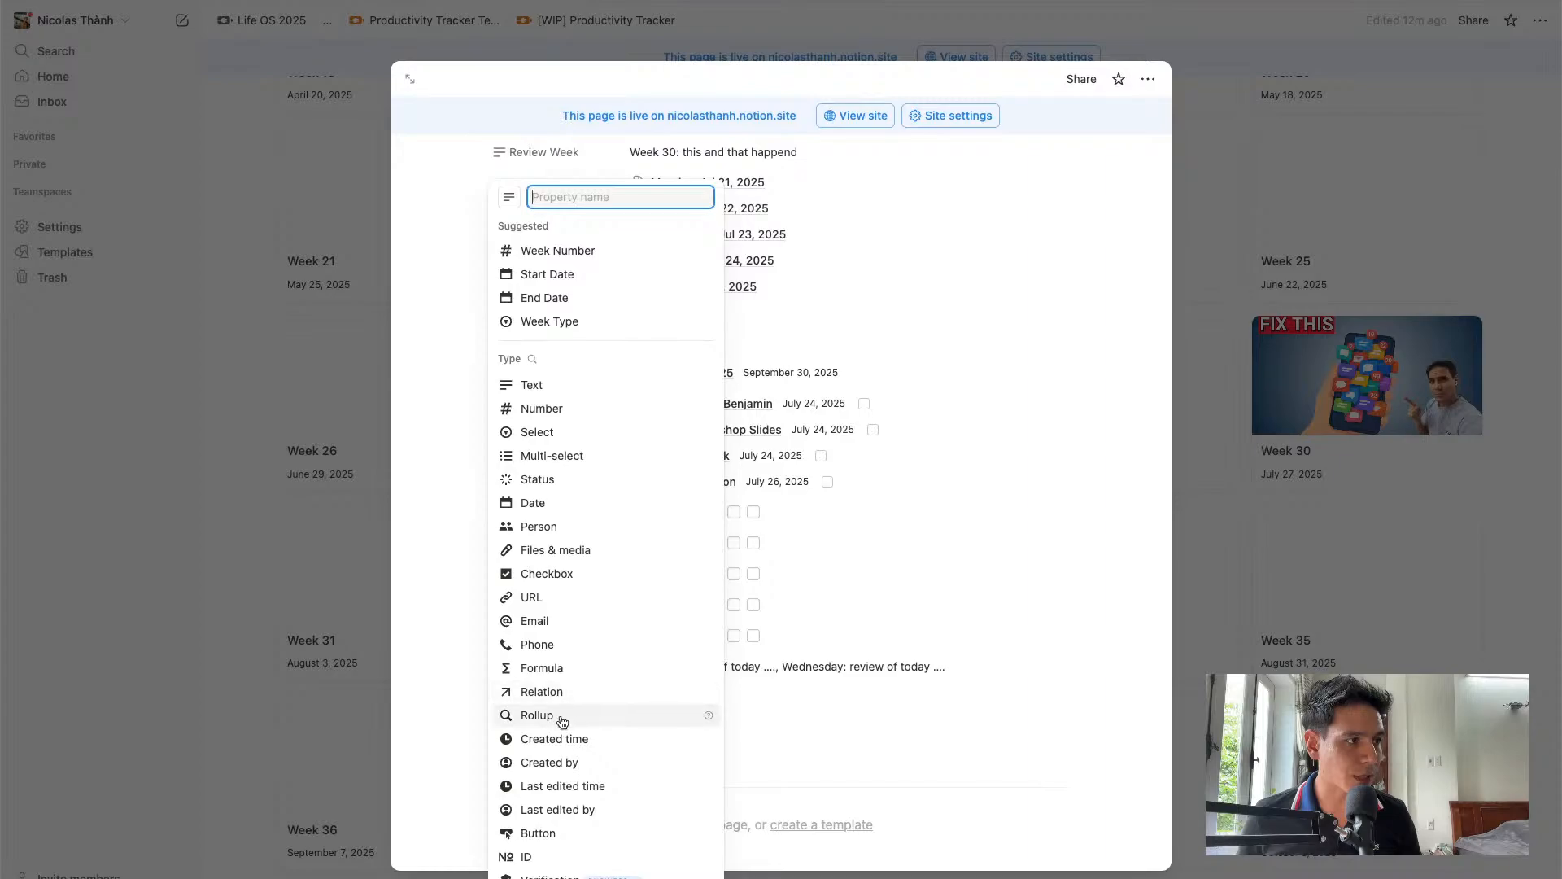
click(562, 721)
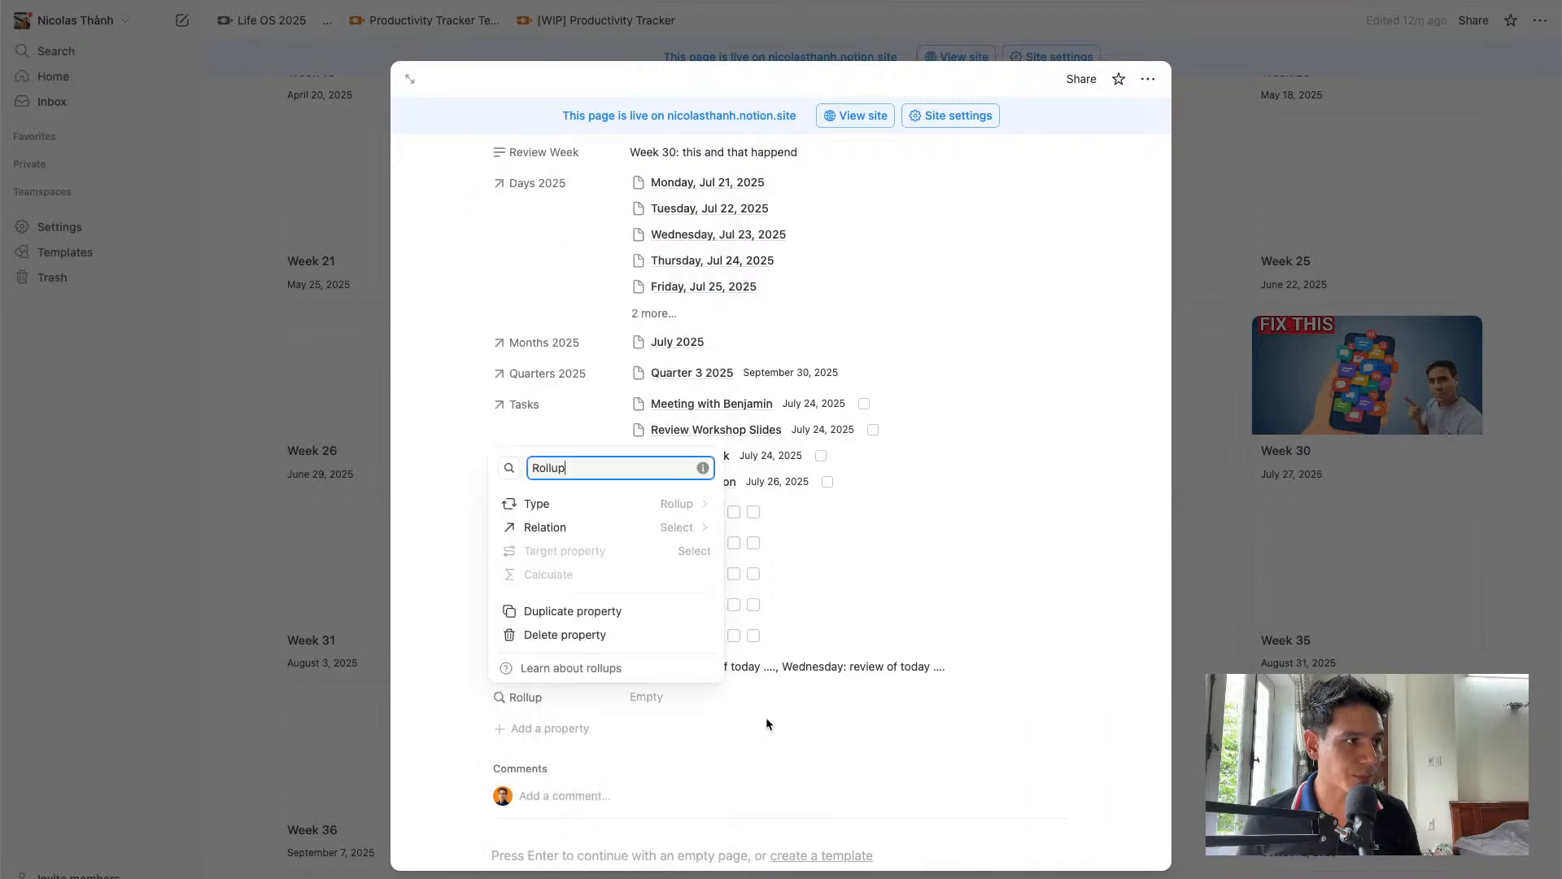
click(583, 526)
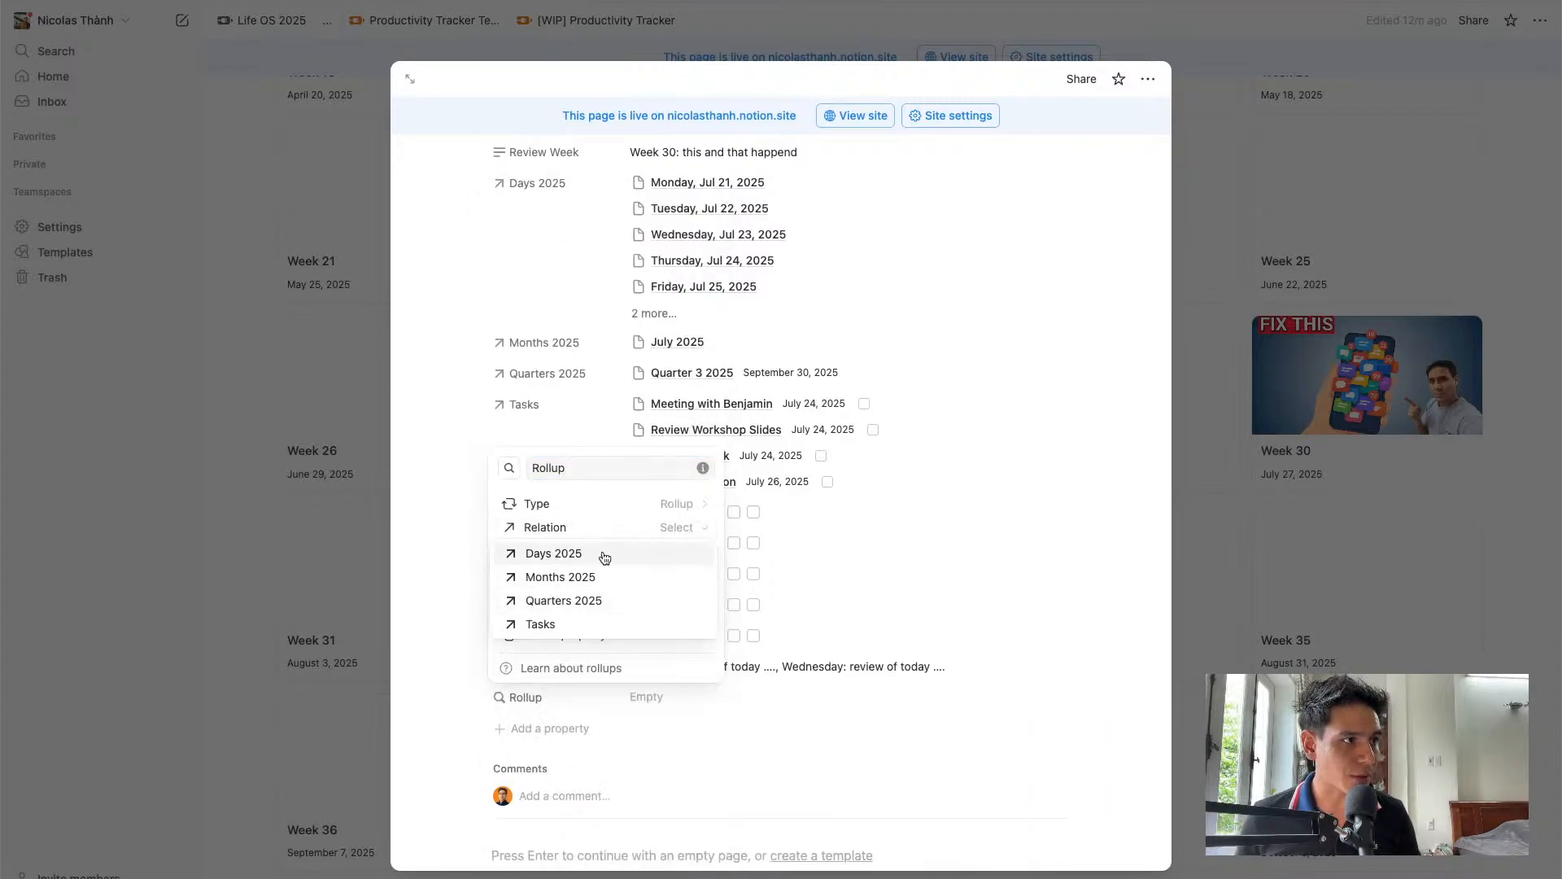
click(604, 555)
click(612, 553)
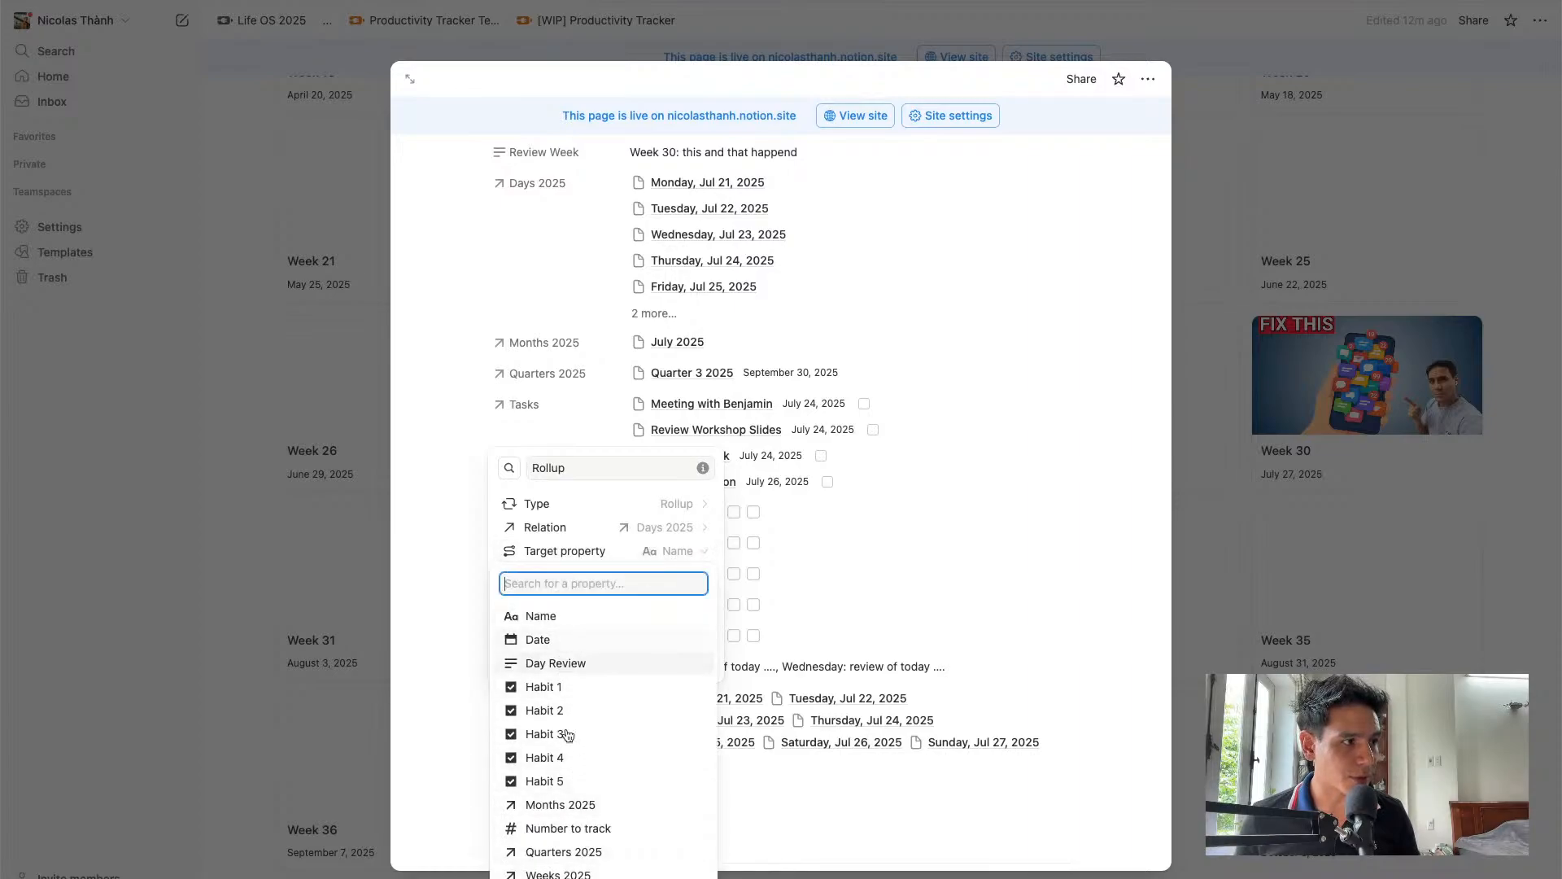
click(568, 828)
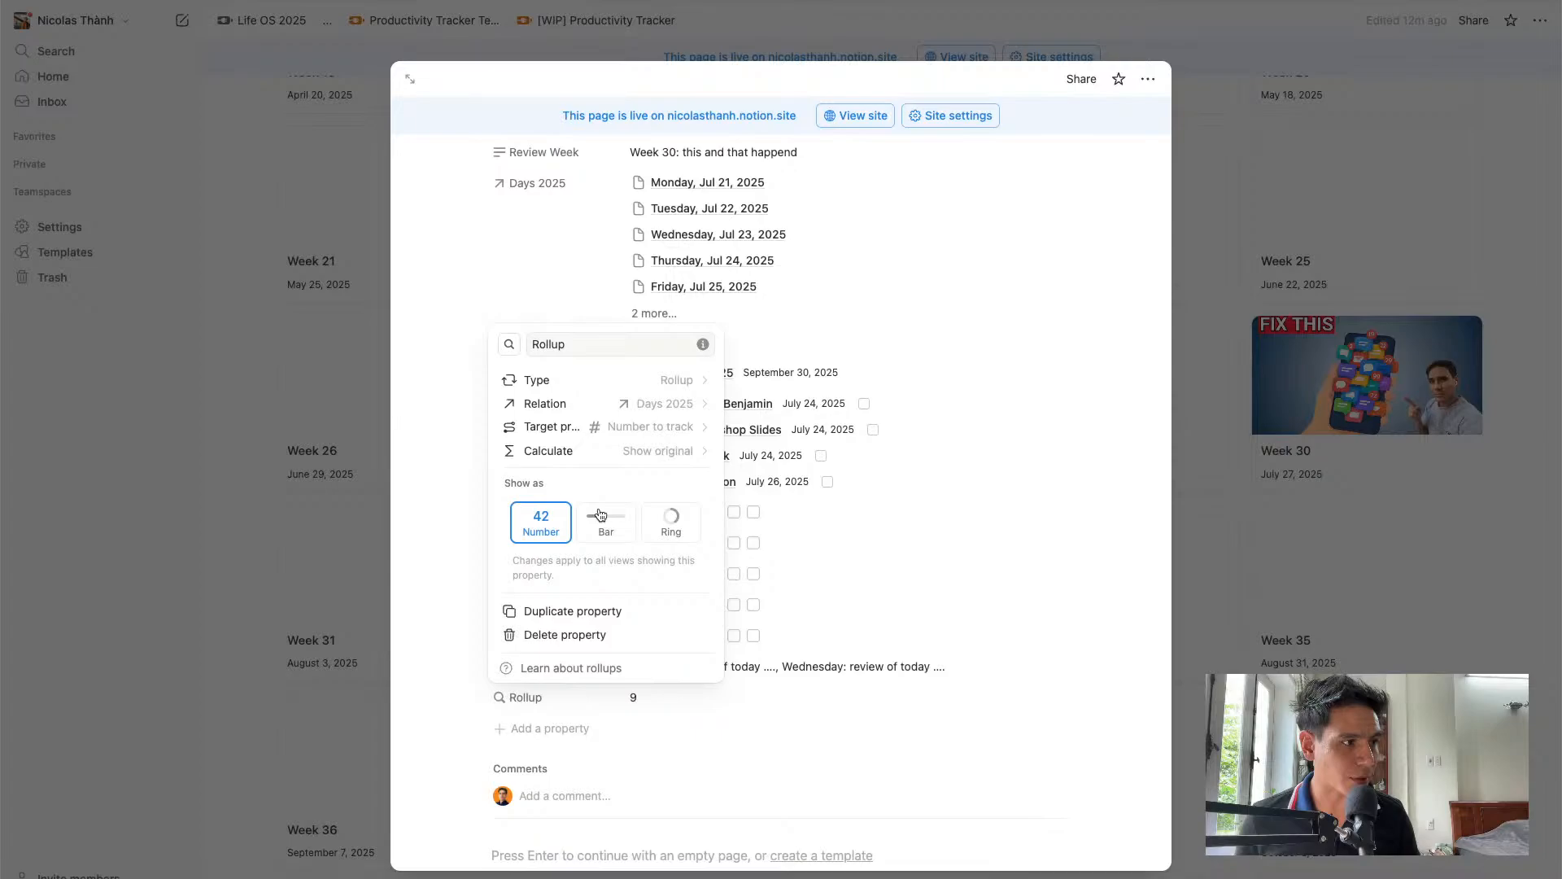
click(658, 451)
mouse_move(618, 571)
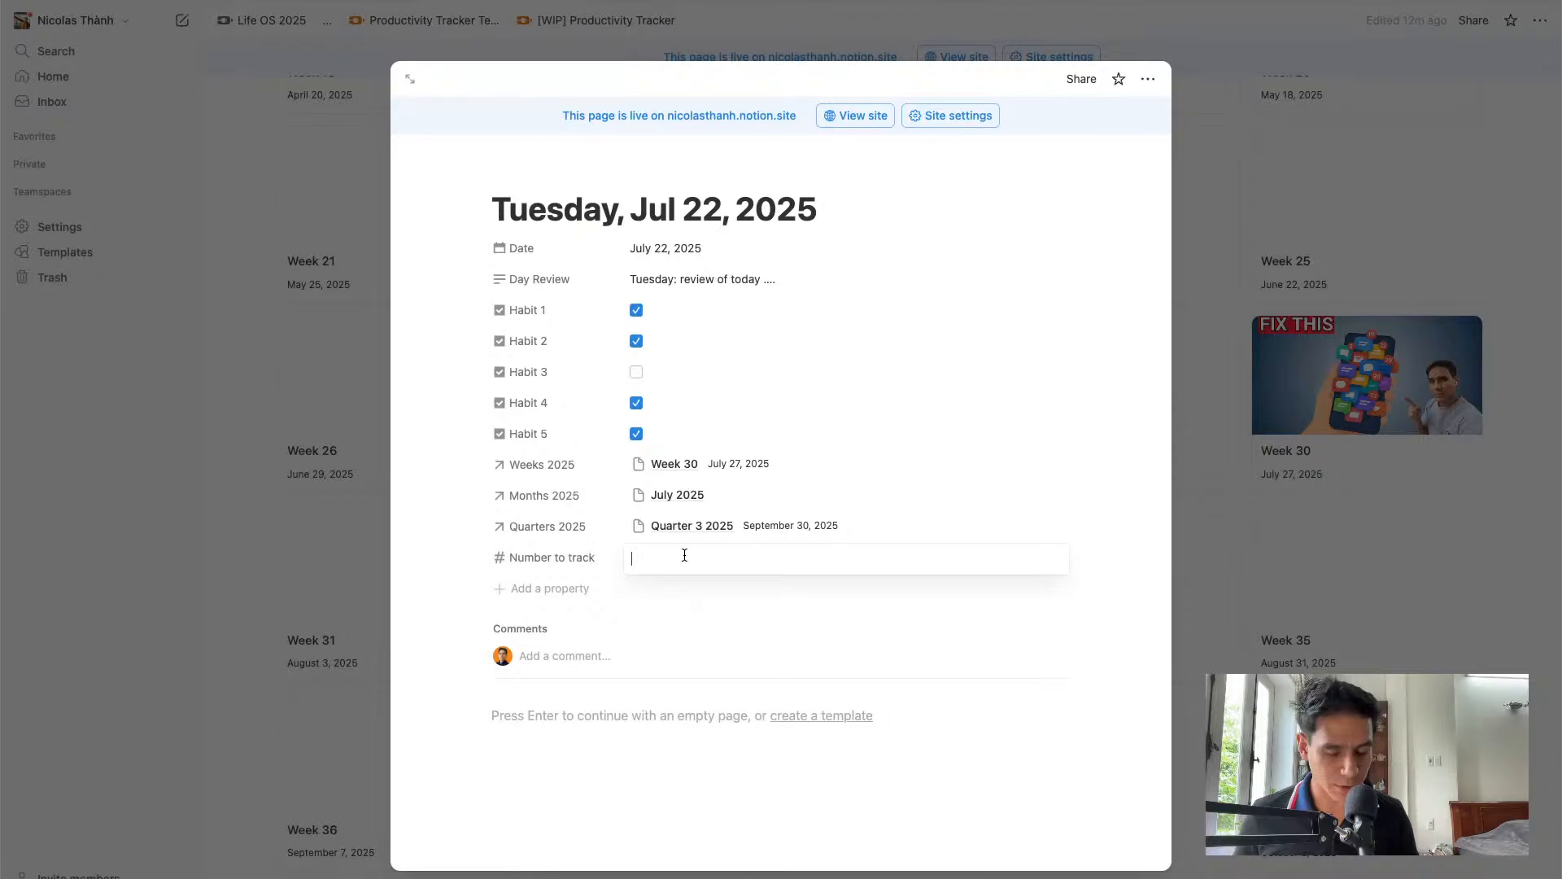
Set Number to track to 7 for Wednesday, Jul 23, 2025, and check the Average Number in Week 30
click(674, 464)
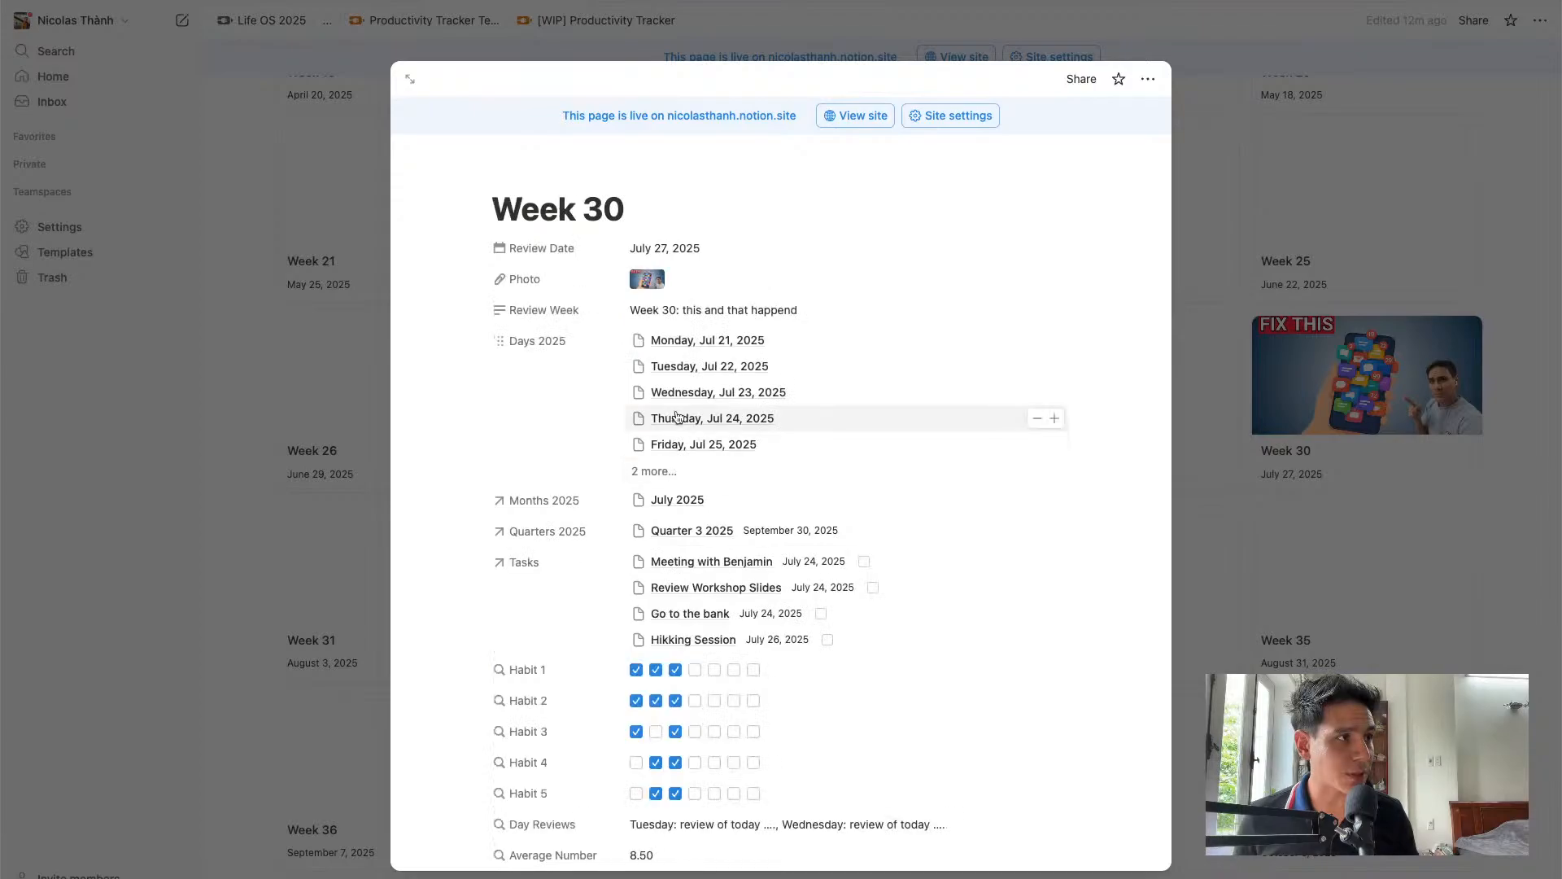
click(677, 392)
click(652, 558)
text(7)
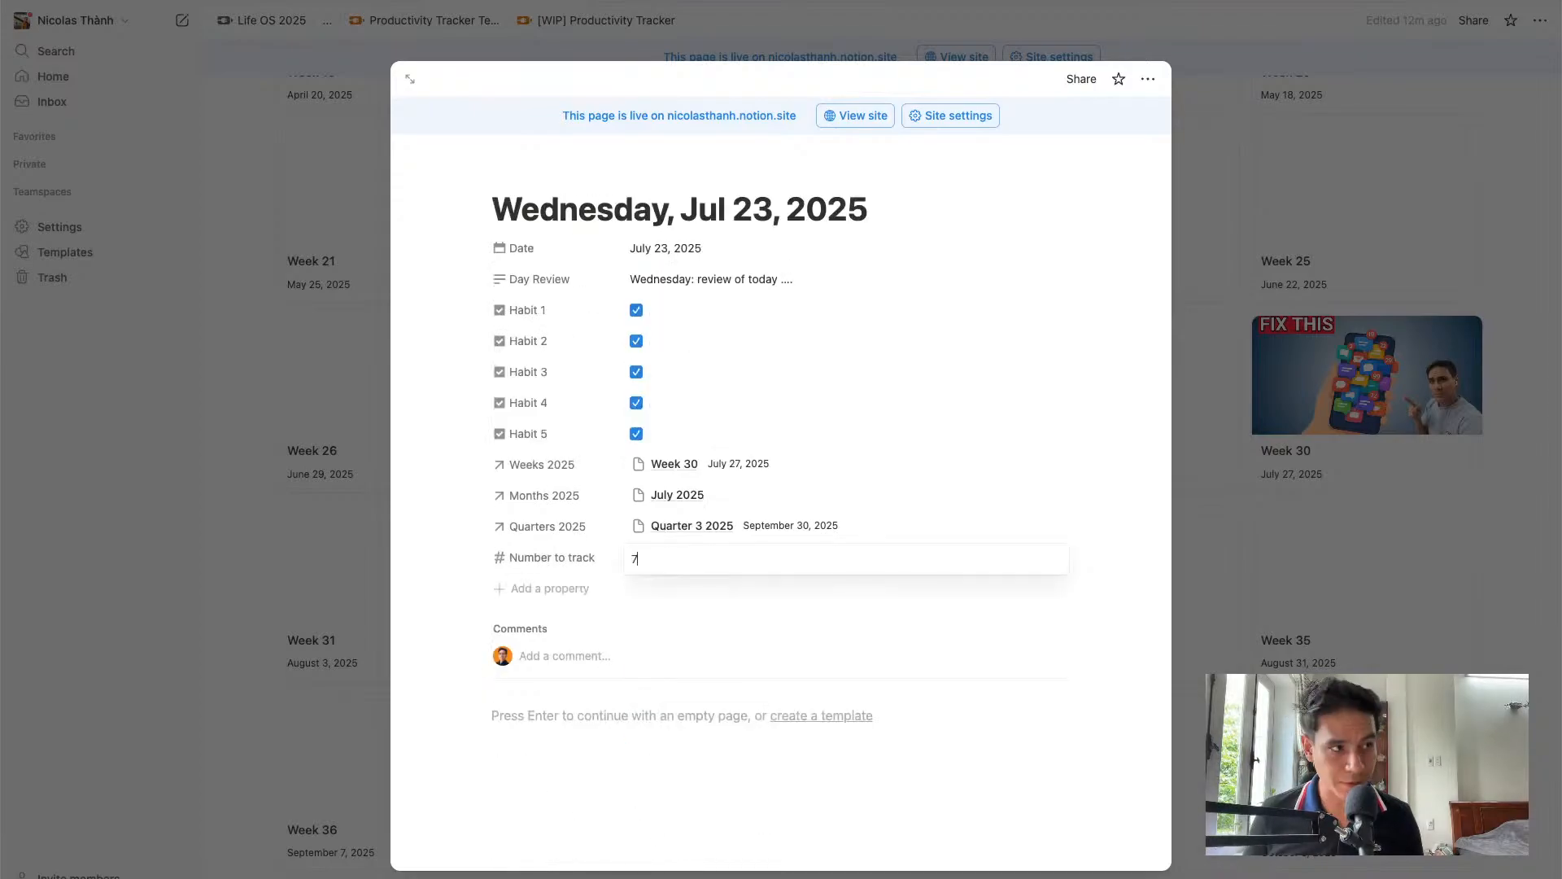
click(753, 685)
click(685, 469)
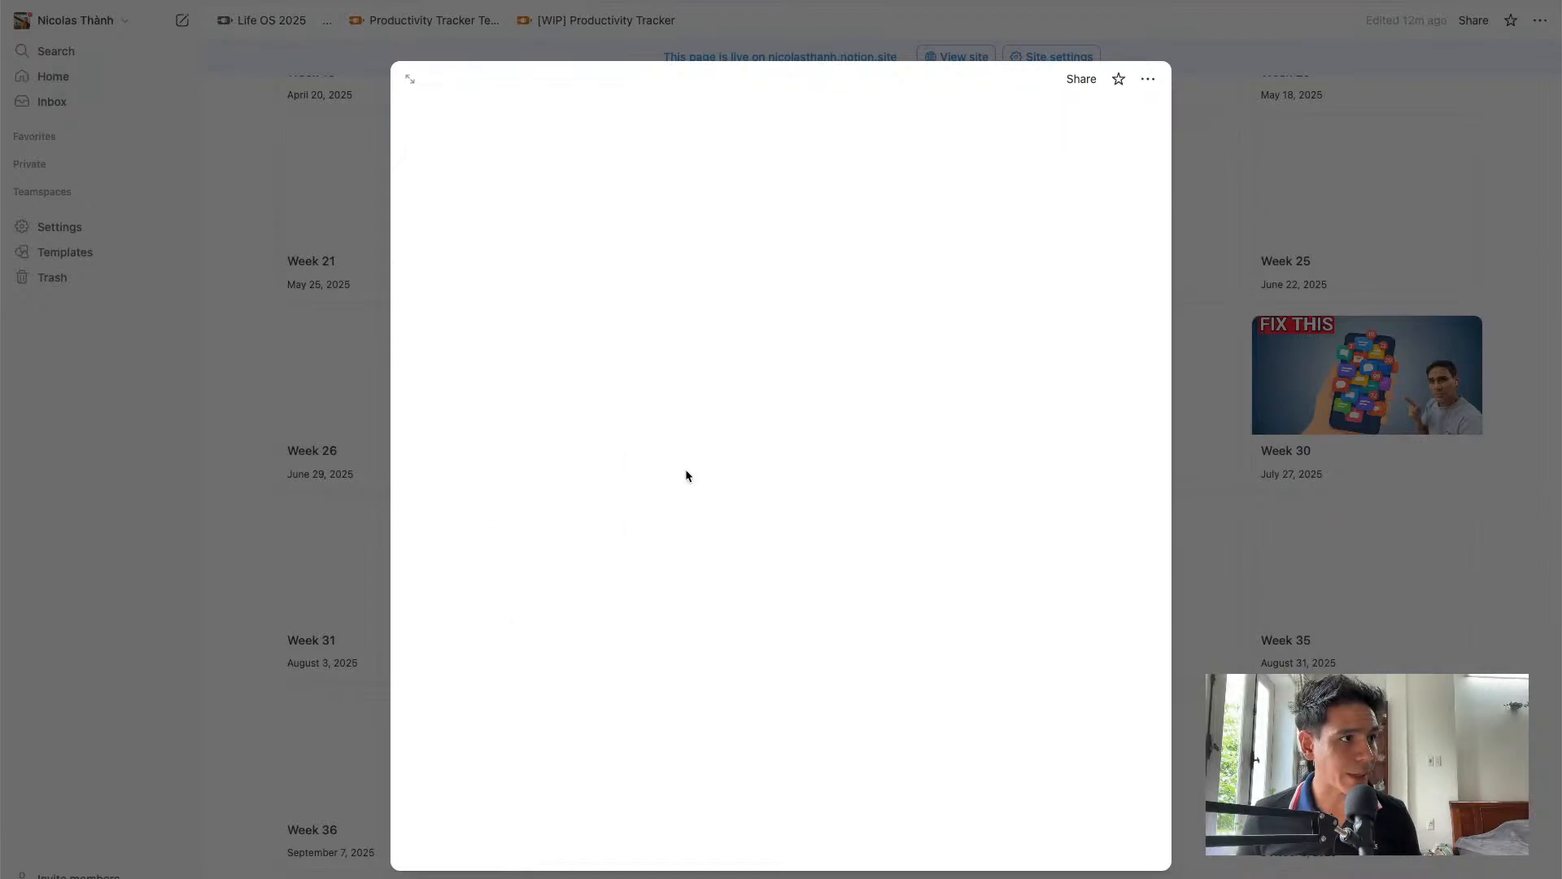
scroll(696, 570, down, 5)
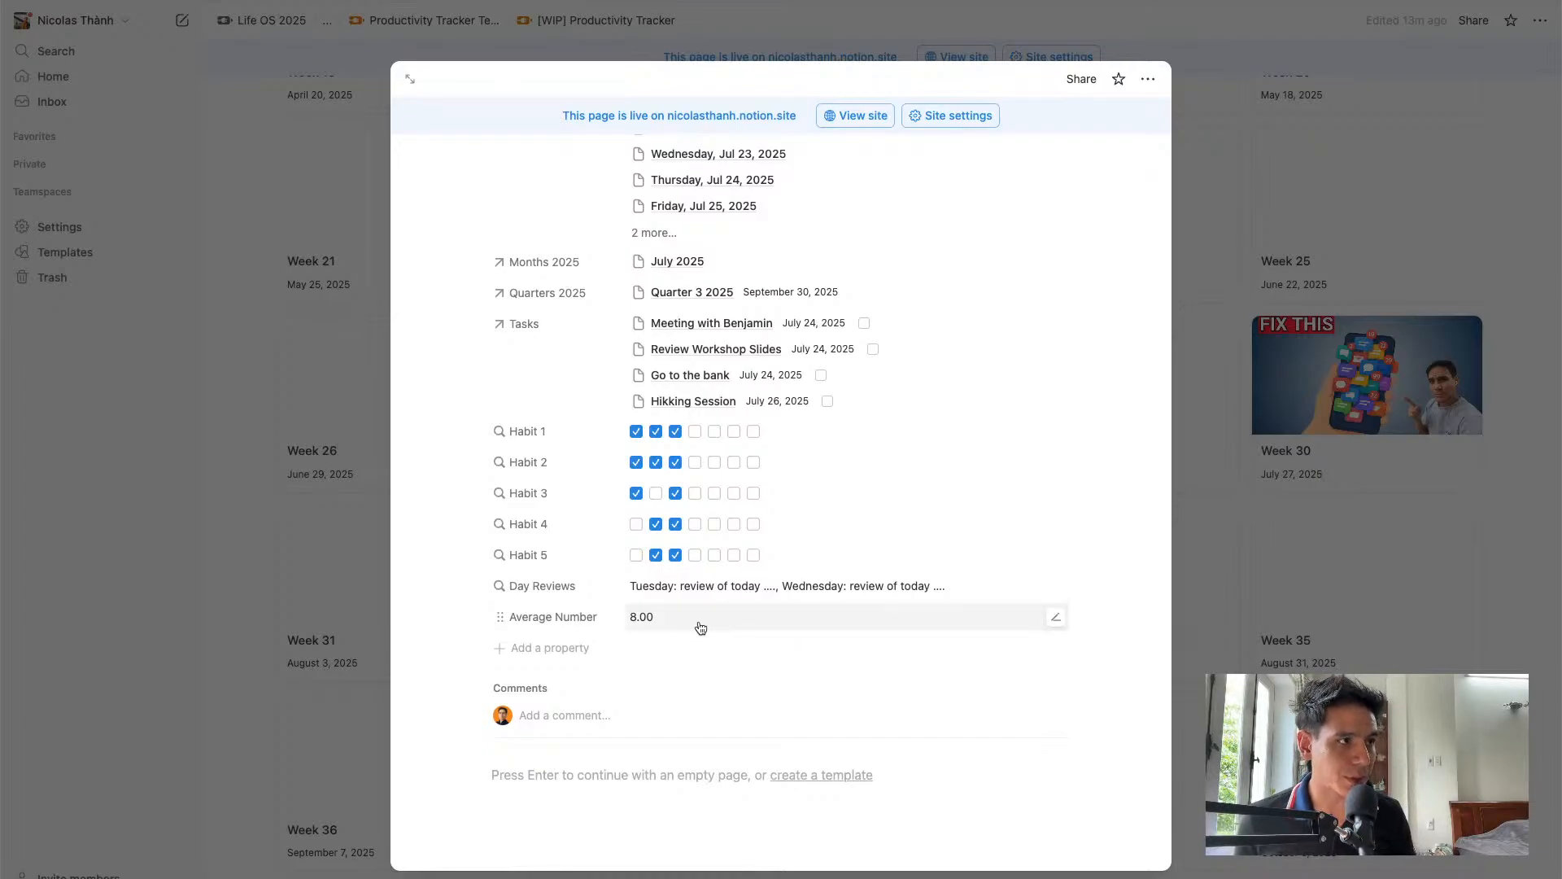
scroll(700, 627, up, 5)
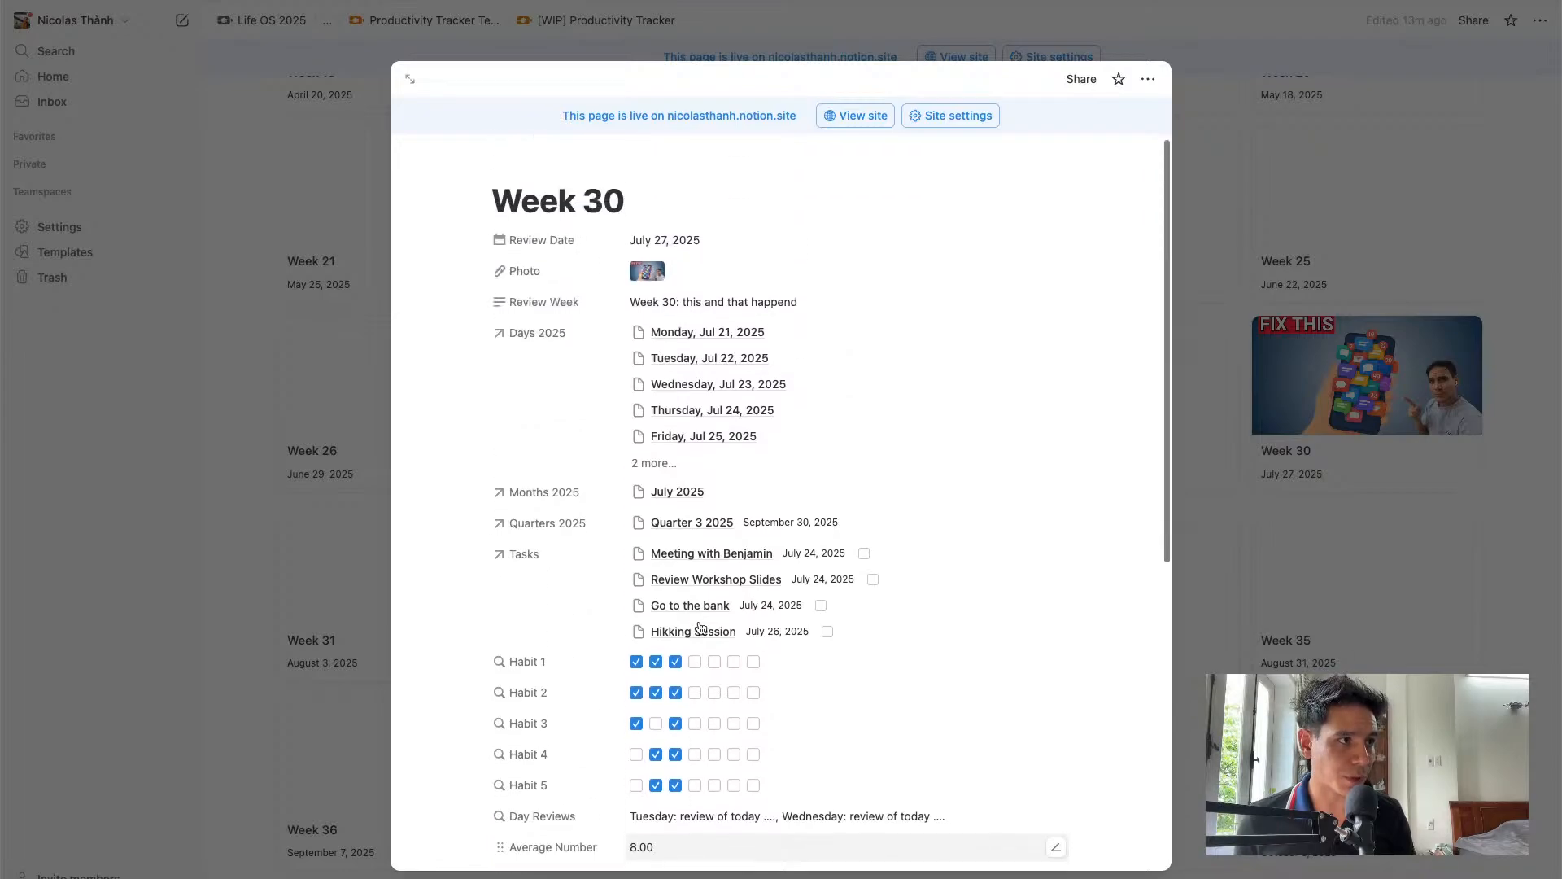
Open the linked July 2025 page and add a rollup of Number to track through the Days 2025 relation
click(682, 493)
scroll(716, 528, down, 3)
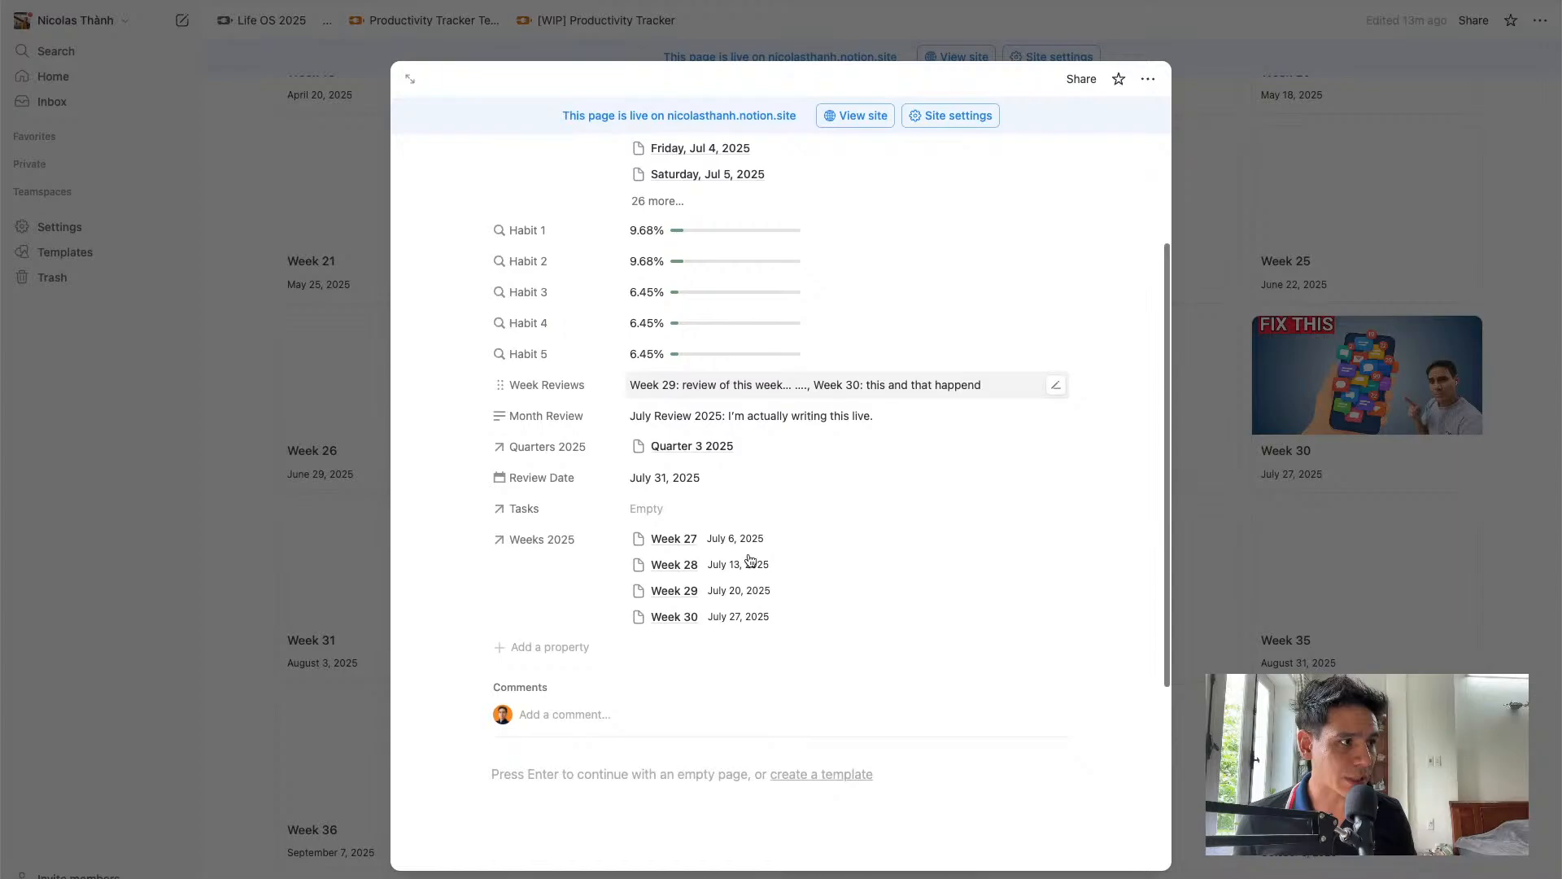
click(570, 651)
click(579, 714)
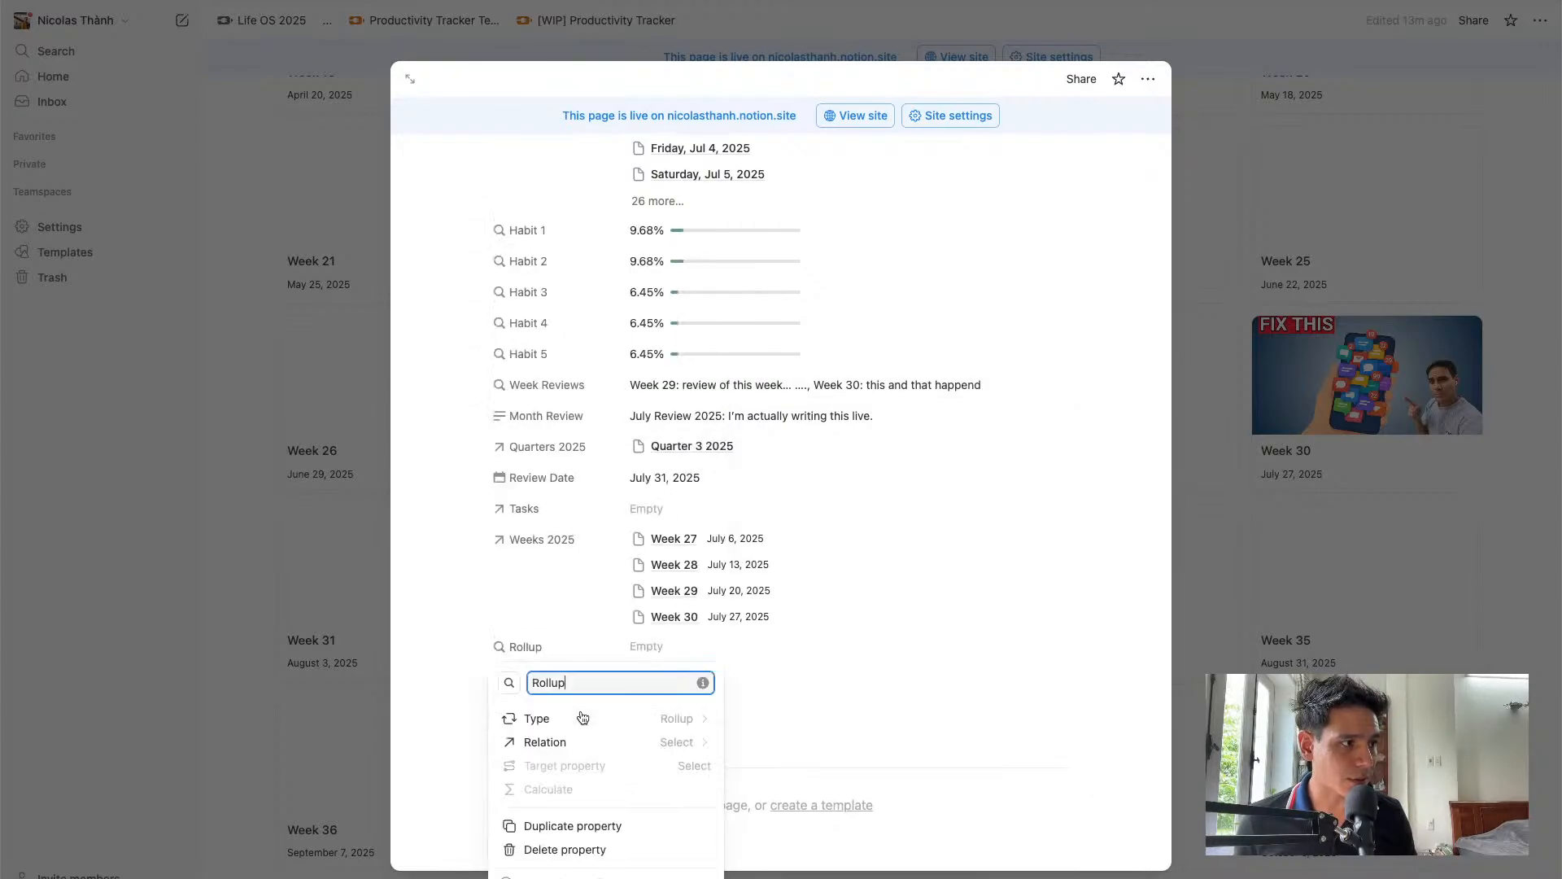
click(622, 742)
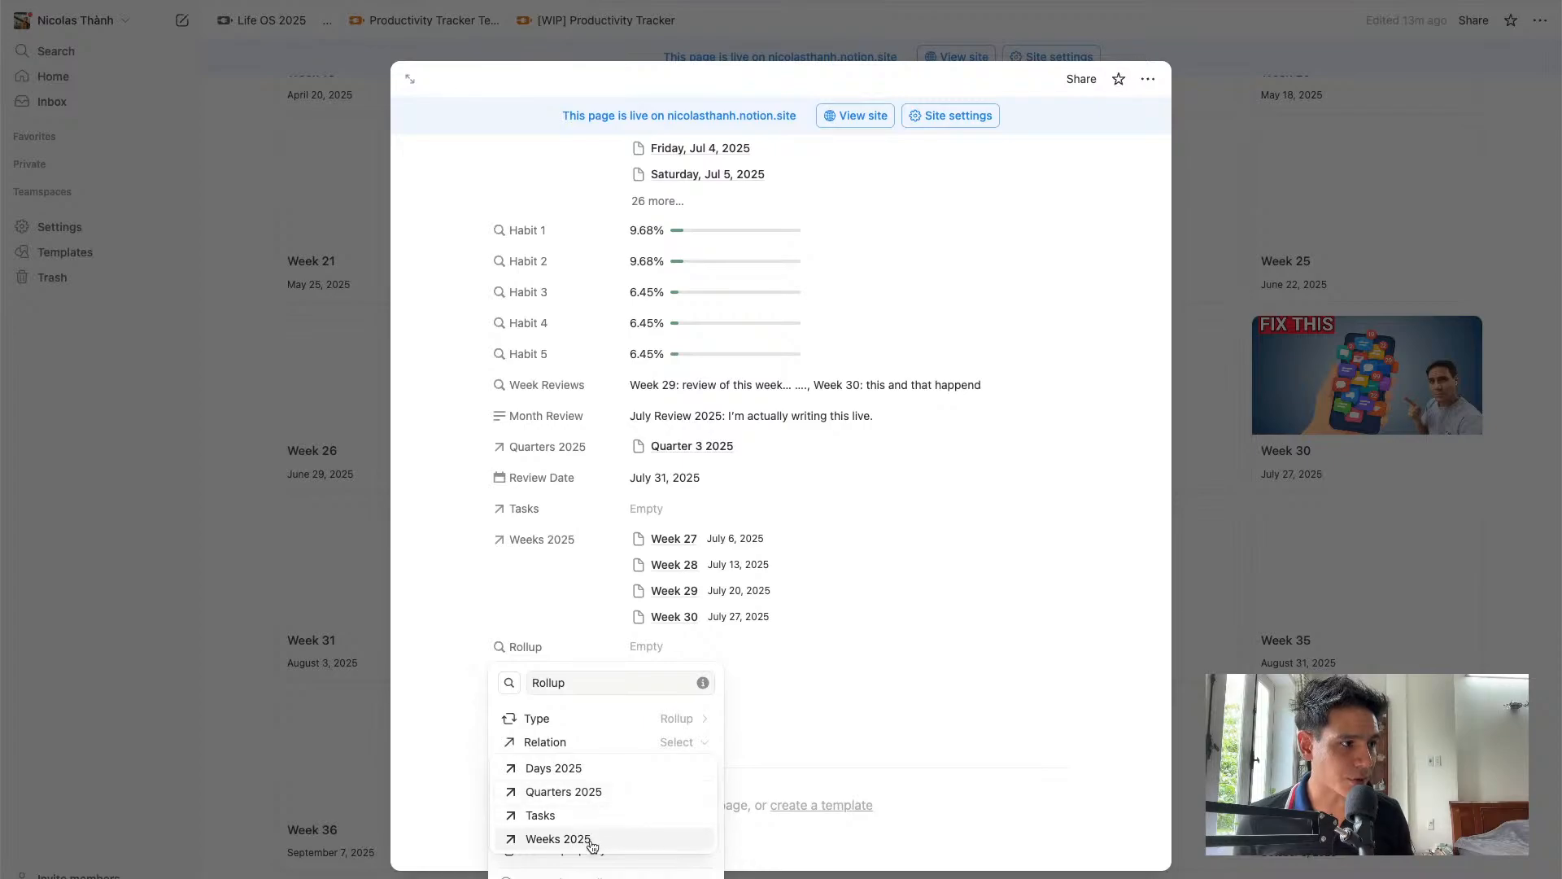
click(592, 773)
click(652, 765)
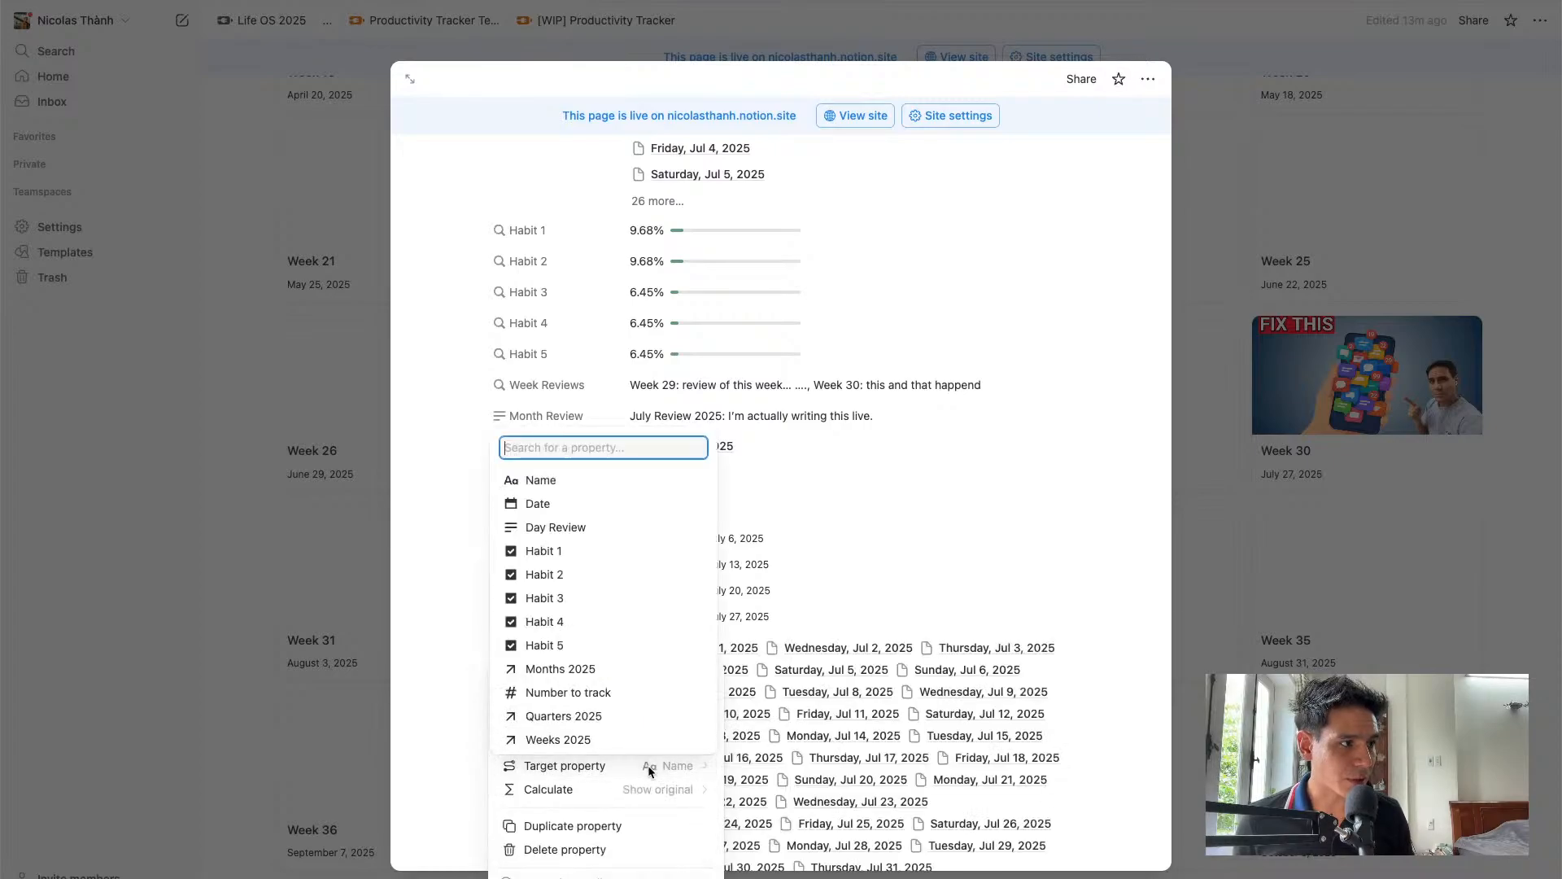
click(570, 698)
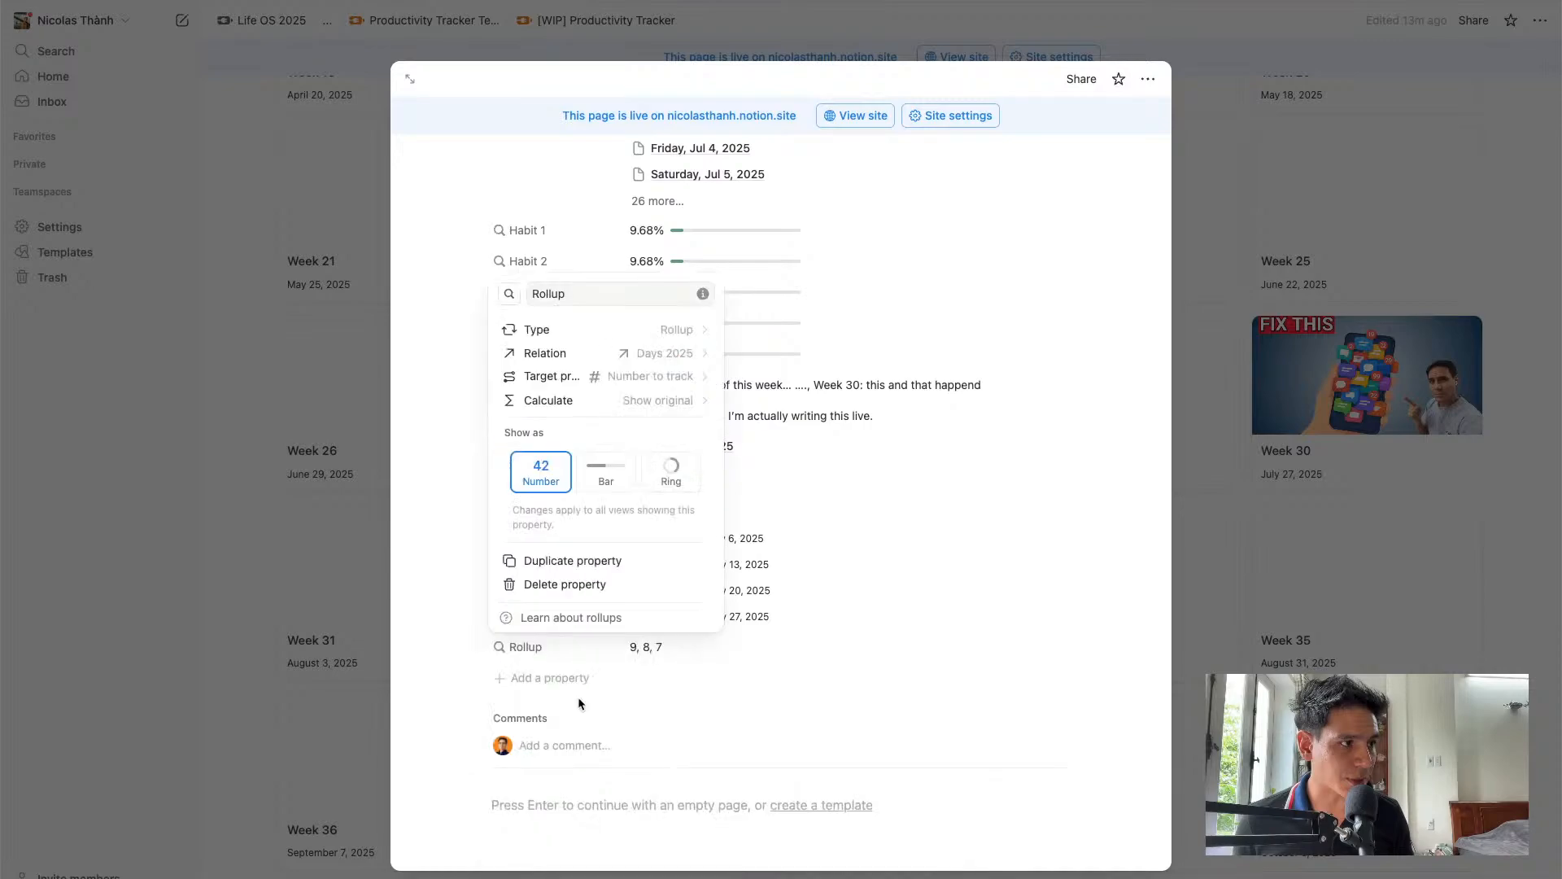
Name the new July 2025 rollup "Month Number Av." and set its calculation to Average
double_click(609, 296)
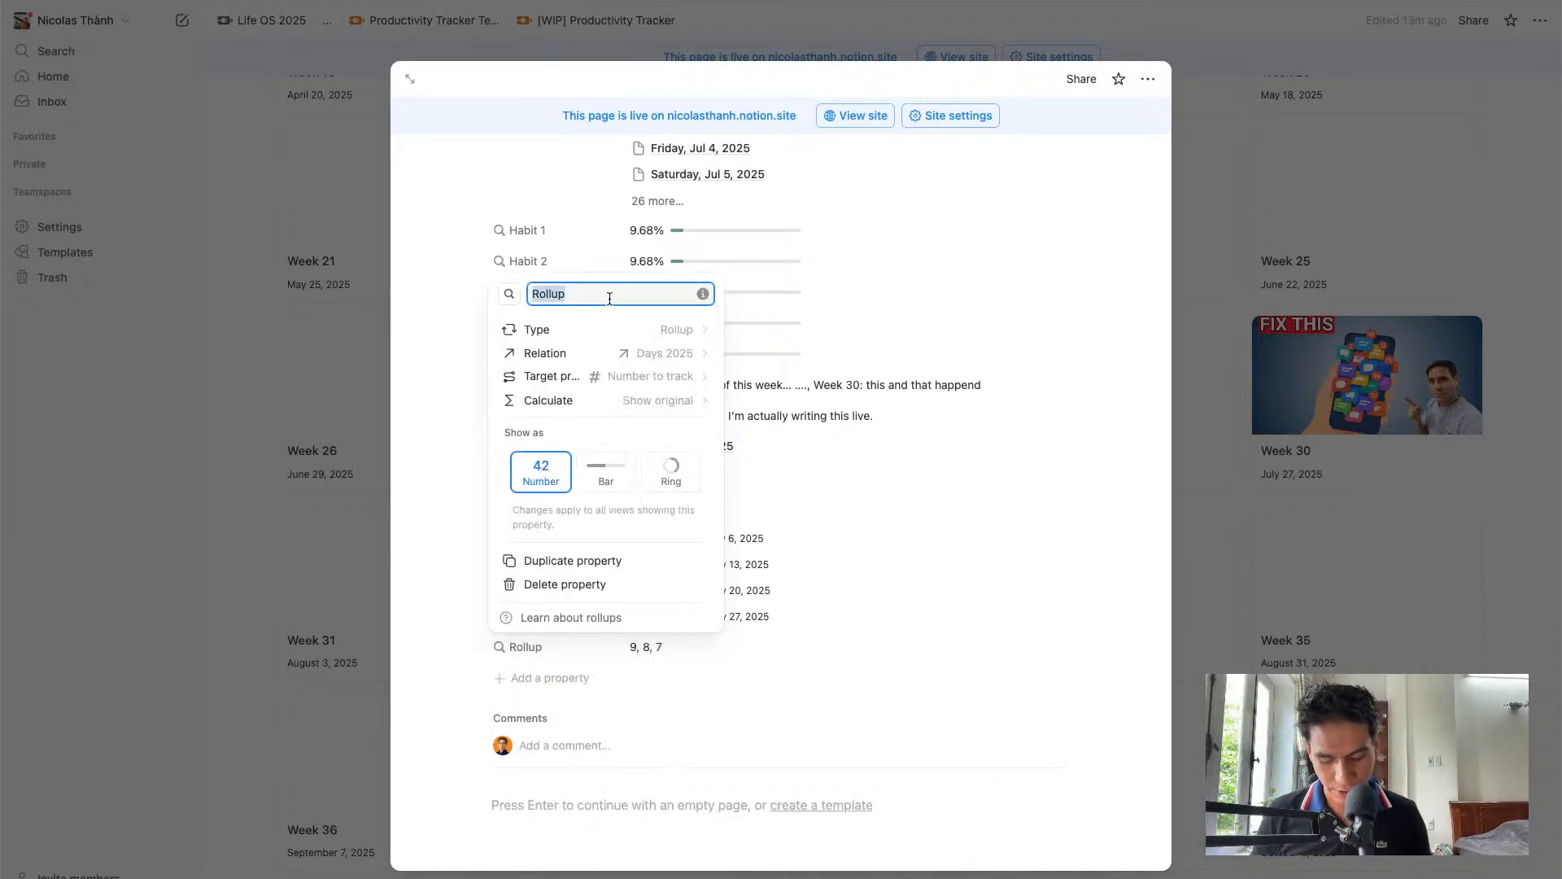
text(Month)
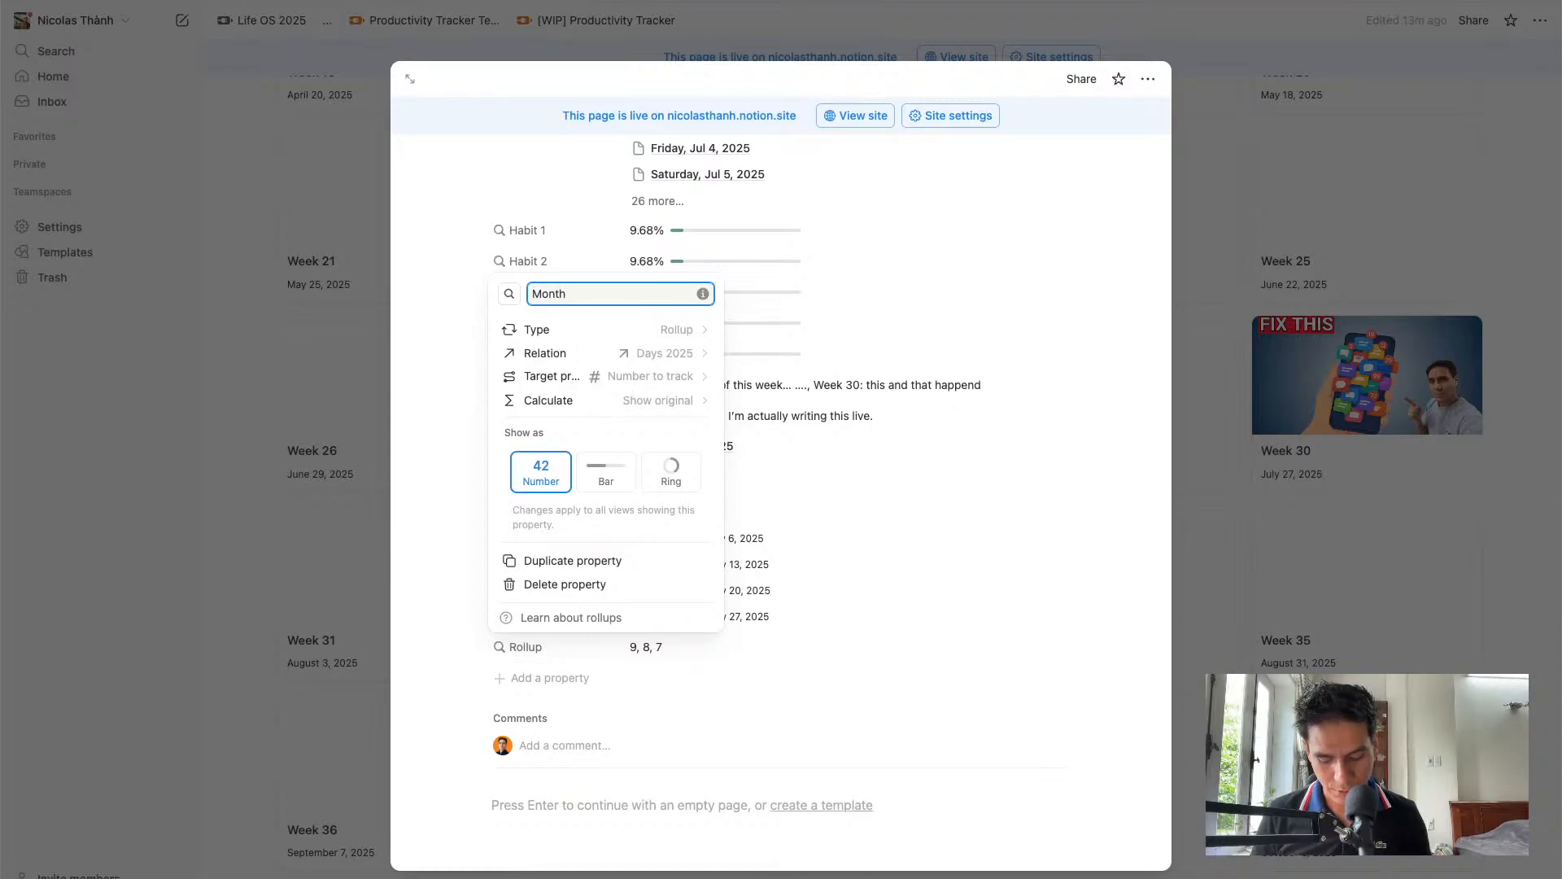
text( Number Av.)
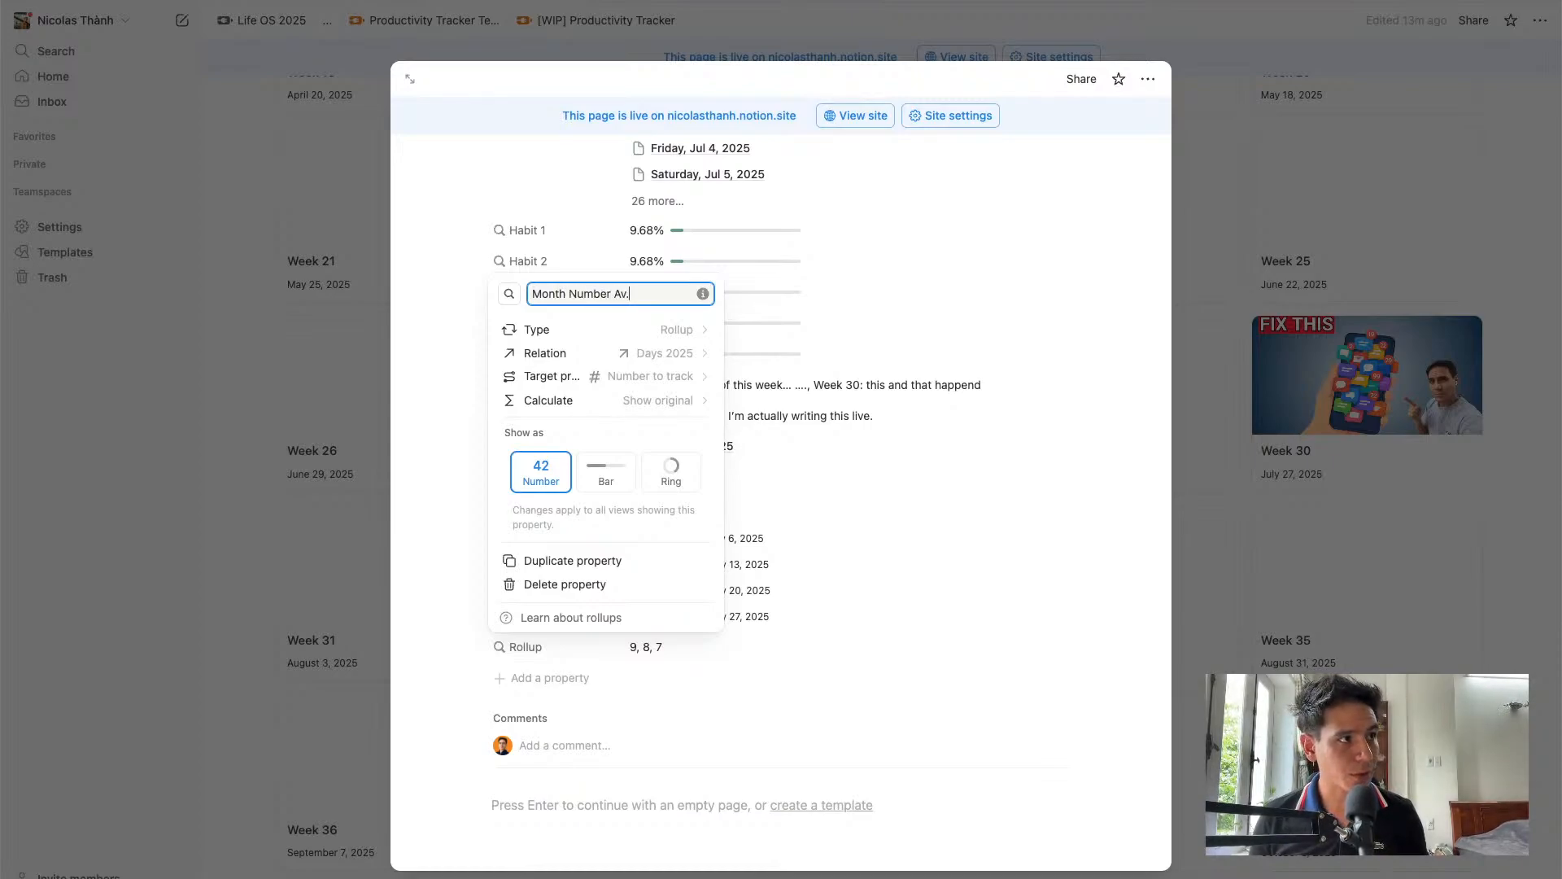
click(647, 402)
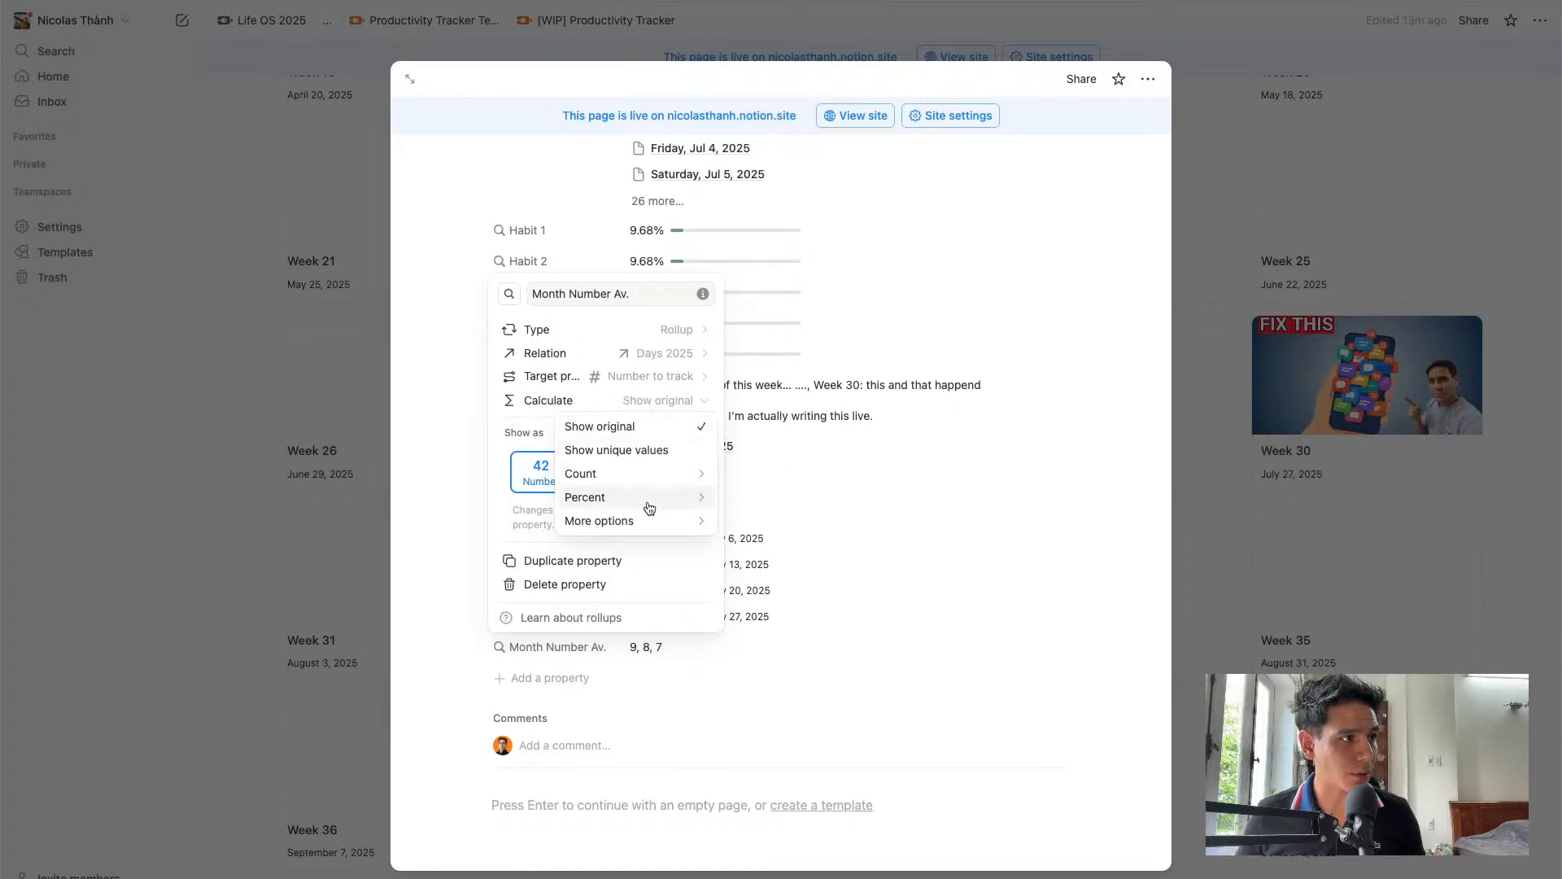
mouse_move(650, 523)
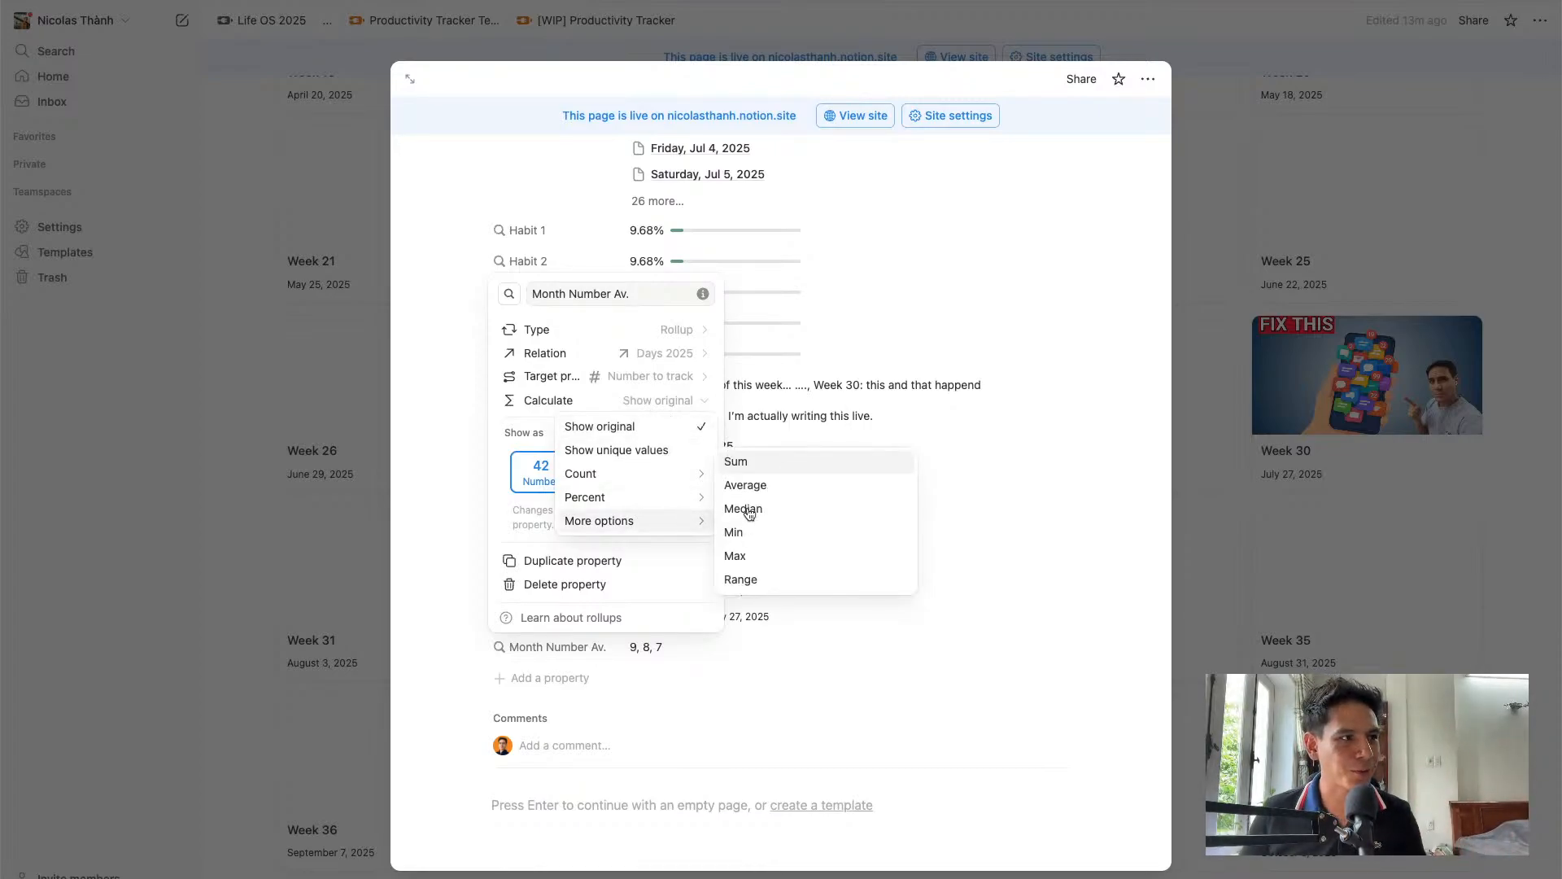
click(781, 485)
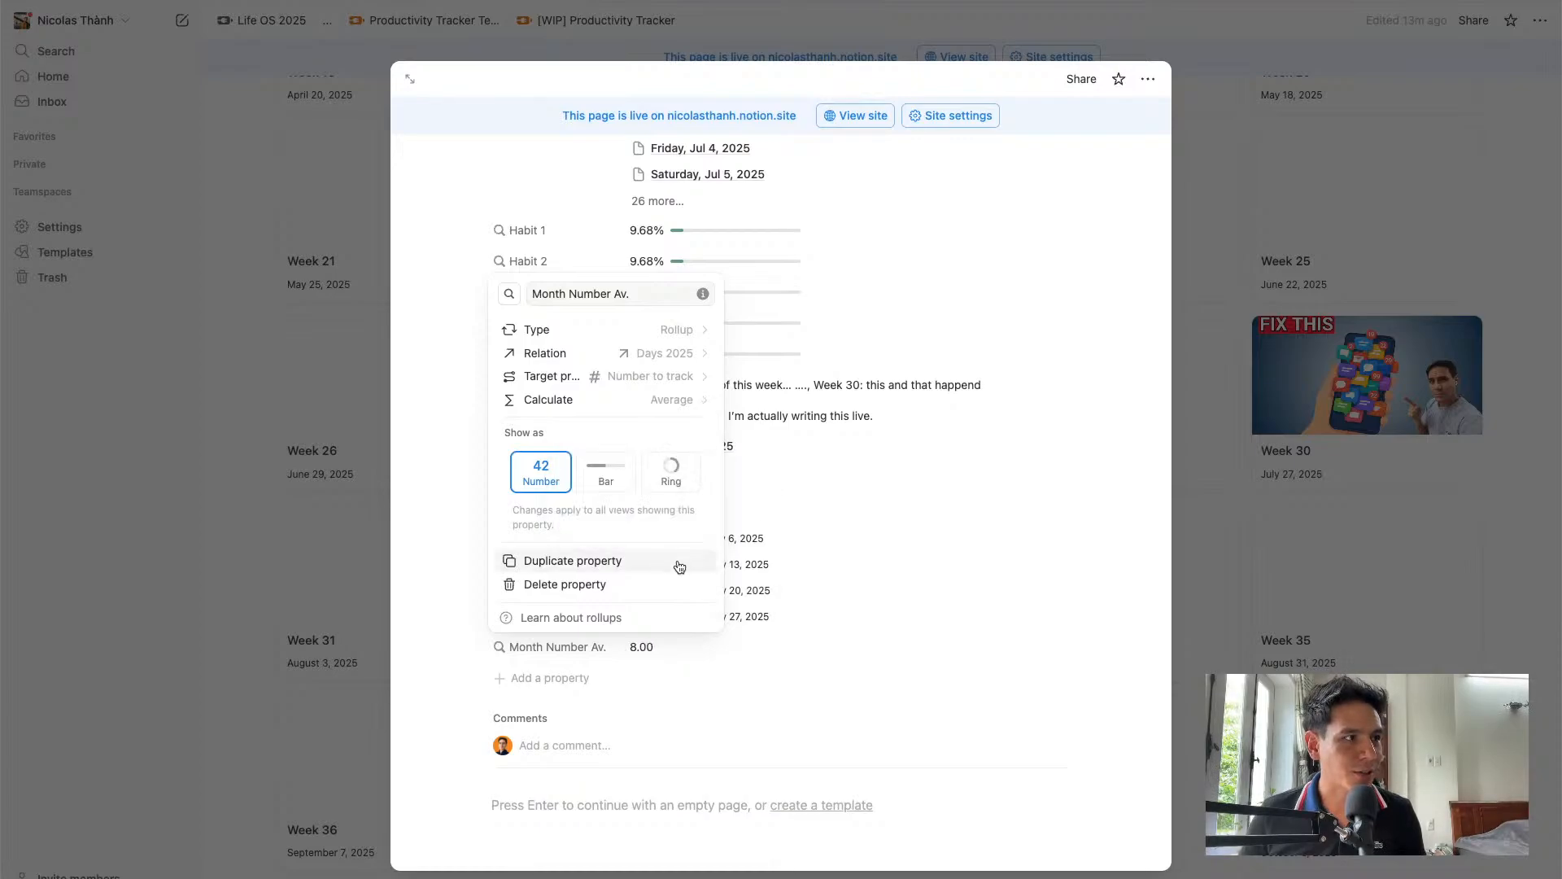
click(744, 703)
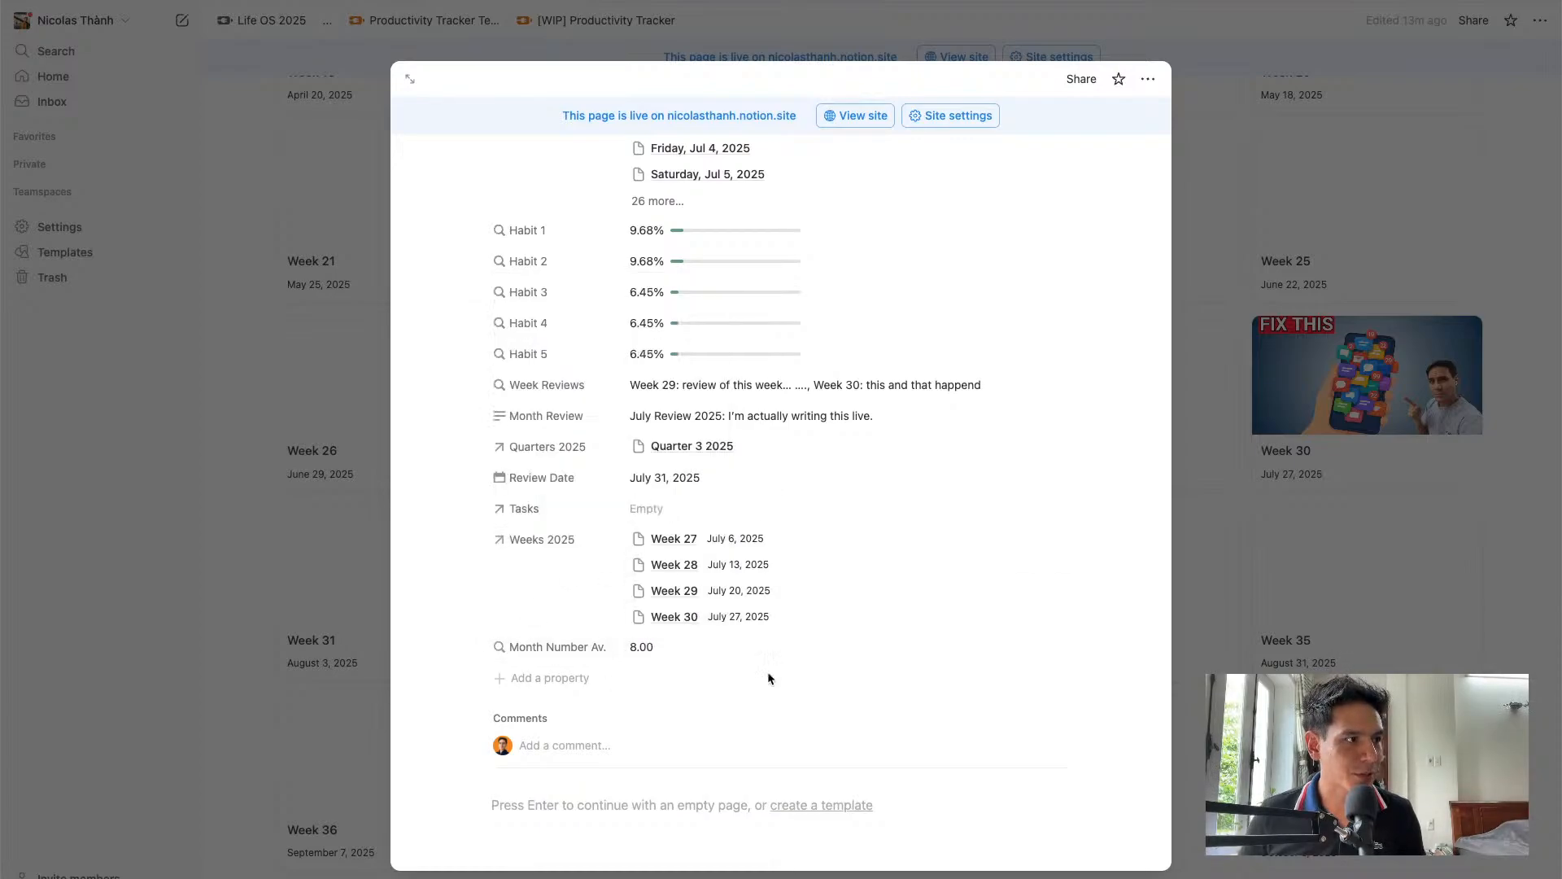
Through Week 27, set Number to track to 3 for Thursday, Jul 3, 2025, and check the monthly average on the July 2025 page
click(688, 549)
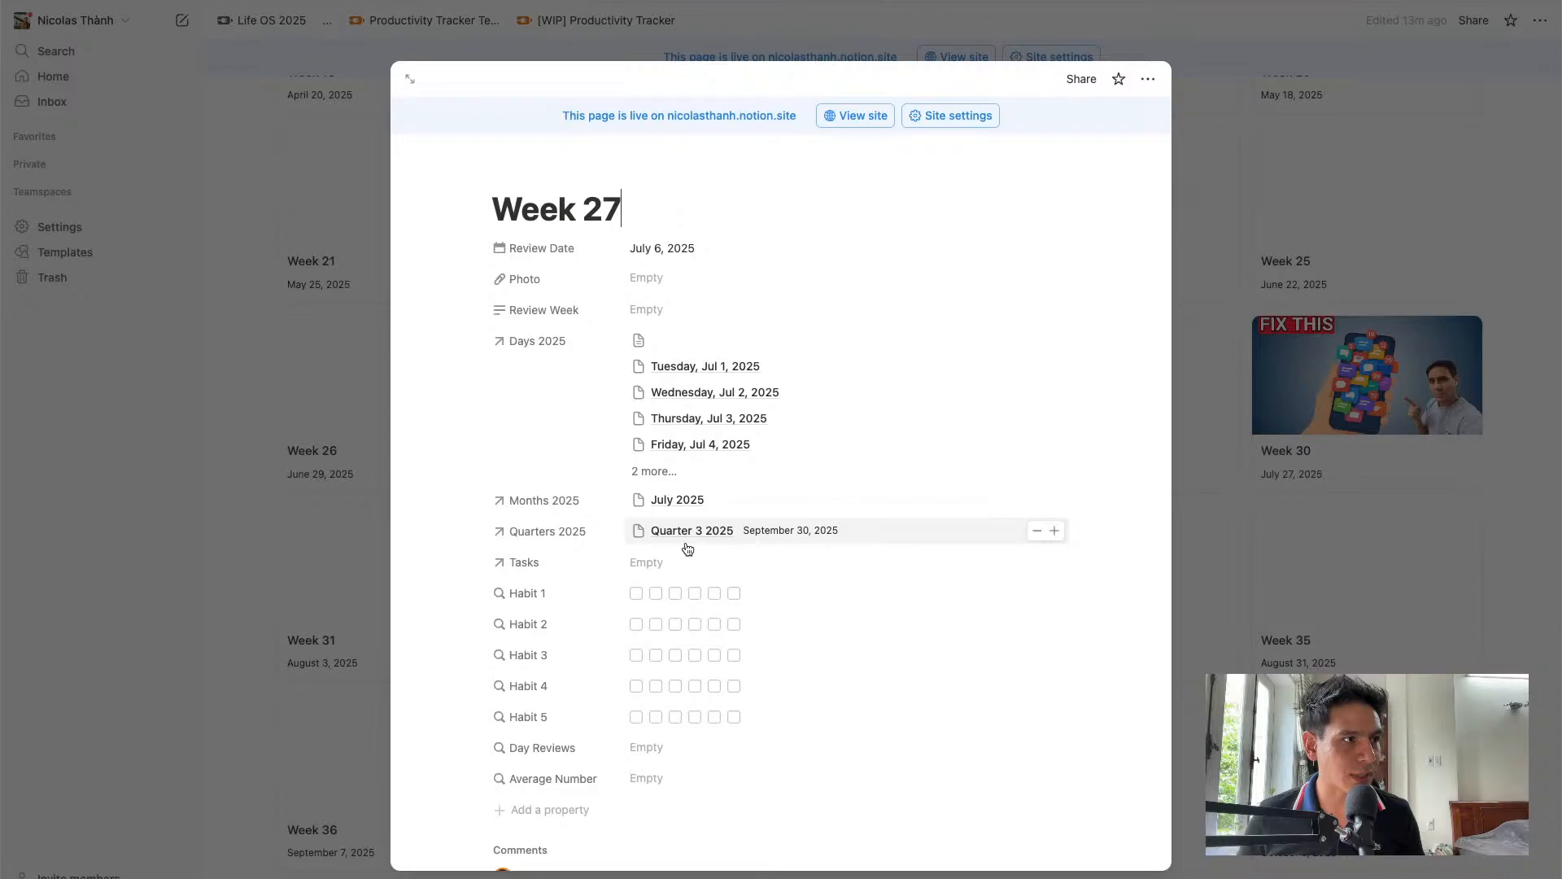
click(651, 777)
key(Escape)
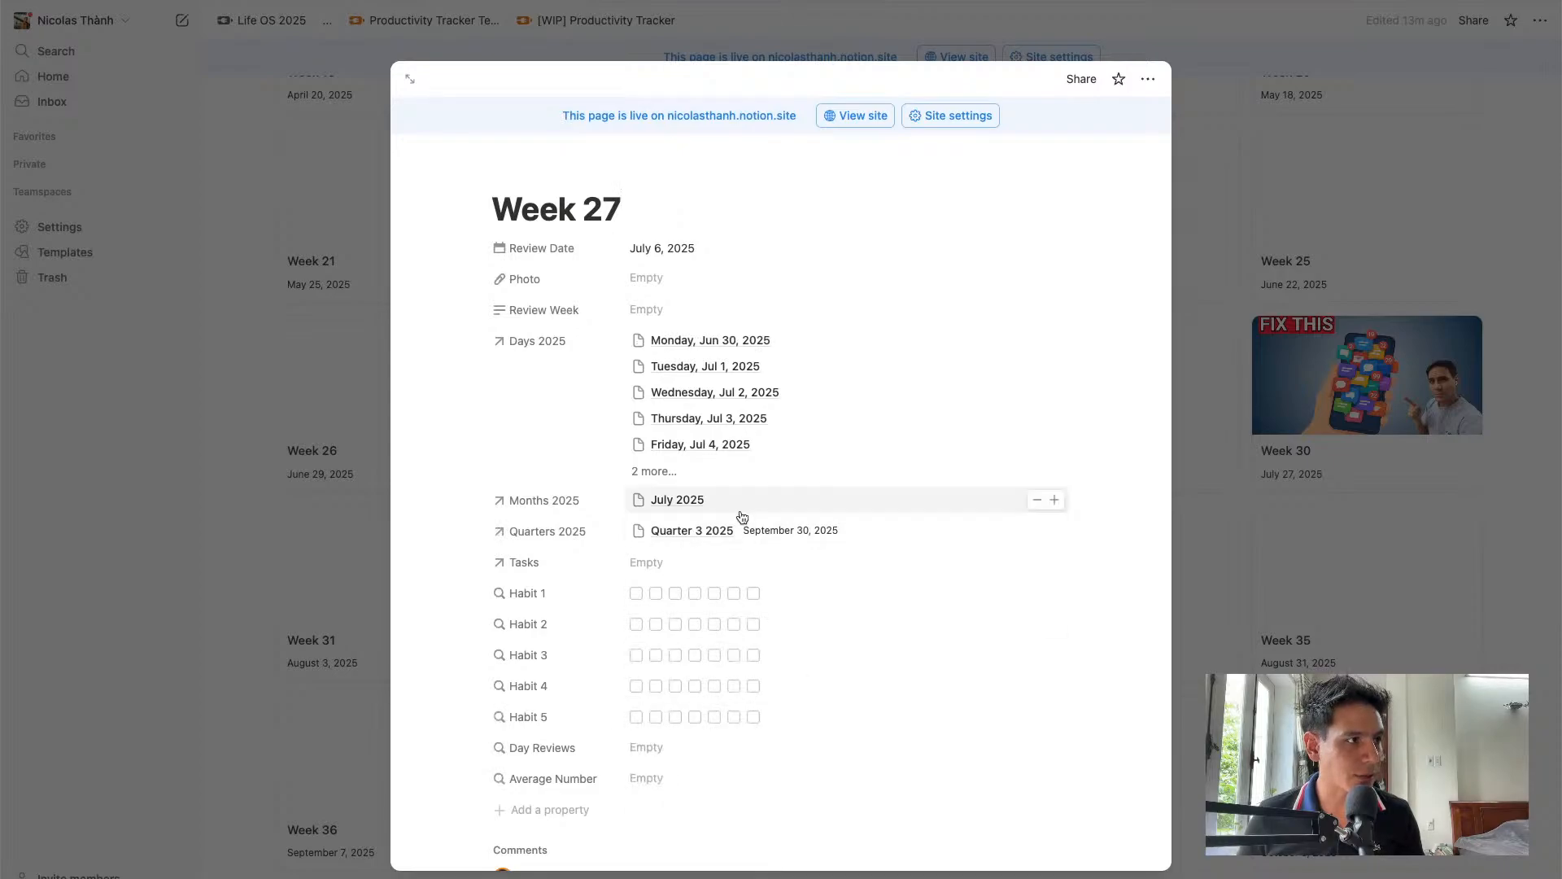
click(693, 419)
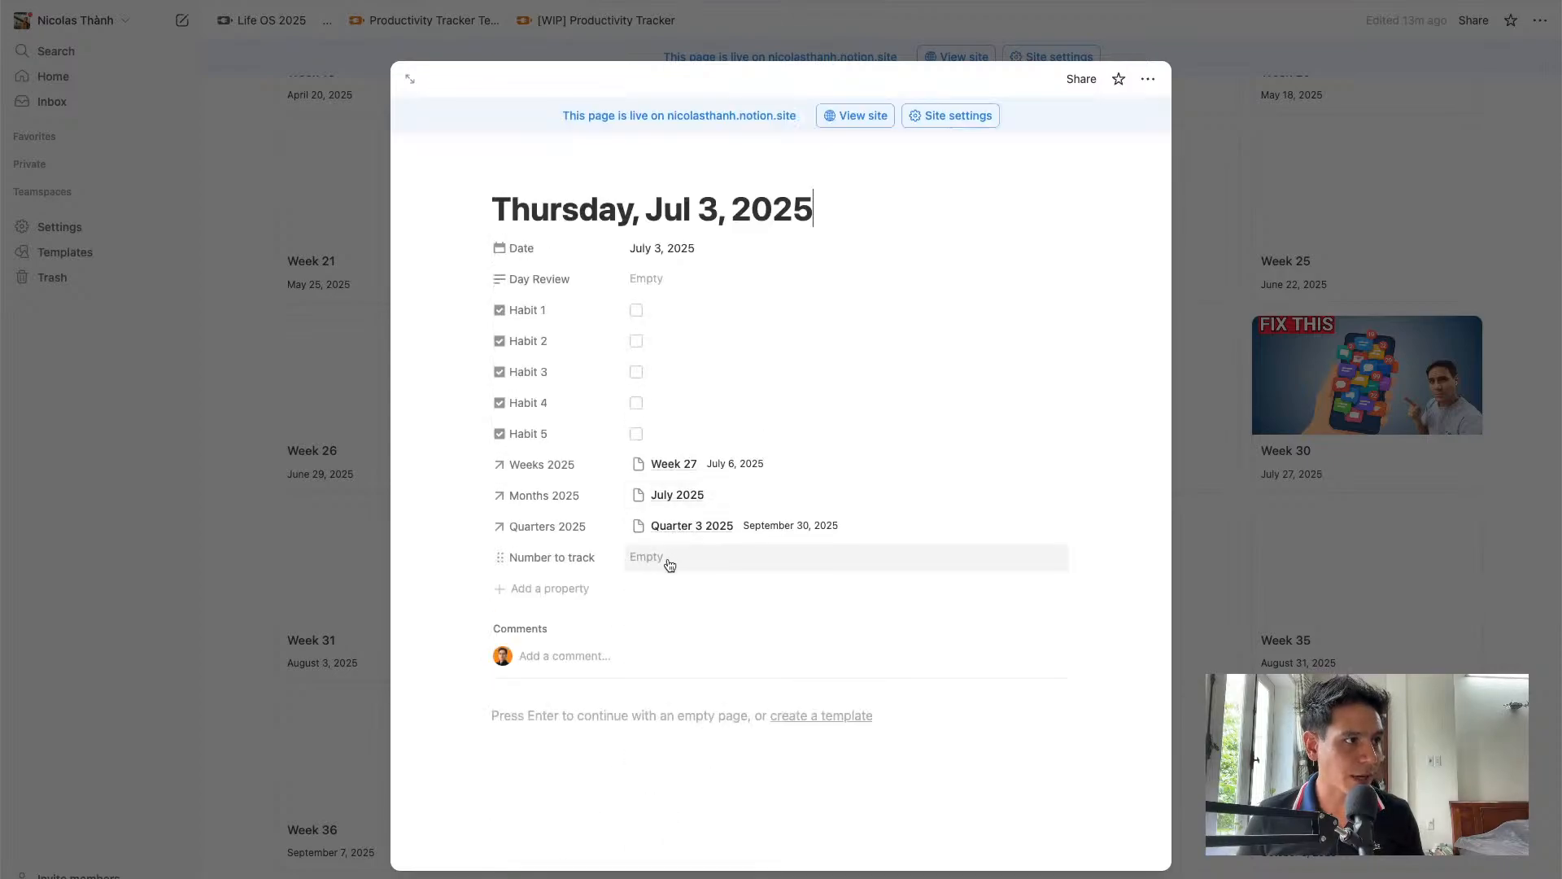
click(667, 560)
text(3)
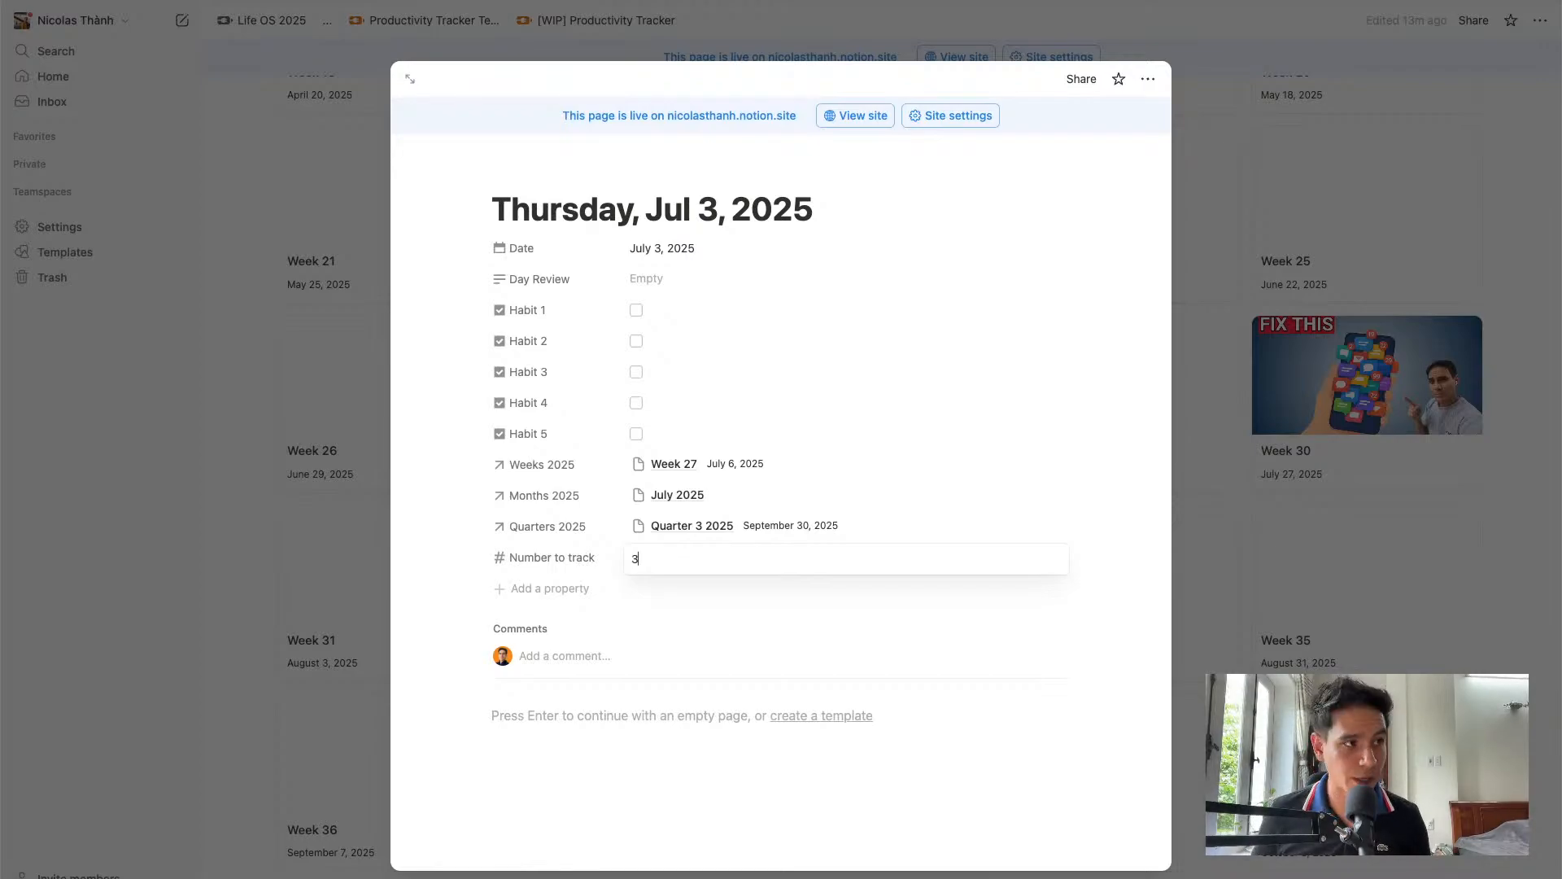
key(Return)
click(678, 496)
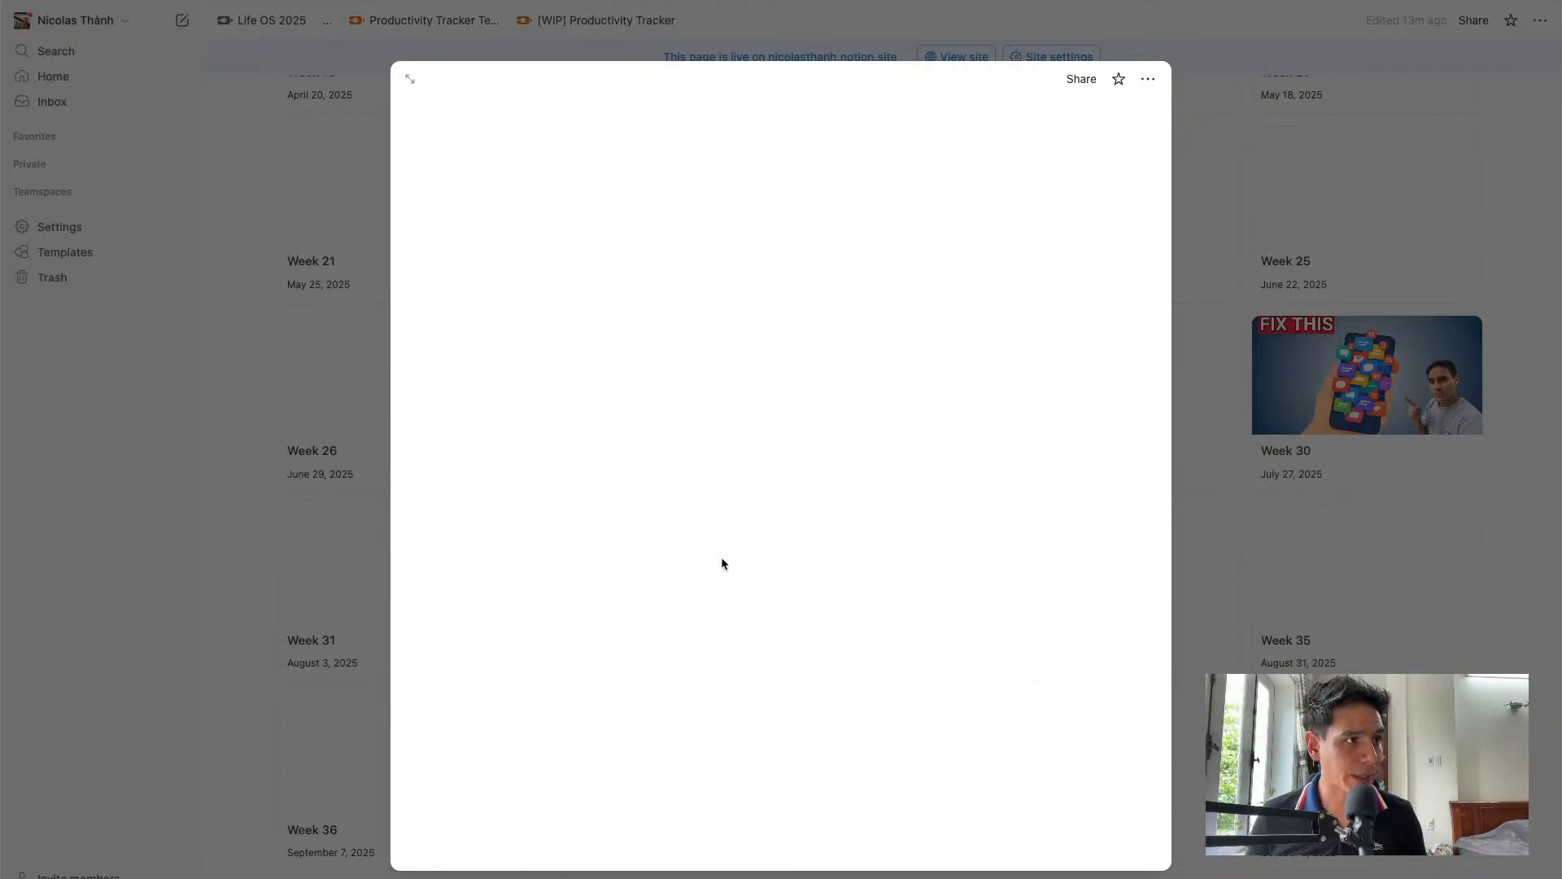
scroll(777, 656, down, 2)
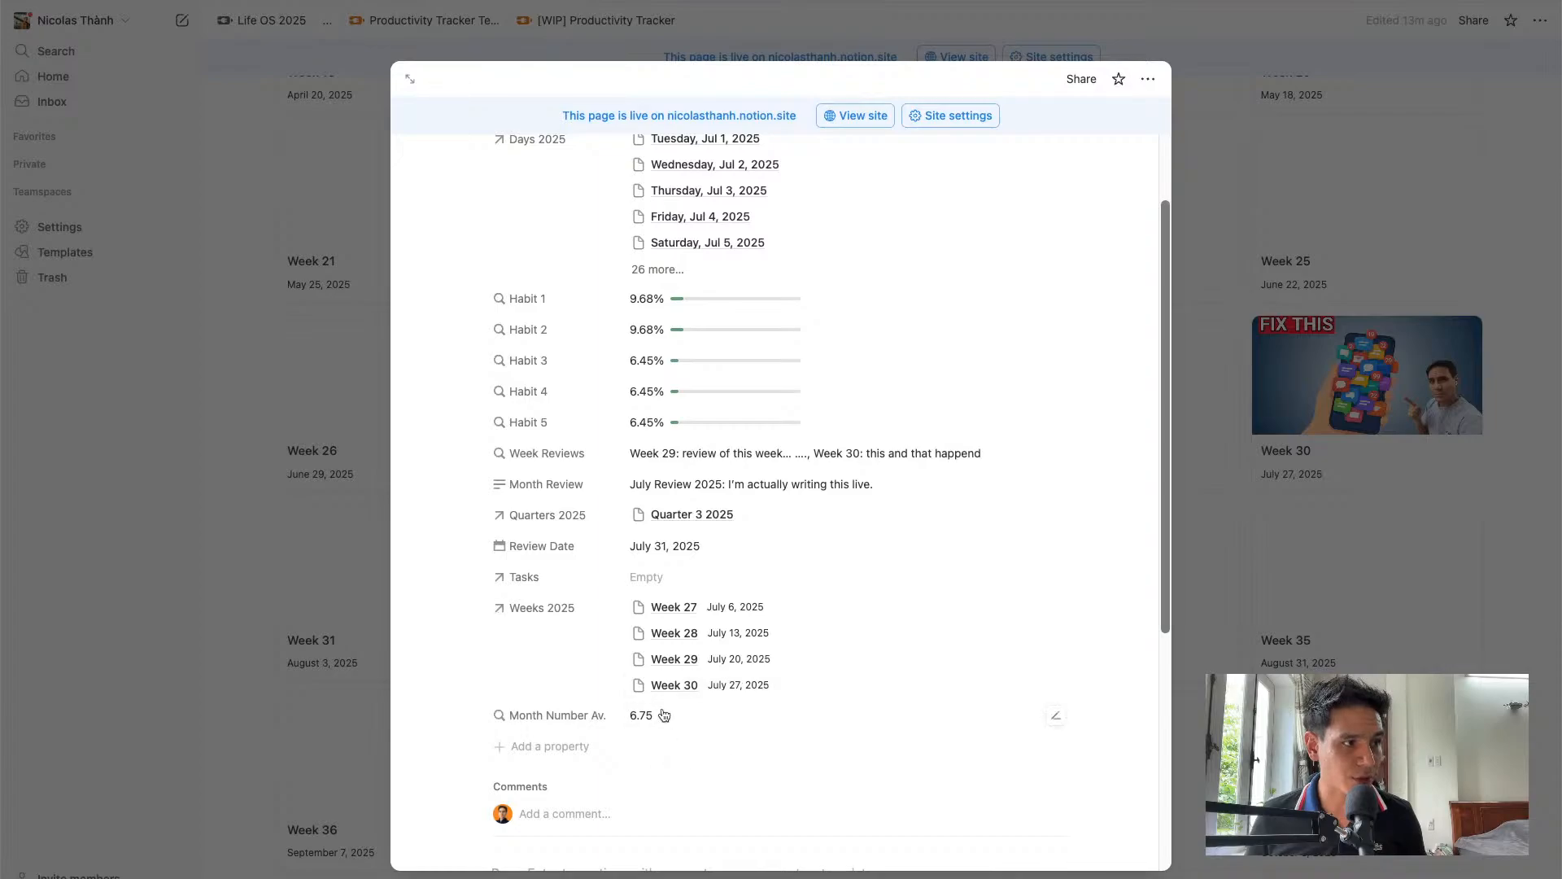
scroll(702, 734, up, 1)
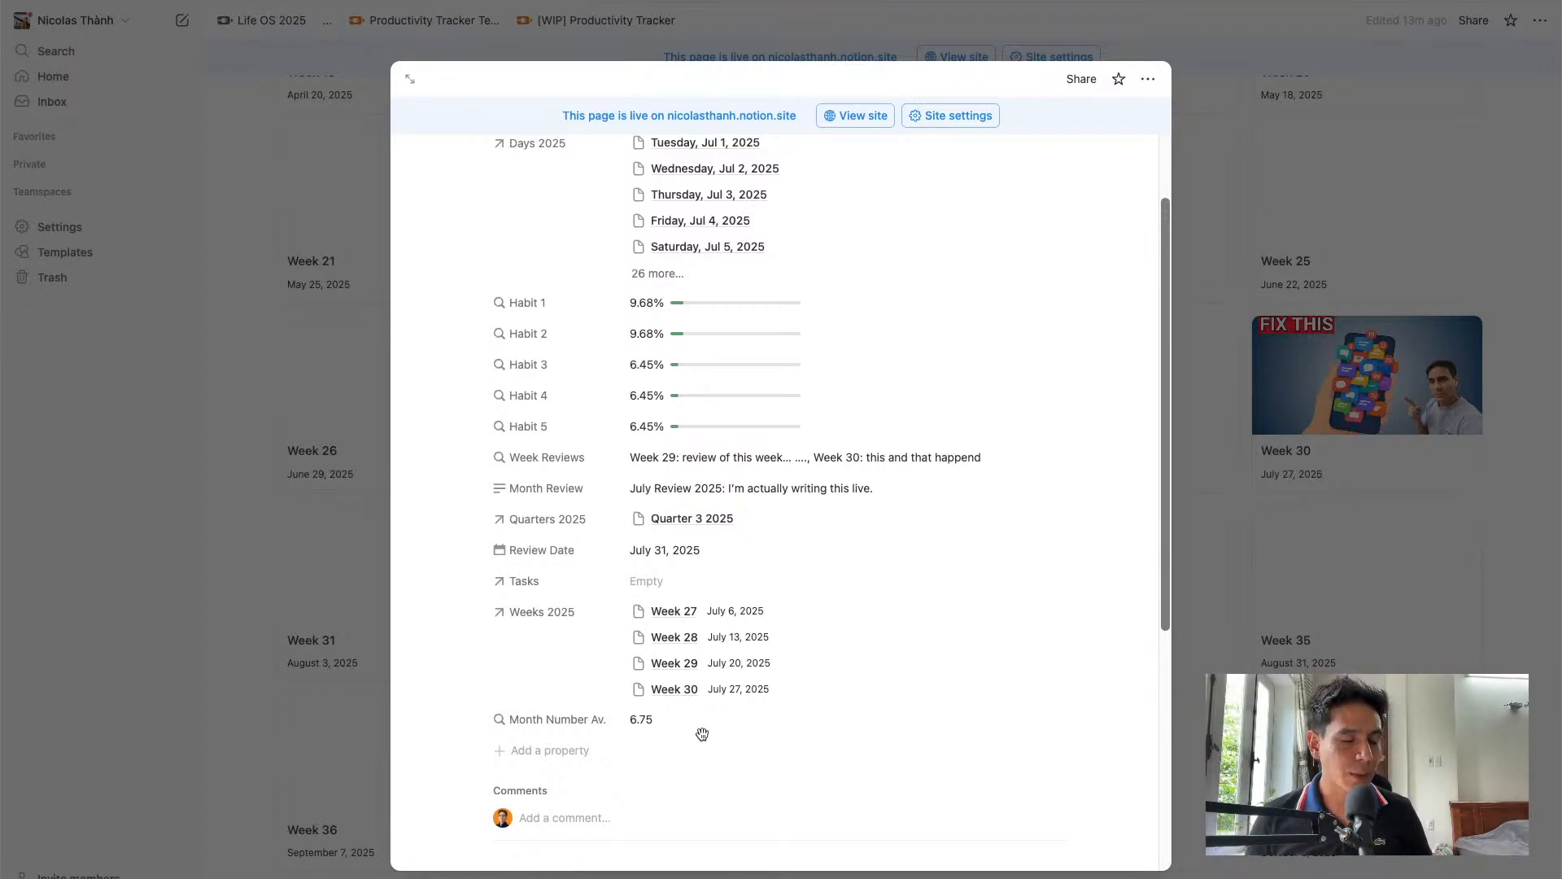
key(ctrl+Up)
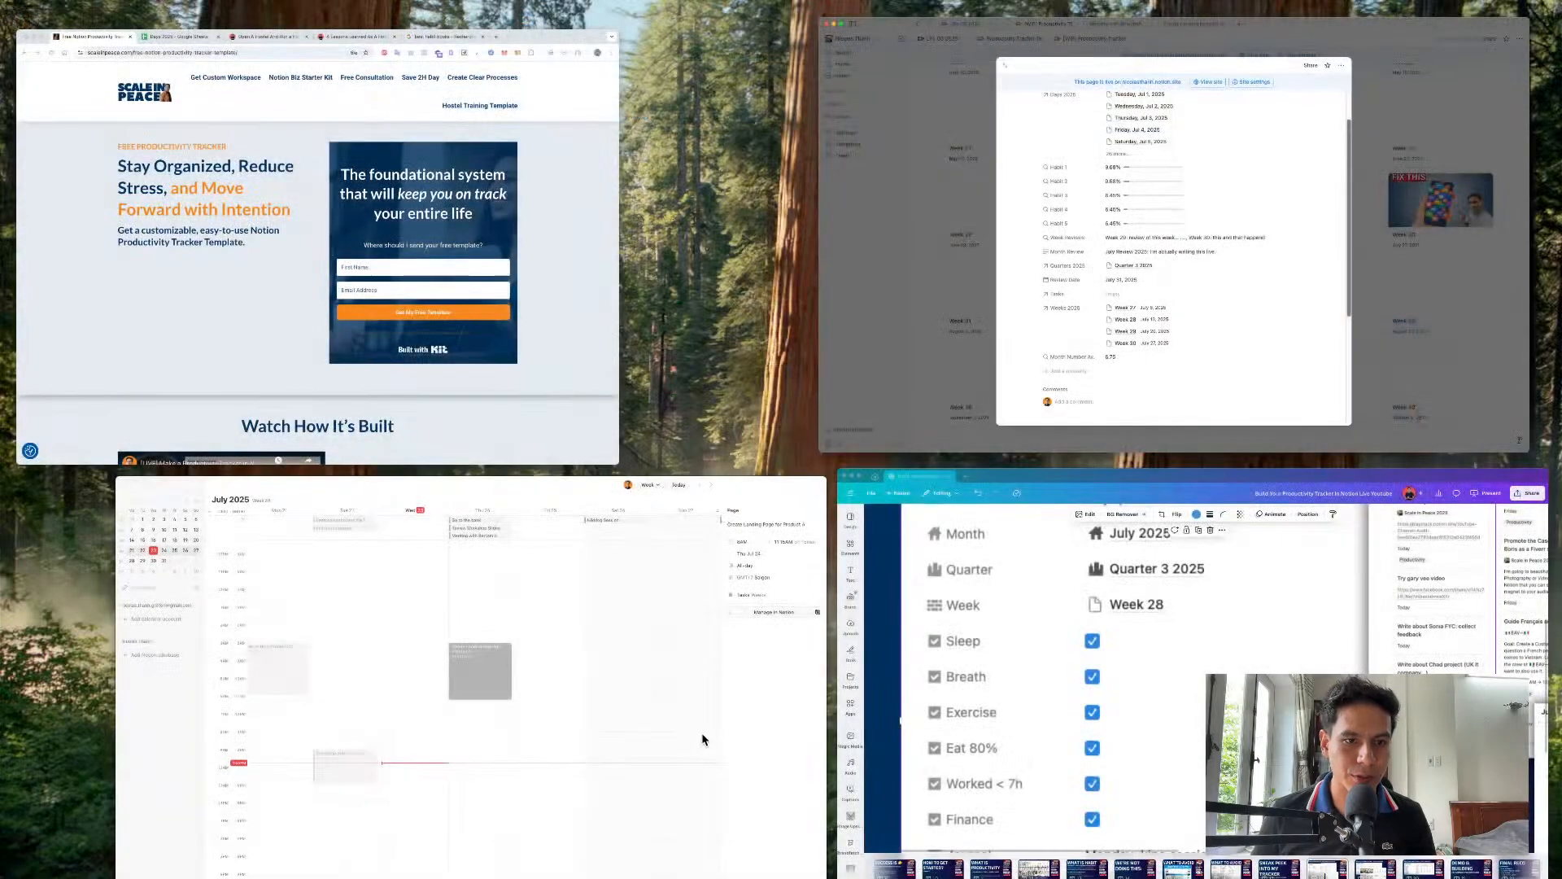
key(ctrl+Up)
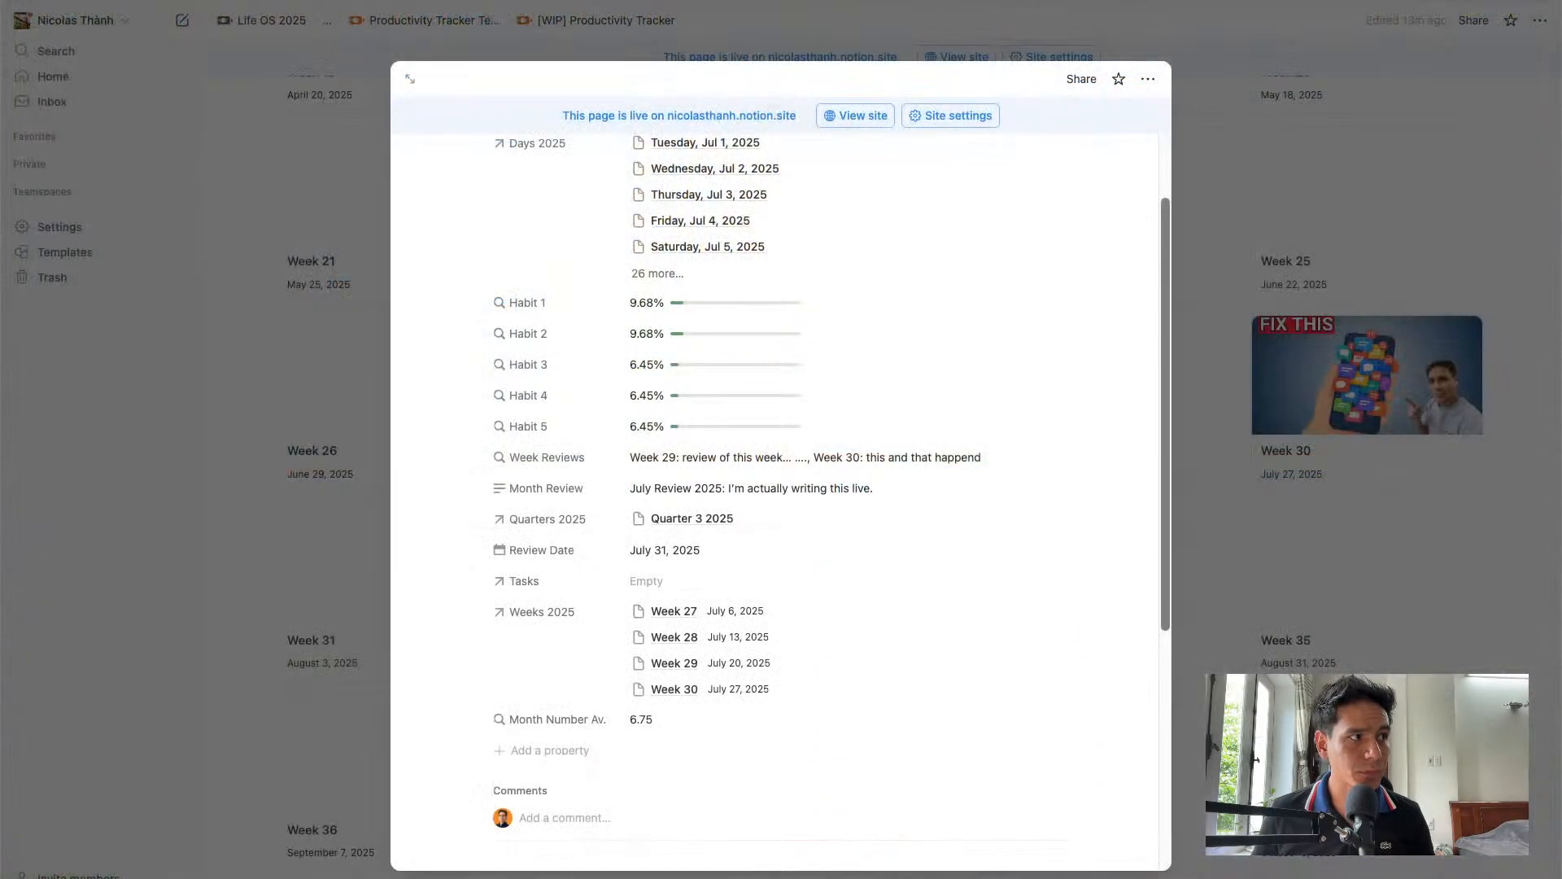
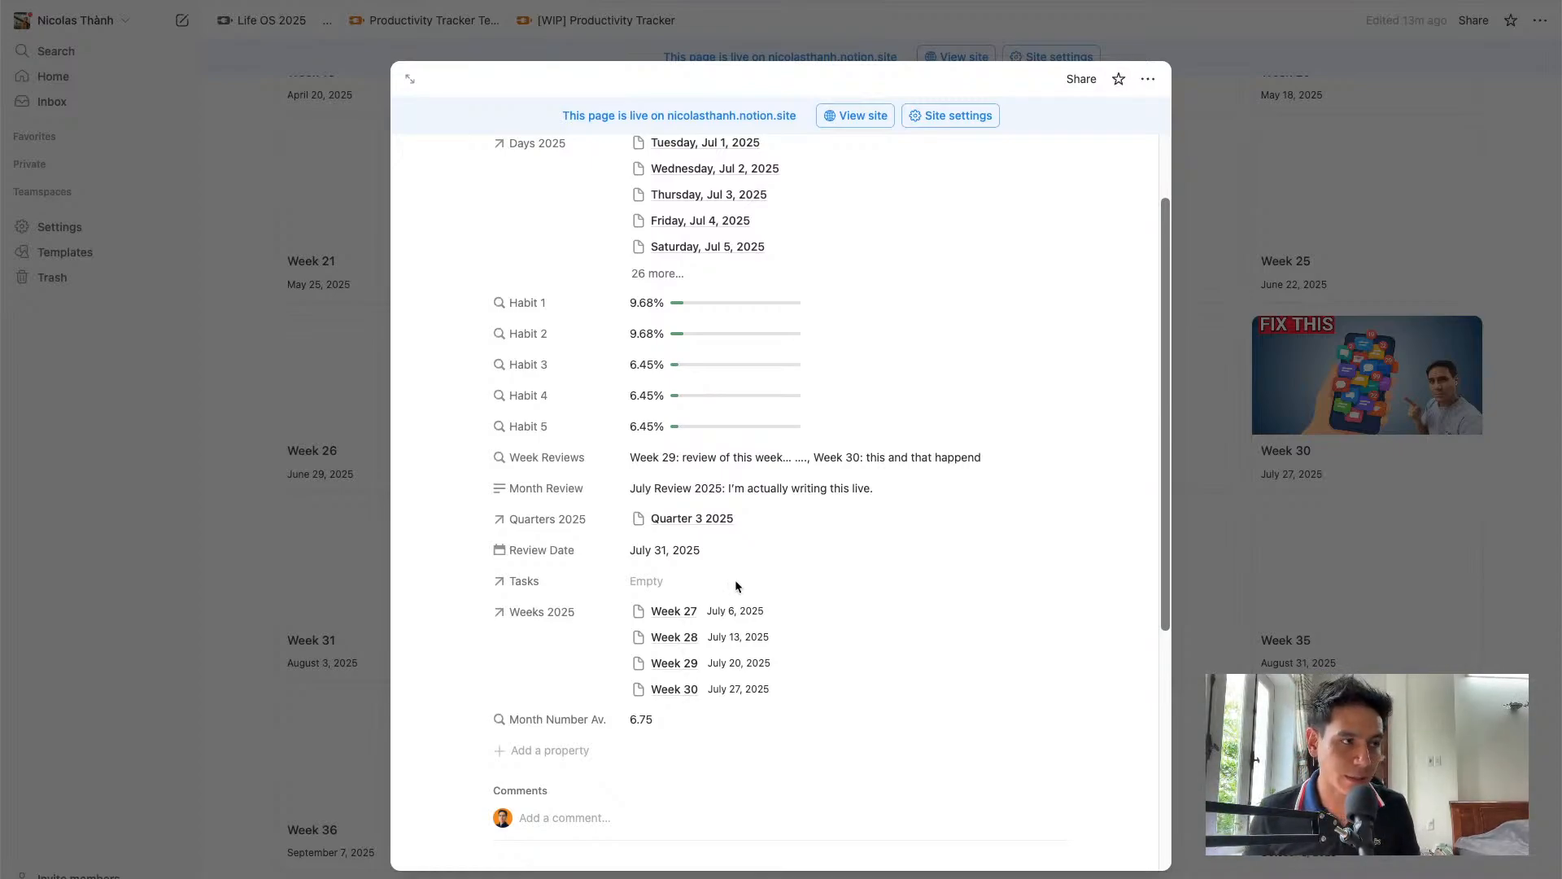
scroll(734, 579, up, 3)
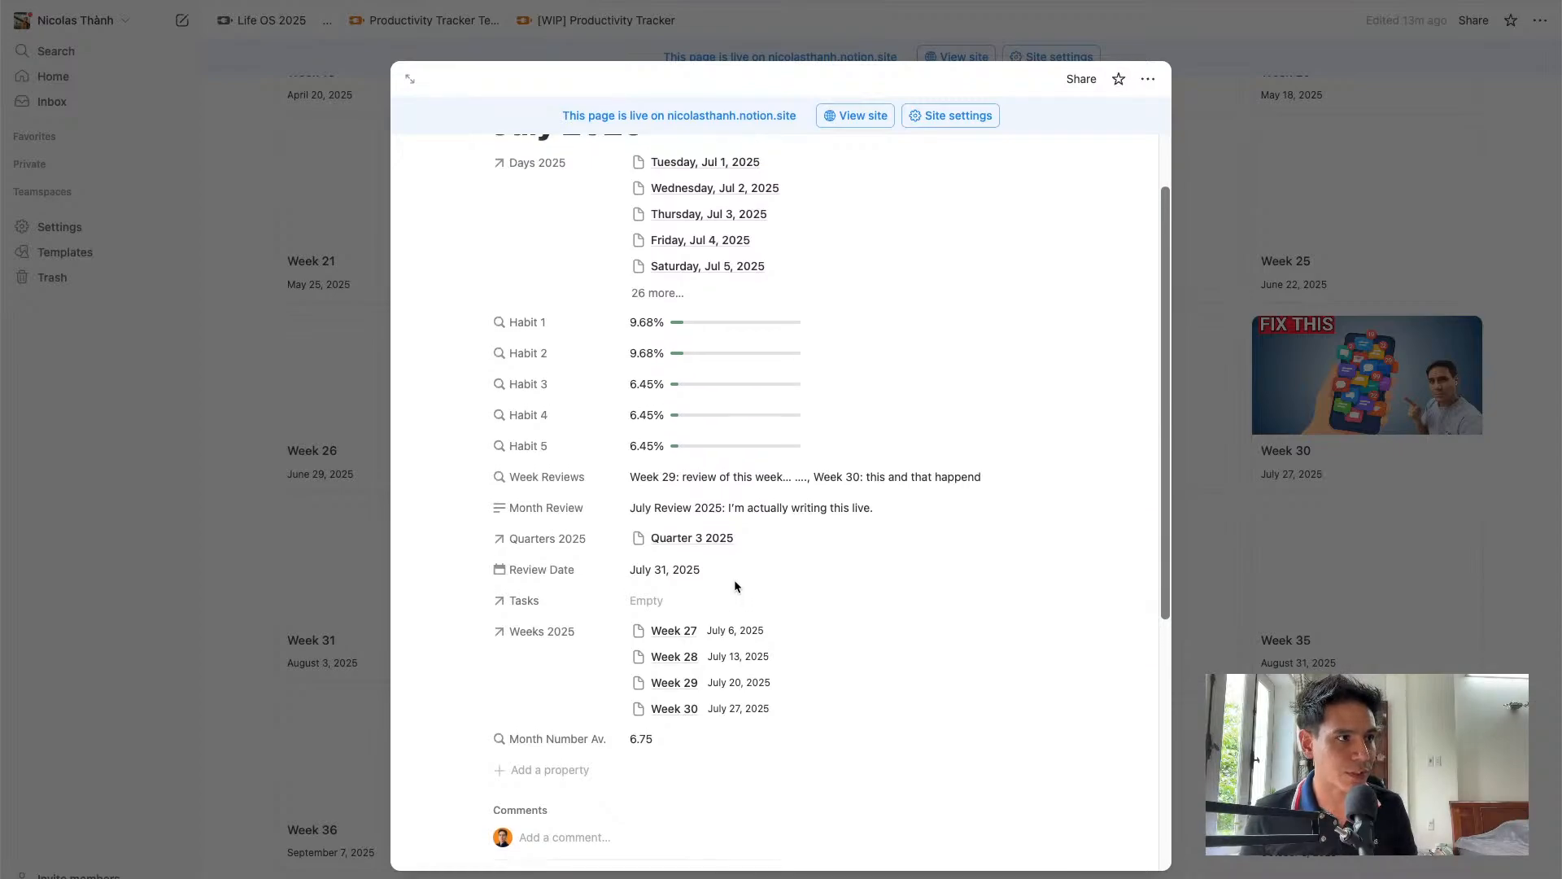
Delete the Month Number Av. property from the July 2025 page
scroll(734, 579, down, 3)
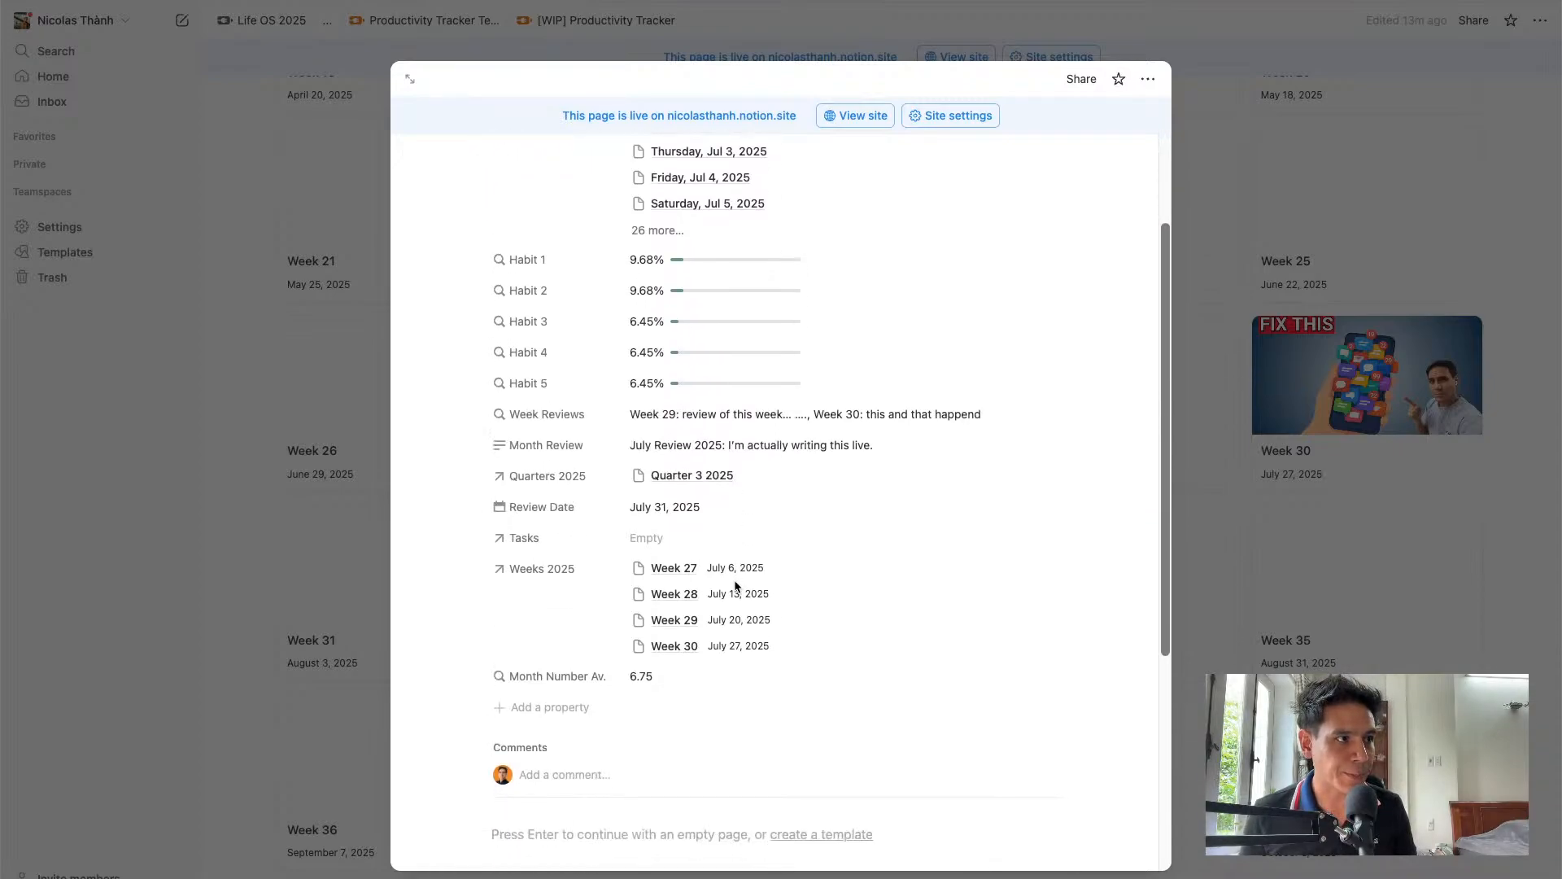
click(562, 680)
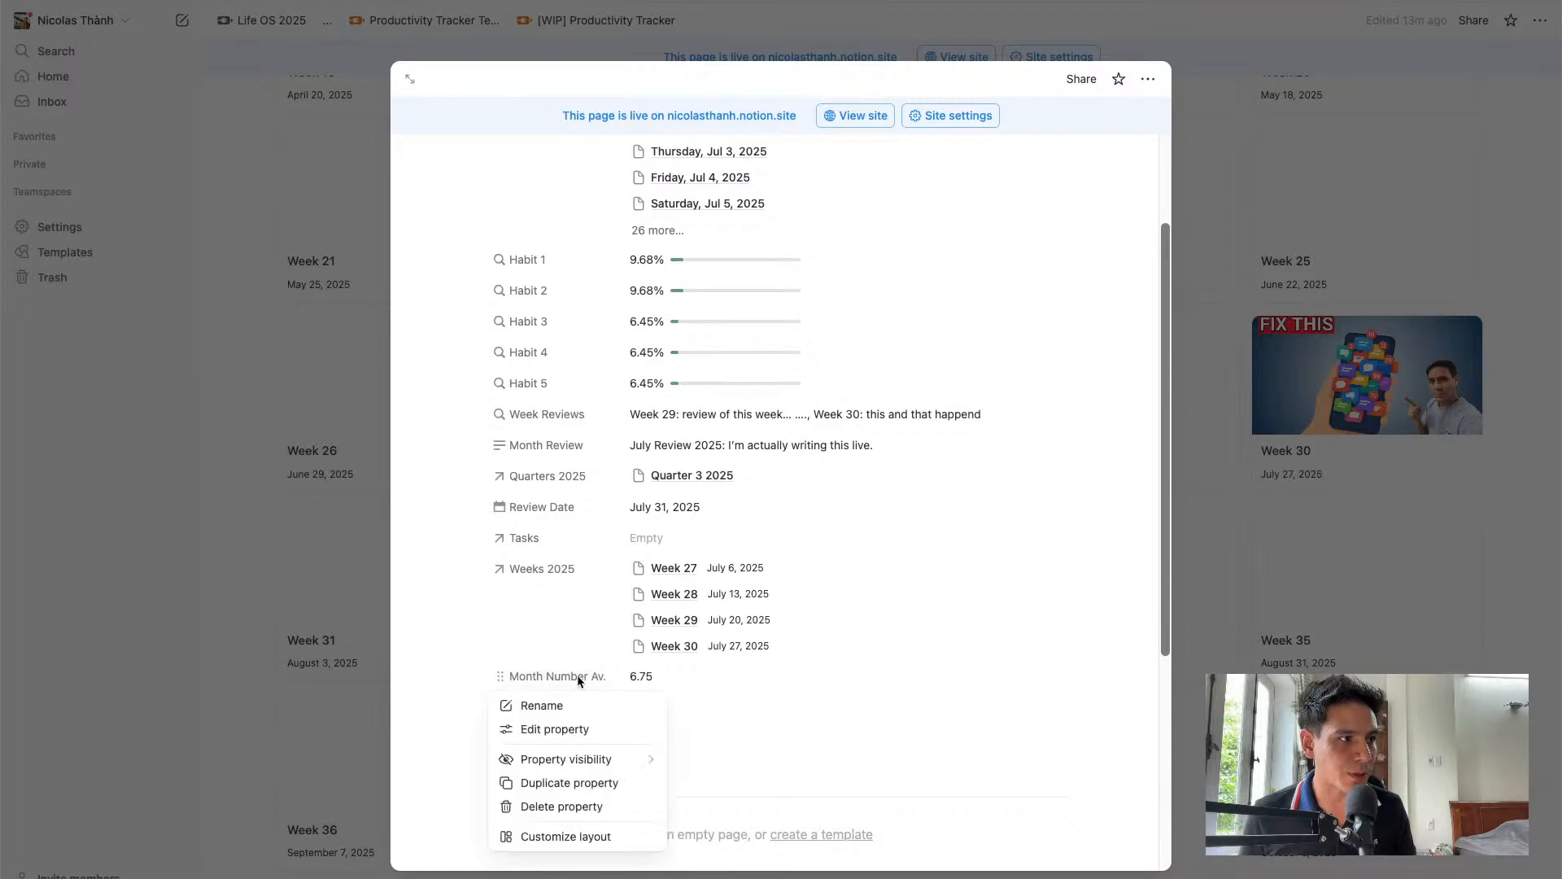
click(584, 807)
click(717, 481)
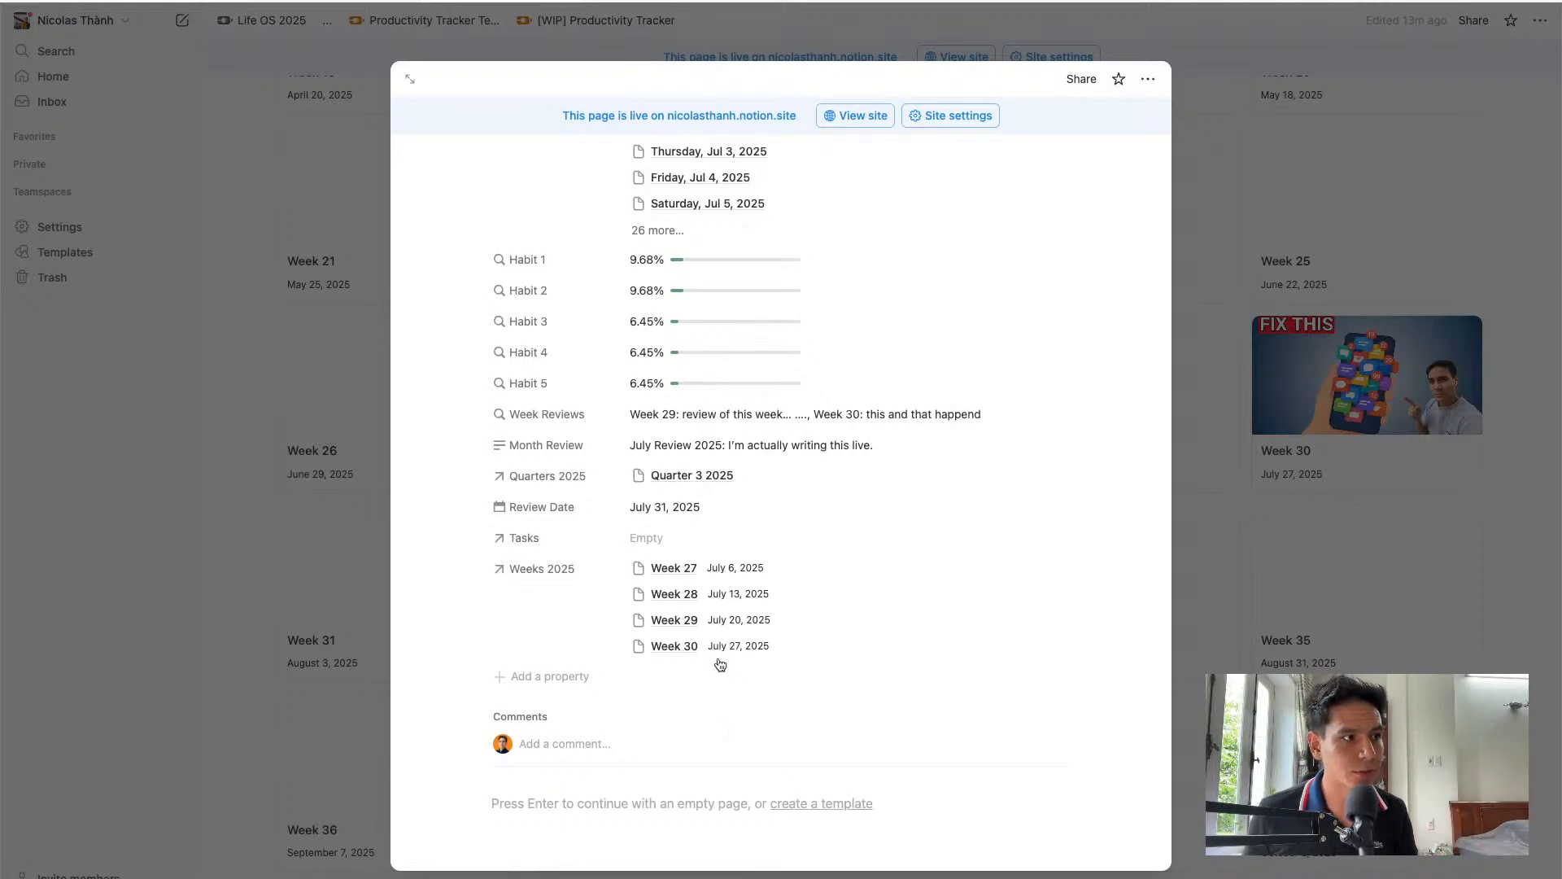
Open Week 27 from July 2025 and delete its Average Number property
click(676, 568)
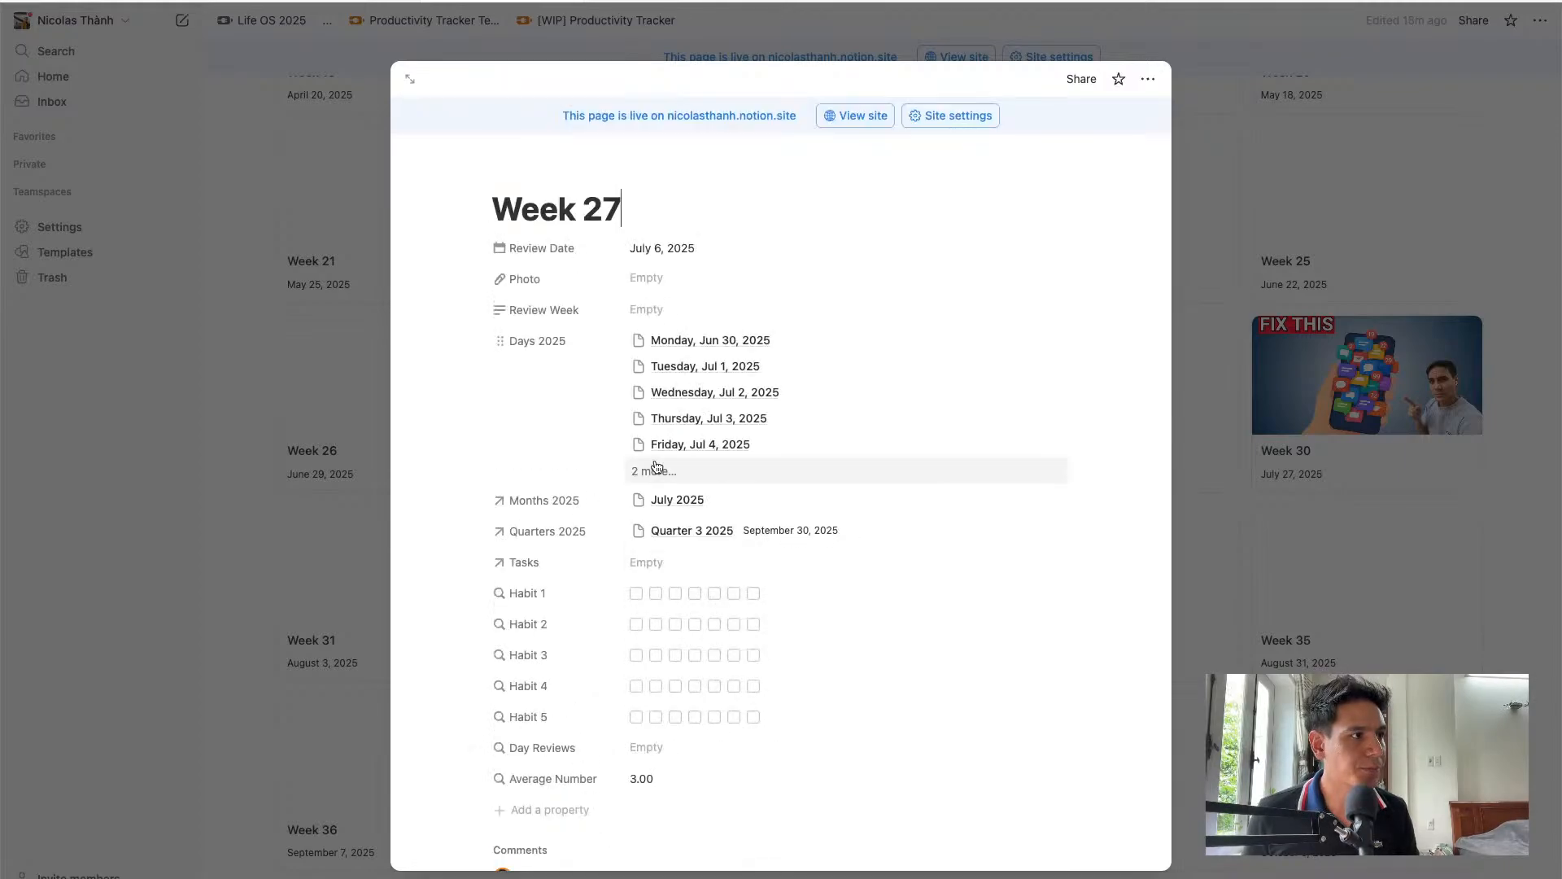
click(553, 779)
click(604, 721)
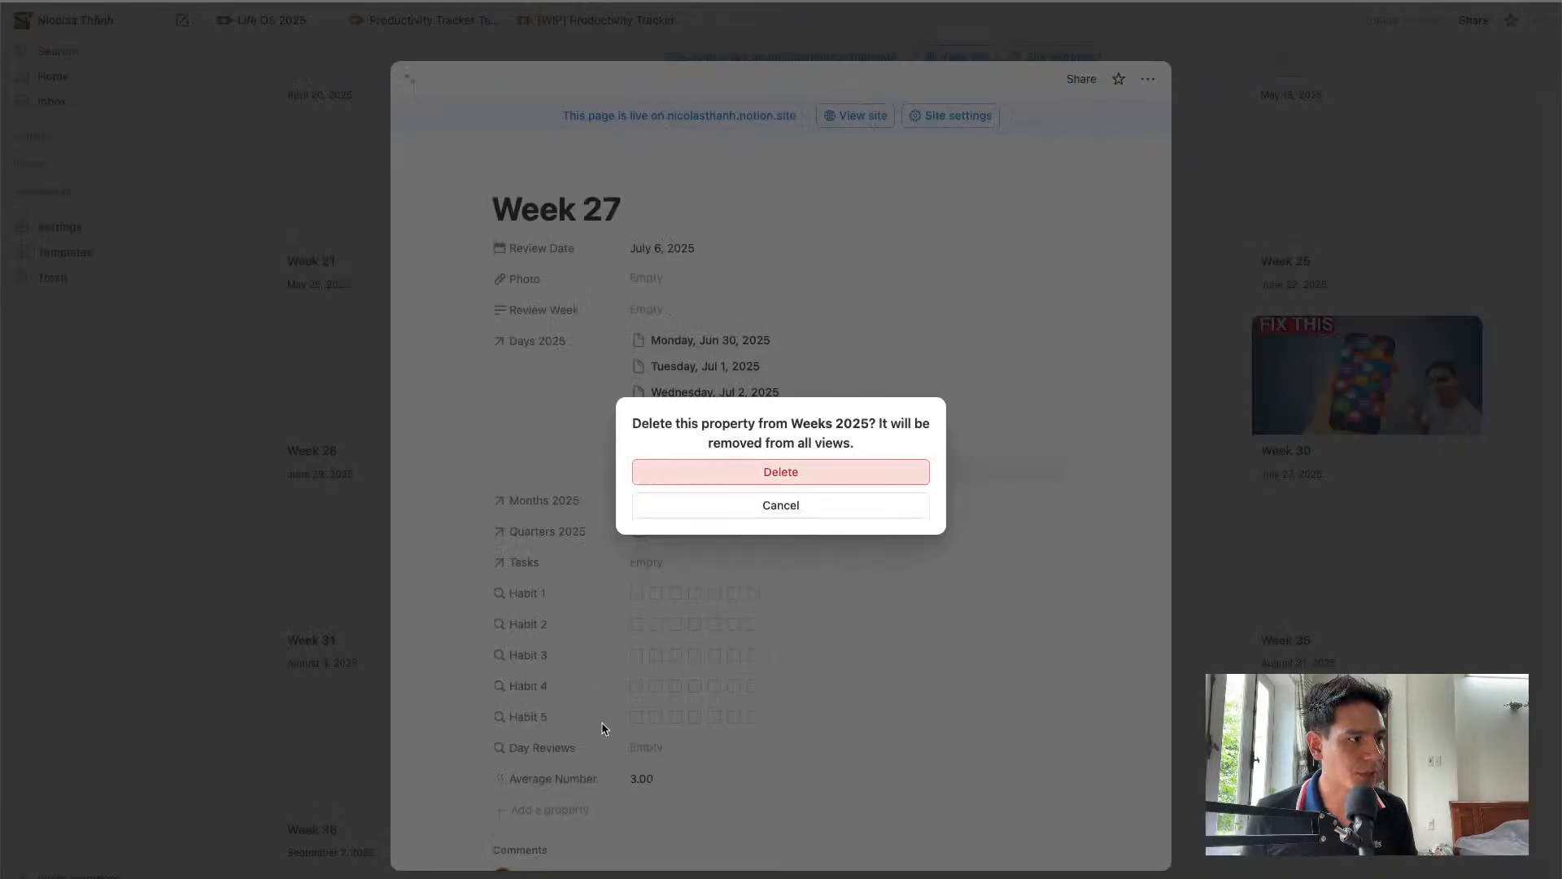
click(773, 476)
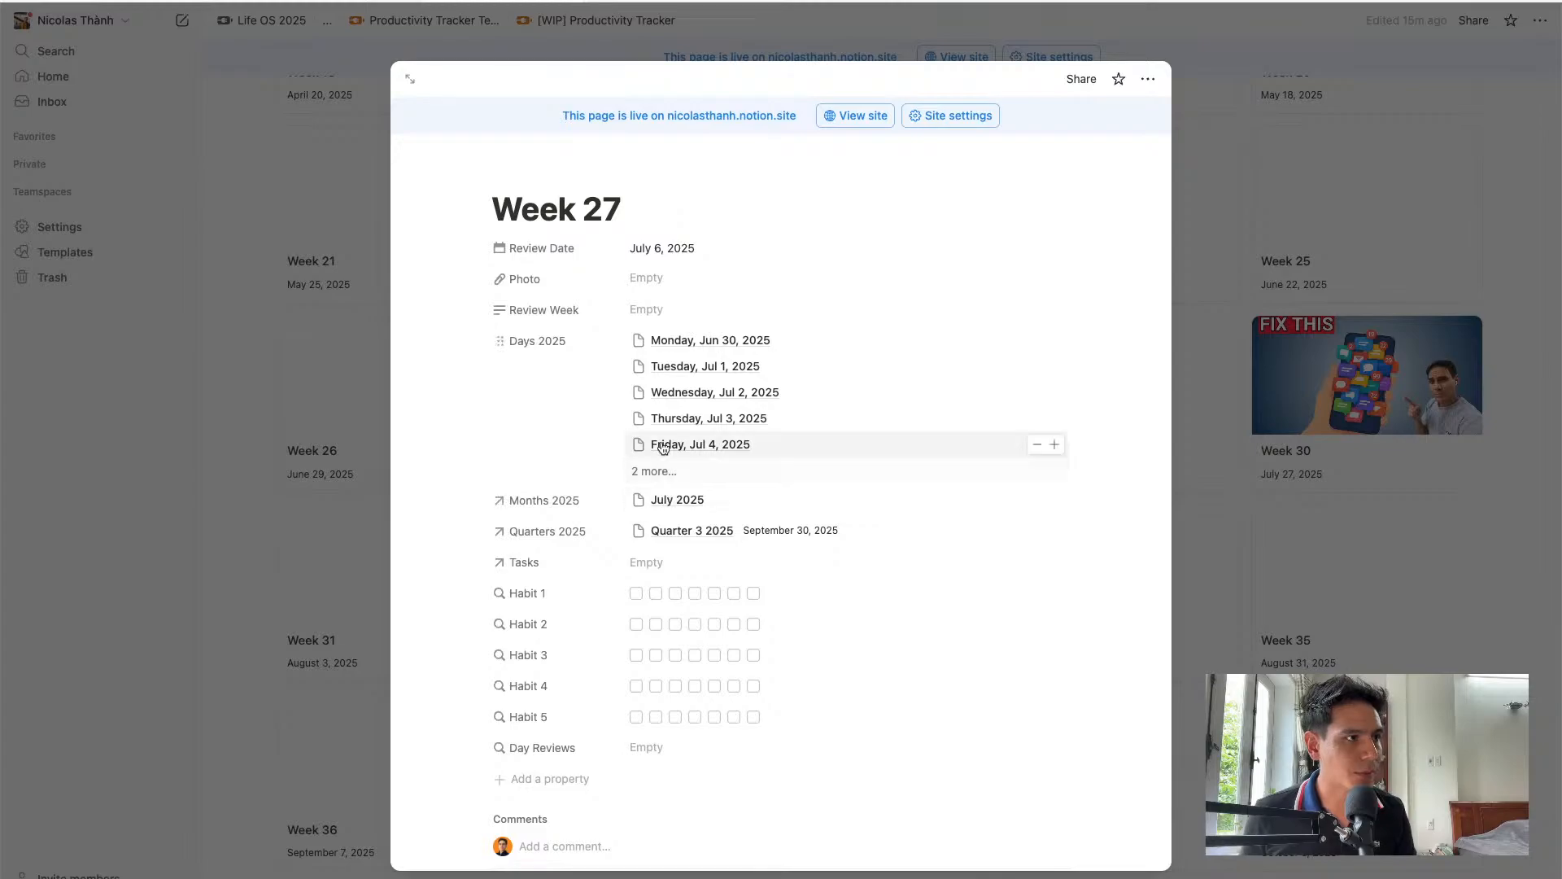
Open Thursday, Jul 3, 2025, delete the Number to track property from Days 2025, and close the page
click(659, 418)
click(551, 558)
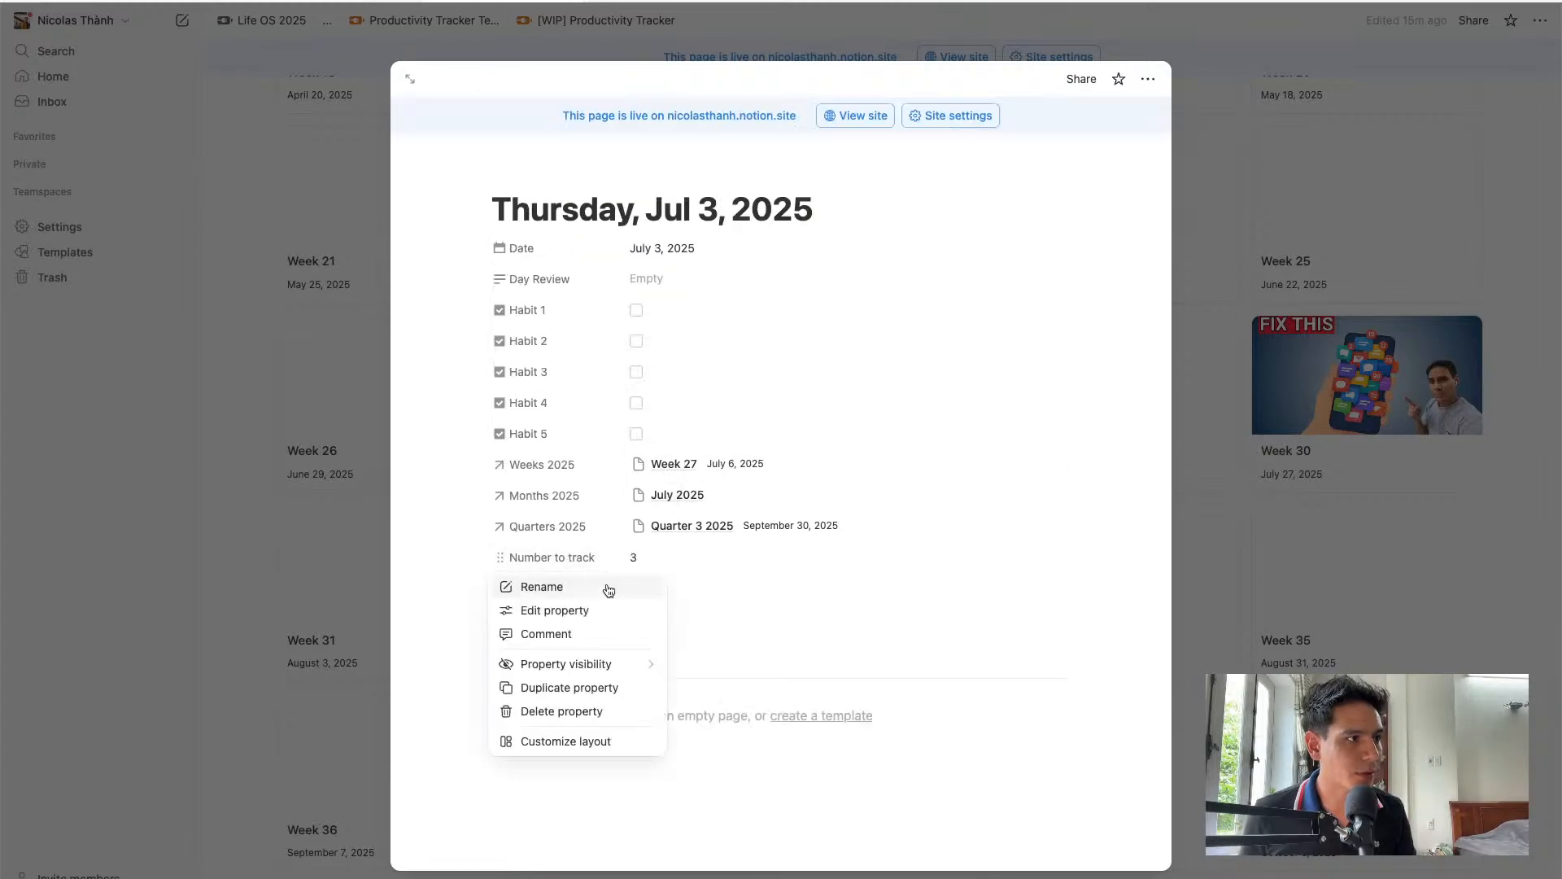
click(584, 711)
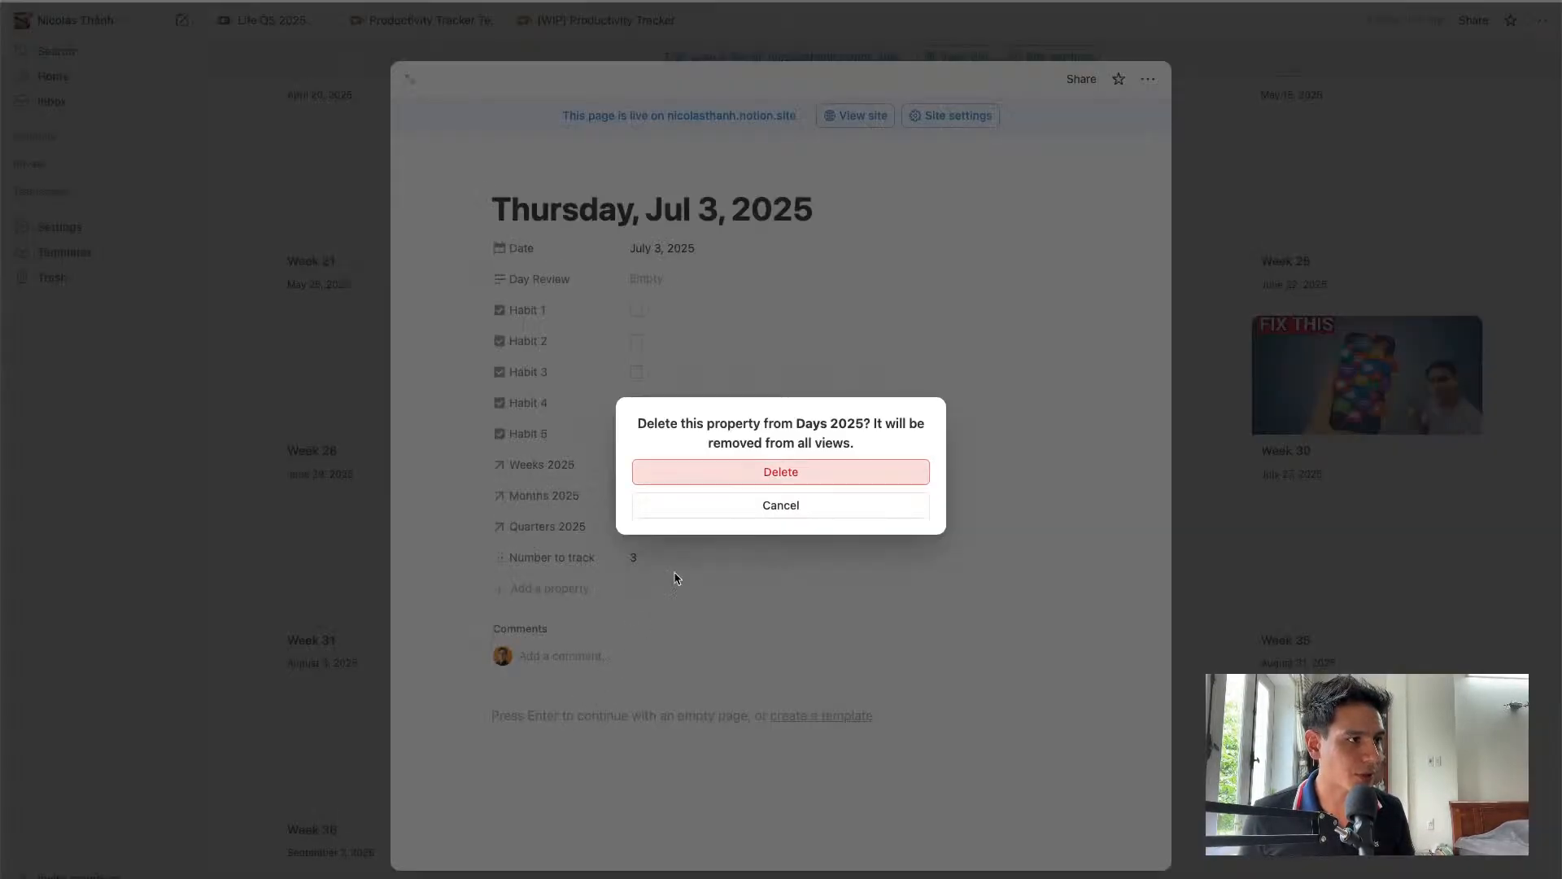
click(729, 476)
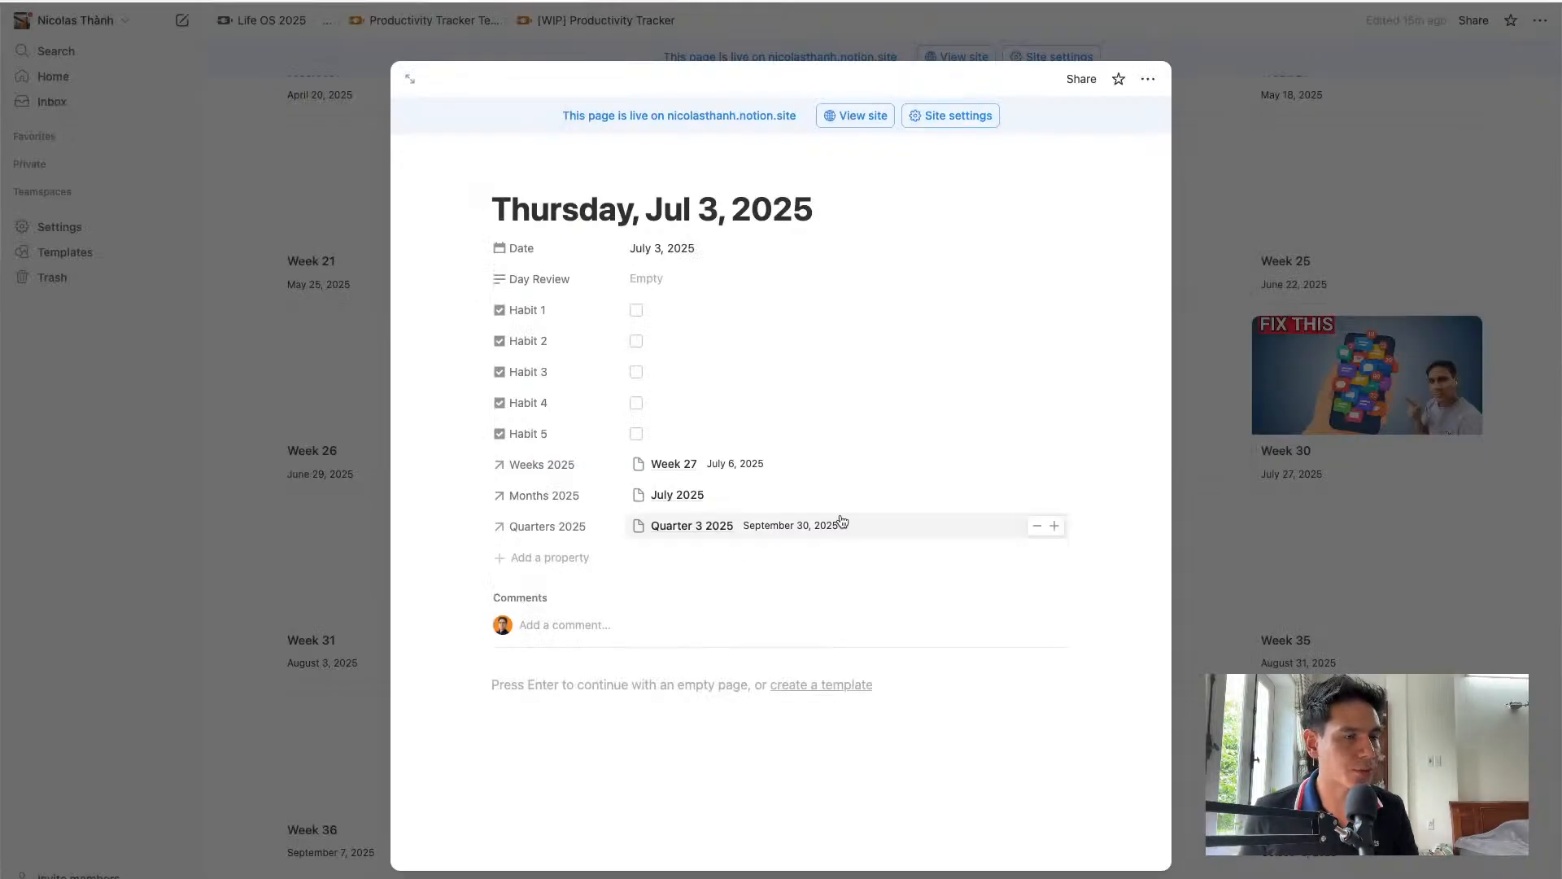
click(1230, 514)
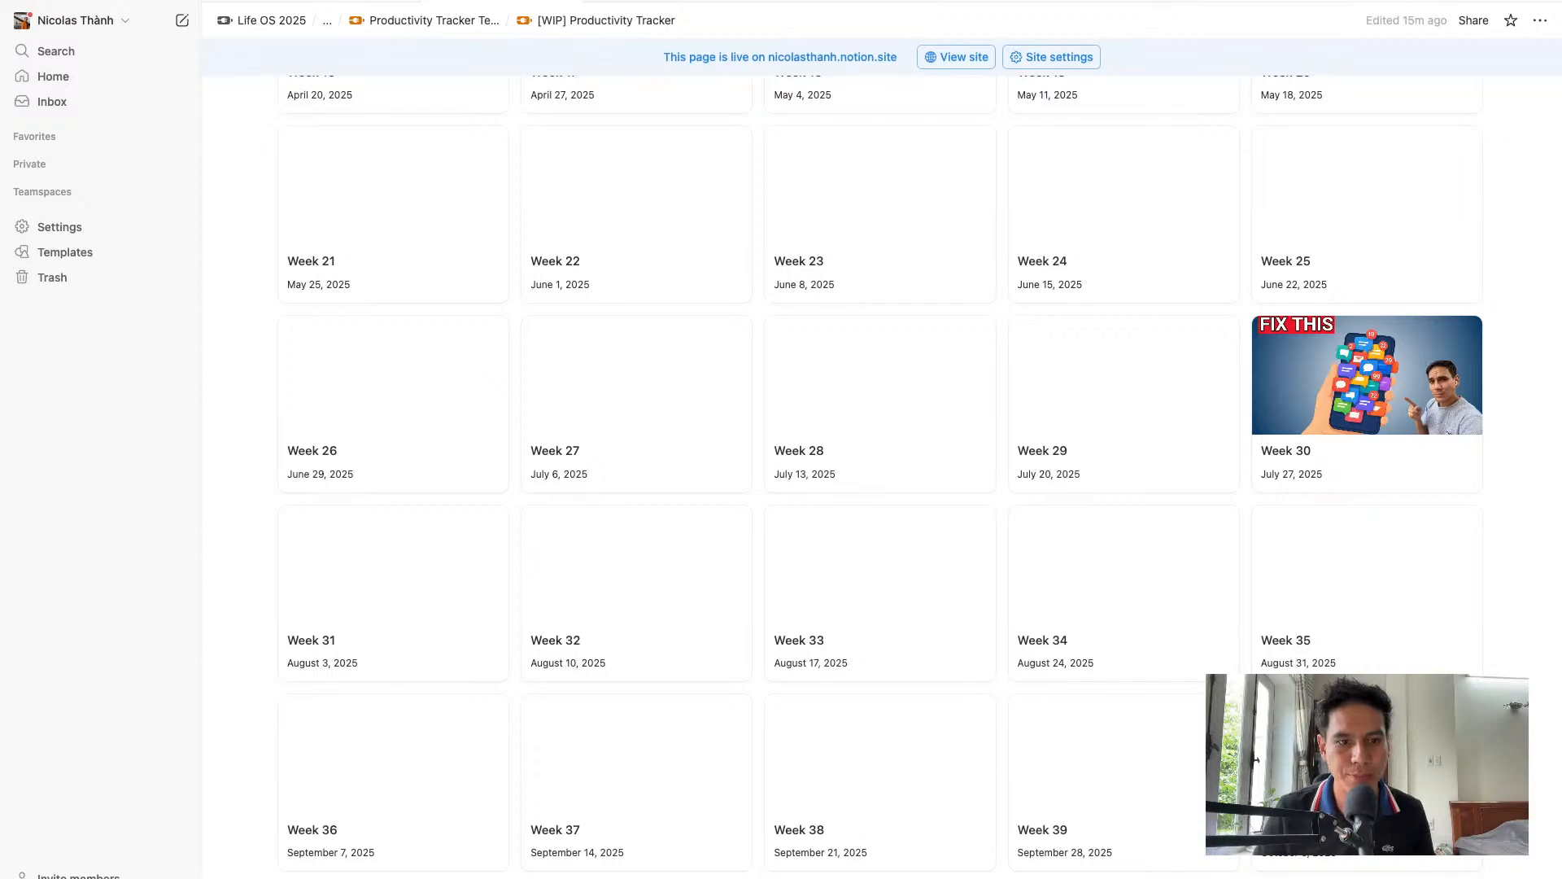
Switch to the Canva presentation and show the whole "Demo & Building" slide
key(ctrl+Up)
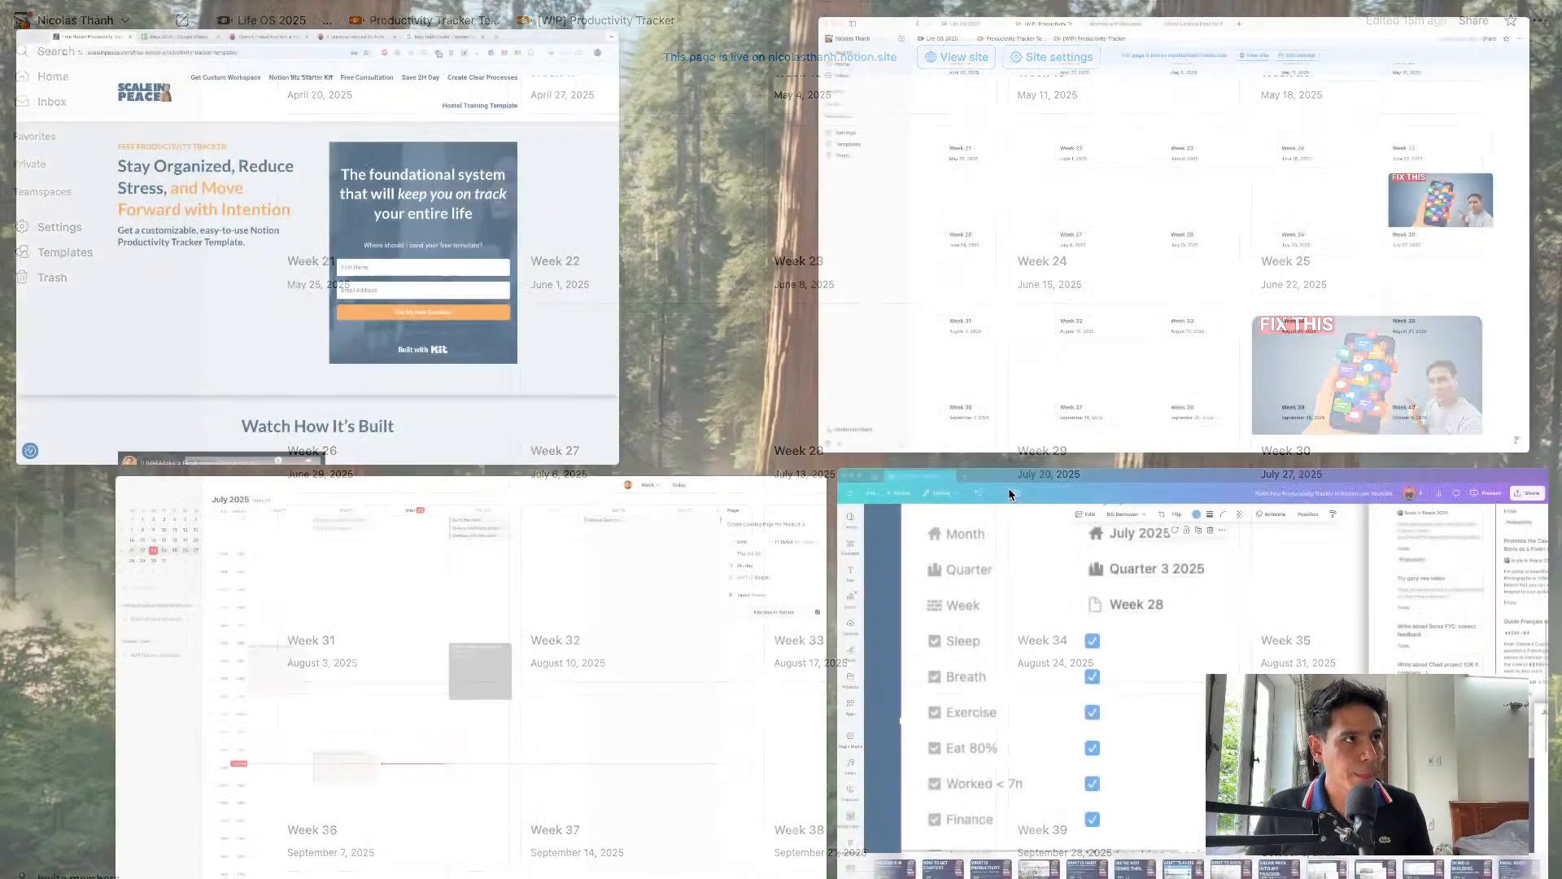
click(1068, 577)
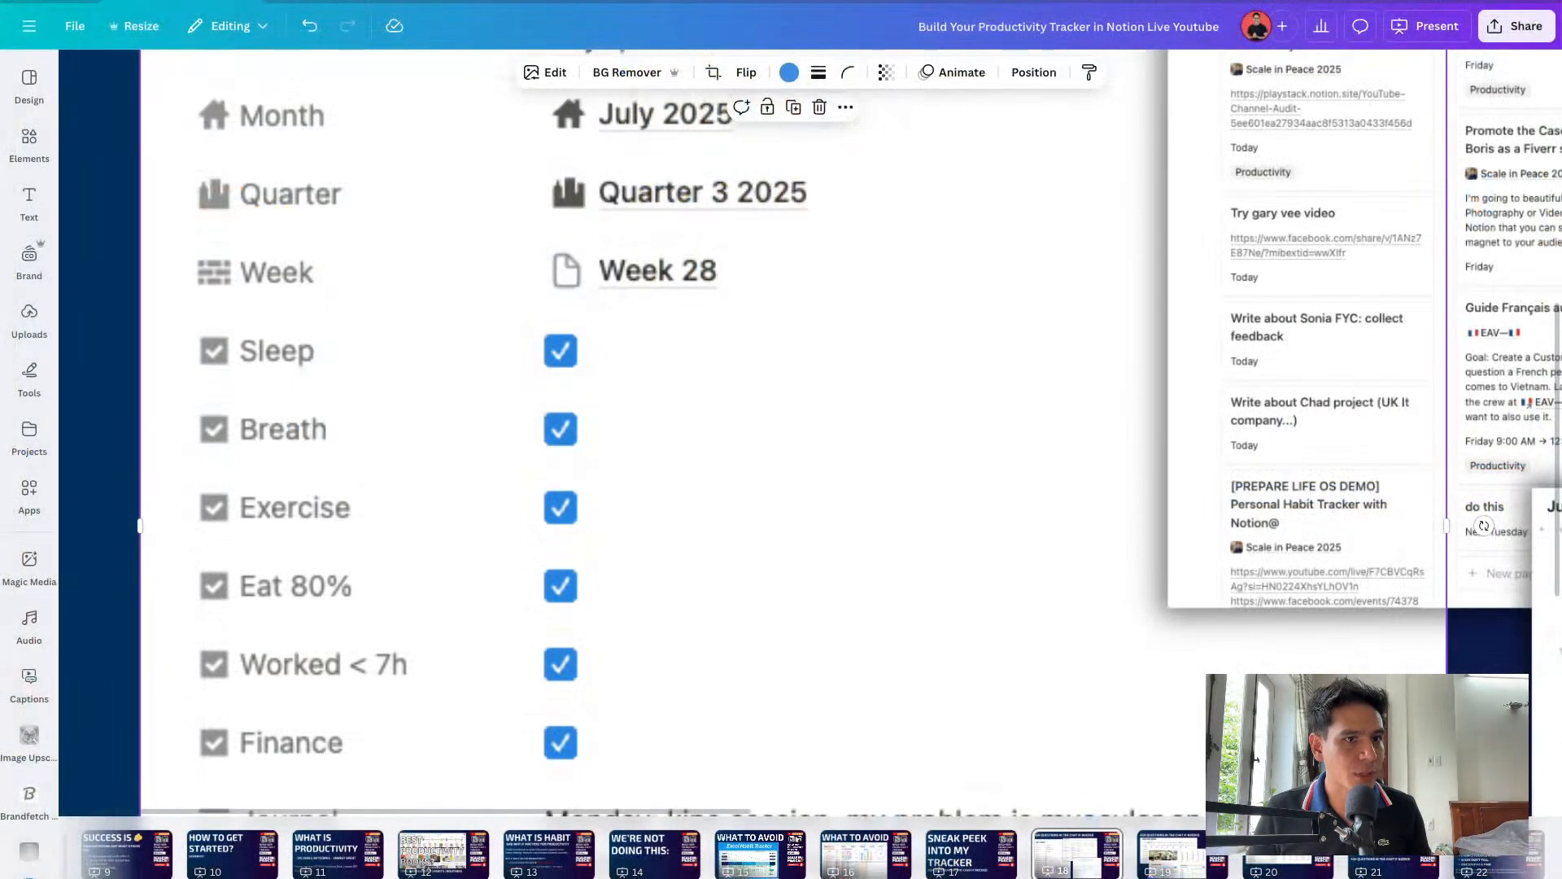
scroll(813, 464, right, 2)
click(1294, 872)
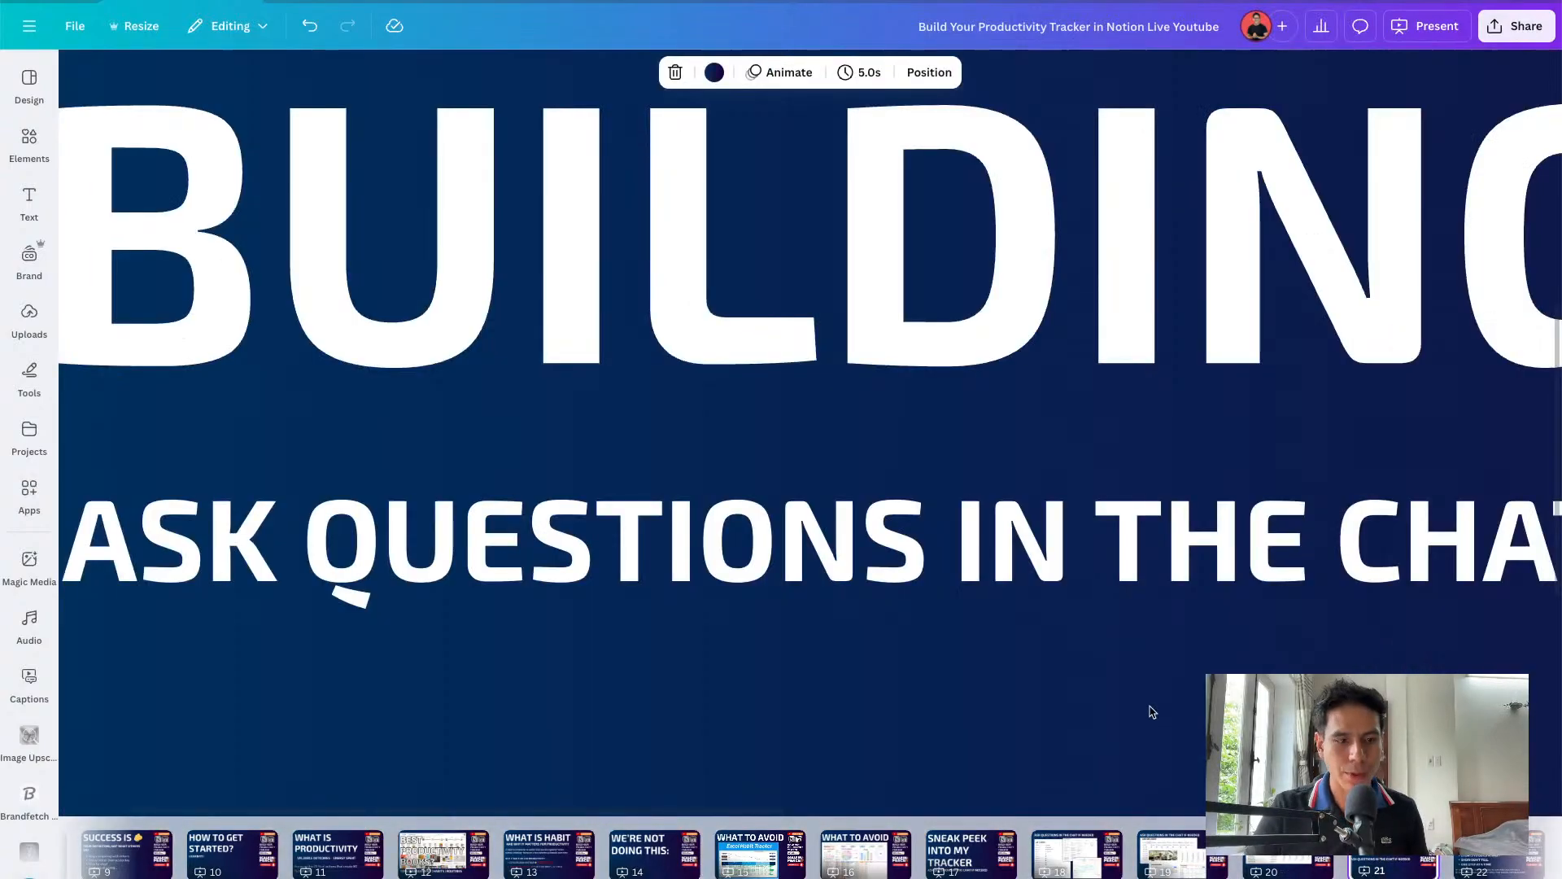
scroll(1153, 712, down, 10)
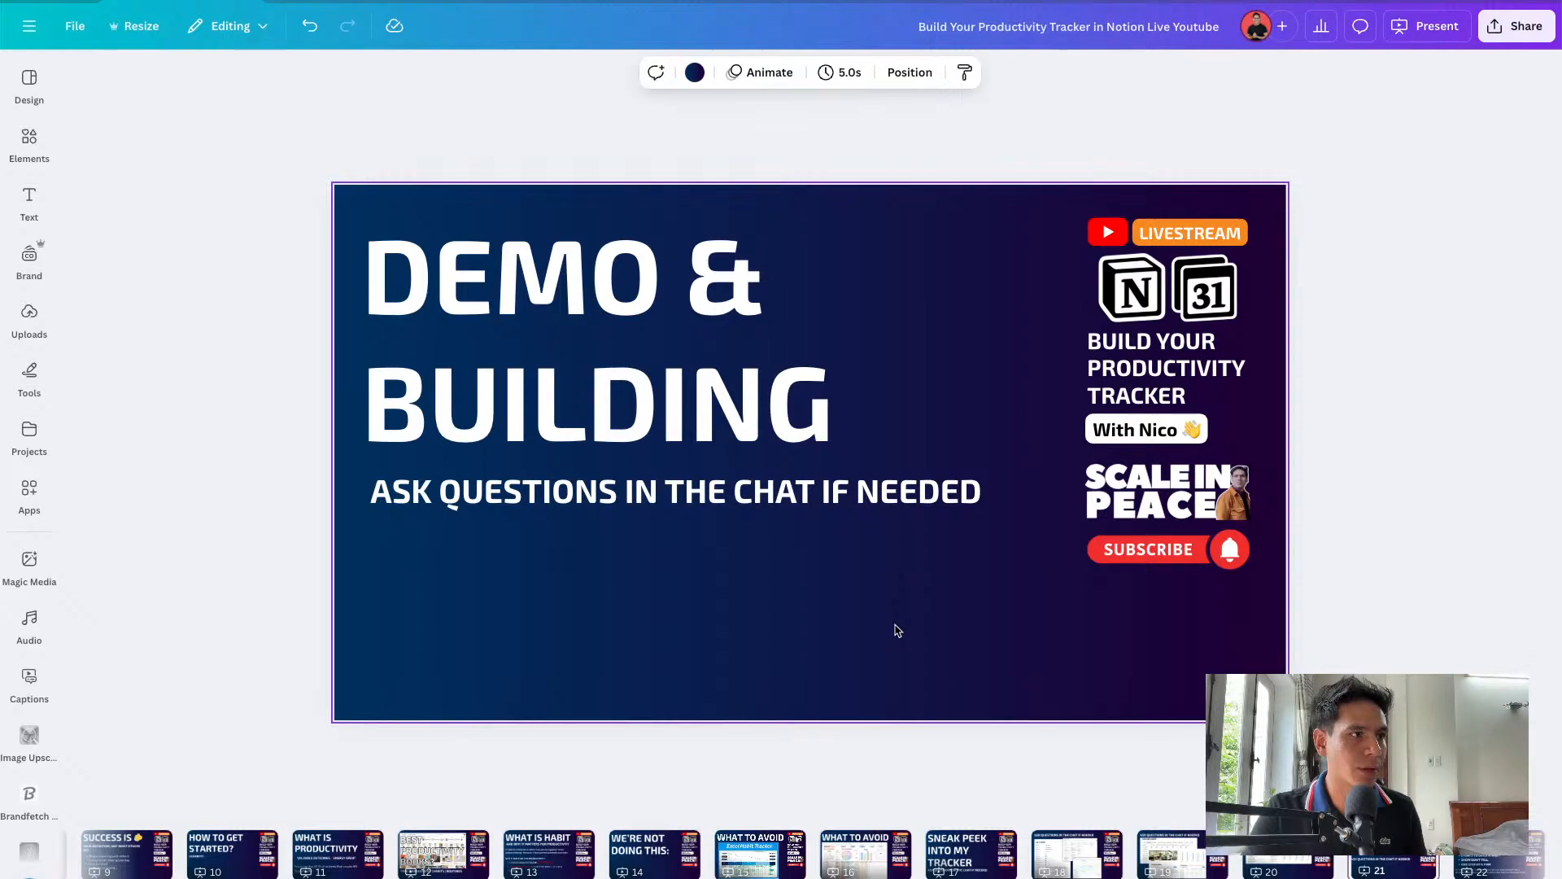
scroll(1153, 854, right, 2)
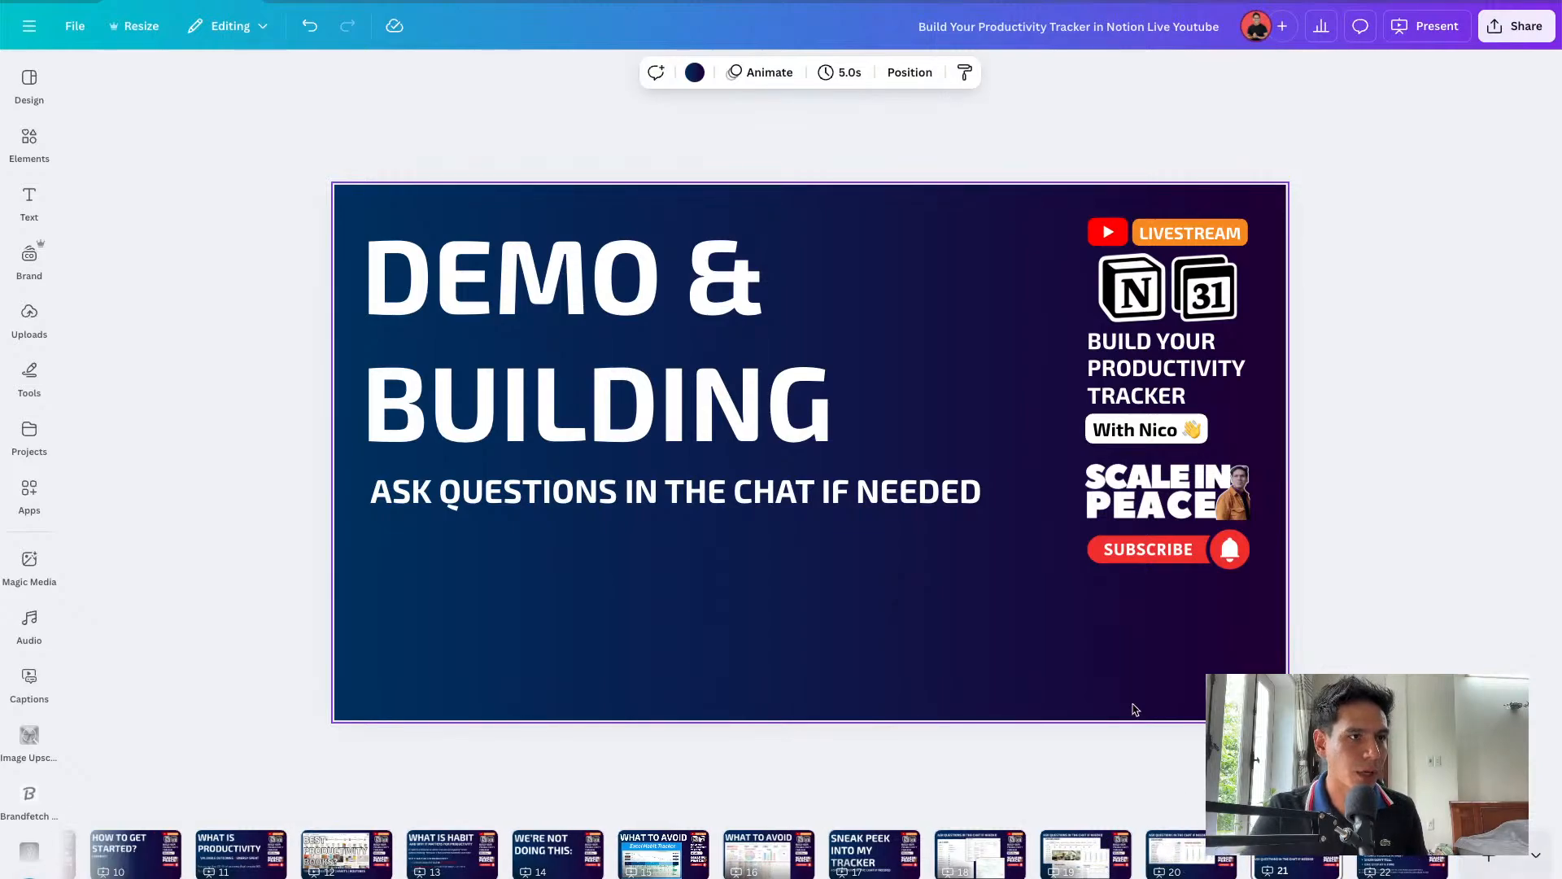
Return to the Notion tracker and set the card size of the Weeks gallery to Small
key(ctrl+Up)
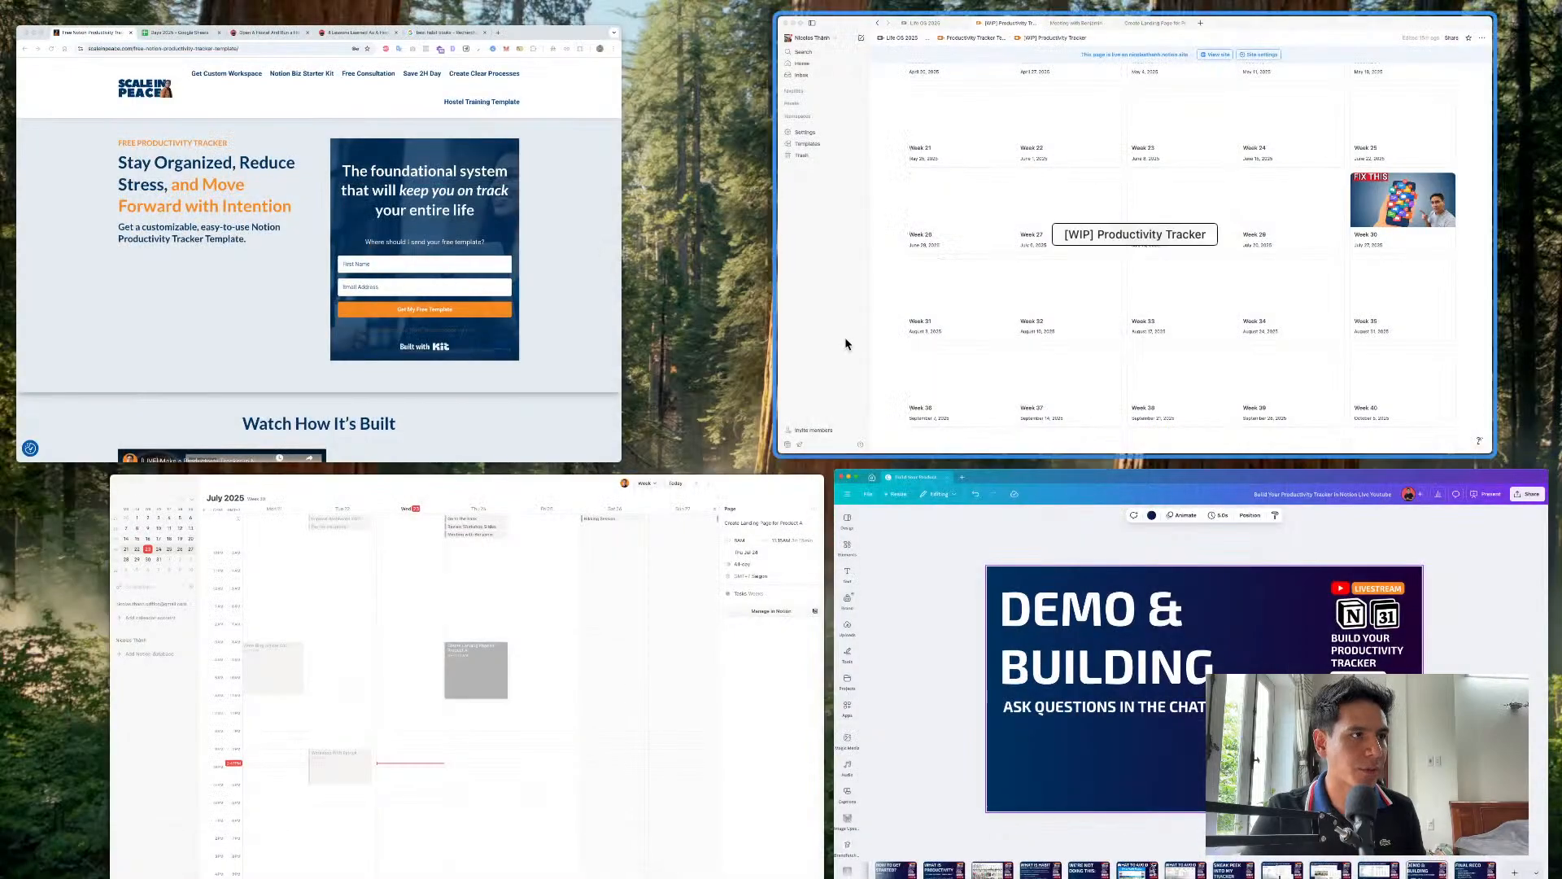
click(864, 417)
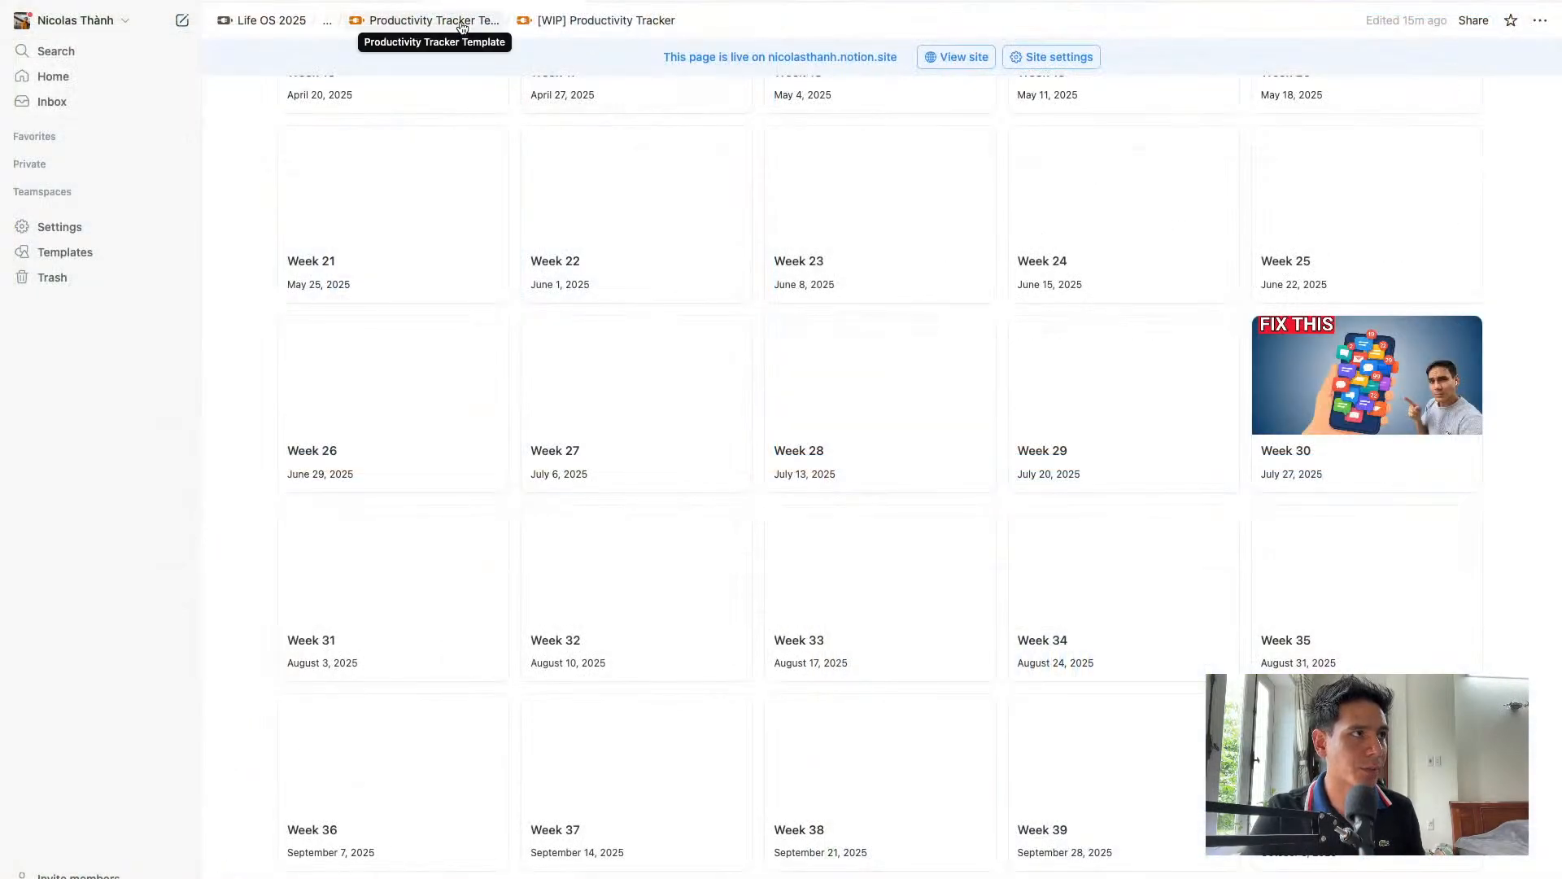
scroll(658, 117, up, 7)
scroll(659, 118, up, 5)
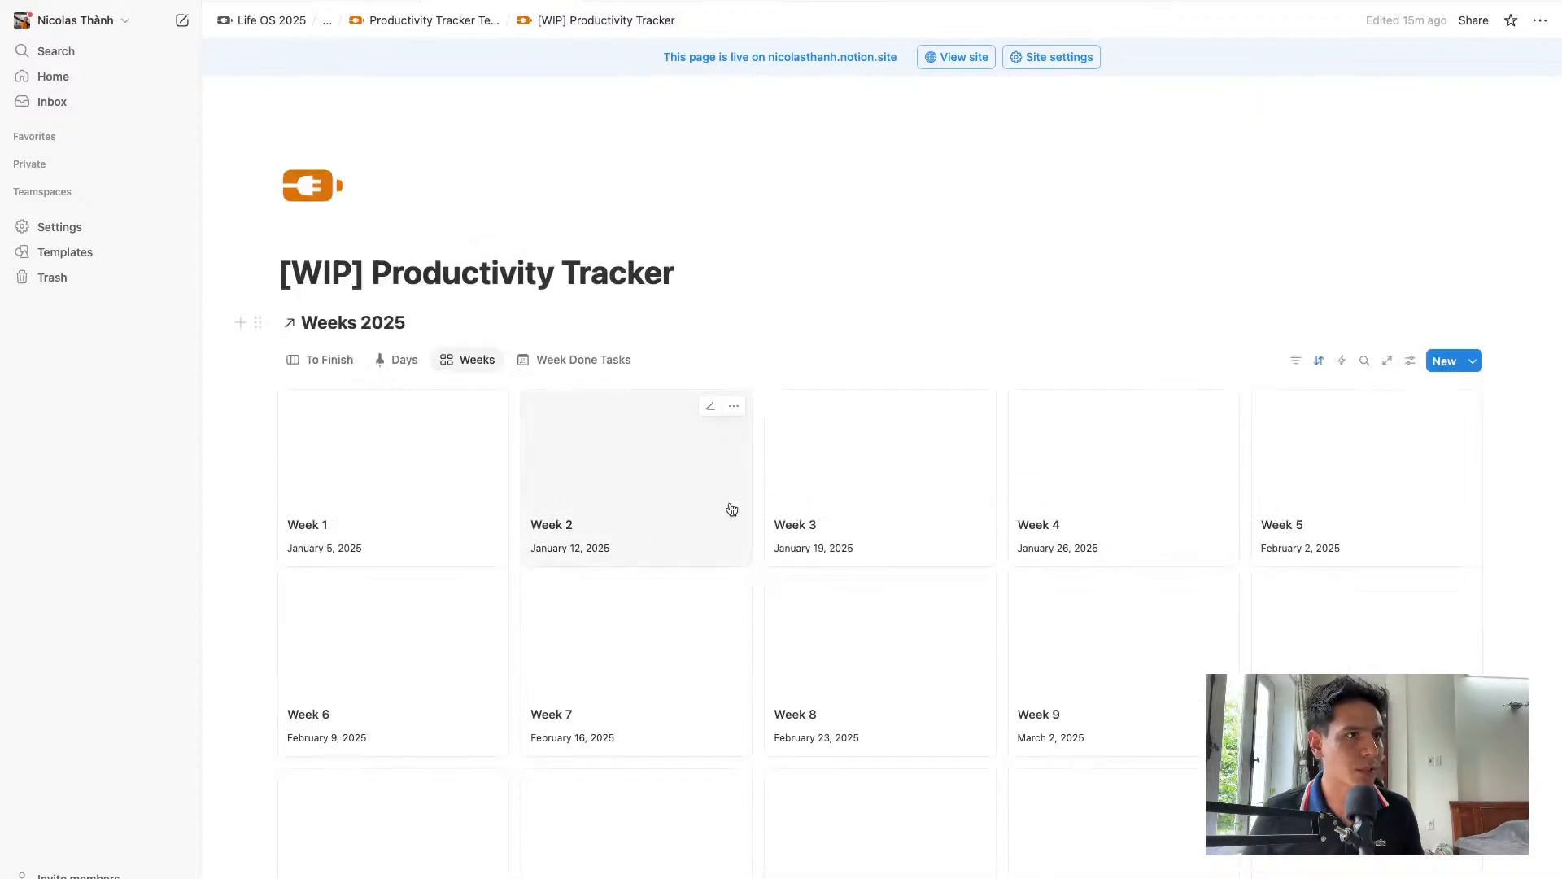
click(1409, 361)
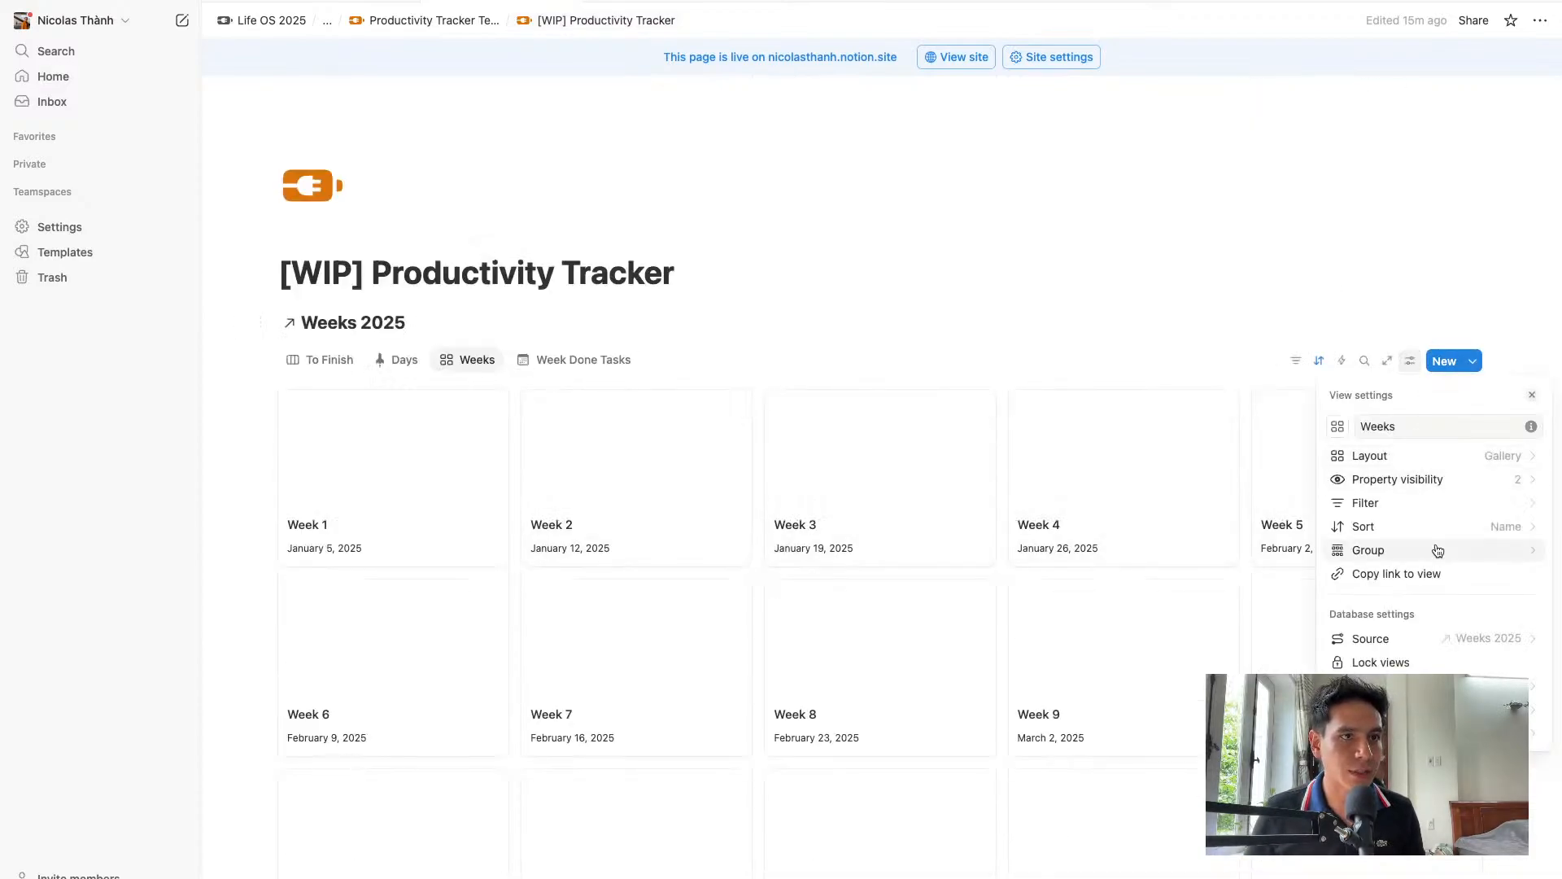
click(1446, 457)
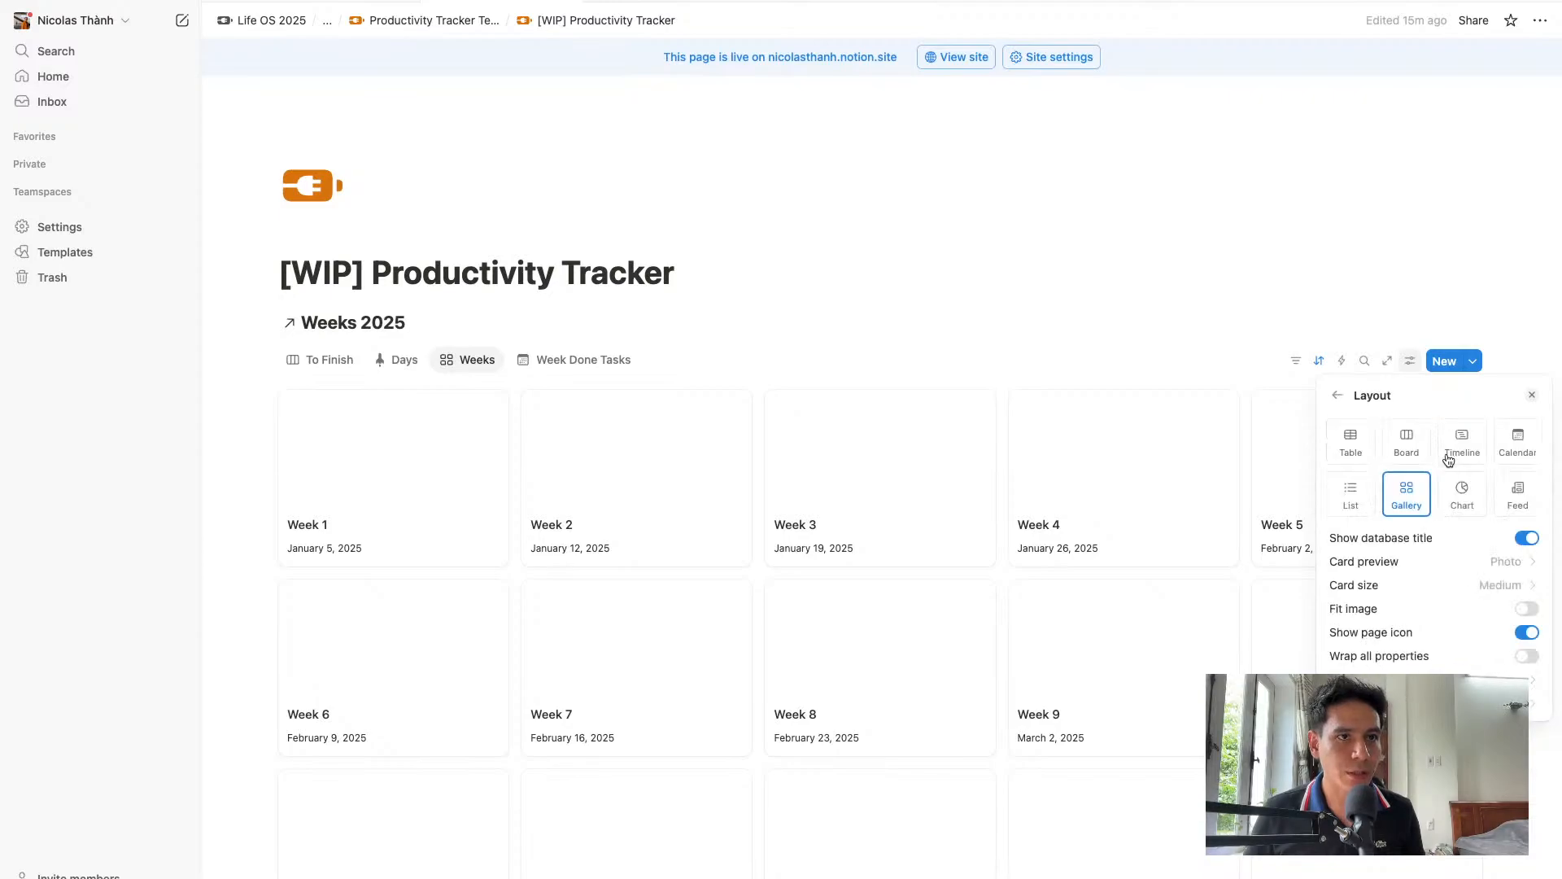
click(1505, 586)
click(1461, 612)
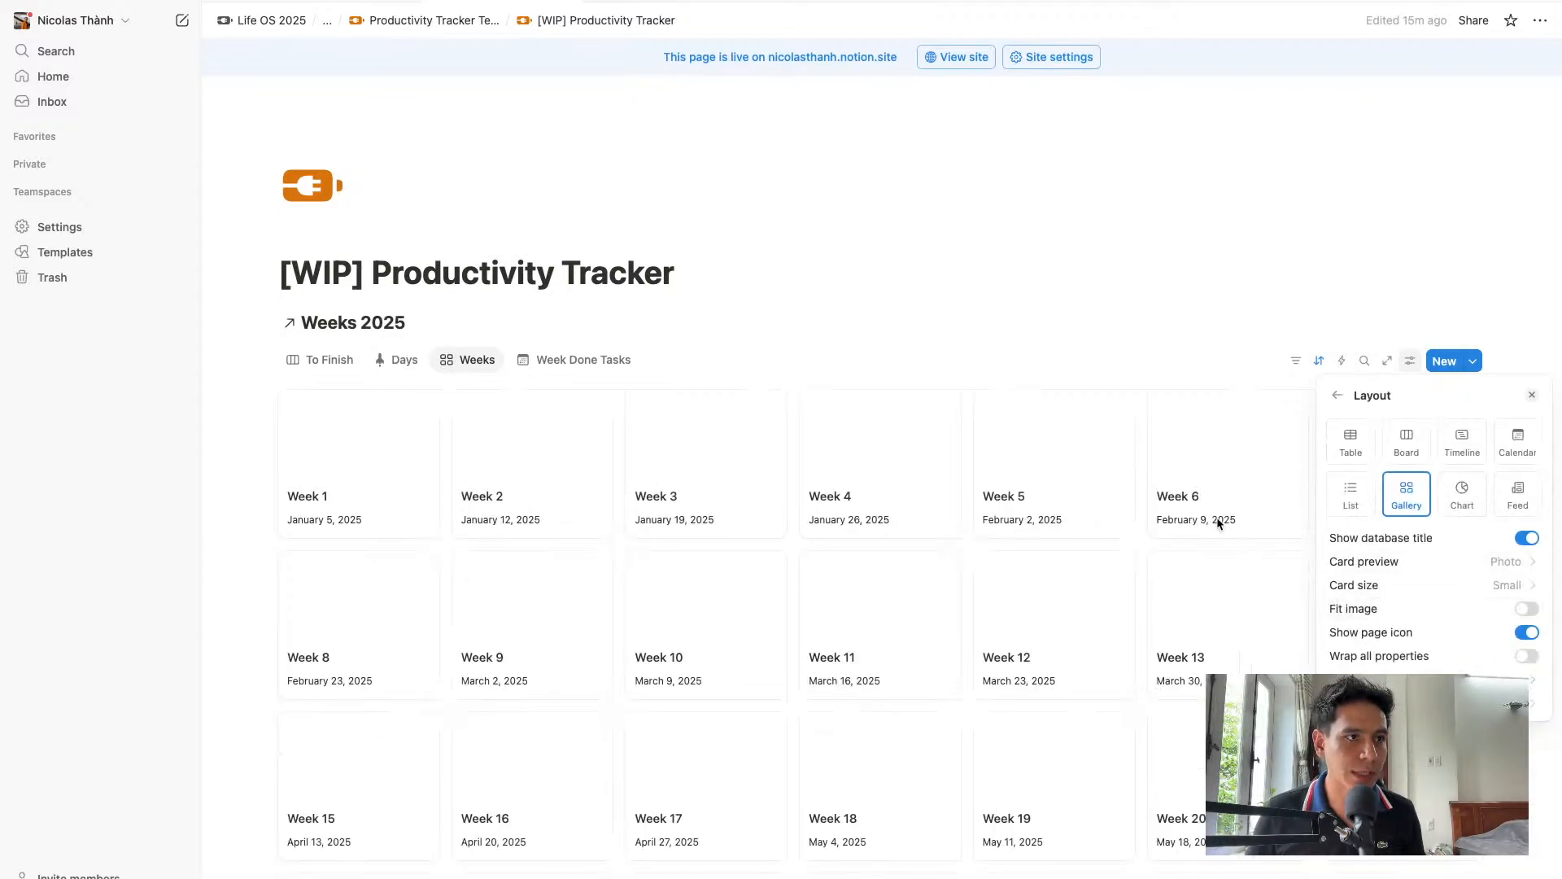
click(1046, 325)
Load the remaining week cards after Week 50 in the Weeks gallery
scroll(1077, 517, down, 1)
scroll(1078, 517, down, 15)
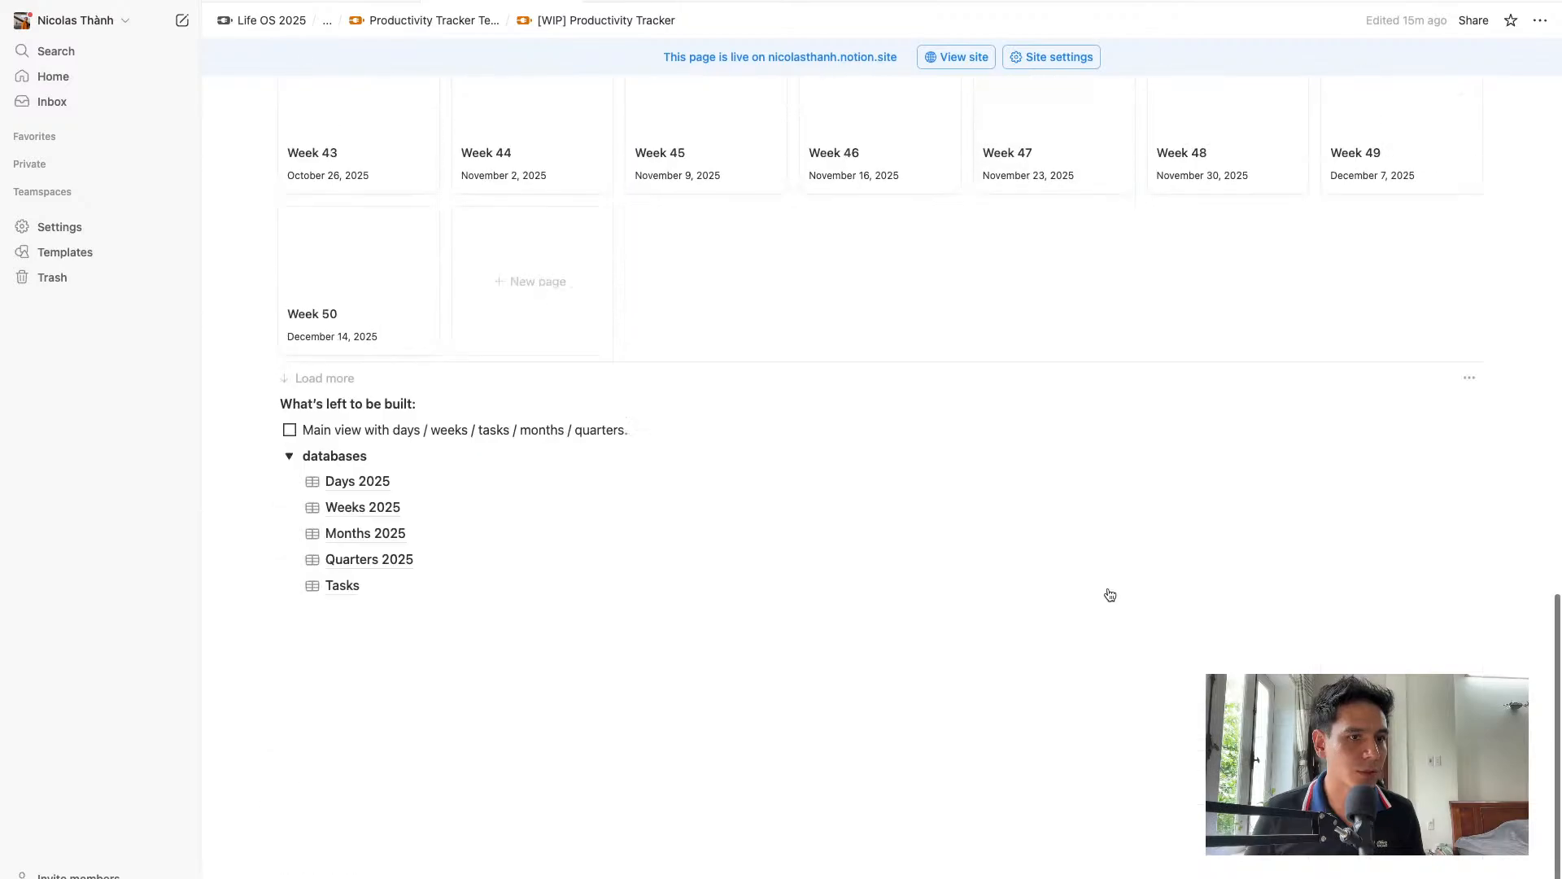
scroll(889, 569, up, 3)
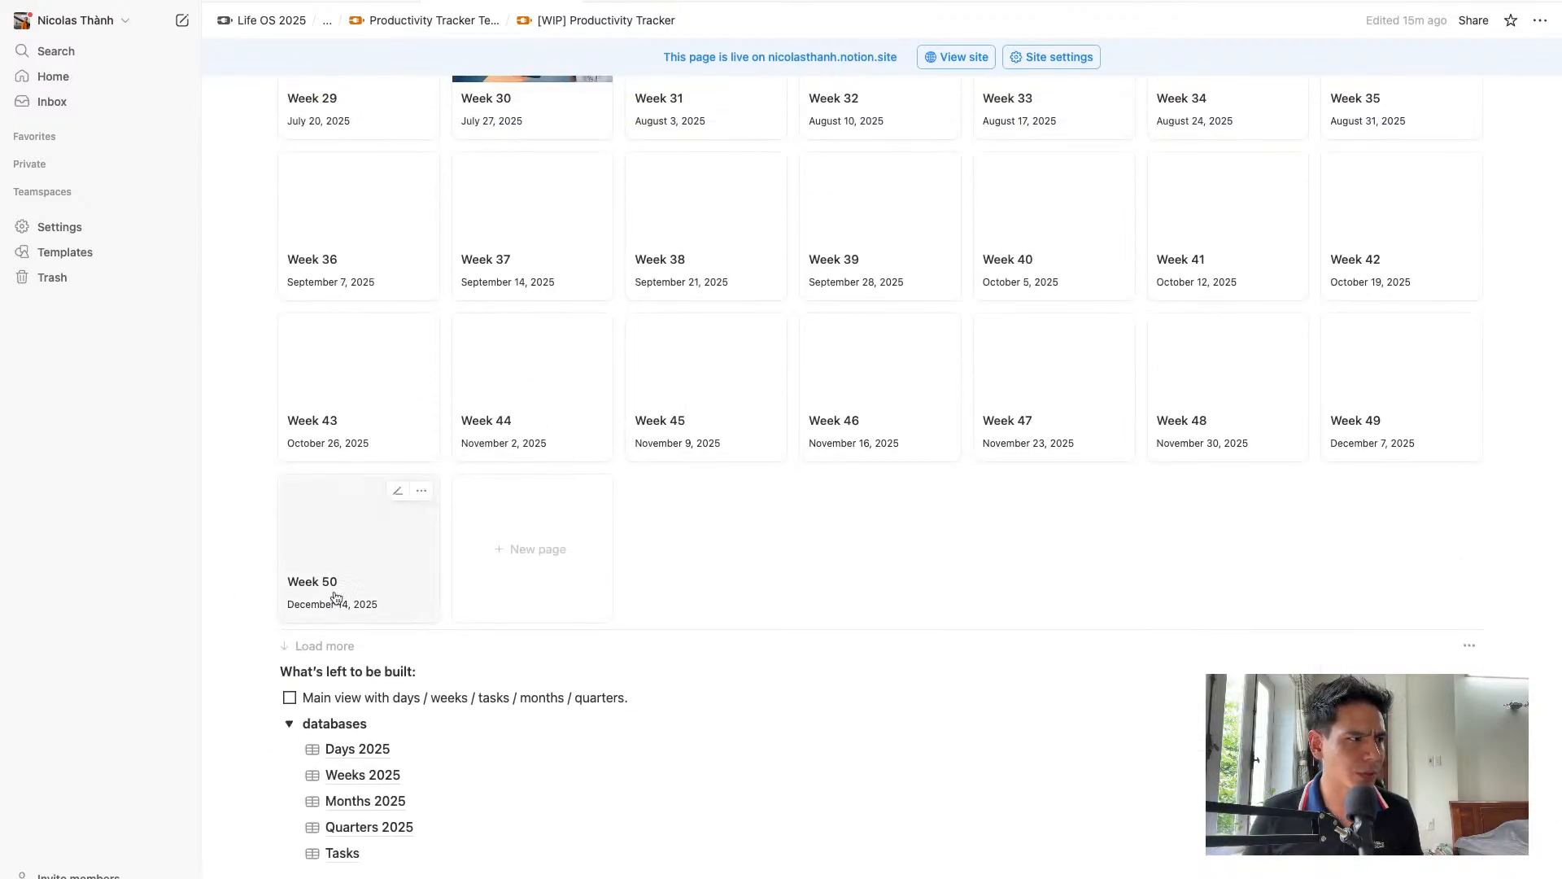
click(322, 645)
scroll(900, 550, up, 15)
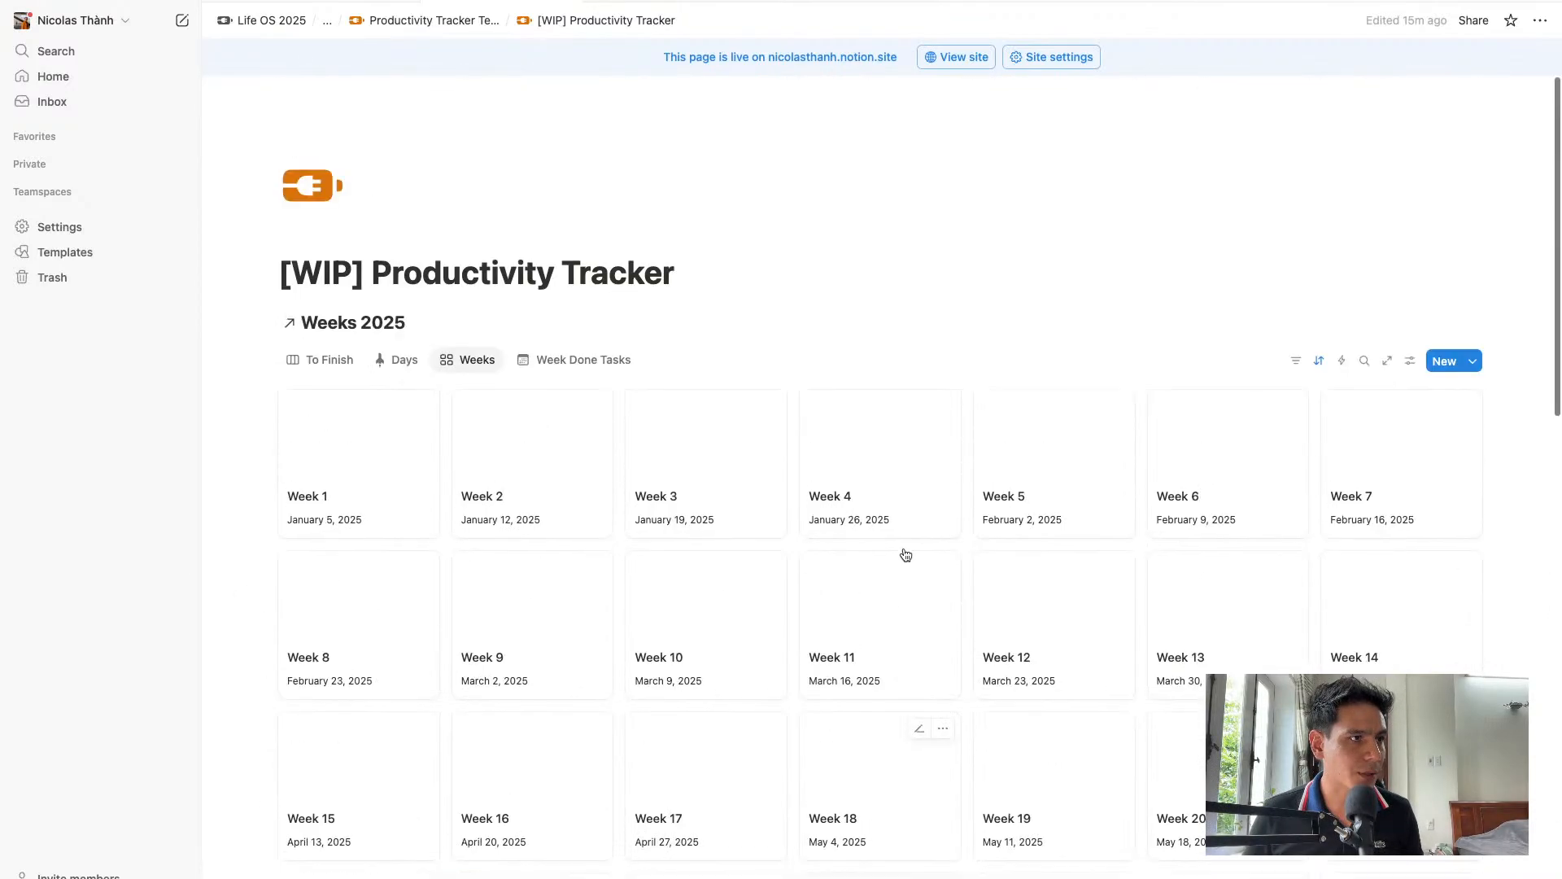
click(1410, 360)
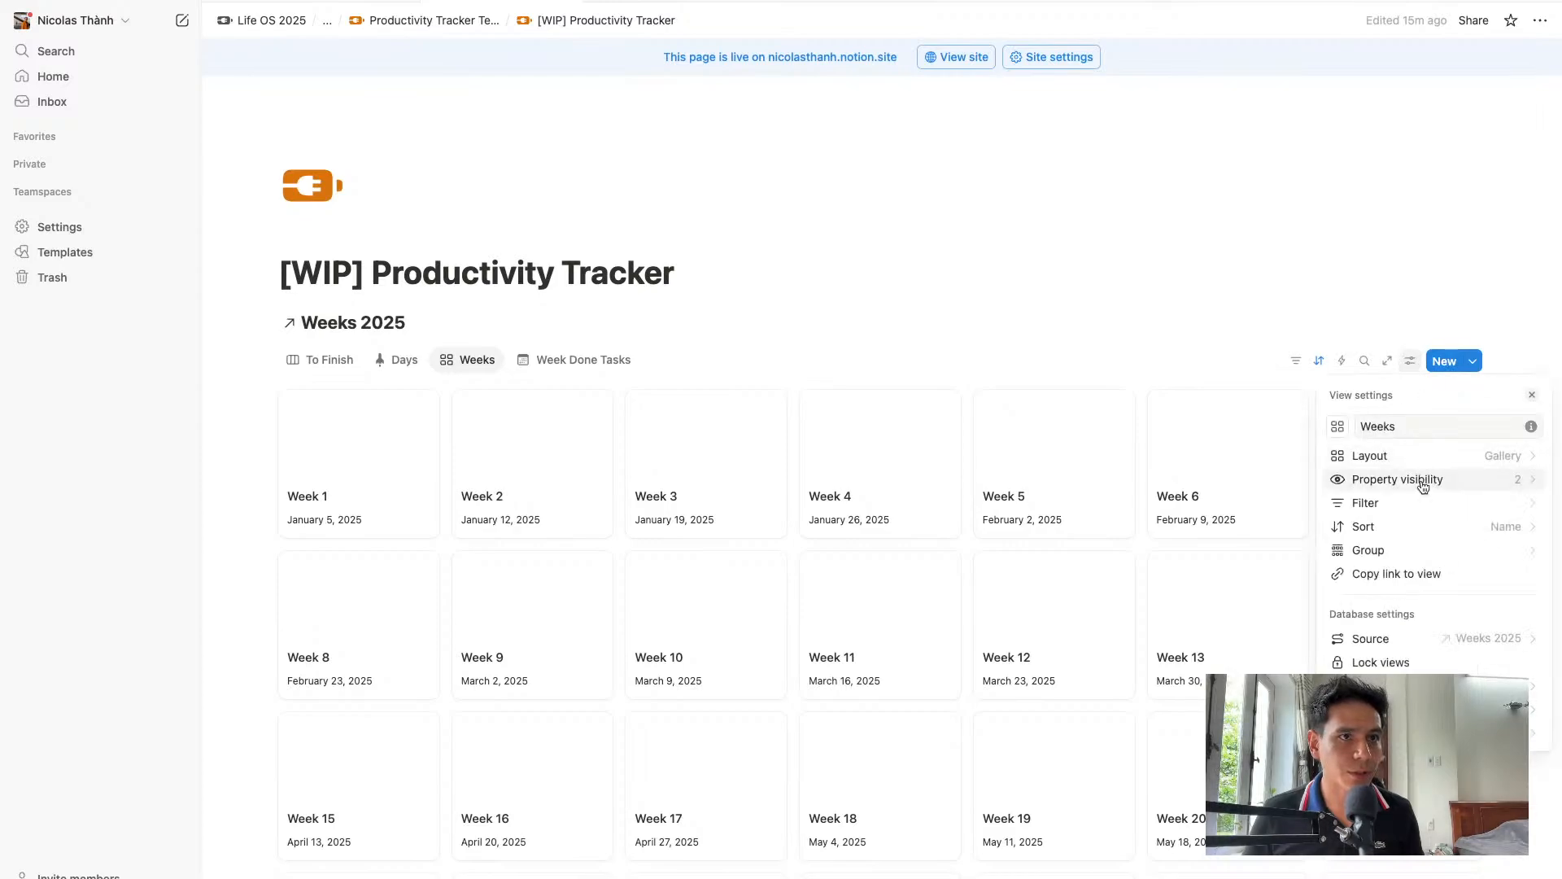
click(1492, 456)
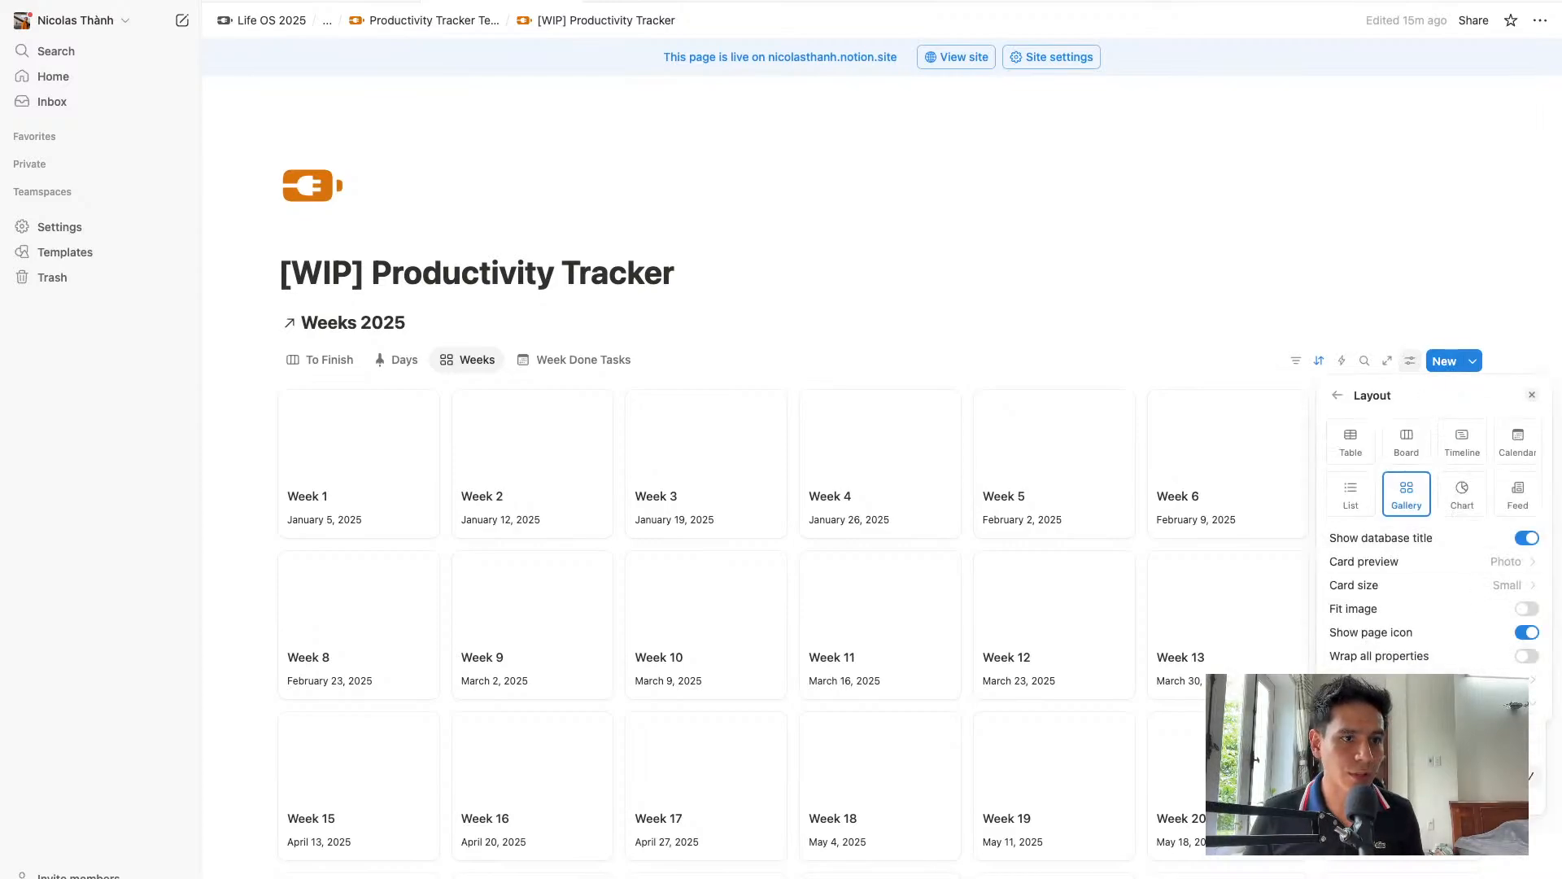
click(1071, 321)
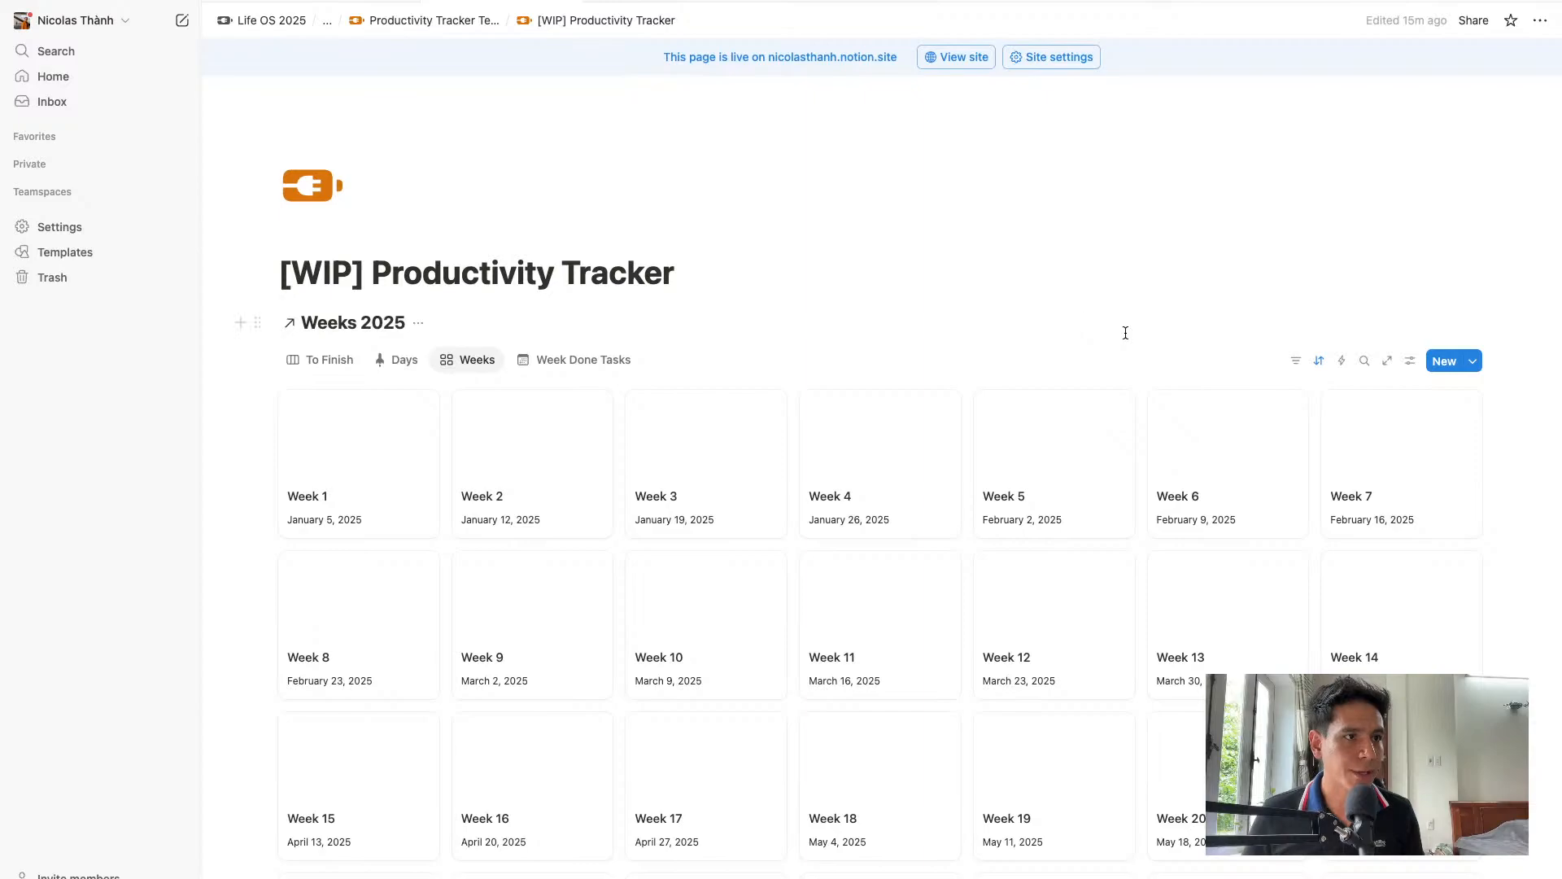
Open the Week 30 card to examine its photo, review and linked properties, and close it
scroll(1125, 366, down, 8)
click(594, 462)
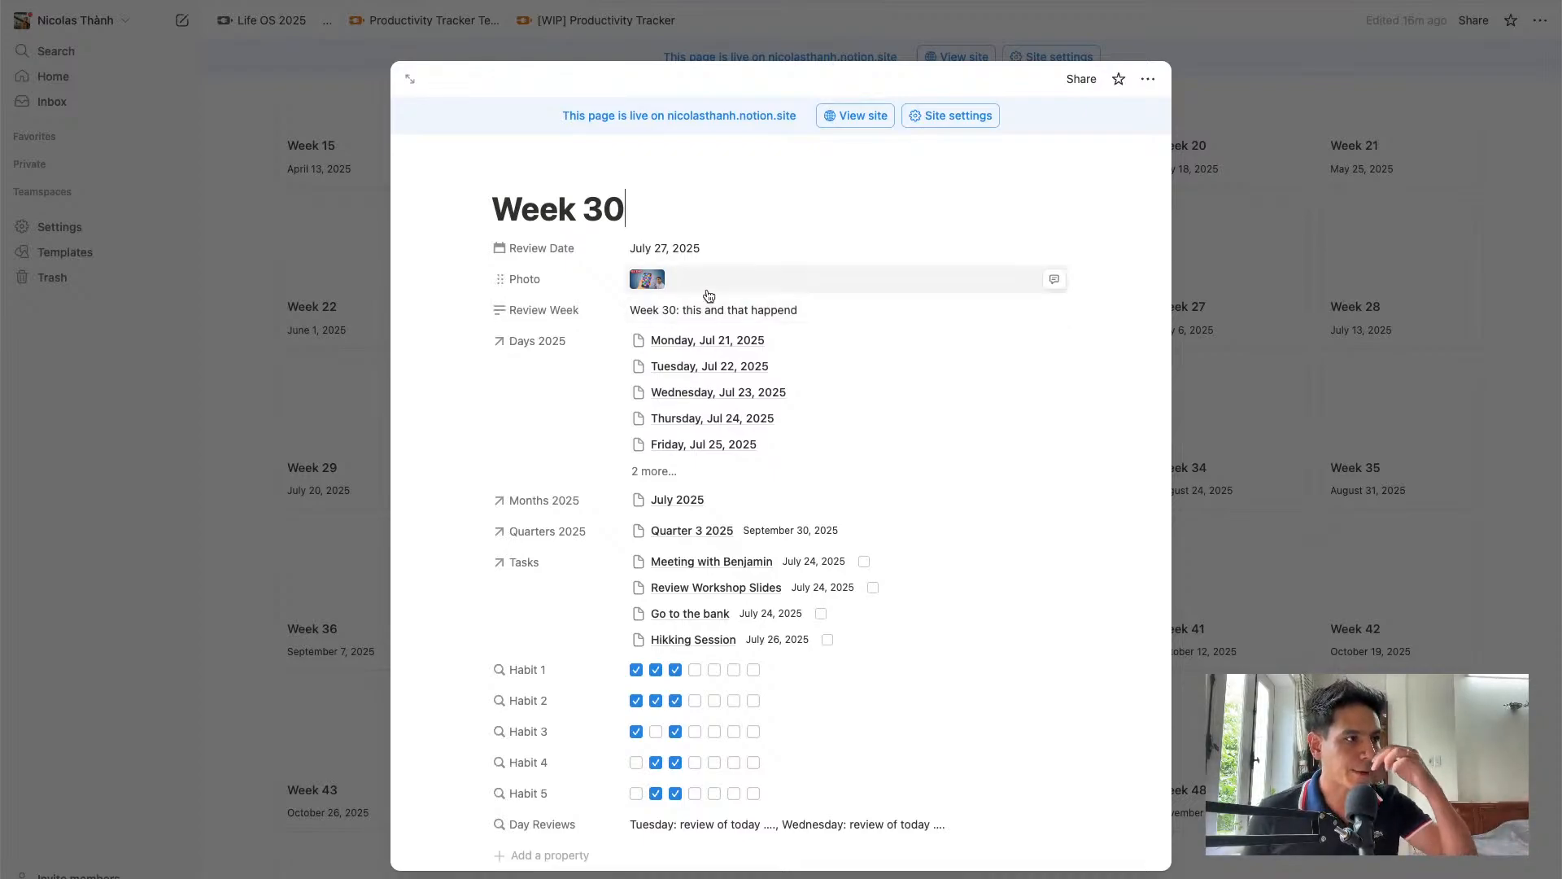
click(1300, 401)
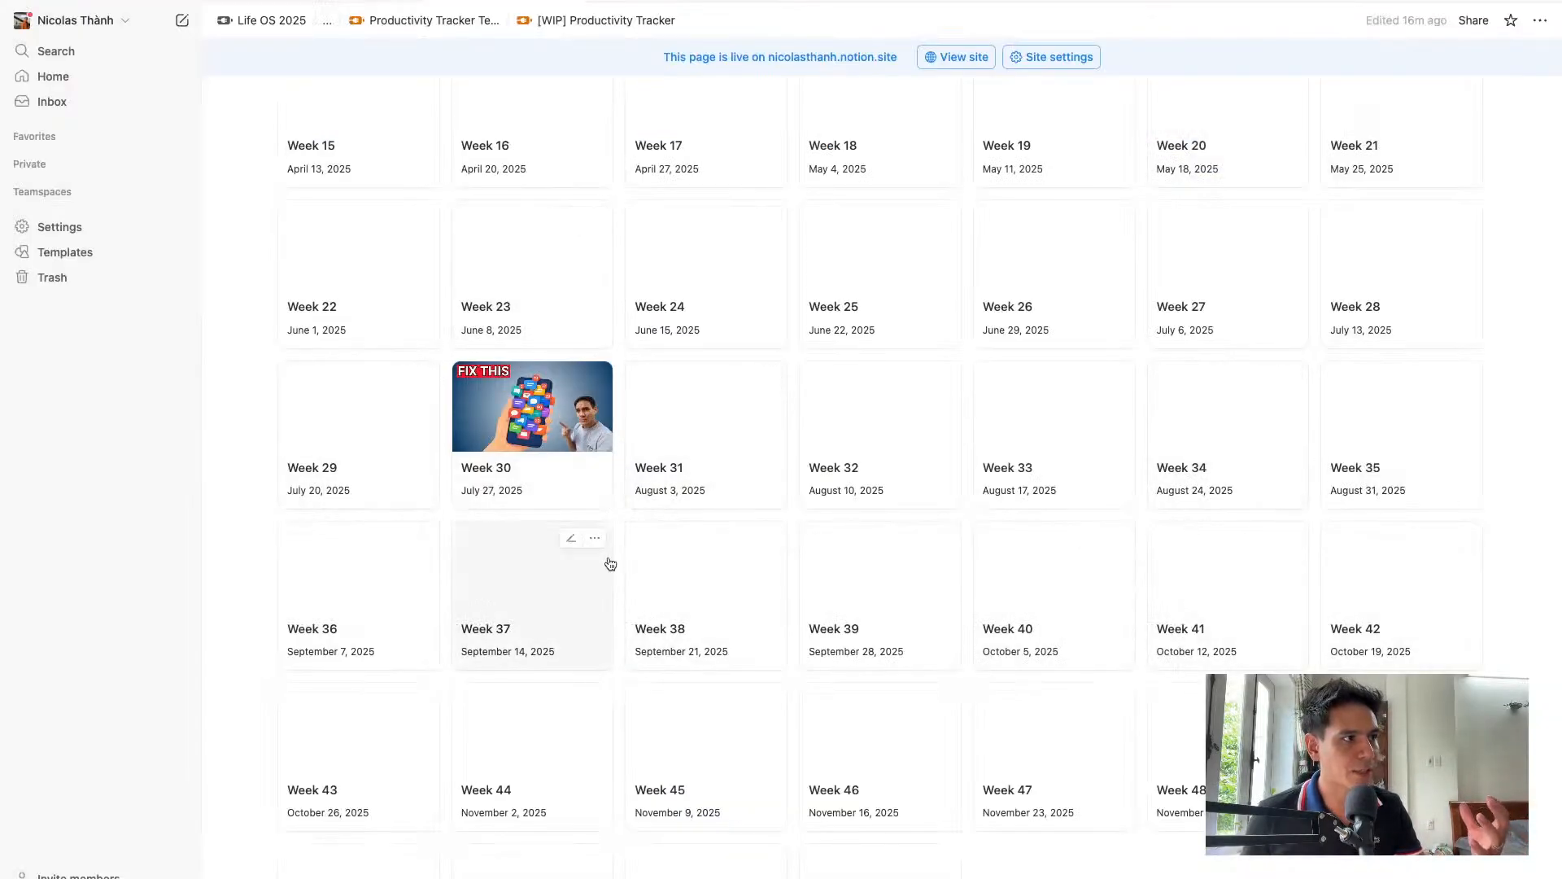
Look over the compact Weeks gallery and switch to the Week Done Tasks view
scroll(614, 562, up, 6)
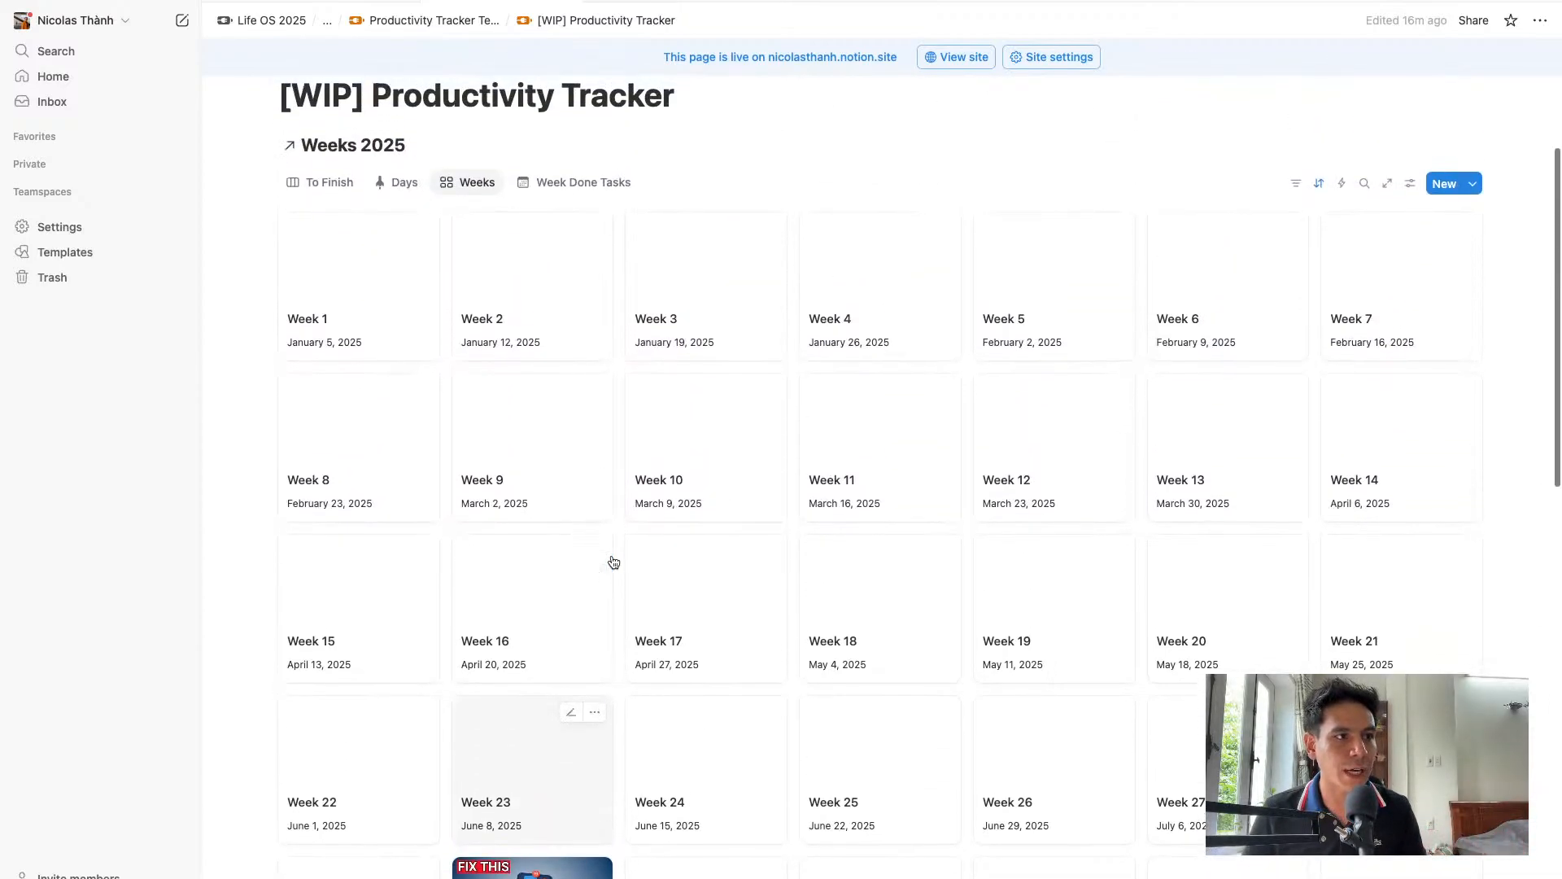
scroll(614, 562, down, 2)
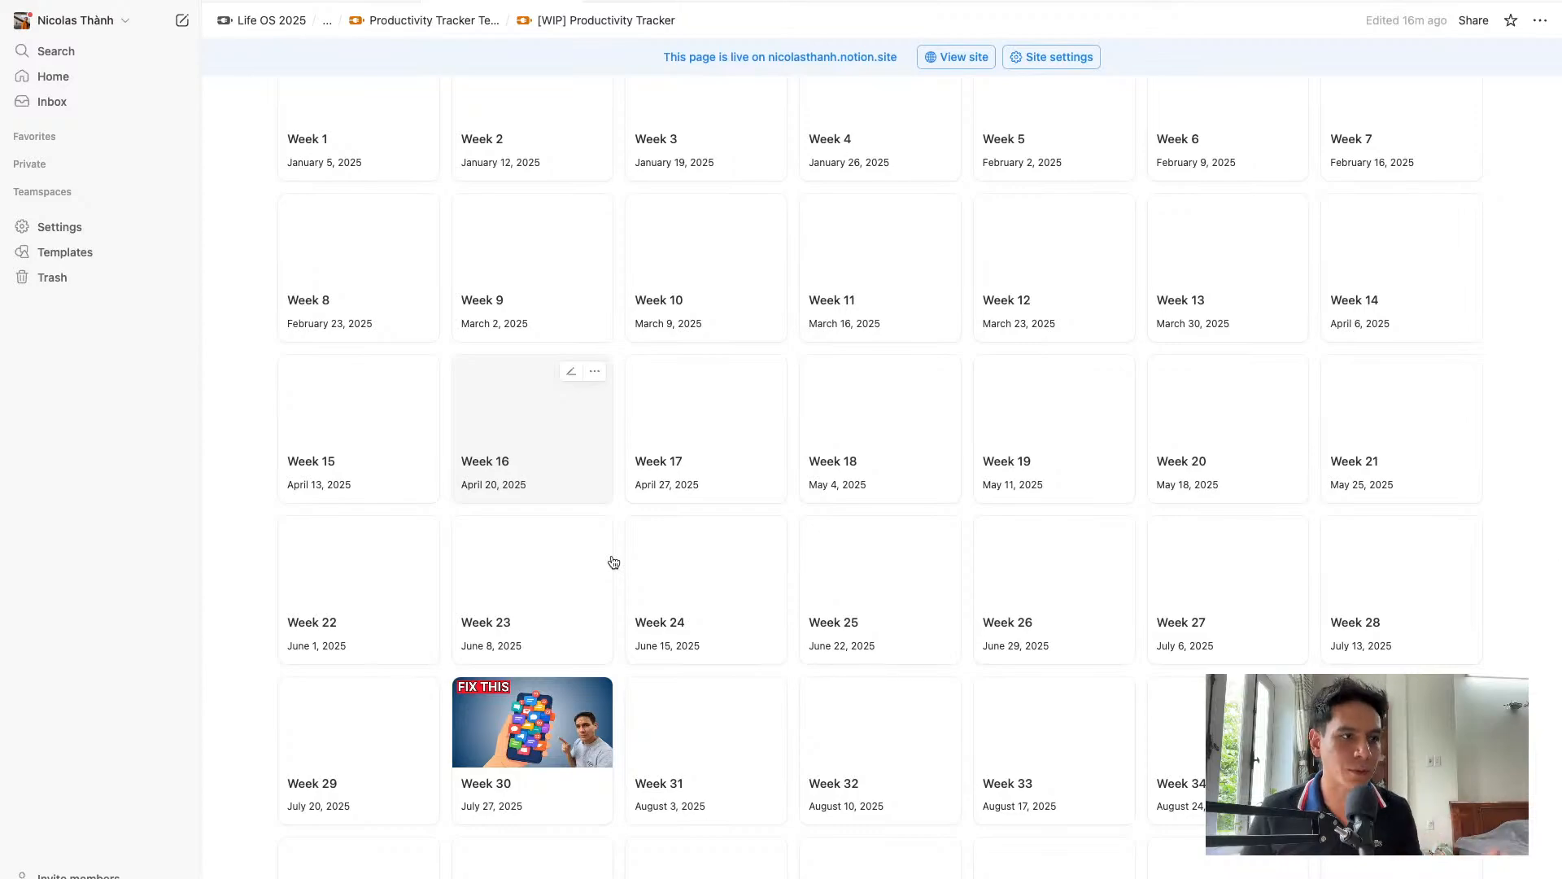
scroll(614, 562, up, 2)
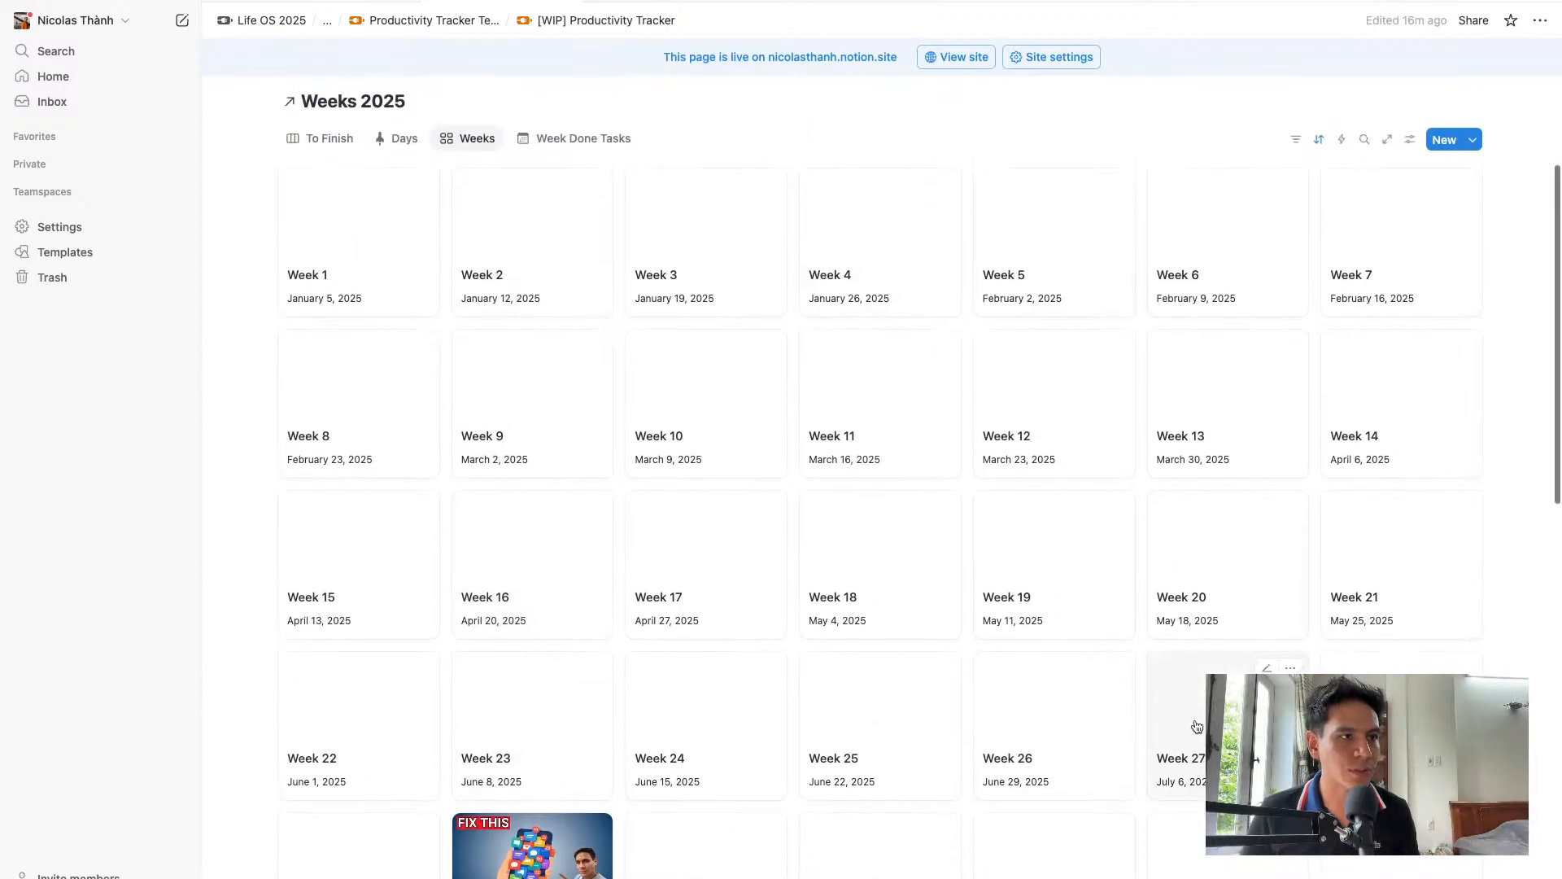
scroll(1197, 726, down, 1)
scroll(1197, 725, down, 2)
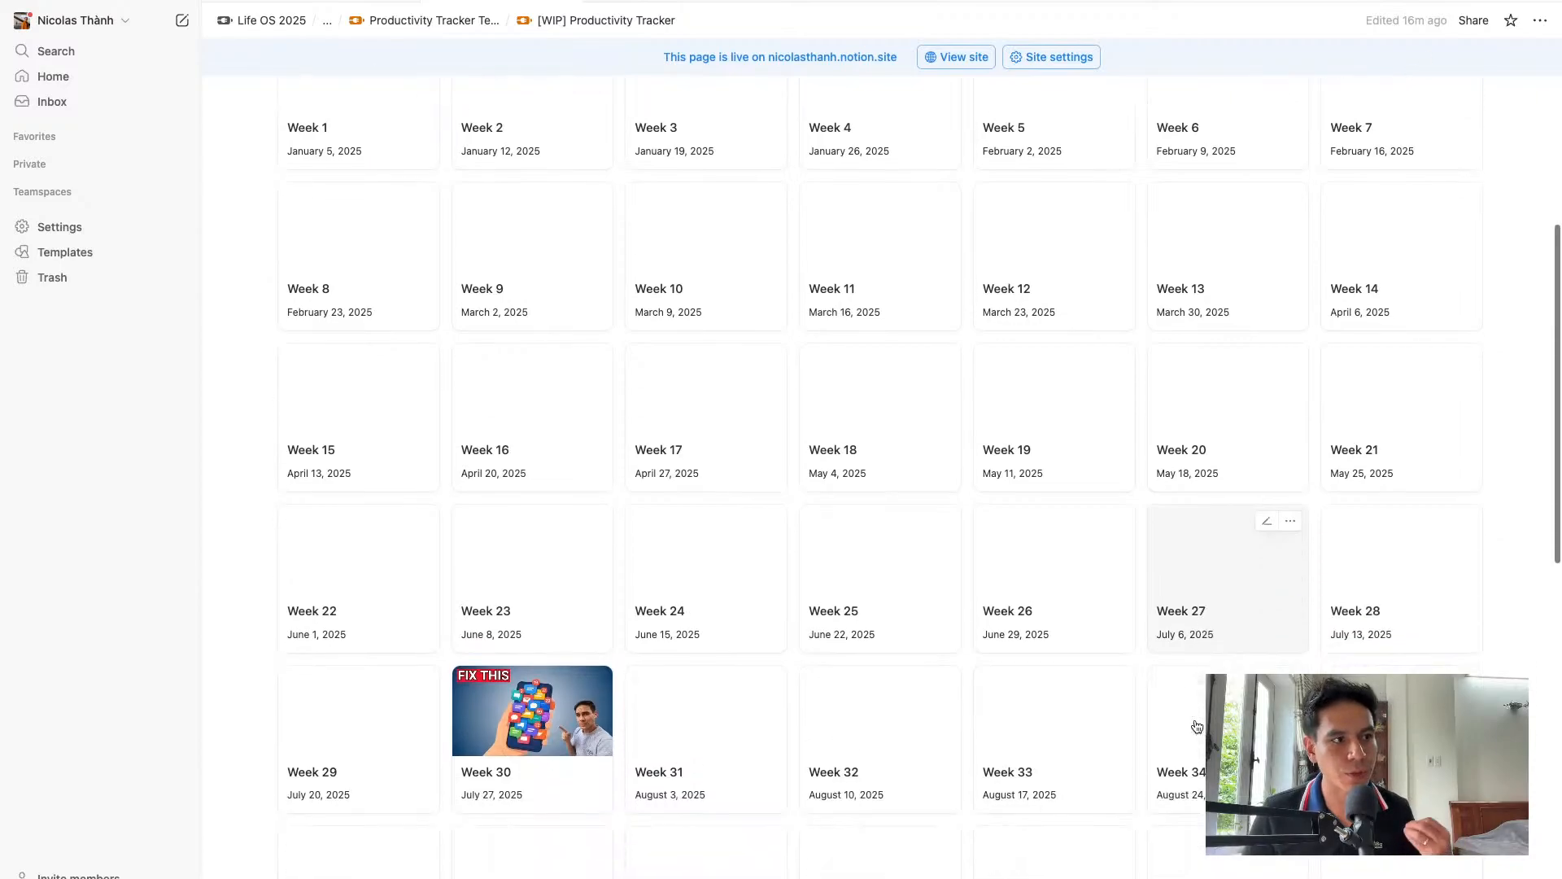
scroll(1197, 726, up, 4)
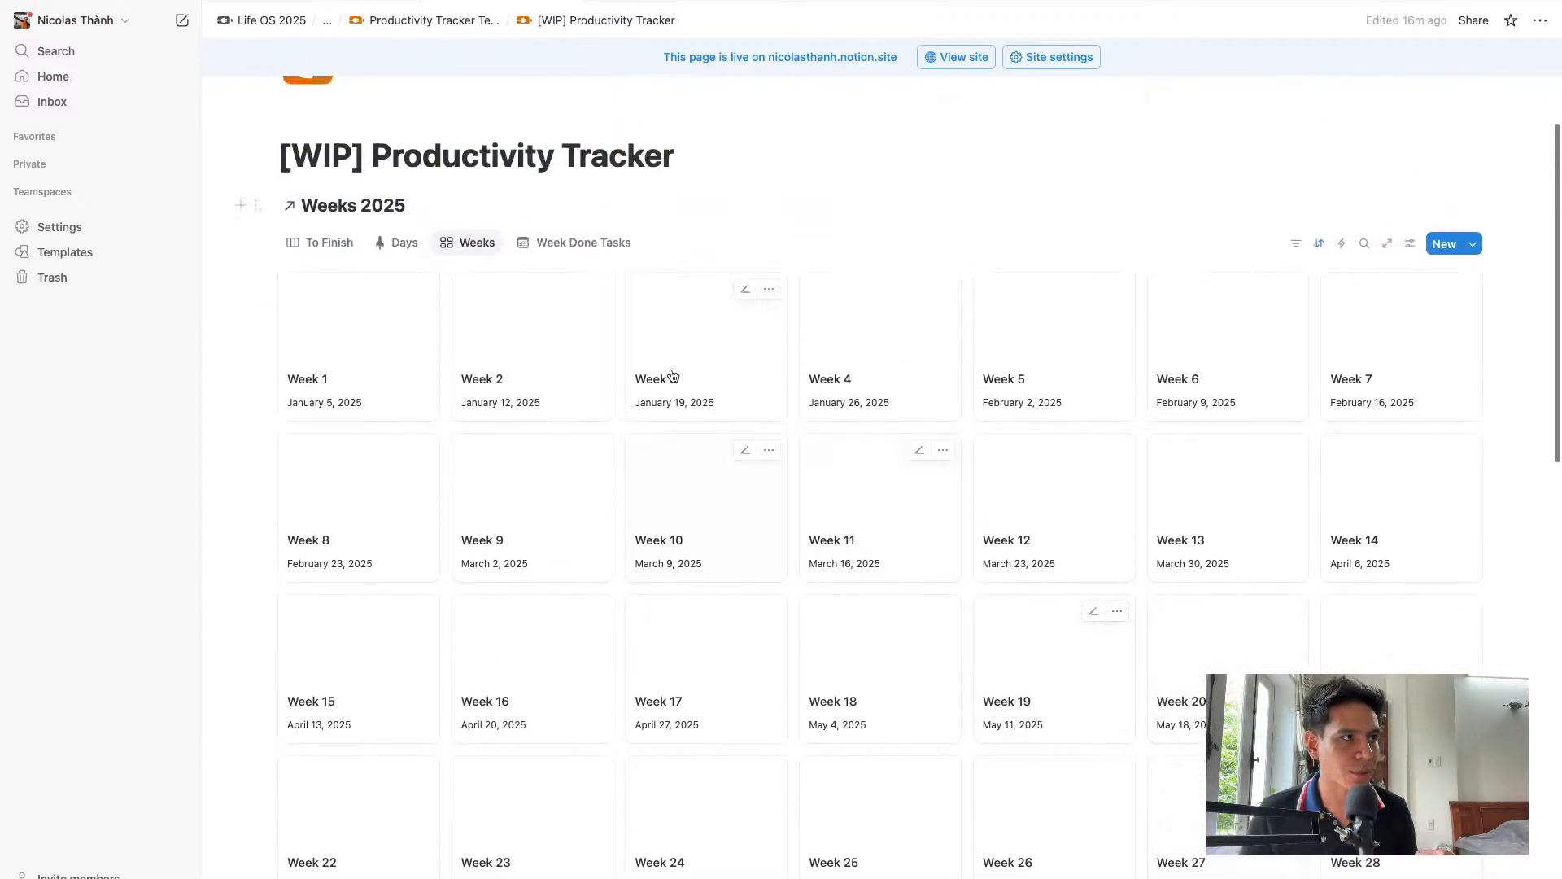
click(578, 243)
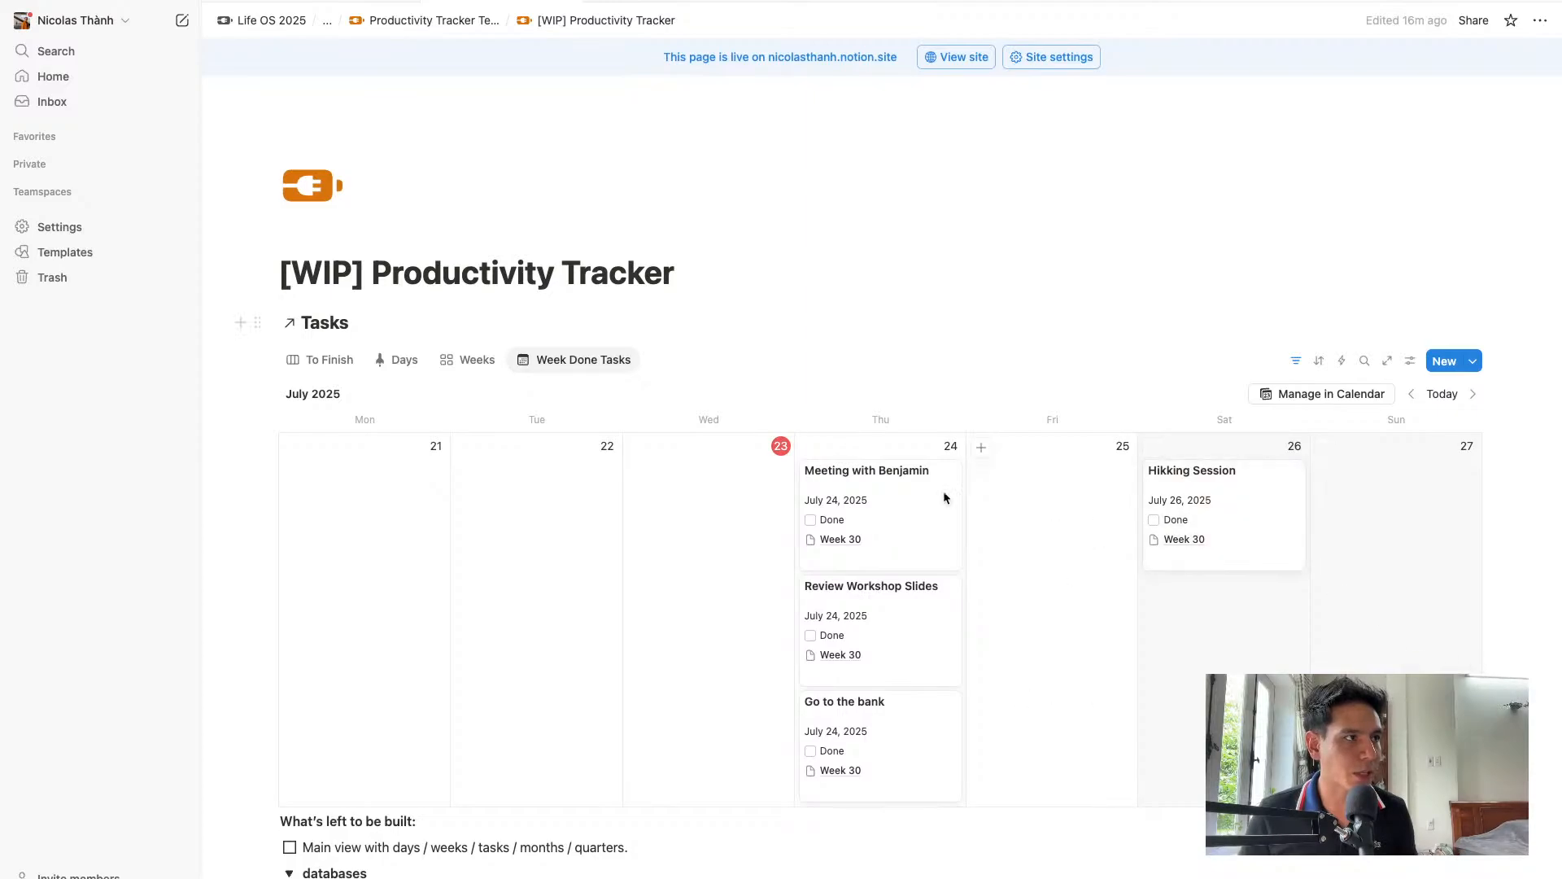
Add a new table view linked to the [WIP] Productivity Tracker's Months 2025 database, reusing its existing Table view
click(606, 370)
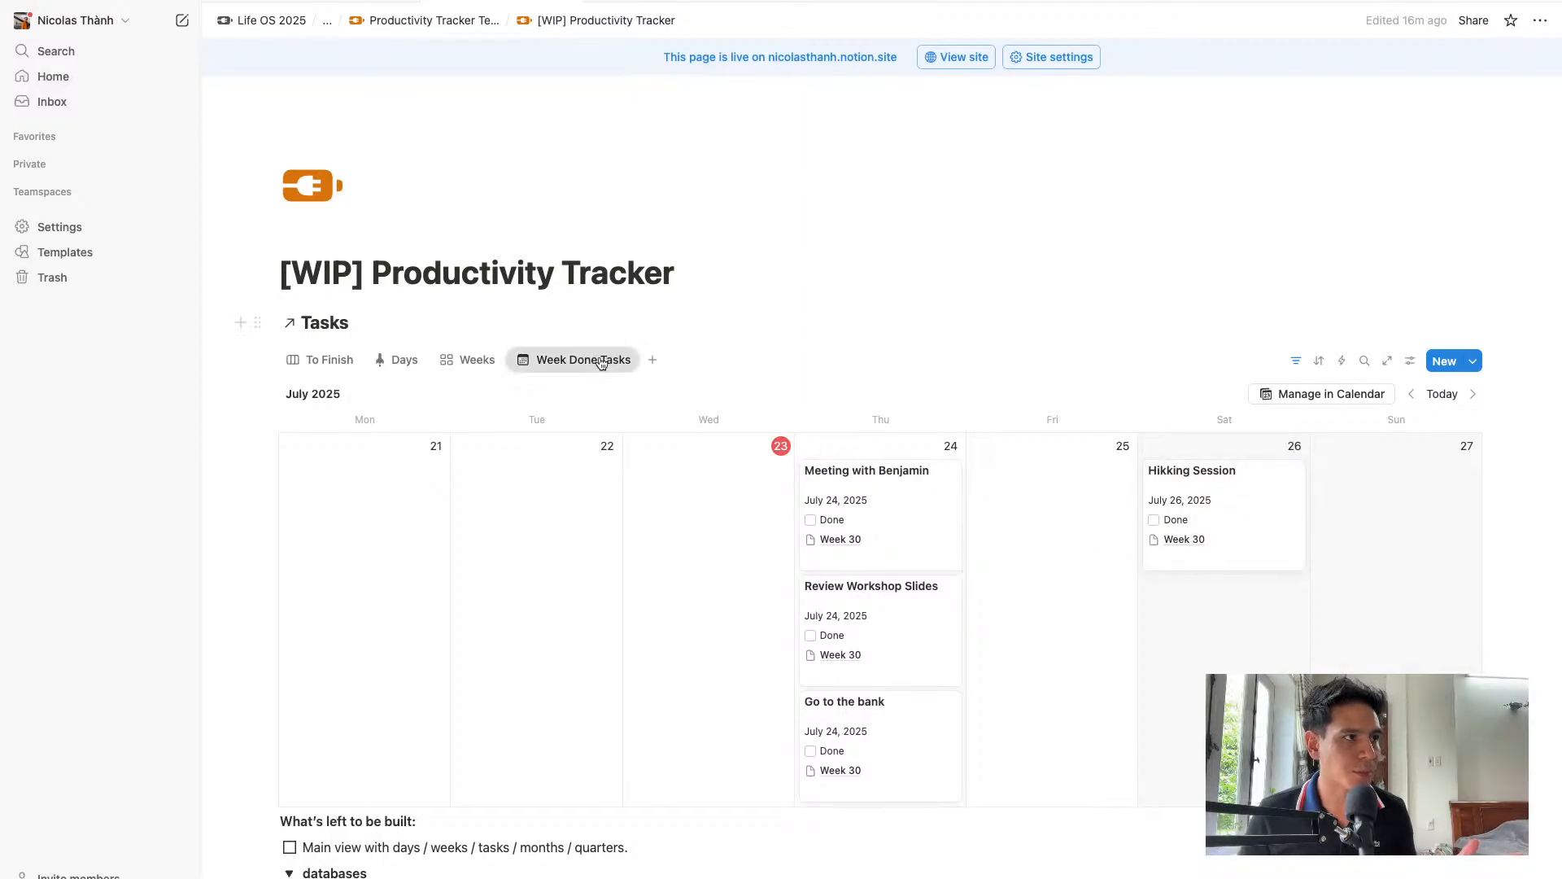
click(653, 362)
click(653, 362)
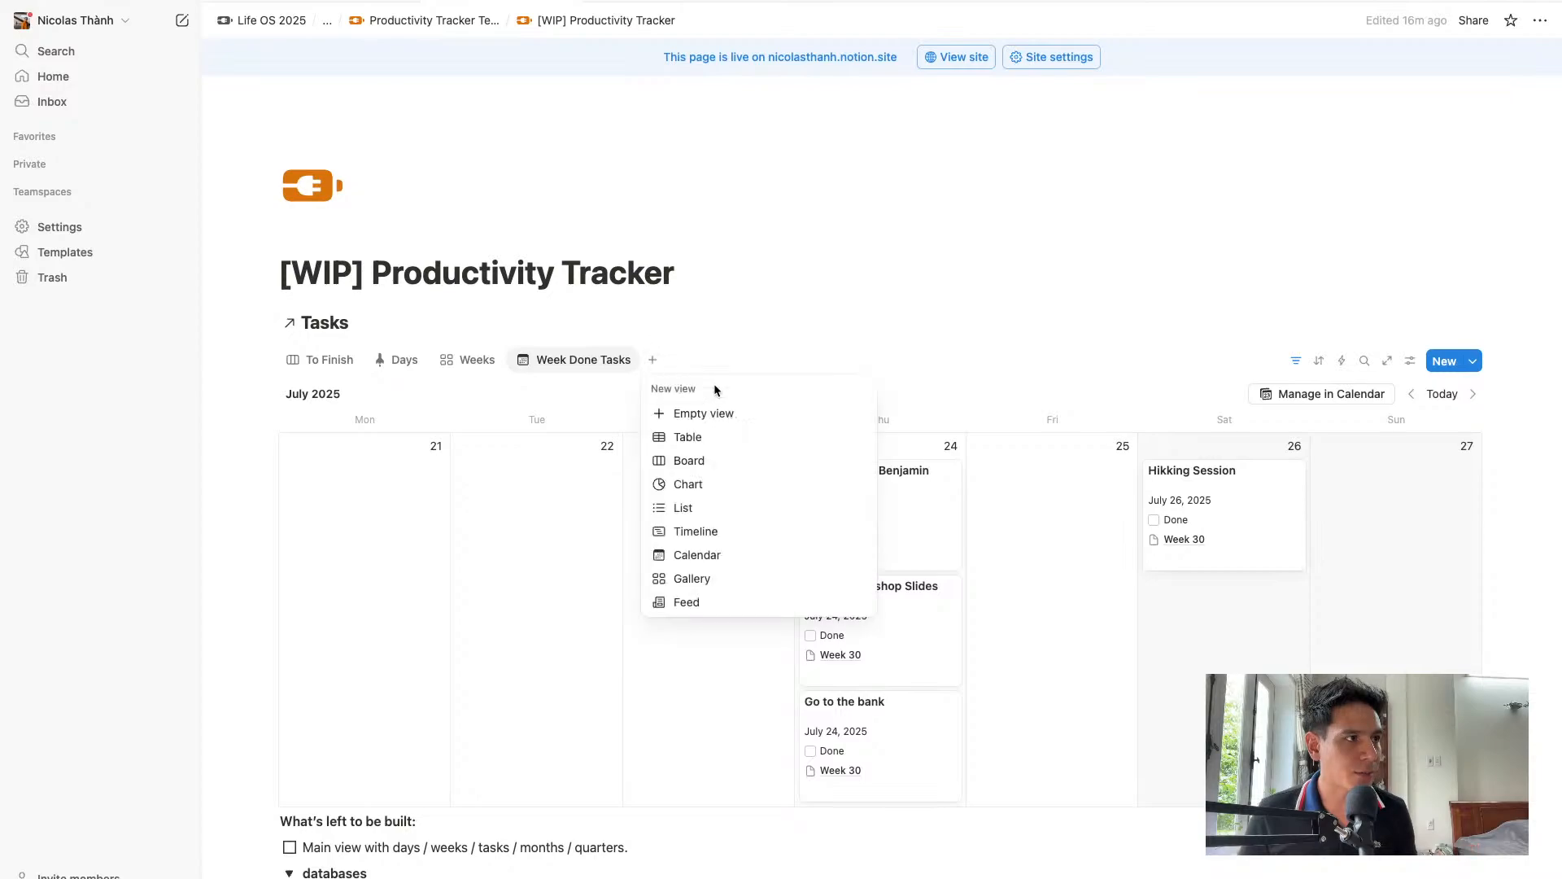
click(729, 438)
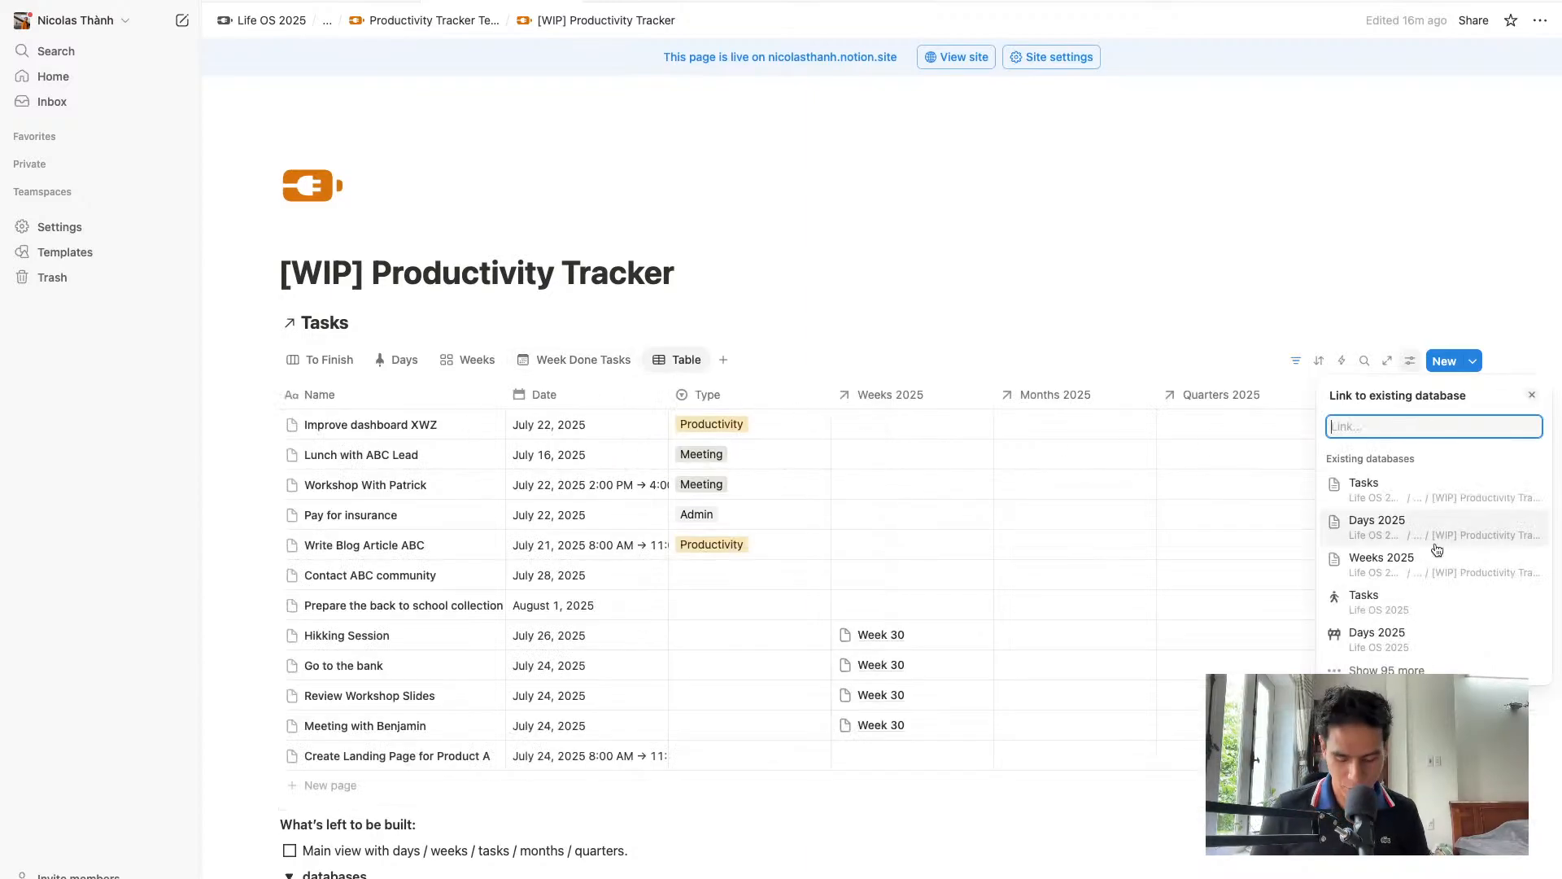
text(Mo)
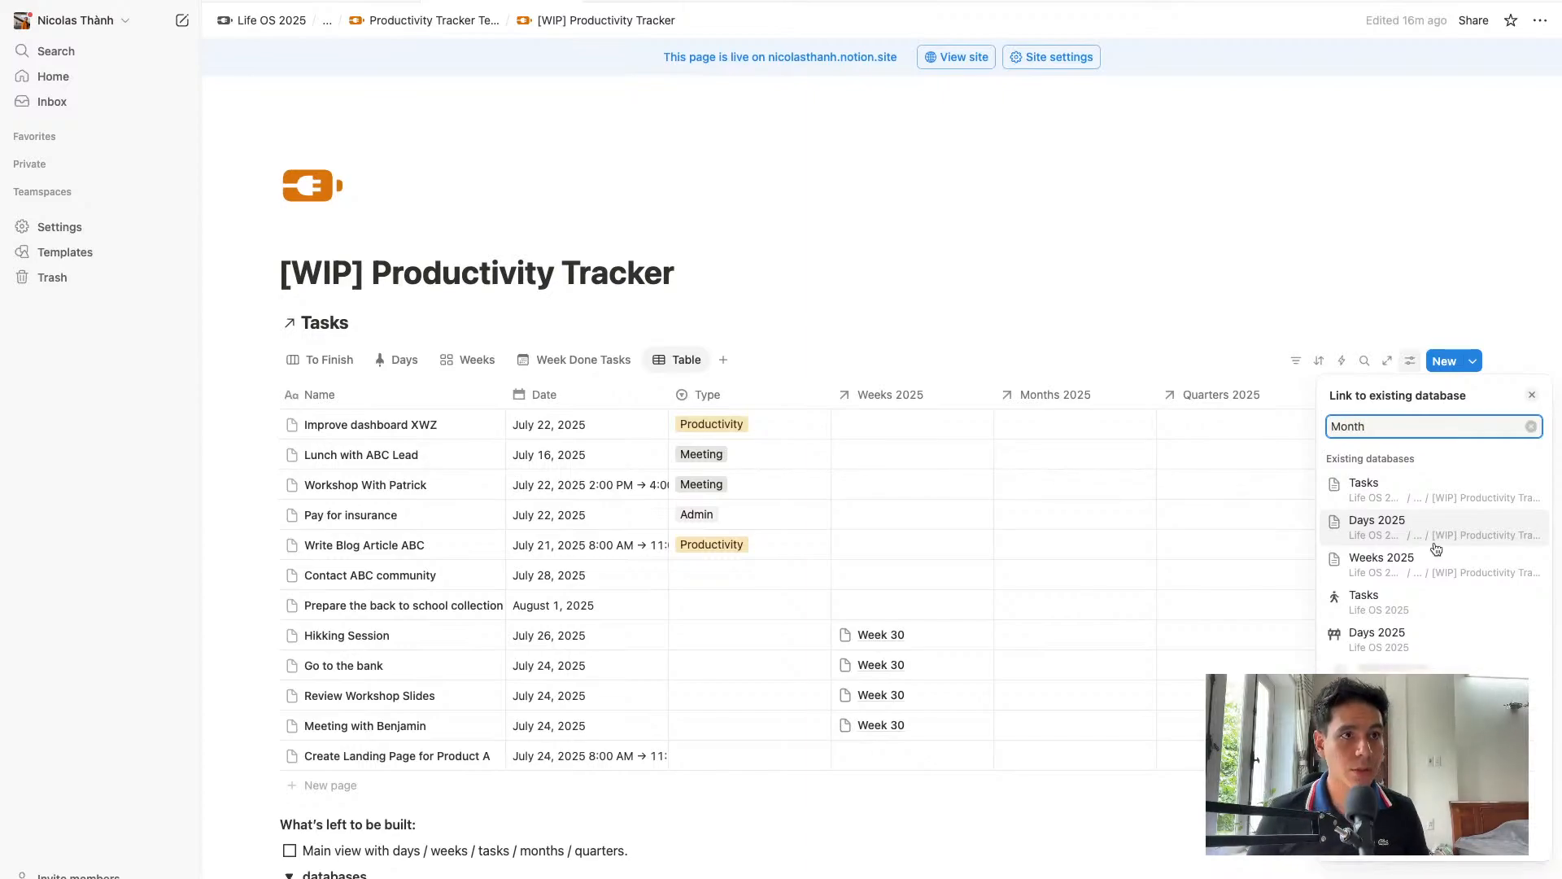
text(nth)
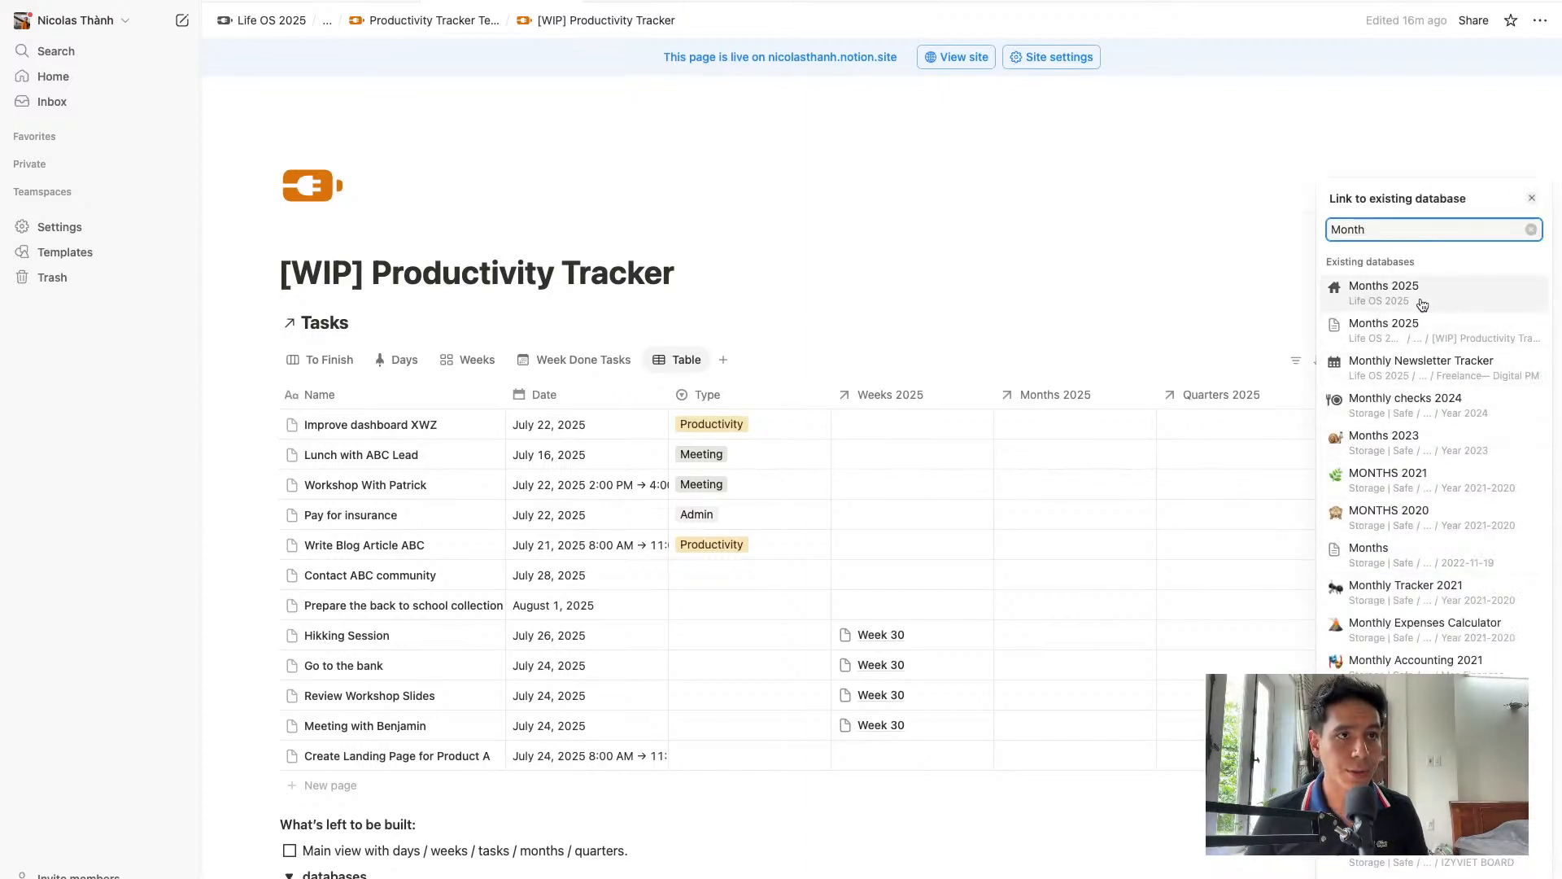
click(1417, 334)
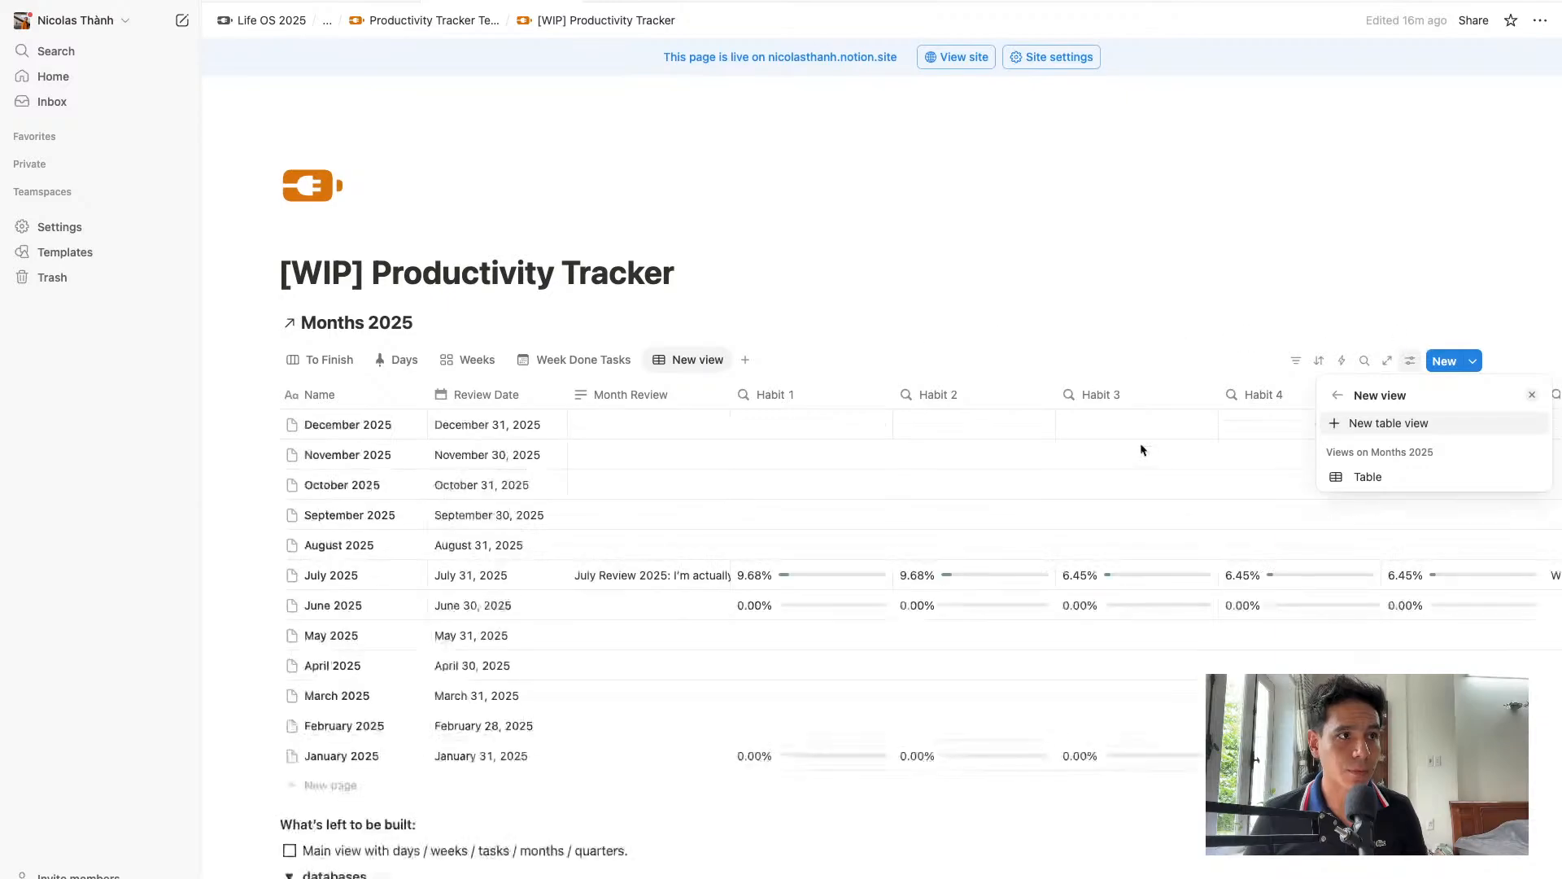
click(1379, 479)
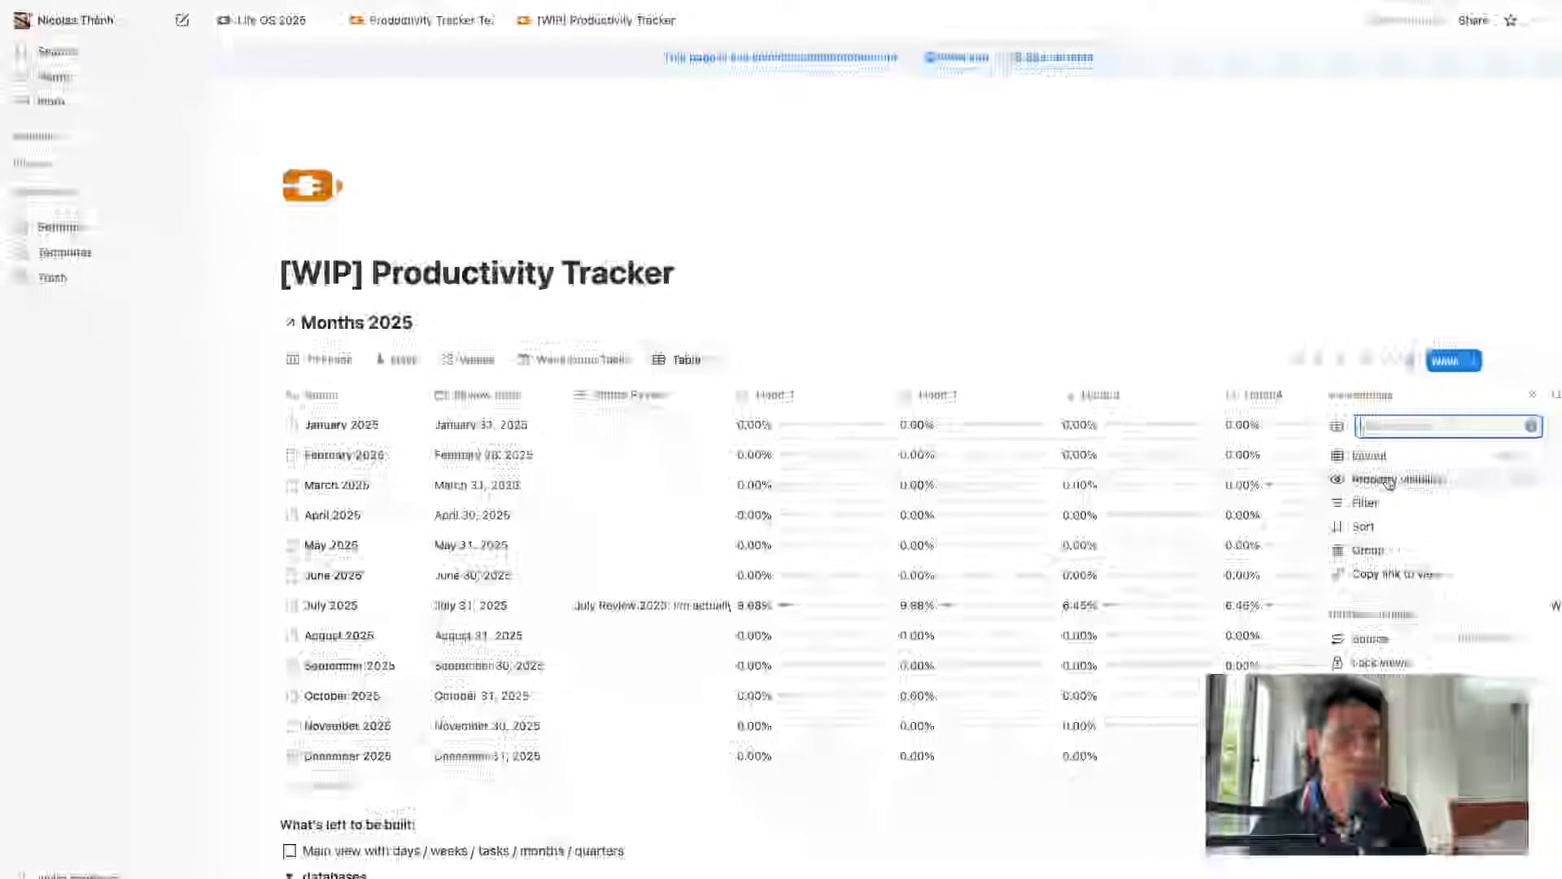
Hide the Review Date, Week Reviews and Month Review columns of the Months 2025 table and check January 2025's full properties
click(482, 395)
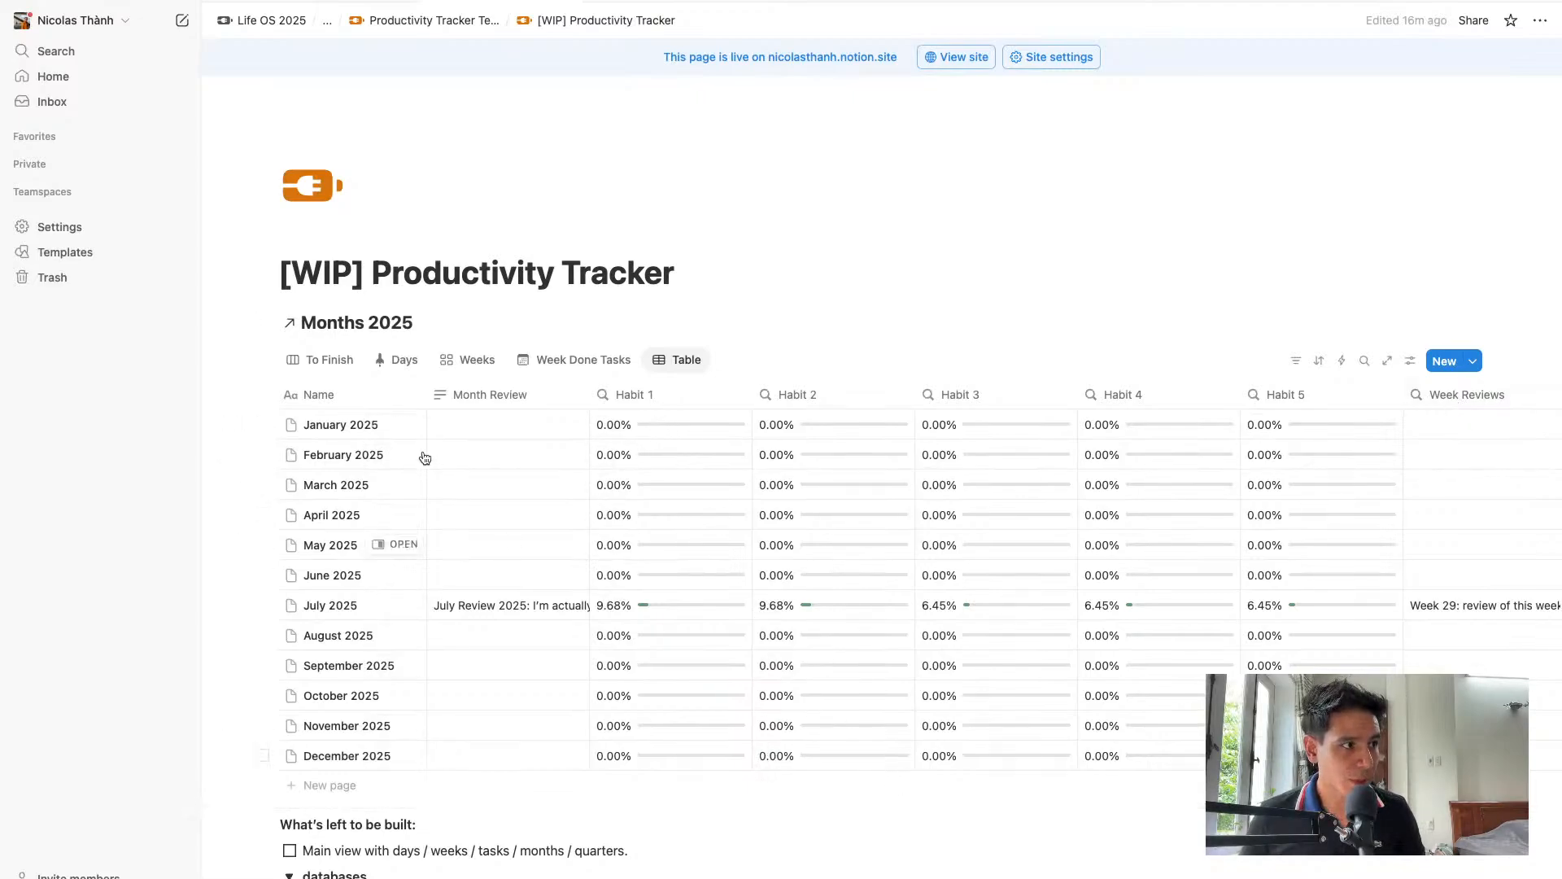
drag(492, 394, 1222, 399)
scroll(1399, 418, right, 2)
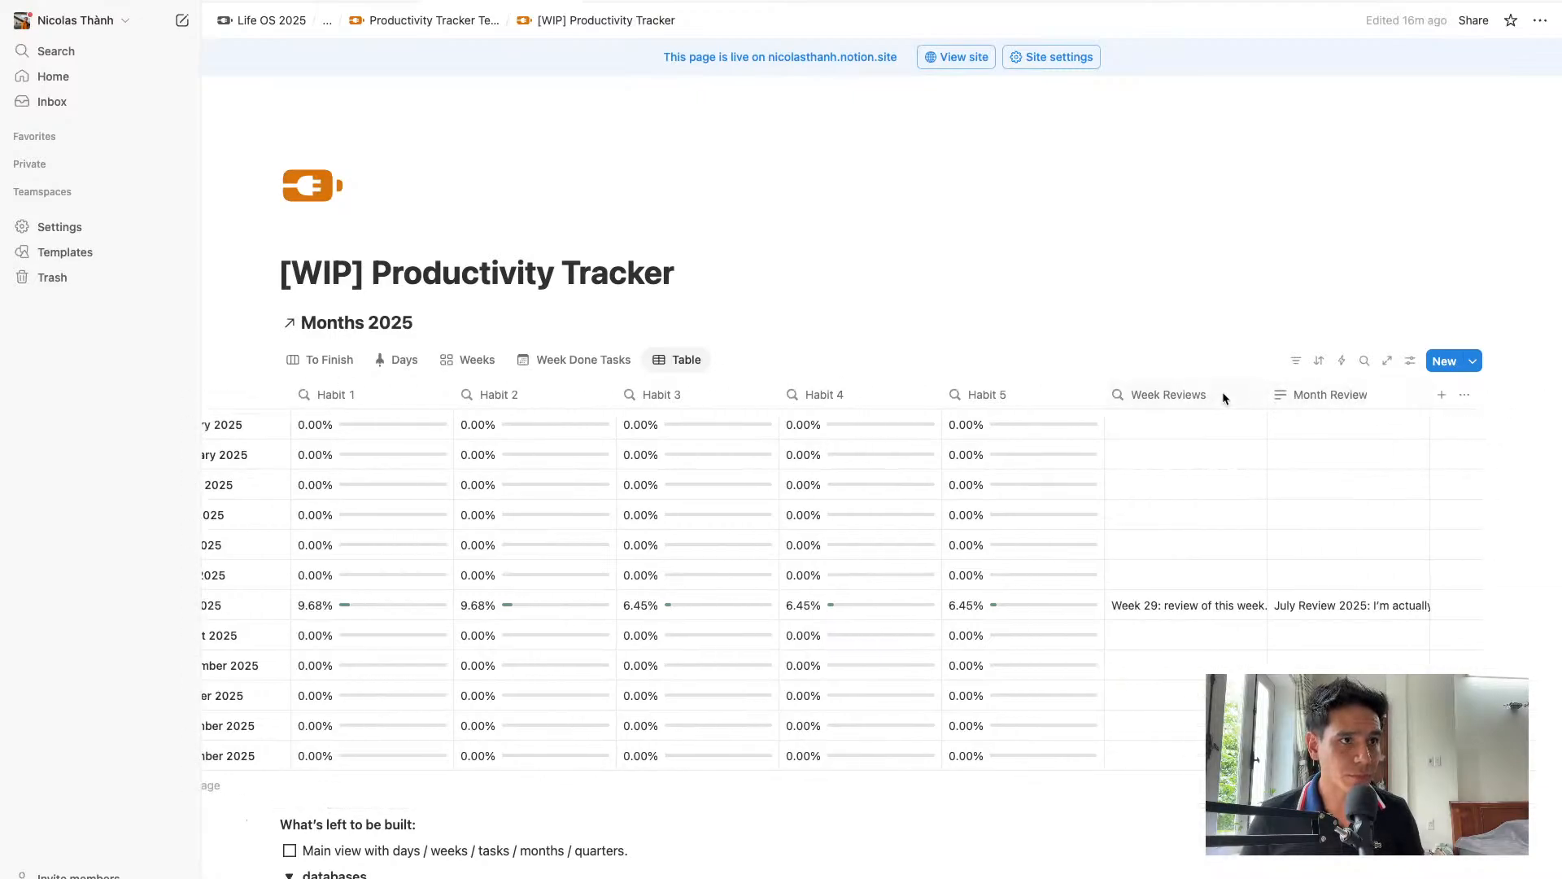
click(1221, 392)
click(1194, 583)
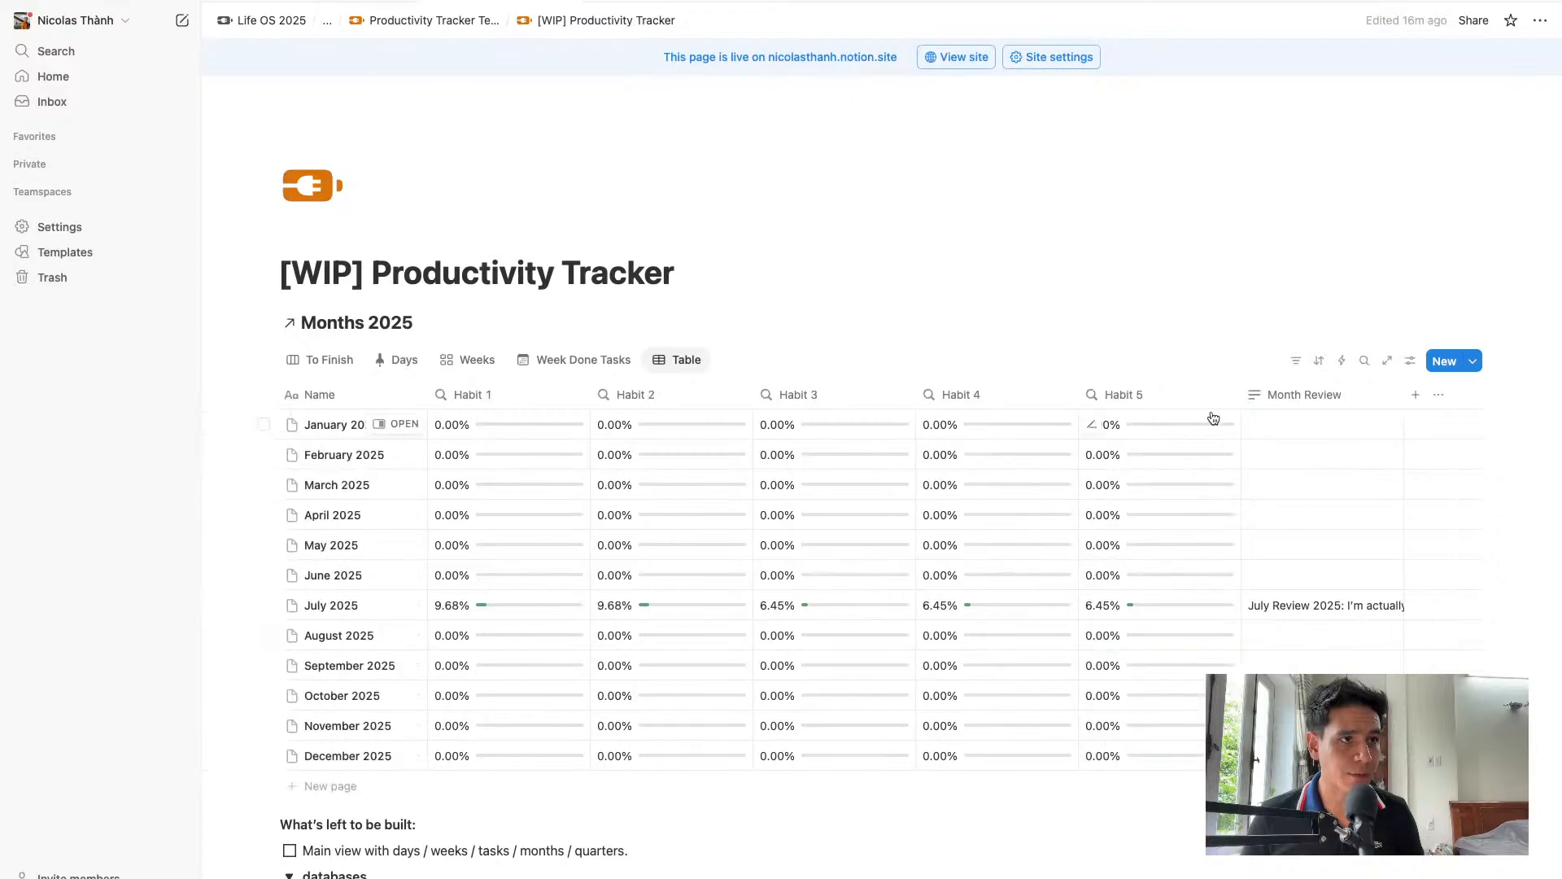
click(1302, 396)
click(1311, 628)
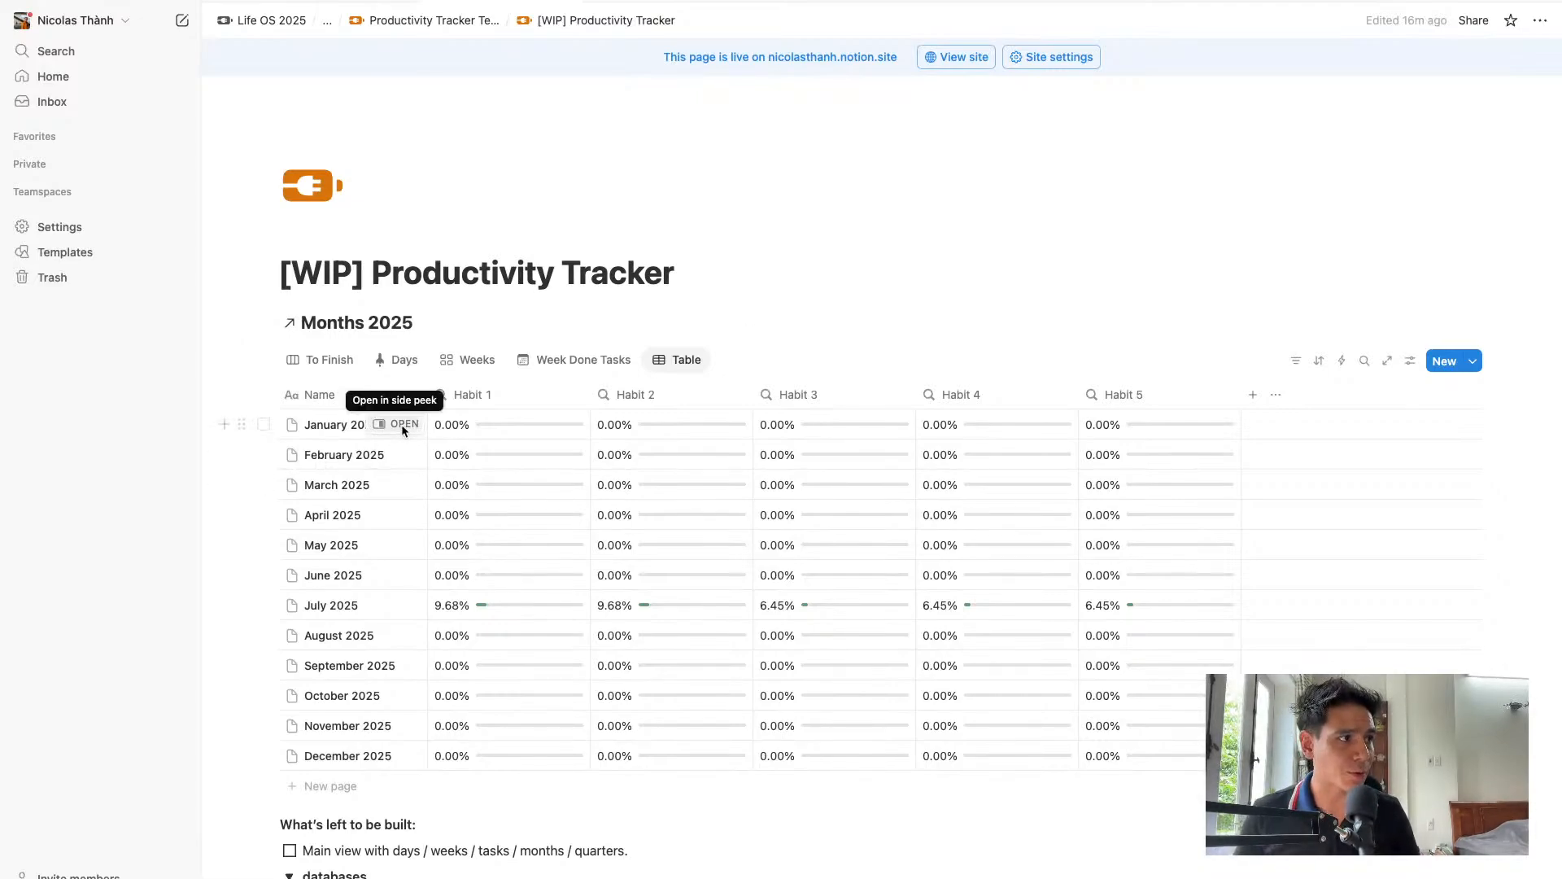
click(402, 423)
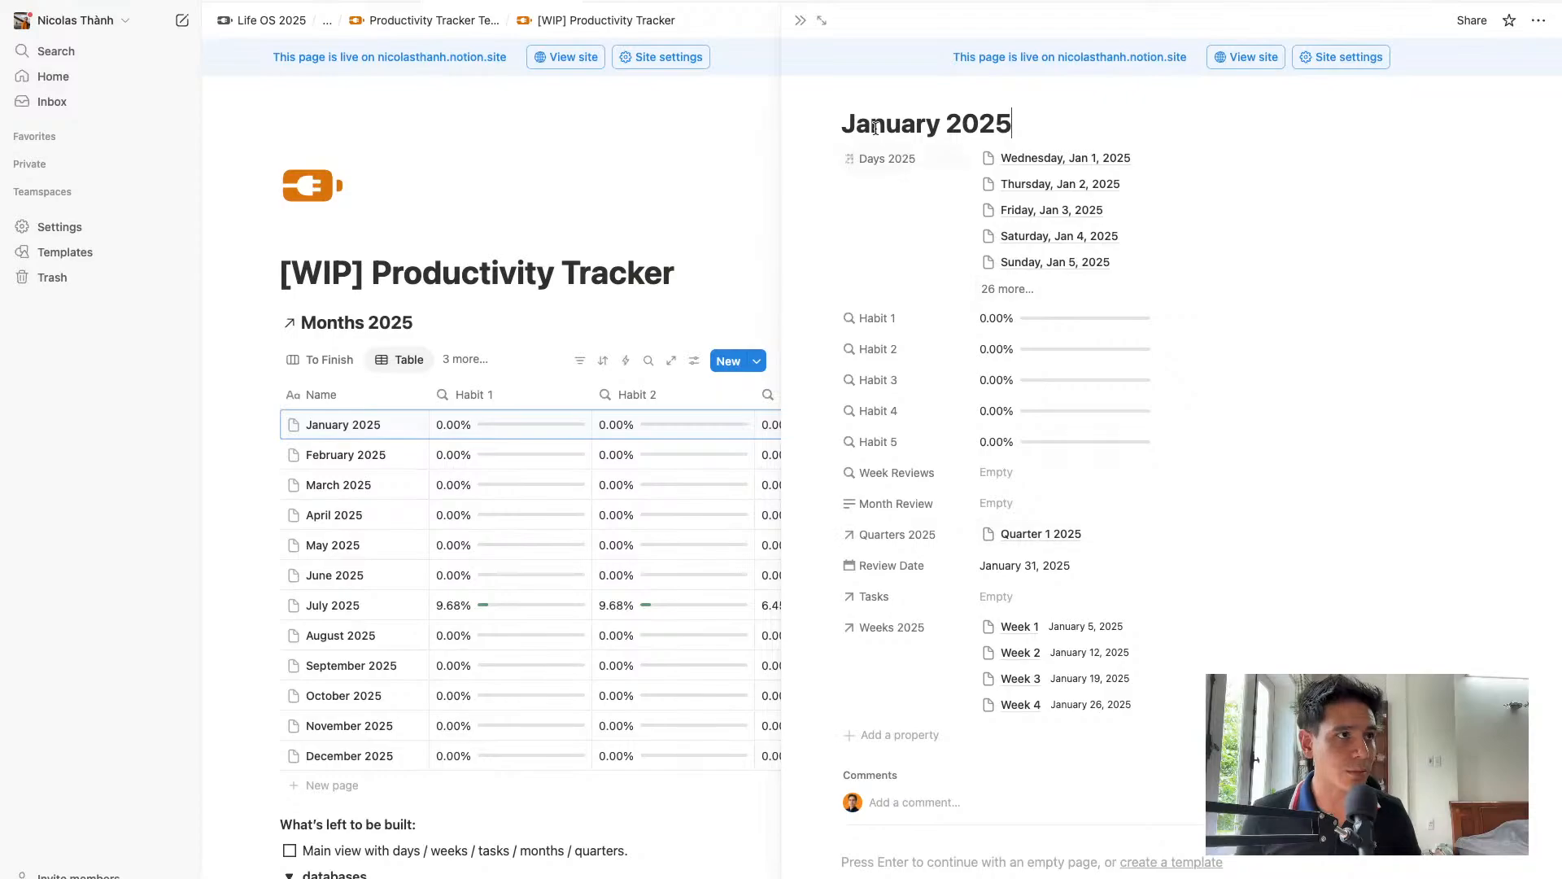
click(800, 20)
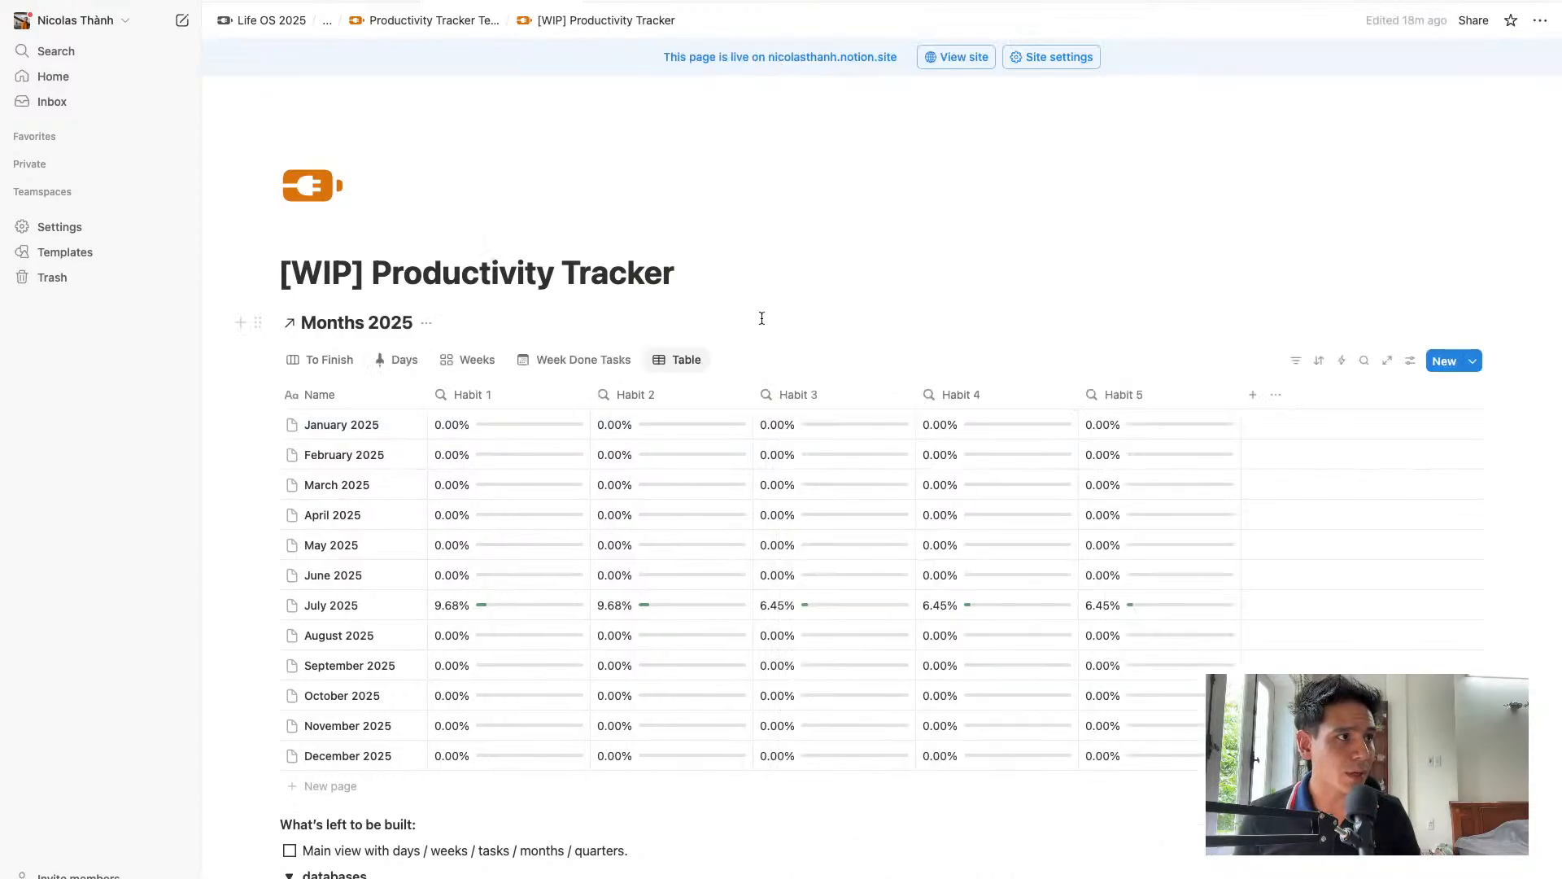
Rename the new Months 2025 table view as Months
click(690, 366)
click(690, 393)
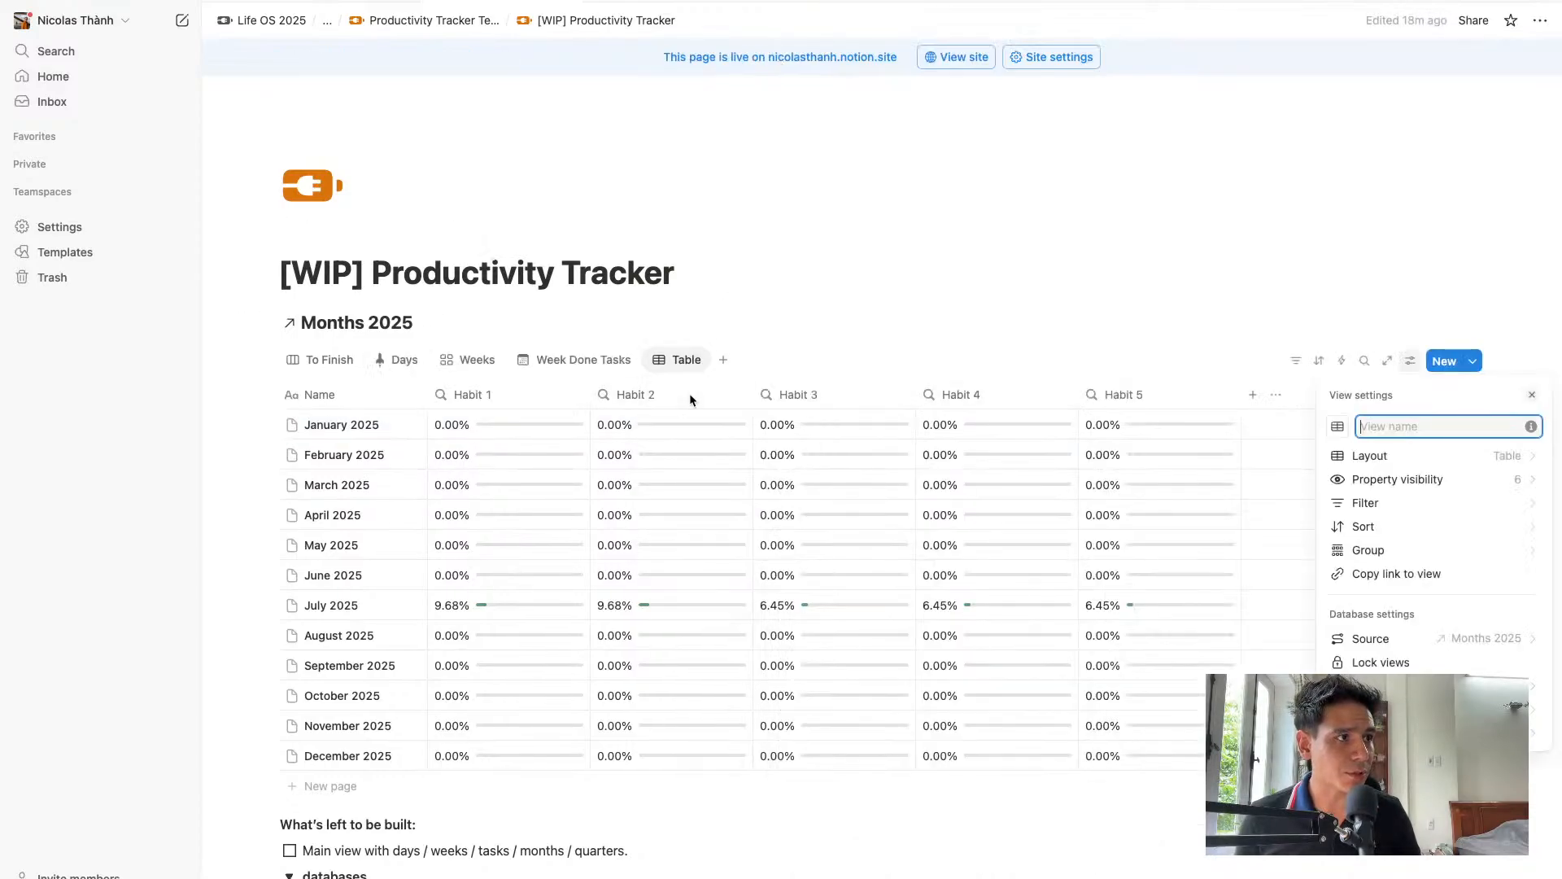
text(Months)
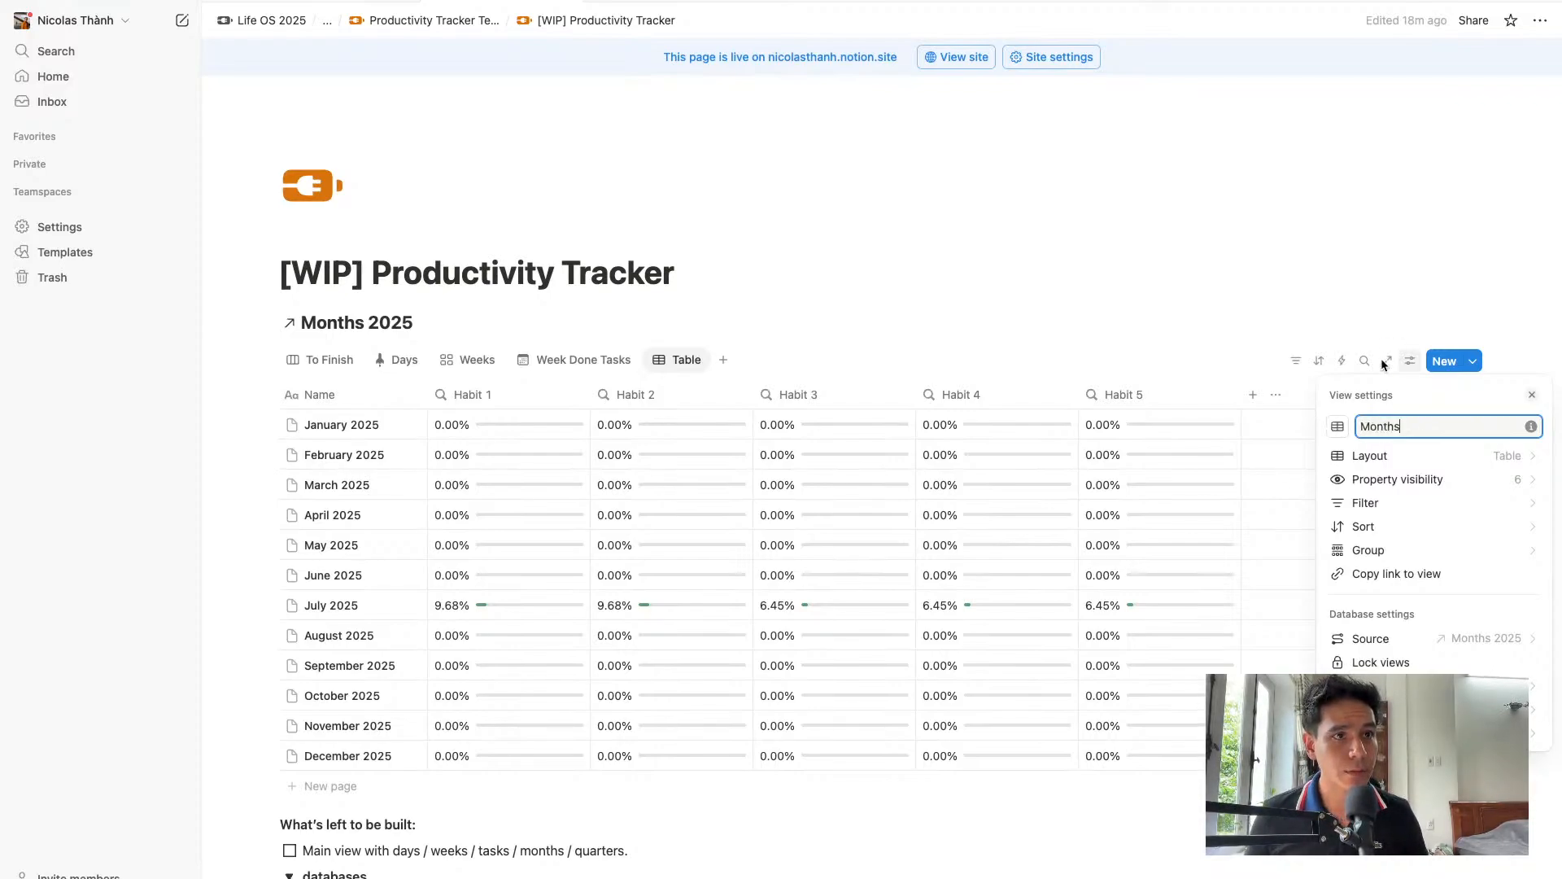
click(1364, 301)
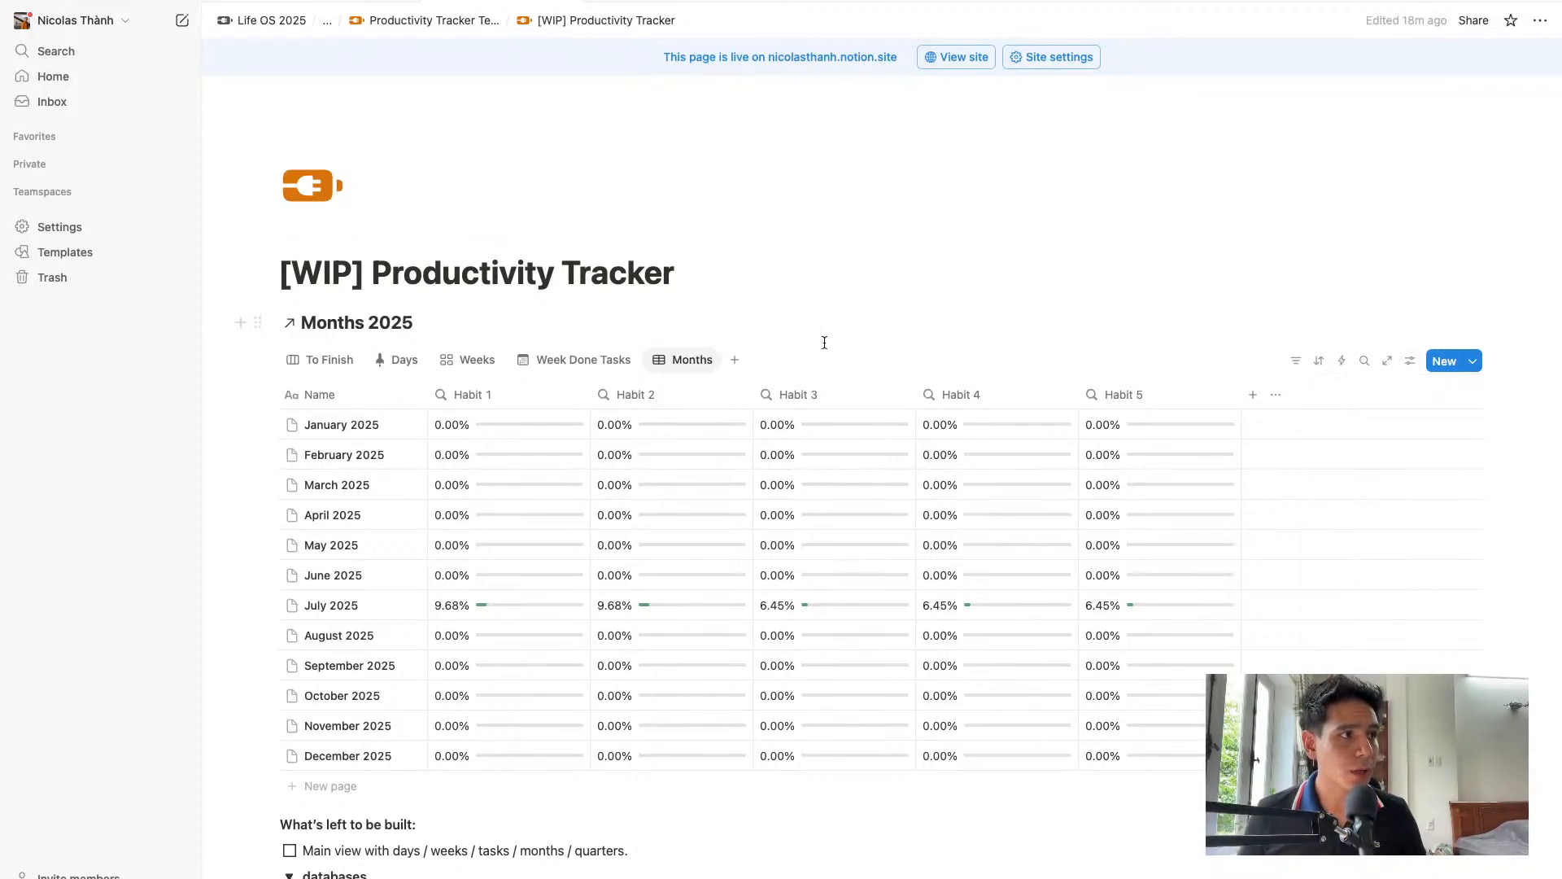
click(705, 366)
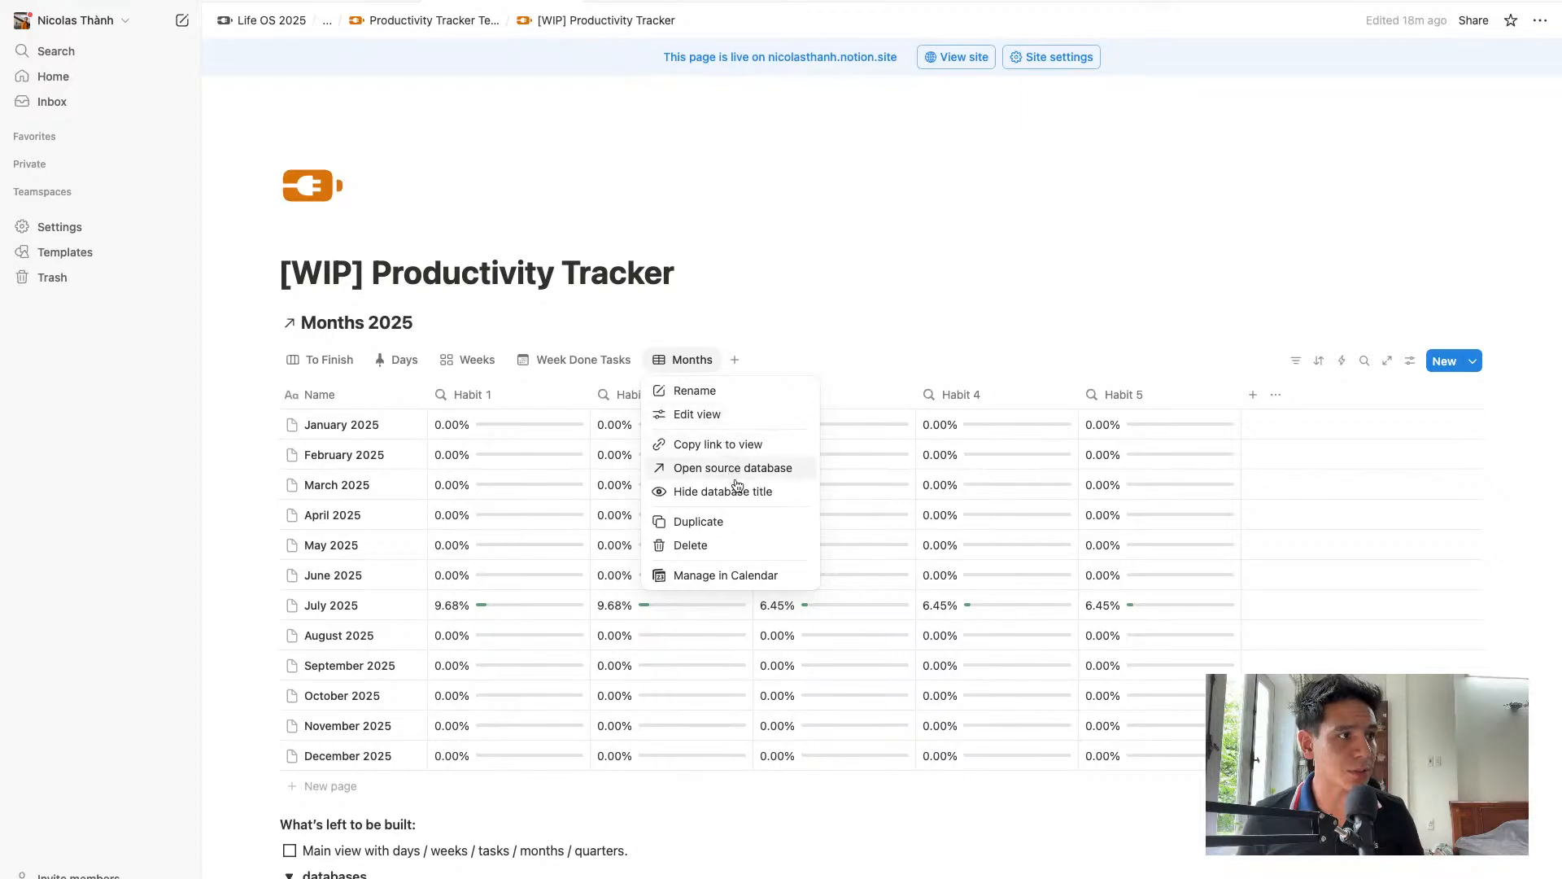
click(736, 366)
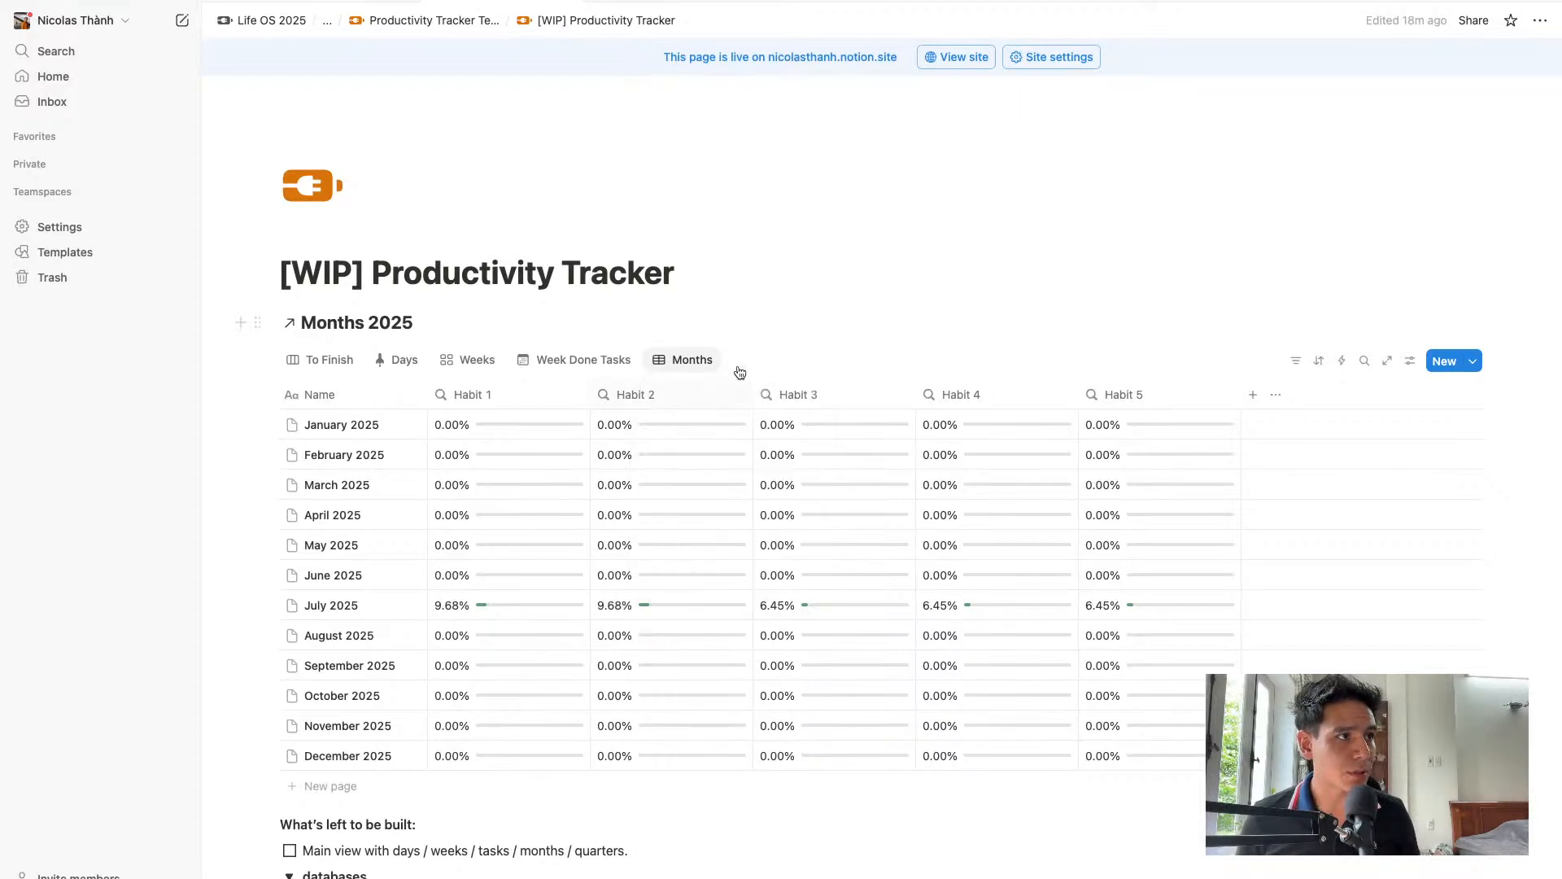
Add another table view linked to the [WIP] Productivity Tracker's Quarters 2025 database, reusing its existing Table view
click(735, 360)
click(812, 425)
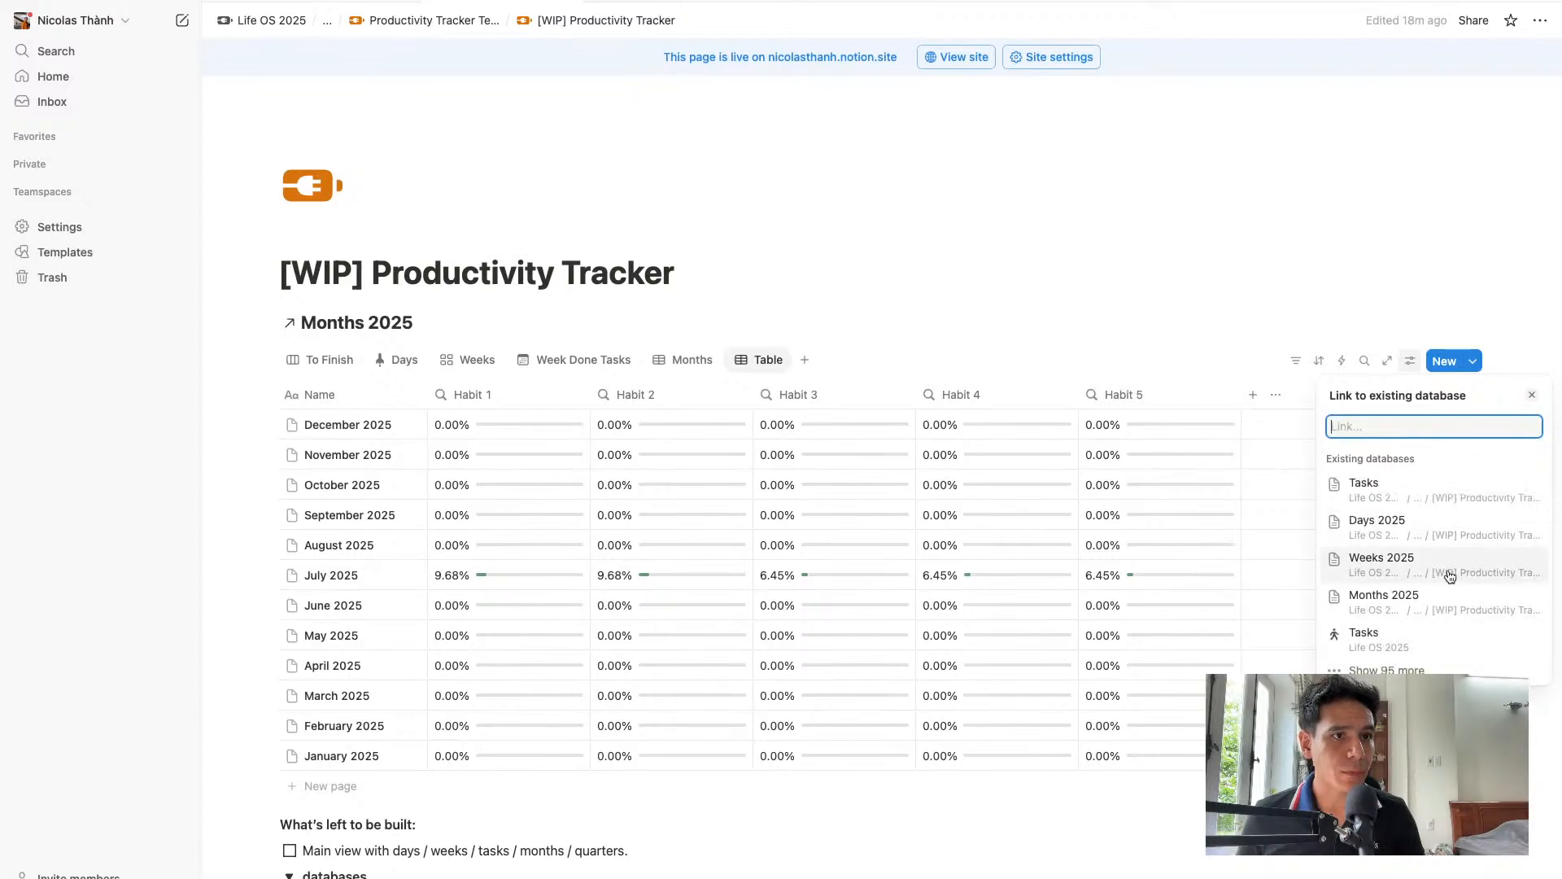
text(Quarter)
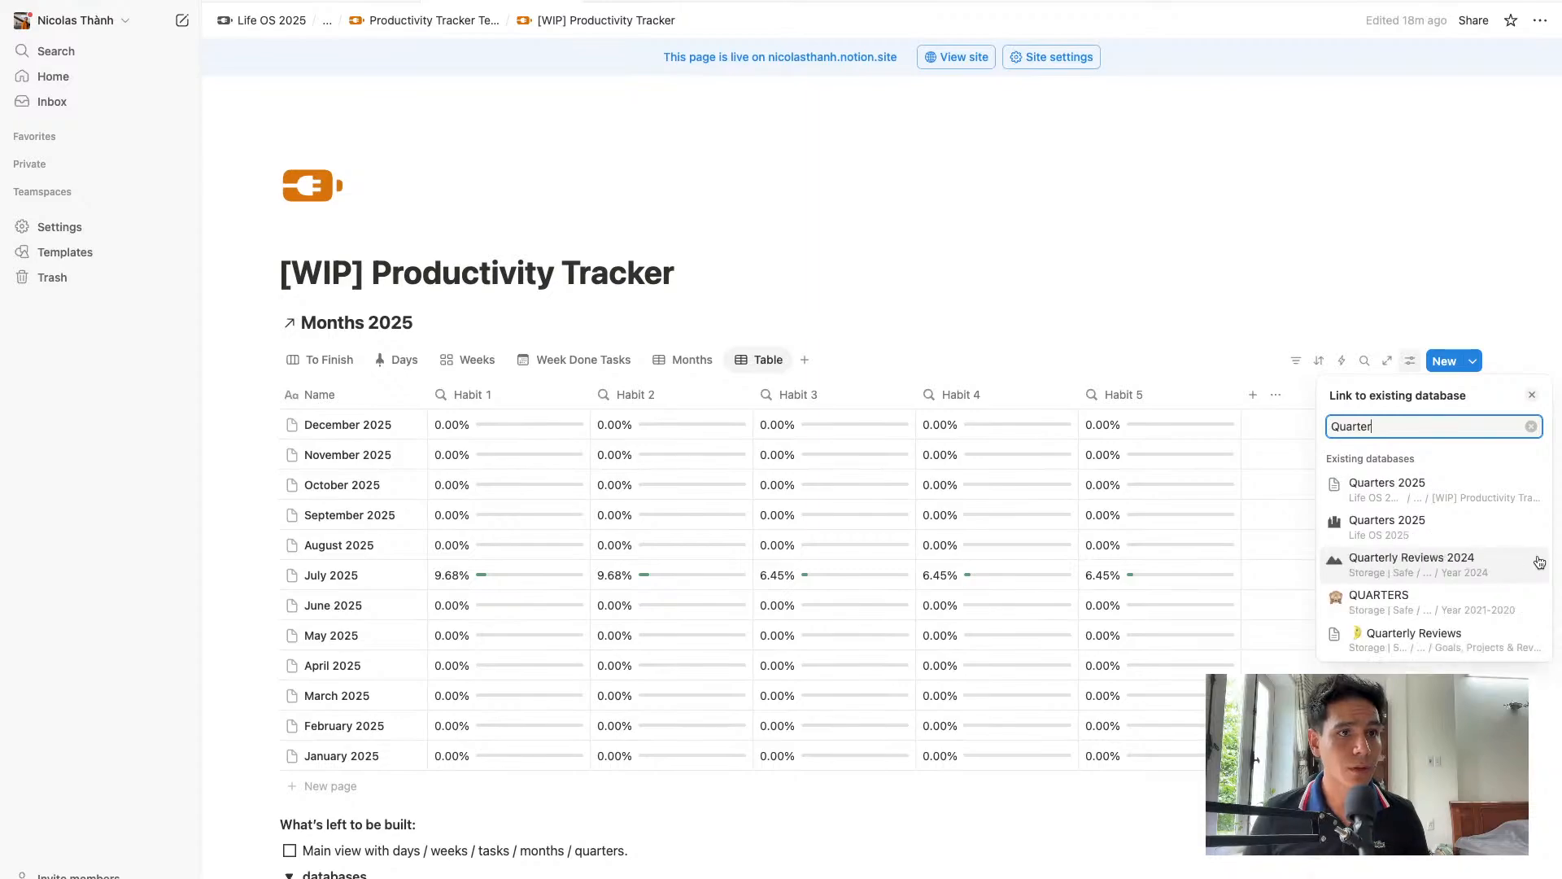
click(1455, 498)
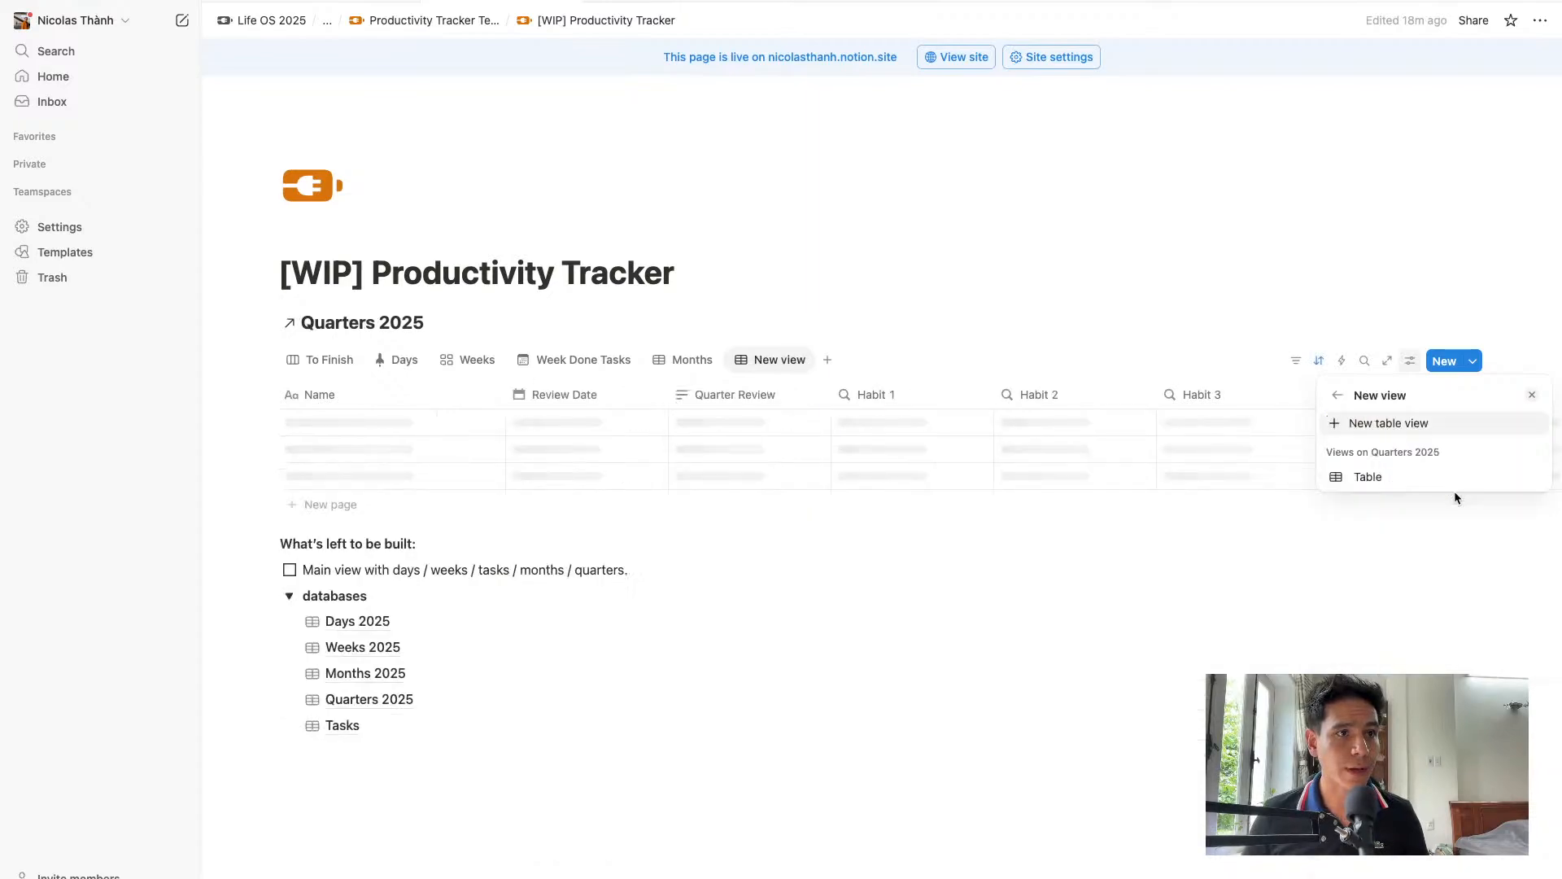
click(1388, 480)
Hide the Quarter Review column in the Quarters 2025 table
click(724, 393)
click(735, 399)
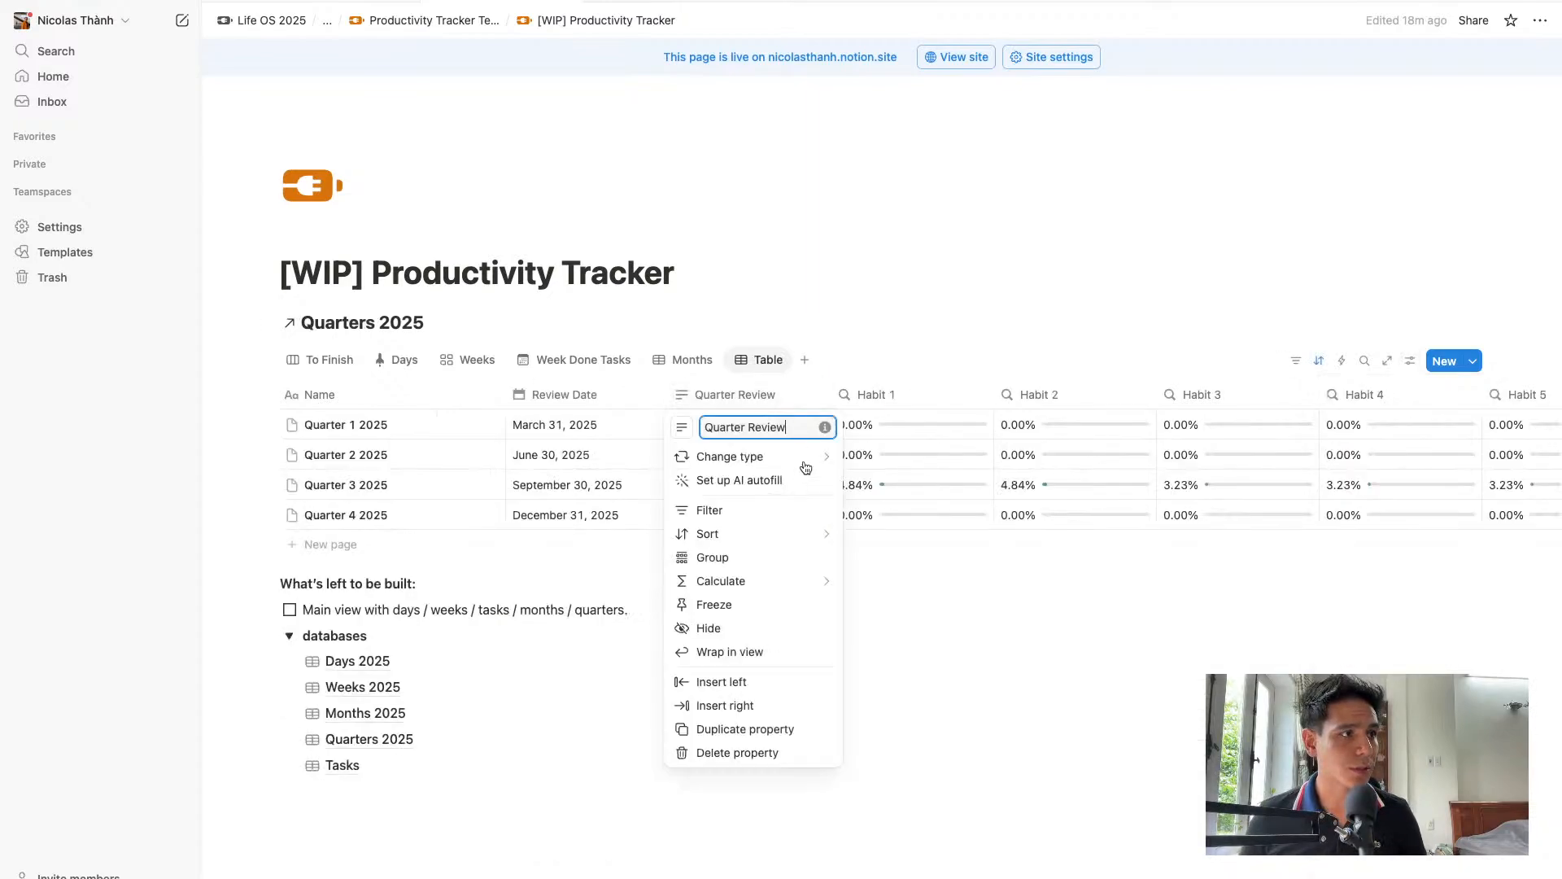
click(763, 637)
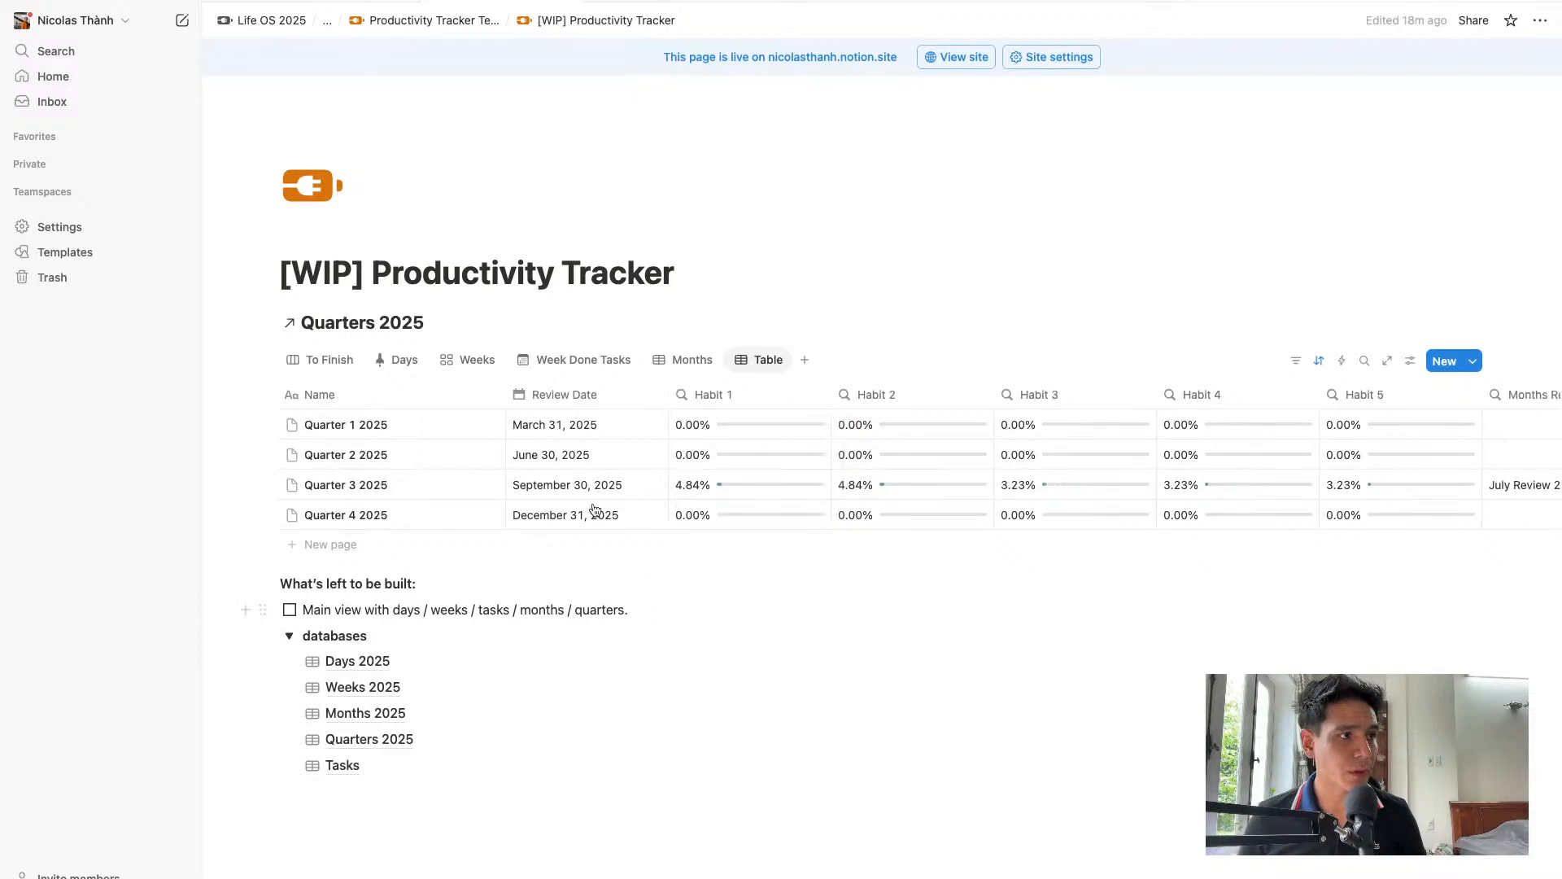
click(586, 395)
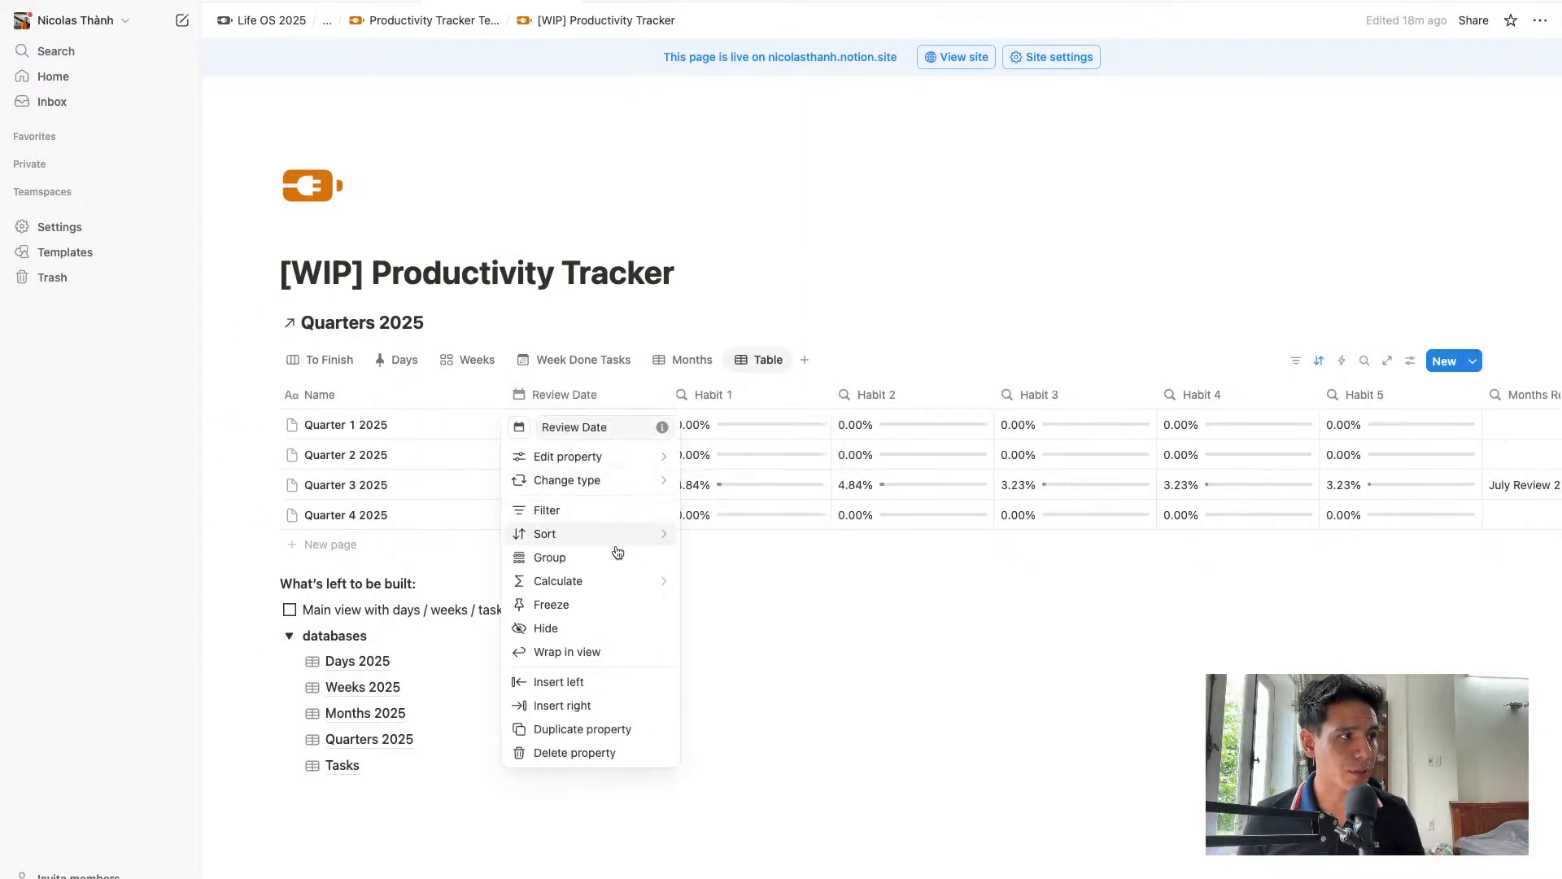
click(736, 613)
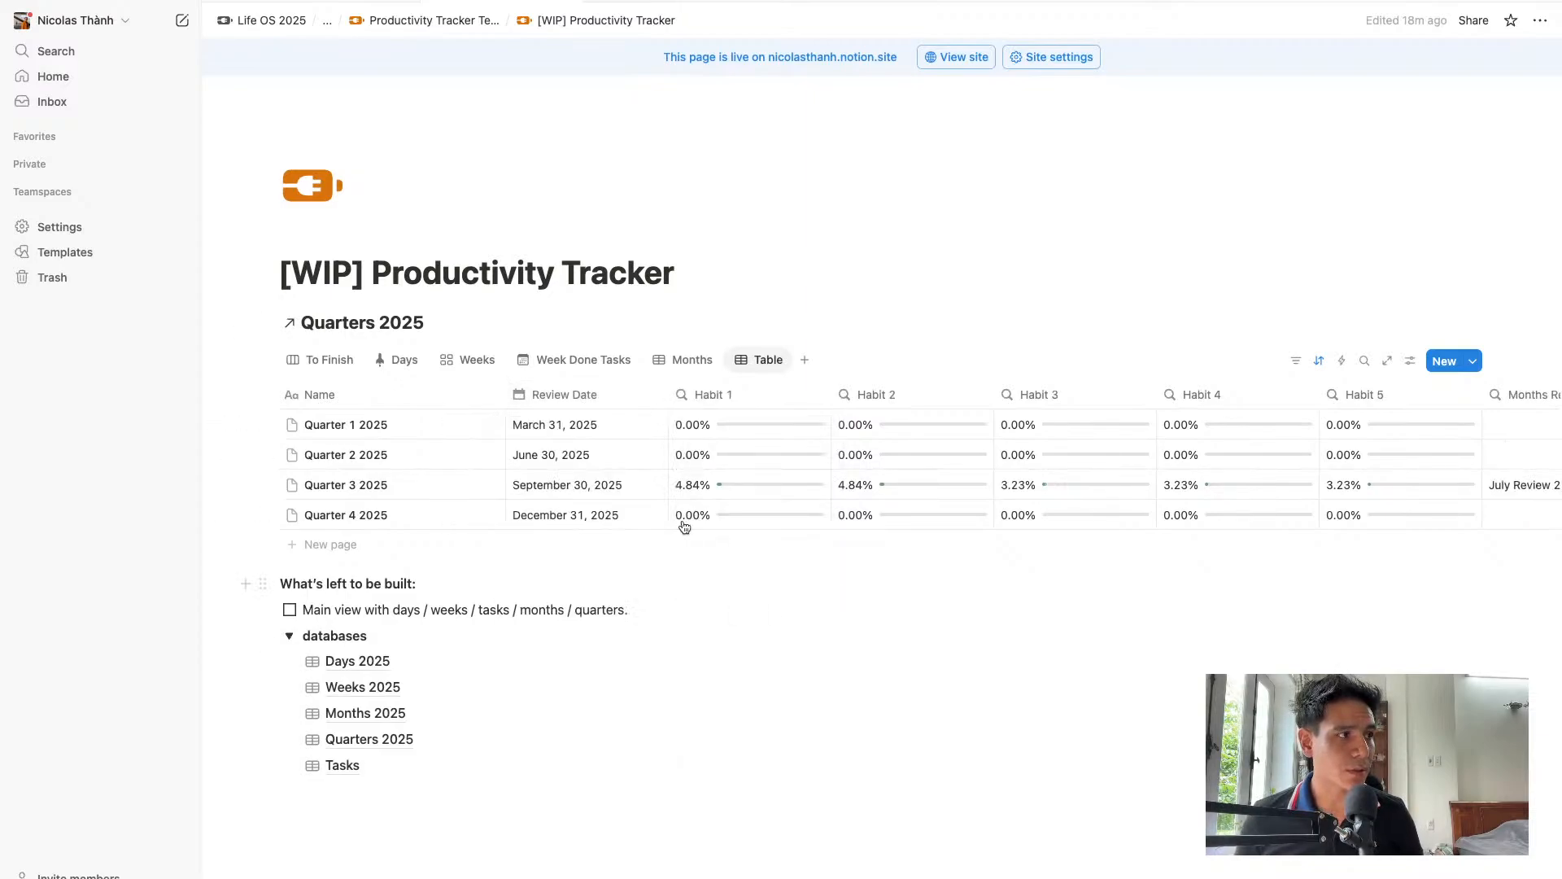
Narrow the Name column and make the Habit 1 to Habit 5 columns compact and roughly equal in the Quarters 2025 table
click(505, 404)
click(506, 404)
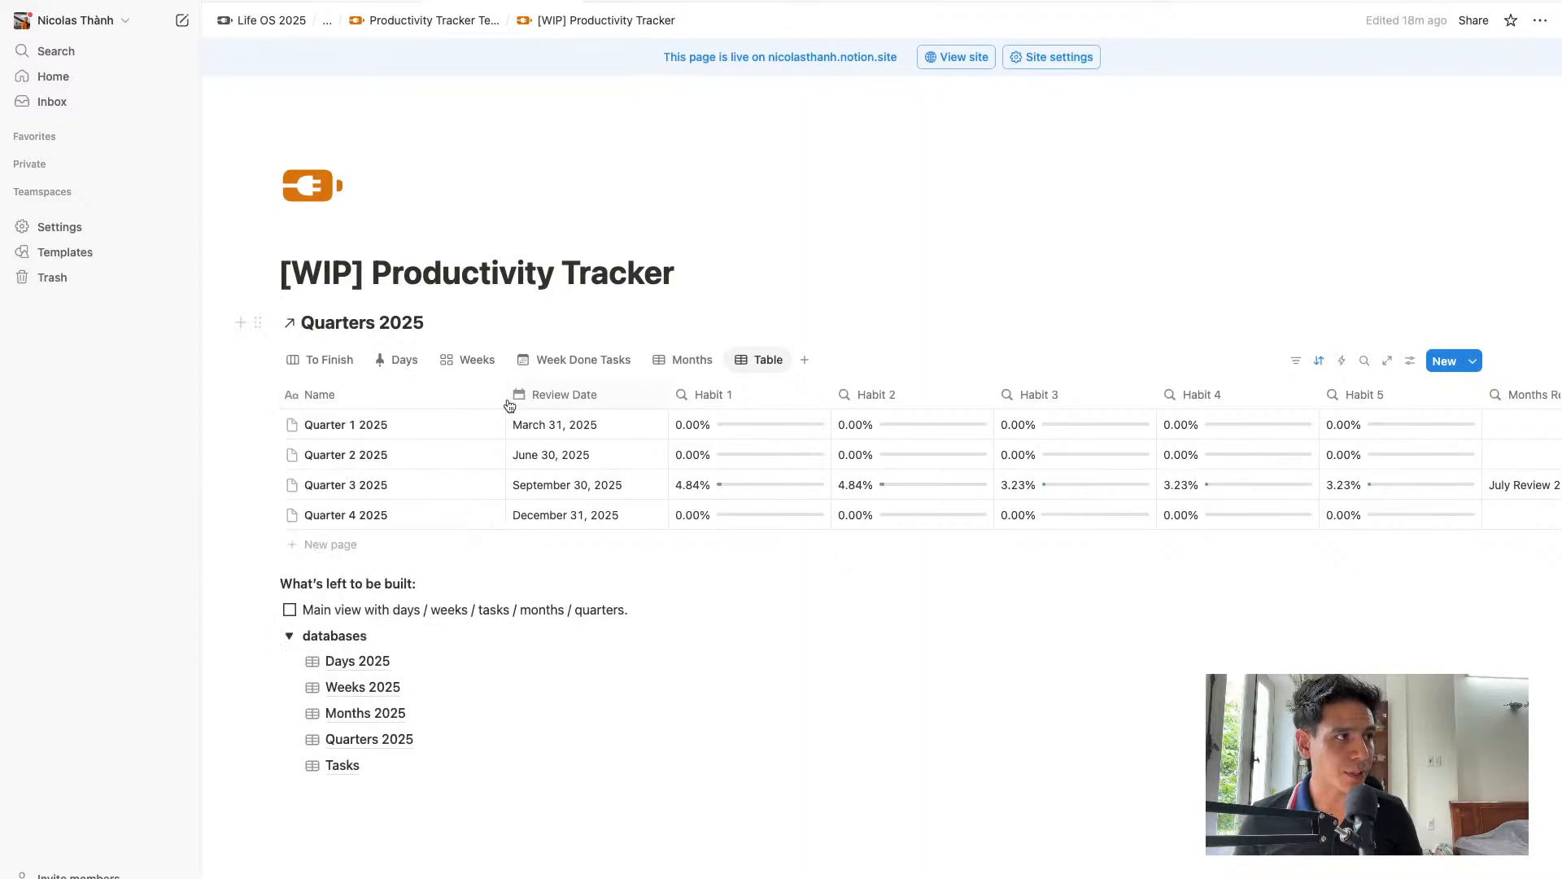
drag(505, 395, 404, 399)
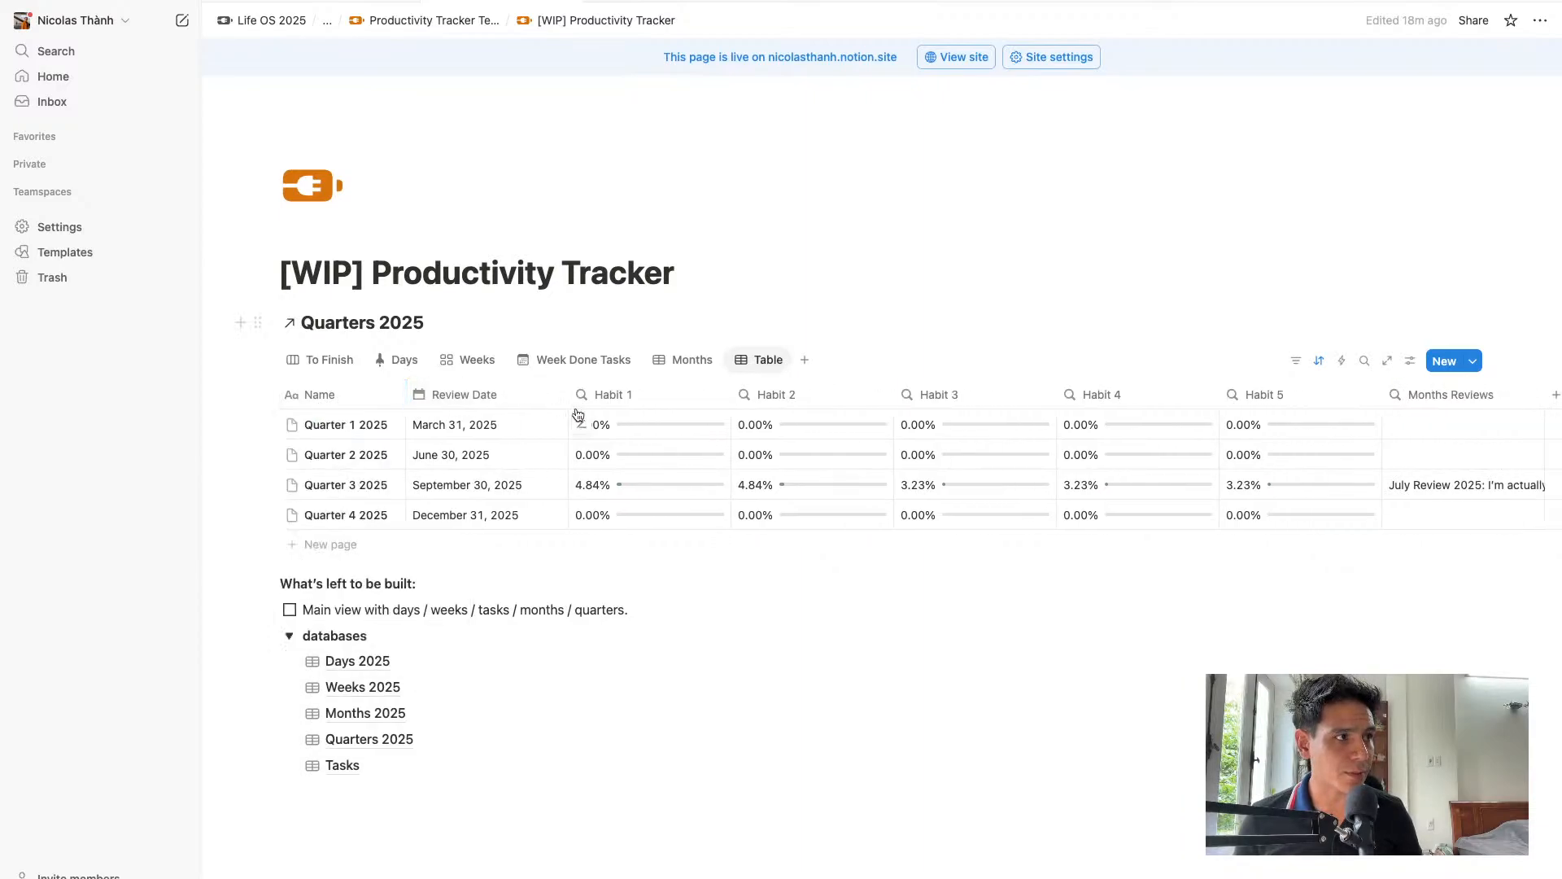
drag(720, 395, 651, 398)
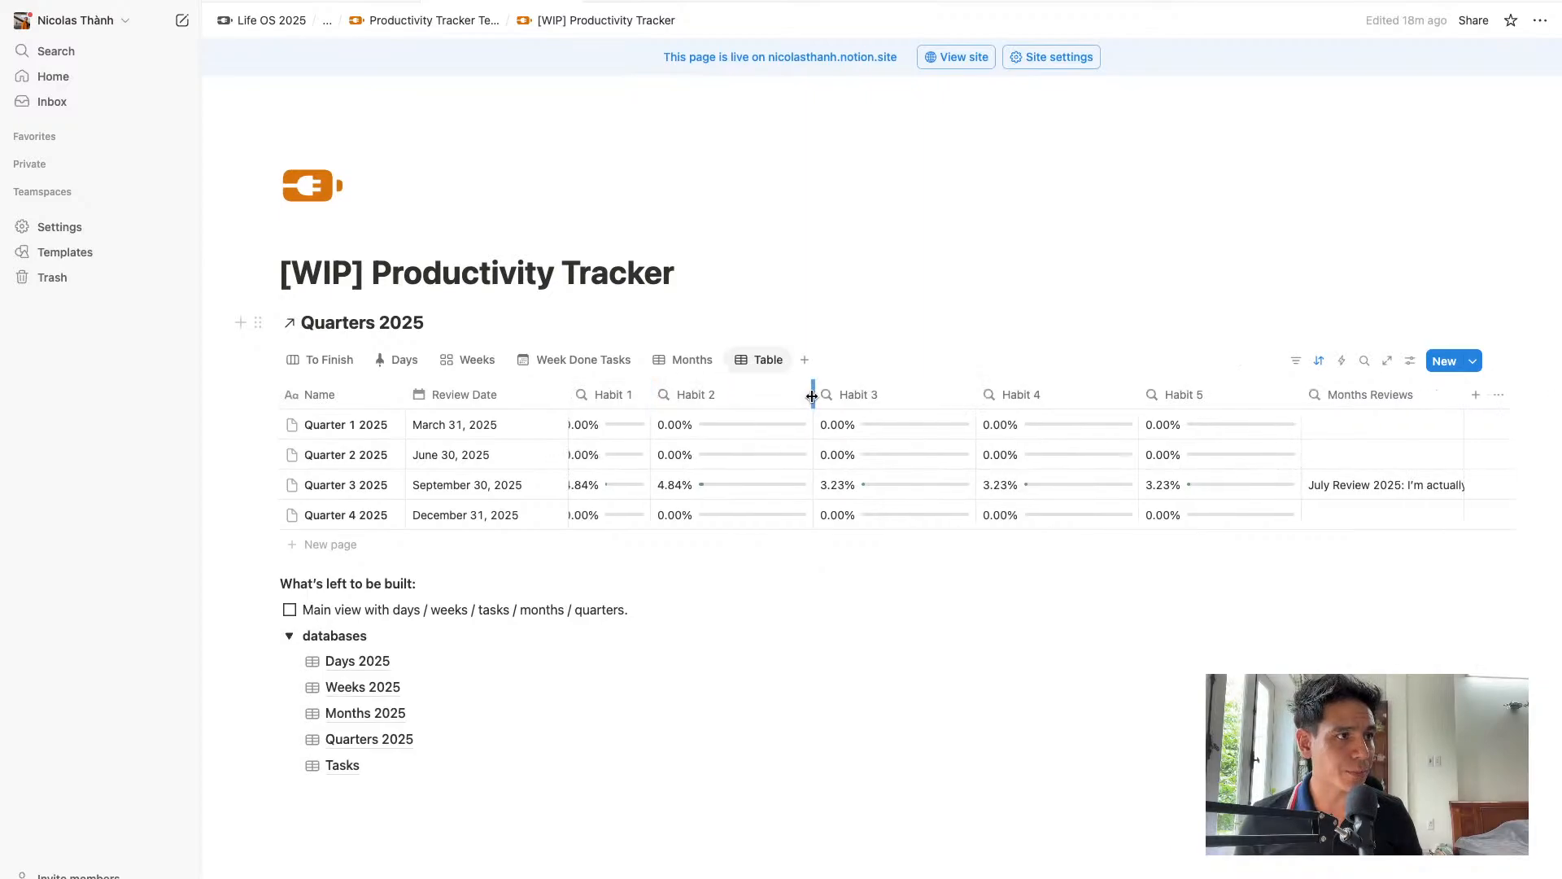
drag(812, 397, 746, 396)
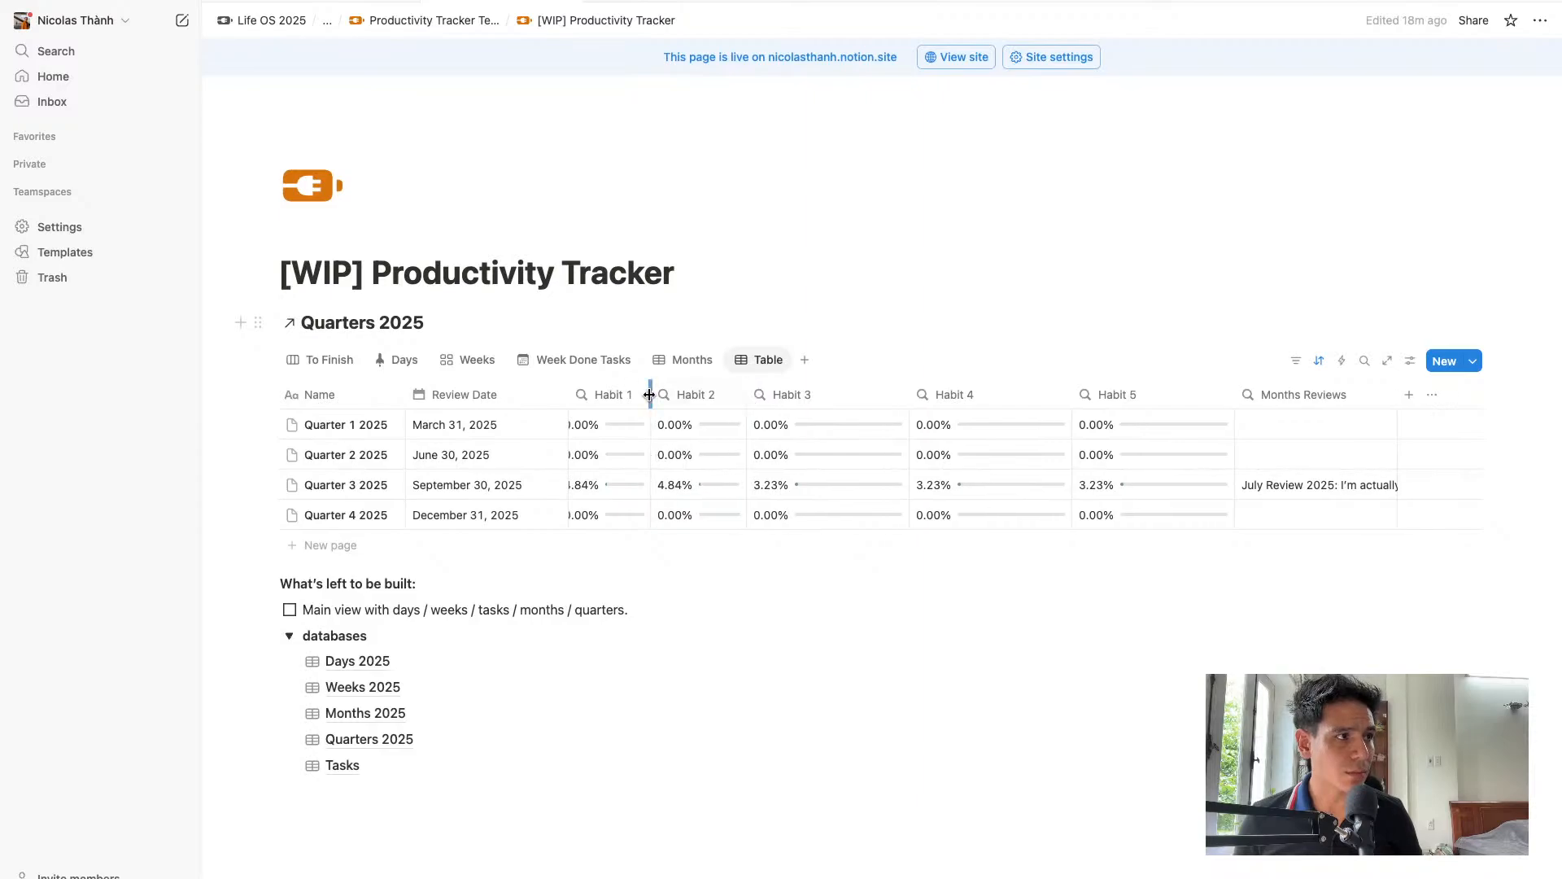
drag(649, 394, 663, 393)
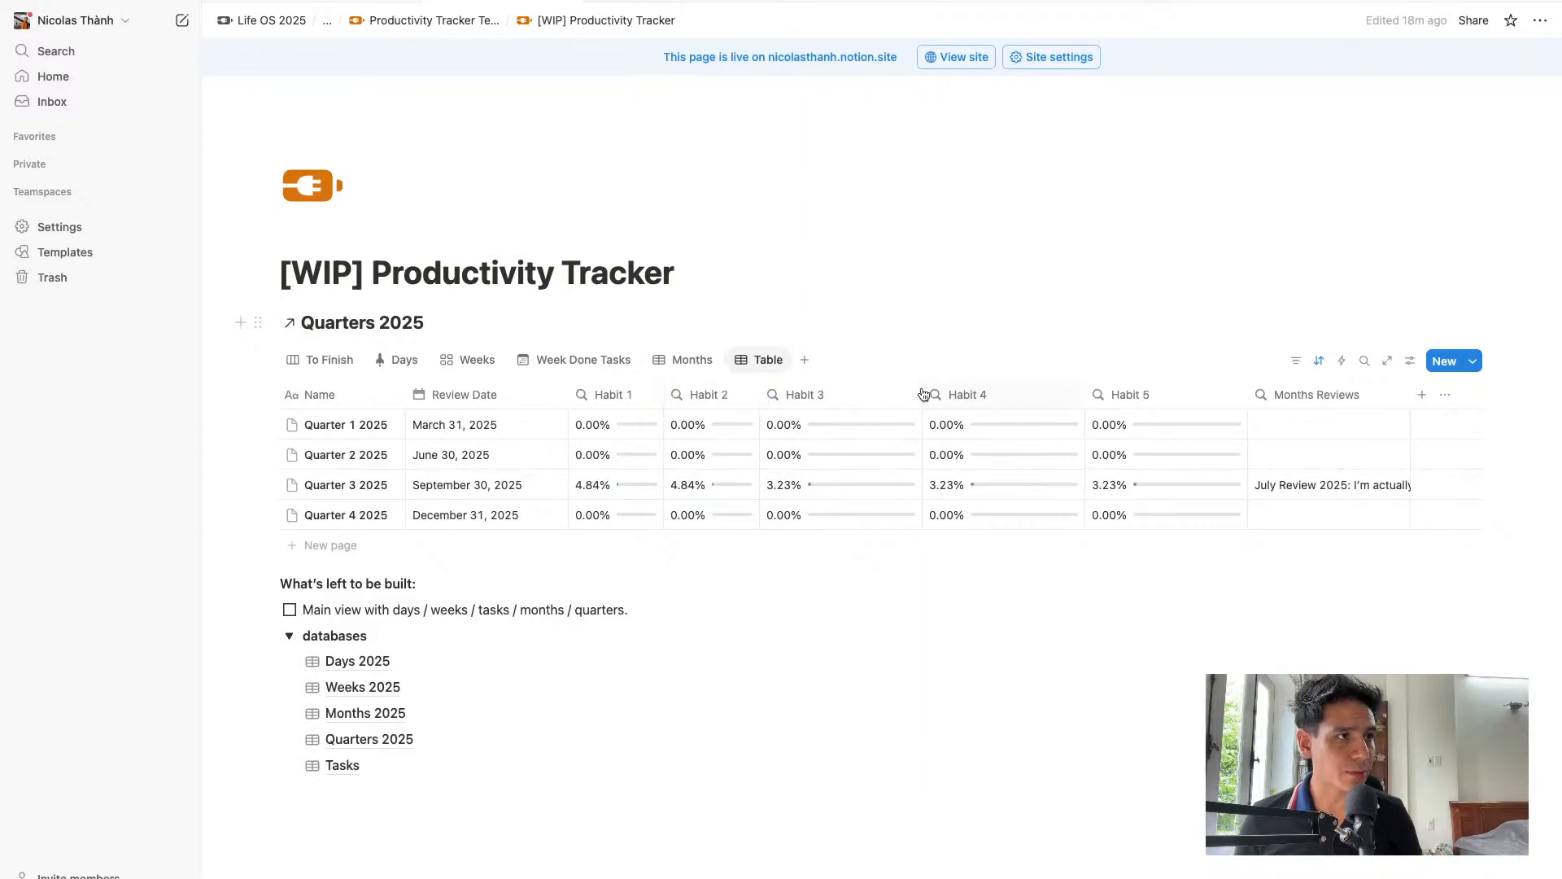
drag(920, 388, 852, 394)
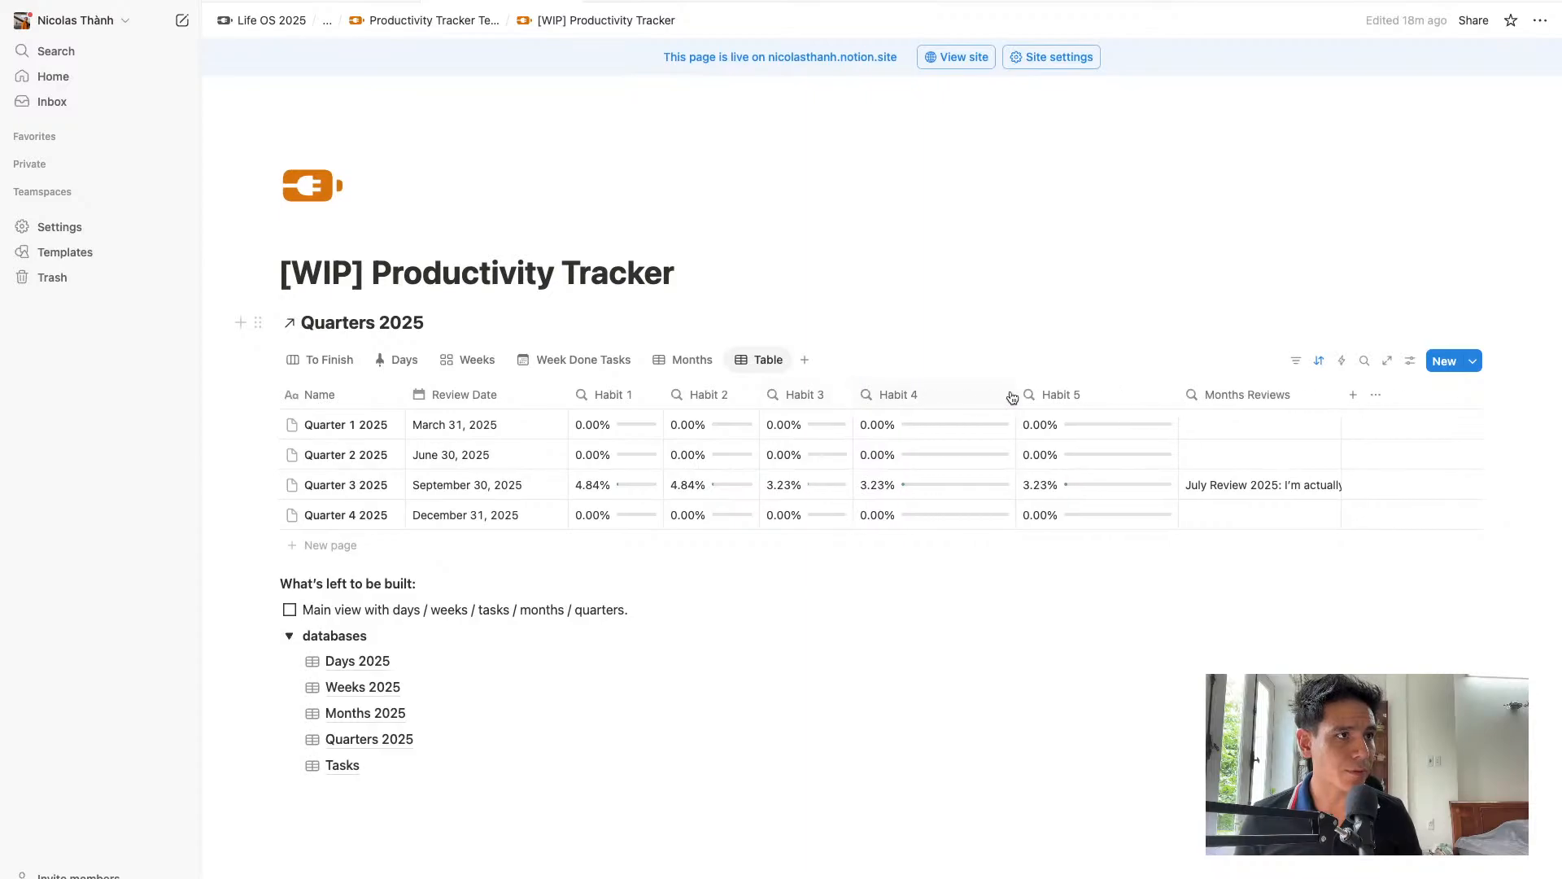
drag(1013, 392, 945, 394)
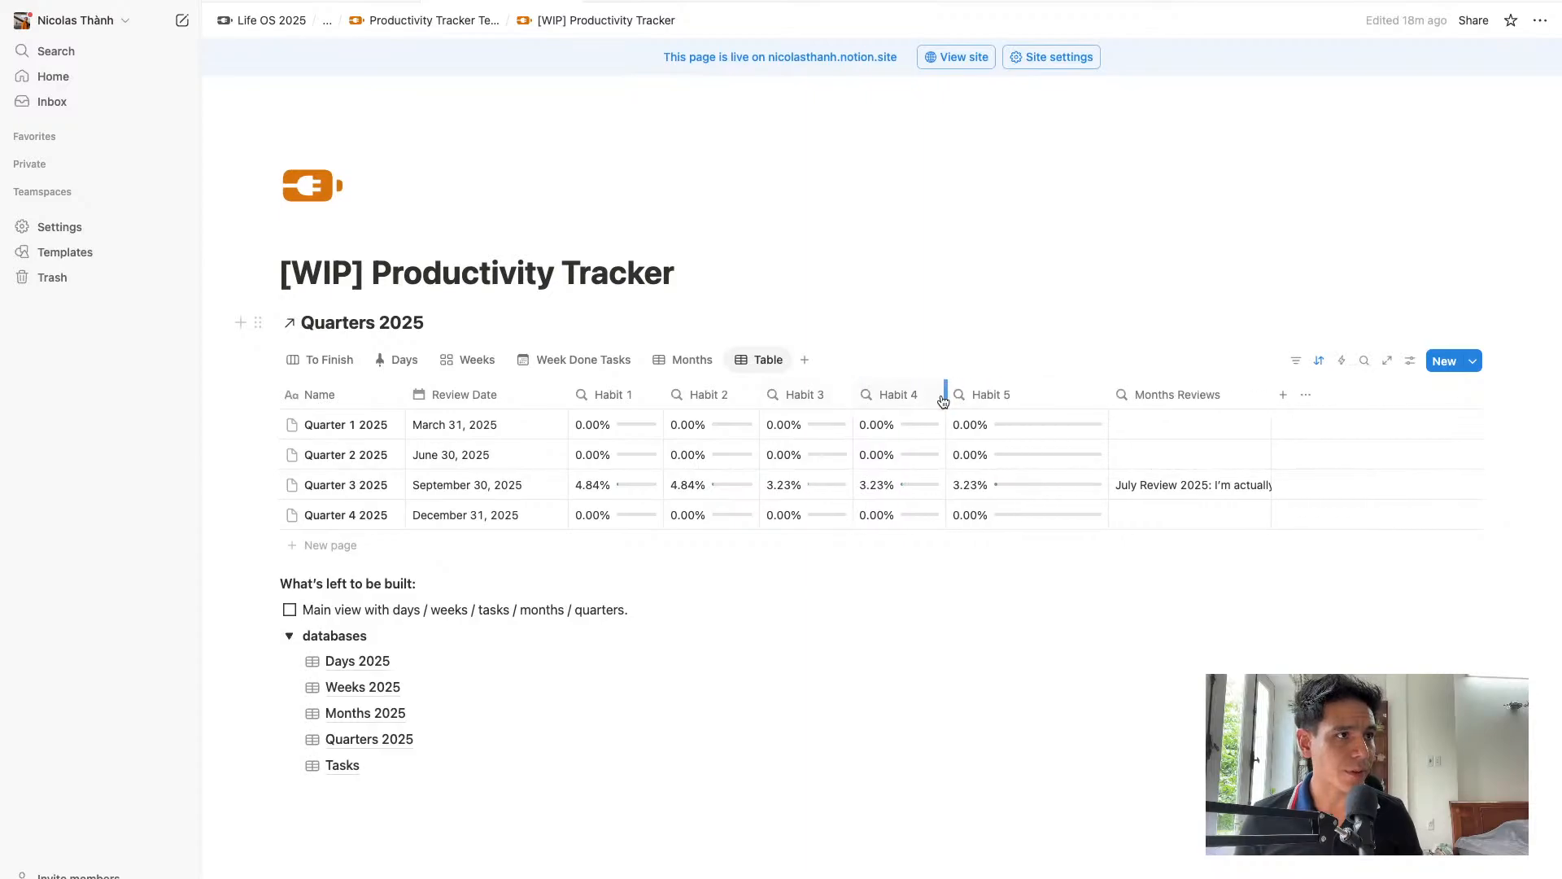
drag(1107, 394, 1039, 395)
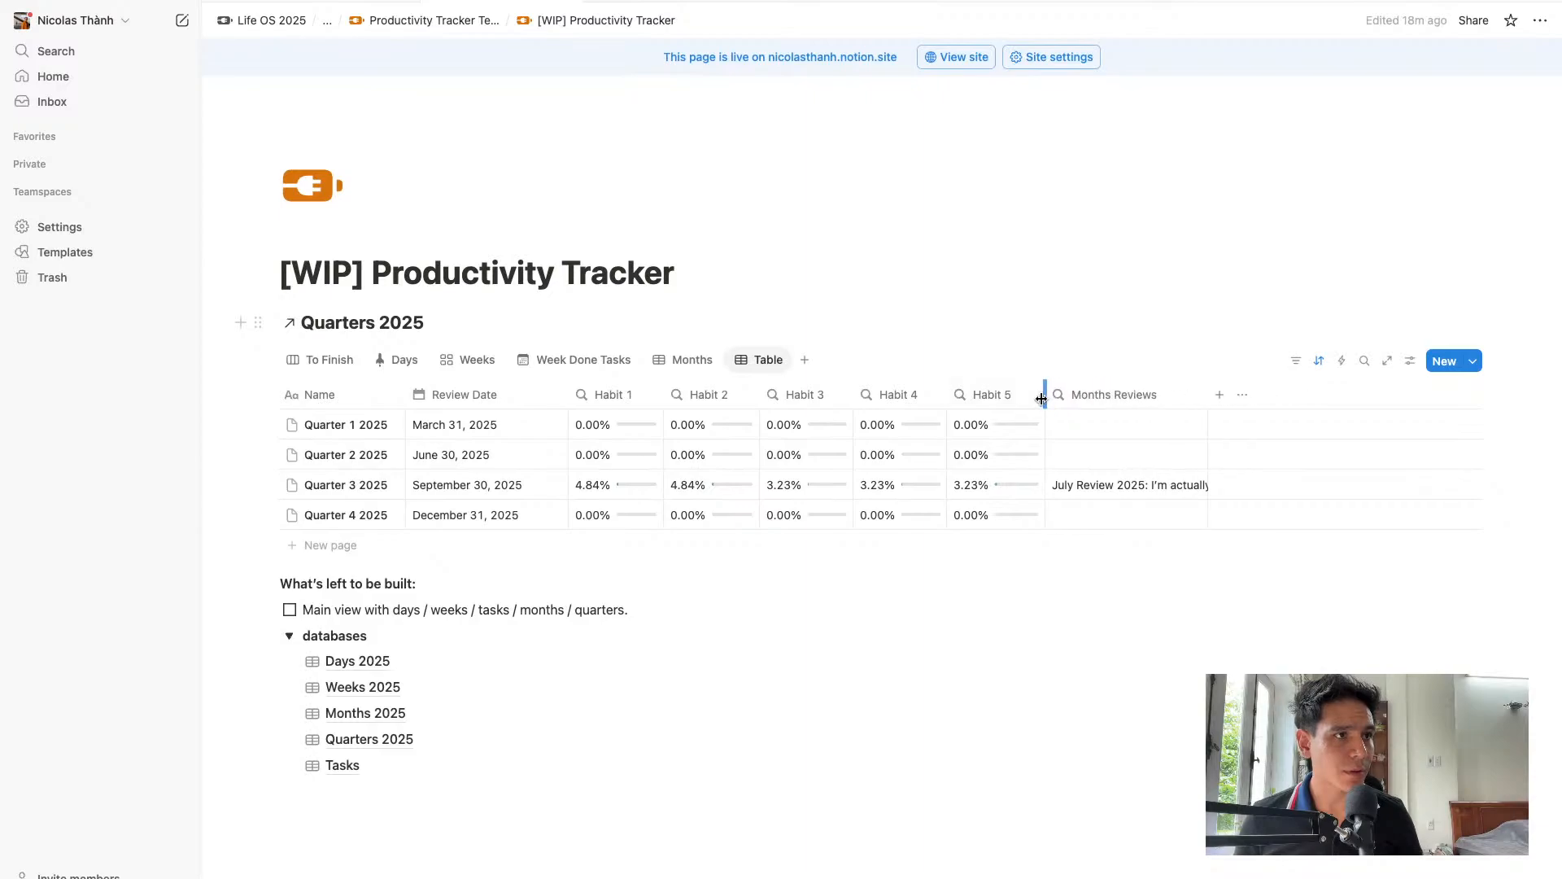
Hide the Months Reviews column in the Quarters 2025 table
click(1105, 394)
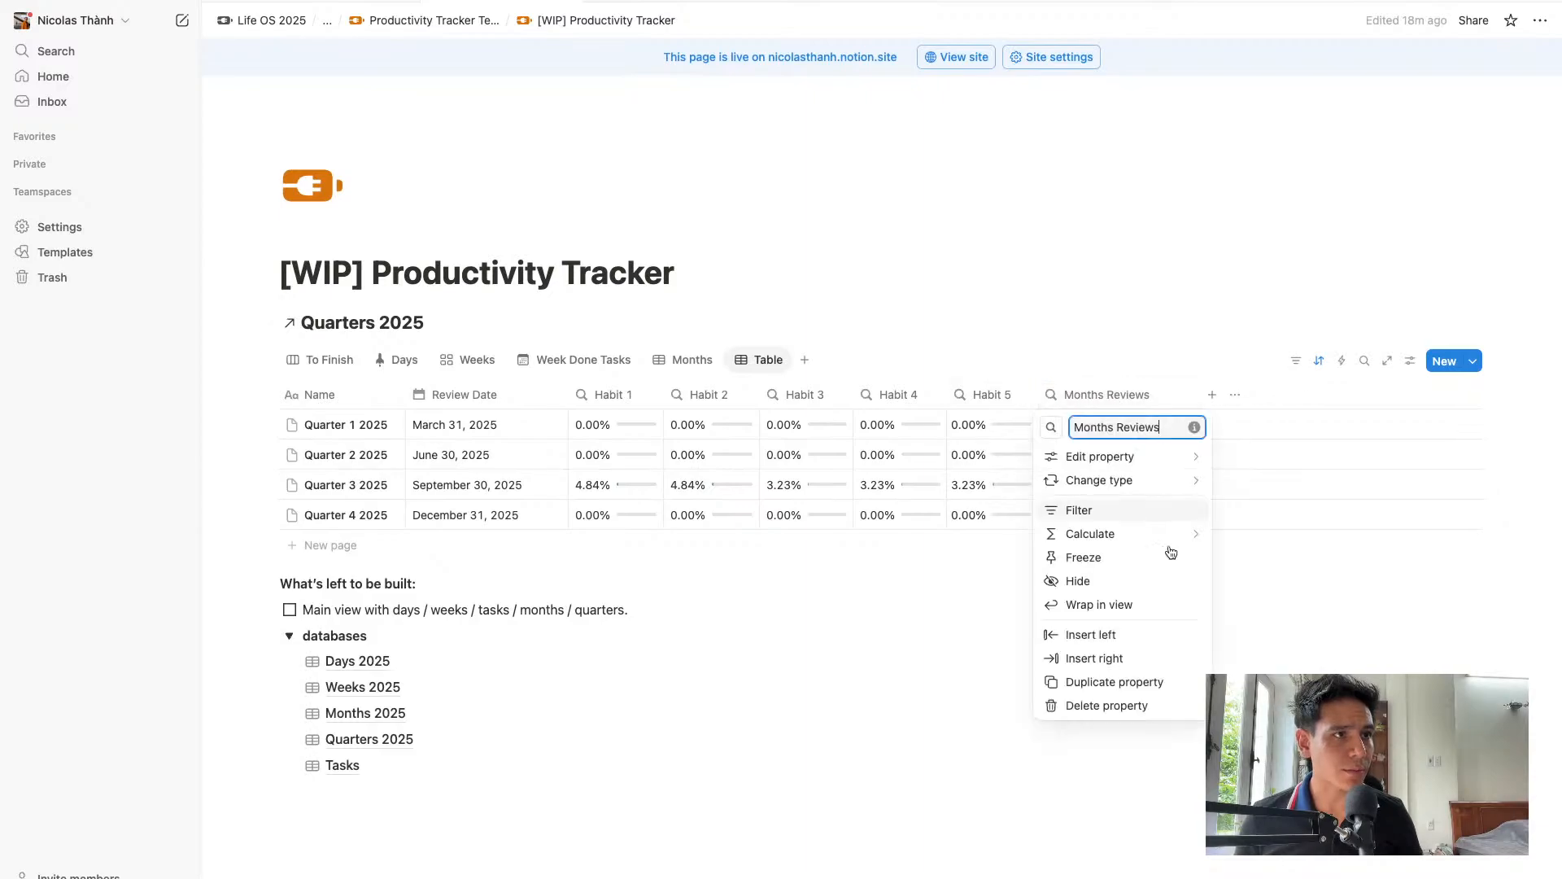
click(1129, 580)
drag(415, 616, 680, 610)
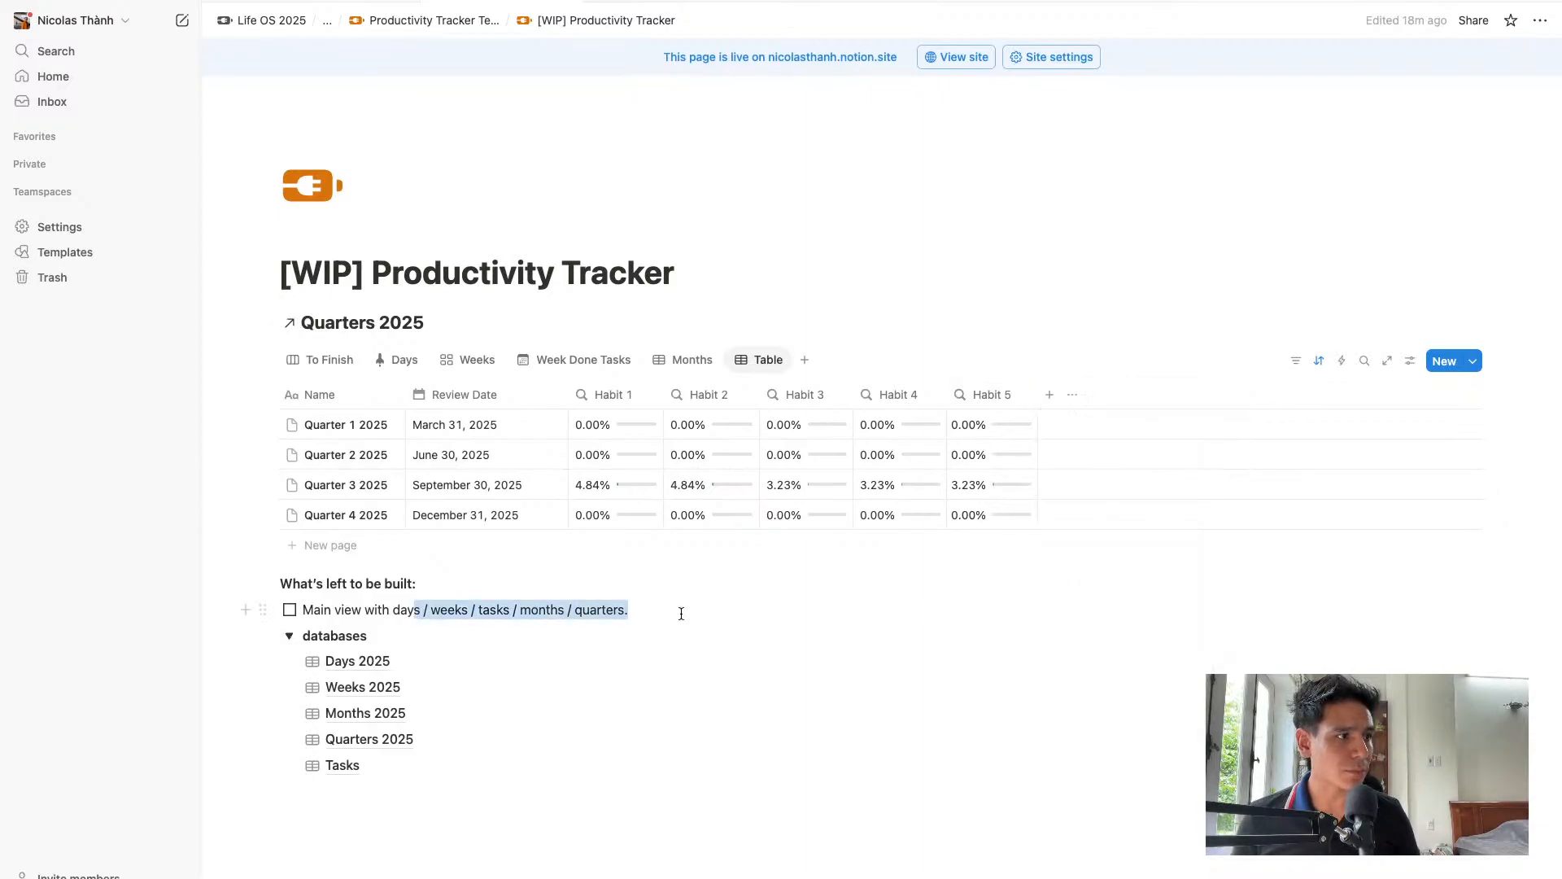
Mark the main view to-do under "What's left to be built" as done and collapse the databases toggle
click(680, 610)
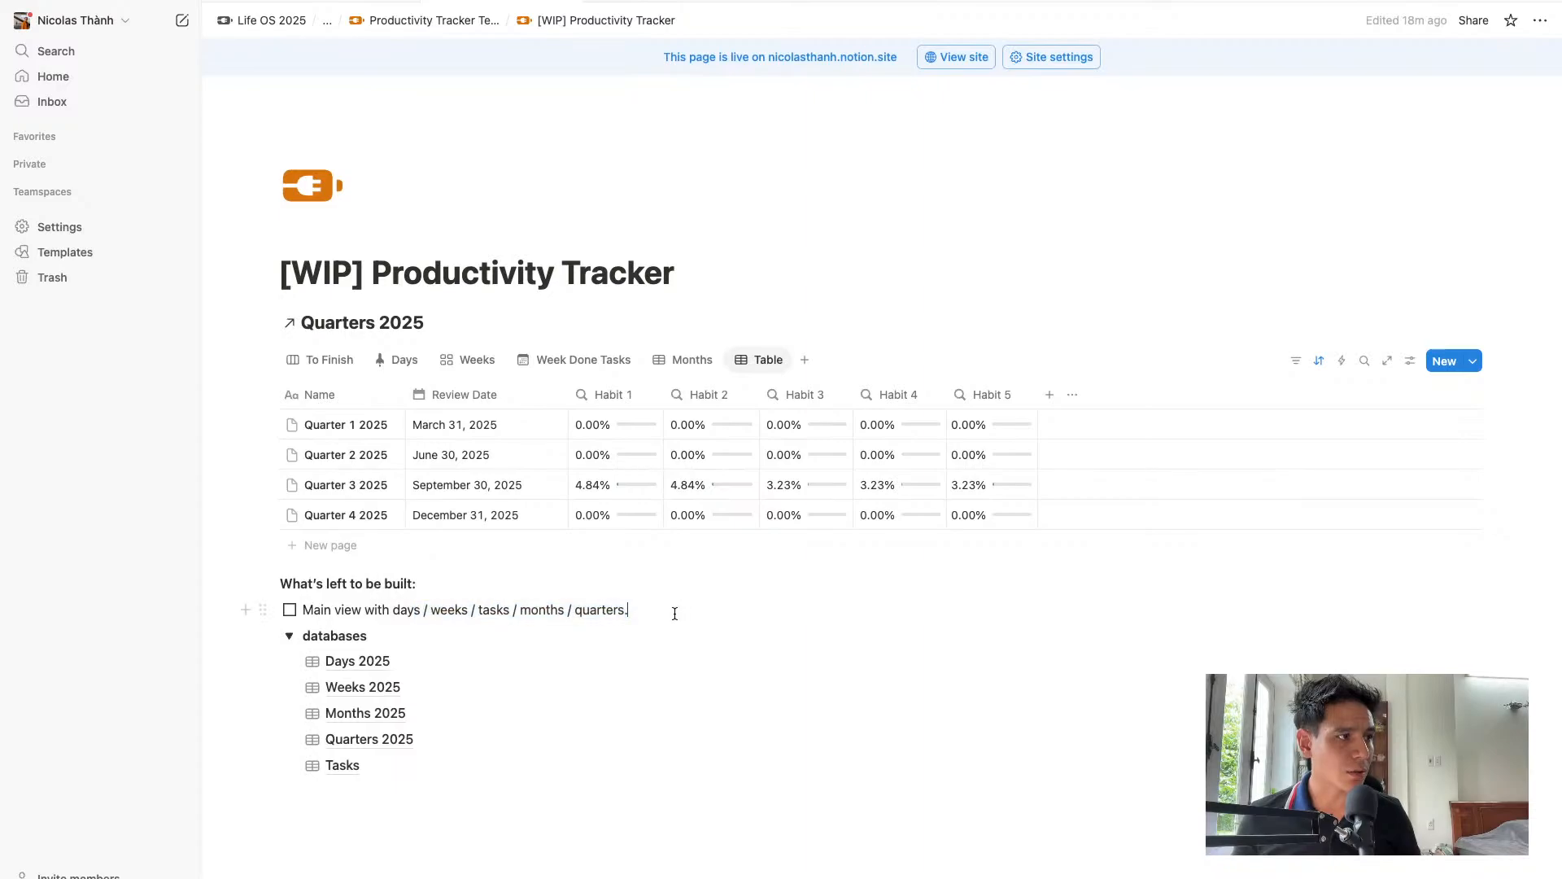
click(290, 609)
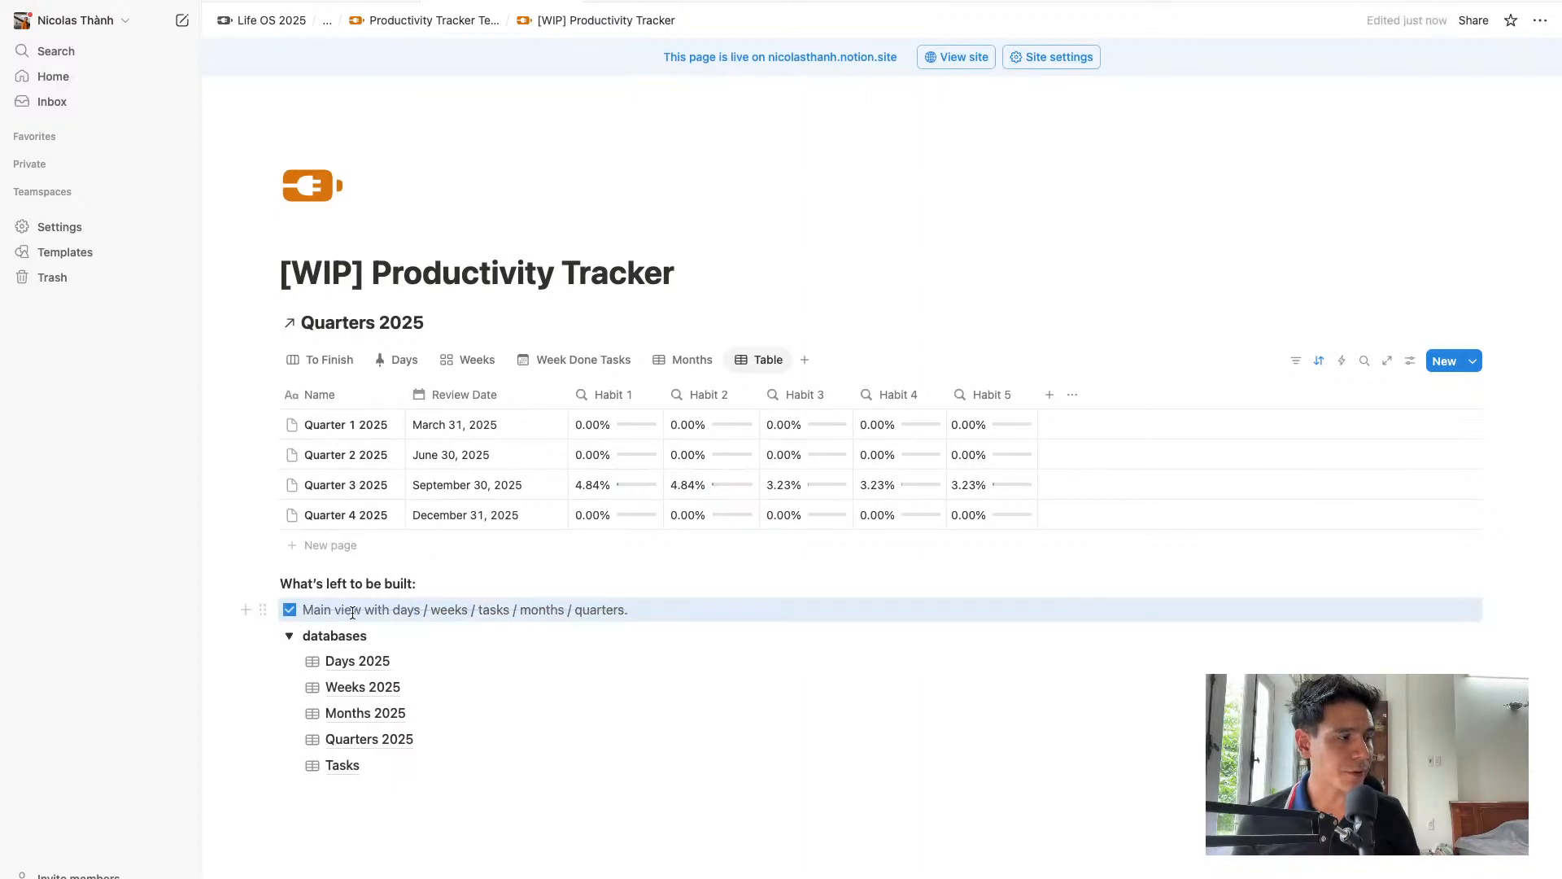
key(Down)
click(289, 636)
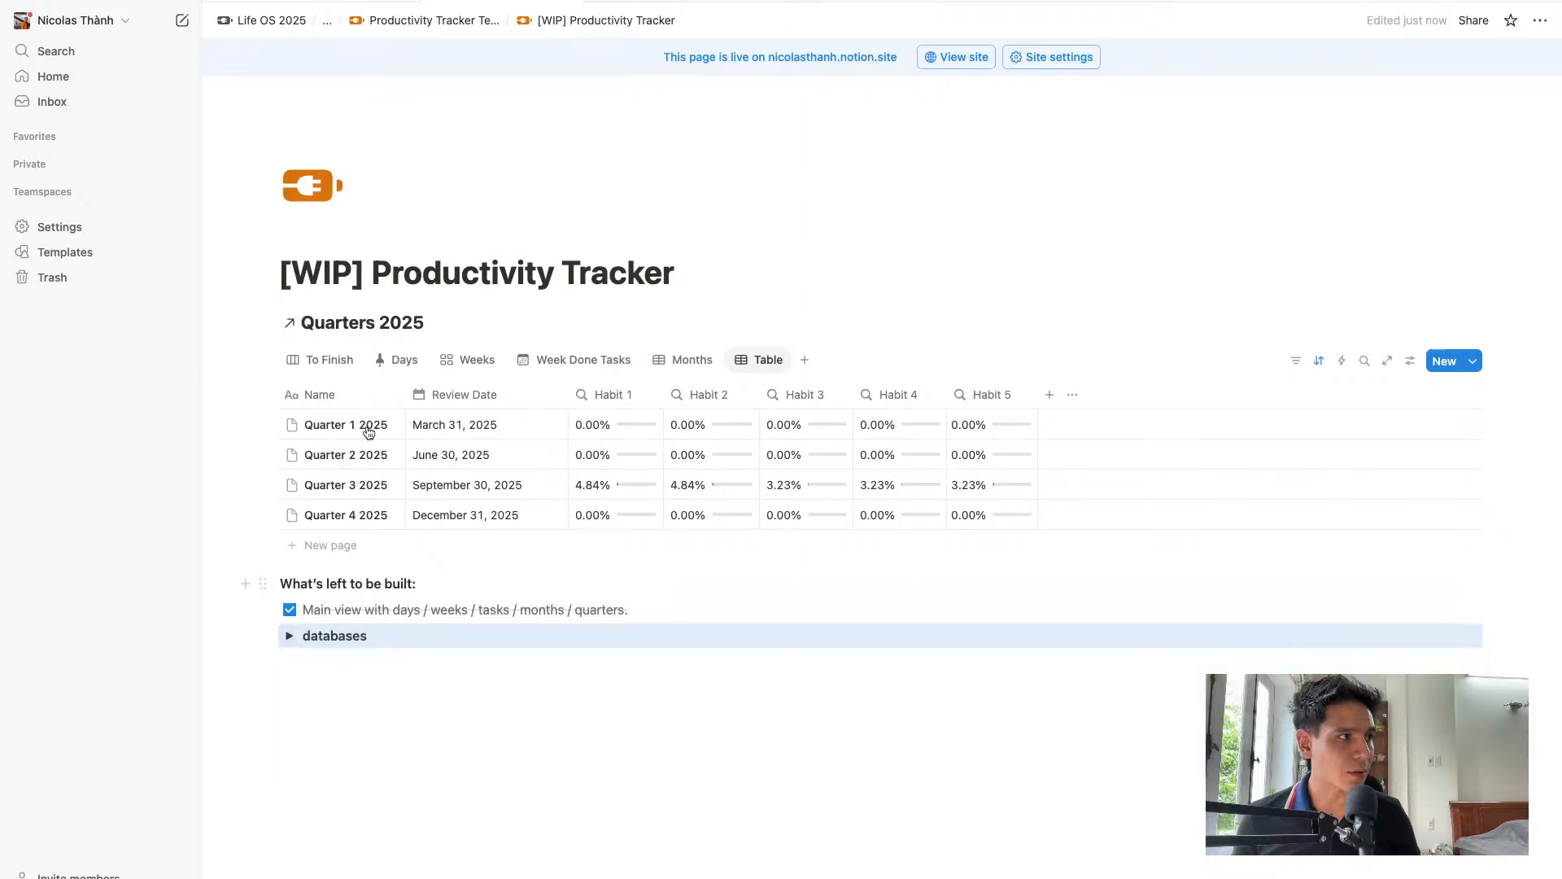
Look through the tracker's views from To Finish to Months and move Week Done Tasks ahead of Weeks
click(318, 360)
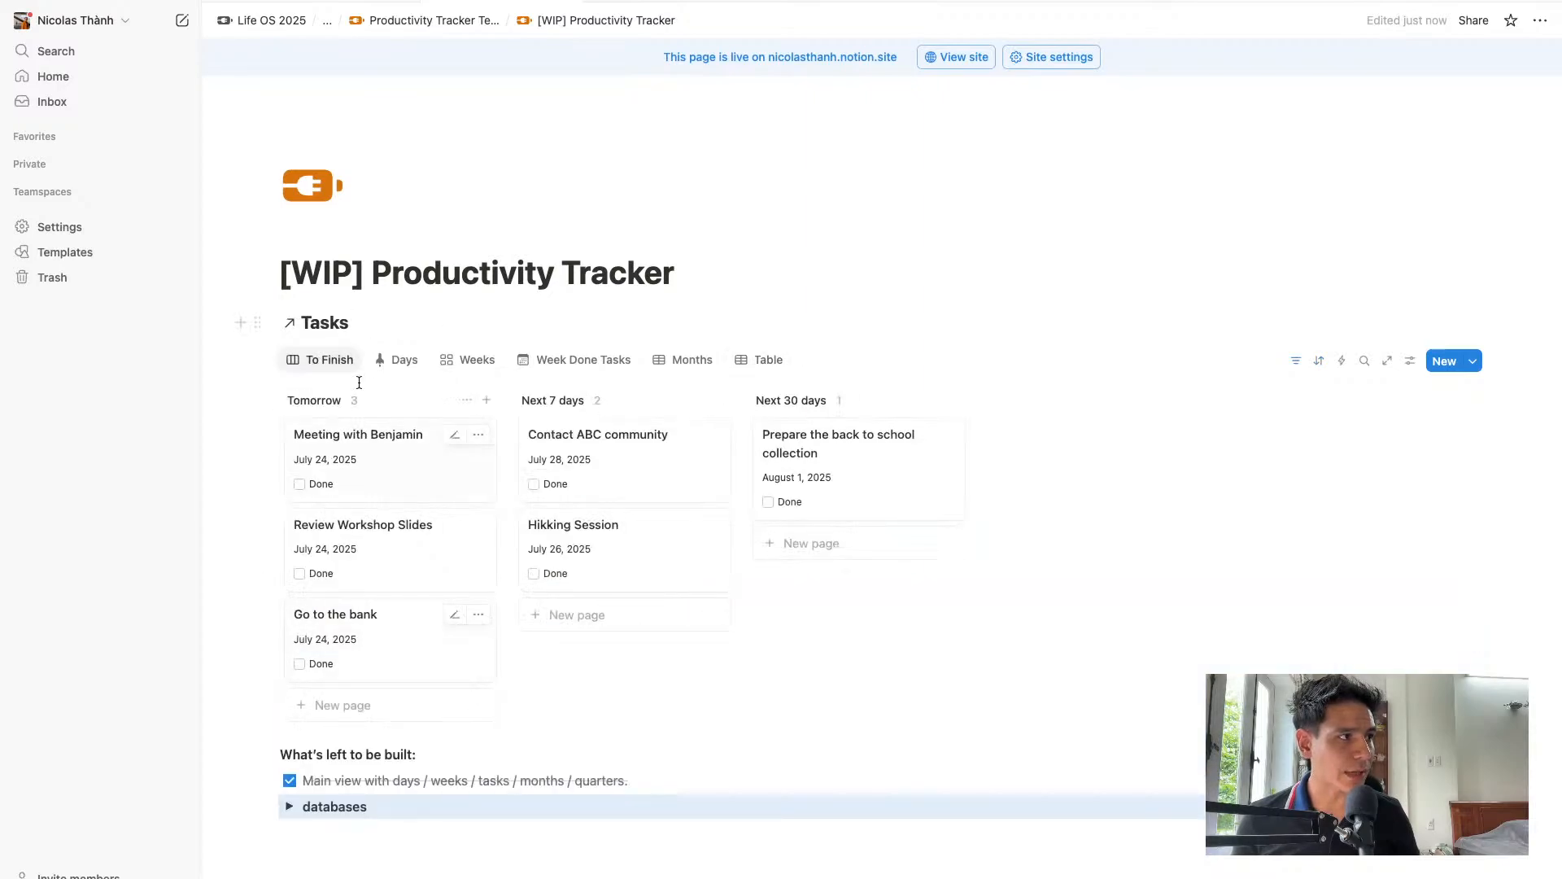
click(395, 363)
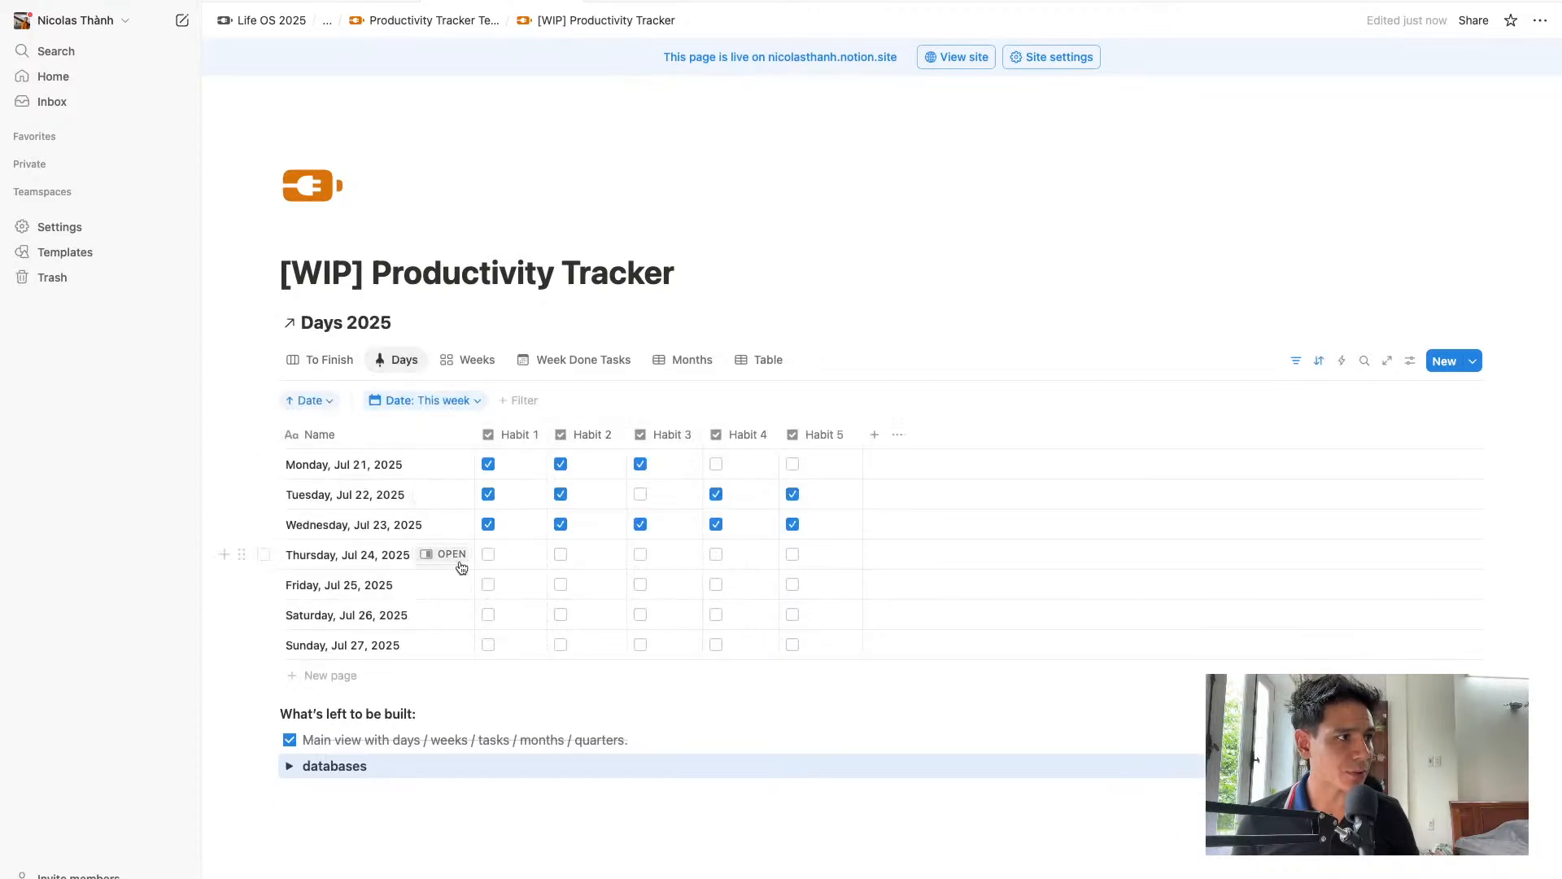
click(488, 361)
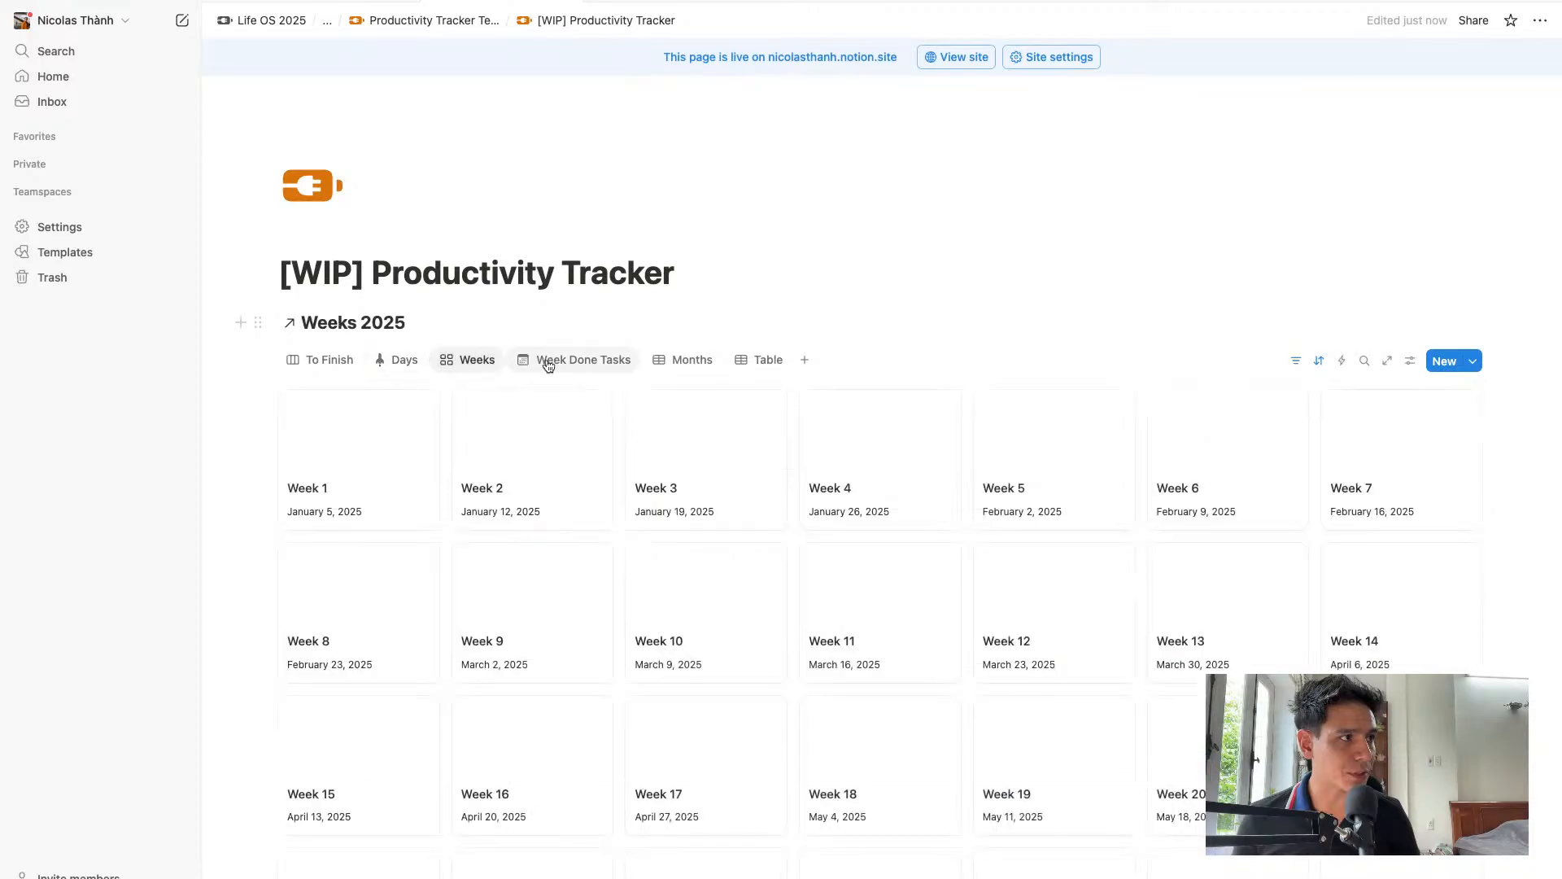
click(562, 361)
drag(567, 365, 464, 368)
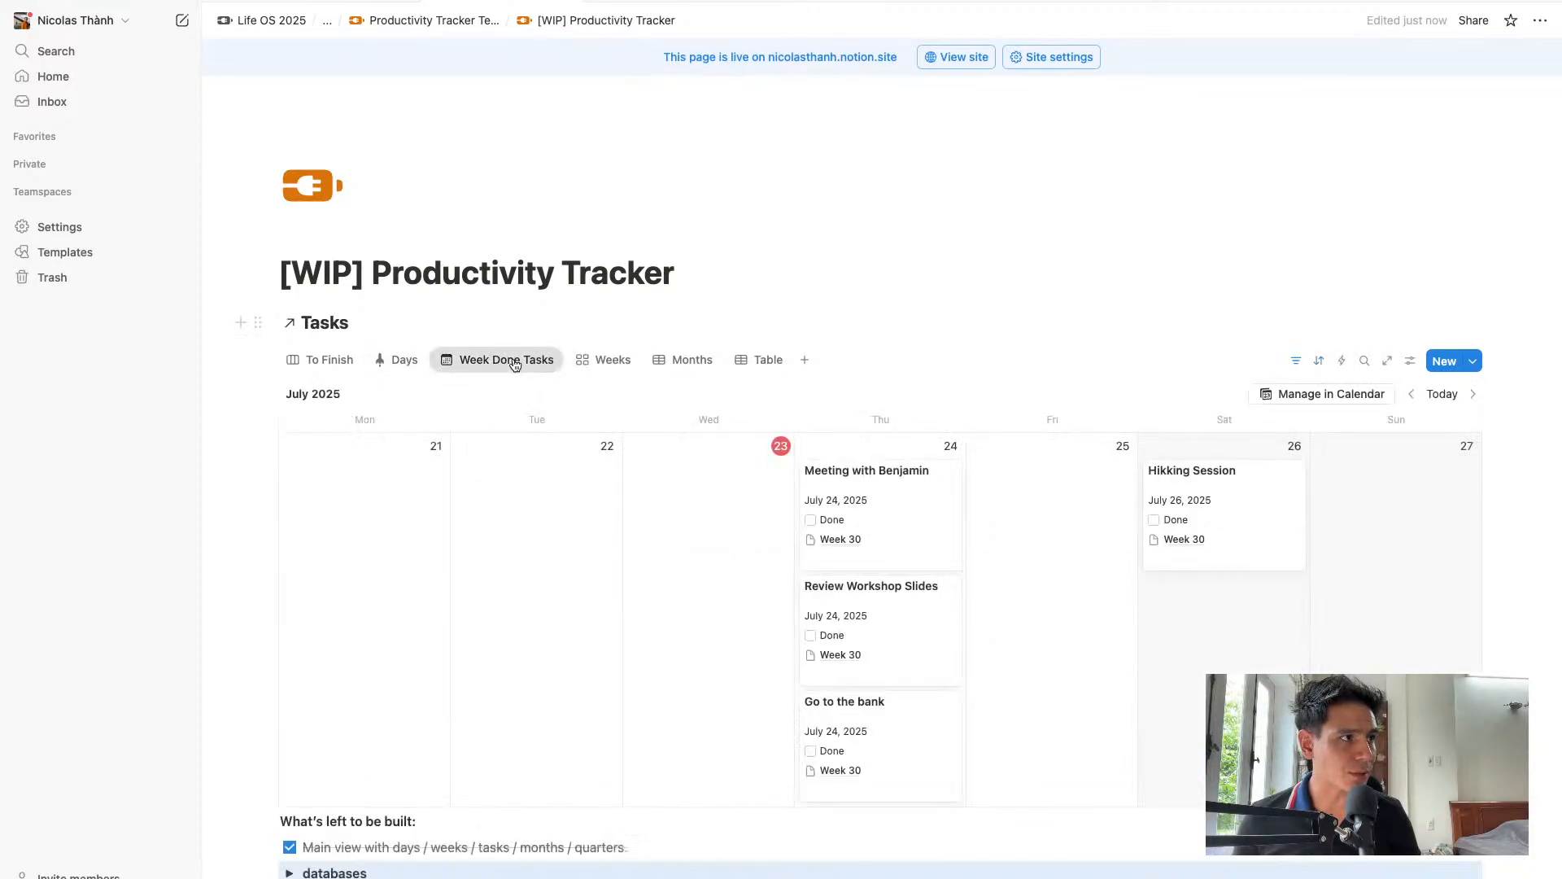
click(612, 363)
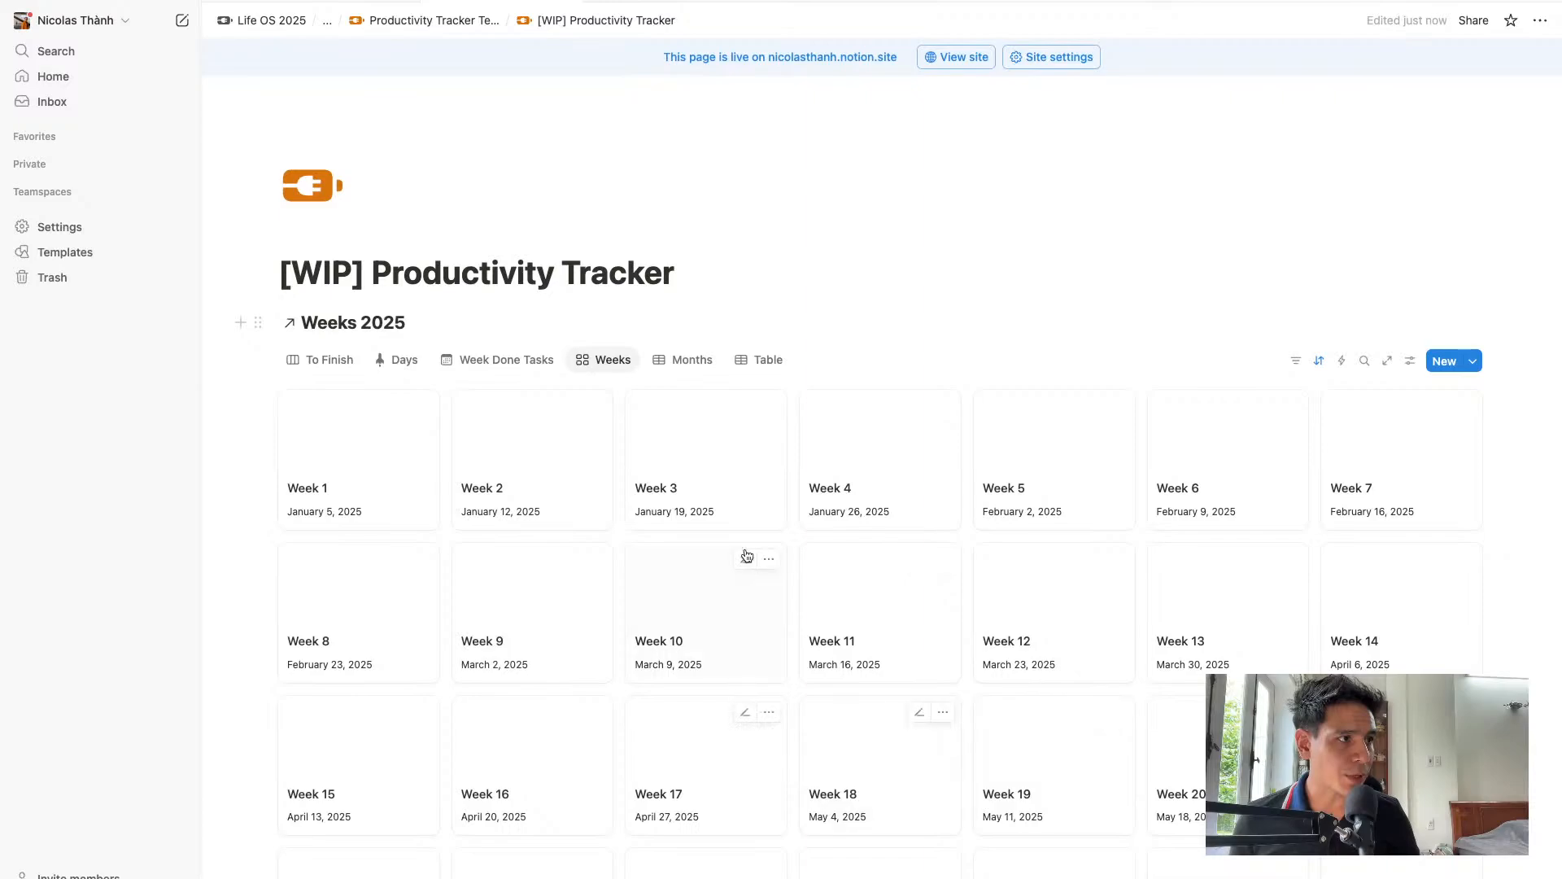
click(688, 360)
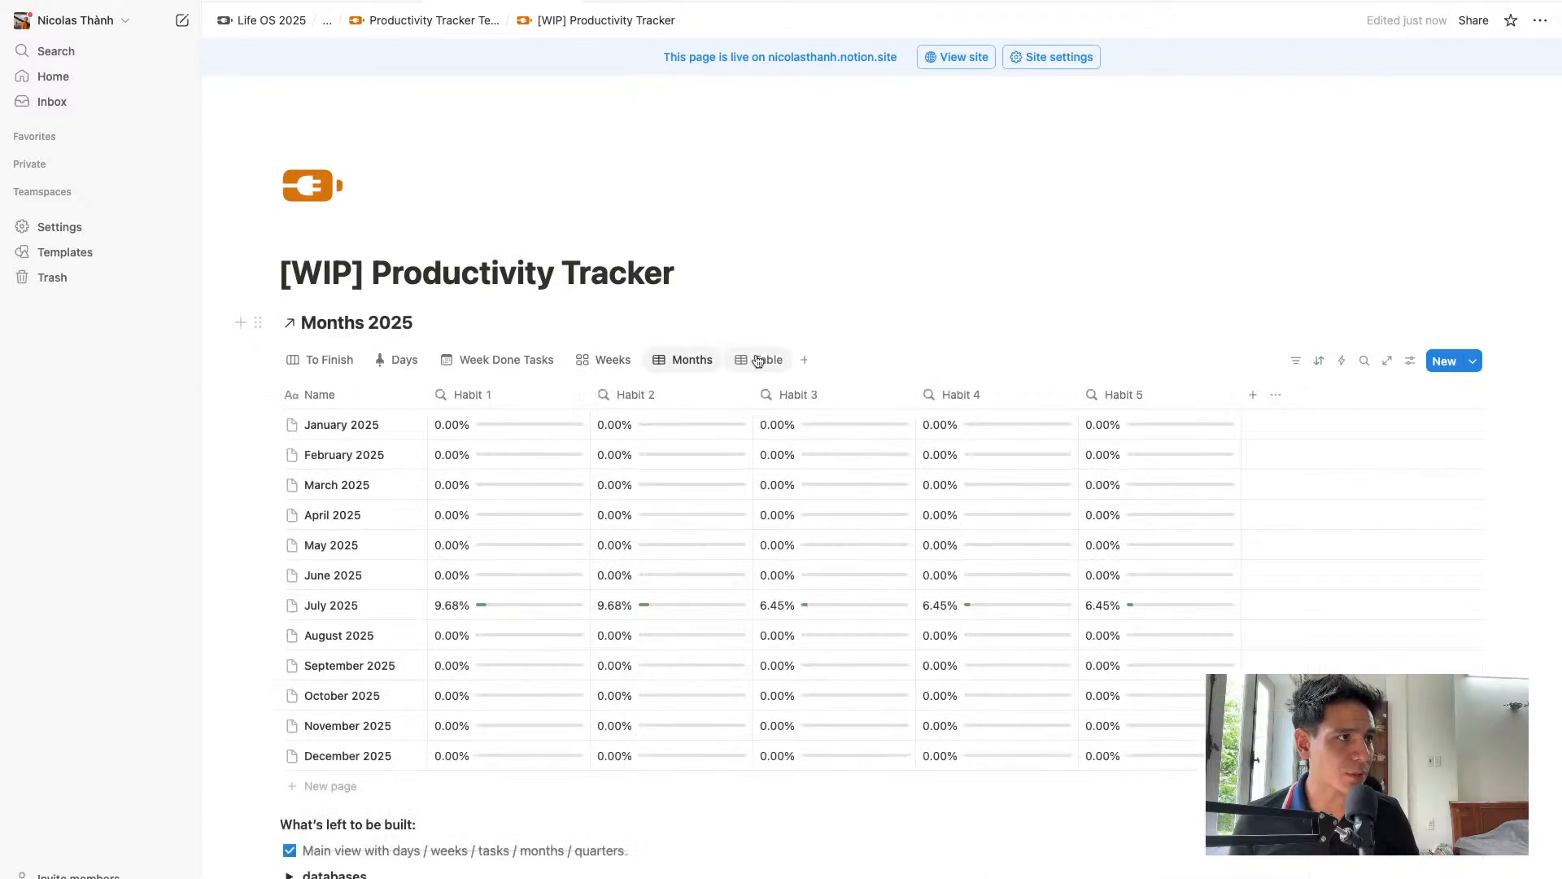
Rename the Quarters 2025 table view to "Quarter"
right_click(757, 361)
click(783, 413)
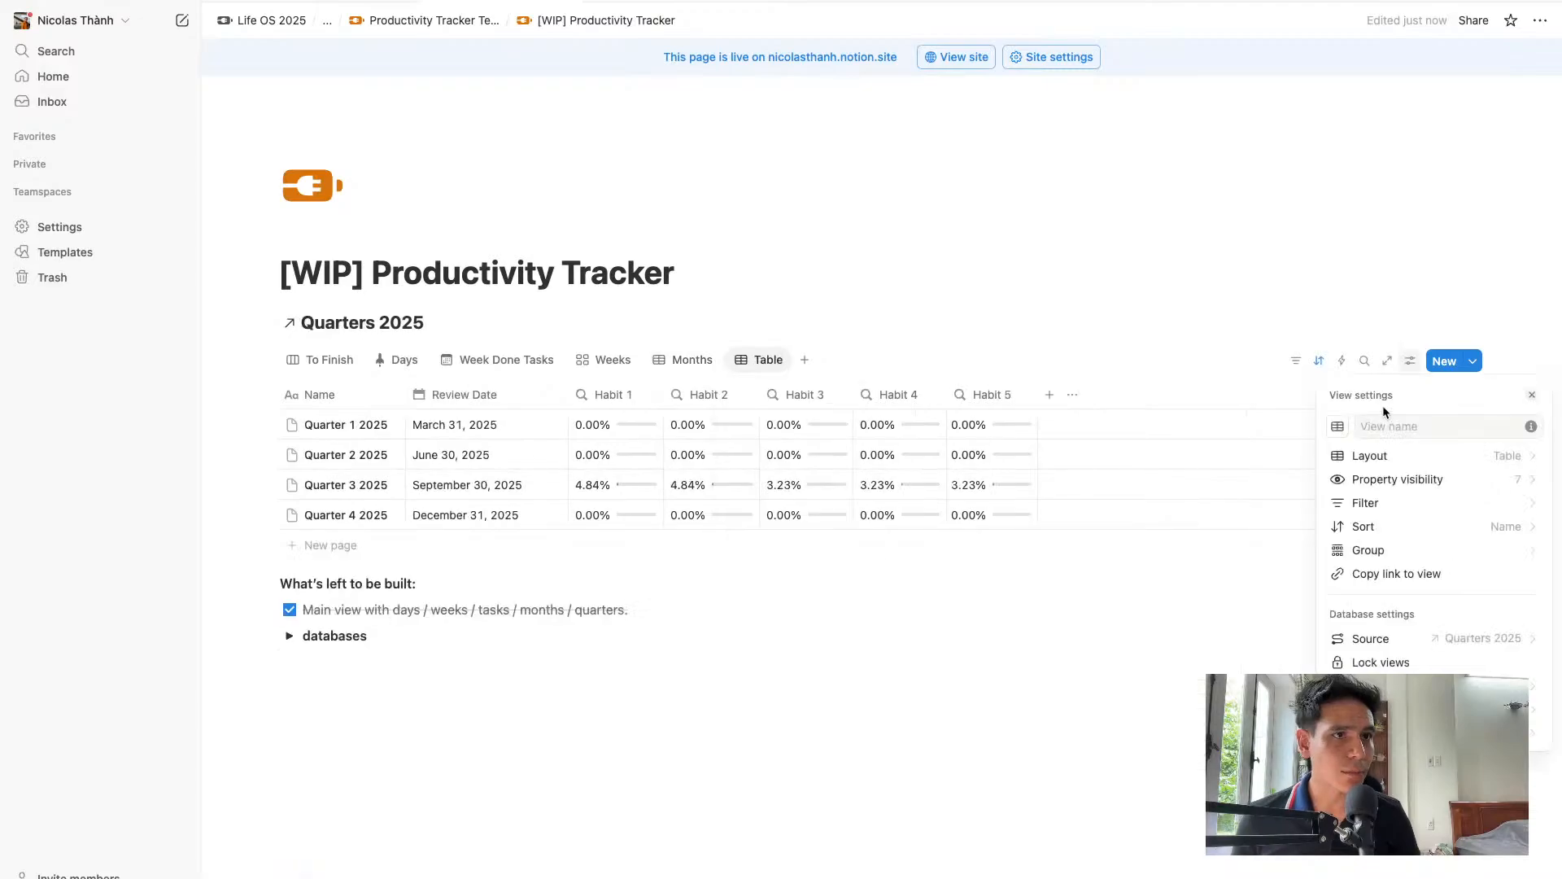
click(1384, 428)
text(Quarte)
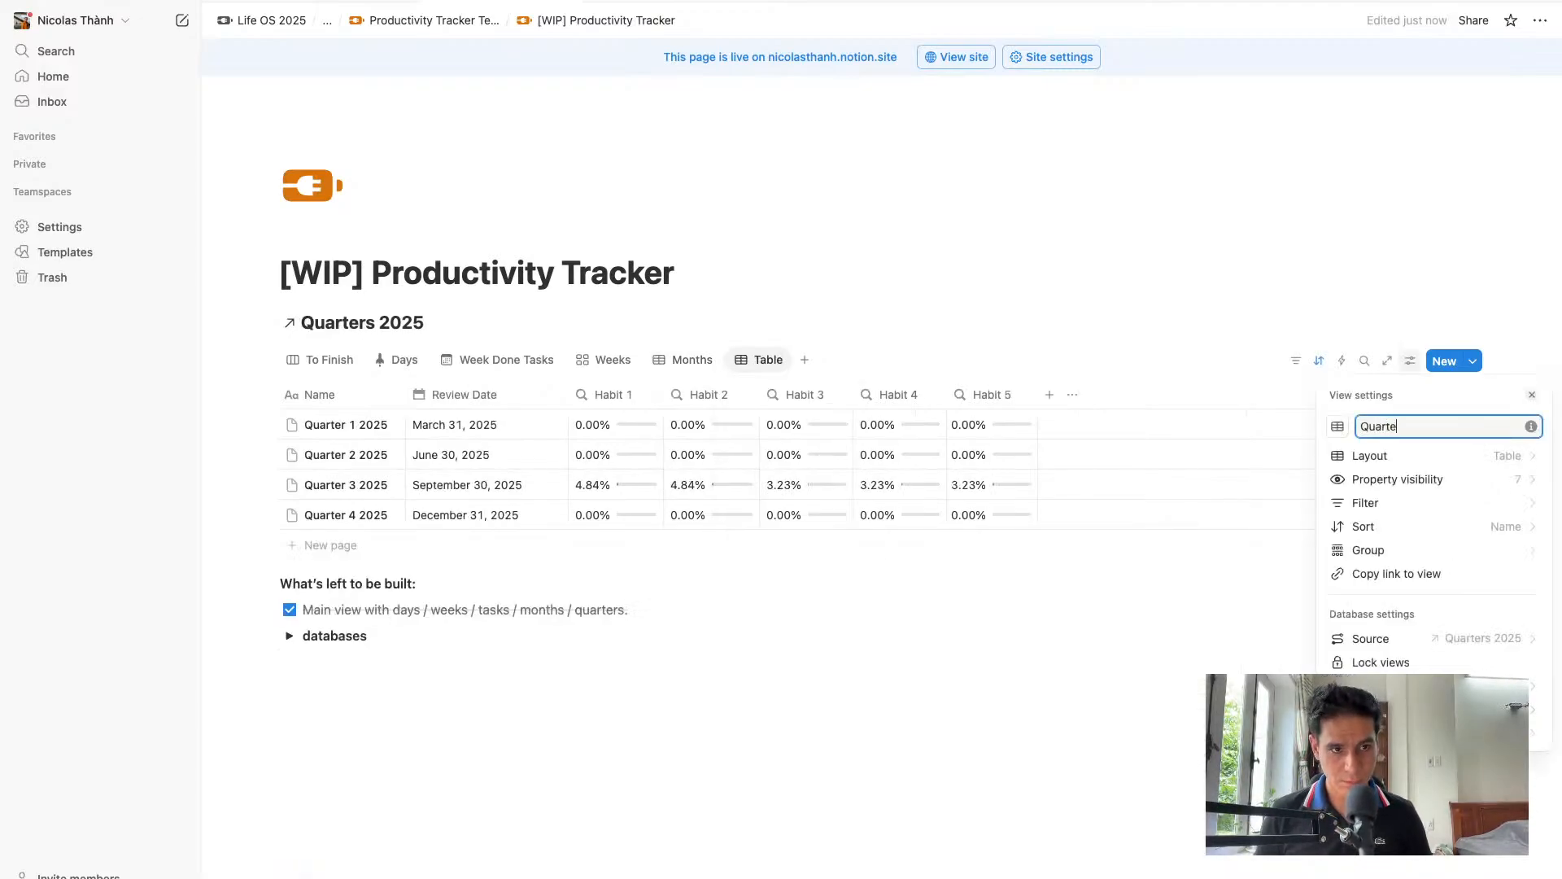
text(r)
key(Escape)
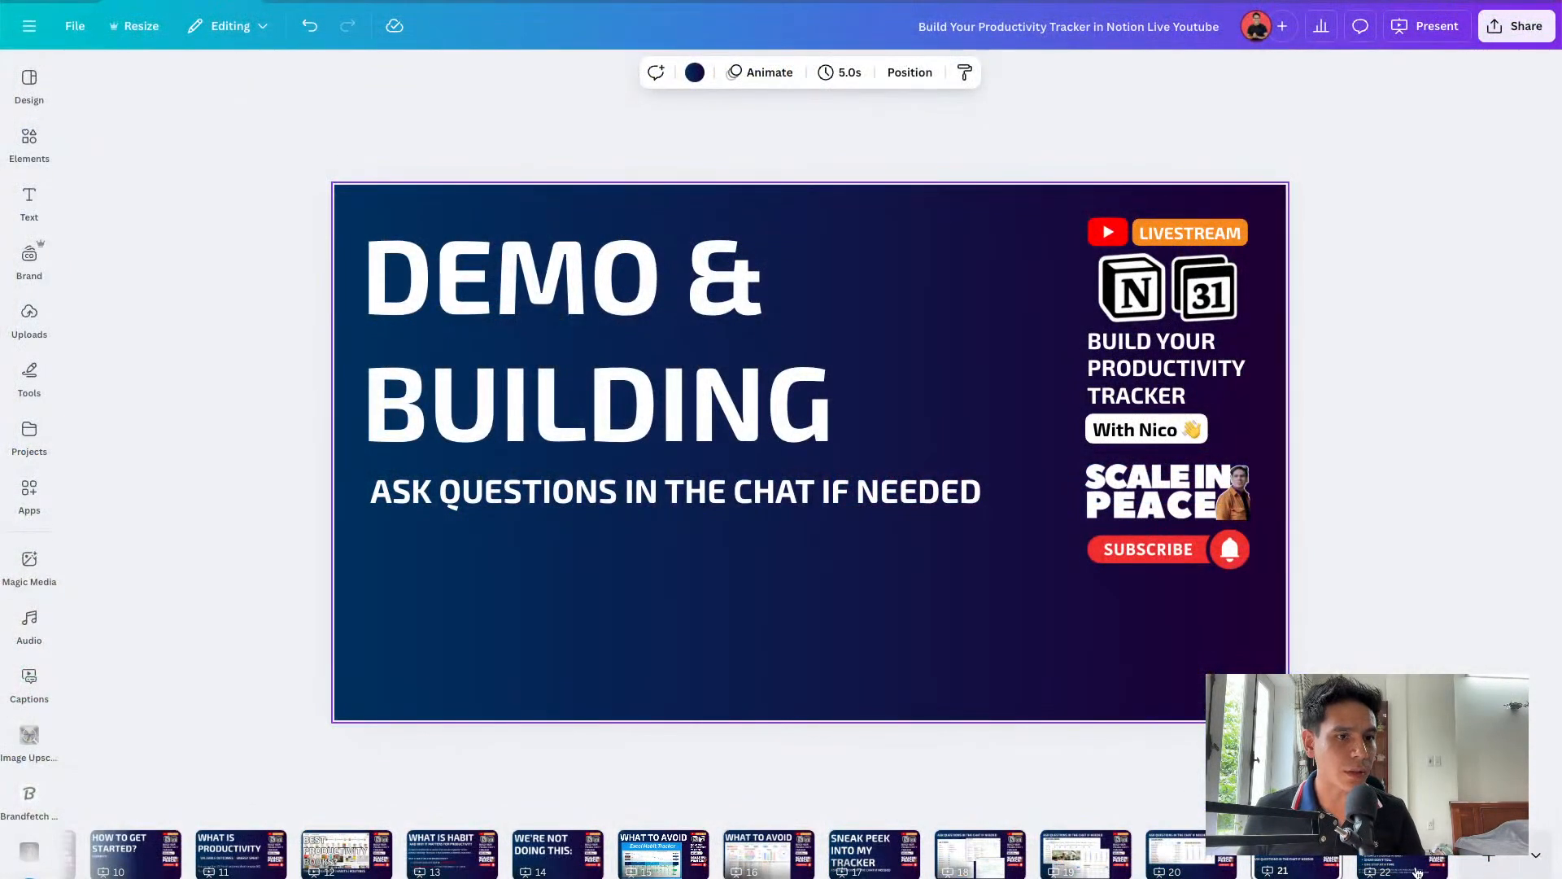
Show the Final Reco slide in Canva, view the free productivity tracker template page in the browser, and return to the slide
click(1483, 874)
key(Escape)
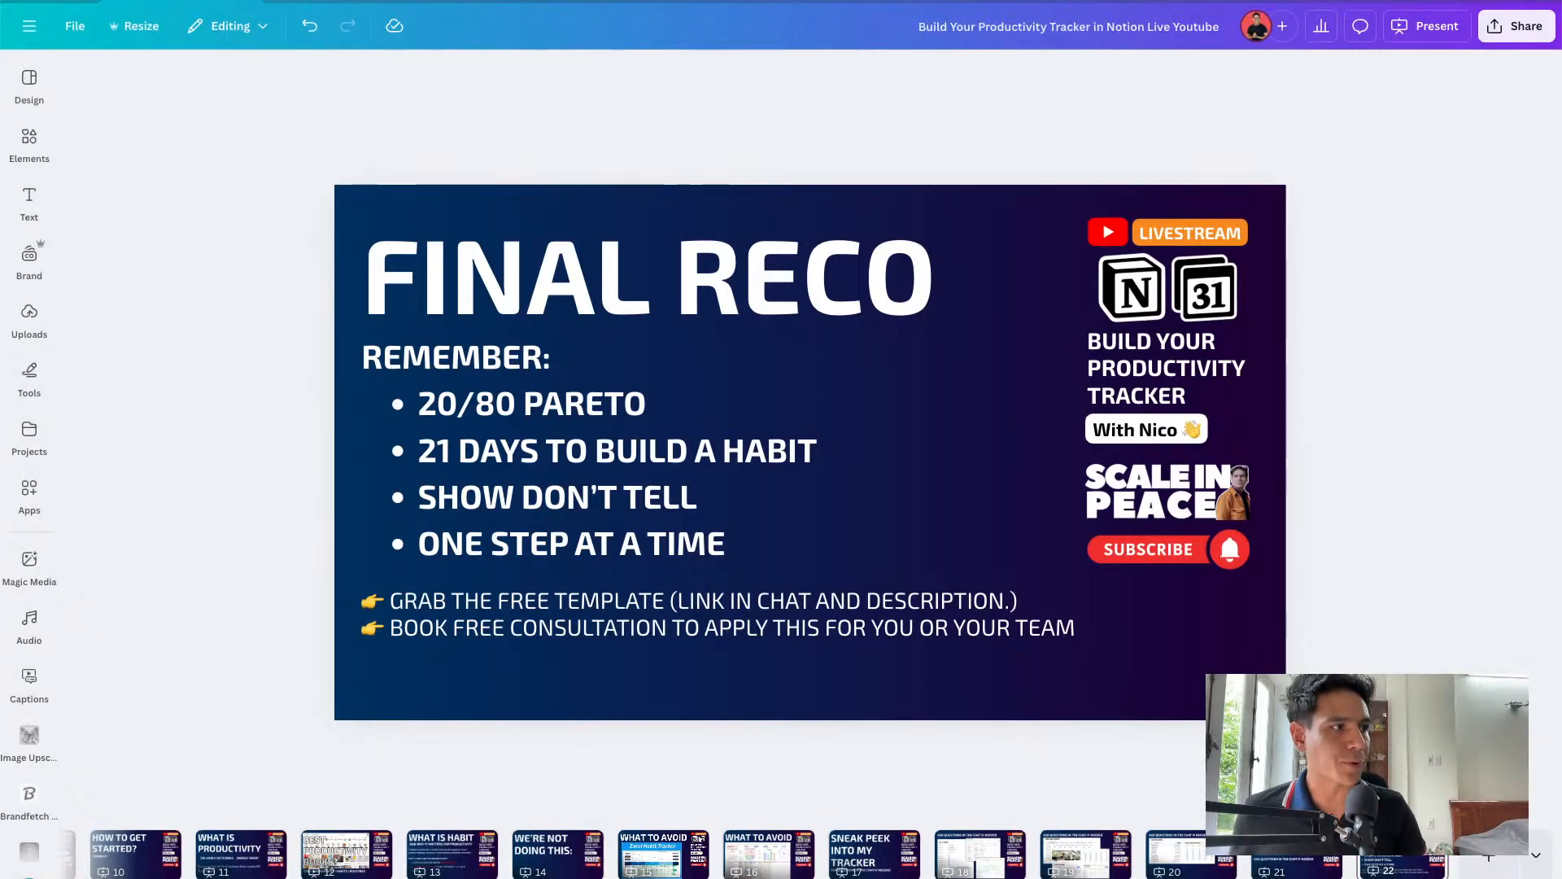
key(ctrl+Up)
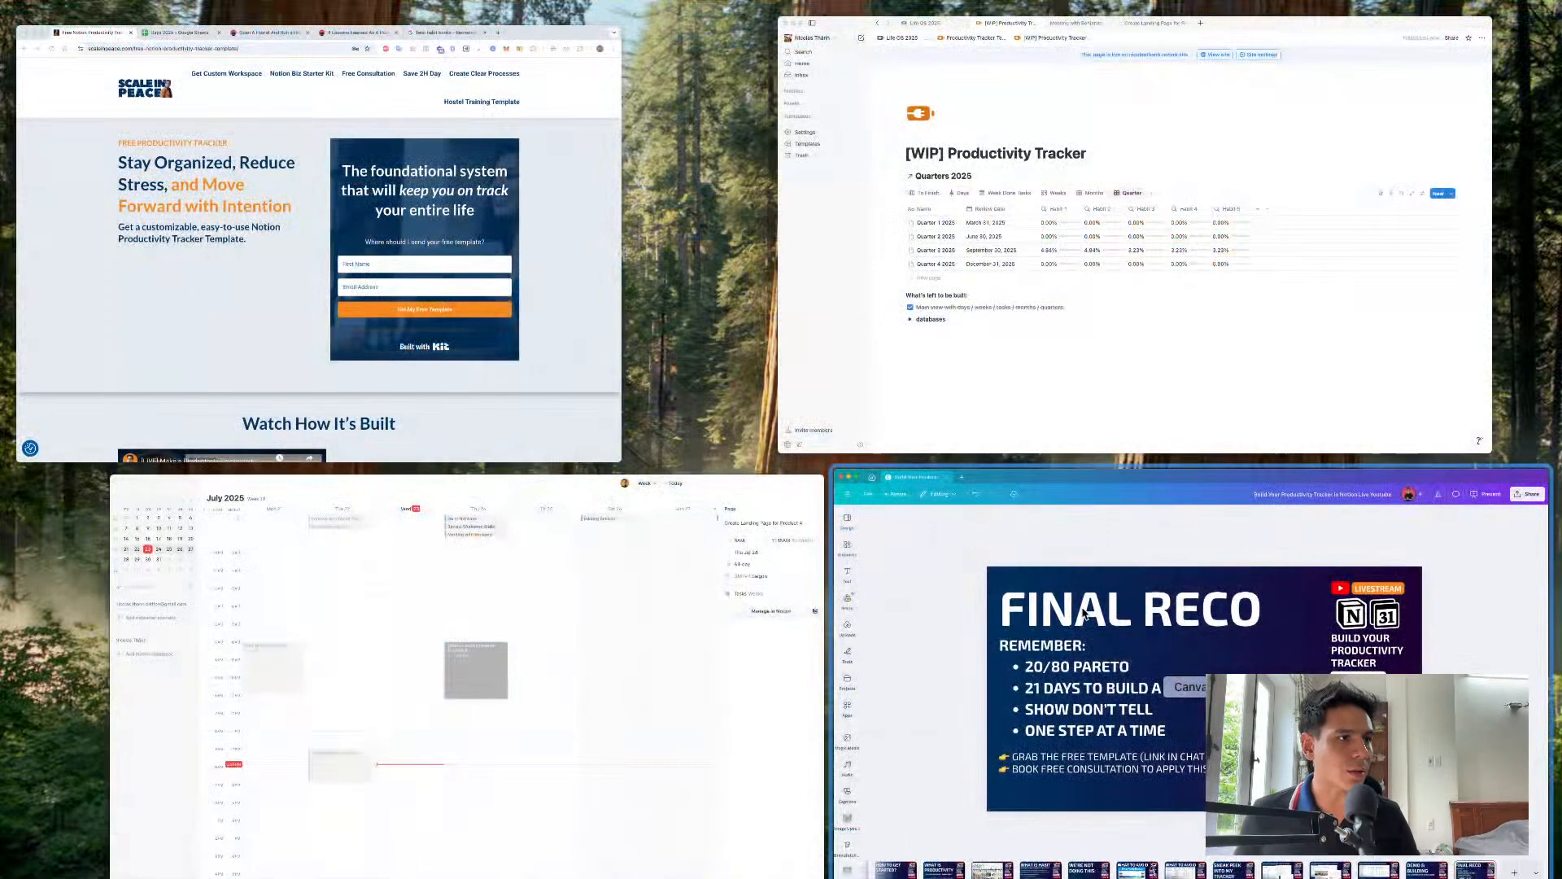
click(530, 358)
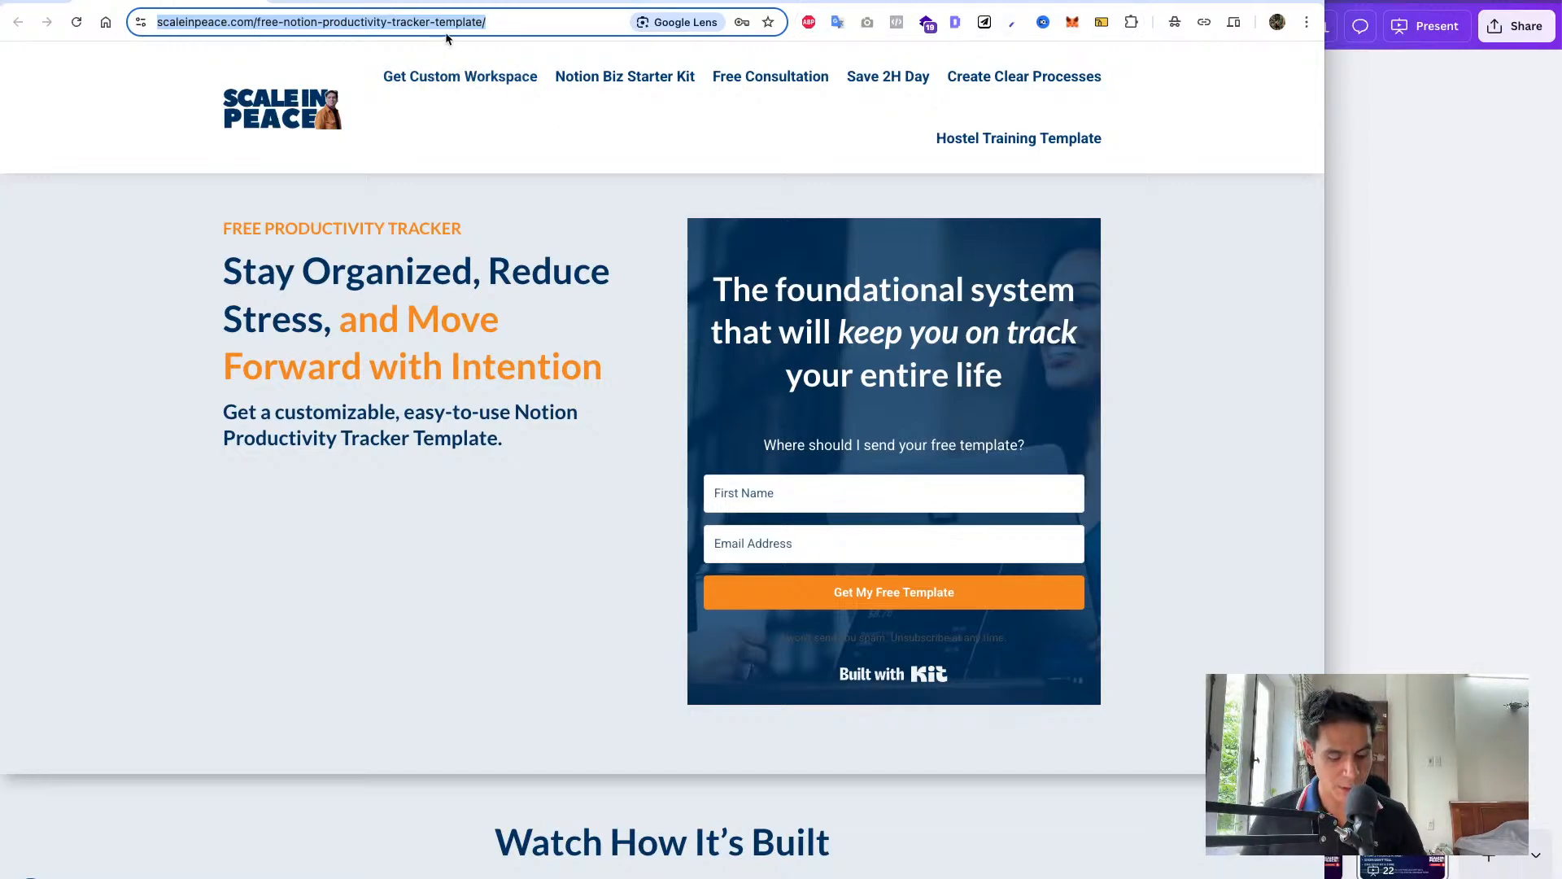
click(1476, 364)
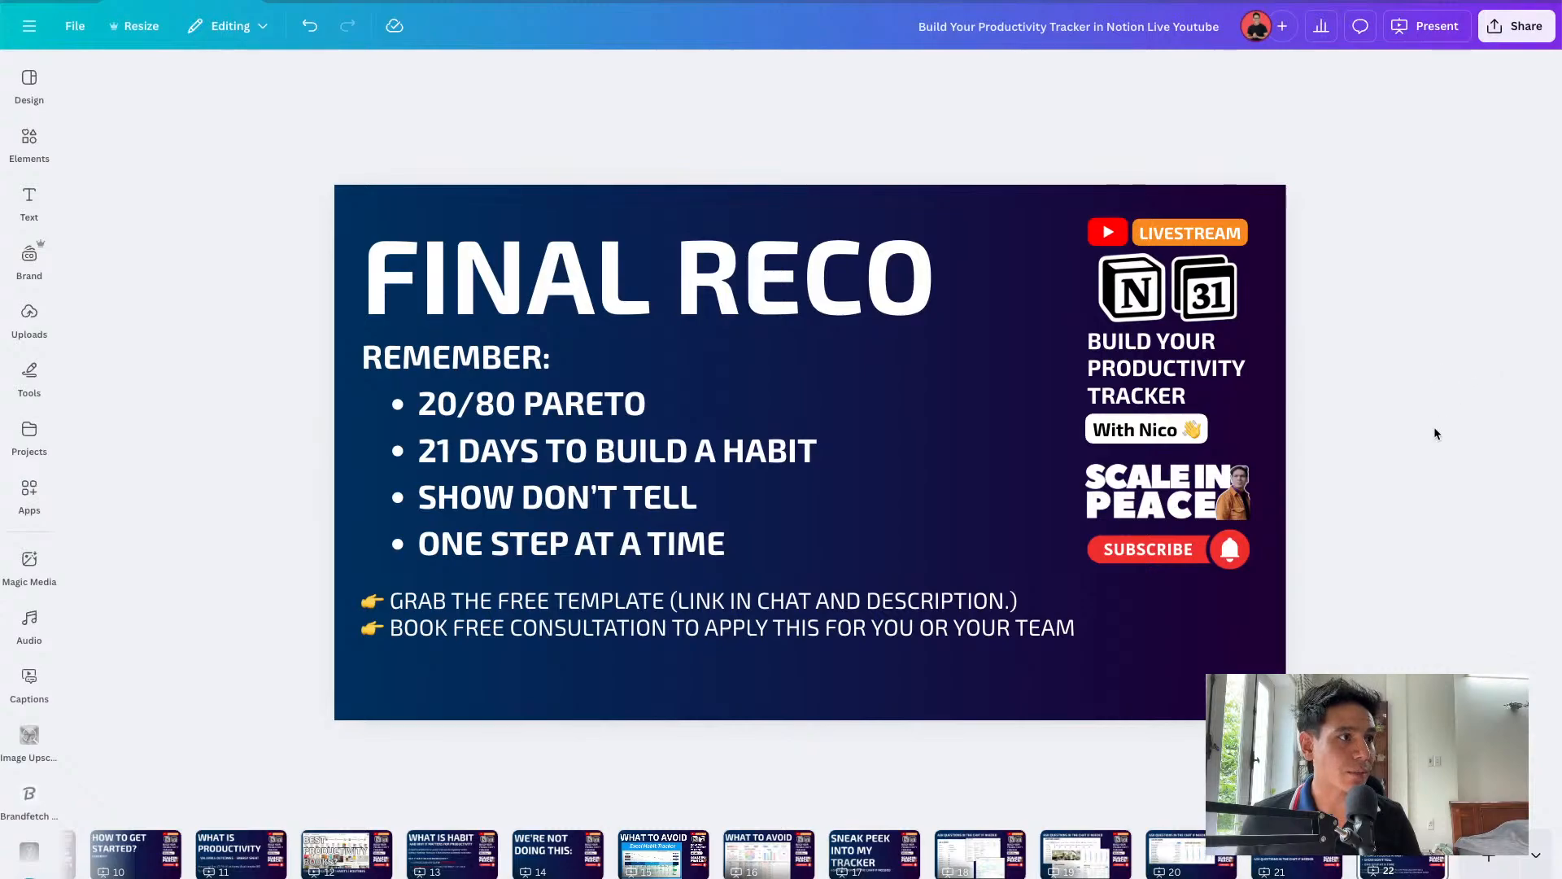